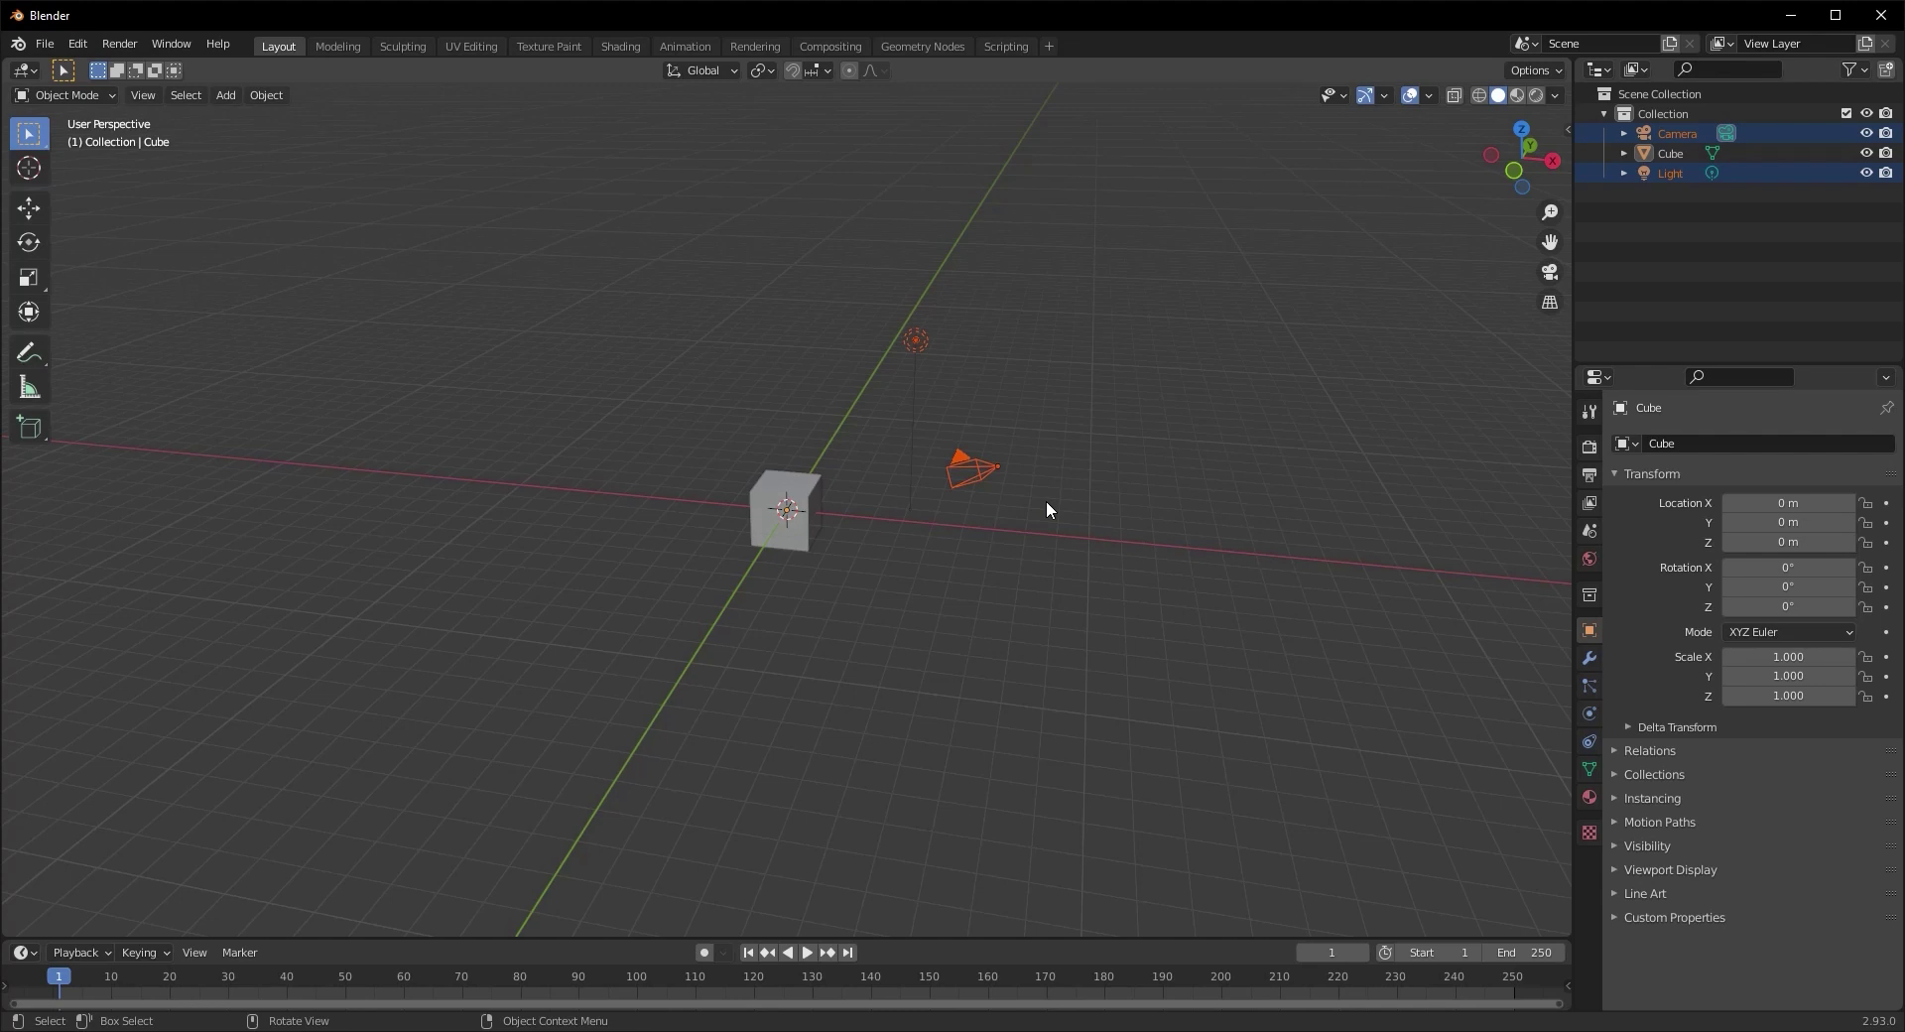
Delete the selected camera and light from the scene
scroll(1043, 500, up, 4)
middle_drag(1025, 601, 857, 634)
scroll(891, 575, up, 4)
scroll(847, 587, down, 2)
scroll(909, 583, up, 3)
scroll(913, 621, down, 4)
scroll(857, 634, up, 2)
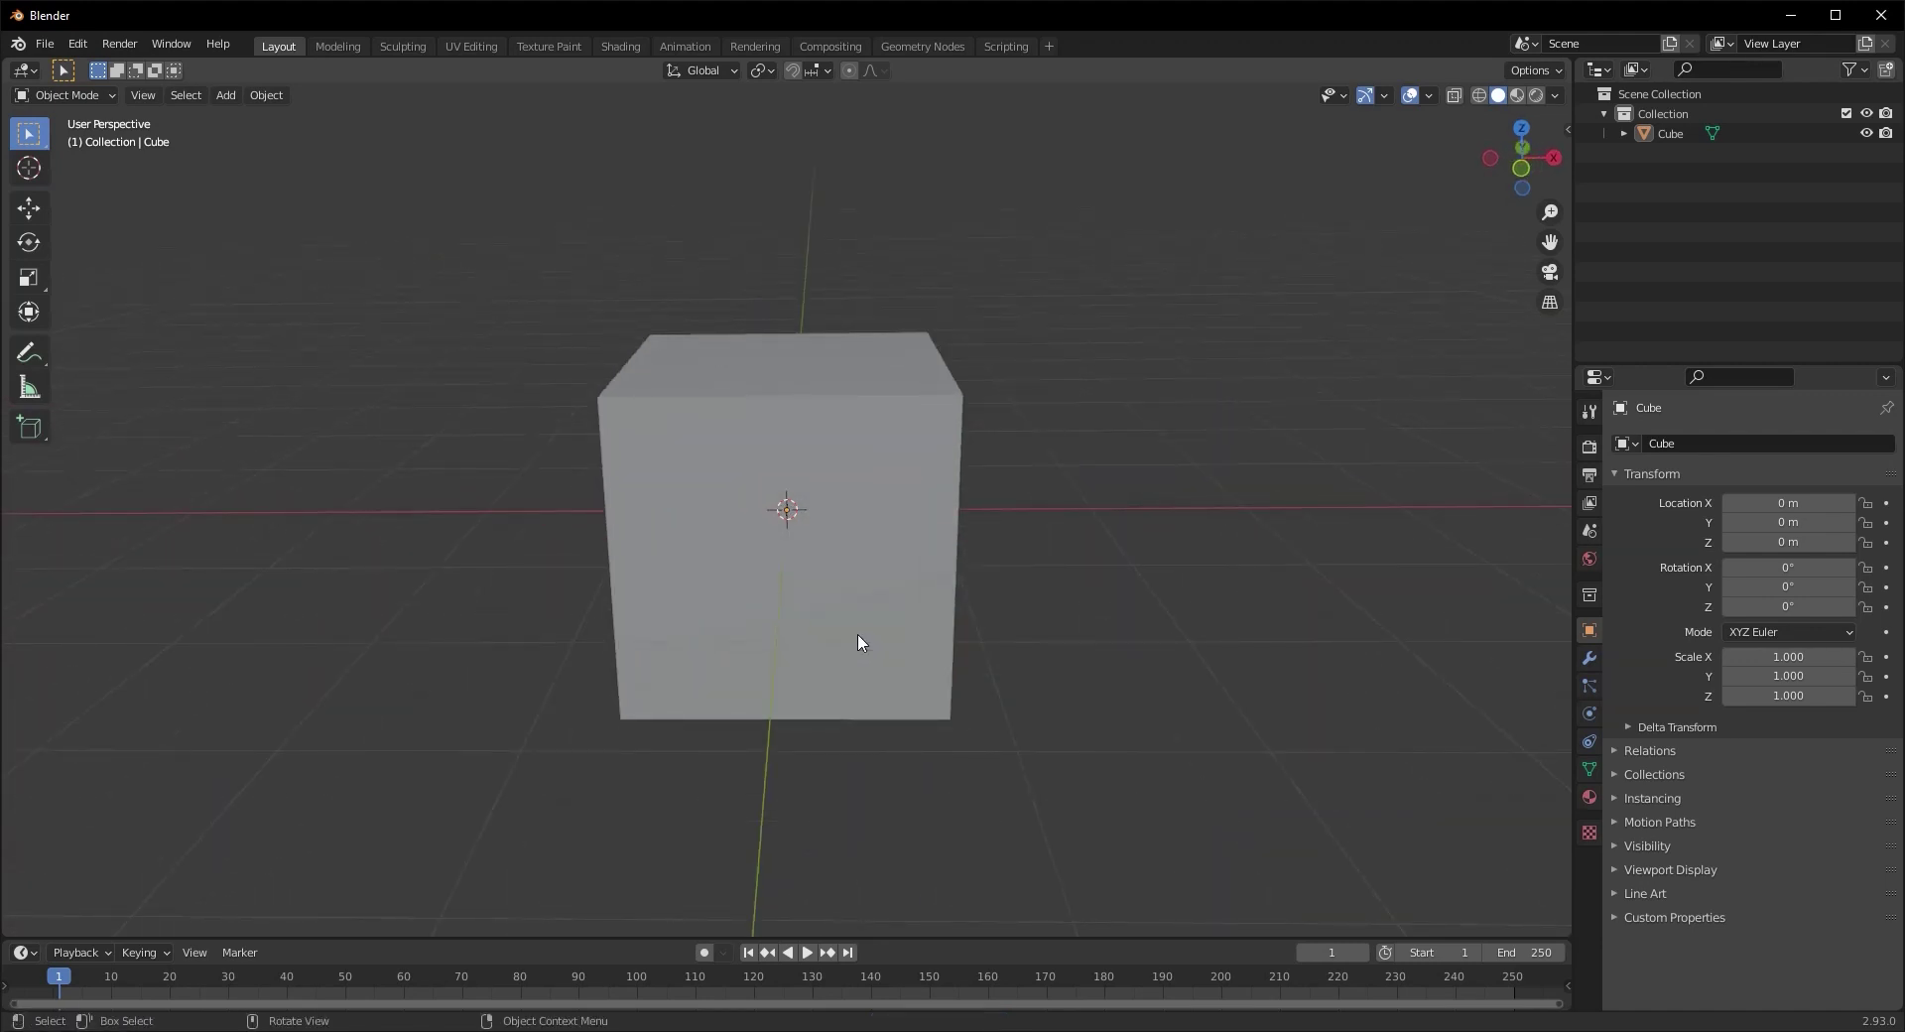
Select the cube, enter Edit Mode and activate the Bevel tool
scroll(857, 643, down, 2)
middle_drag(848, 657, 804, 586)
scroll(764, 708, up, 4)
click(797, 586)
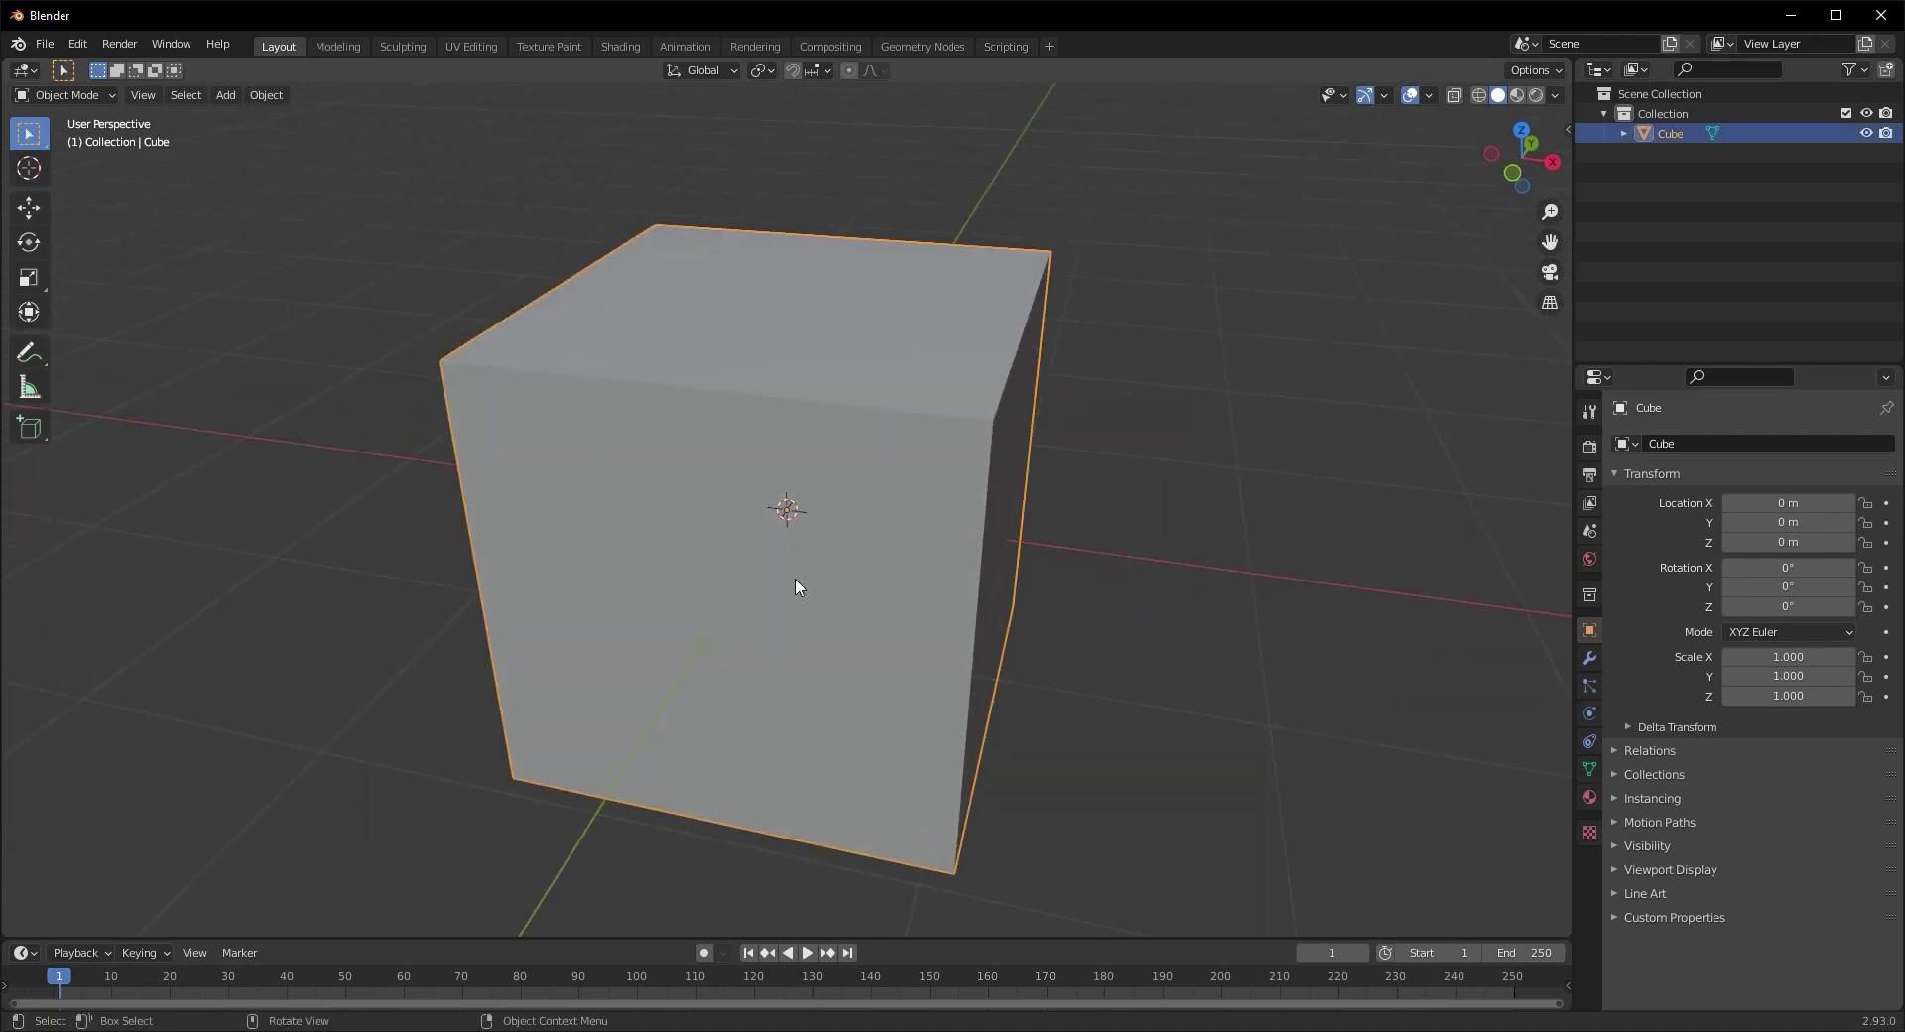
key(Tab)
middle_drag(799, 588, 811, 581)
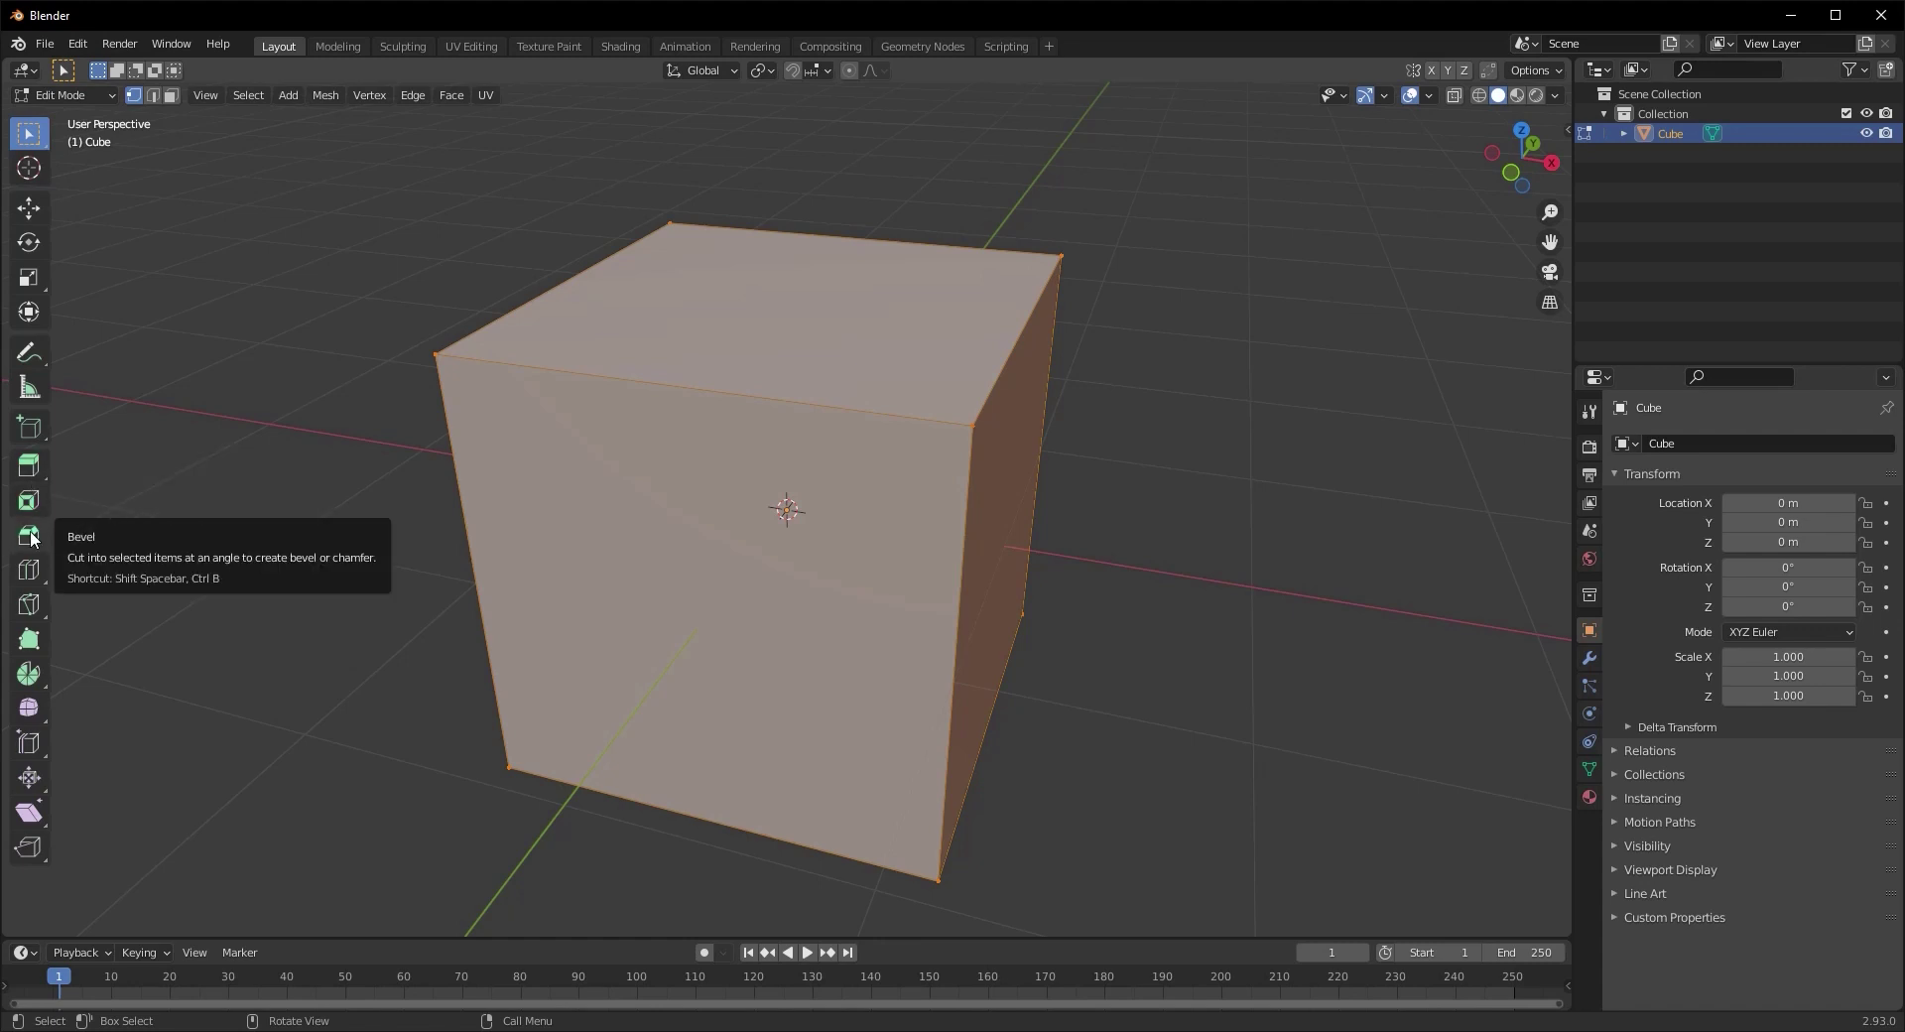
key(Tab)
key(Tab)
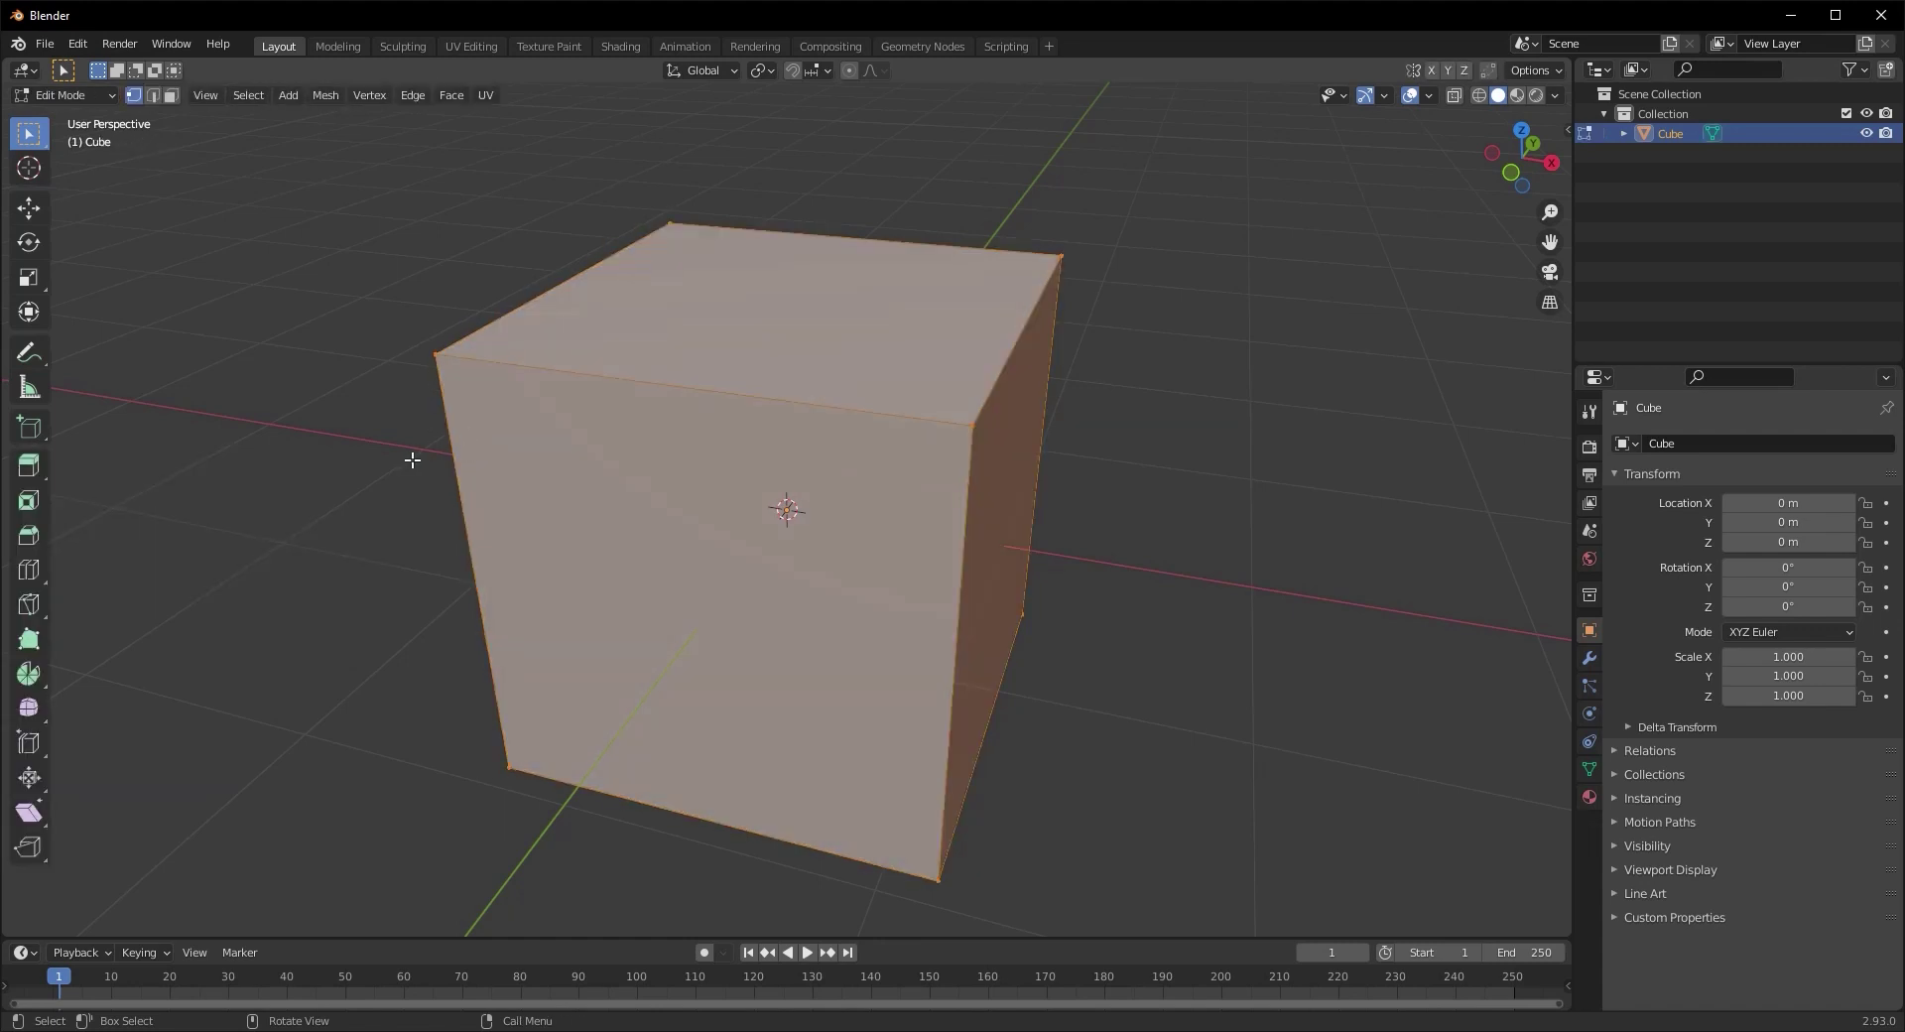
click(61, 95)
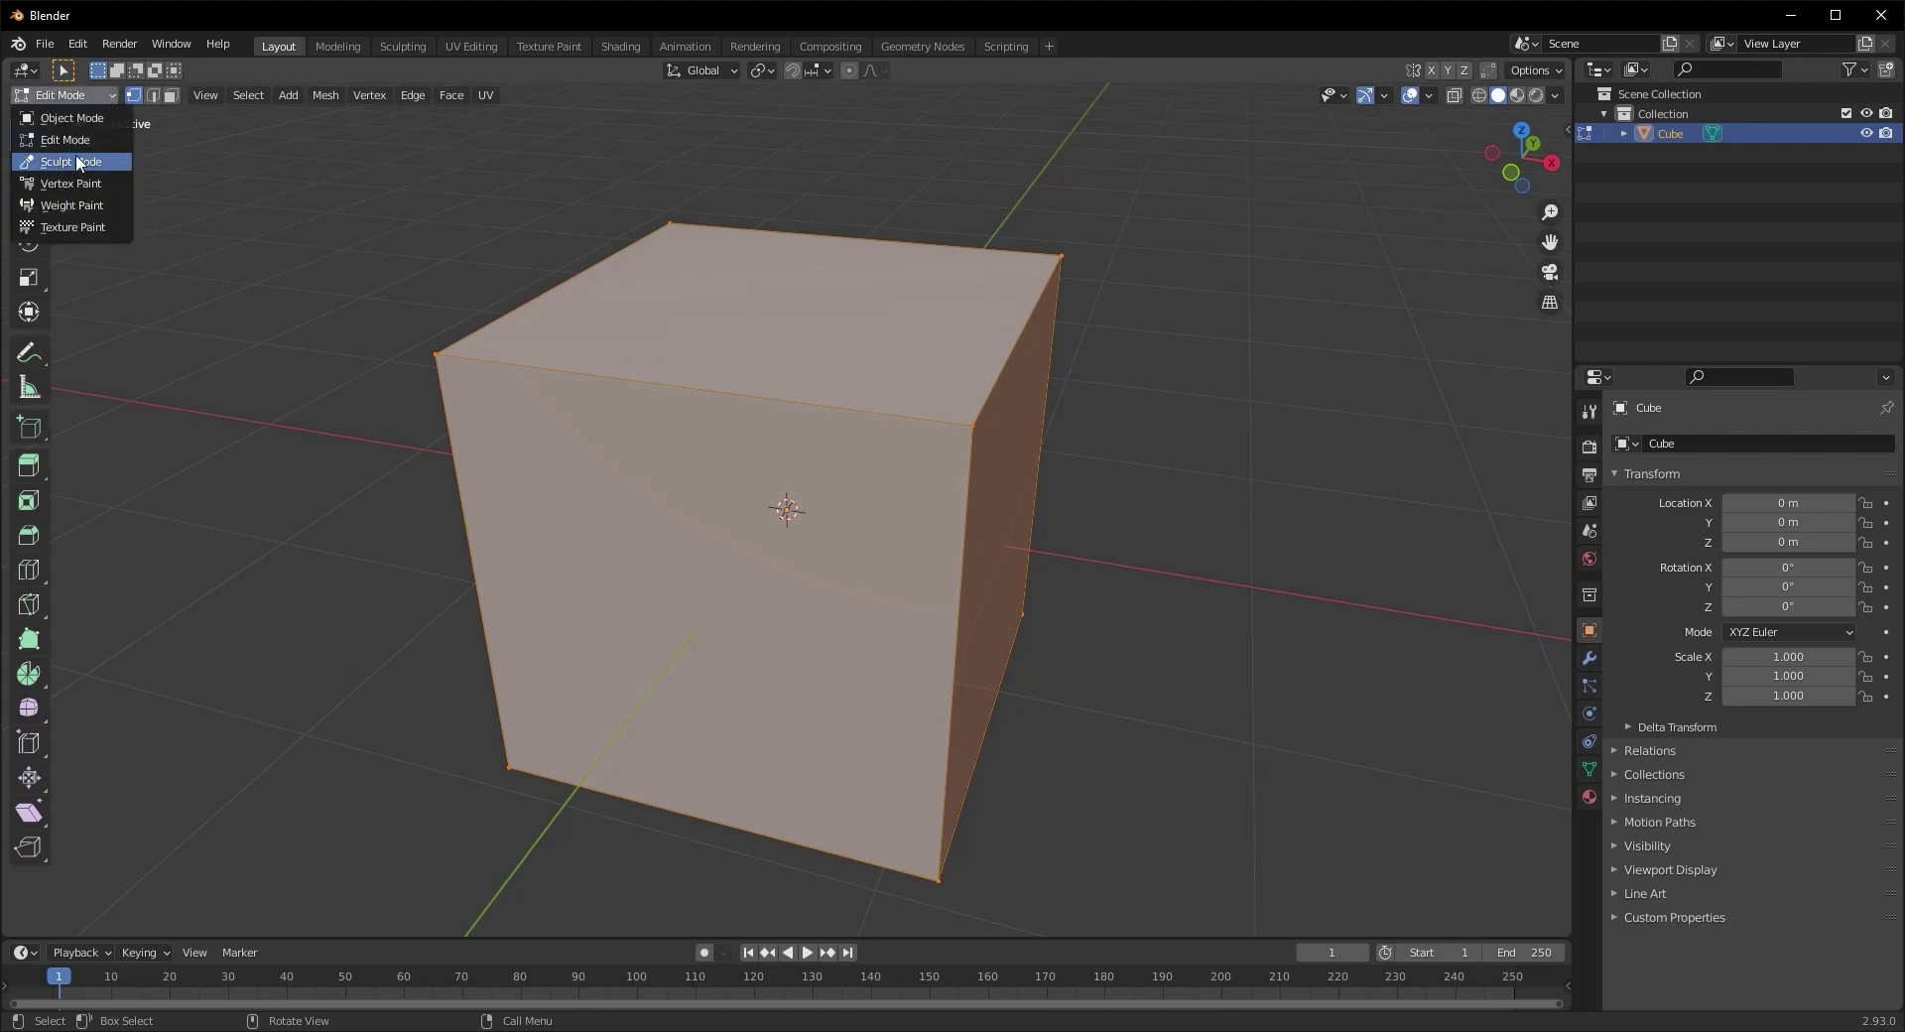
click(32, 534)
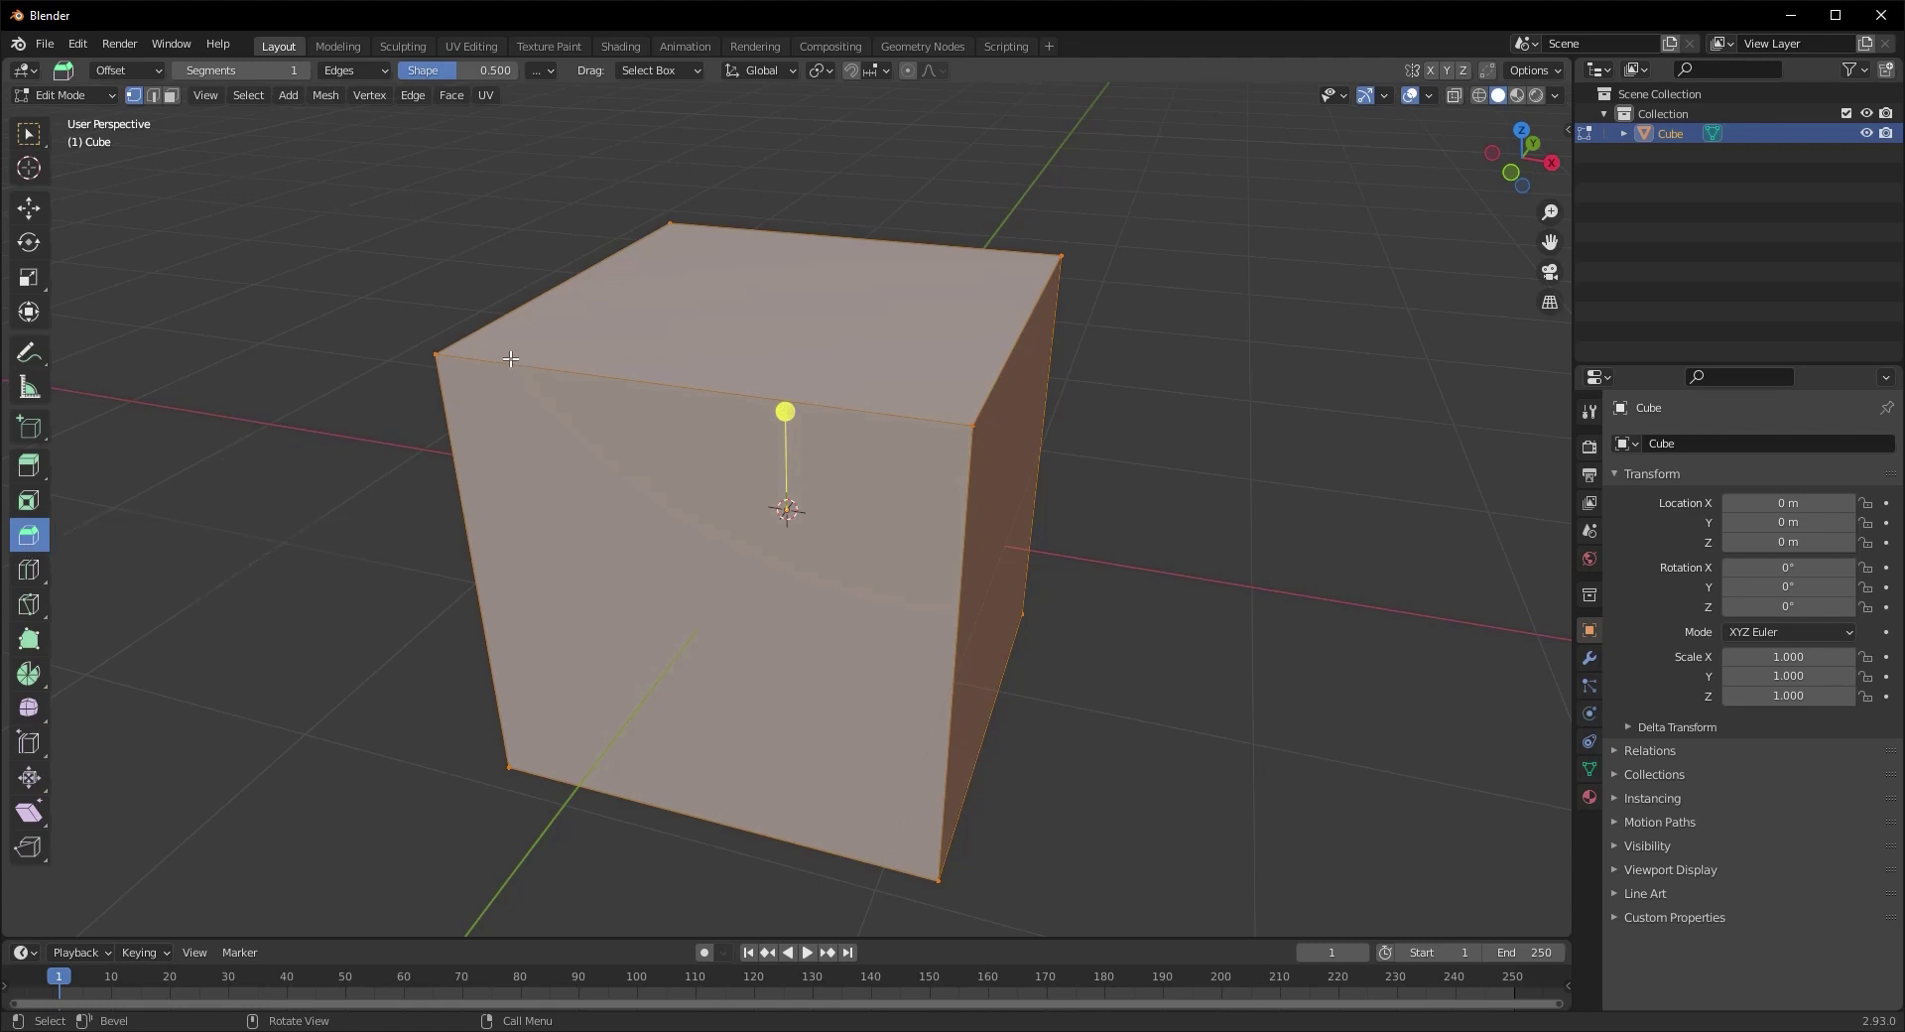
Try to bevel a single top corner vertex of the cube
click(462, 357)
middle_drag(463, 357, 607, 362)
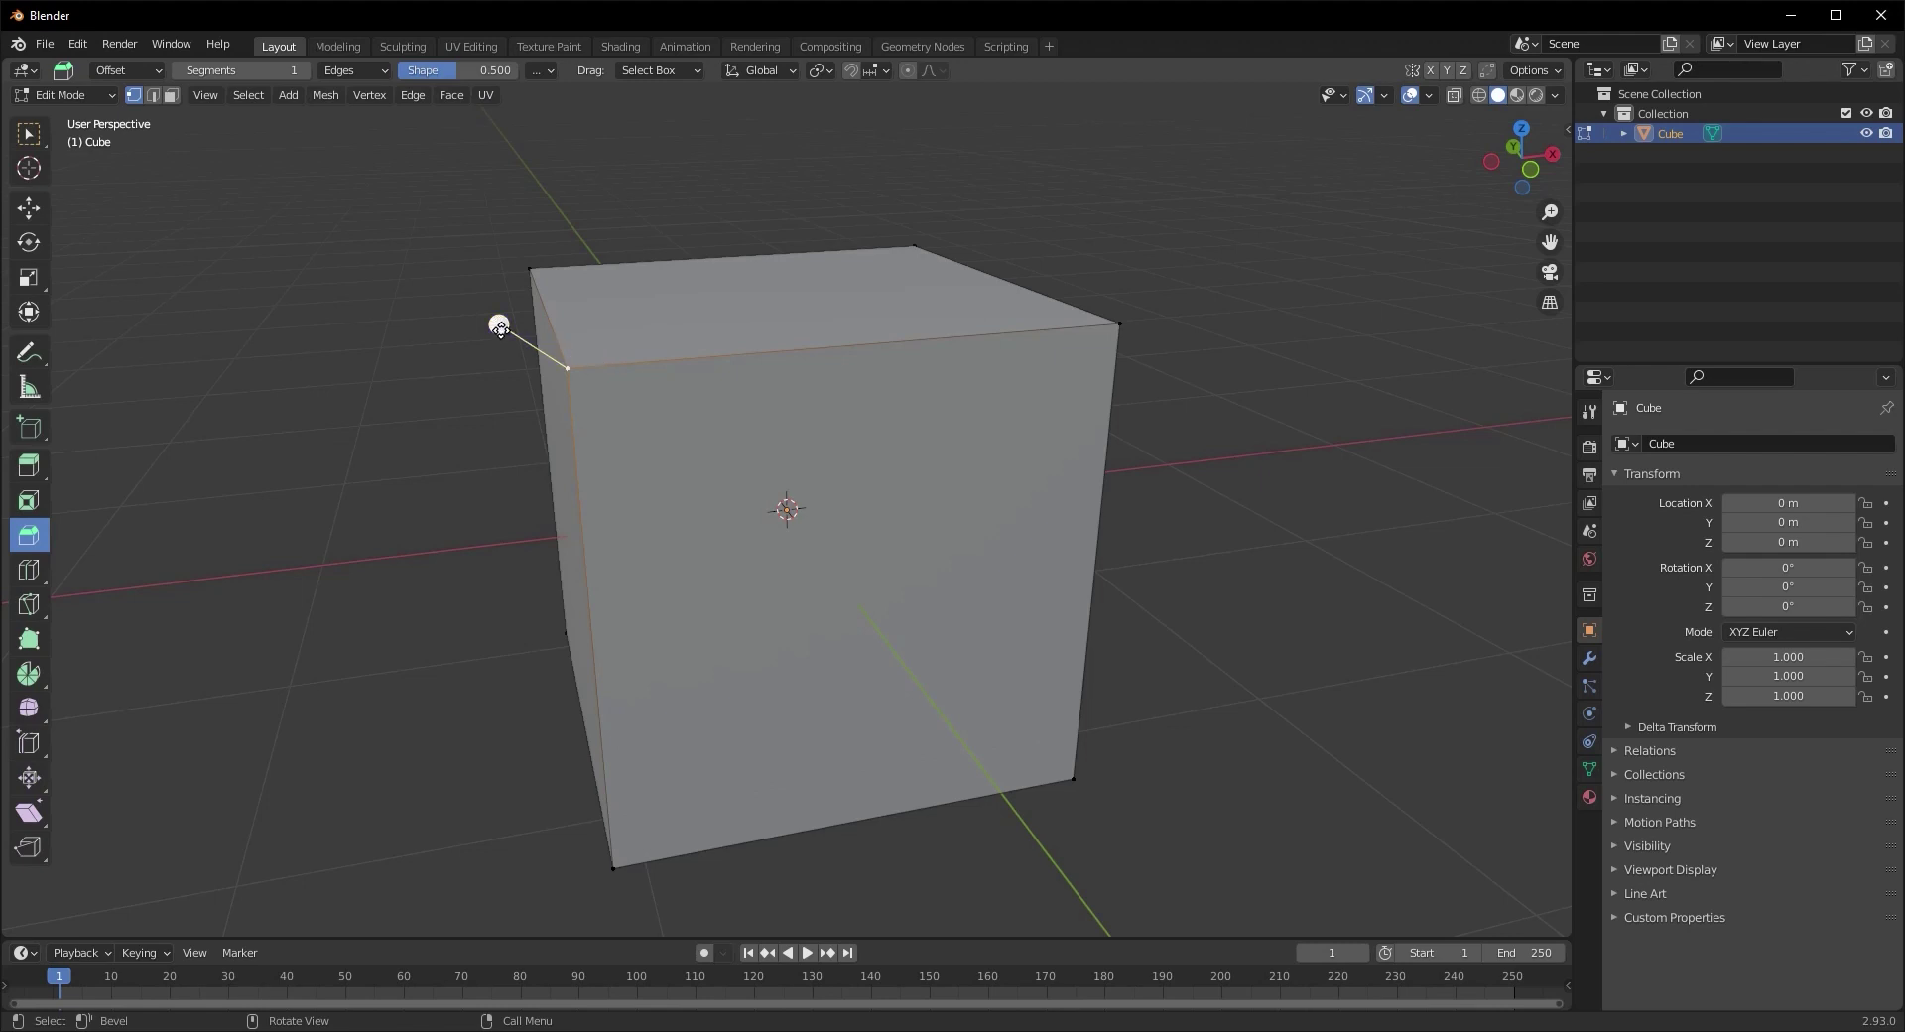
middle_drag(643, 386, 601, 470)
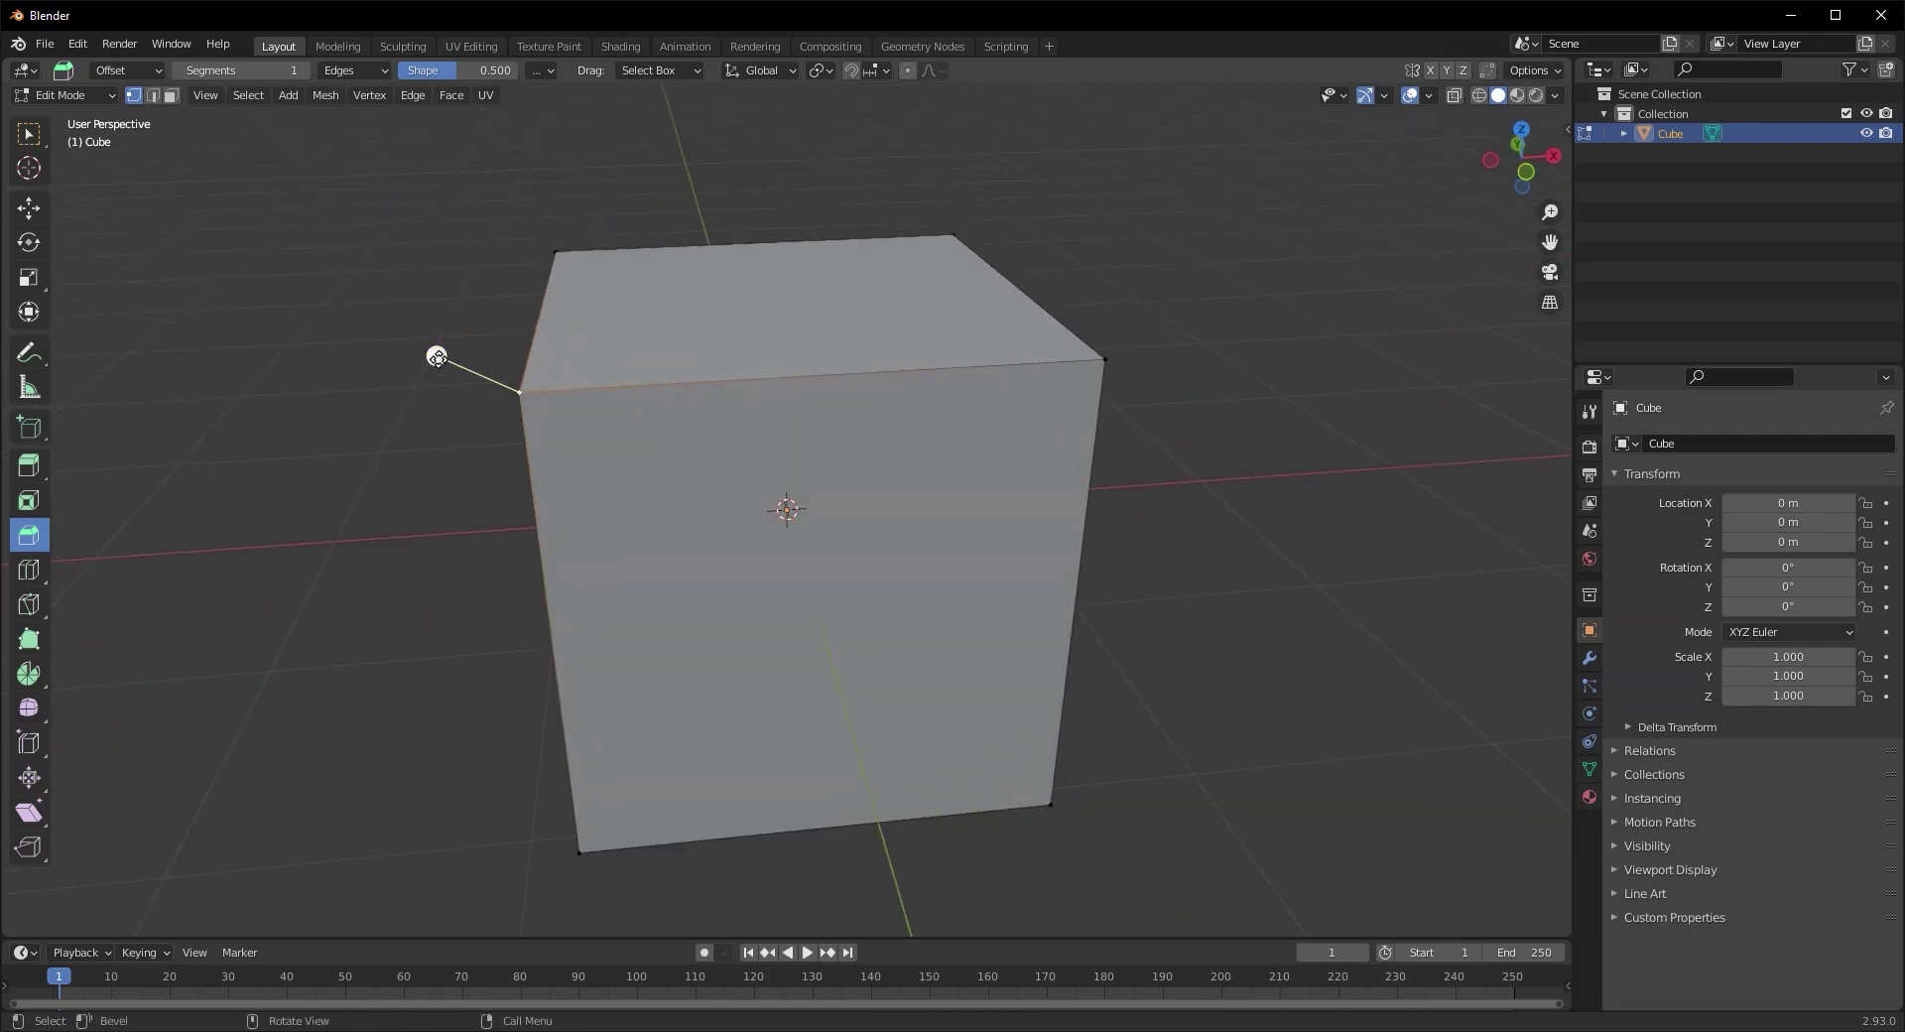
drag(436, 356, 187, 348)
middle_drag(187, 348, 754, 393)
click(736, 374)
middle_drag(796, 486, 744, 493)
middle_drag(549, 498, 361, 443)
key(ctrl+b)
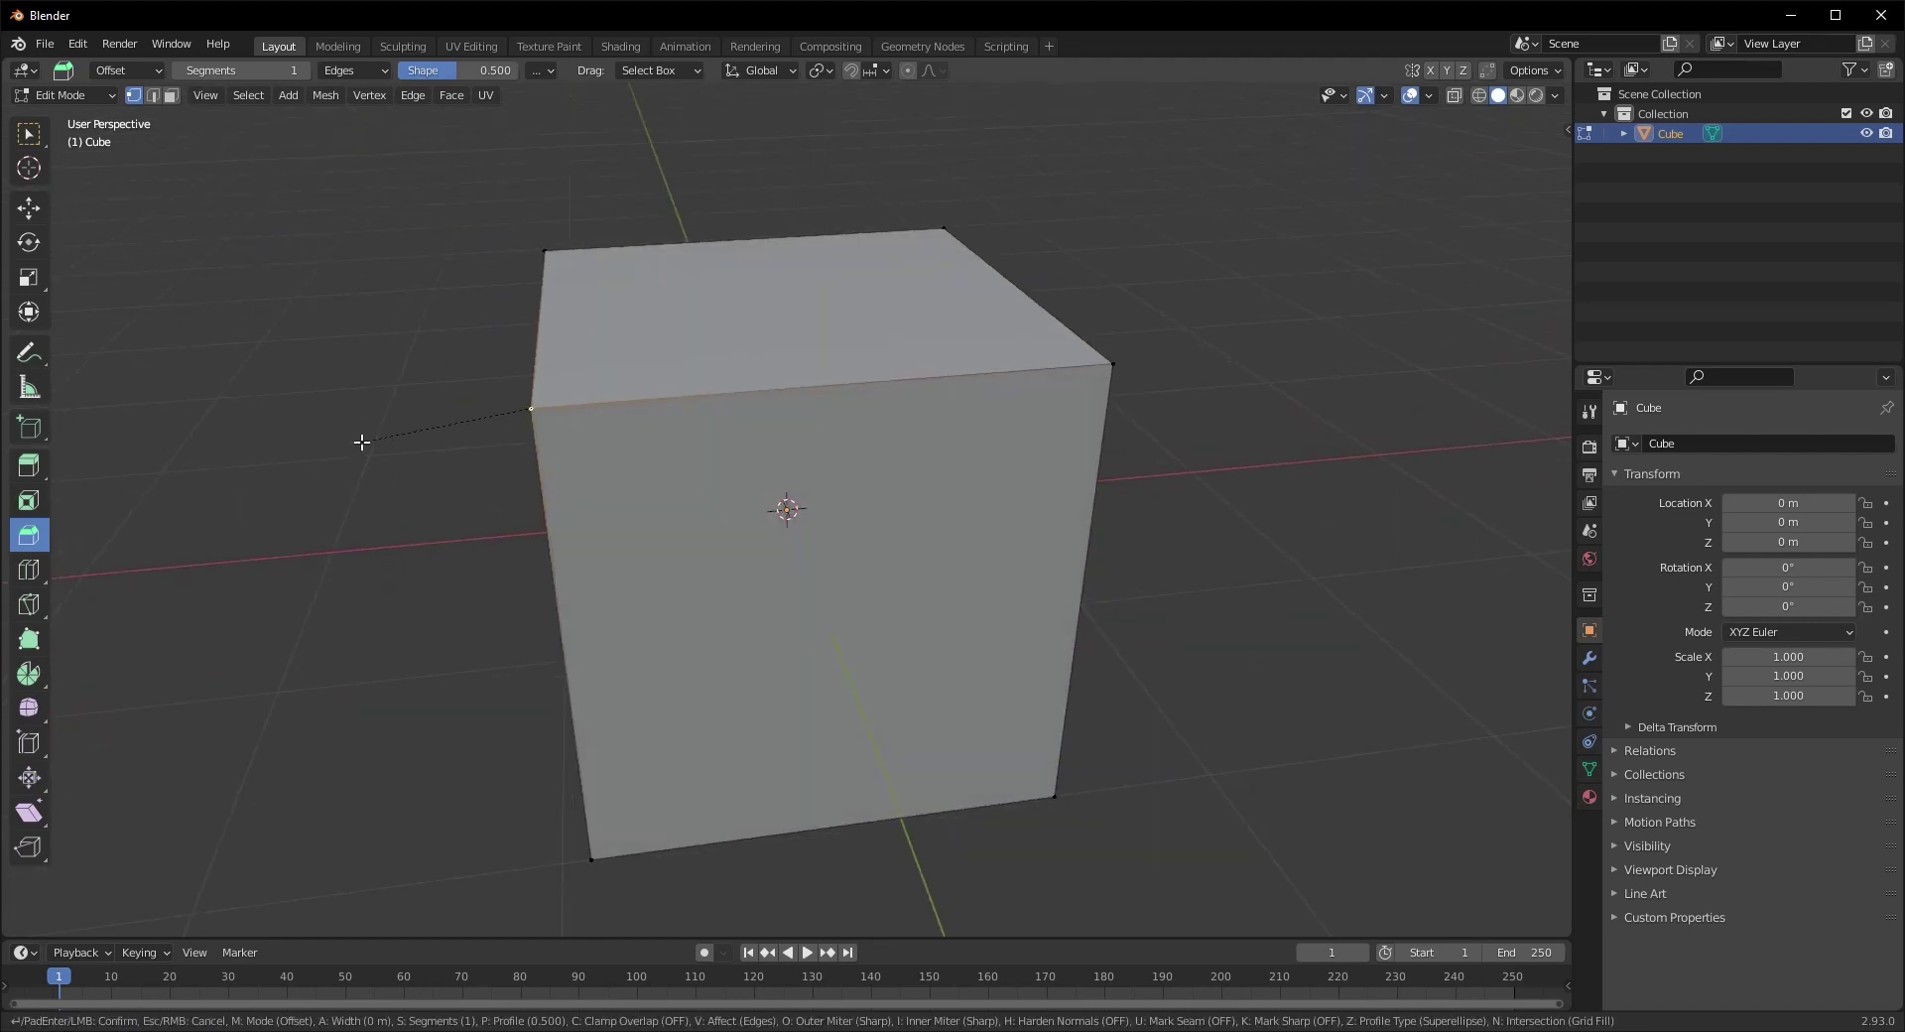
key(Escape)
Select both end vertices of the cube's top front edge and bevel that edge by about 0.27 m
scroll(668, 556, up, 5)
mouse_move(668, 557)
middle_down()
mouse_move(778, 563)
mouse_move(691, 584)
middle_up()
scroll(780, 566, down, 4)
shift+click(1049, 435)
middle_drag(890, 525, 791, 540)
middle_drag(413, 572, 370, 563)
drag(594, 421, 520, 441)
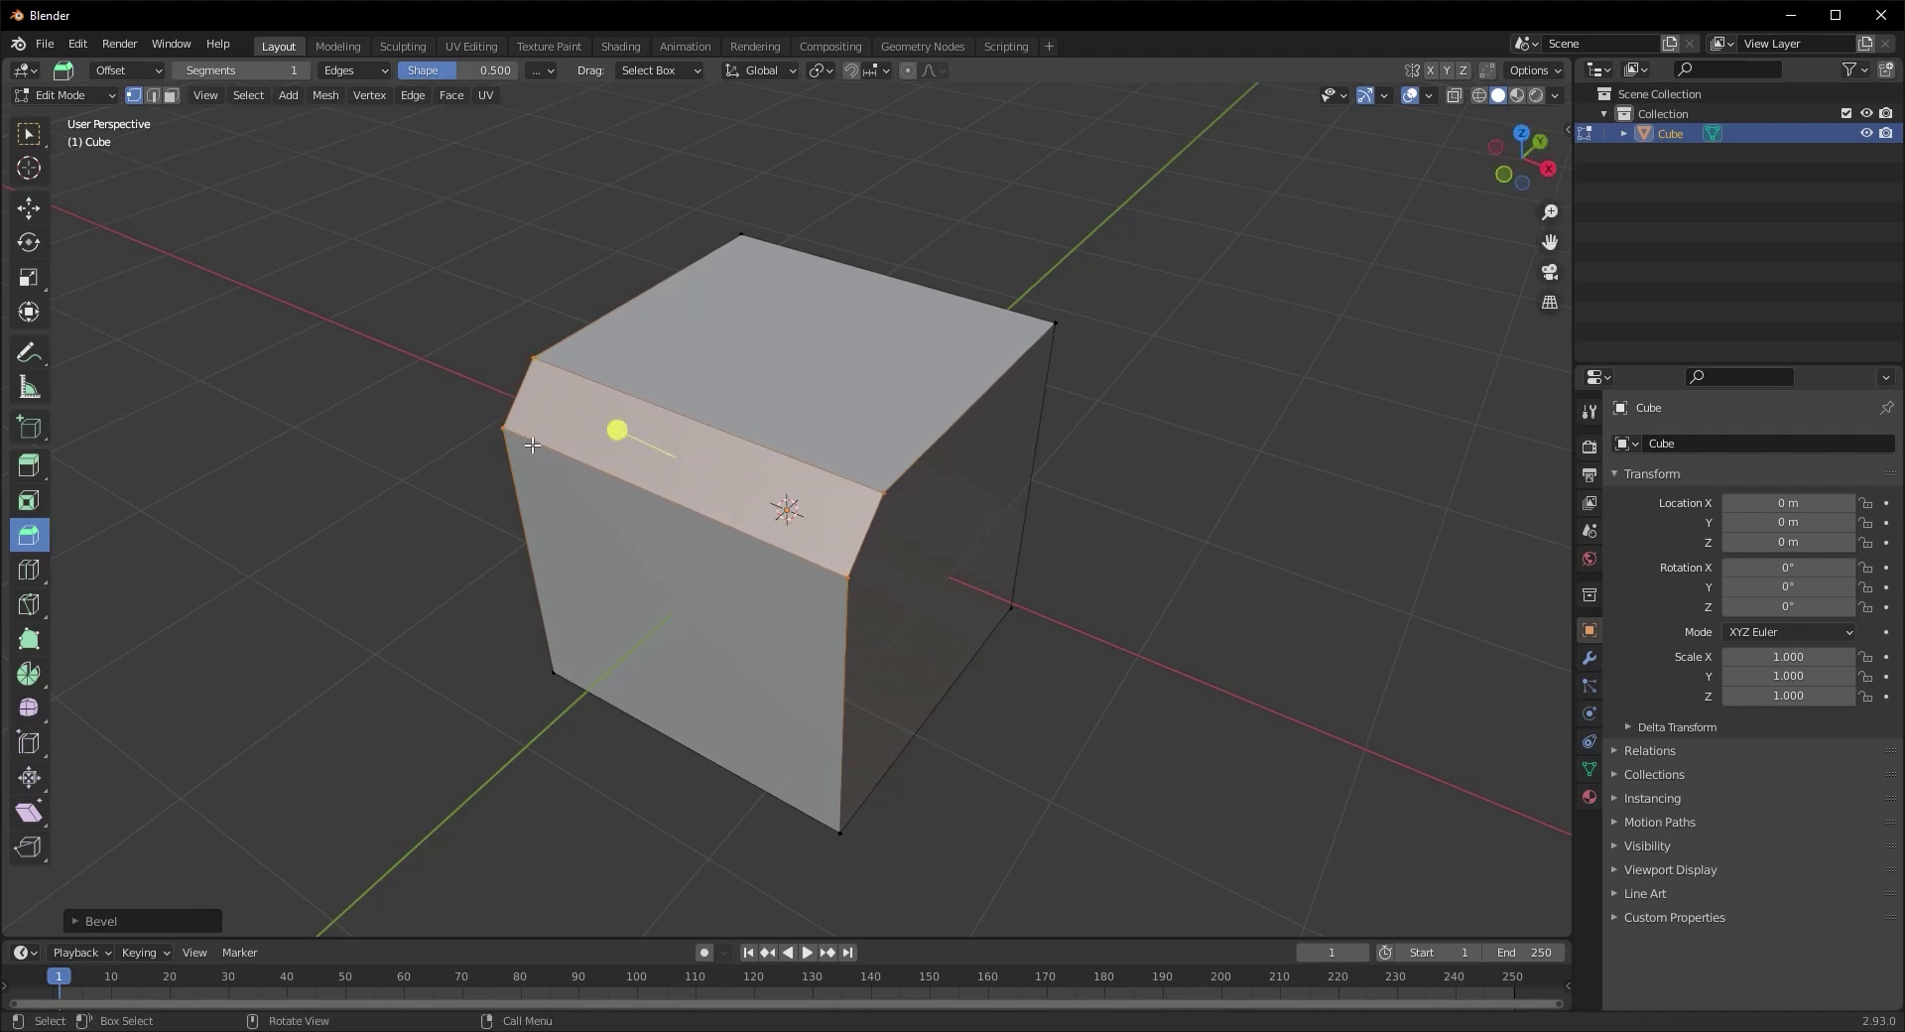
Open the bevel operation's settings and raise its segment count to 8
click(135, 914)
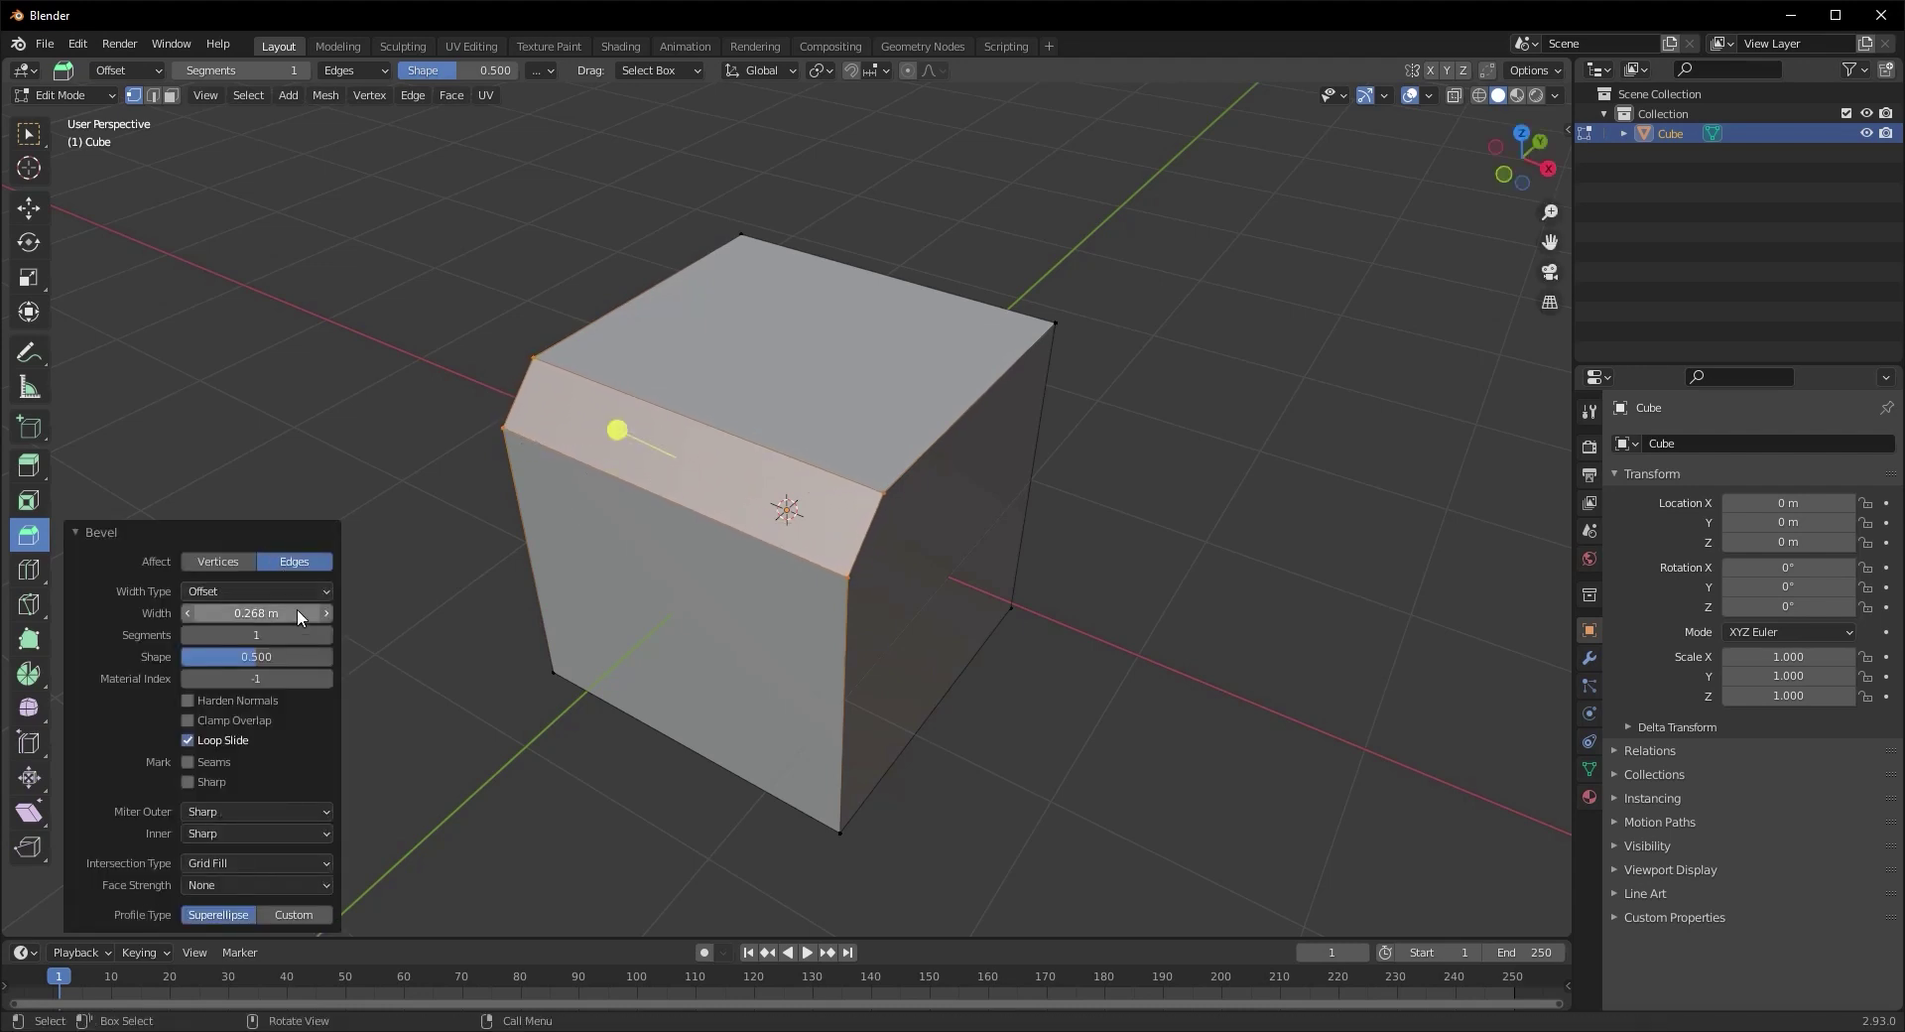
click(328, 634)
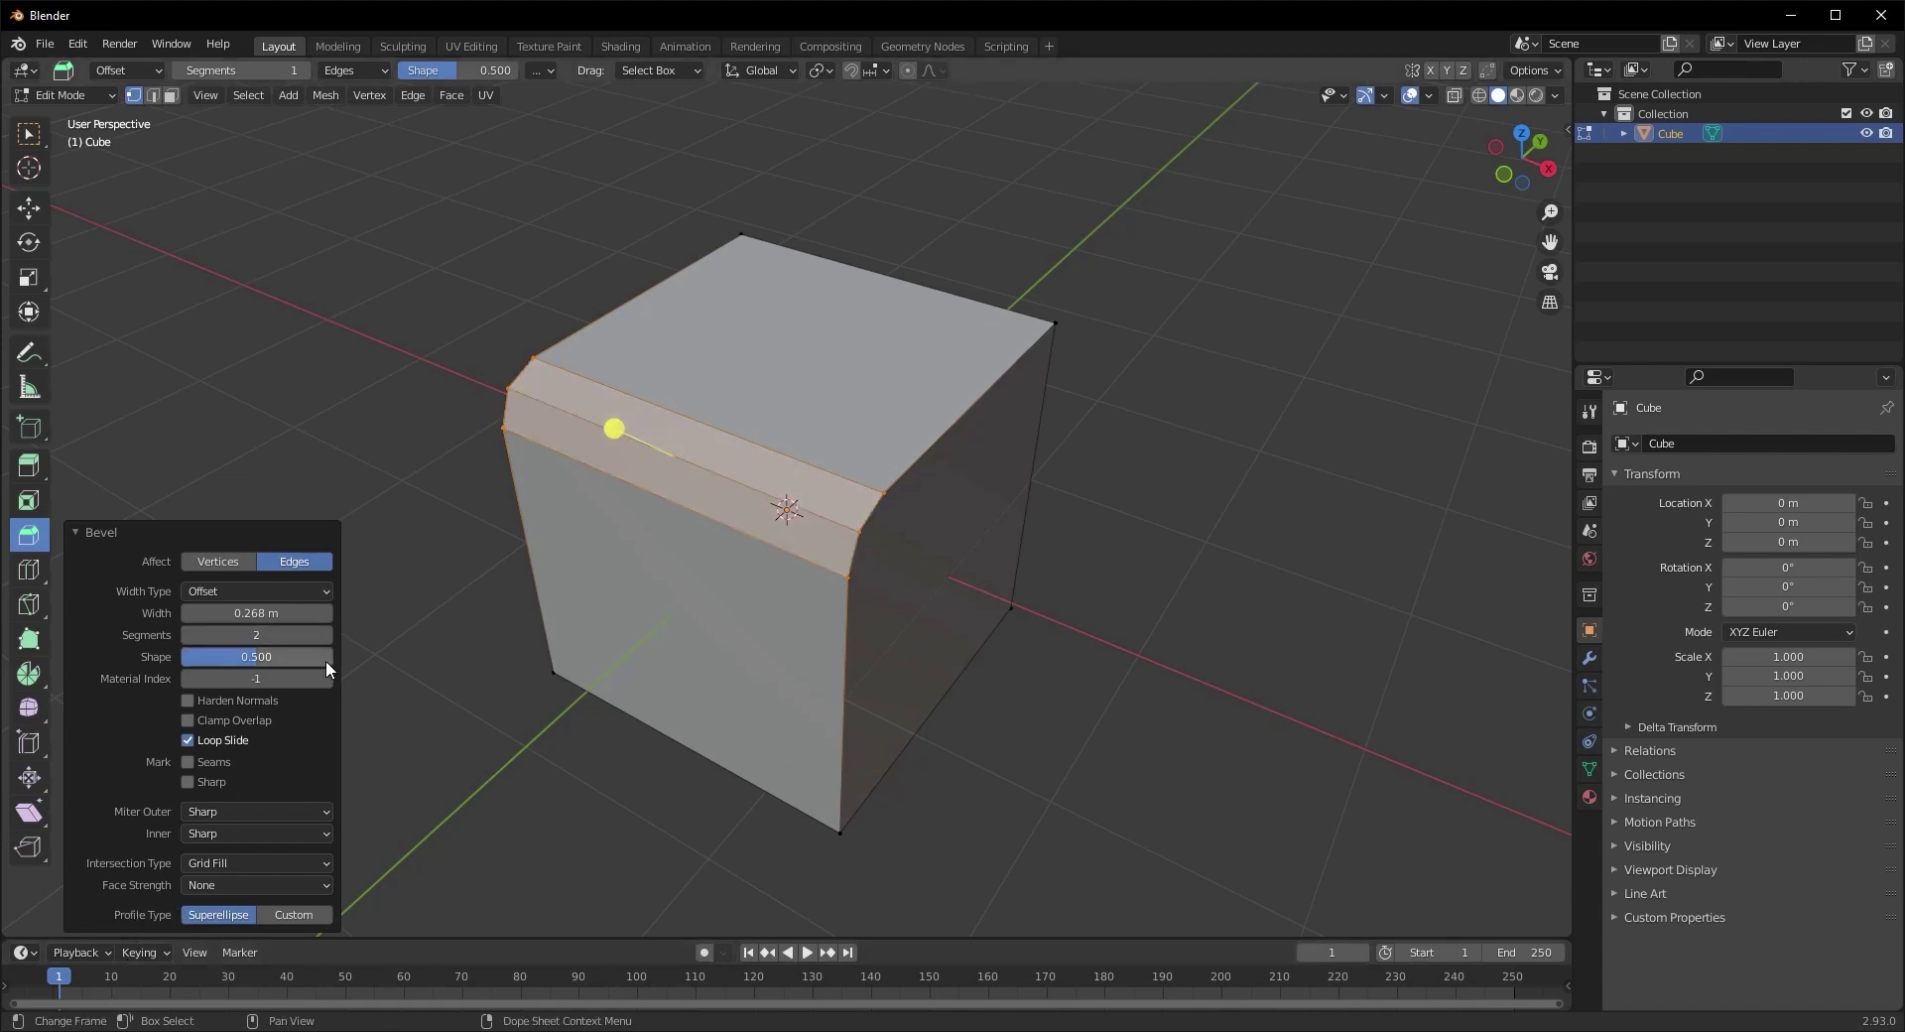
click(328, 633)
click(327, 633)
click(328, 634)
click(327, 634)
click(328, 634)
click(328, 634)
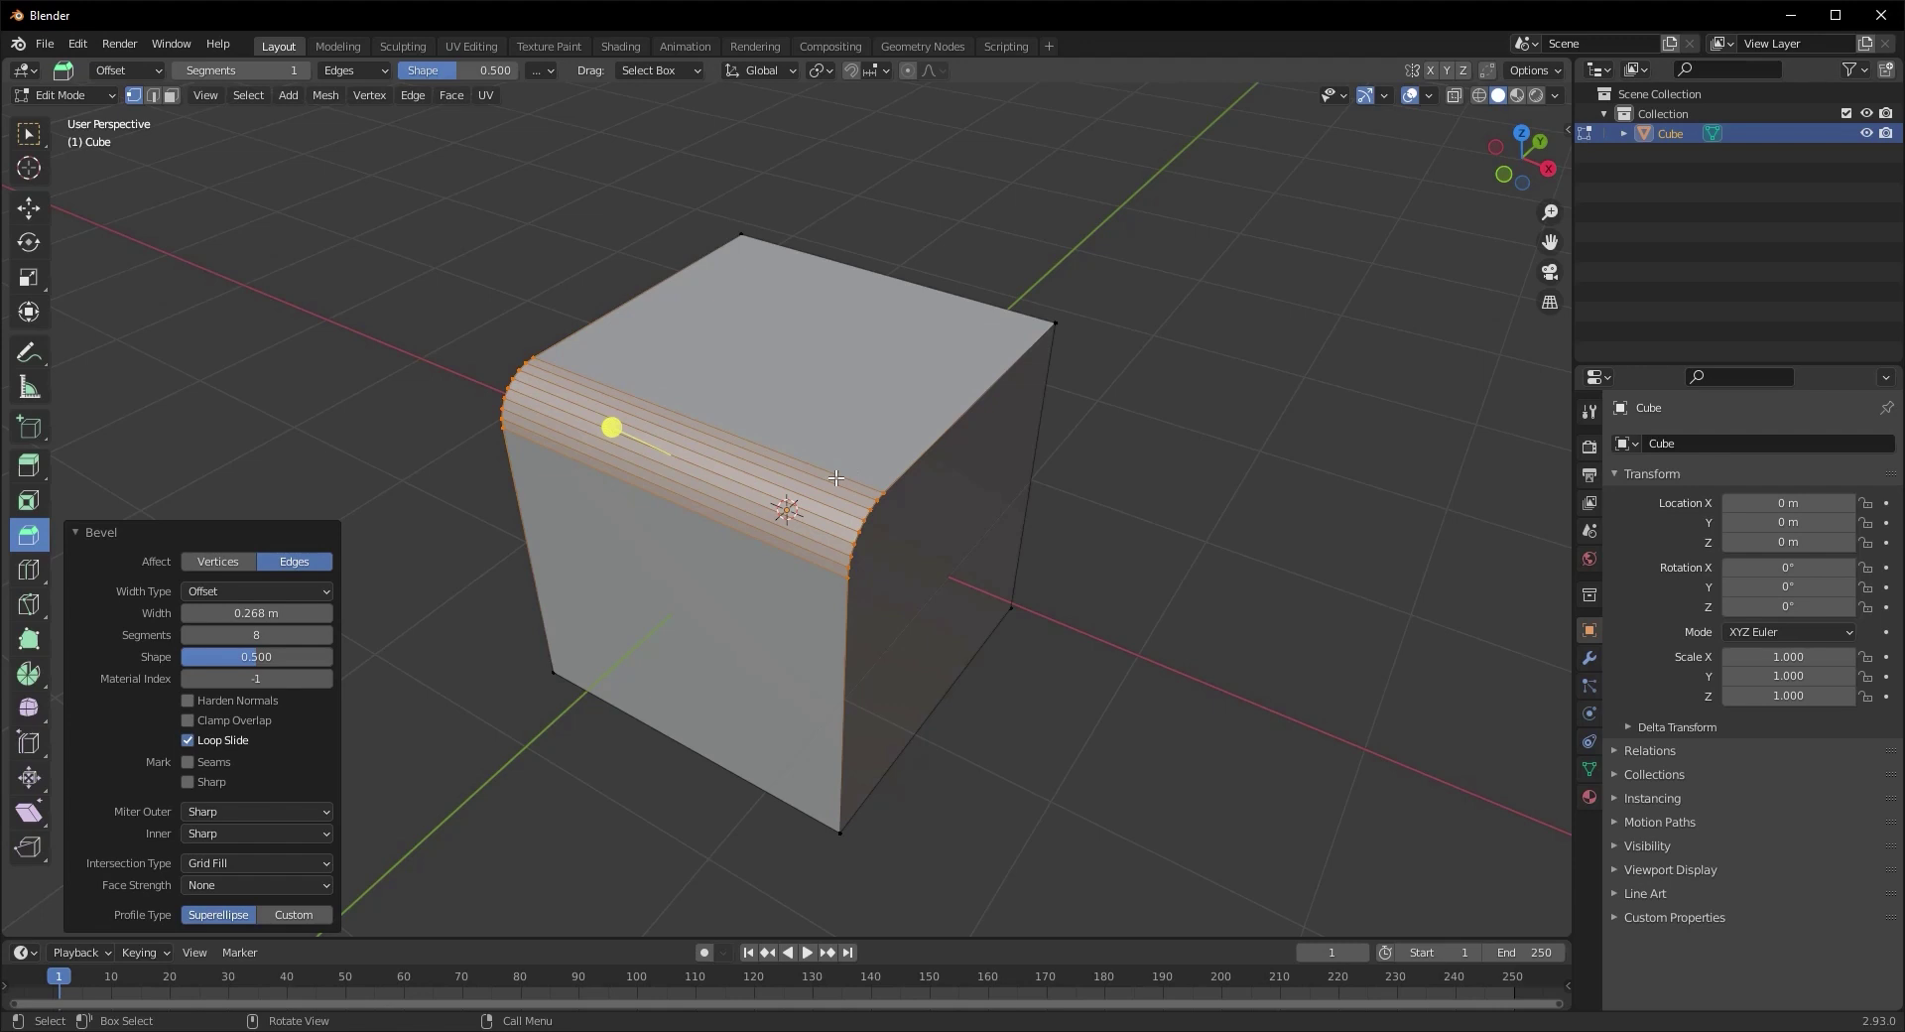
Reset the edge bevel to 1 segment and raise it again to 7 segments
click(256, 635)
text(1)
key(Return)
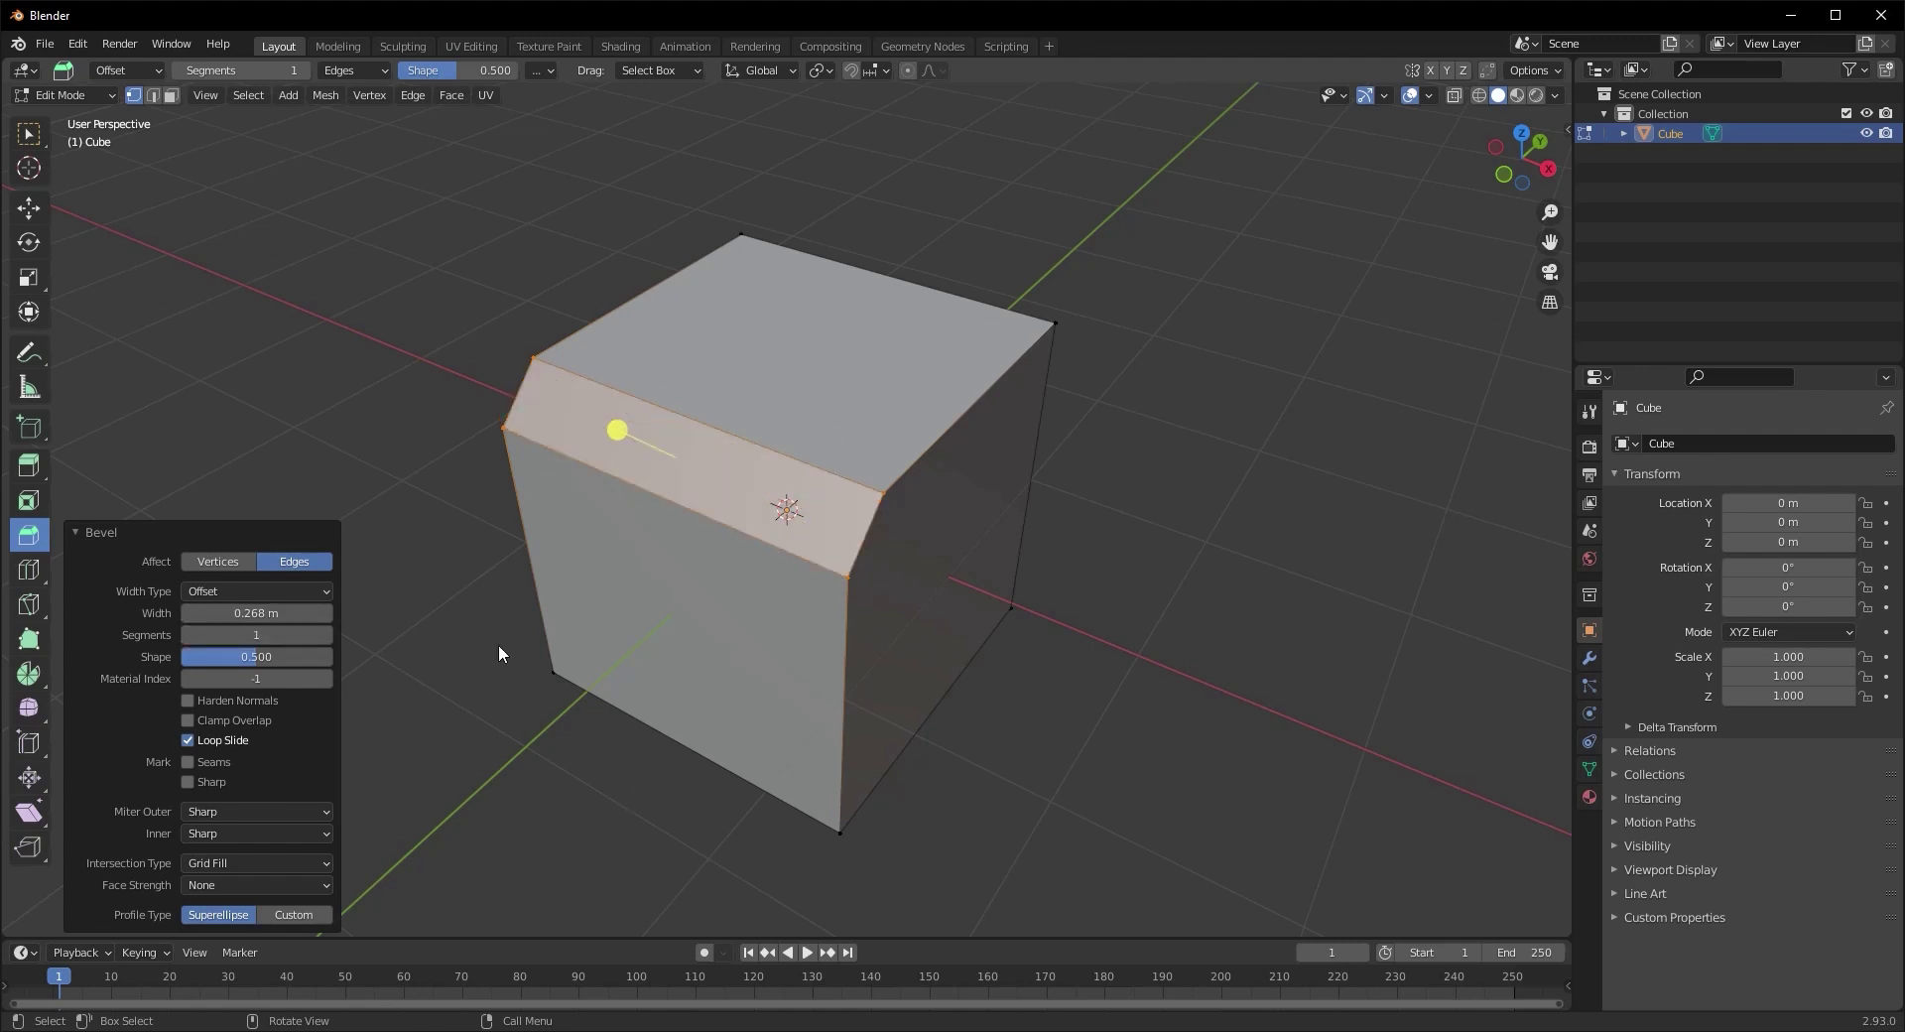
click(324, 639)
click(325, 639)
click(324, 639)
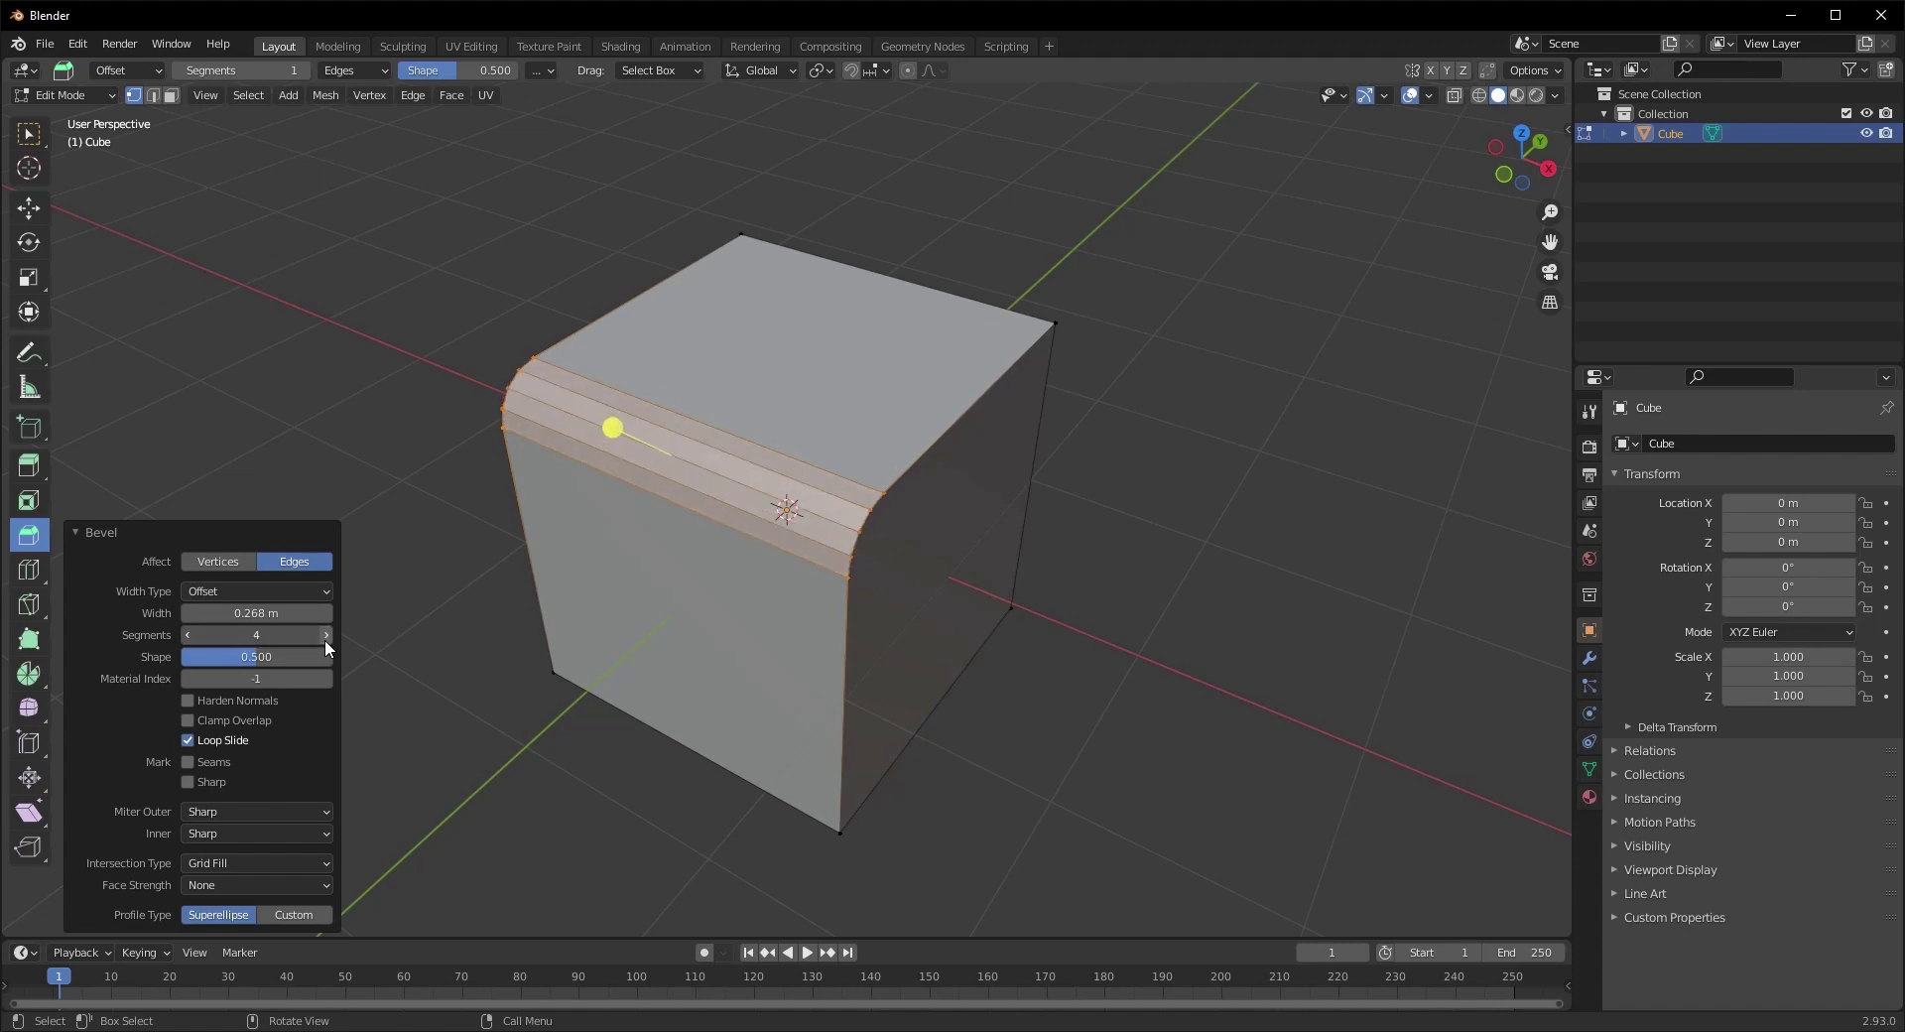
click(325, 635)
click(324, 635)
click(325, 635)
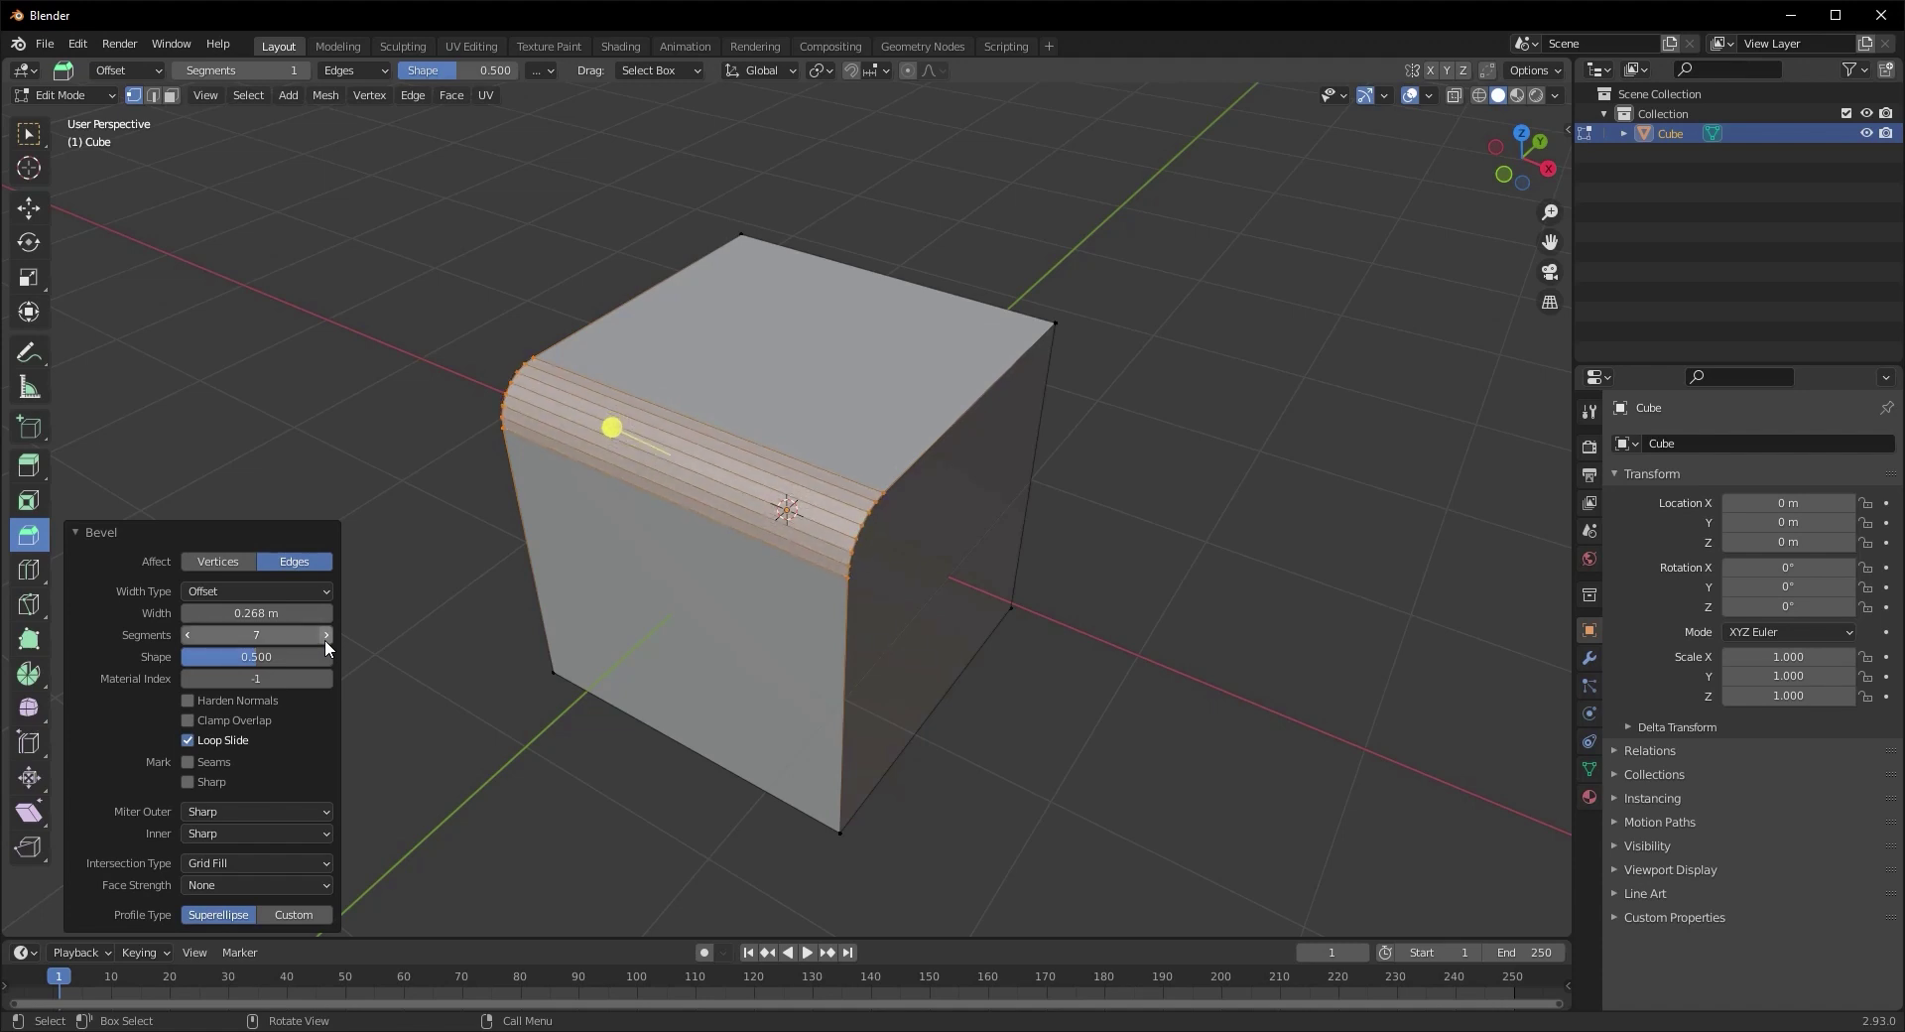
Compare the bevel affecting vertices with it affecting edges, and leave it on Vertices
click(239, 561)
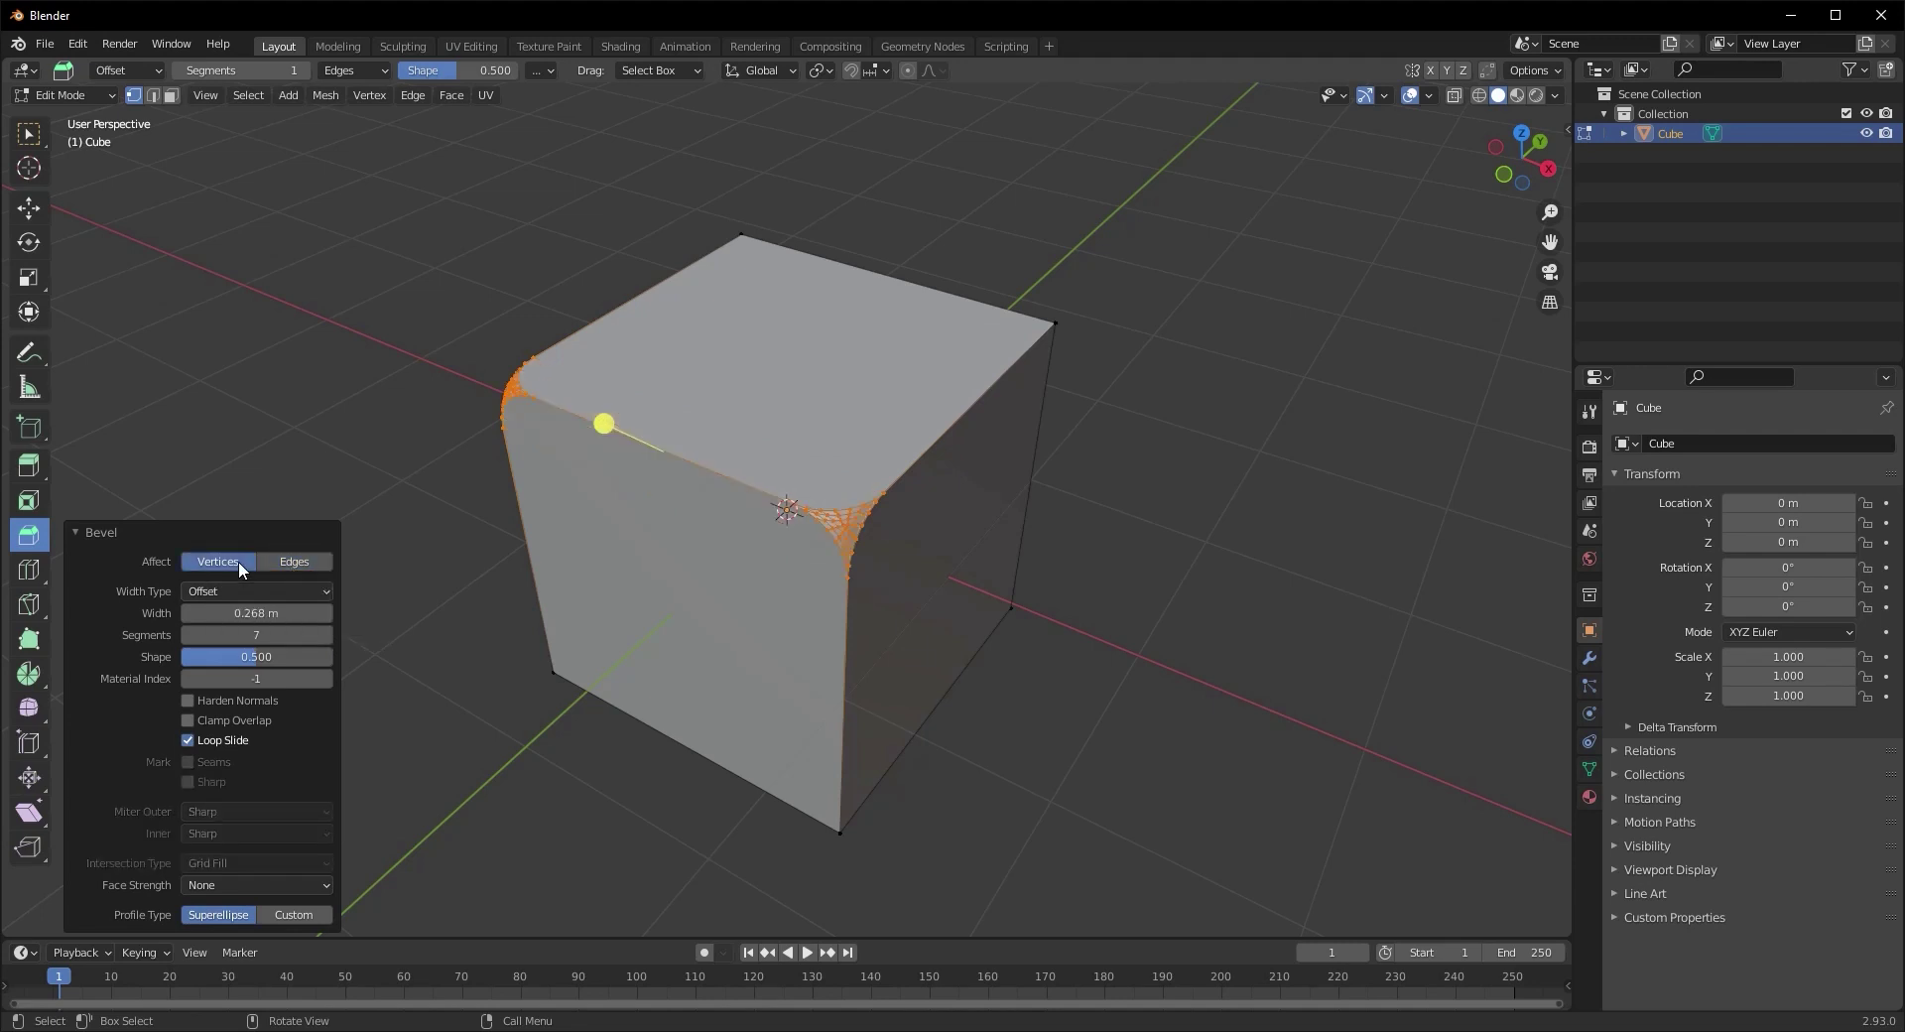
click(278, 567)
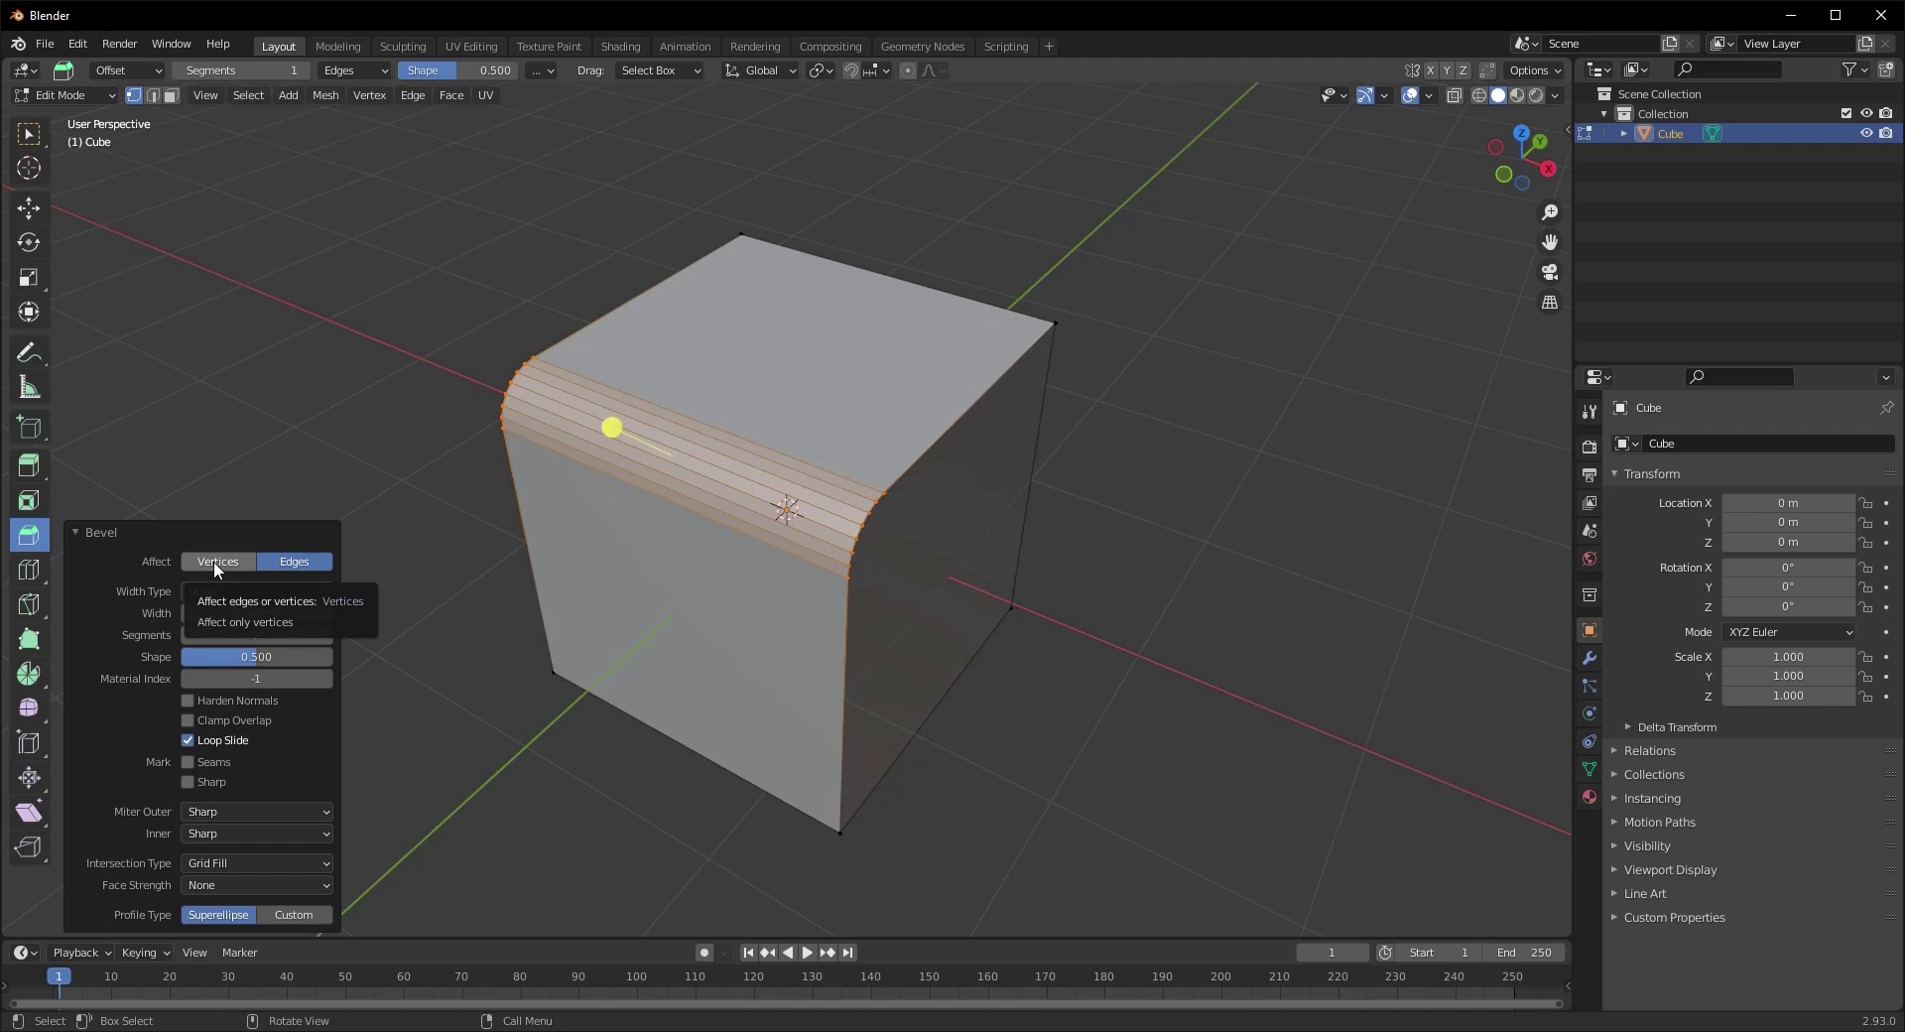
click(215, 561)
middle_drag(774, 605, 682, 521)
scroll(816, 595, up, 5)
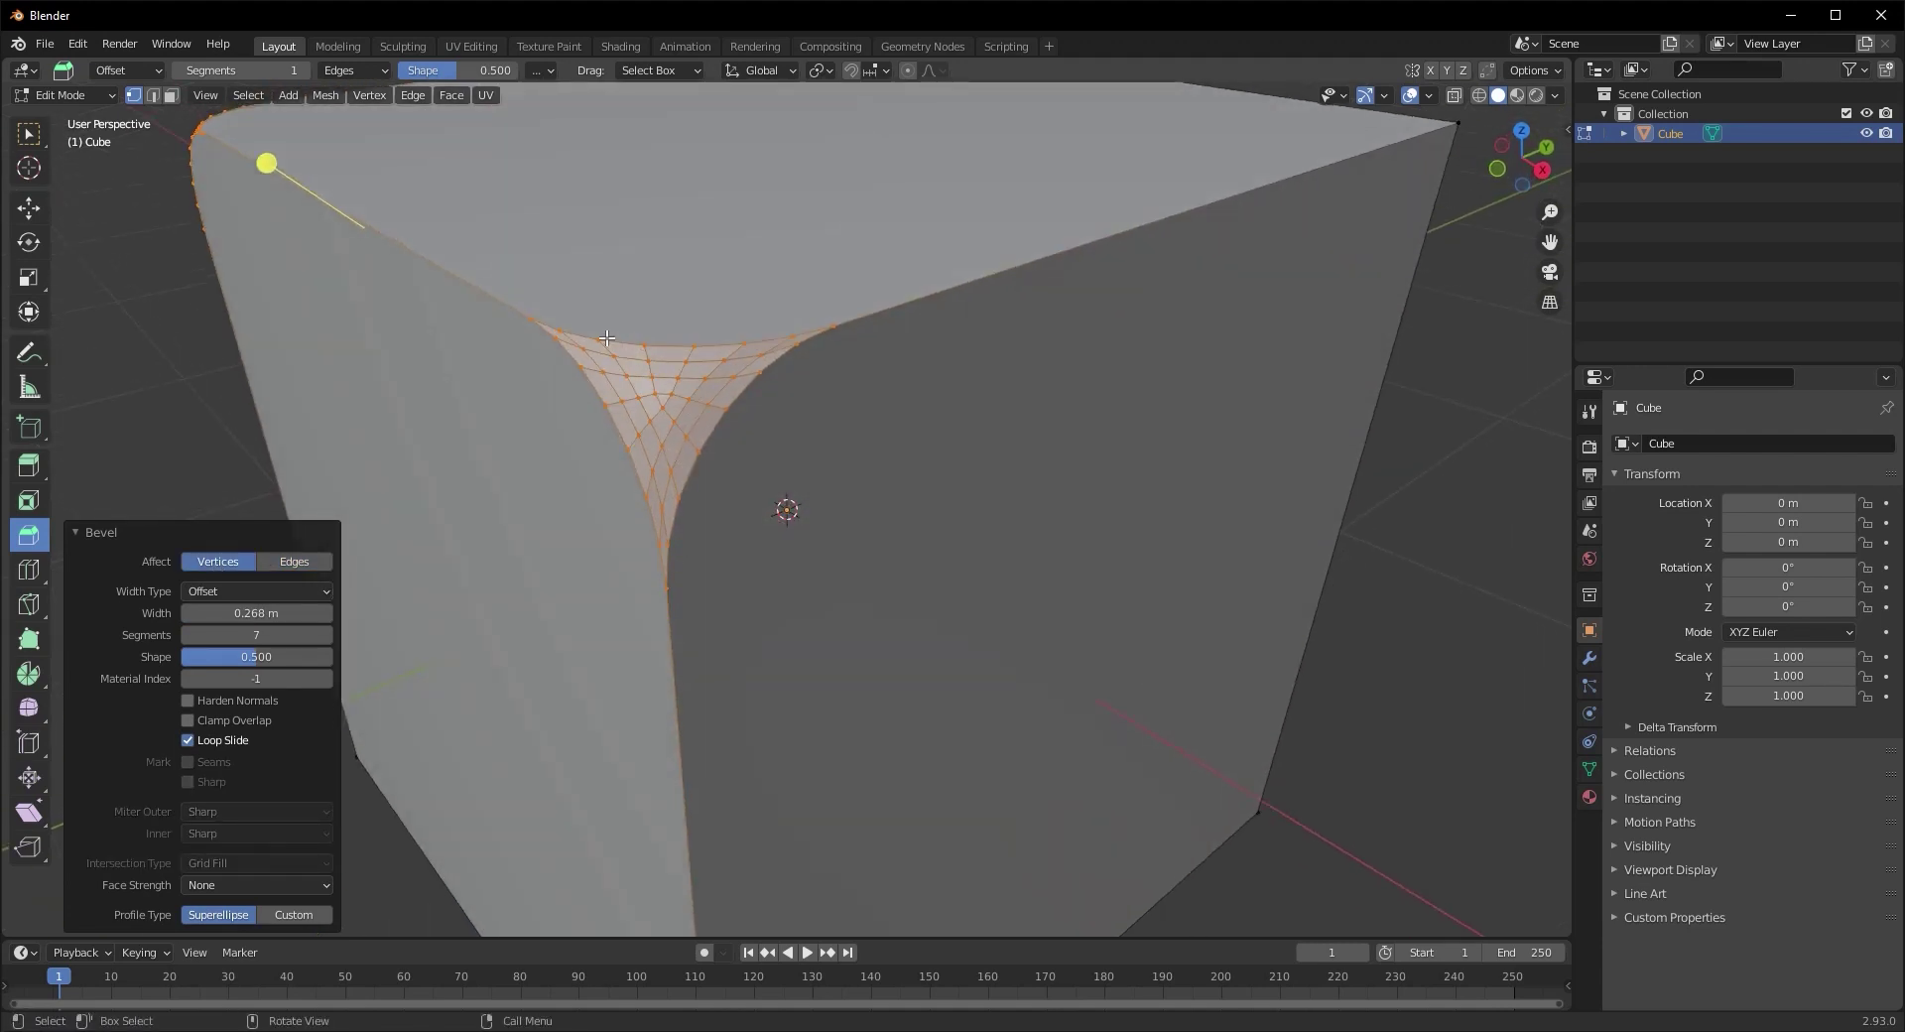
Try a few higher and lower segment counts on the vertex bevel
click(330, 635)
click(328, 633)
click(184, 633)
click(184, 633)
click(184, 633)
scroll(553, 666, down, 5)
middle_drag(552, 667, 714, 646)
Deselect the mesh and undo the bevel on the cube's two top corners
click(631, 670)
key(Tab)
key(Tab)
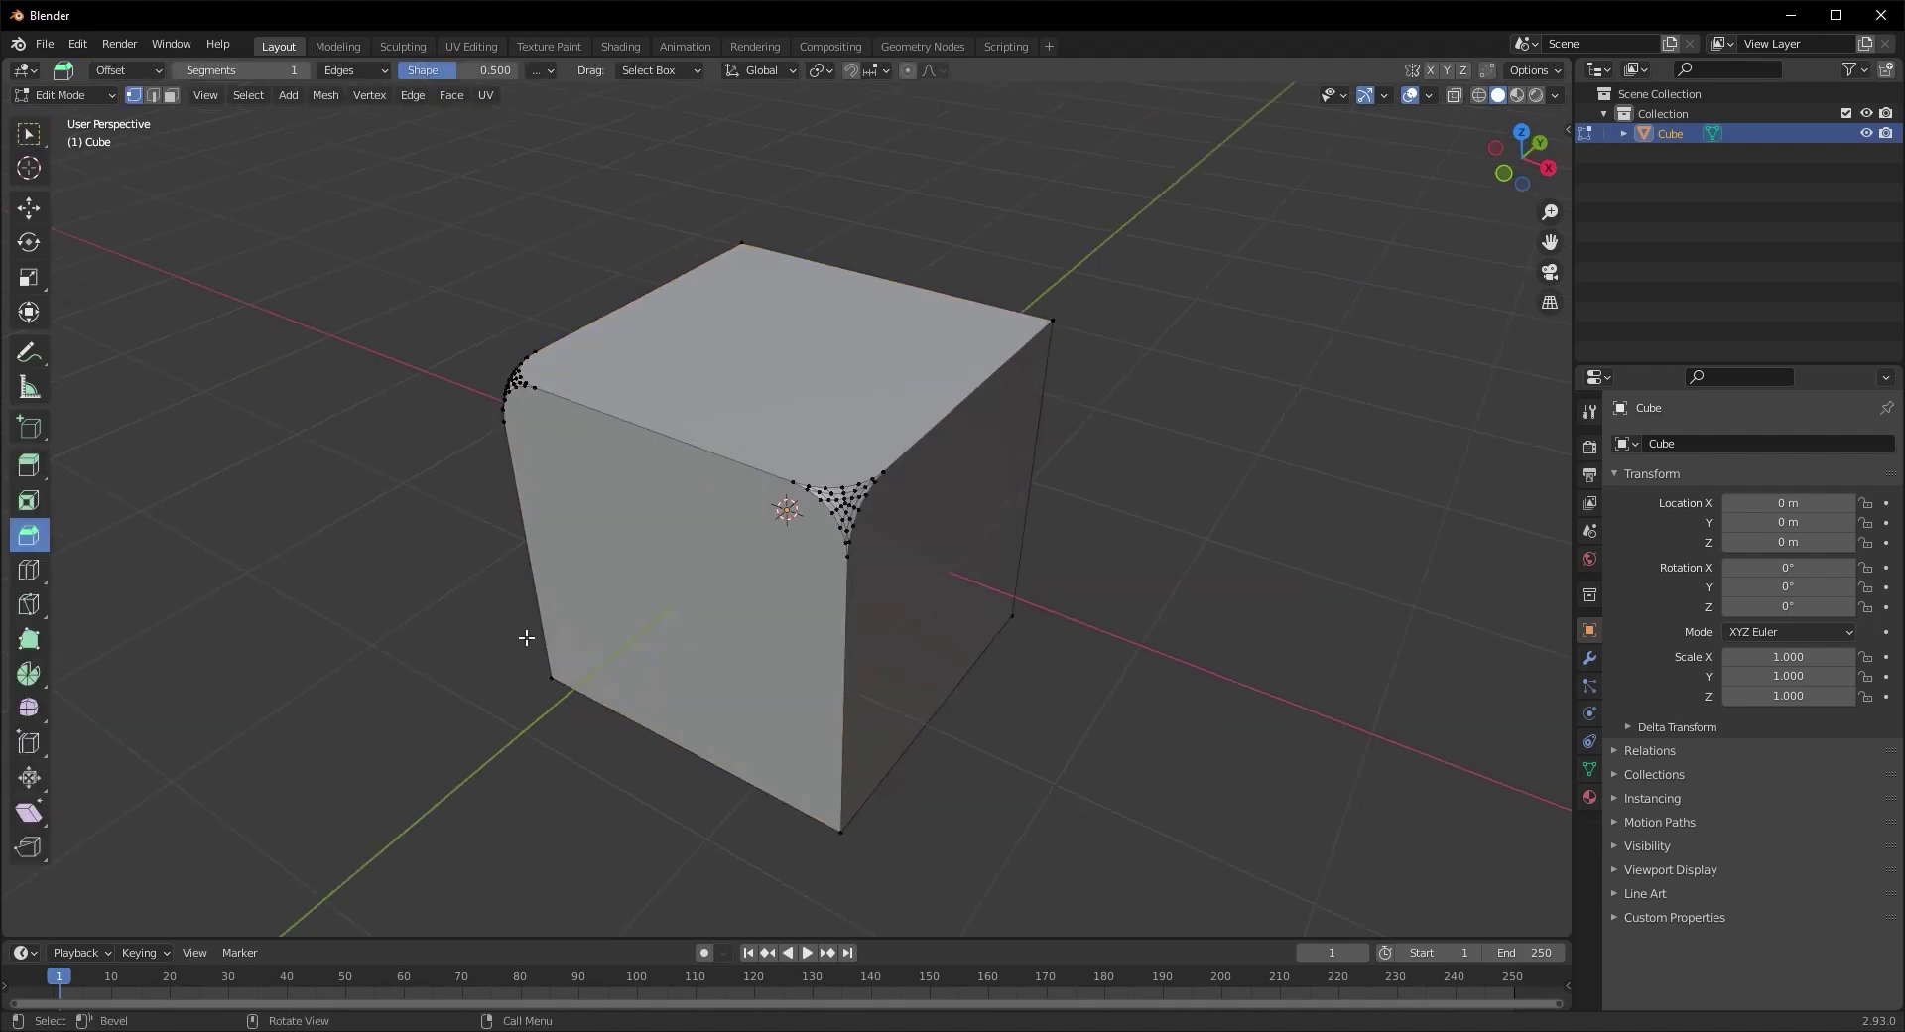
key(ctrl+z)
key(ctrl+z)
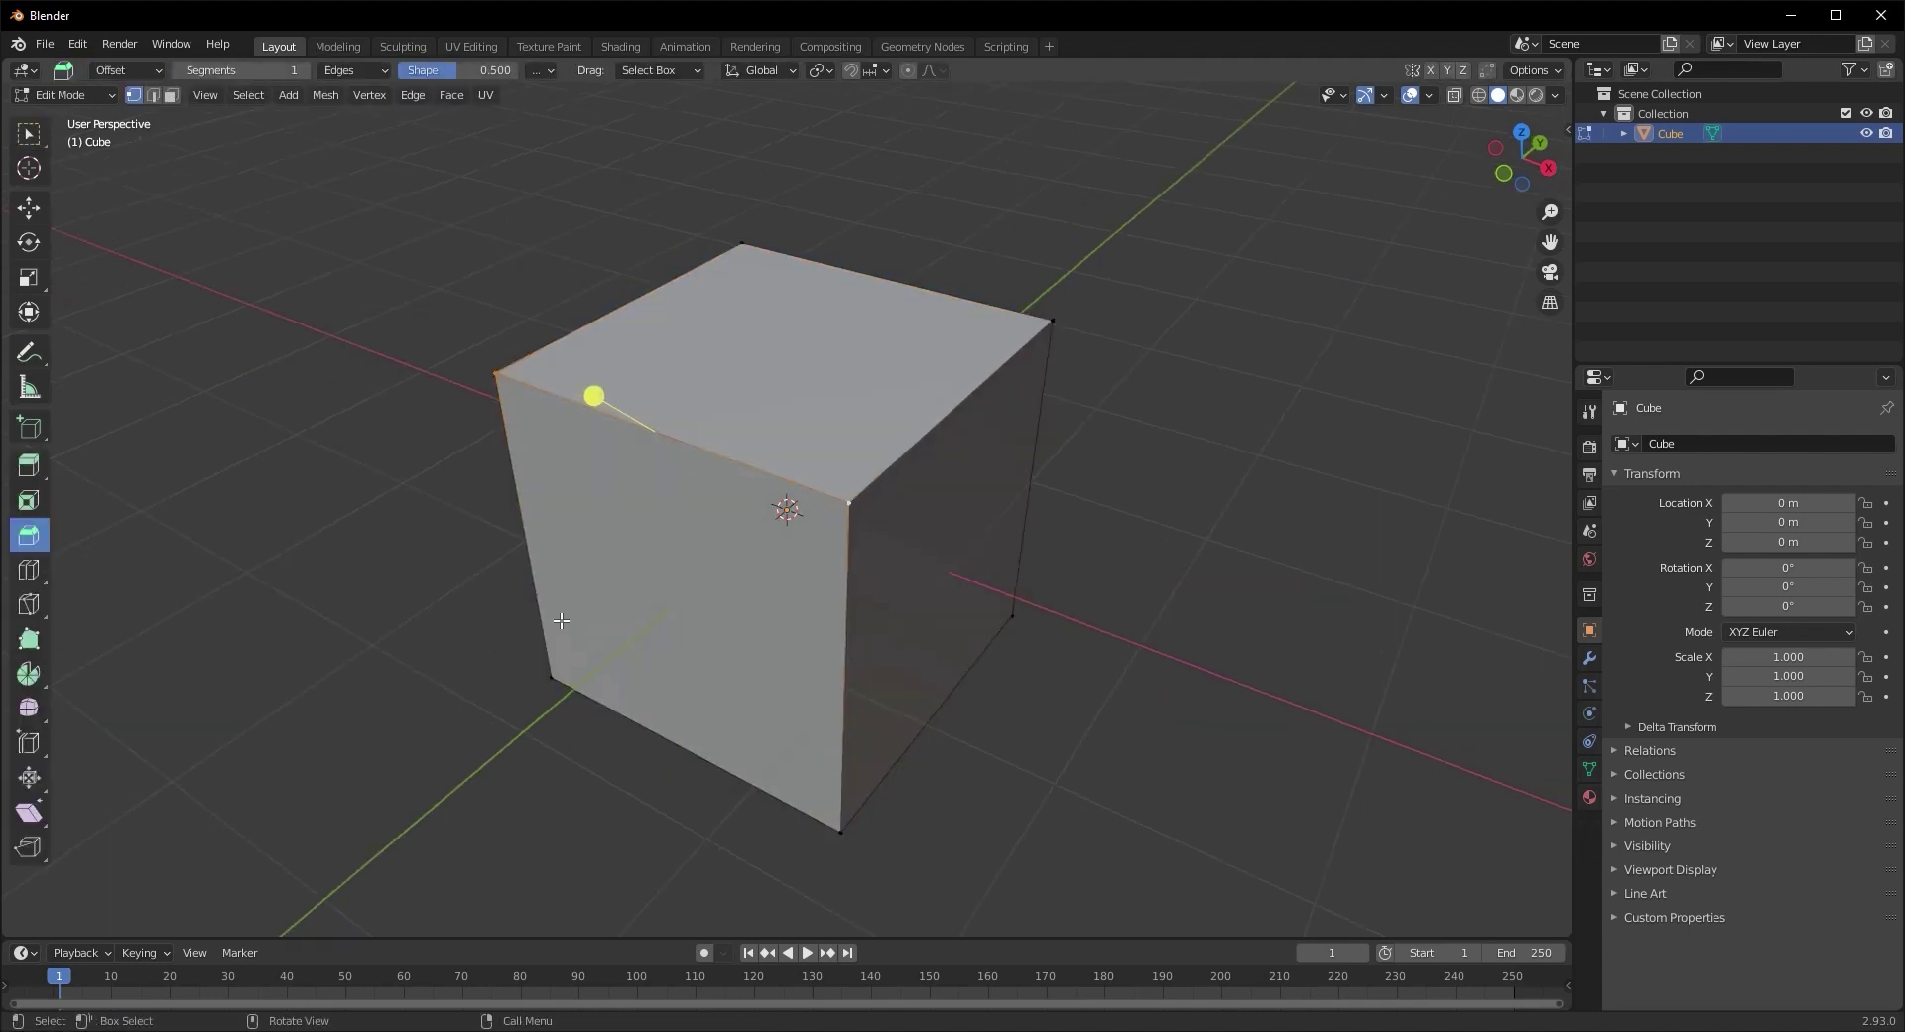
Return to Object Mode and add a Bevel modifier to the cube
key(Tab)
mouse_move(566, 629)
middle_down()
mouse_move(704, 587)
mouse_move(595, 620)
middle_up()
scroll(704, 588, up, 5)
scroll(674, 592, down, 3)
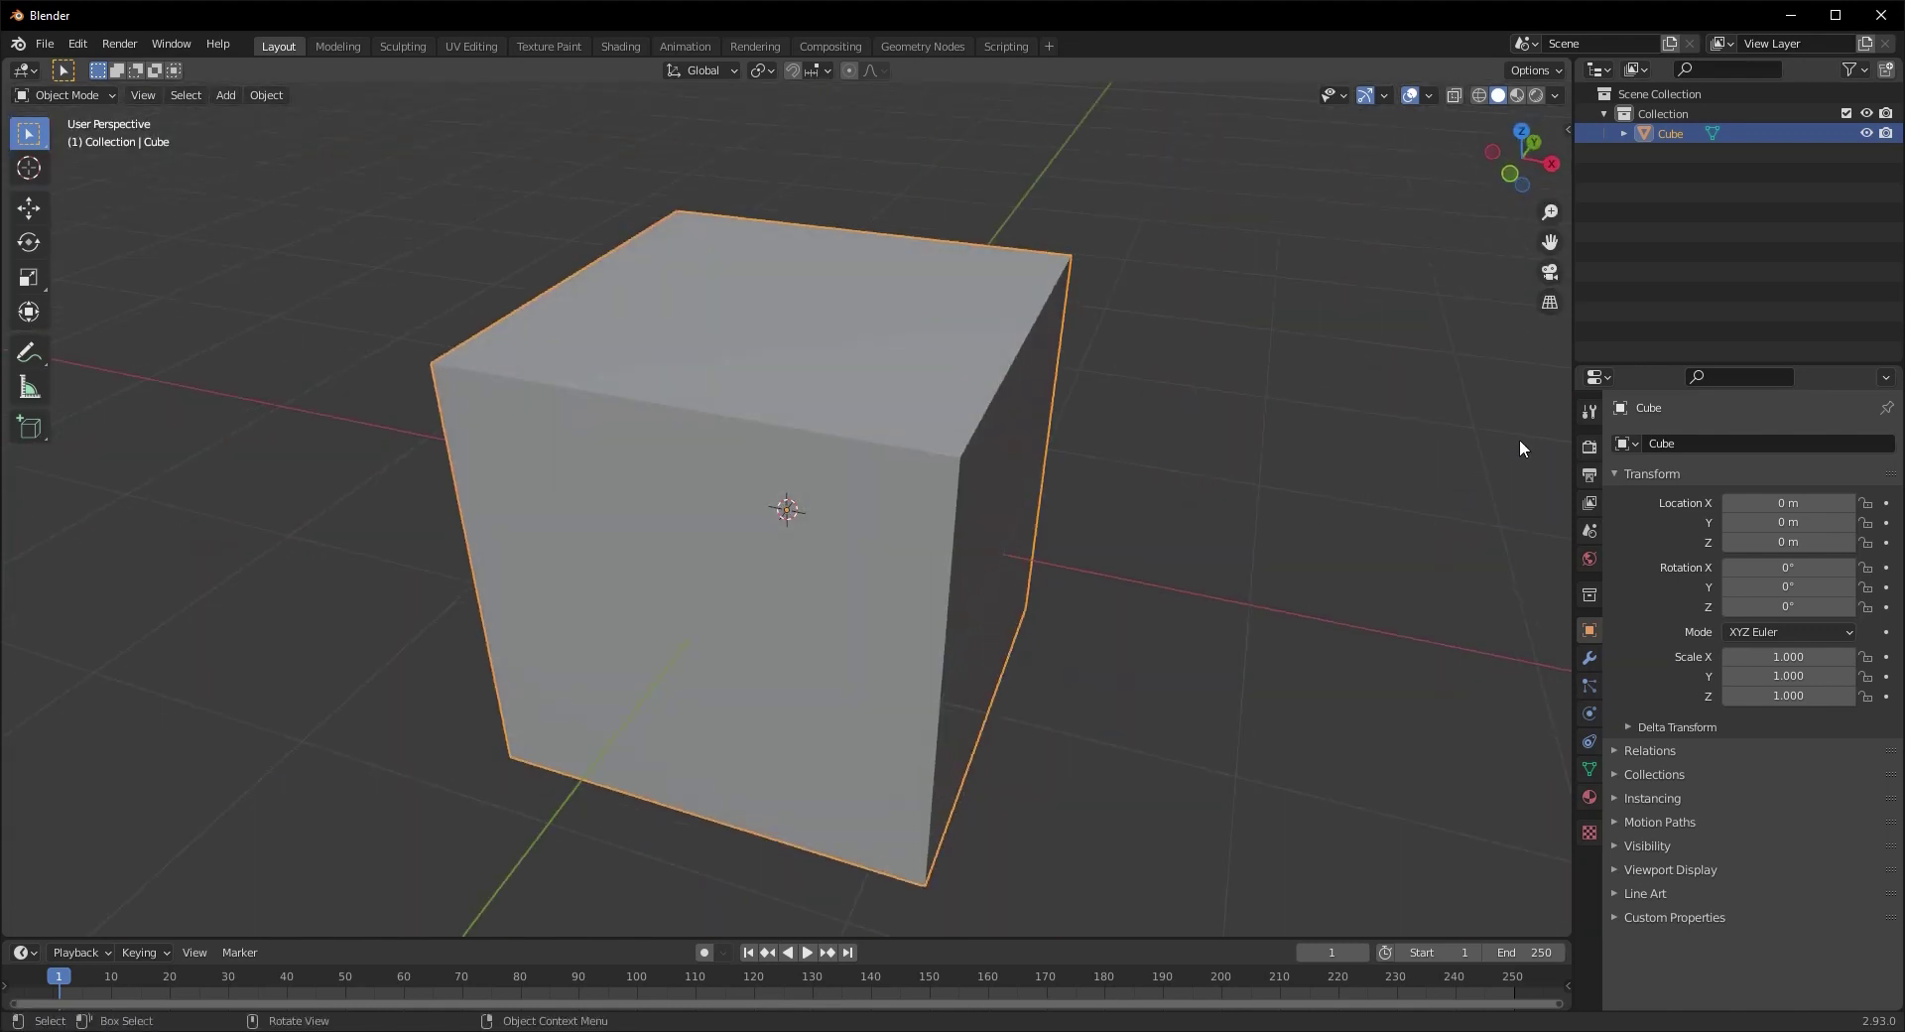
click(1588, 658)
click(1732, 444)
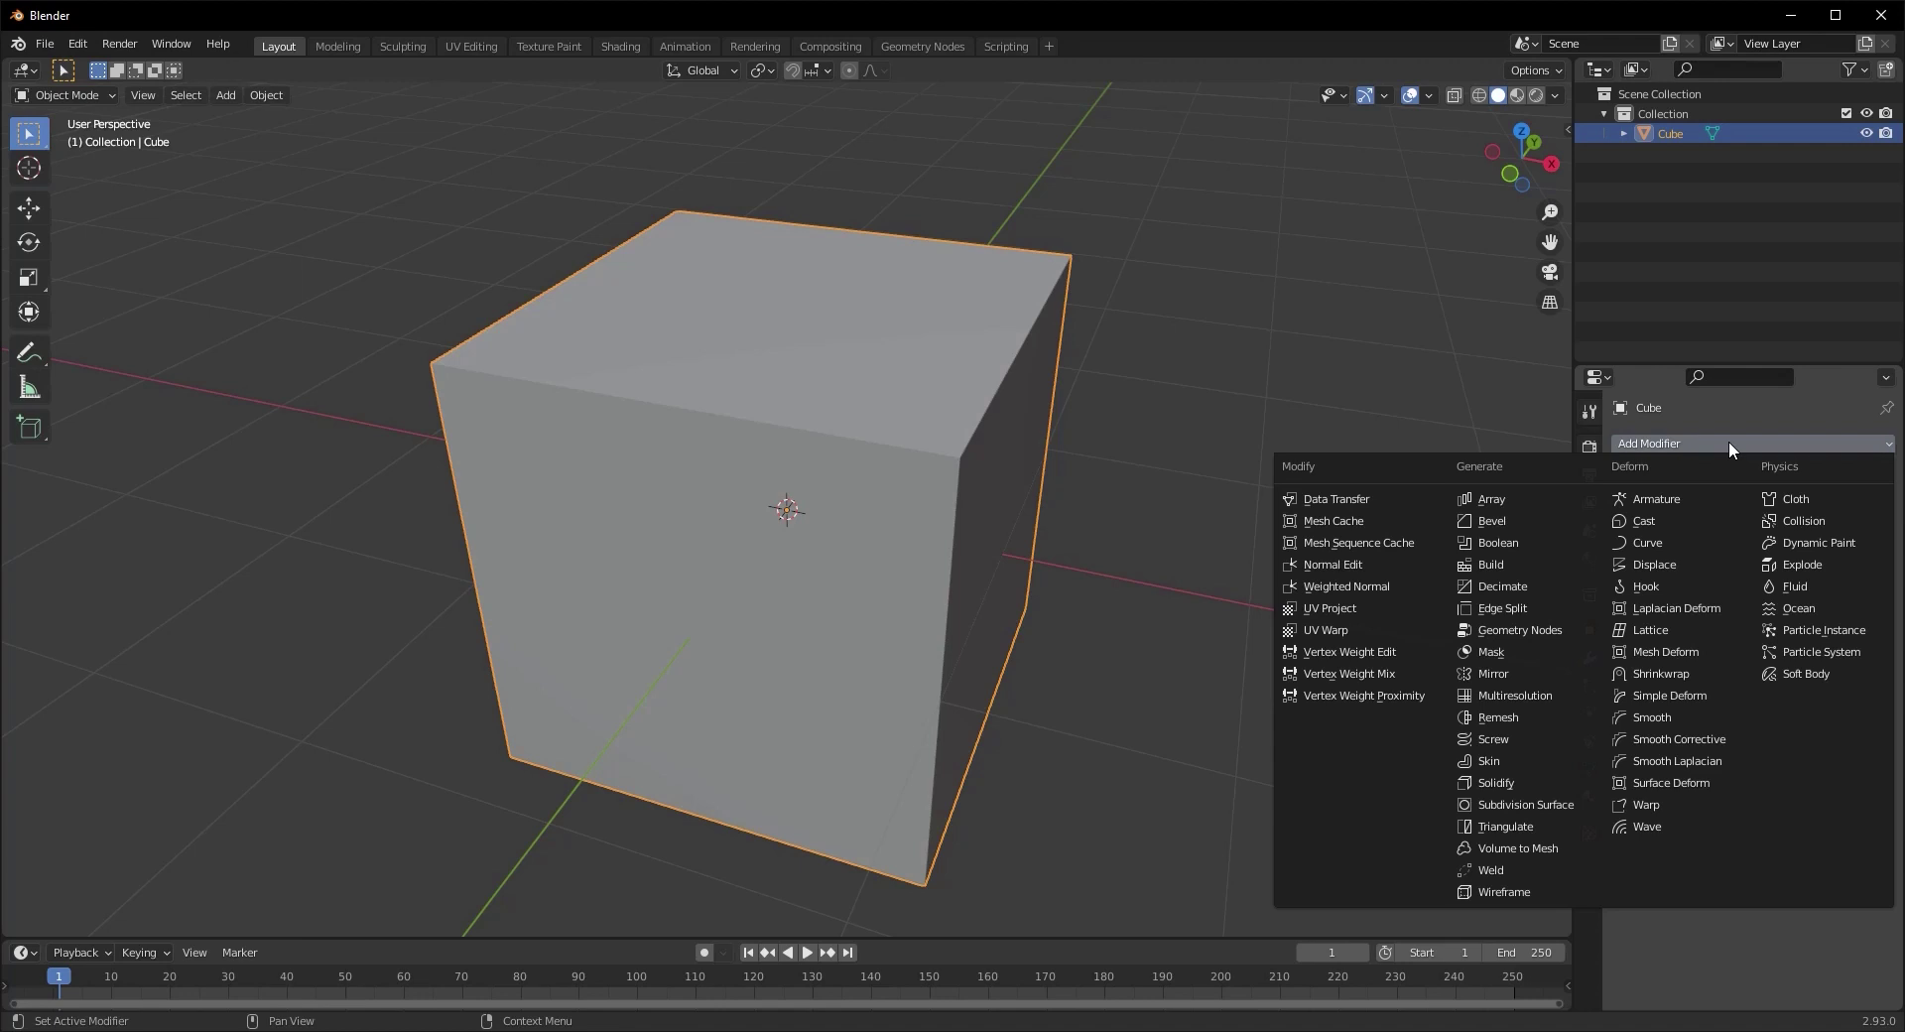
click(1514, 522)
middle_drag(961, 736, 880, 749)
scroll(947, 748, down, 3)
scroll(880, 749, up, 1)
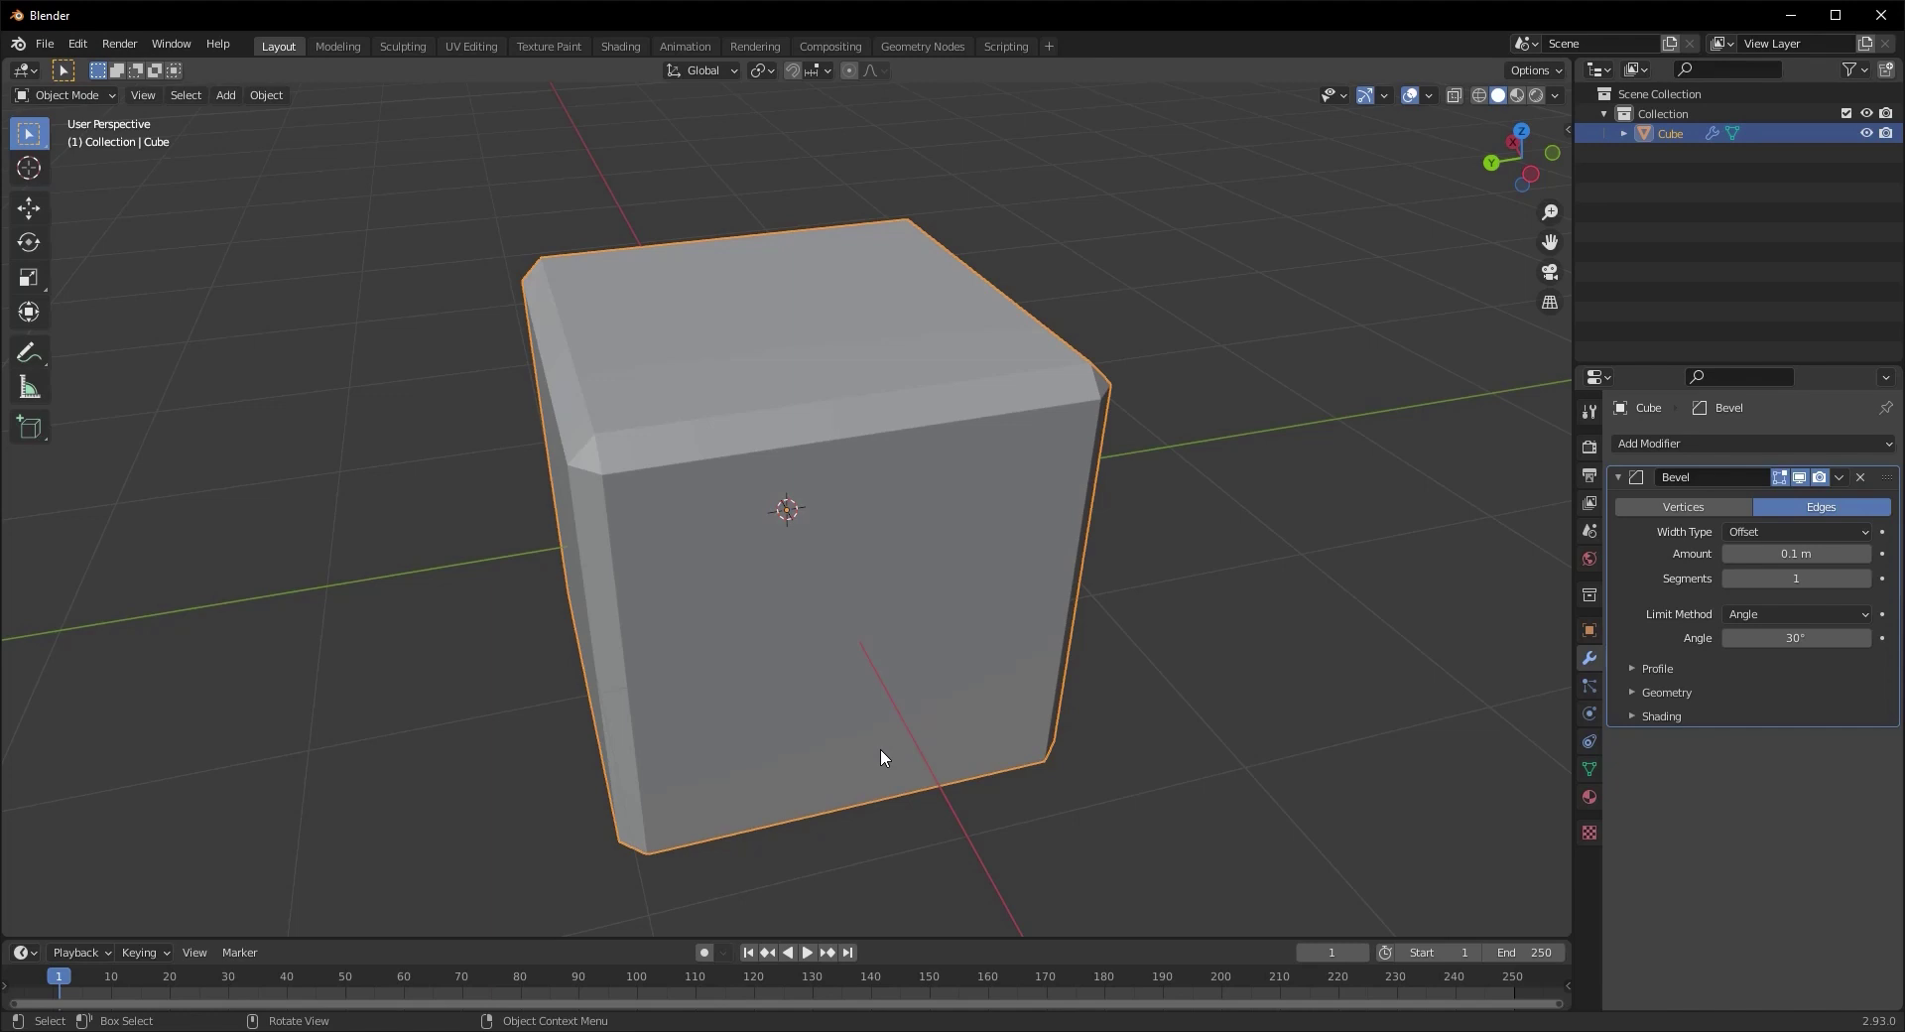
Set the Bevel modifier's segments to 3 and inspect the rounded edges
scroll(879, 748, down, 3)
middle_drag(822, 684, 778, 651)
scroll(777, 671, up, 3)
scroll(777, 671, down, 3)
scroll(712, 651, up, 3)
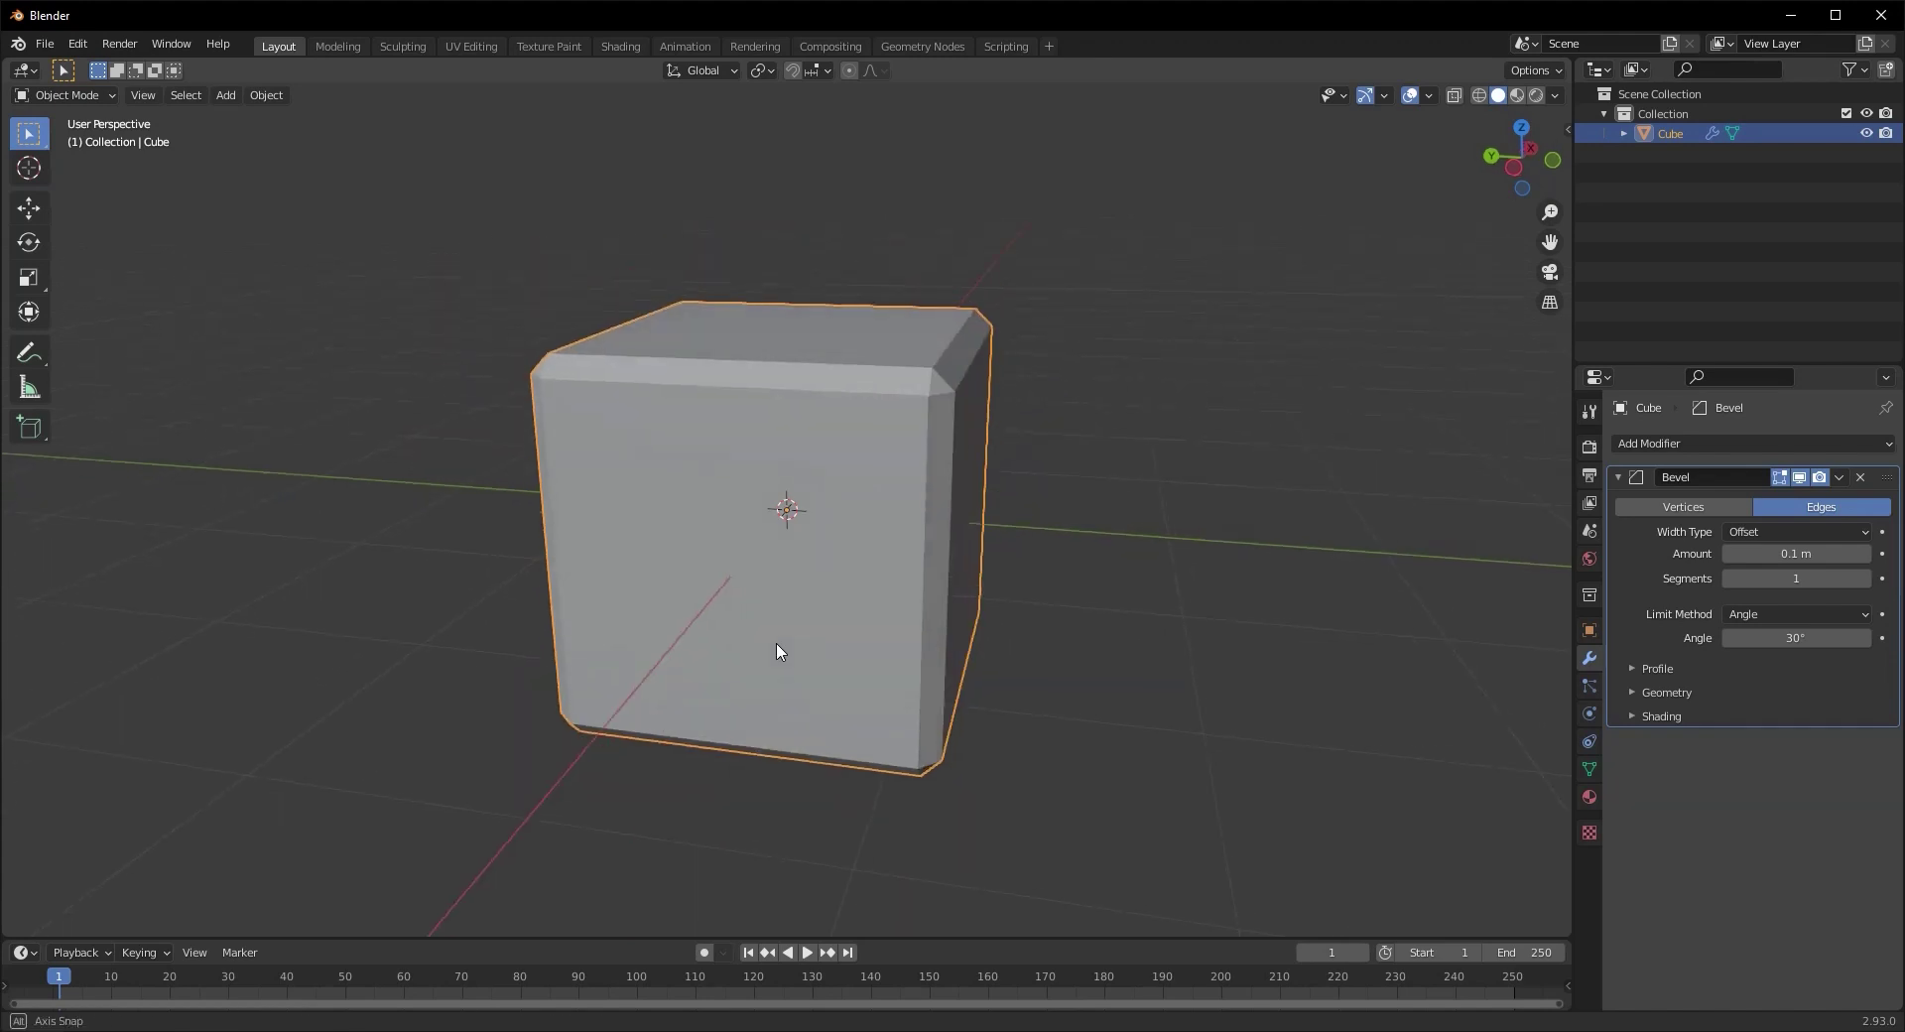
click(1864, 581)
click(1864, 580)
middle_drag(949, 681, 899, 692)
scroll(831, 674, up, 2)
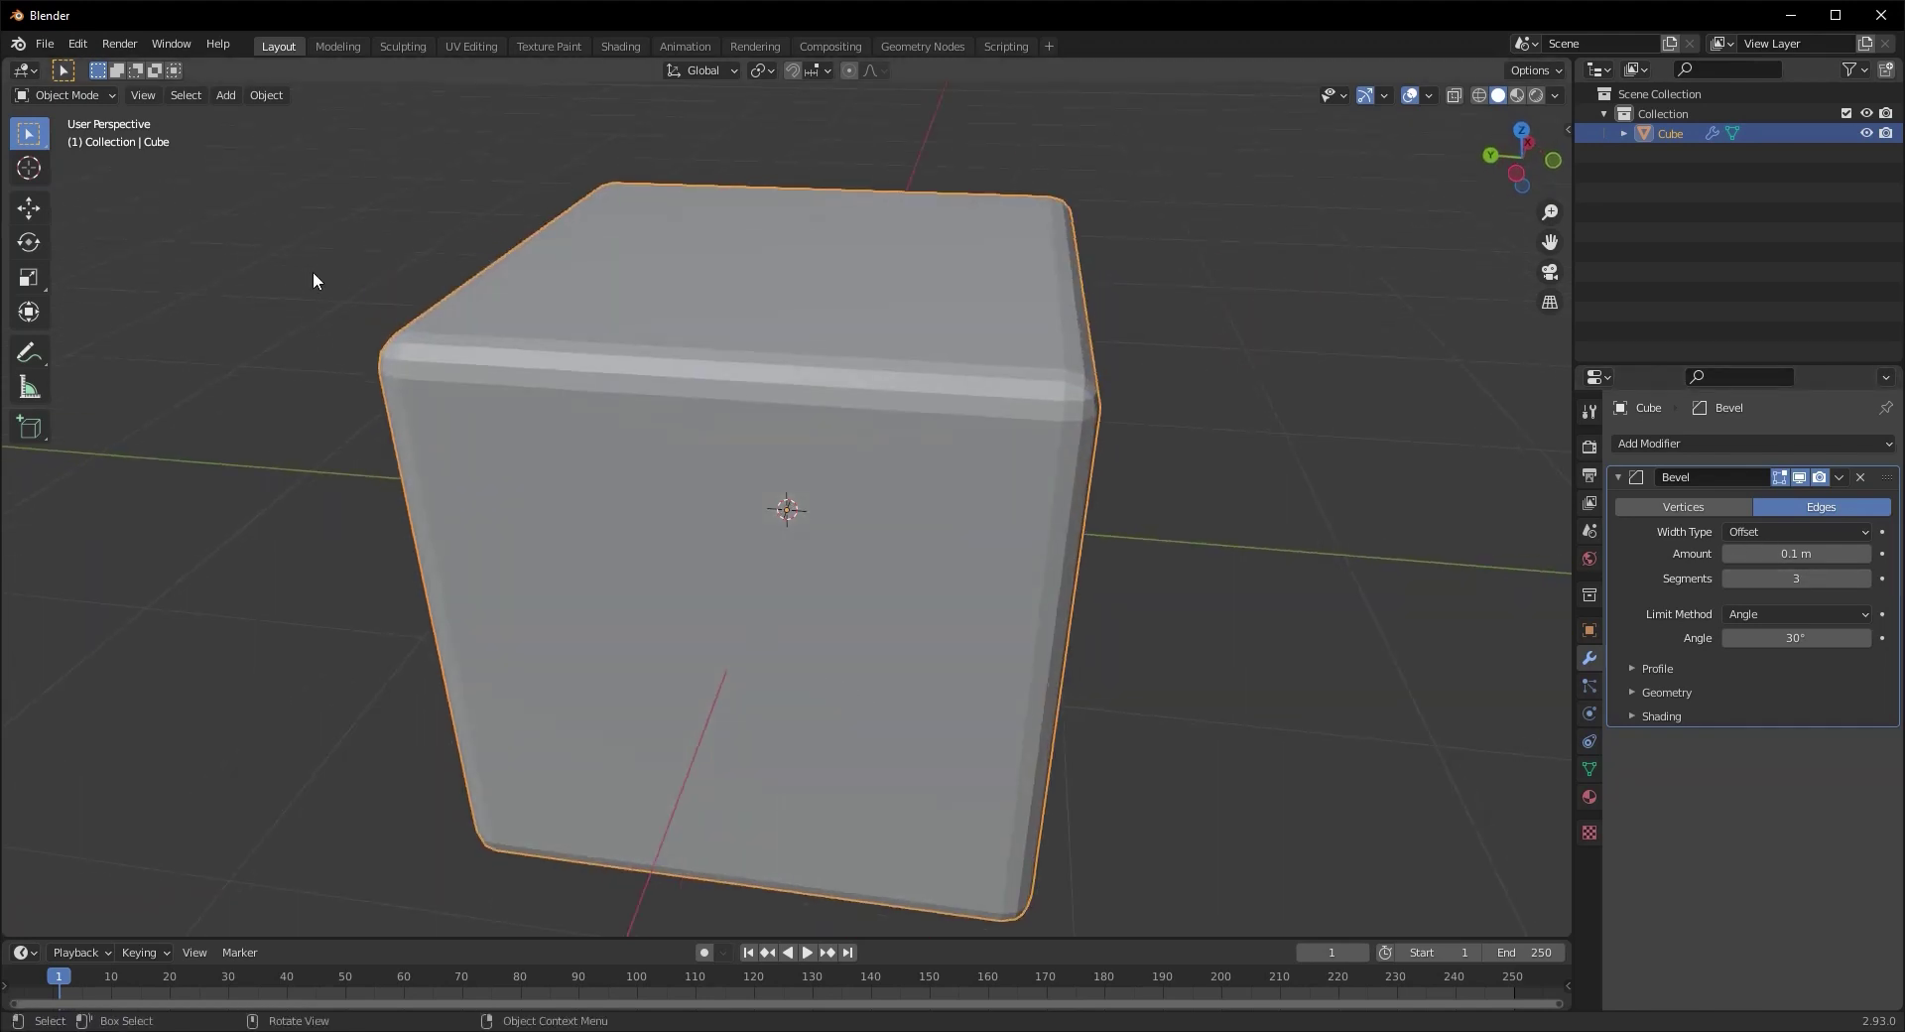
middle_drag(748, 616, 697, 598)
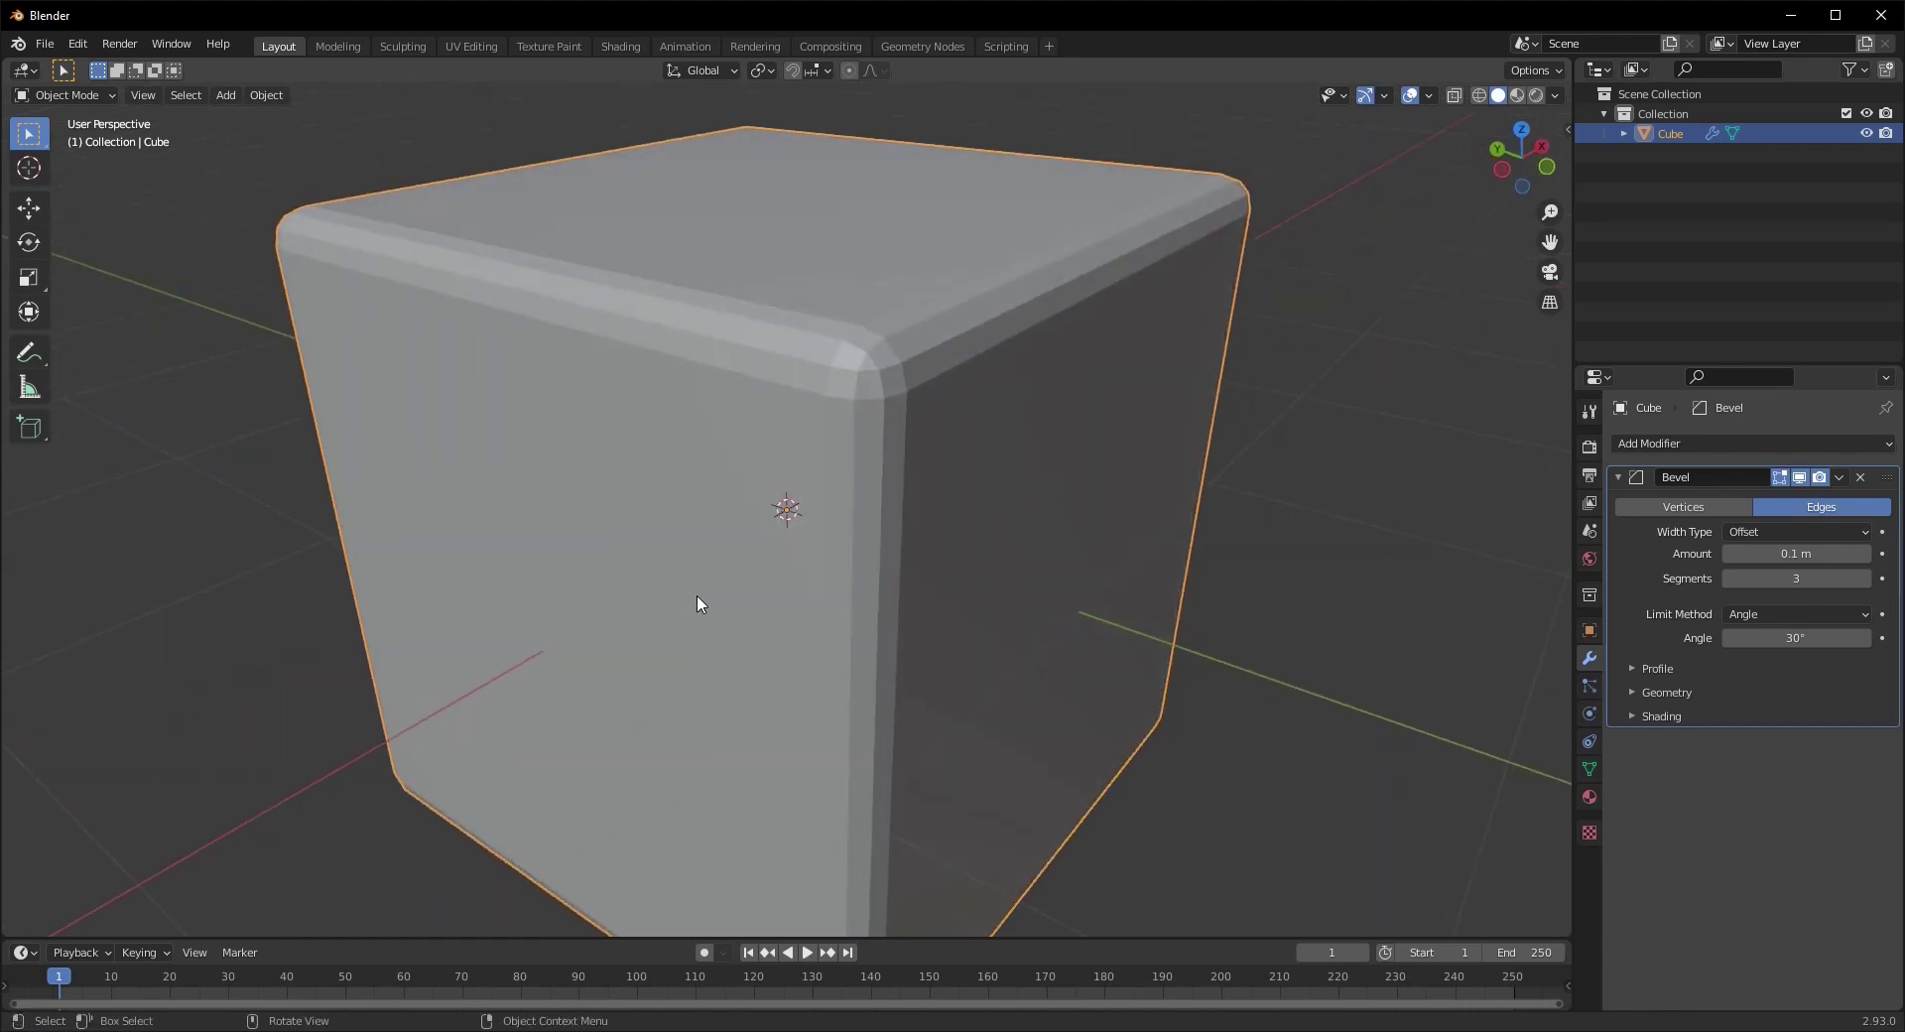
Try up to 6 segments in the Bevel modifier and settle on 4
click(1863, 578)
click(1864, 578)
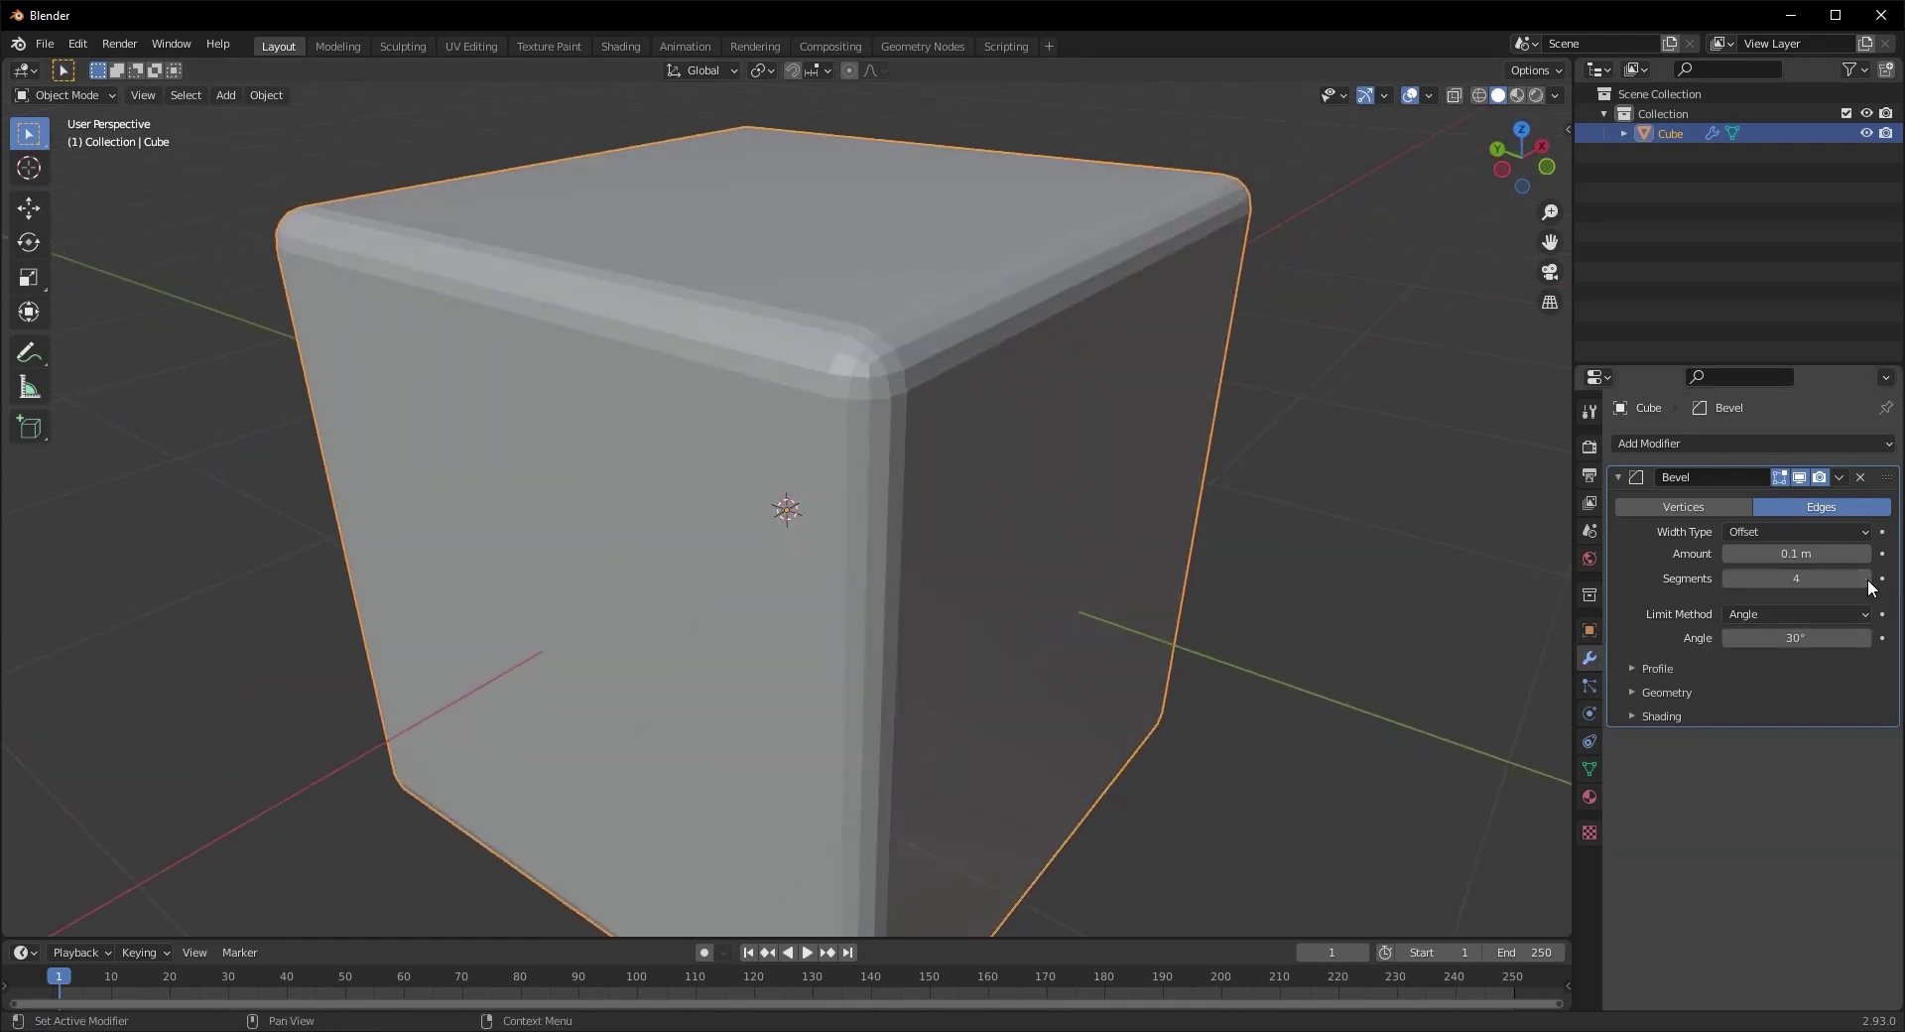
scroll(924, 619, down, 2)
mouse_move(924, 619)
middle_down()
mouse_move(884, 616)
mouse_move(902, 627)
middle_up()
scroll(882, 616, up, 2)
mouse_move(1816, 580)
mouse_down()
mouse_move(1885, 580)
mouse_move(1780, 601)
mouse_move(1811, 607)
mouse_up()
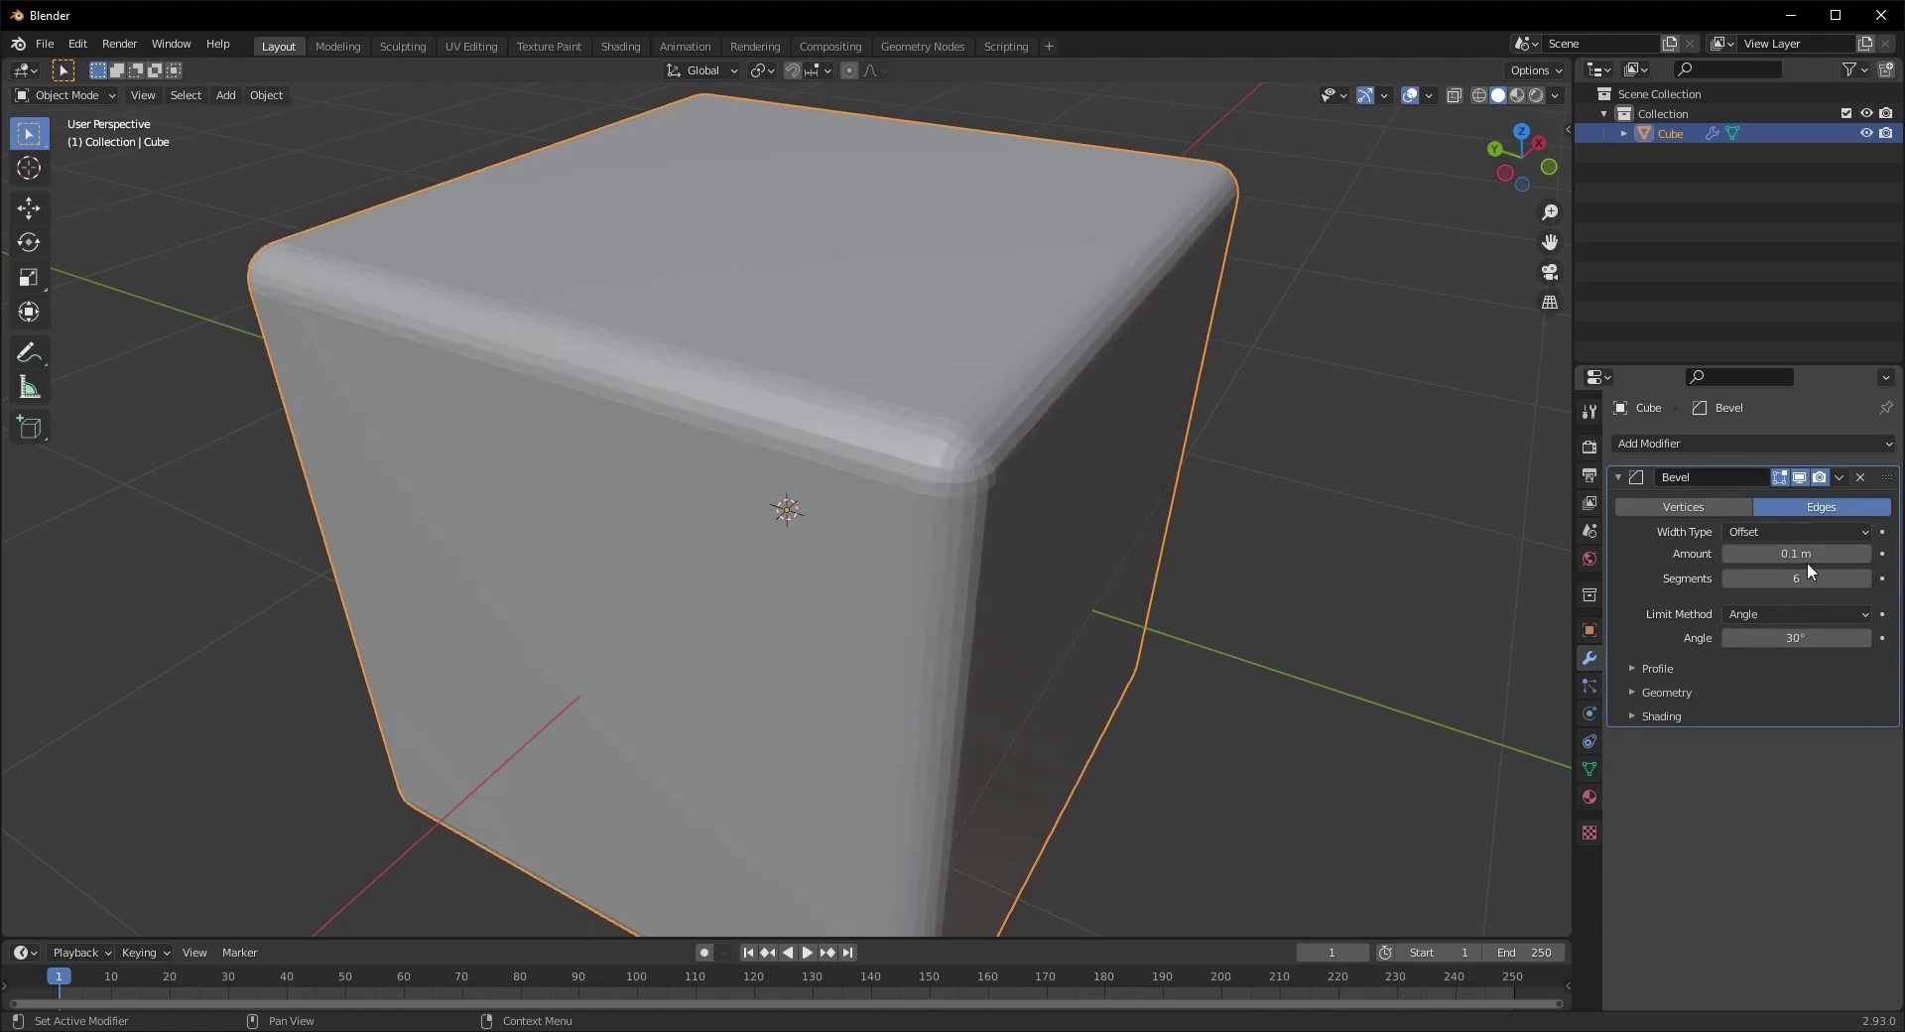
drag(1792, 582, 1687, 586)
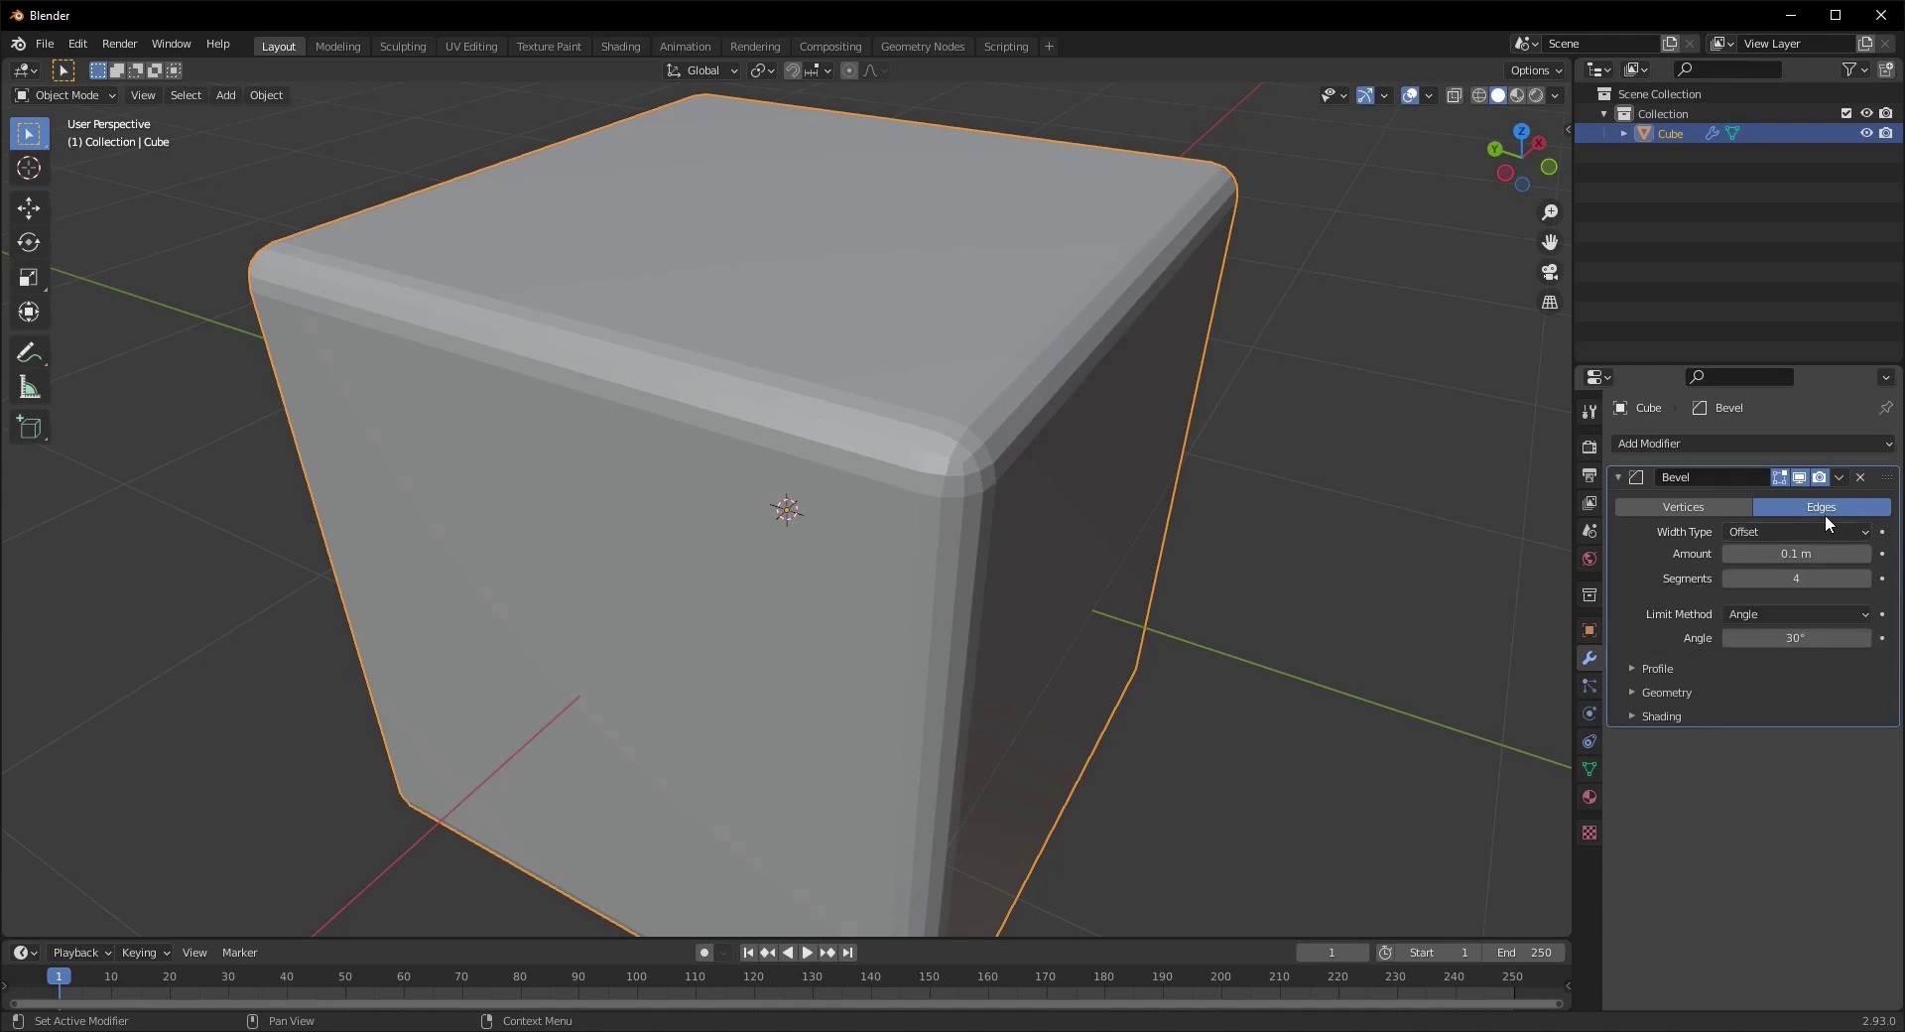
Switch the Bevel modifier to Vertices and inspect the cube's corners from several angles
click(1720, 506)
scroll(1053, 600, up, 3)
middle_drag(1053, 600, 1015, 581)
middle_drag(511, 427, 863, 461)
middle_drag(1141, 470, 950, 476)
scroll(960, 492, down, 4)
middle_drag(669, 527, 1034, 490)
scroll(732, 420, up, 1)
middle_drag(733, 419, 822, 456)
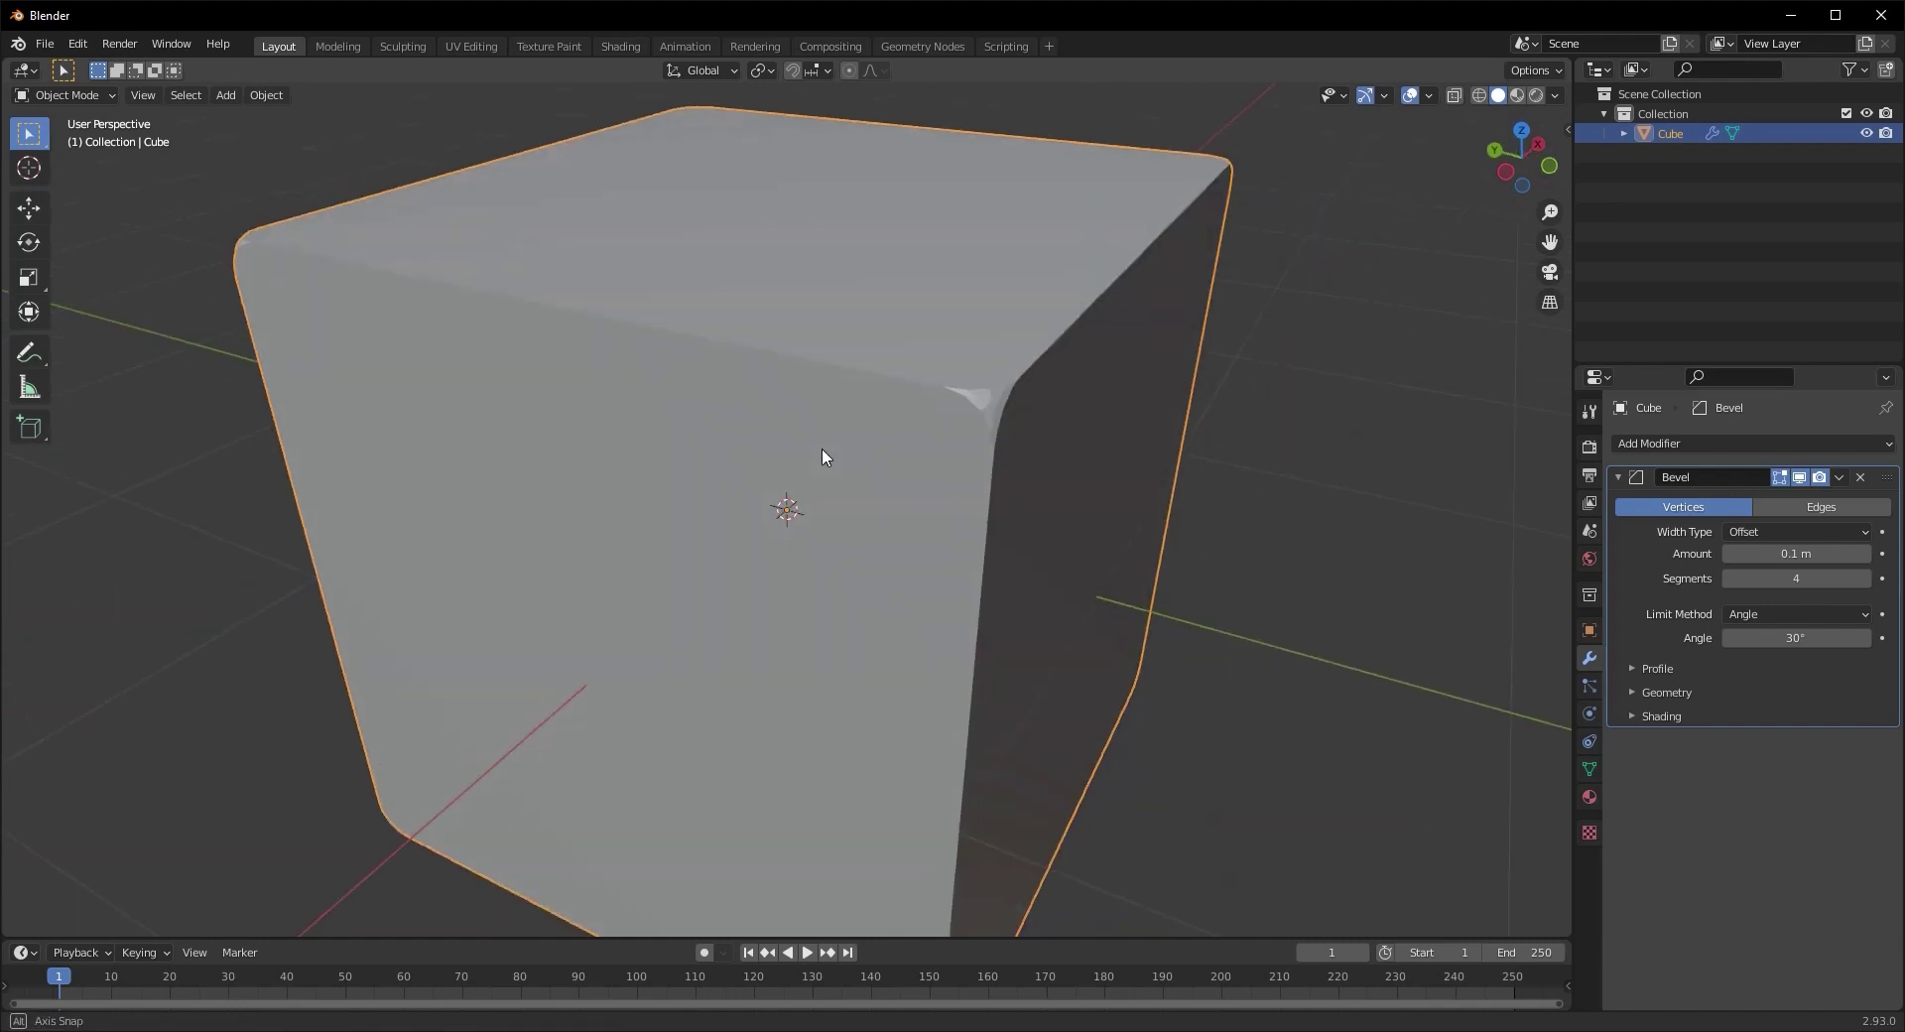
Toggle the Bevel modifier repeatedly between Edges and Vertices to compare the two shapes
click(1818, 508)
click(1688, 506)
click(1841, 506)
click(1619, 508)
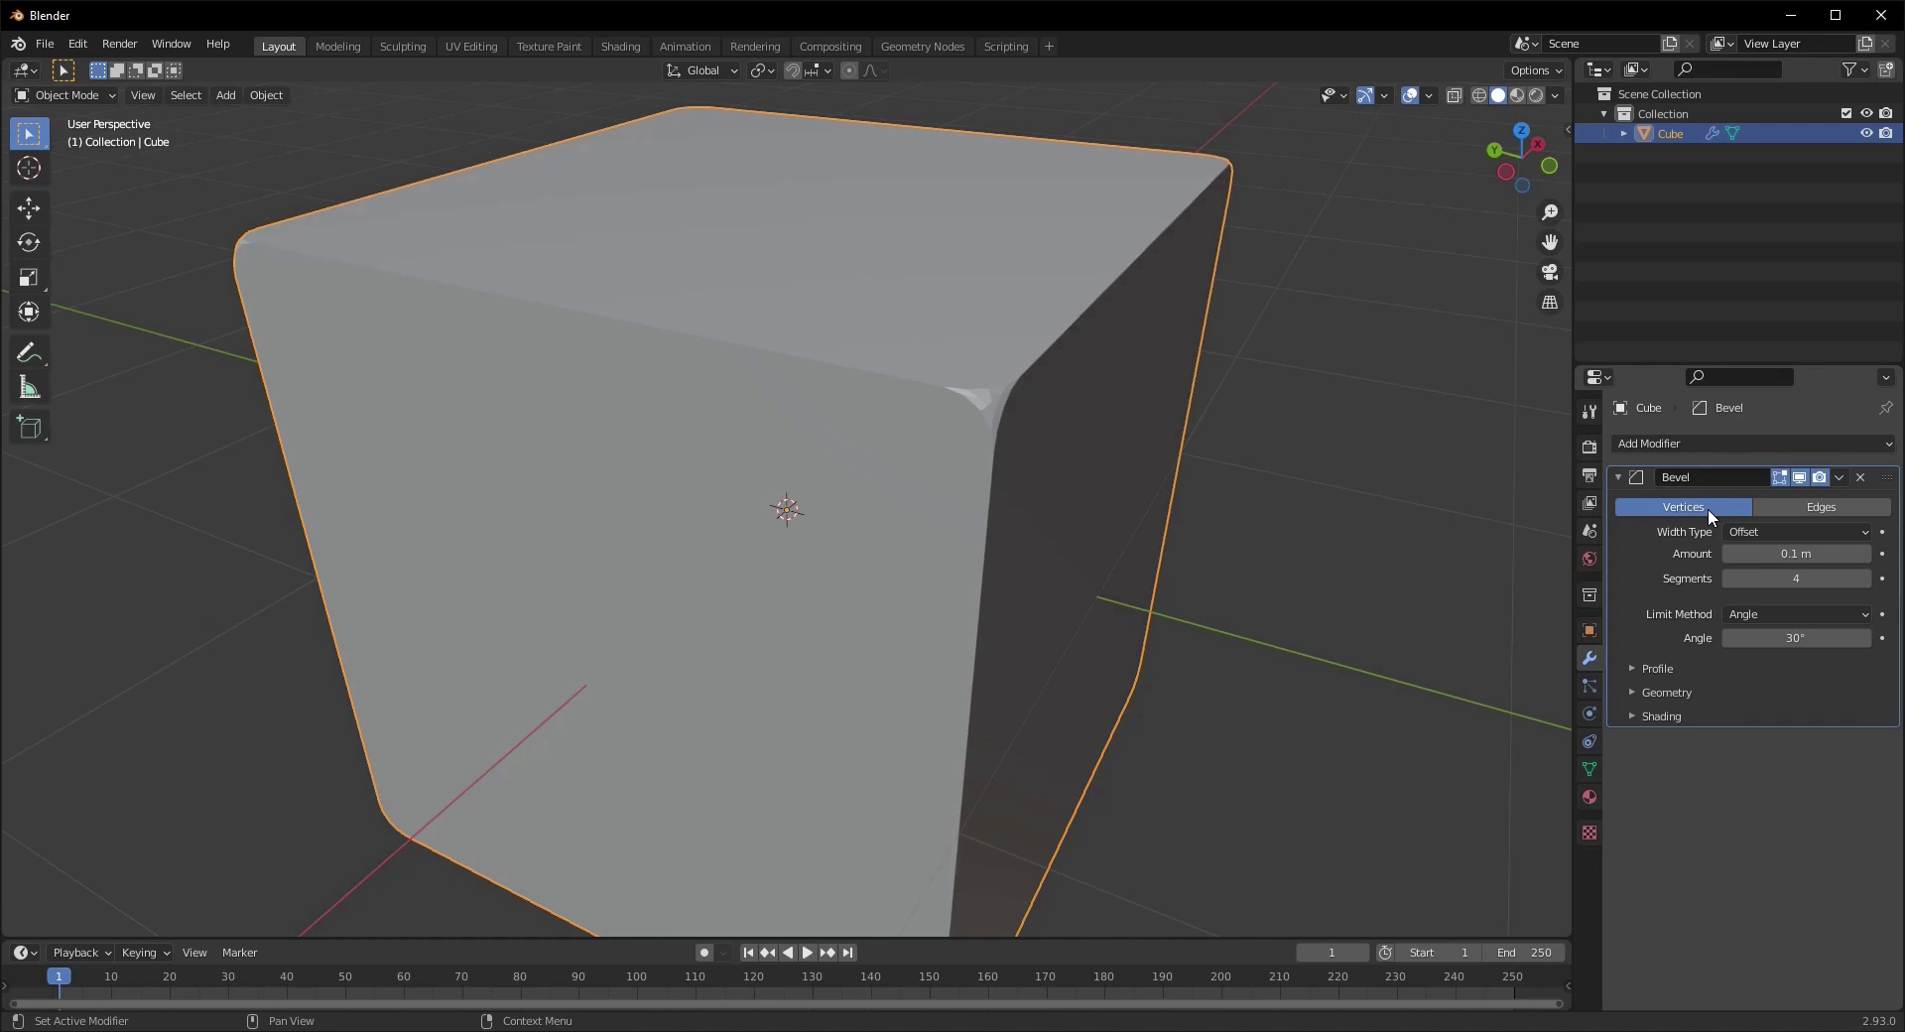
Set the Bevel modifier to Edges, review the width types and keep Offset
click(1795, 509)
middle_drag(1046, 622, 1091, 610)
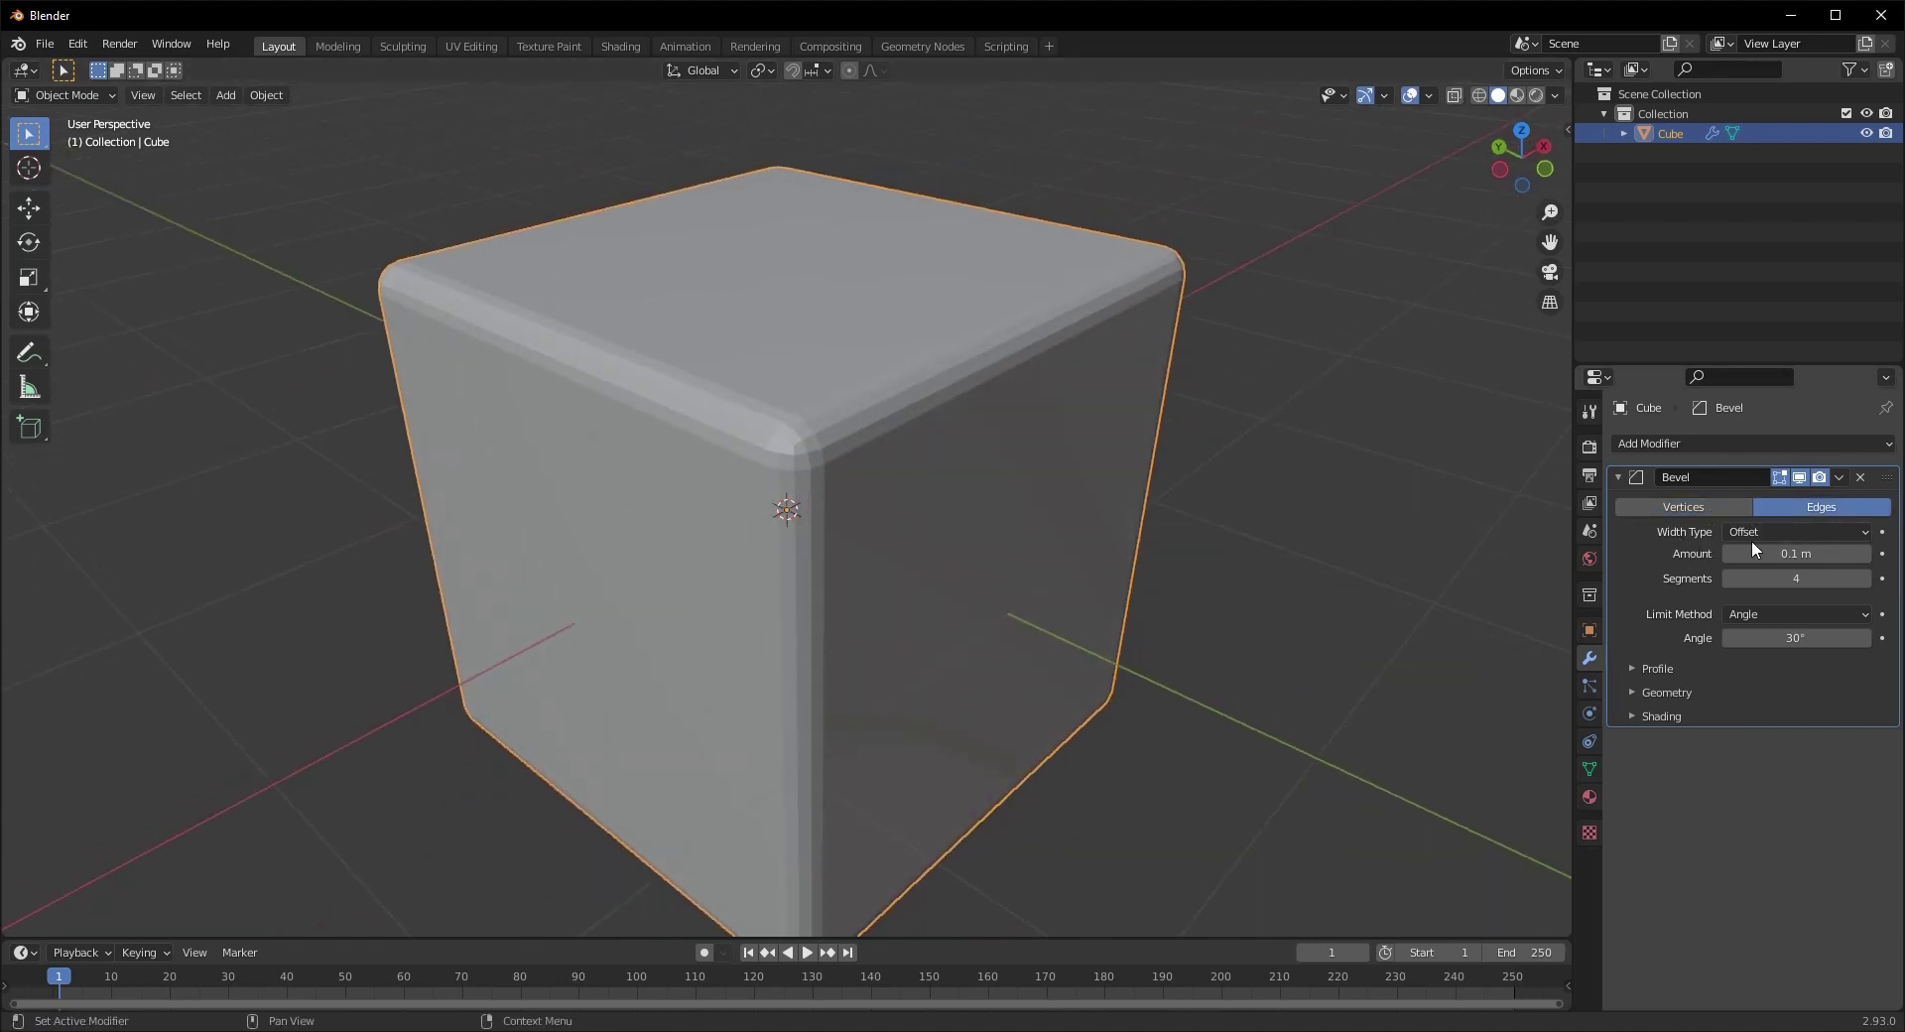
click(1749, 532)
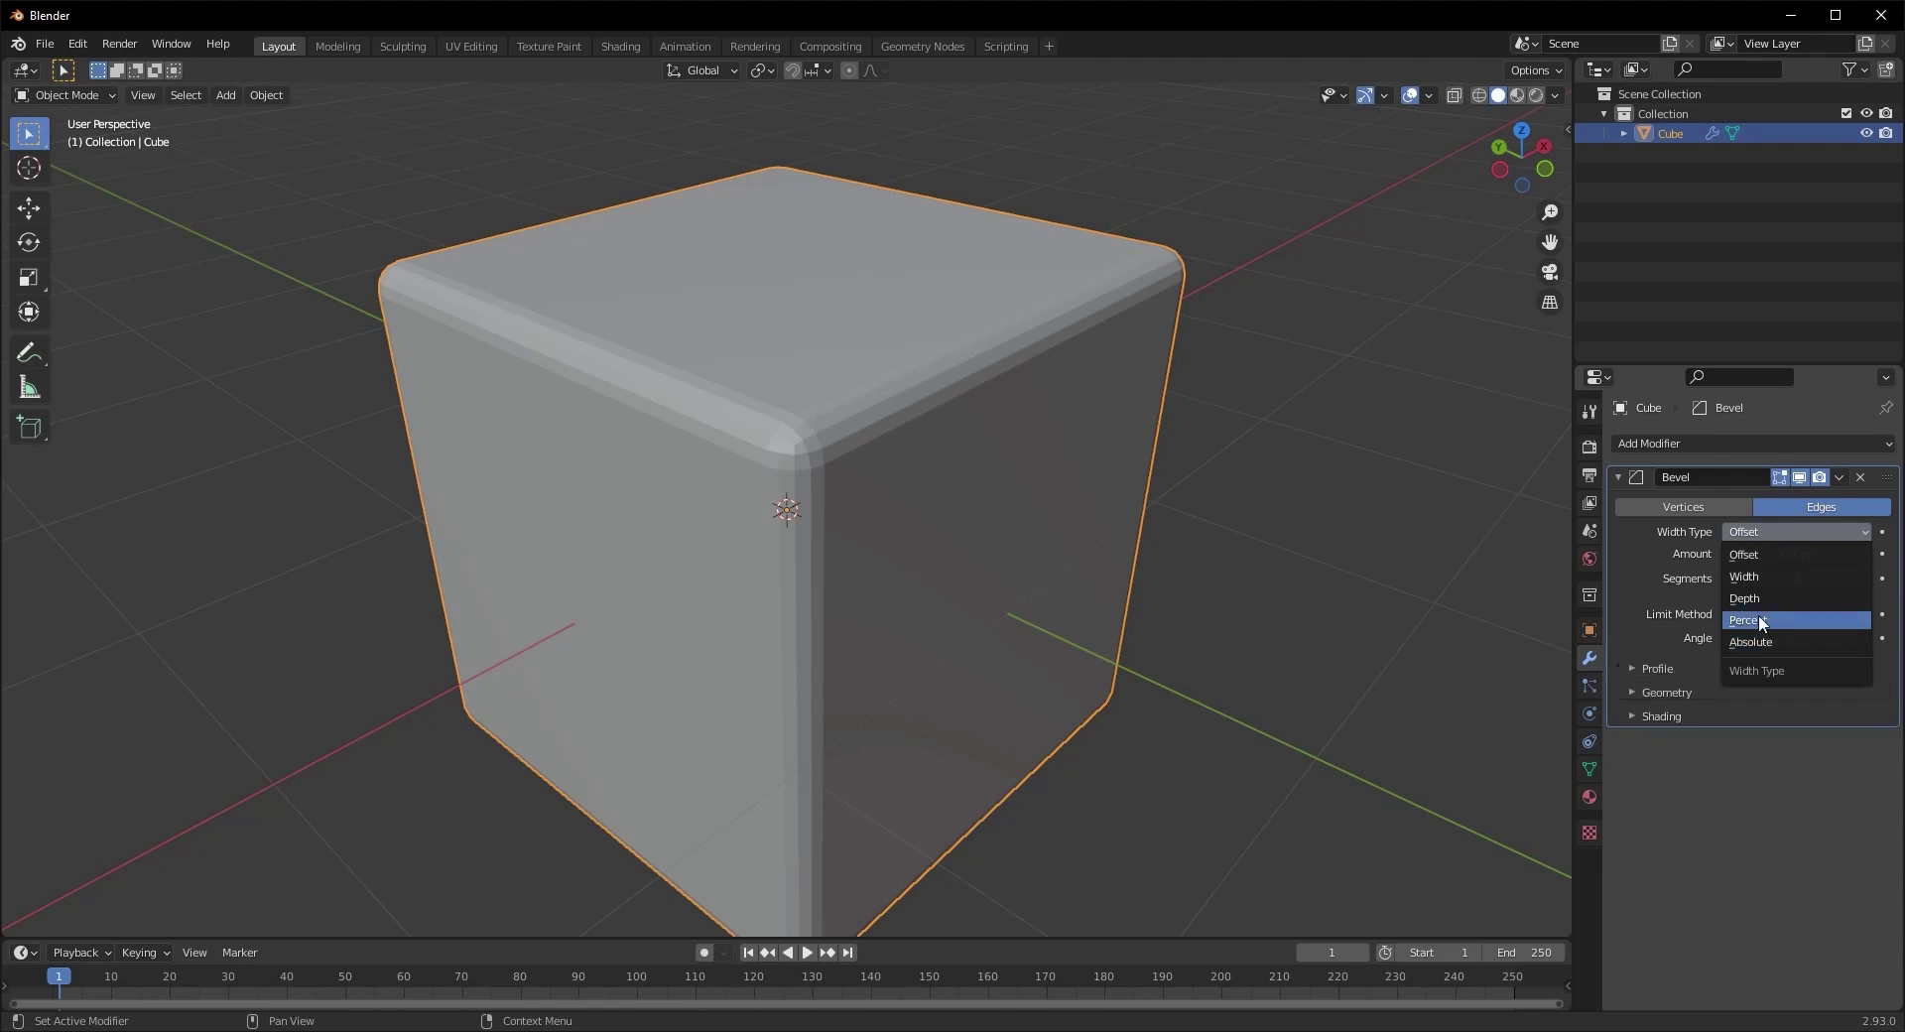
click(1770, 556)
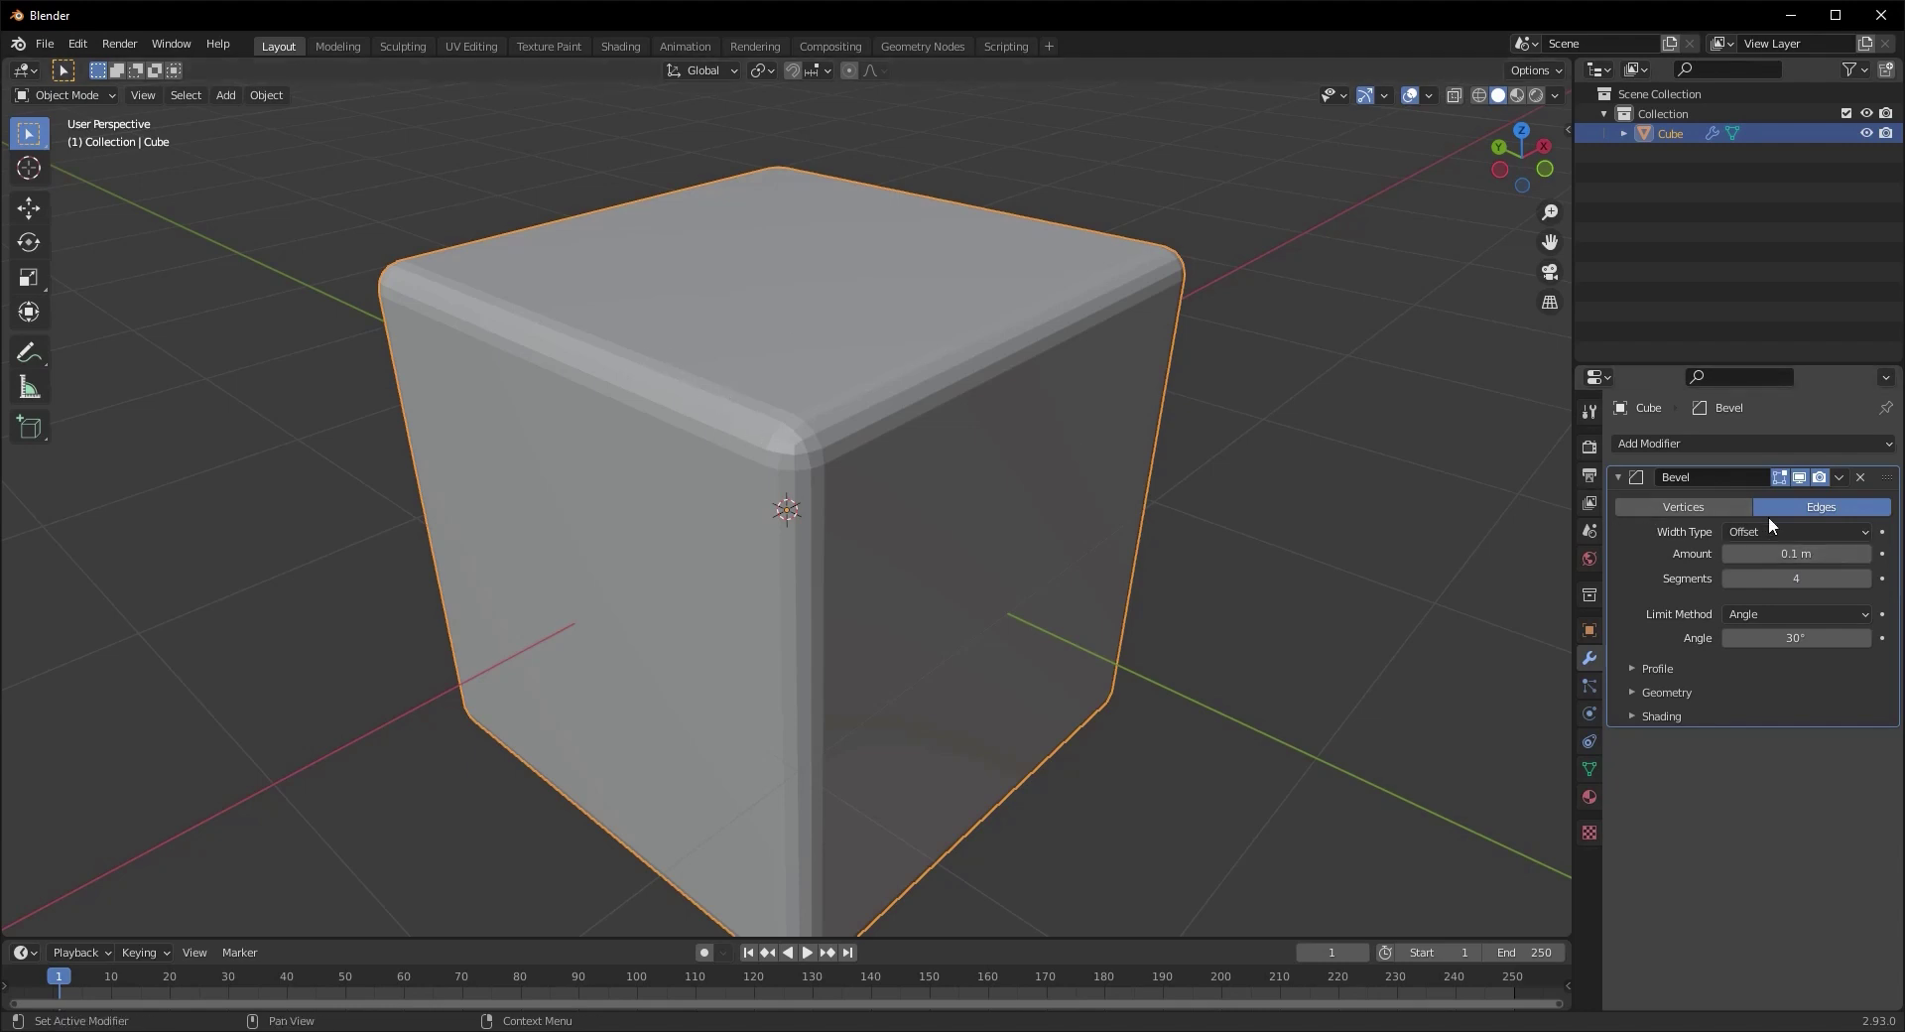
Increase the Bevel modifier's amount to 0.85 m, reduce the segments to 1 and inspect the faceted shape
drag(1781, 554, 1843, 574)
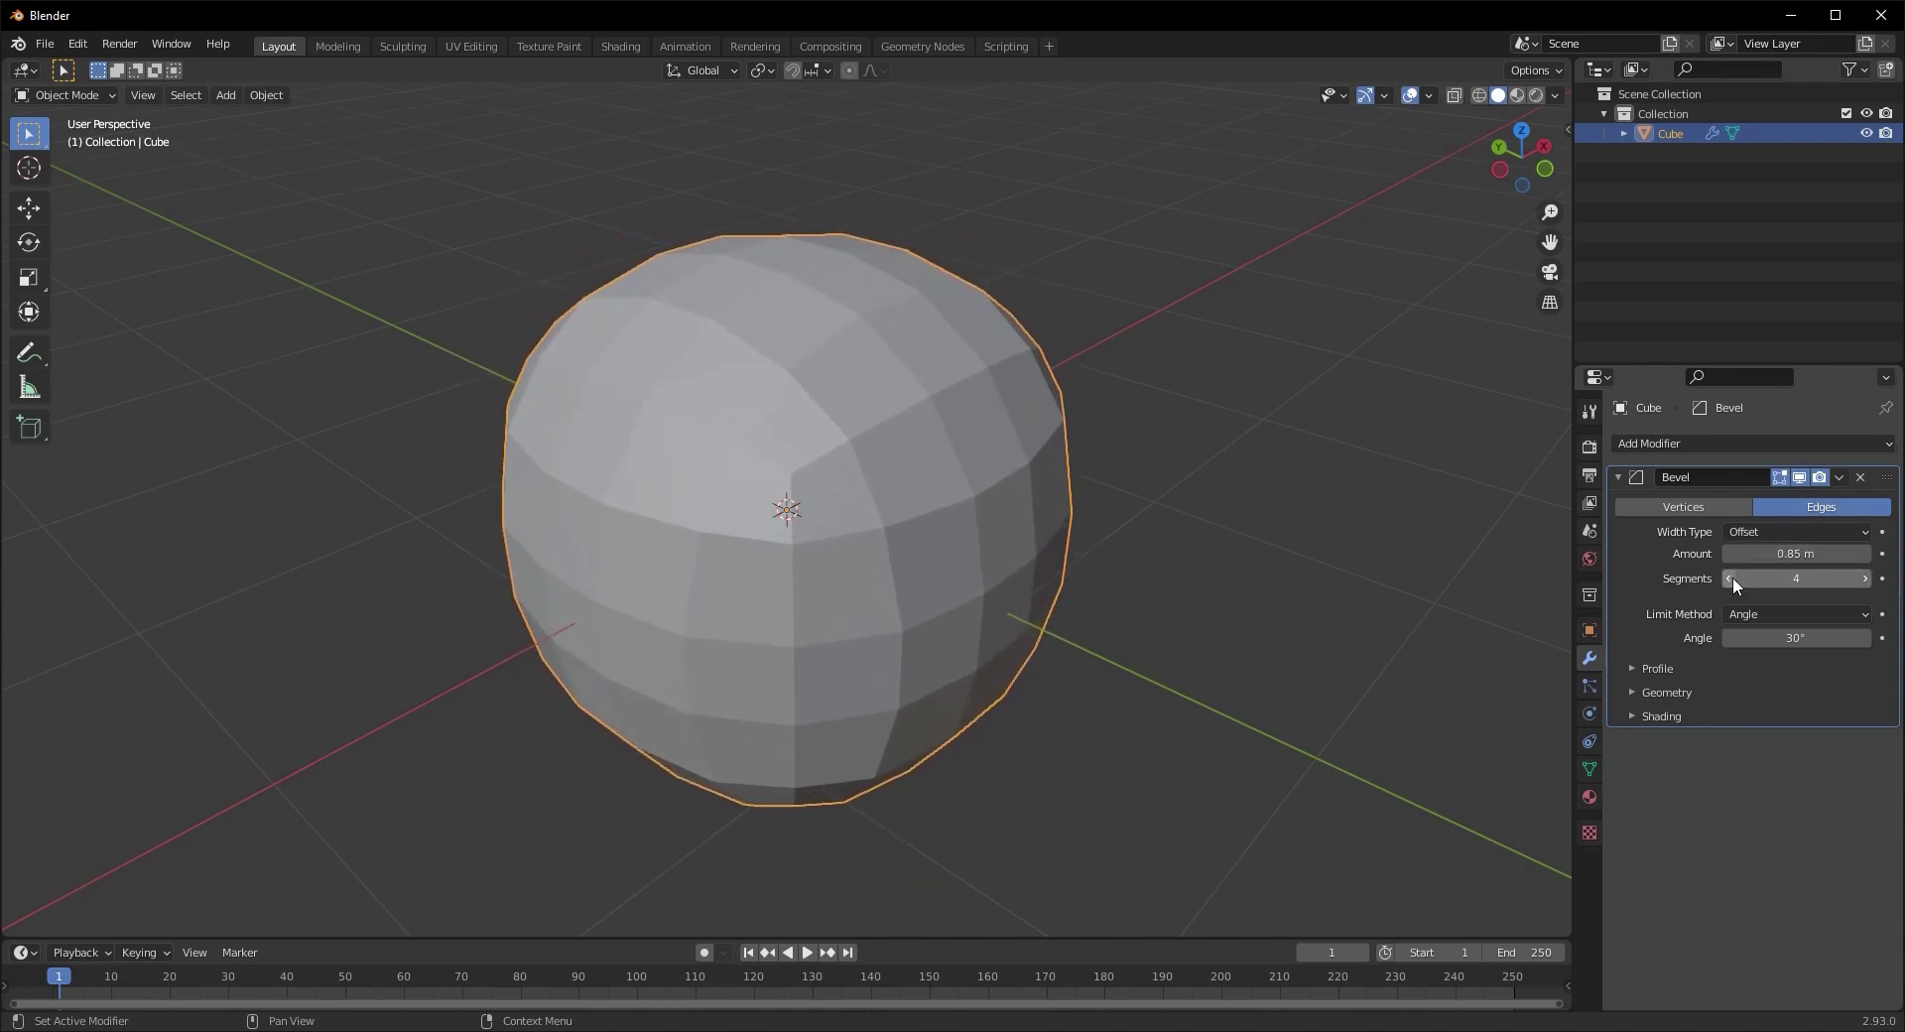
click(1726, 579)
click(1726, 578)
click(1726, 578)
mouse_move(754, 595)
middle_down()
mouse_move(815, 567)
mouse_move(754, 565)
middle_up()
scroll(820, 506, up, 1)
scroll(825, 177, down, 4)
middle_drag(825, 178, 782, 242)
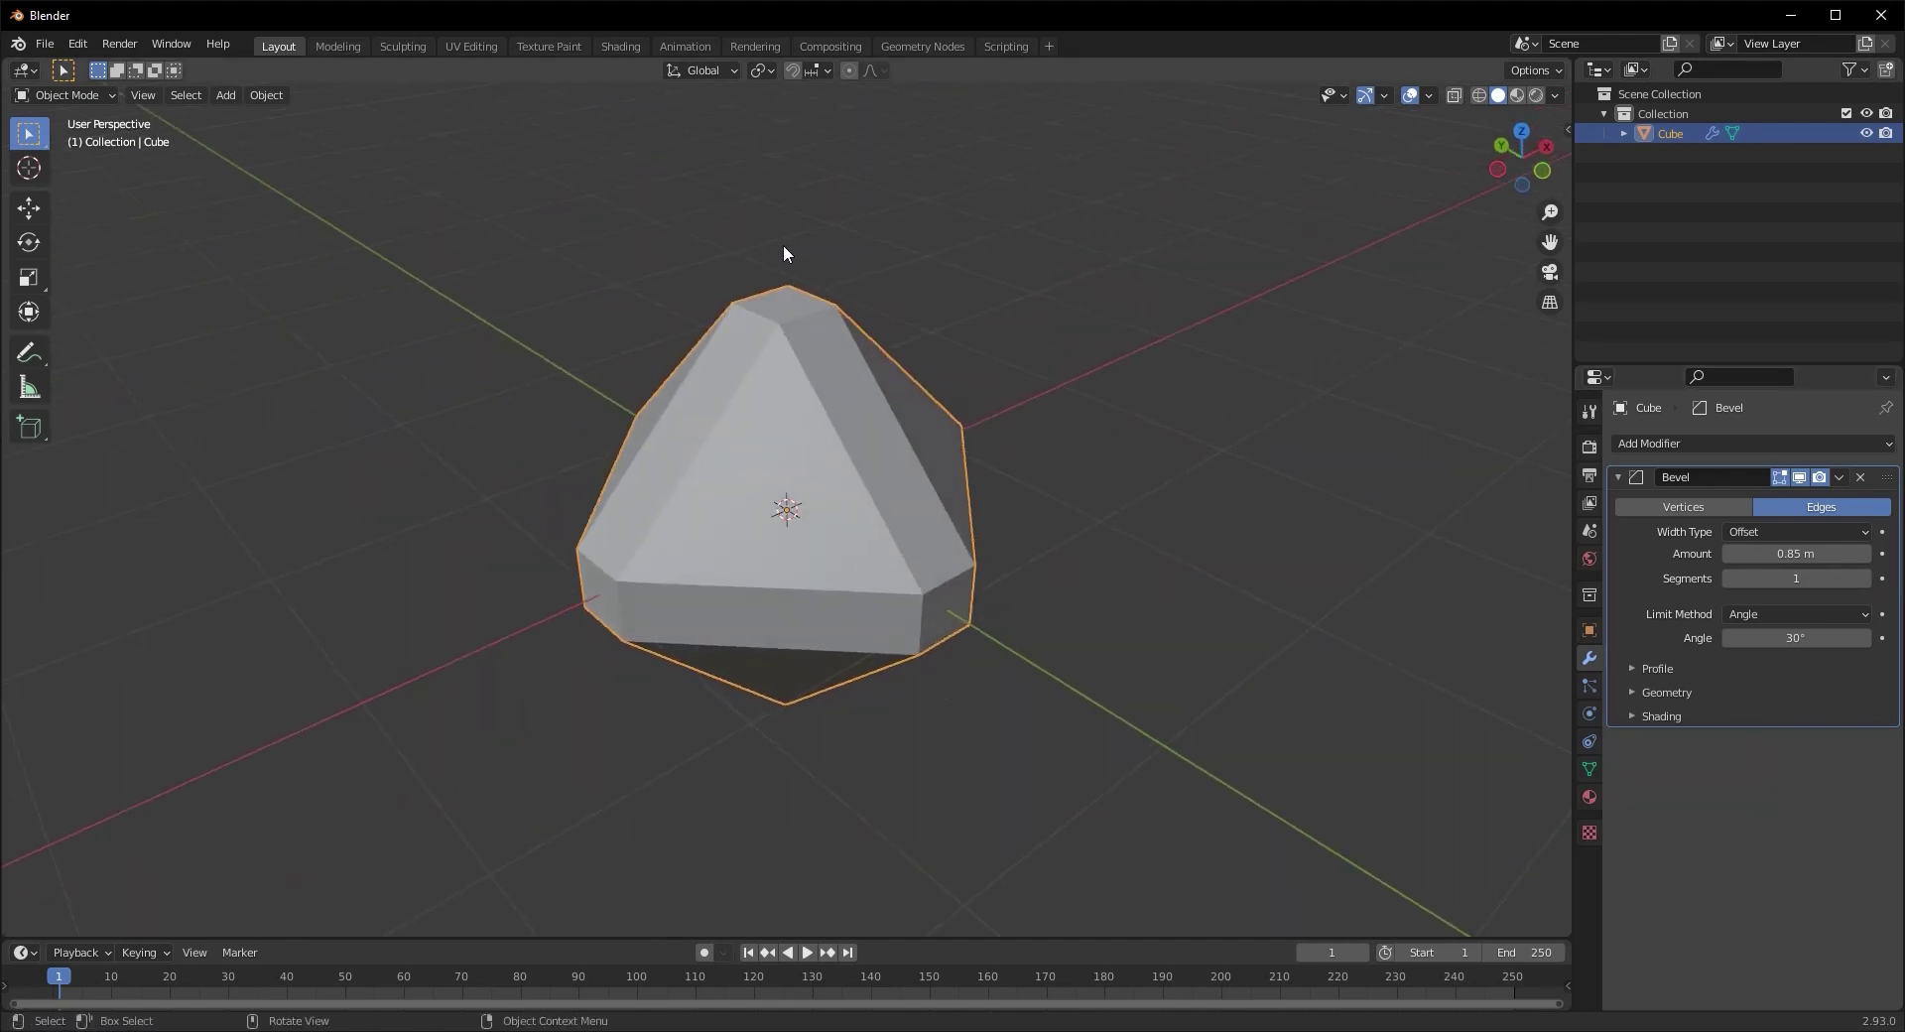
scroll(783, 244, up, 1)
Lower the bevel amount to 0.72 m and change the width type to Width
drag(1836, 553, 1813, 566)
click(1832, 533)
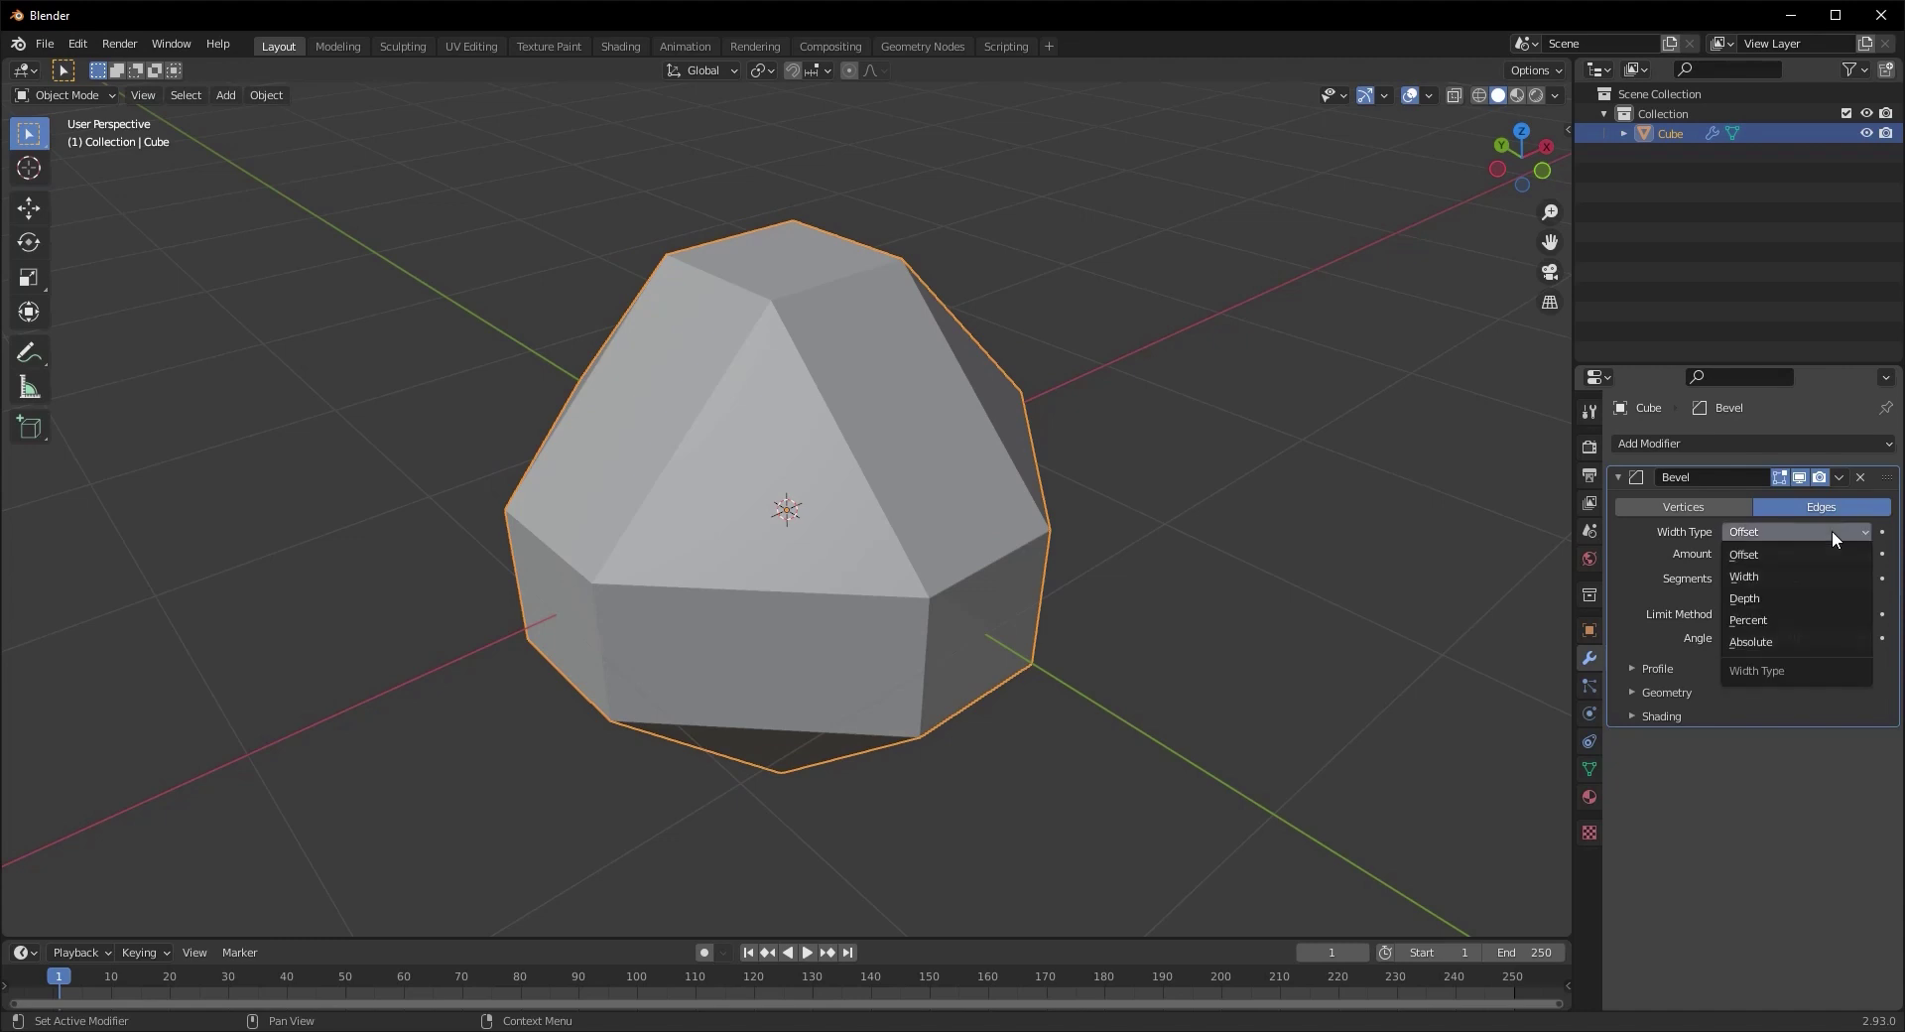
click(1758, 580)
middle_drag(1053, 506, 1081, 511)
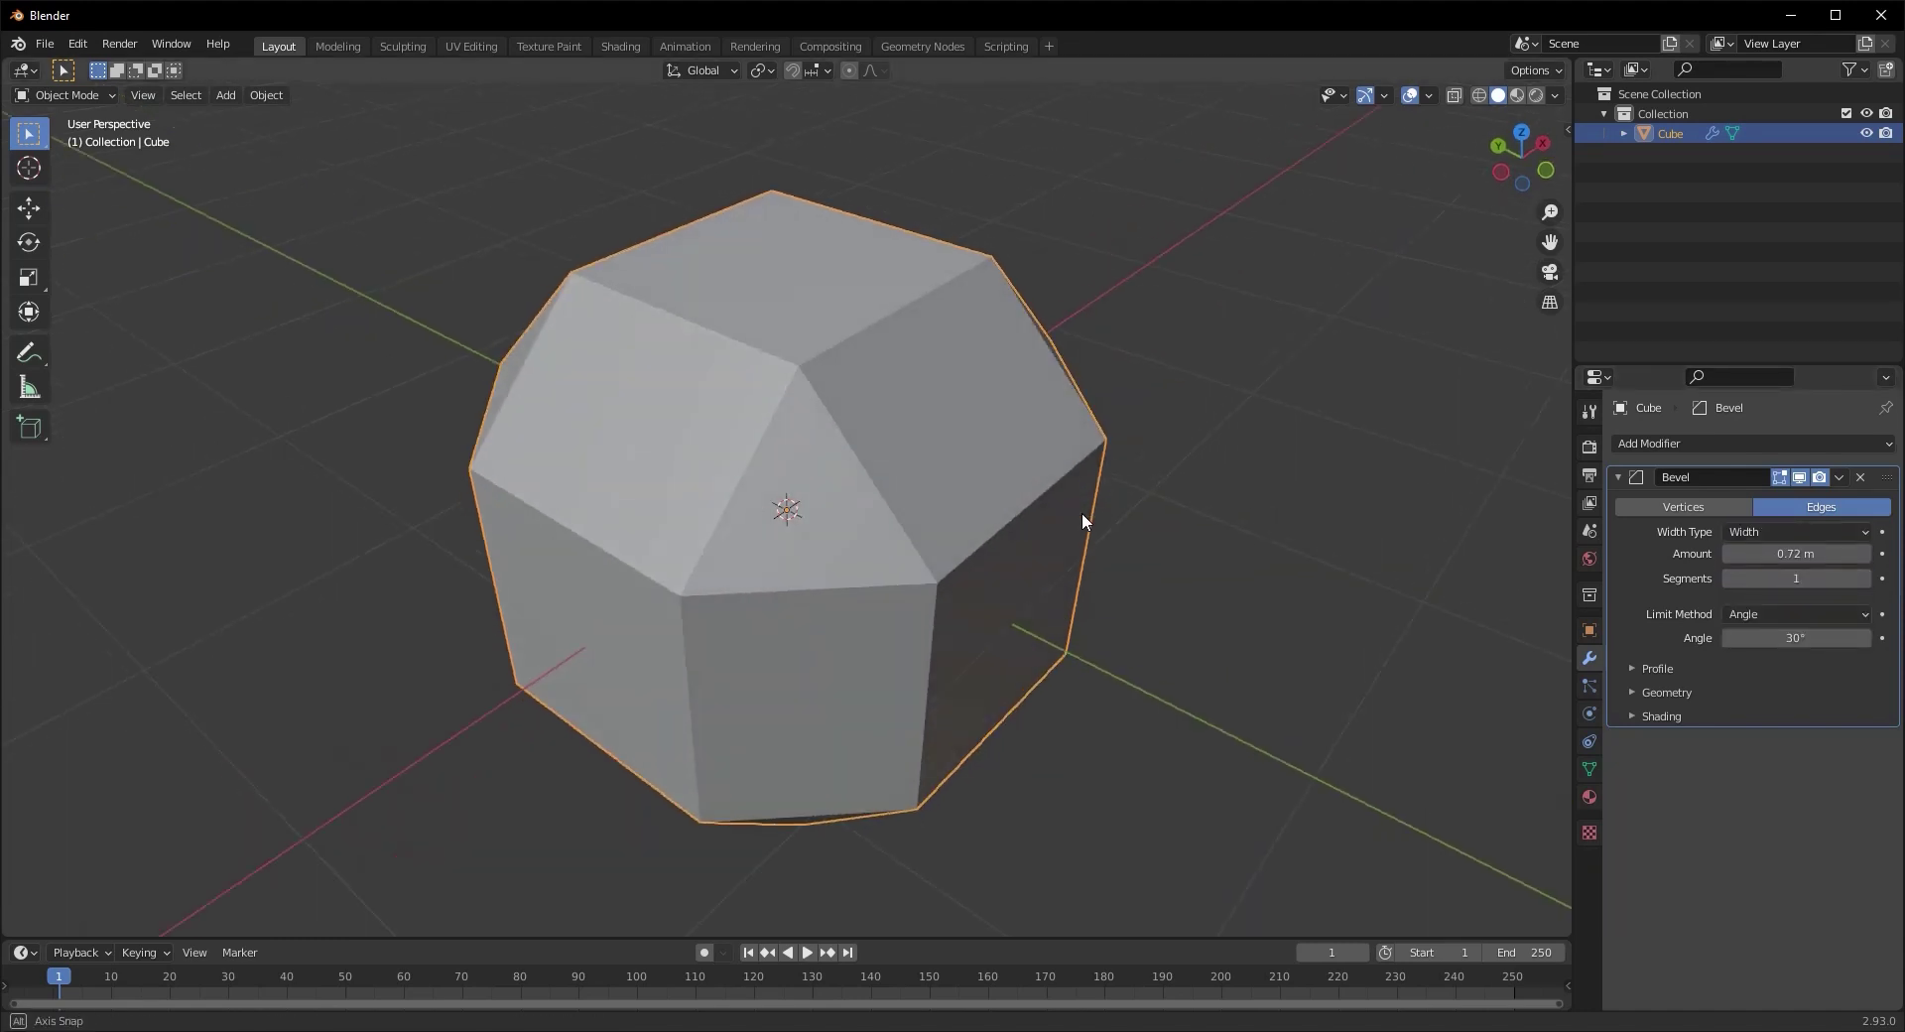
Raise the bevel amount to 1.11 m, then change the width type to Offset and reduce the amount to 0.78 m
drag(1823, 553, 1831, 596)
click(1777, 531)
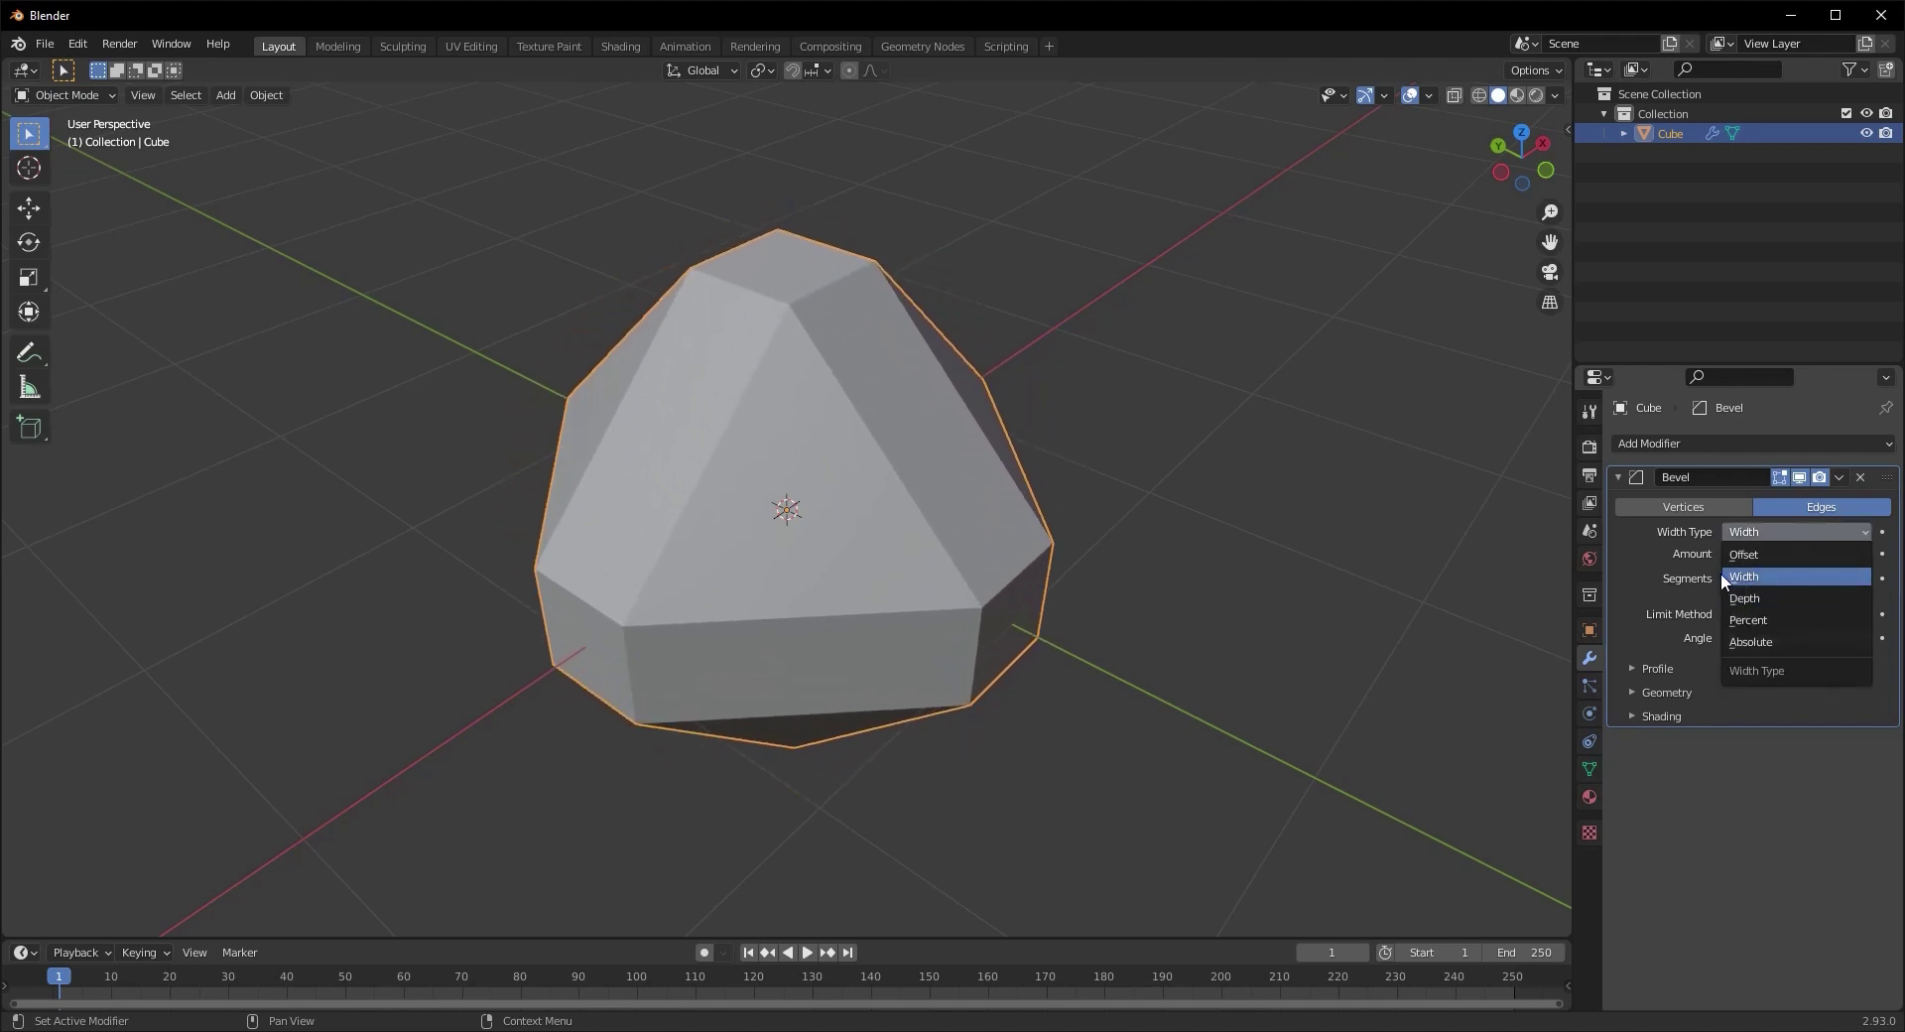
click(1779, 530)
click(1760, 553)
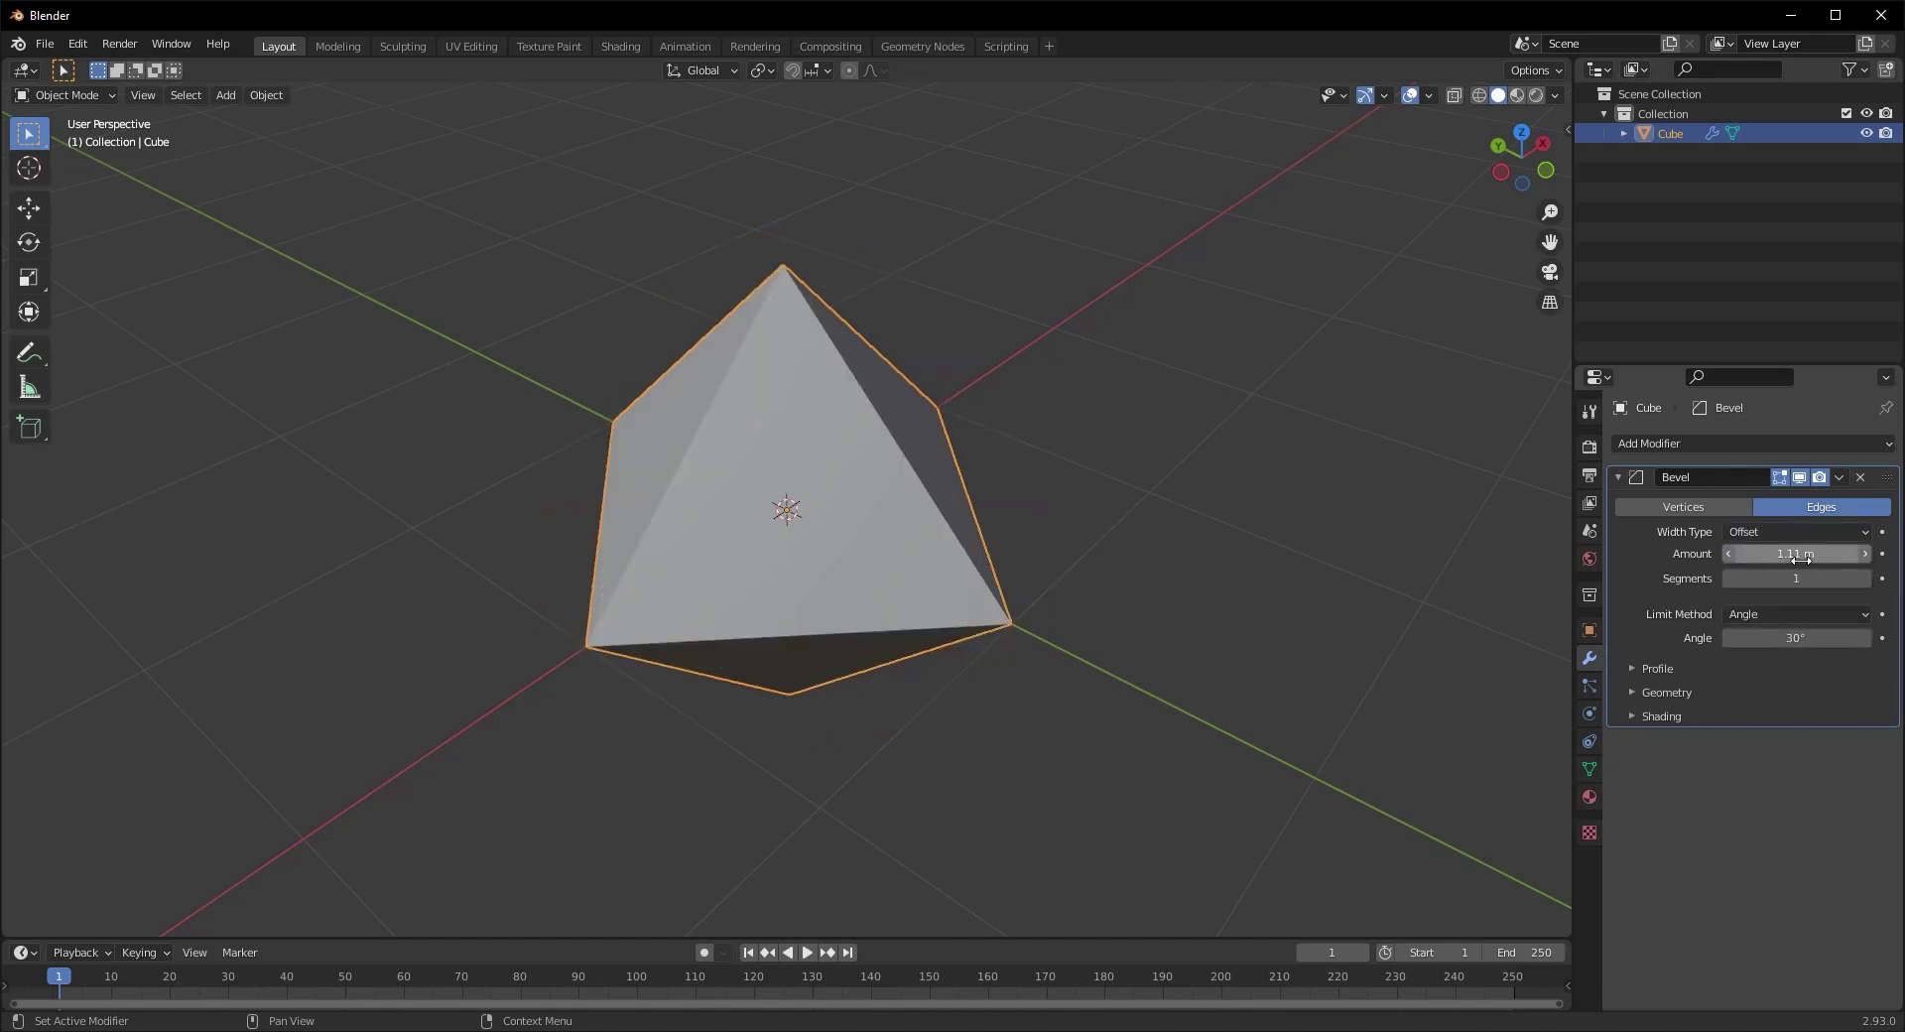
drag(1800, 559, 1760, 569)
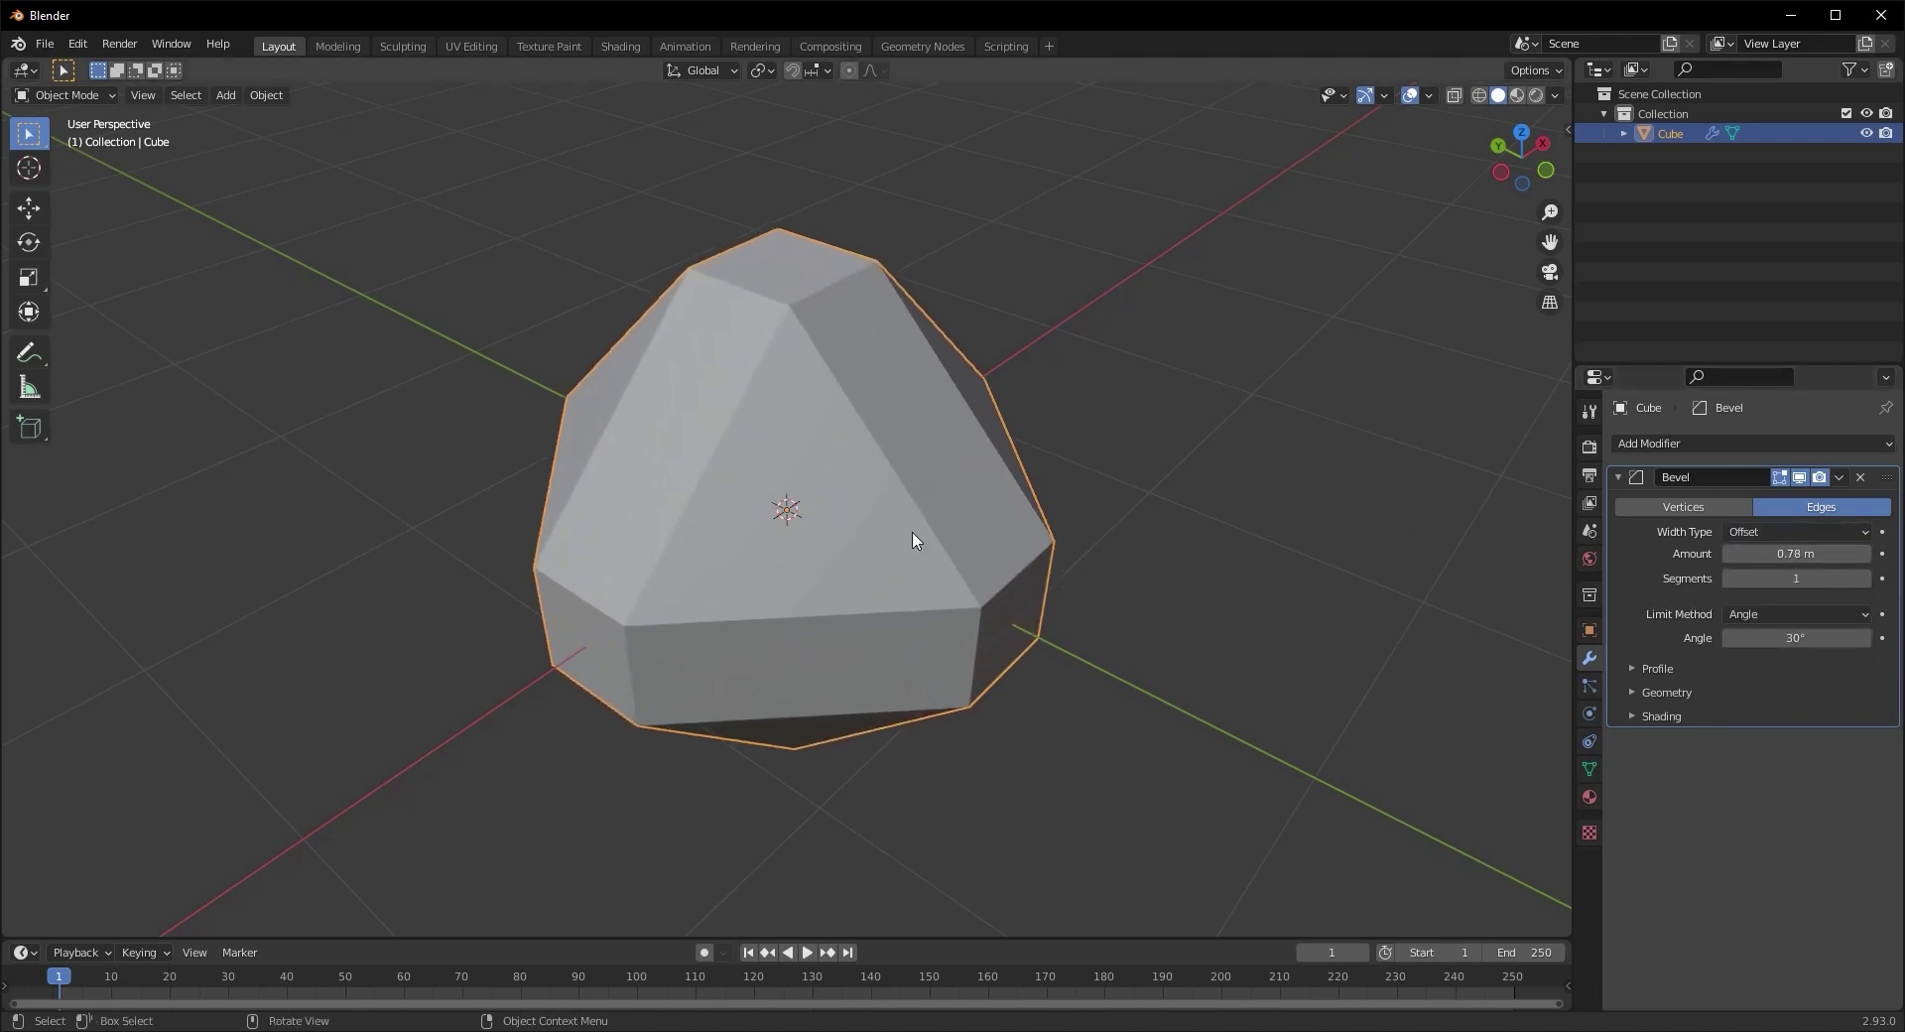
Compare the Width type with Depth, keeping Depth and lowering the bevel amount to 0.43 m
click(1758, 534)
click(1753, 568)
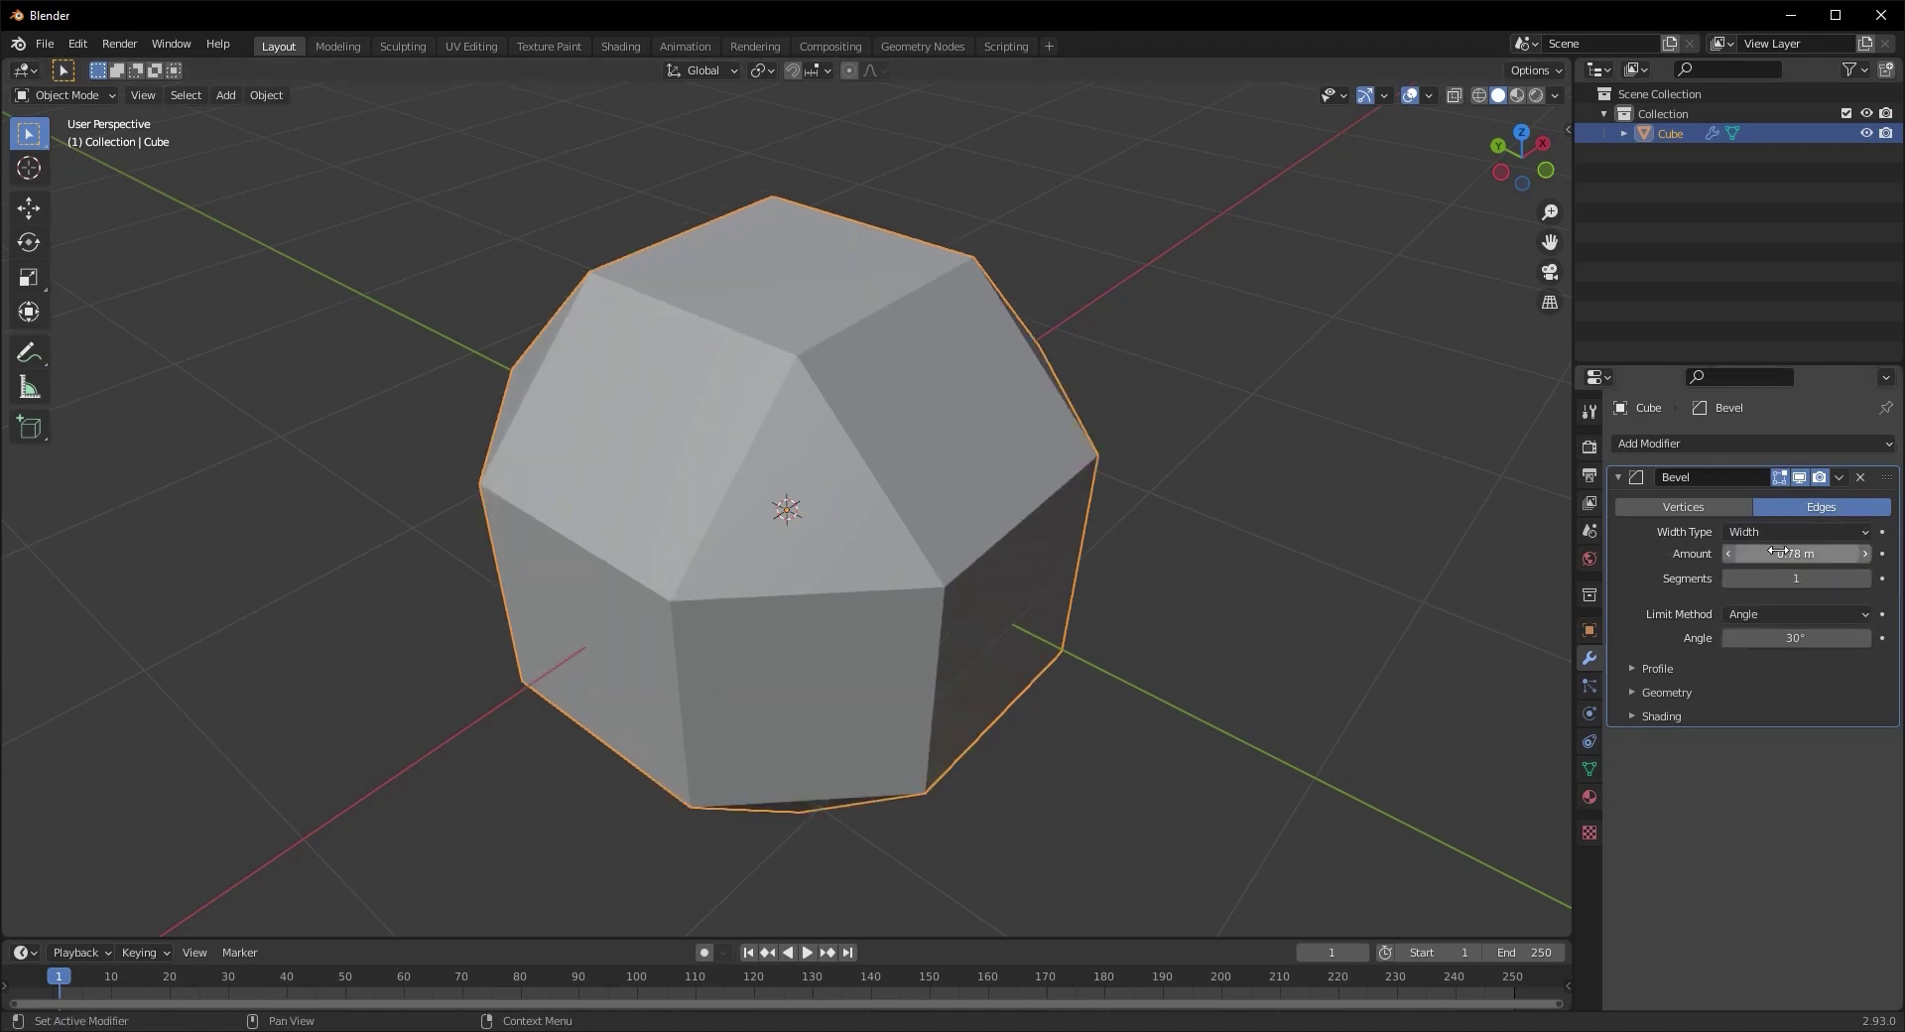
click(1788, 531)
click(1766, 598)
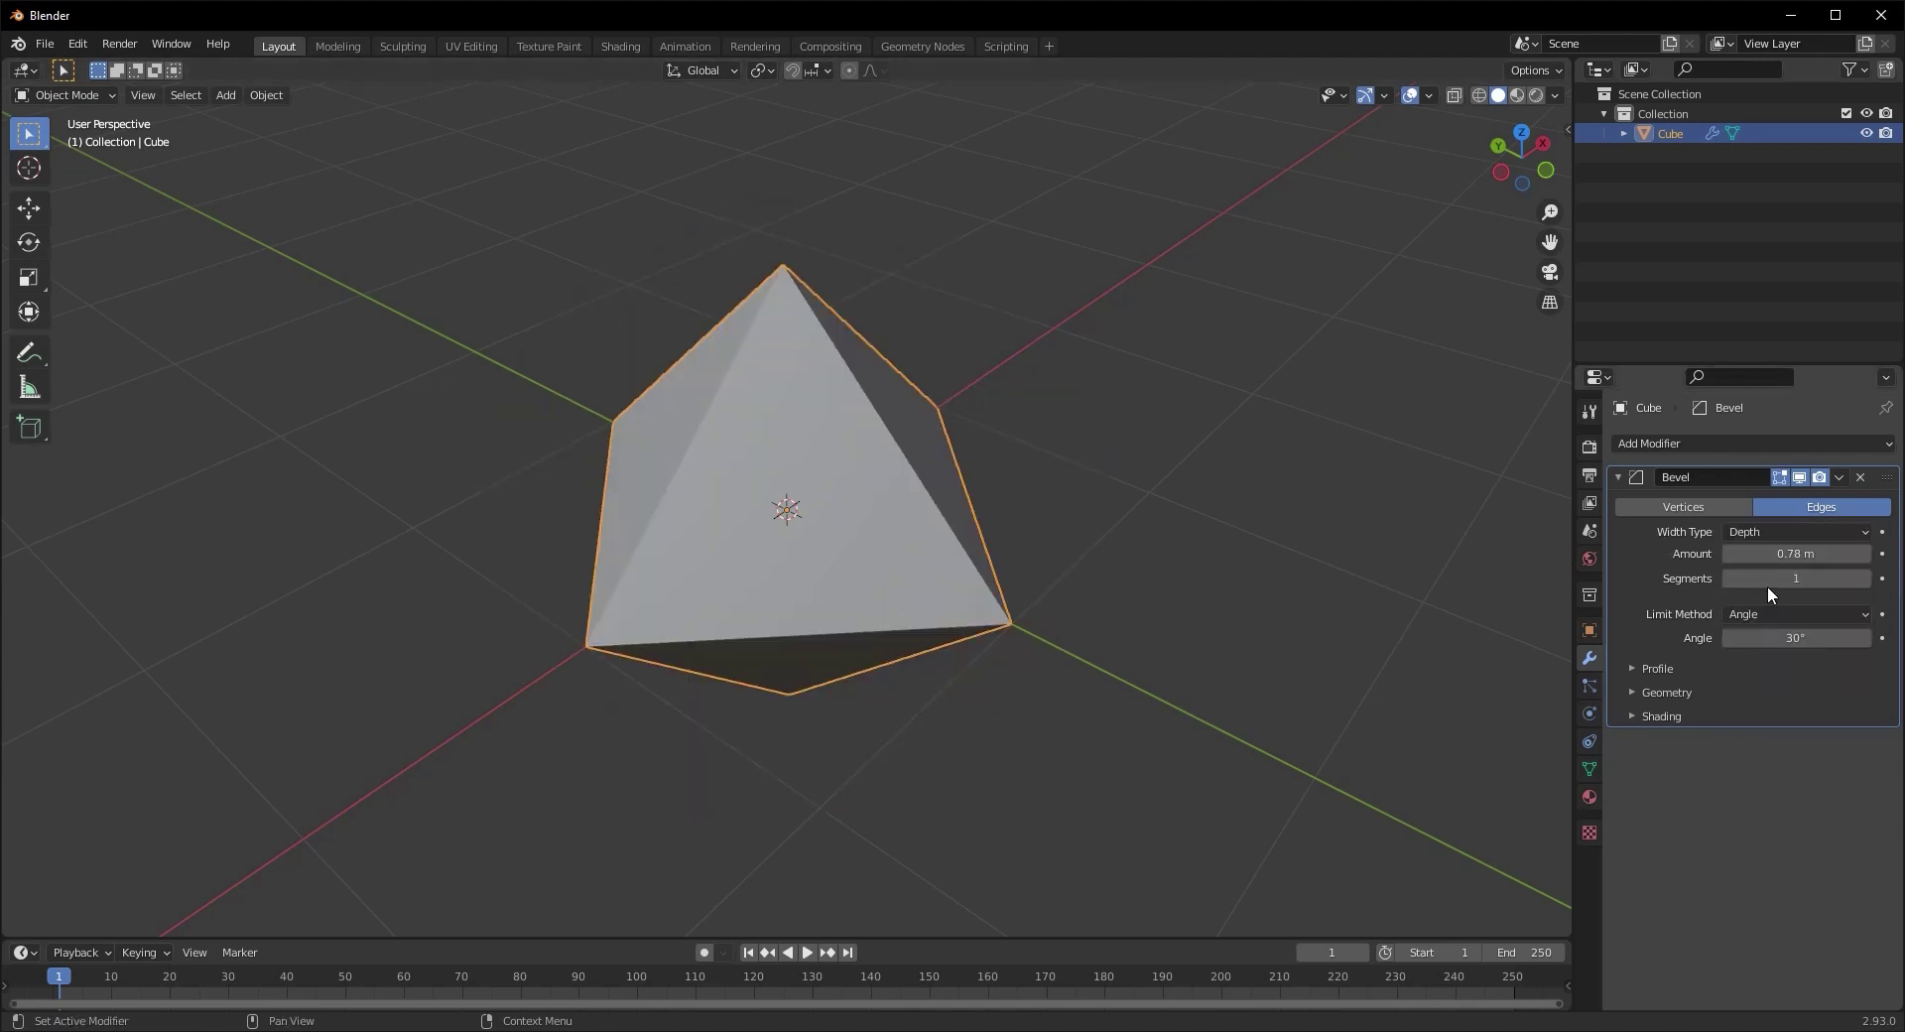
mouse_move(1732, 554)
mouse_down()
mouse_move(1786, 554)
mouse_move(1738, 573)
mouse_up()
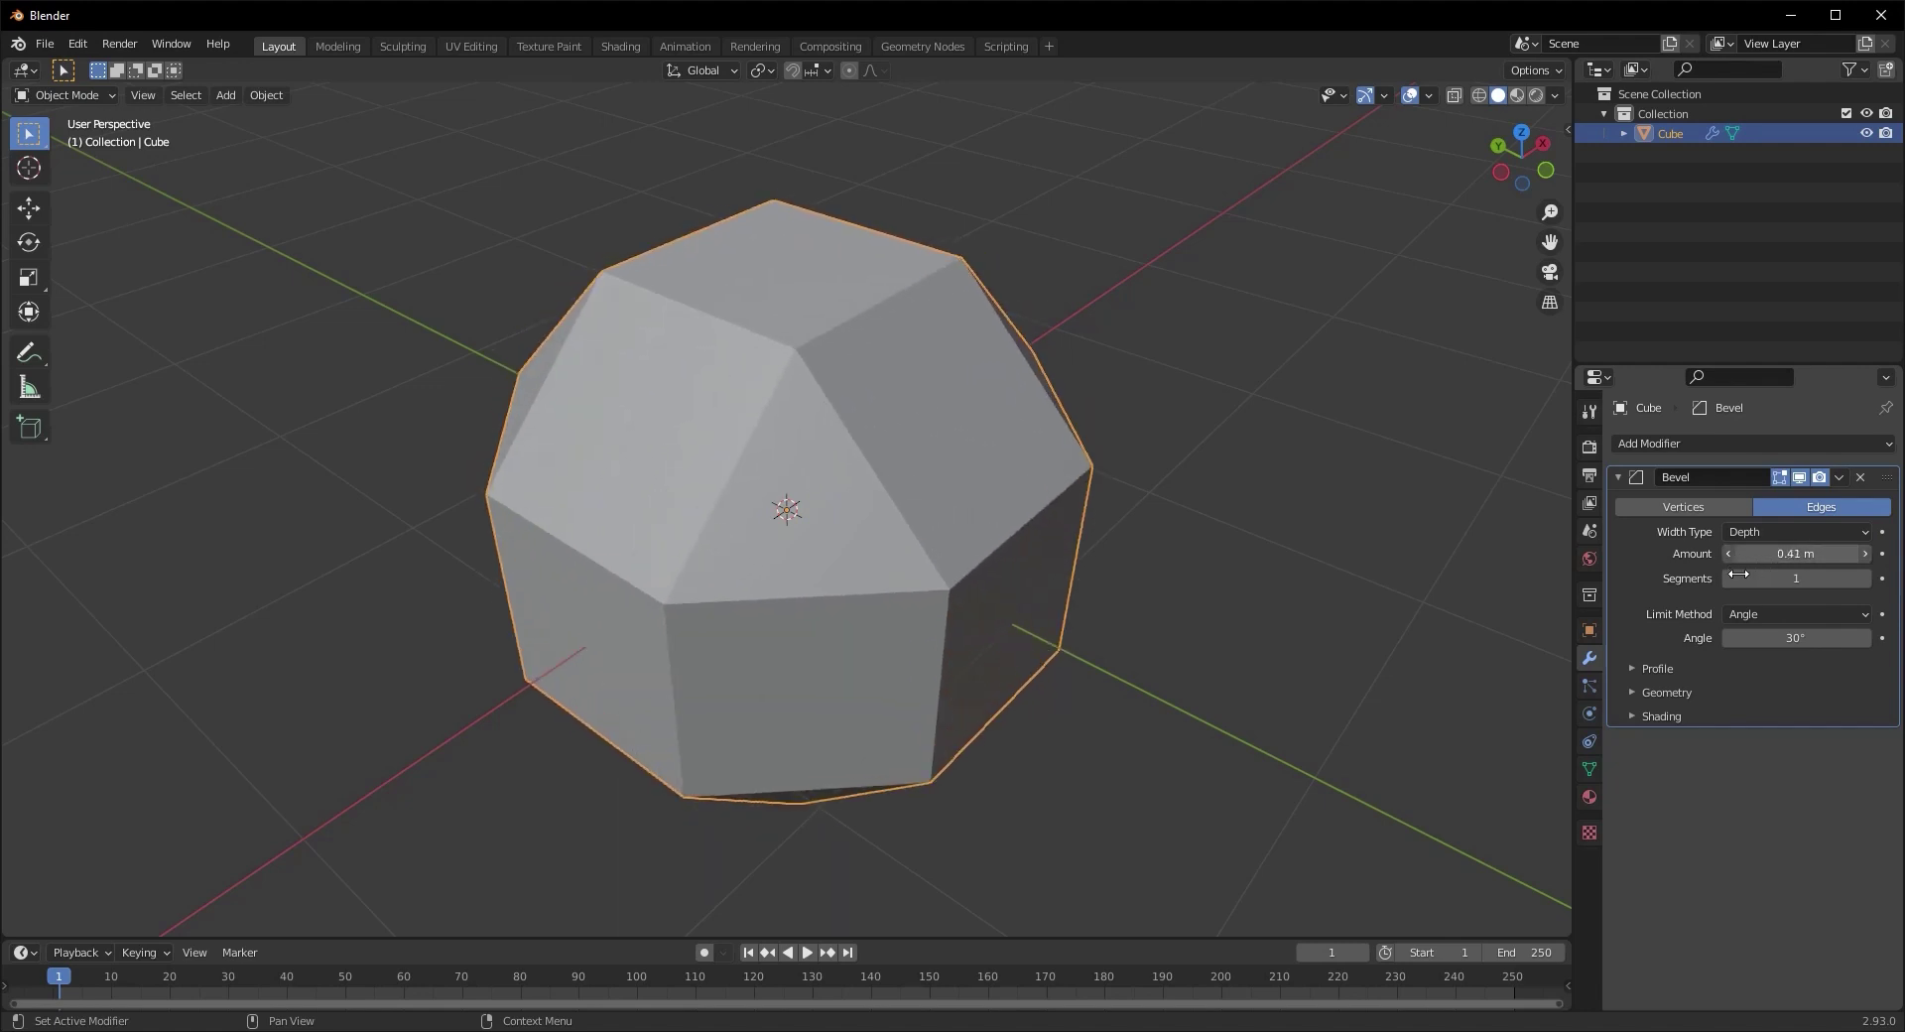
Change the bevel width type to Percent, inspect the cube's edges and raise the width percent to 37.93%
click(1811, 528)
click(1779, 616)
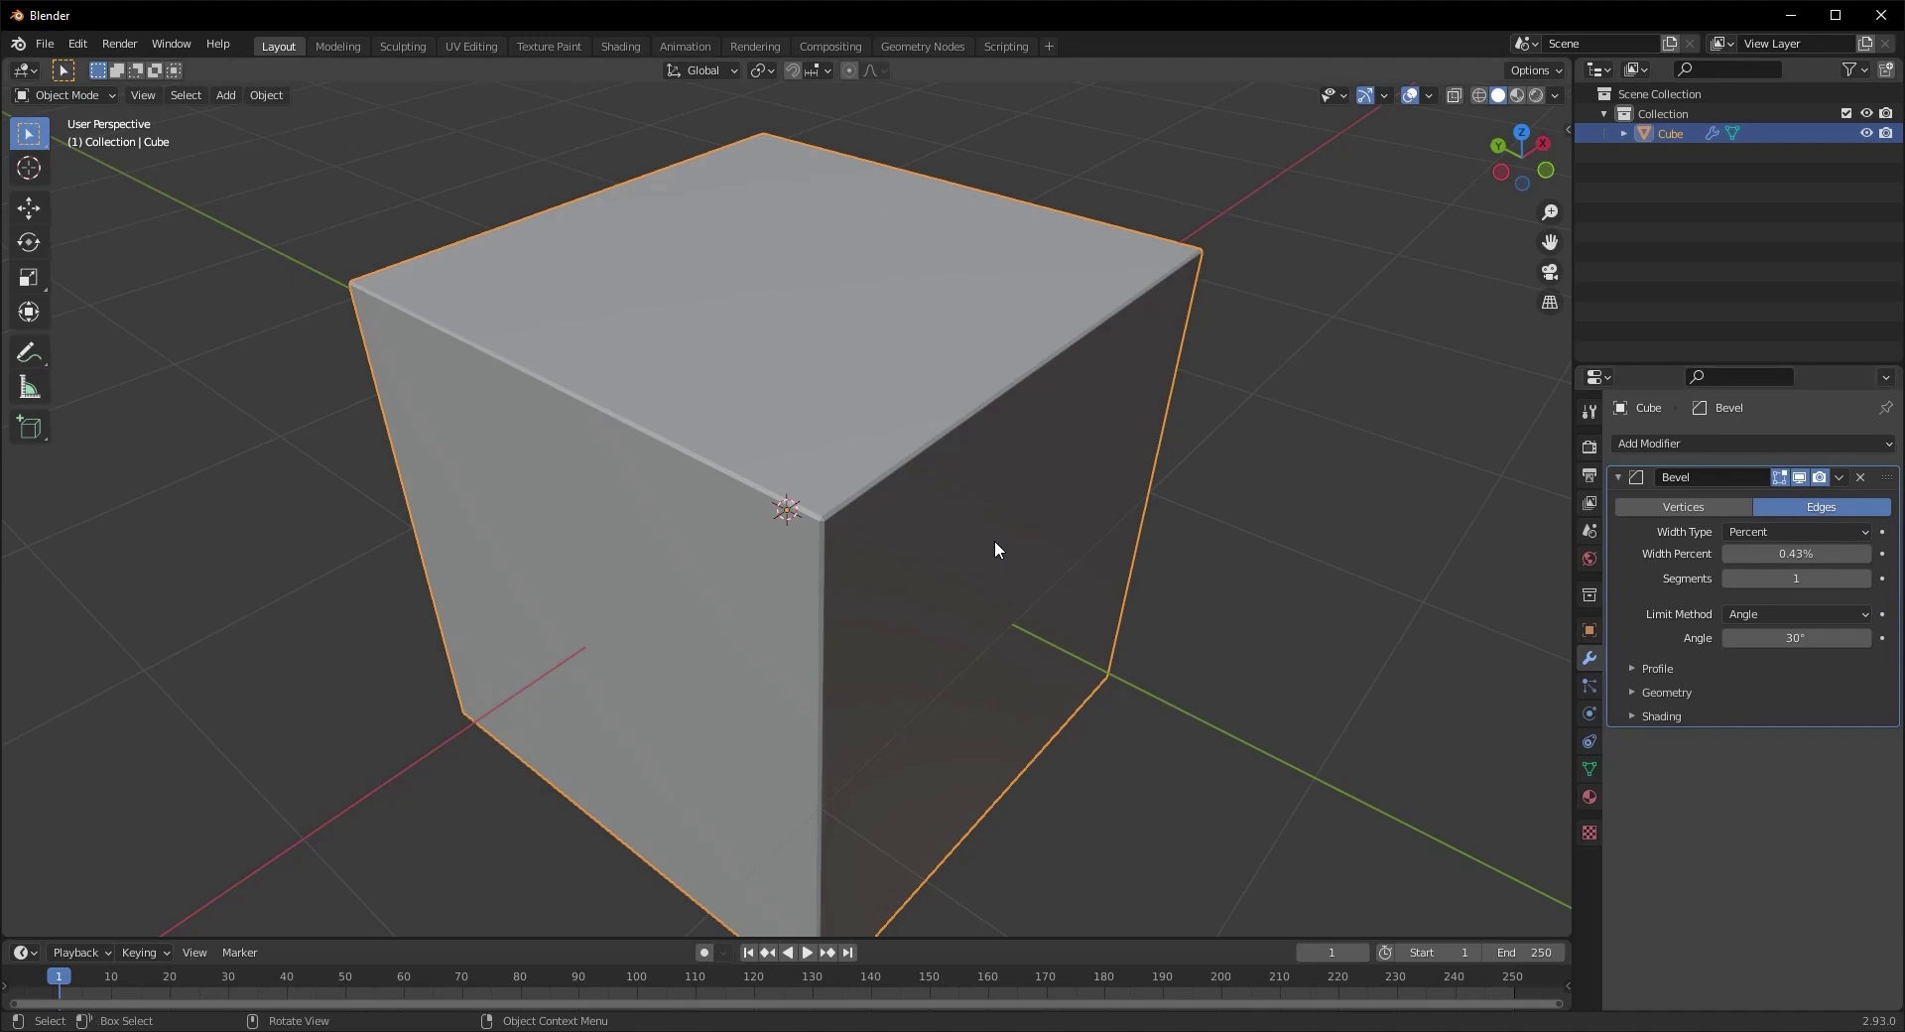
middle_drag(995, 544, 1025, 535)
mouse_move(1760, 551)
mouse_down()
mouse_move(1831, 552)
mouse_move(1770, 574)
mouse_up()
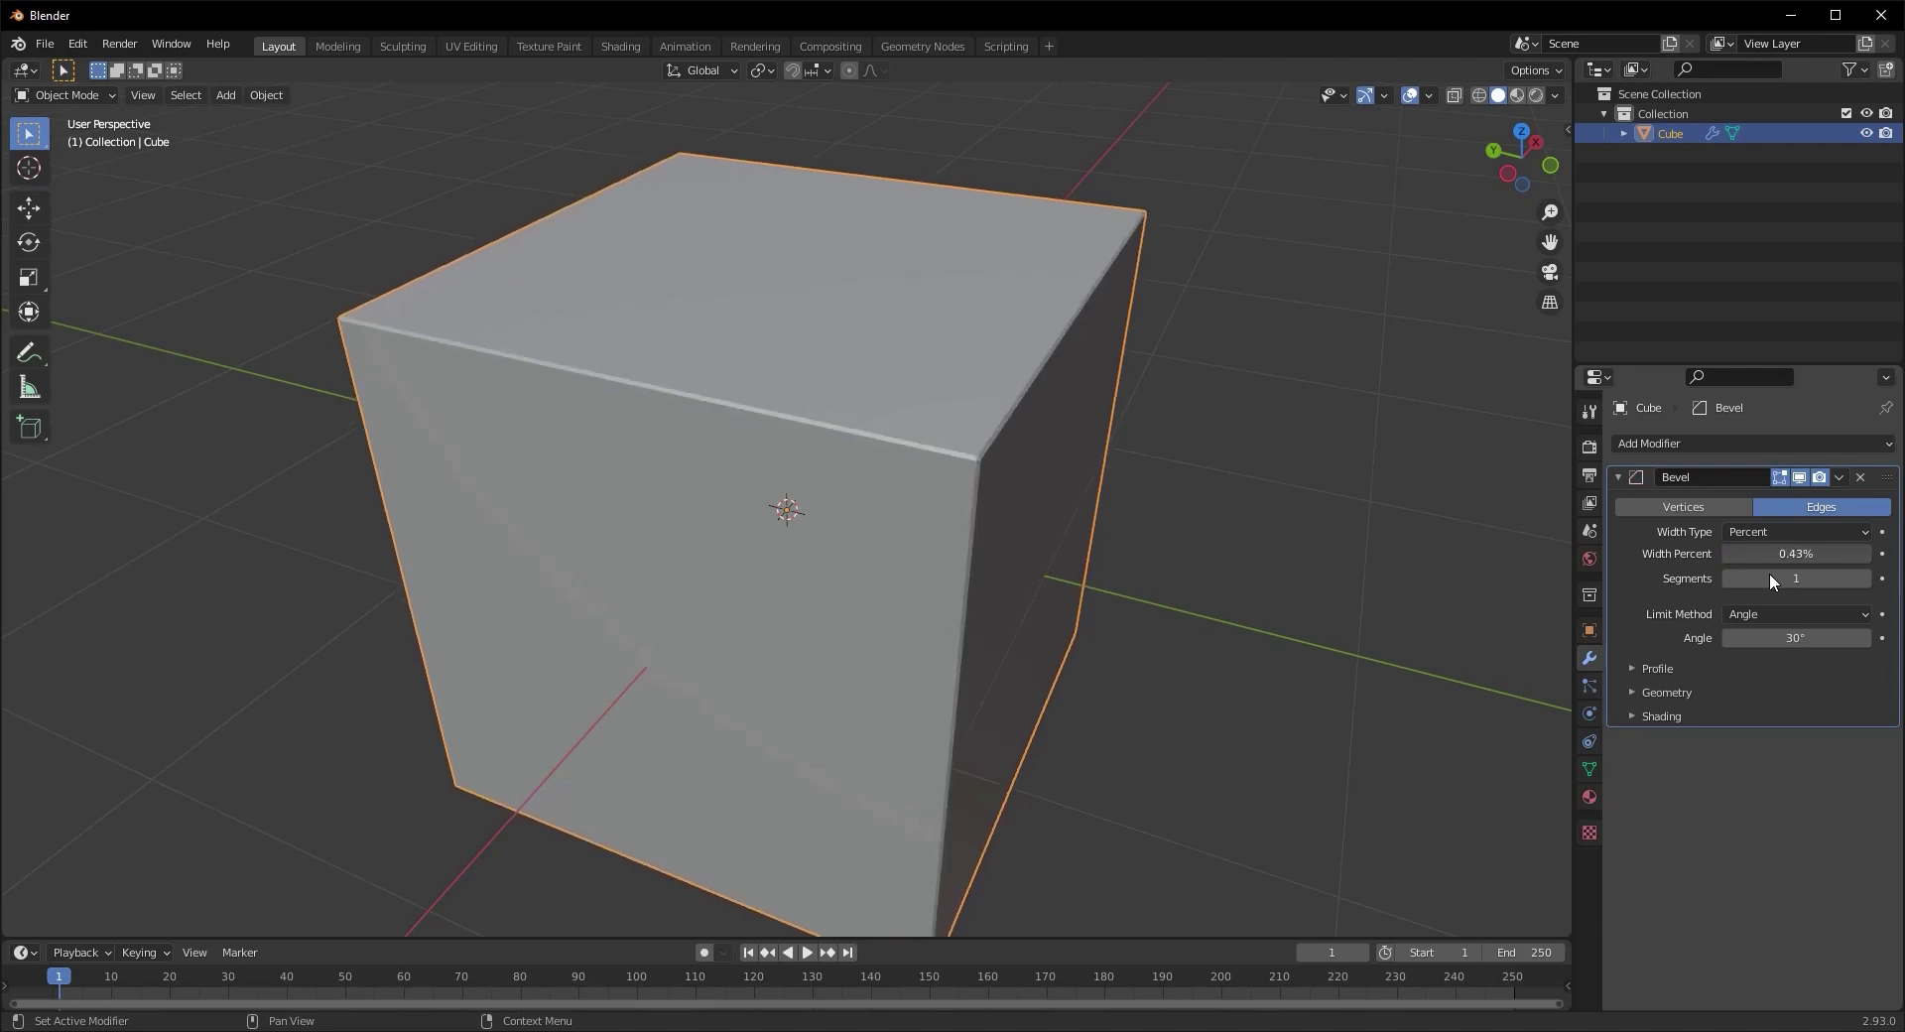
scroll(909, 550, up, 4)
middle_drag(908, 549, 901, 432)
scroll(872, 535, up, 2)
scroll(840, 427, down, 1)
scroll(822, 471, up, 1)
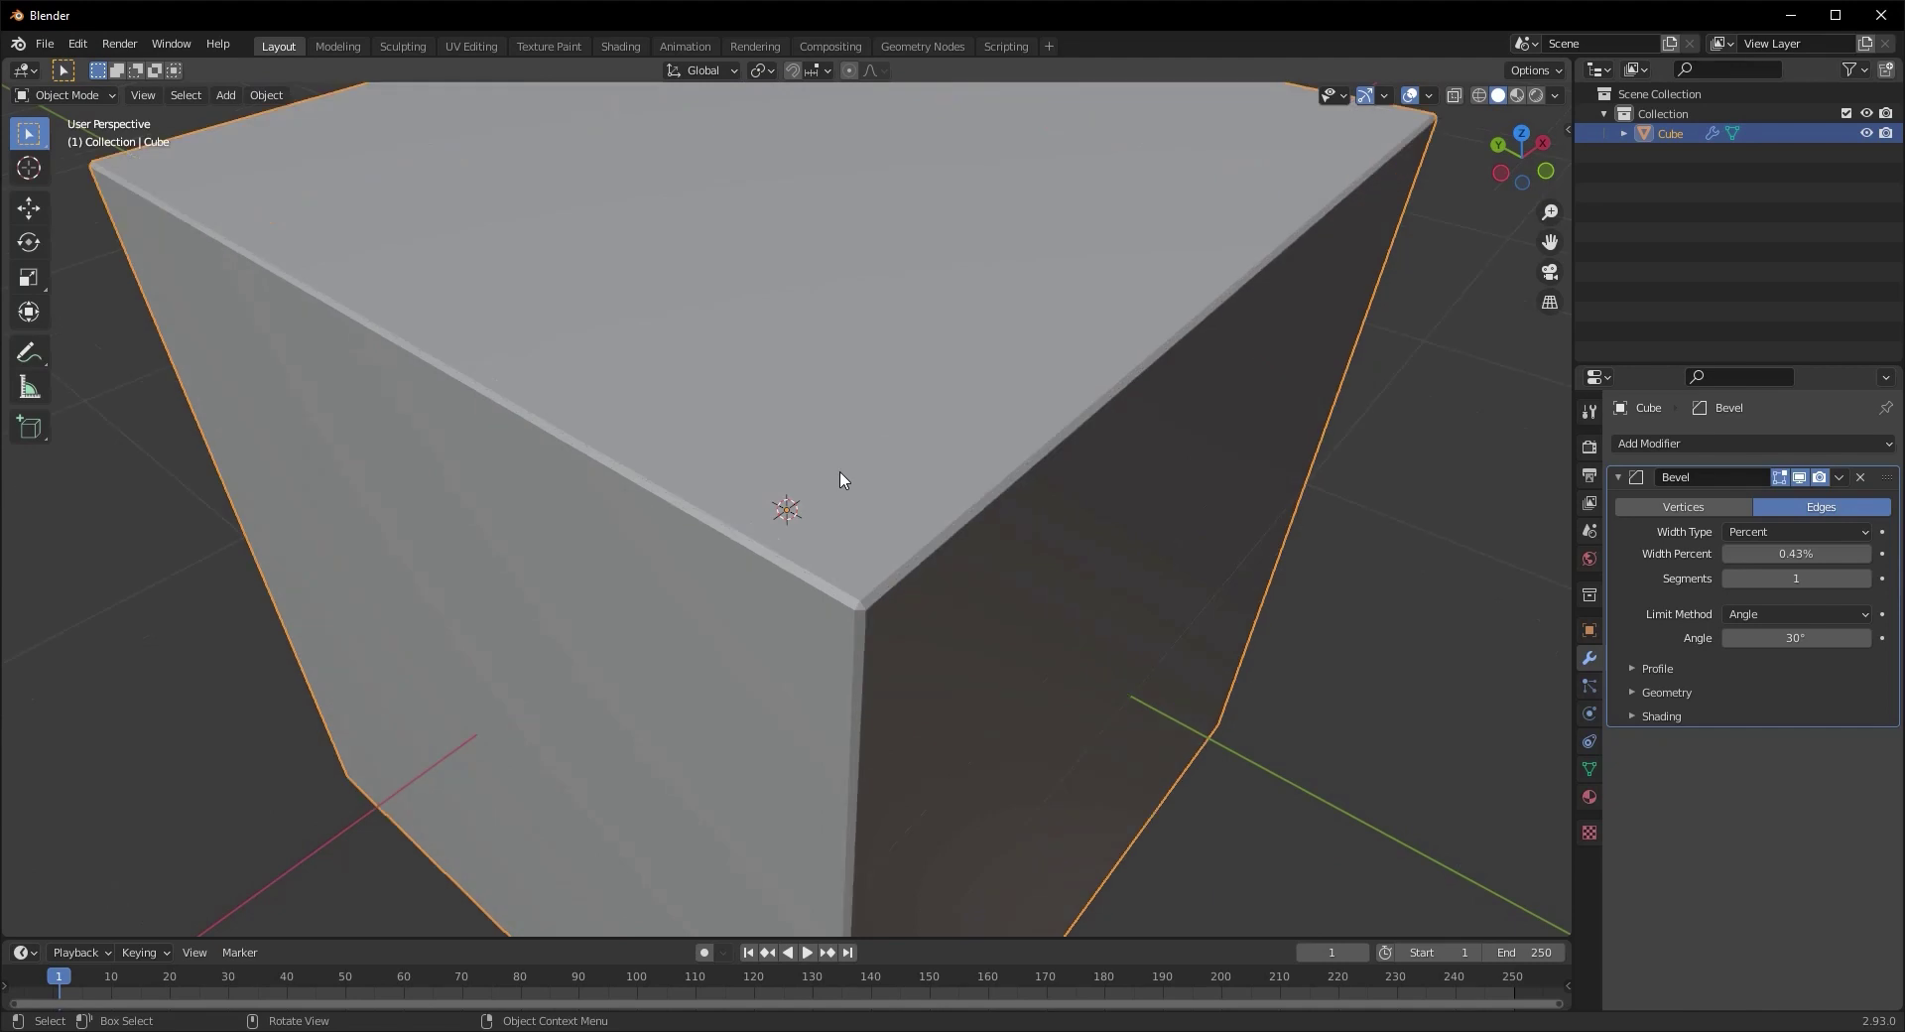
mouse_move(1783, 551)
mouse_down()
mouse_move(1833, 545)
mouse_move(1801, 552)
mouse_move(1825, 569)
mouse_move(1778, 548)
mouse_up()
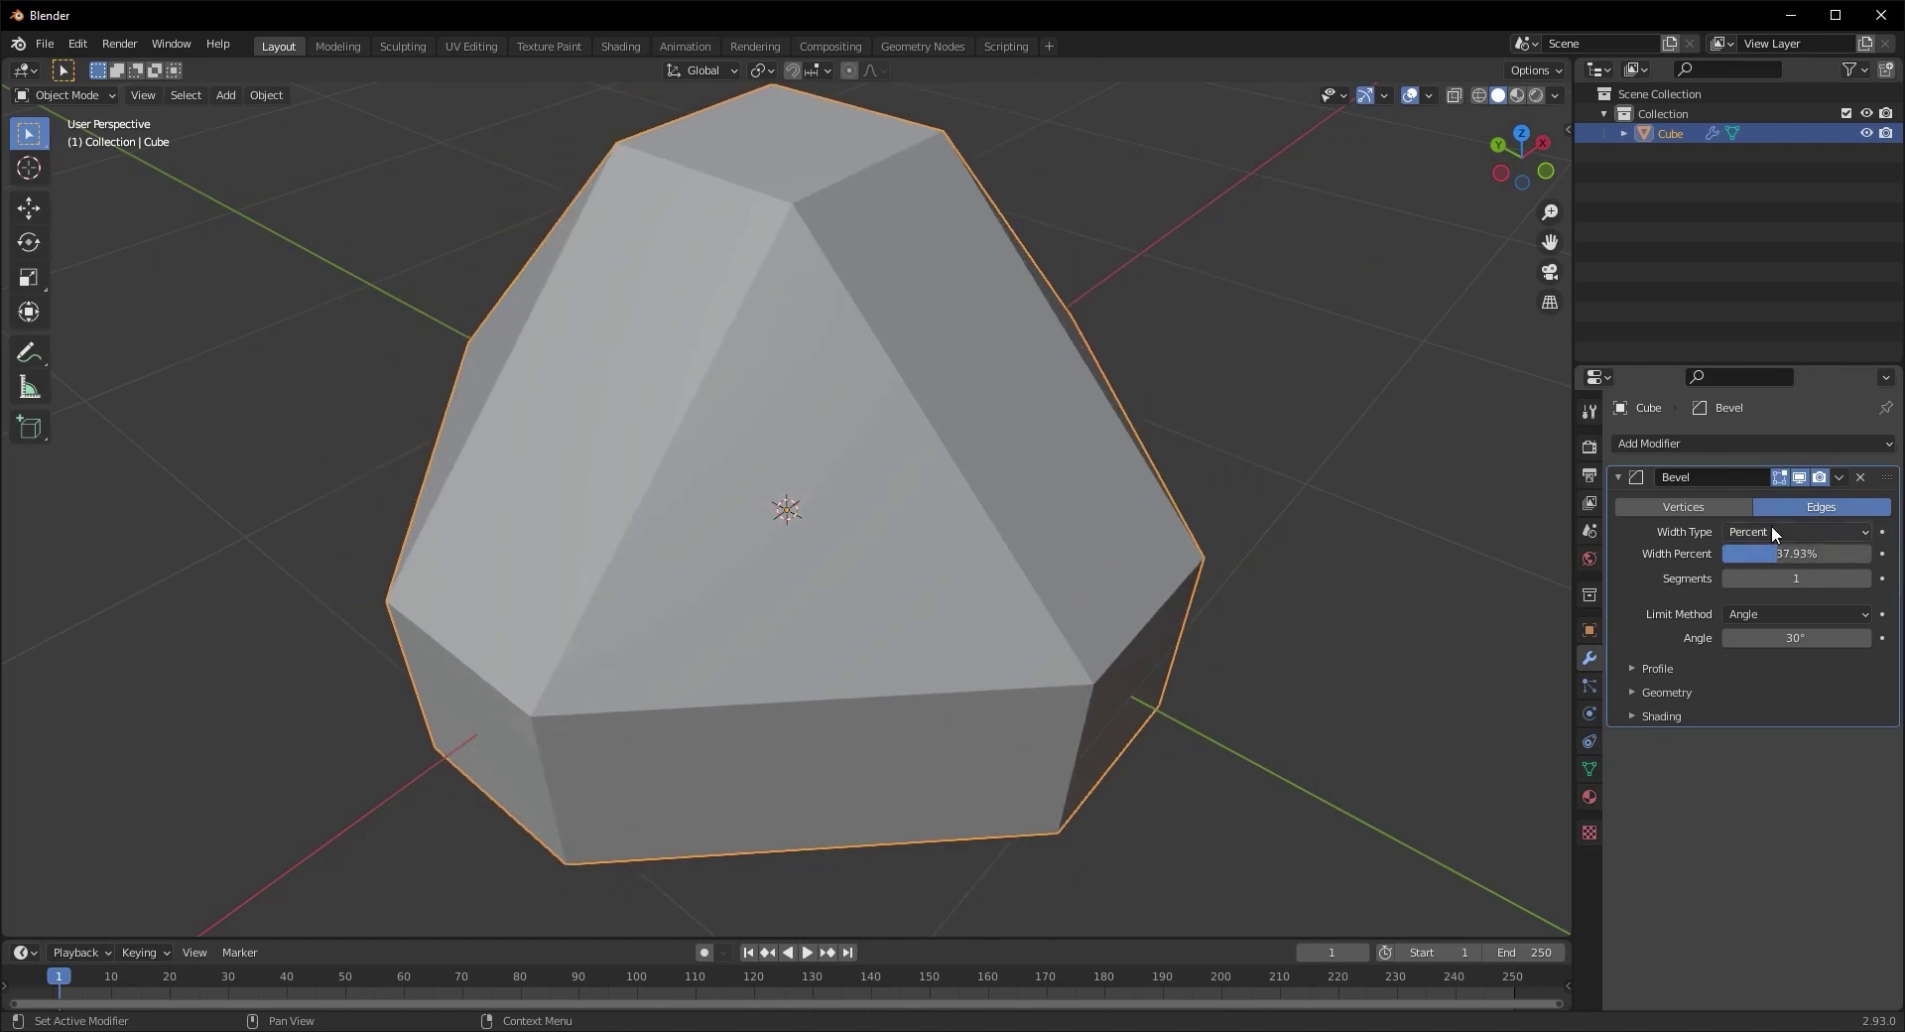
Change the bevel width type to Absolute and set the amount to 0.6 m
click(1772, 533)
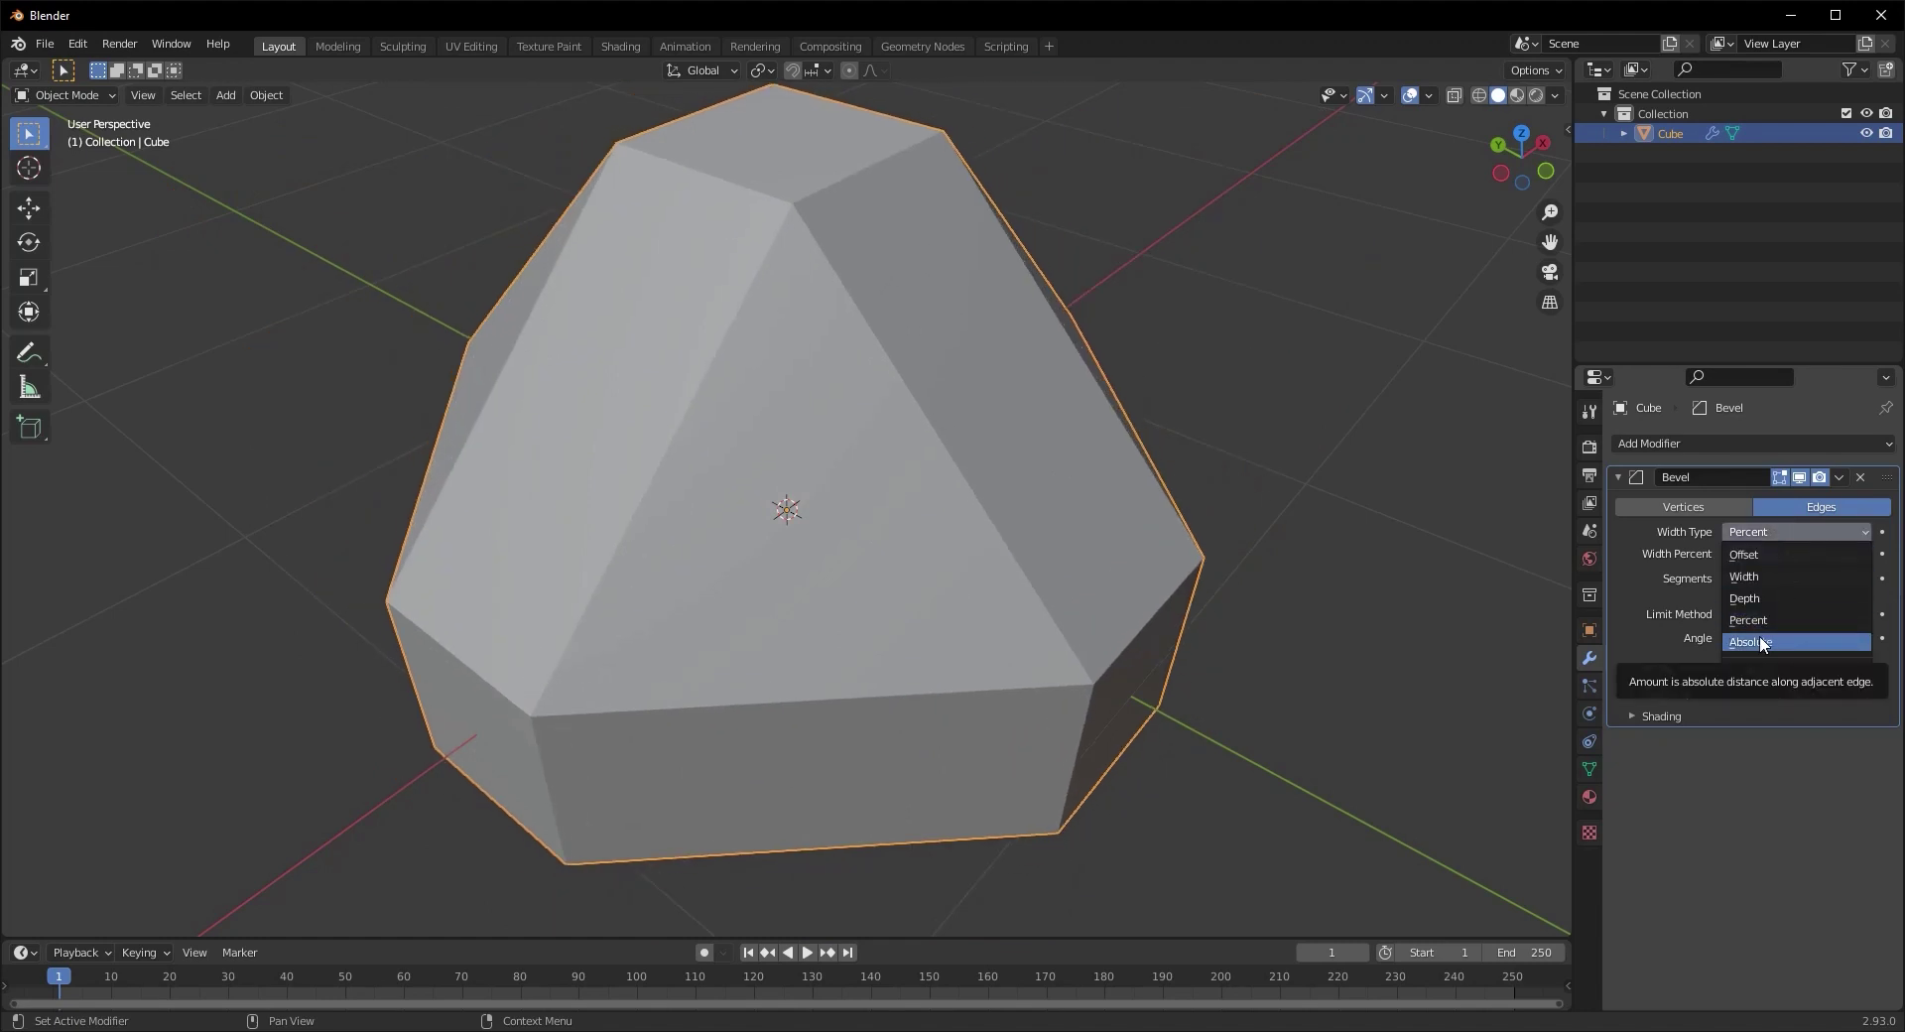
click(1762, 643)
scroll(807, 524, down, 3)
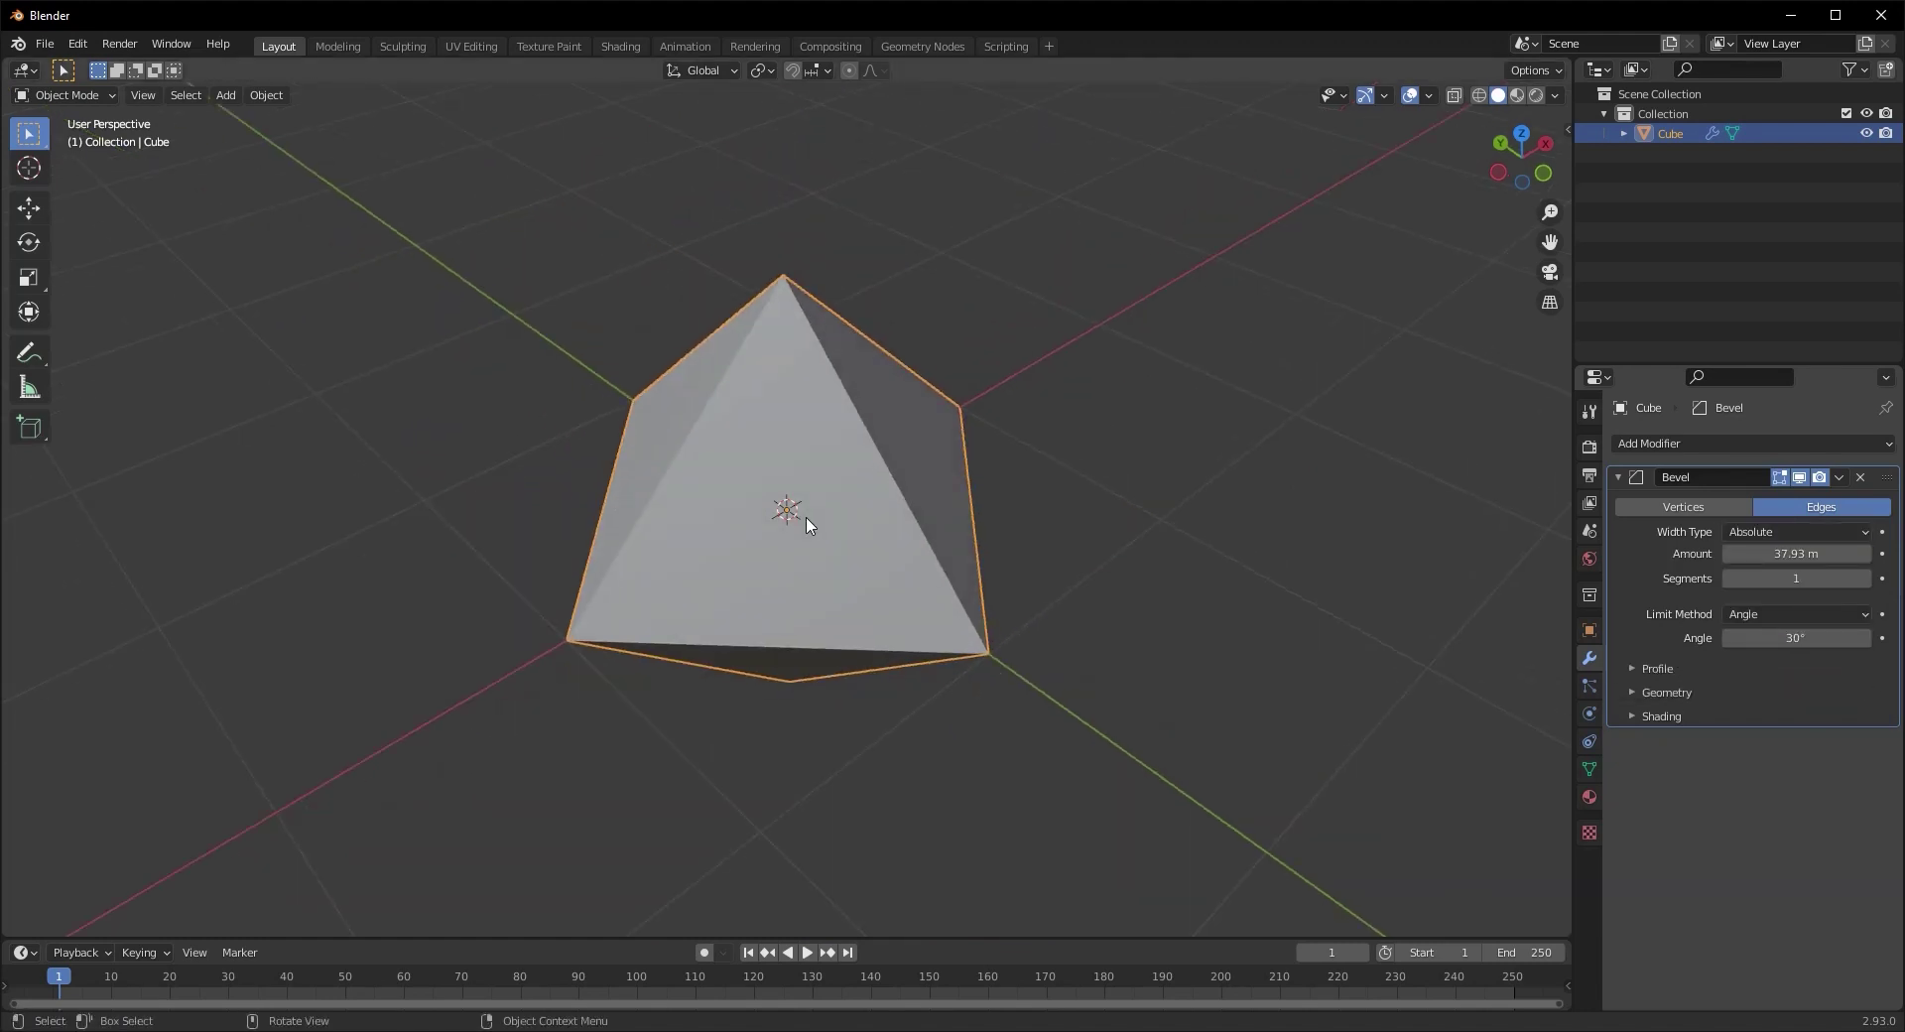
drag(1826, 554, 1514, 573)
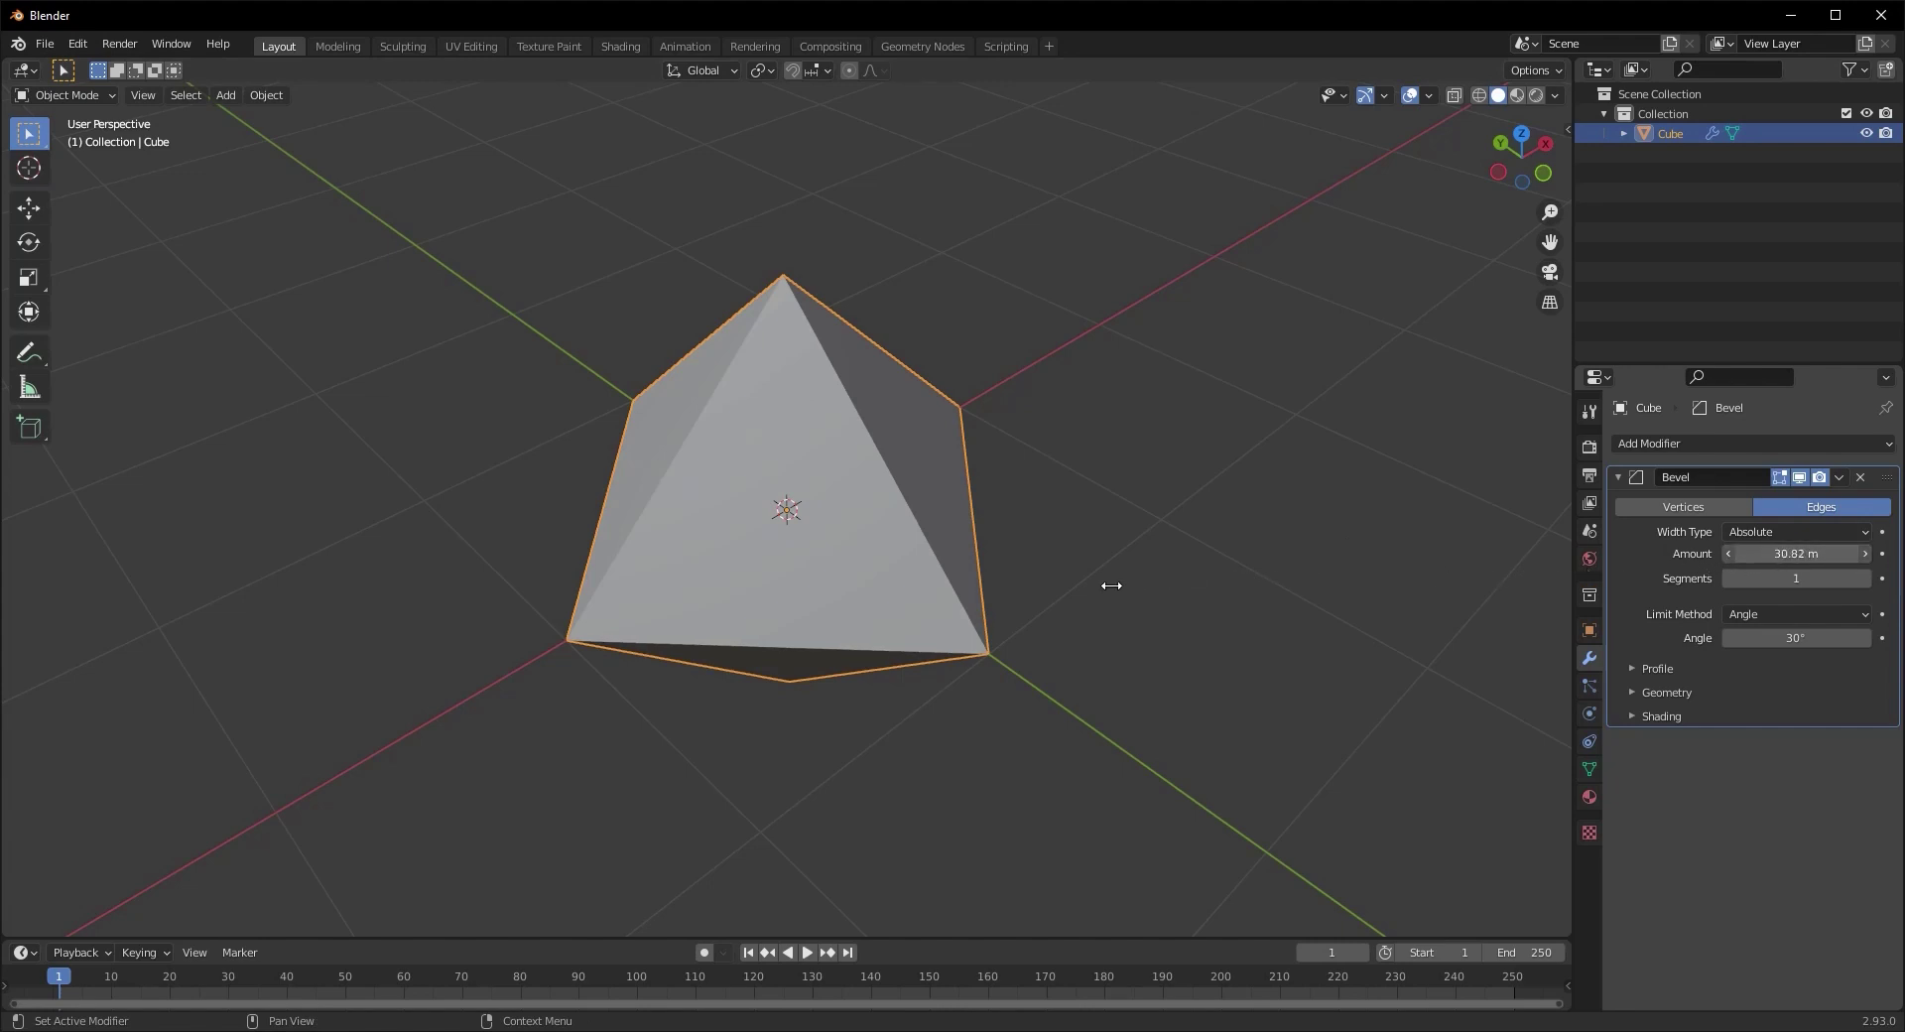
drag(1046, 596, 1897, 612)
drag(1785, 557, 1829, 560)
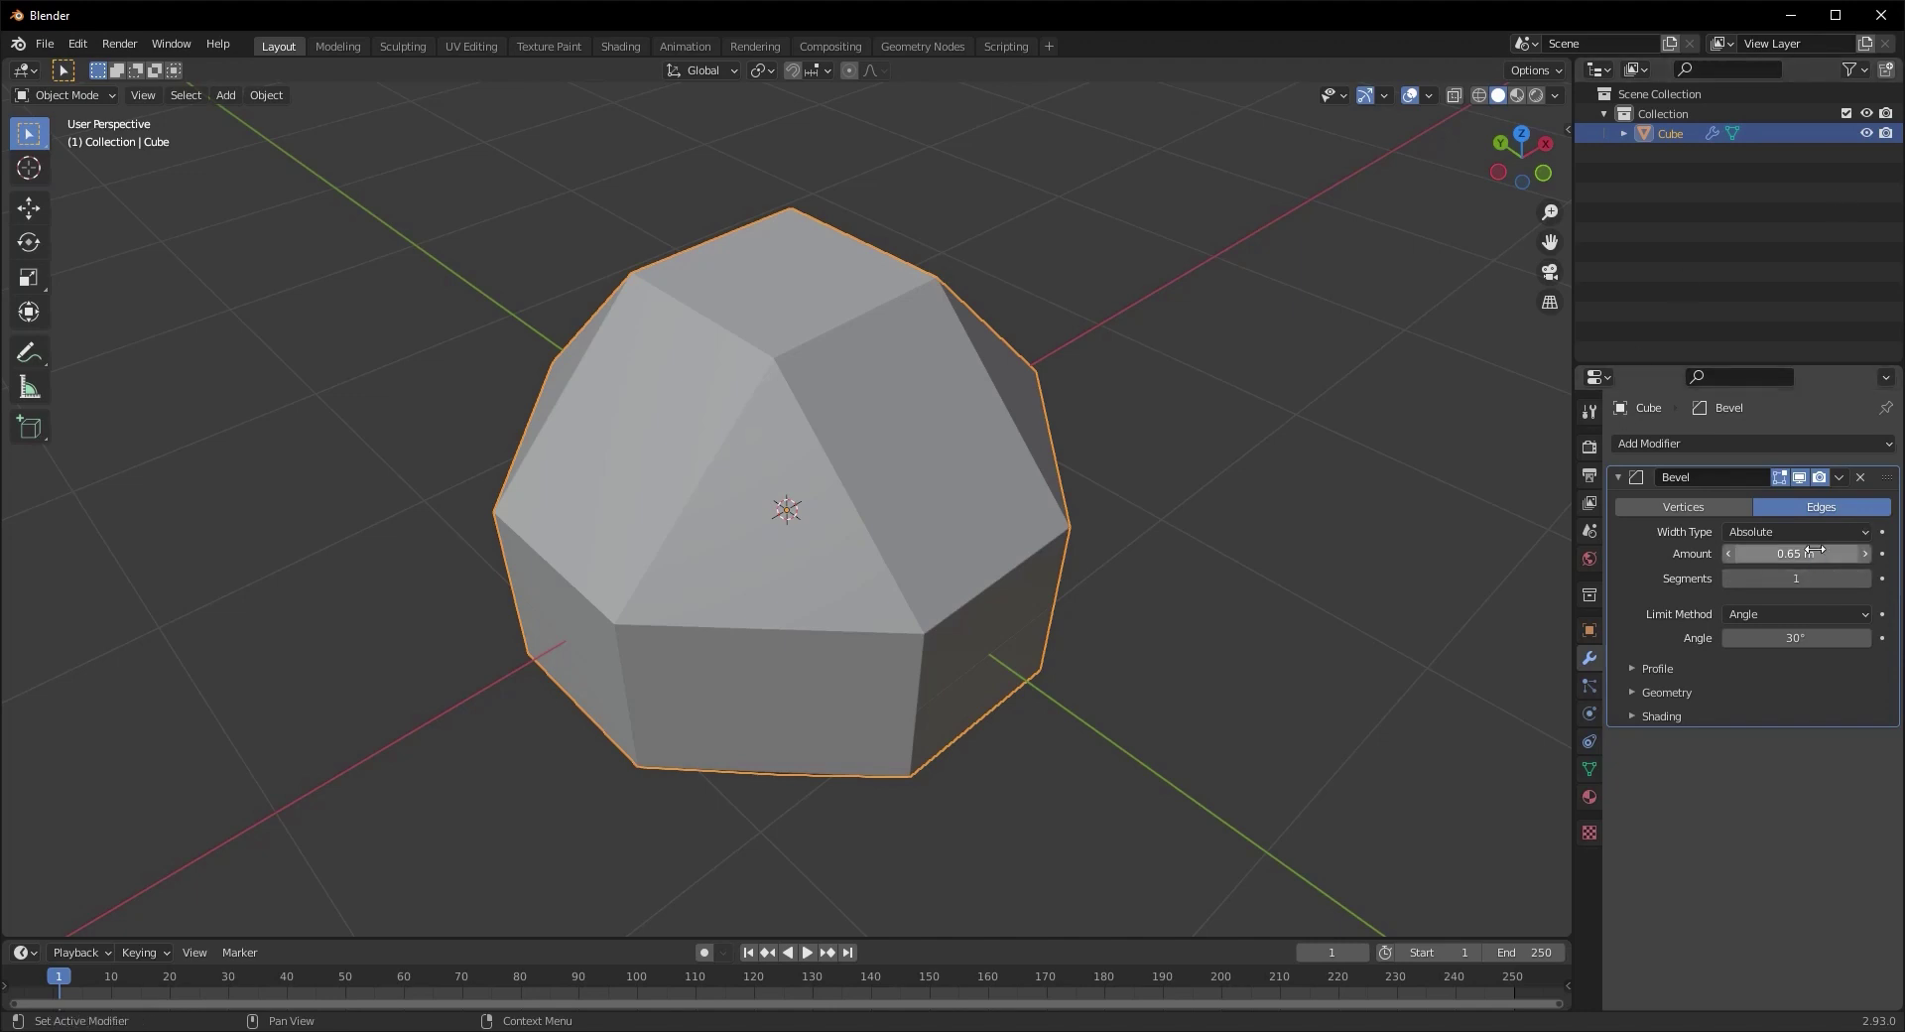
click(1786, 556)
text(0.6)
key(Return)
Show the cube's transform values, scale it down to 0.440 on all axes and apply the scale
middle_drag(779, 586, 650, 403)
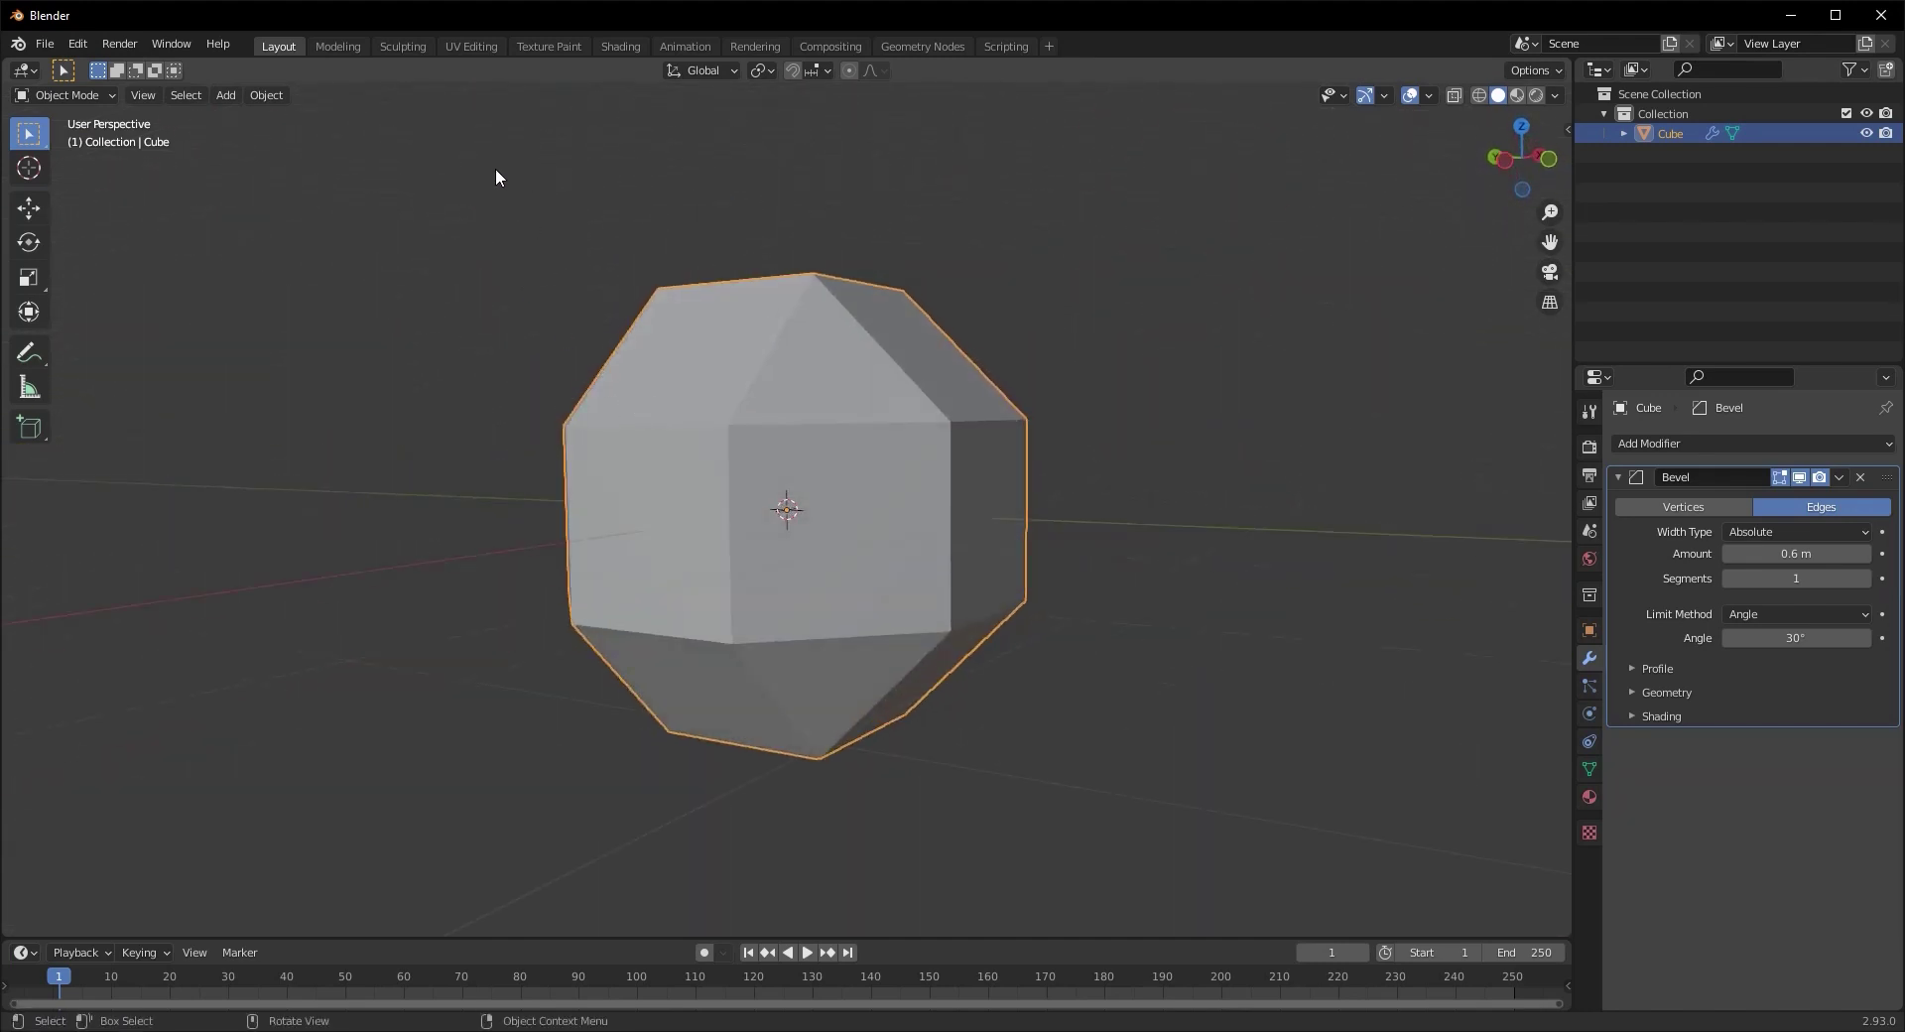
key(s)
right_click(421, 209)
key(n)
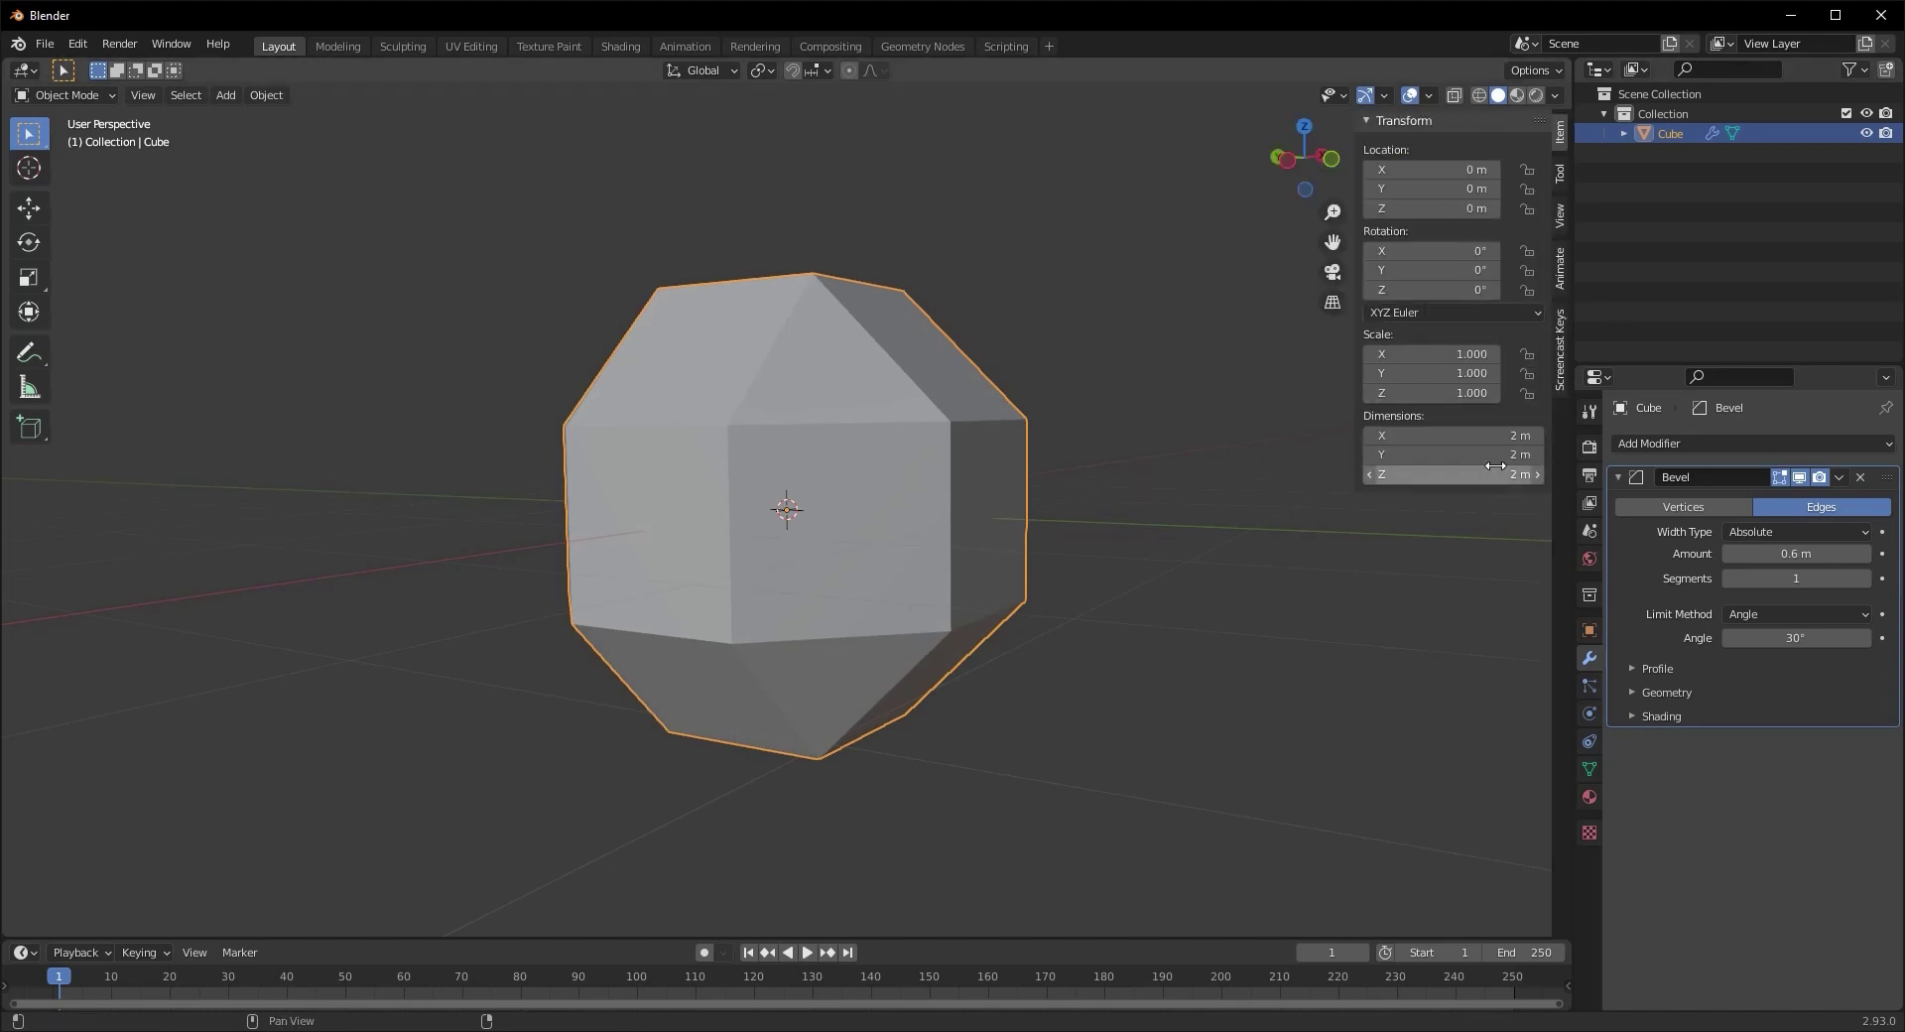
key(s)
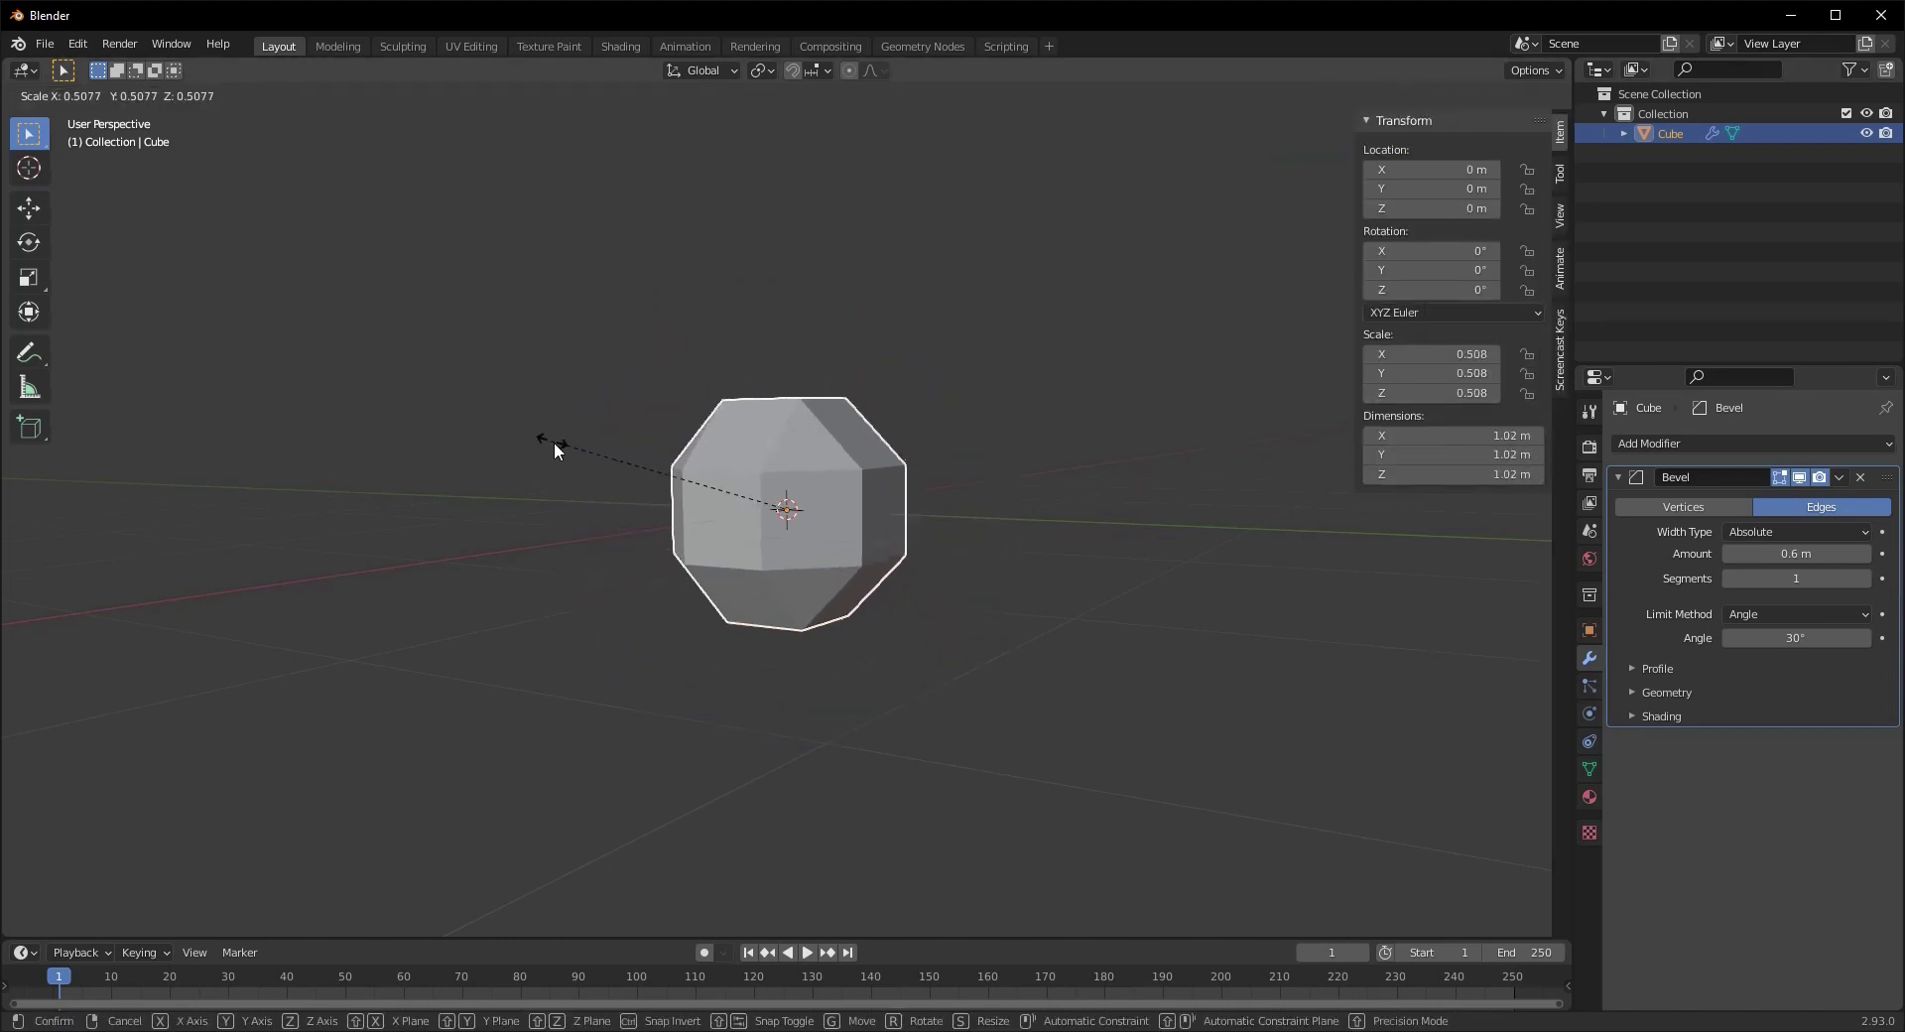
click(583, 459)
key(ctrl+a)
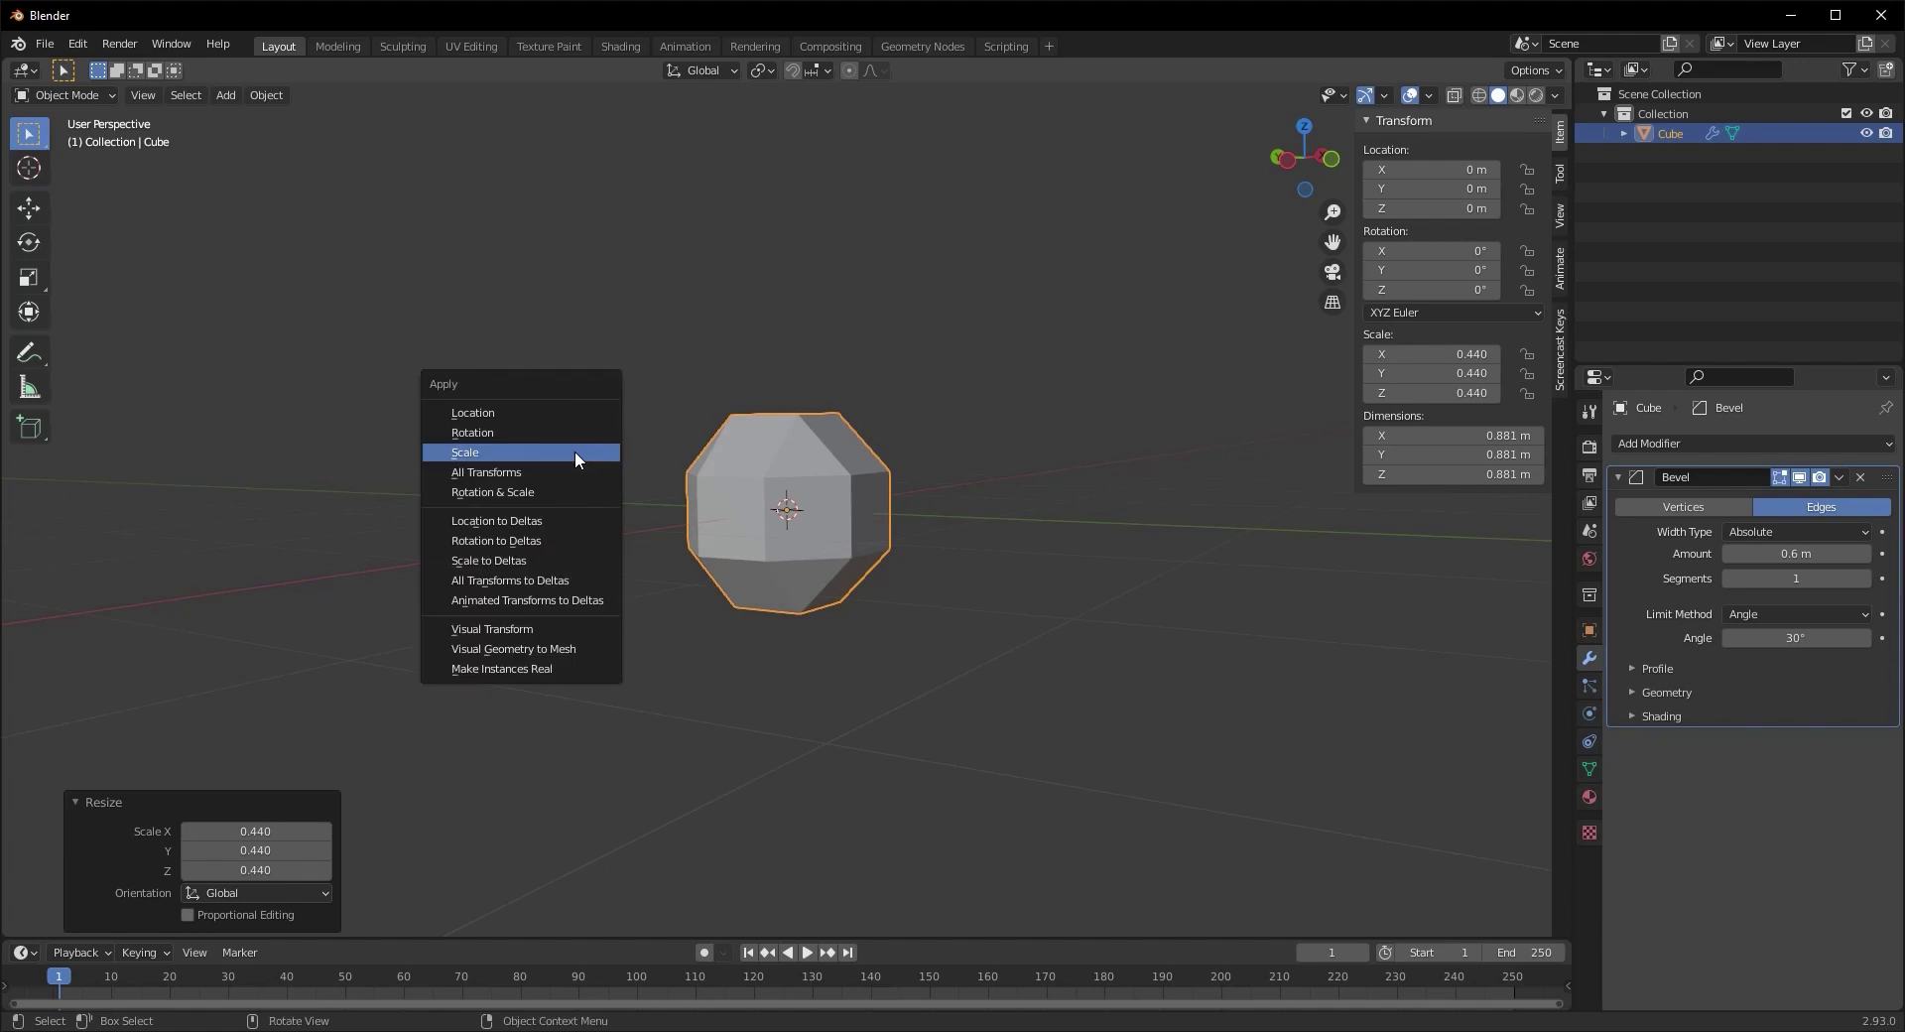
click(574, 450)
Reduce the bevel amount to 0.31 m and inspect the scaled cube from several angles
middle_drag(704, 529, 770, 542)
scroll(812, 555, up, 3)
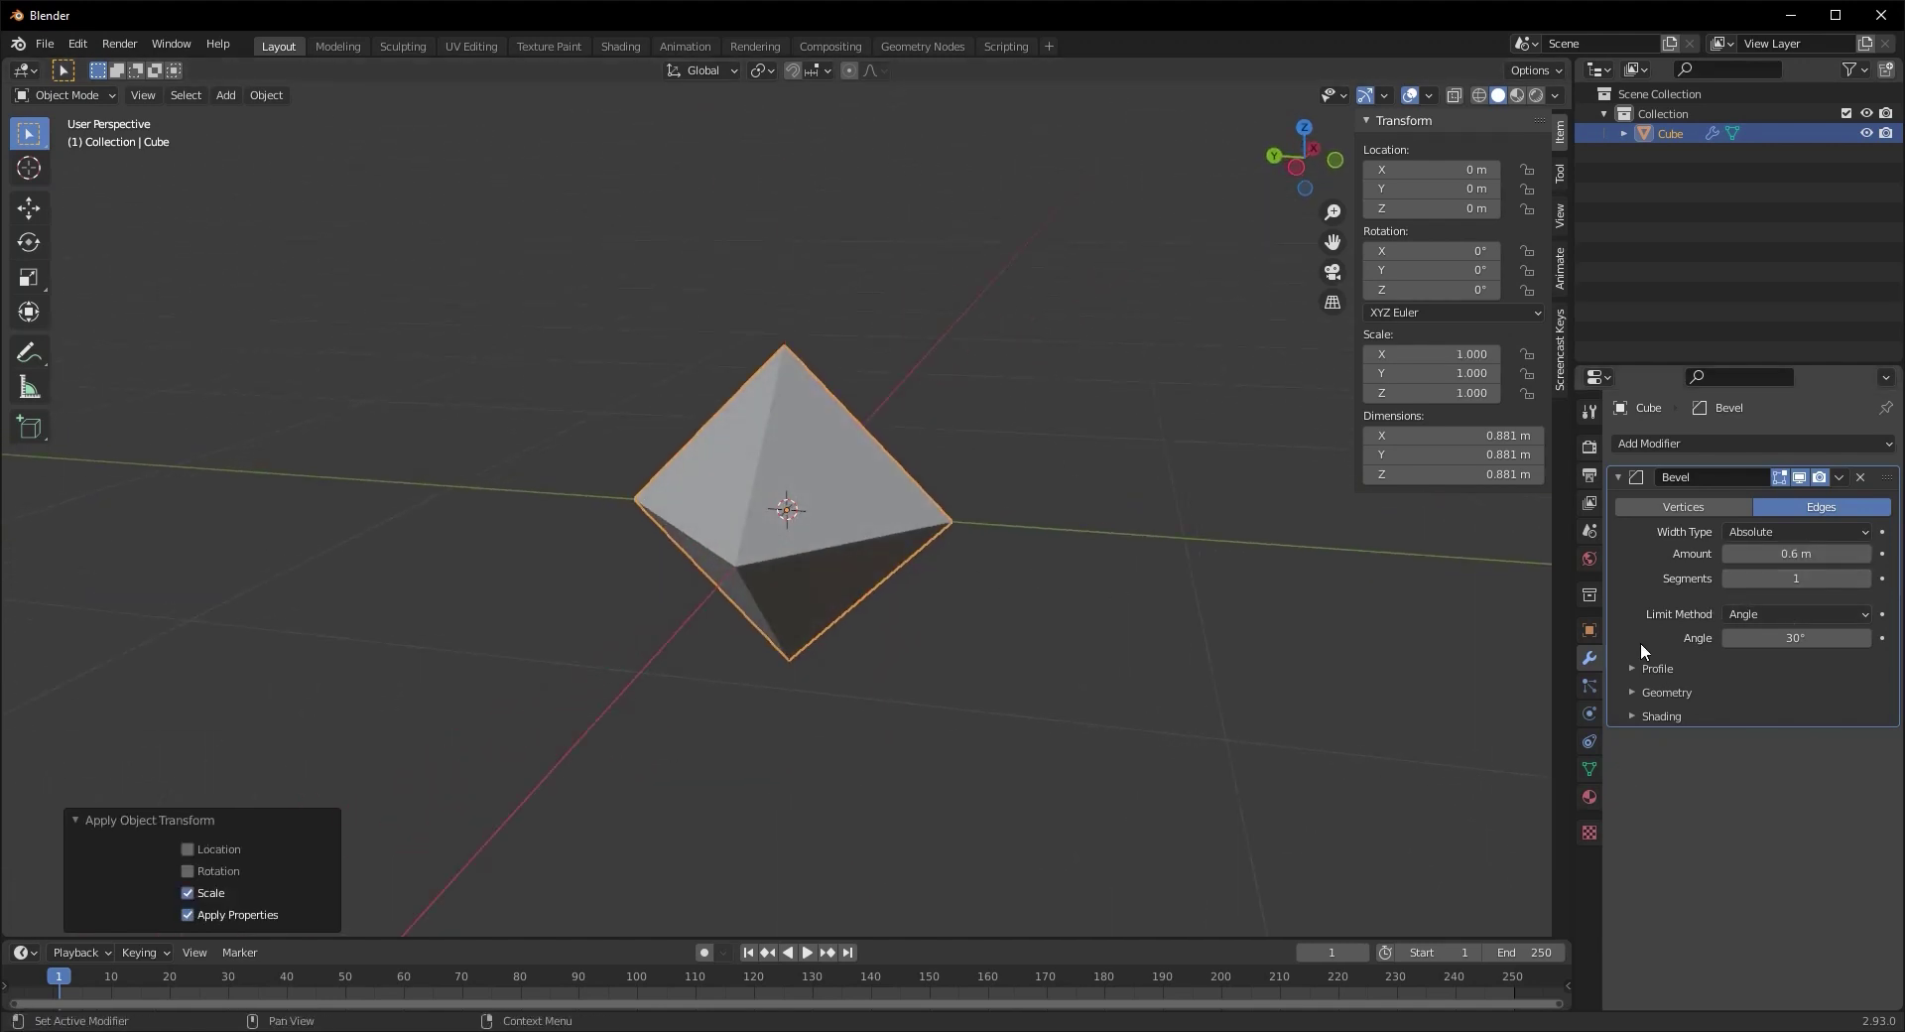
drag(1810, 550, 1776, 557)
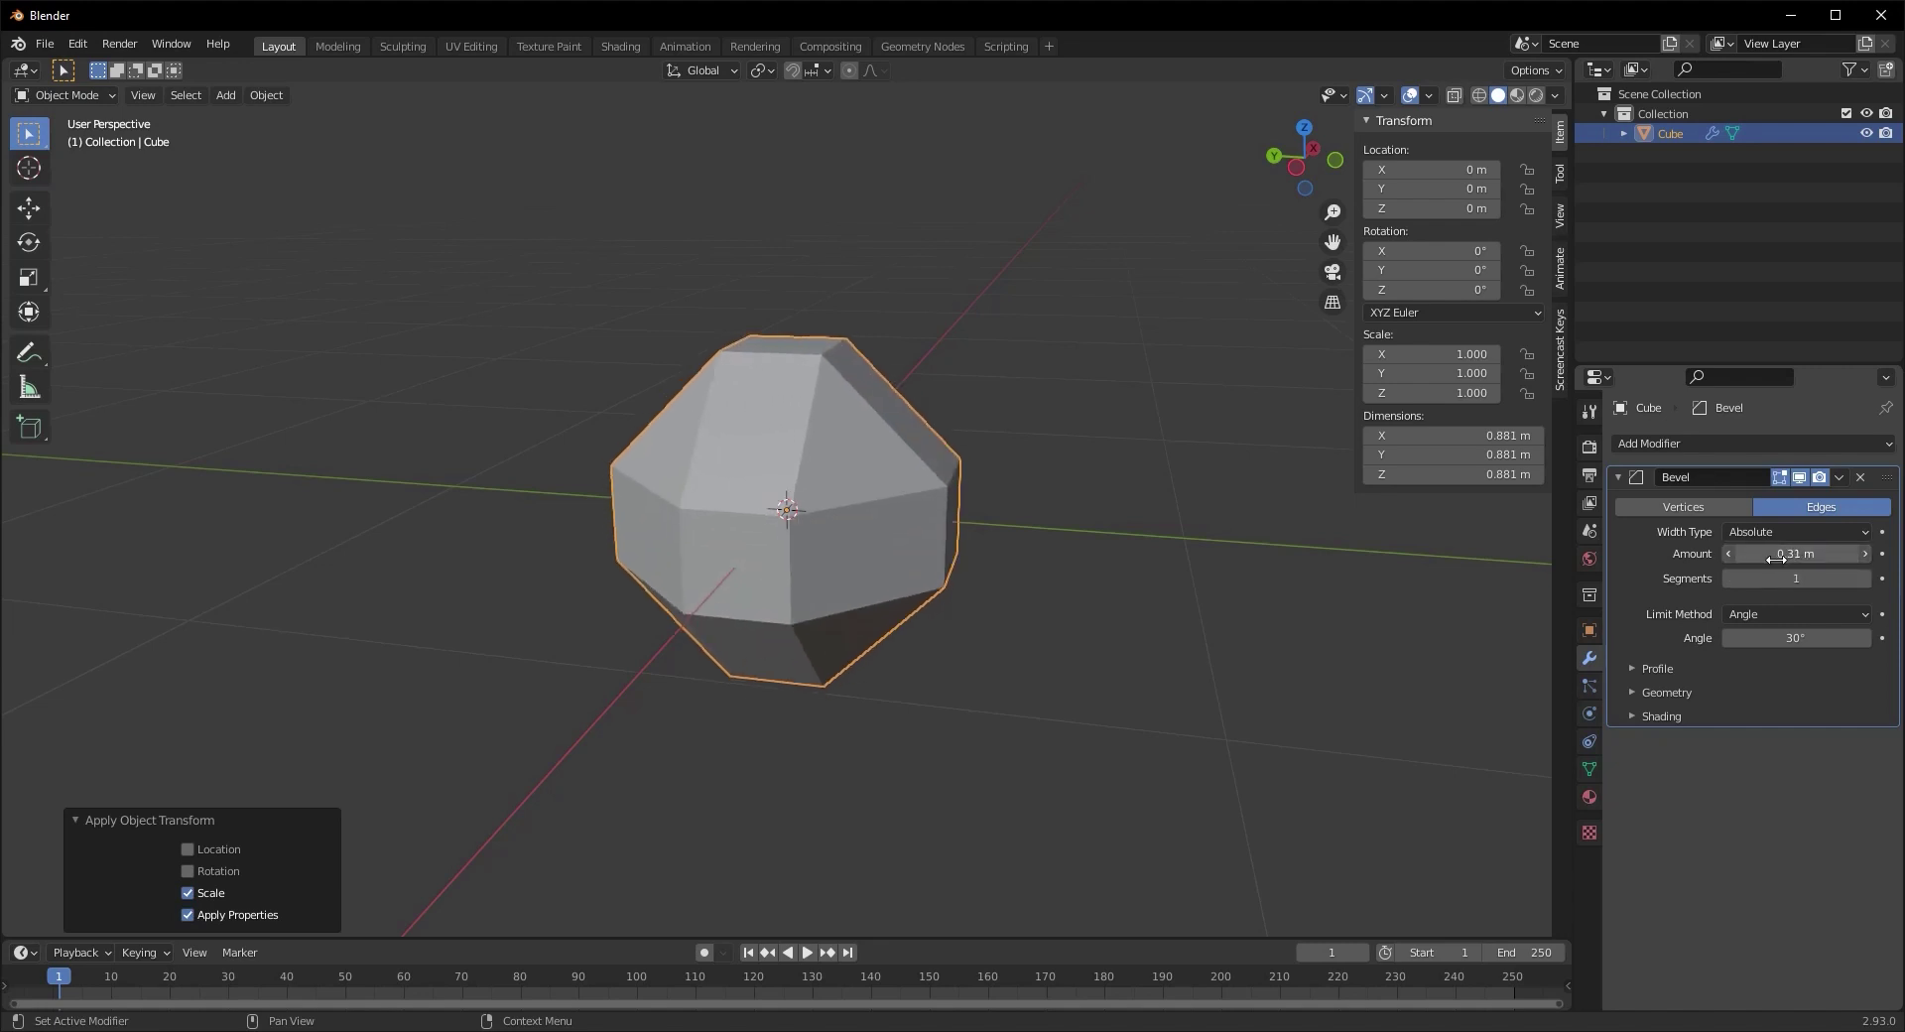
middle_drag(1472, 492, 1534, 435)
scroll(530, 807, up, 4)
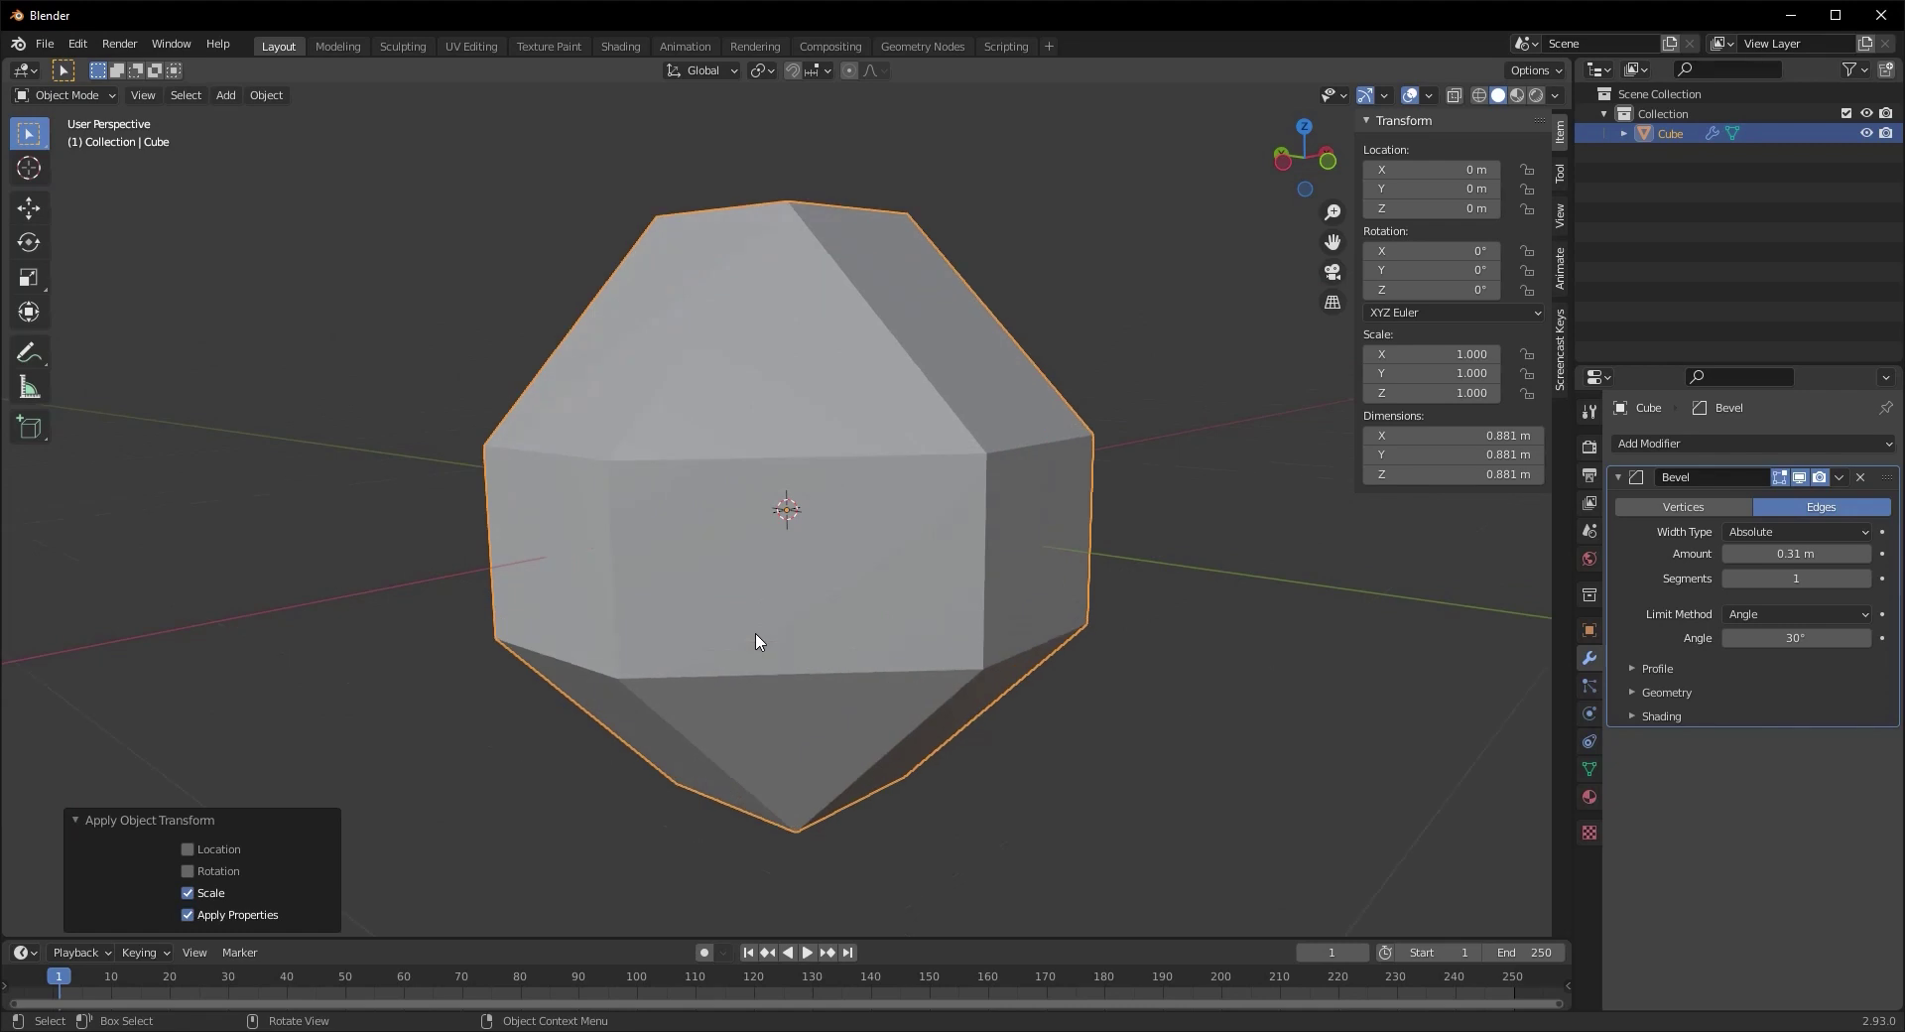
middle_drag(776, 618, 671, 638)
scroll(668, 596, down, 4)
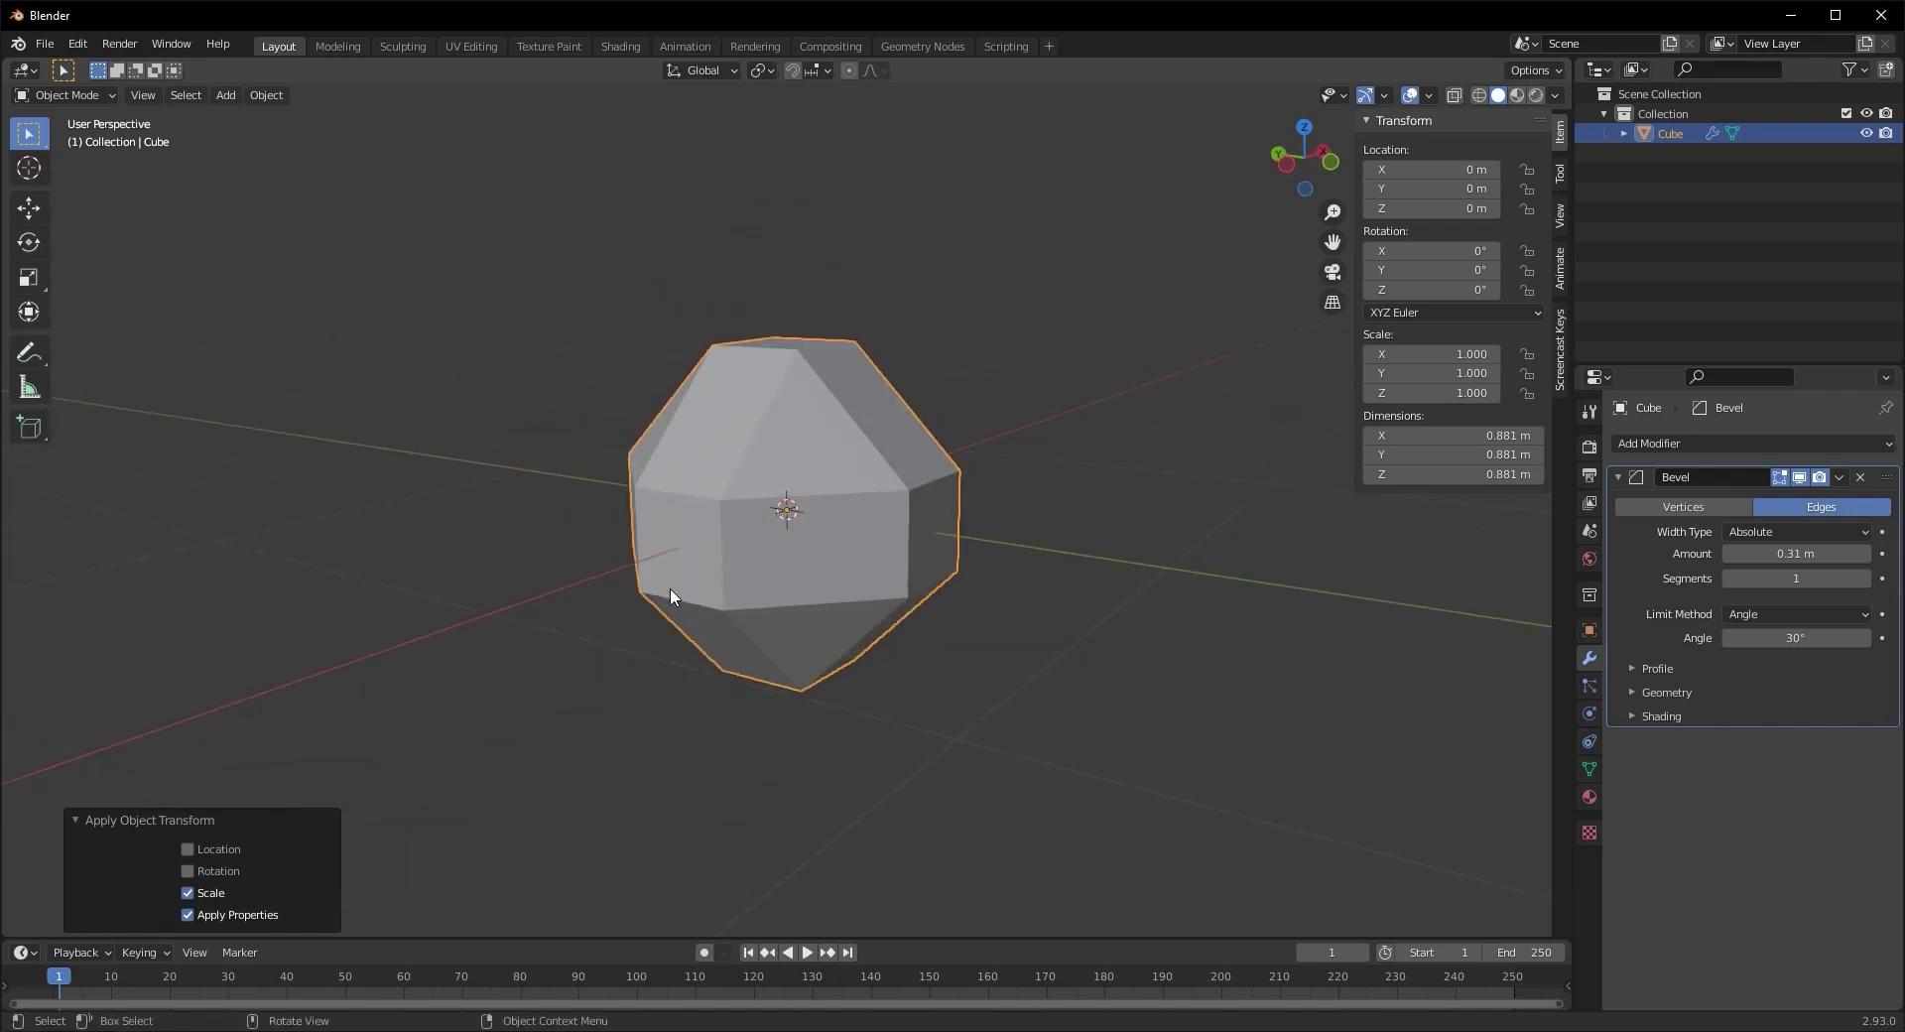
Set the Absolute bevel amount to 0.3 m
click(1798, 553)
text(0)
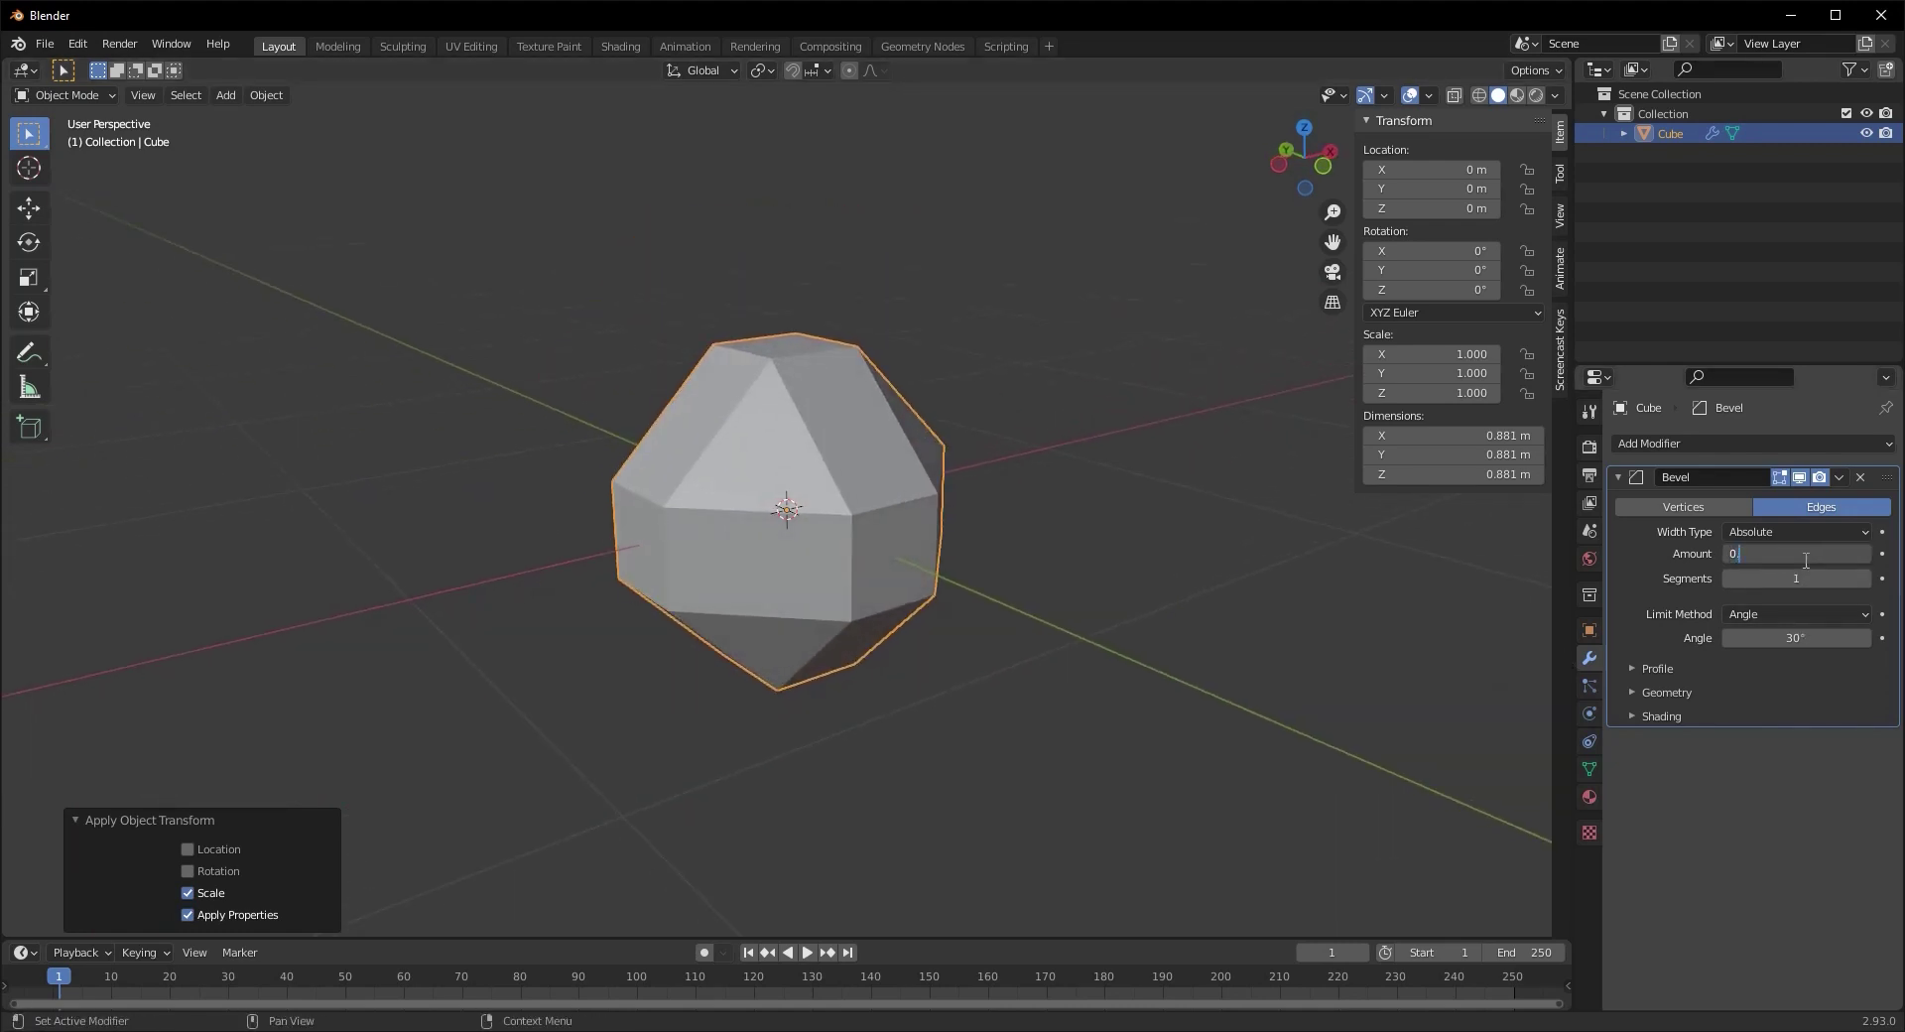
key(Return)
click(1801, 557)
key(Escape)
click(1784, 557)
text(.3)
key(Return)
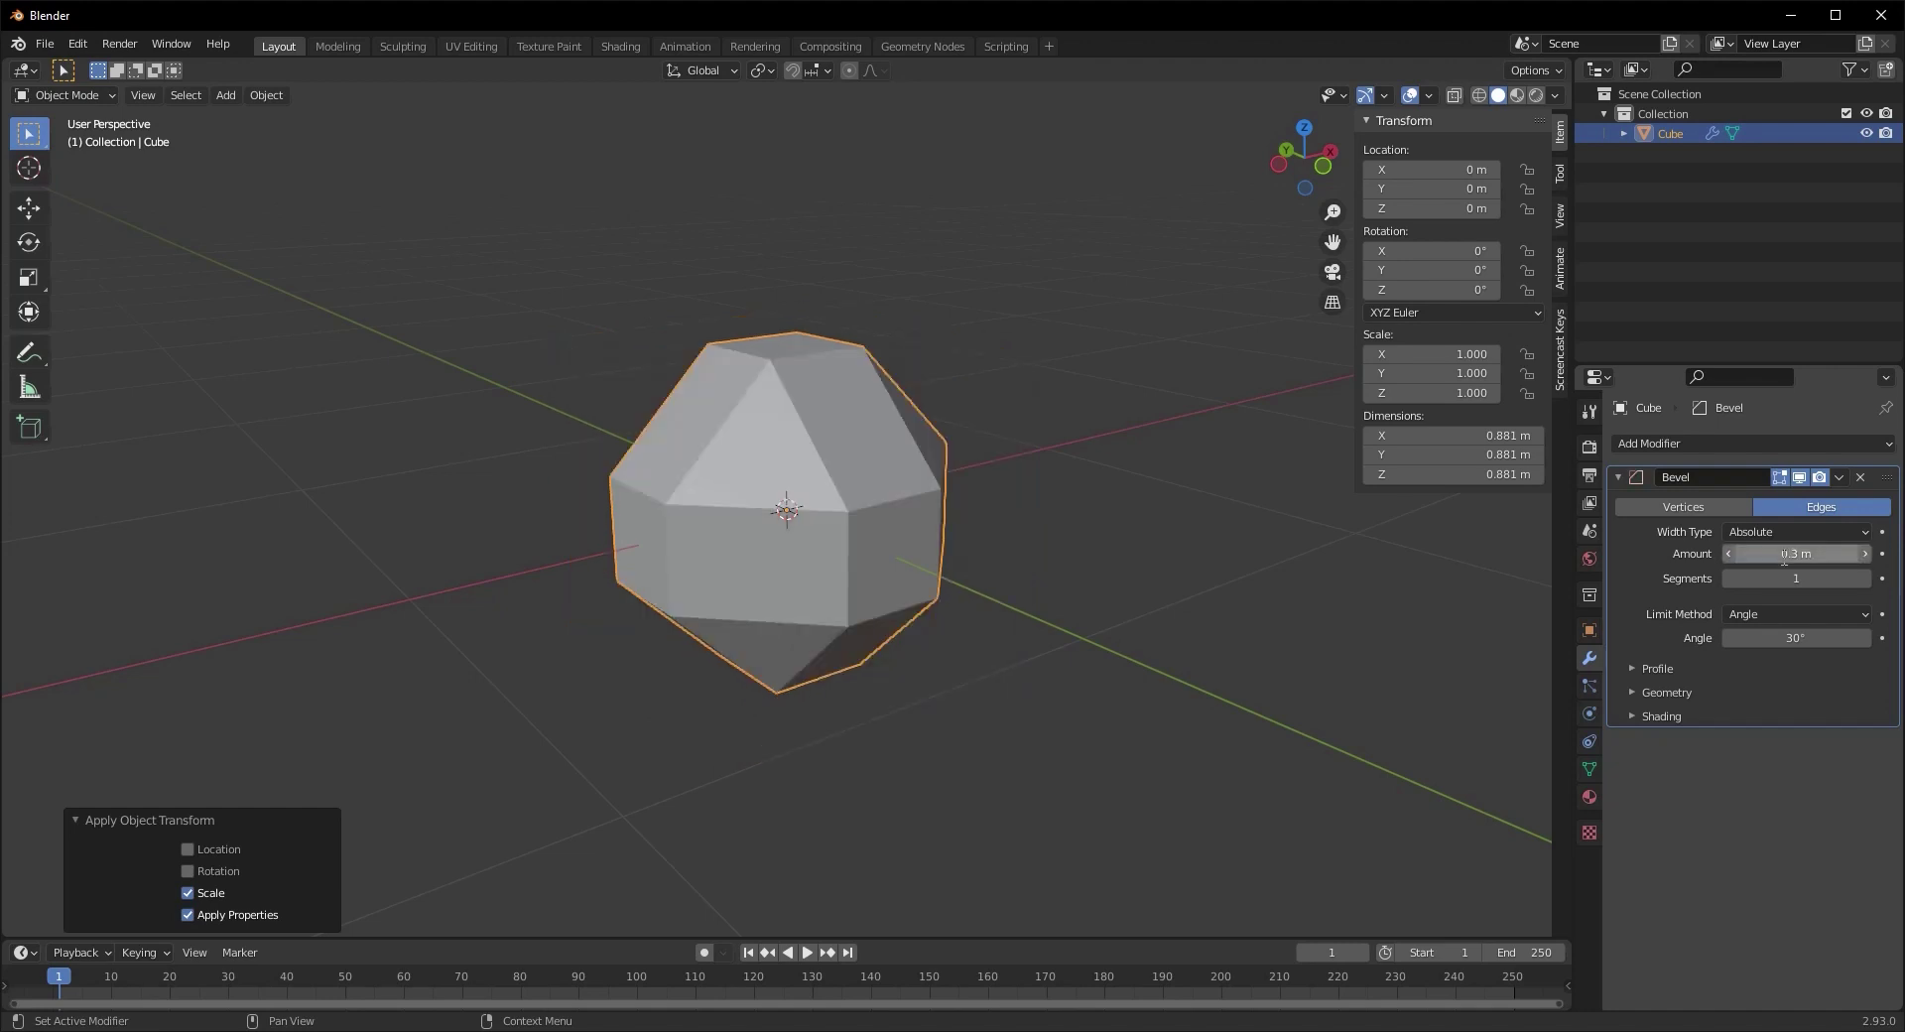
Scale the cube up by 1.902 on all axes, apply the scale and inspect how the bevel changes
key(s)
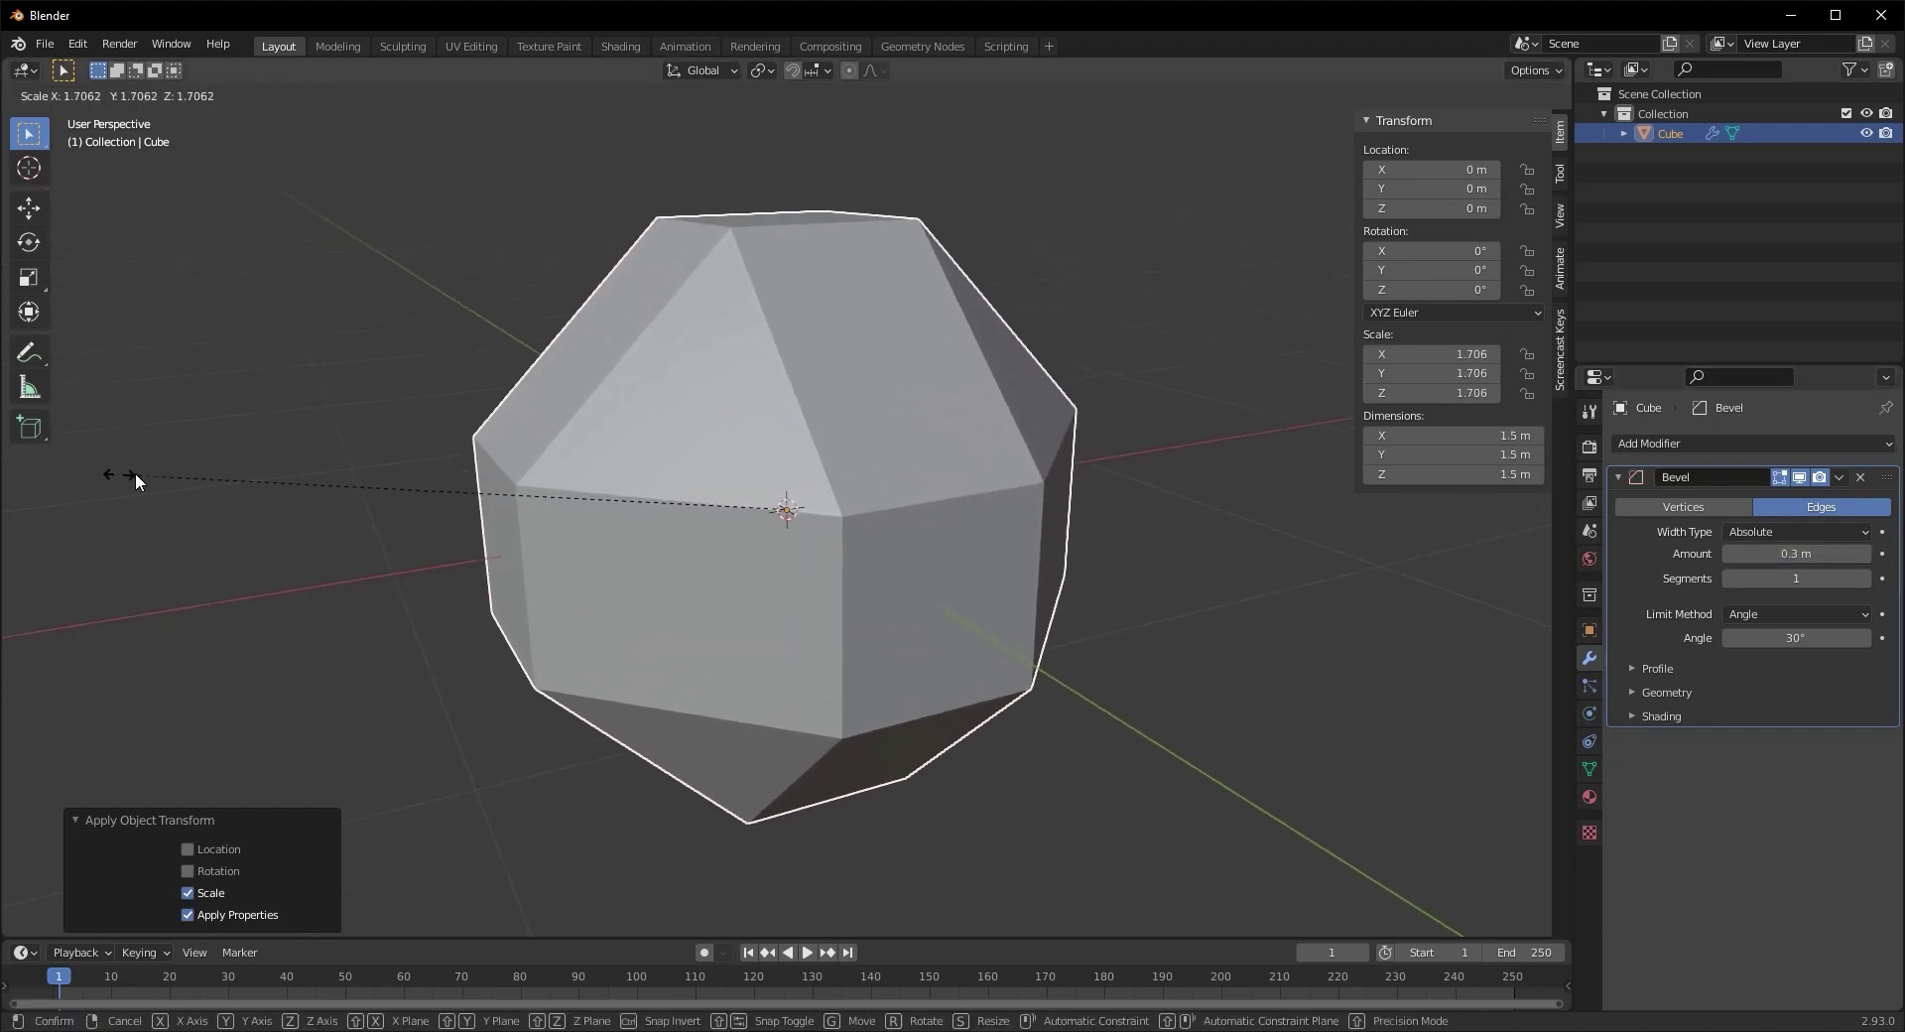
click(45, 470)
key(ctrl+a)
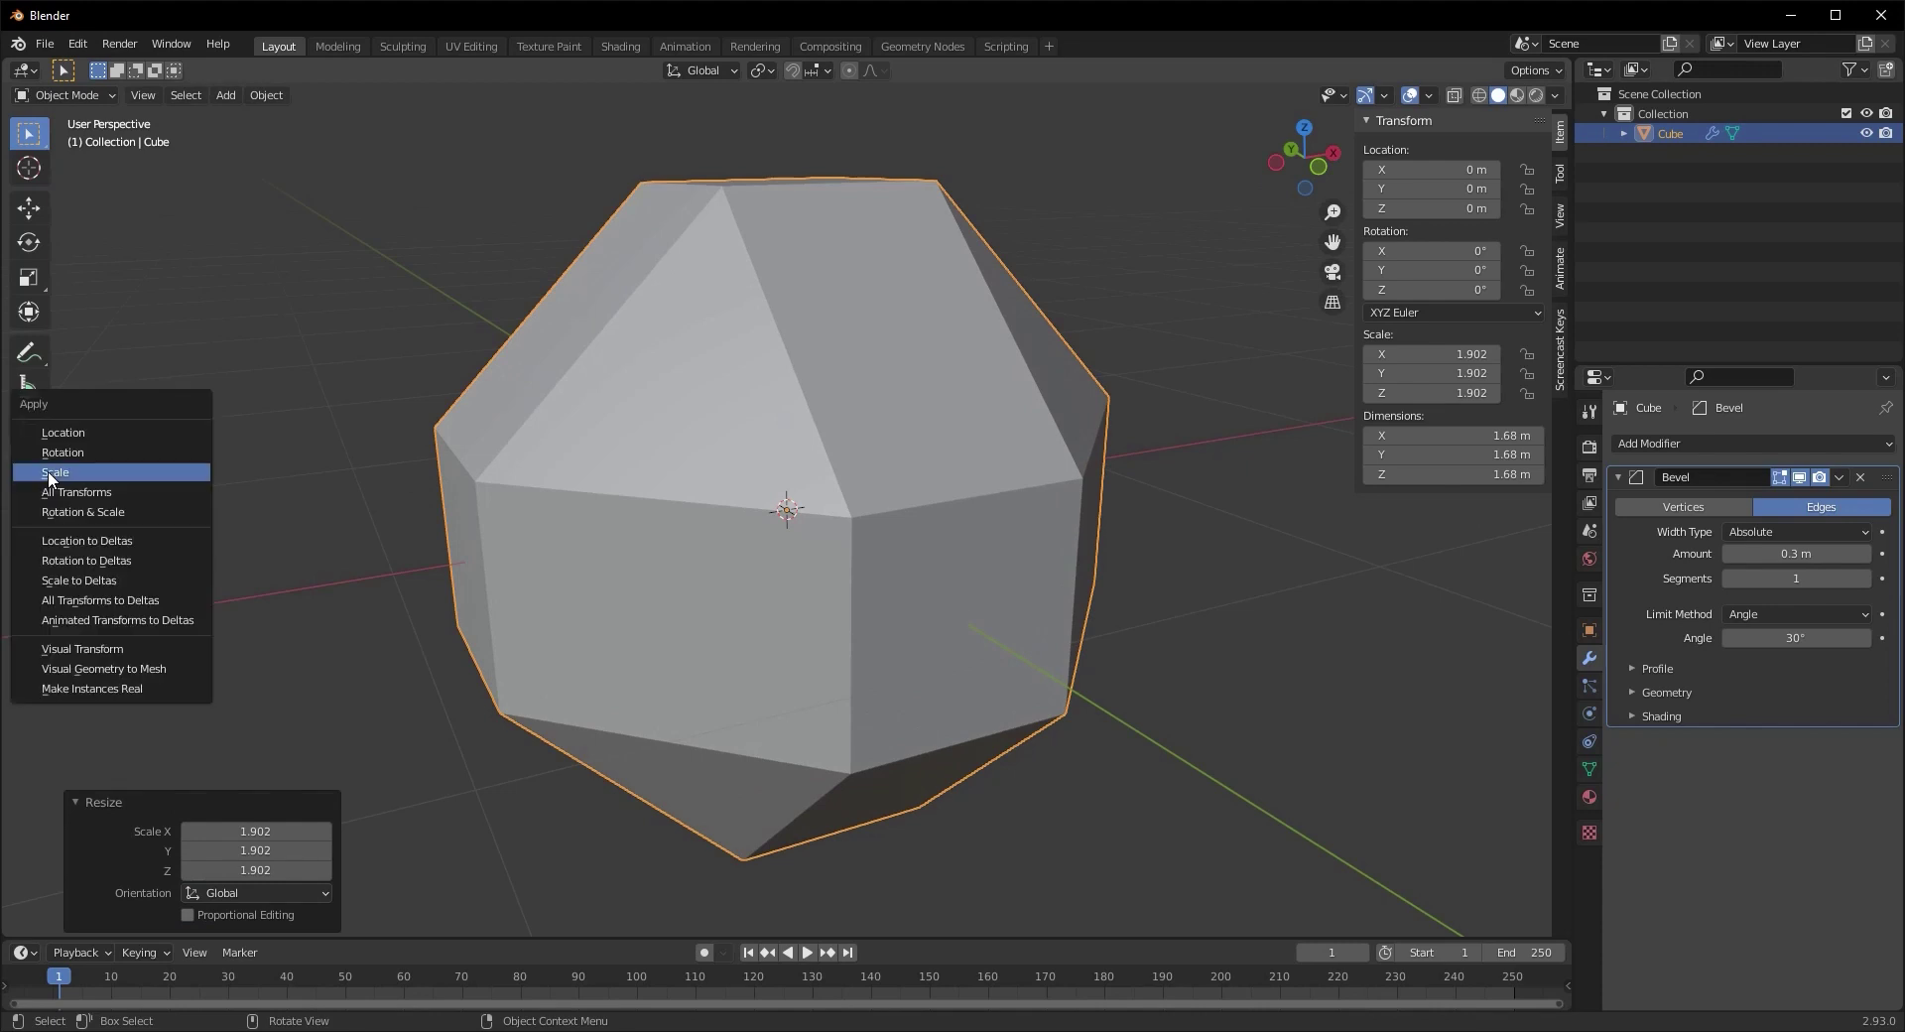
click(104, 473)
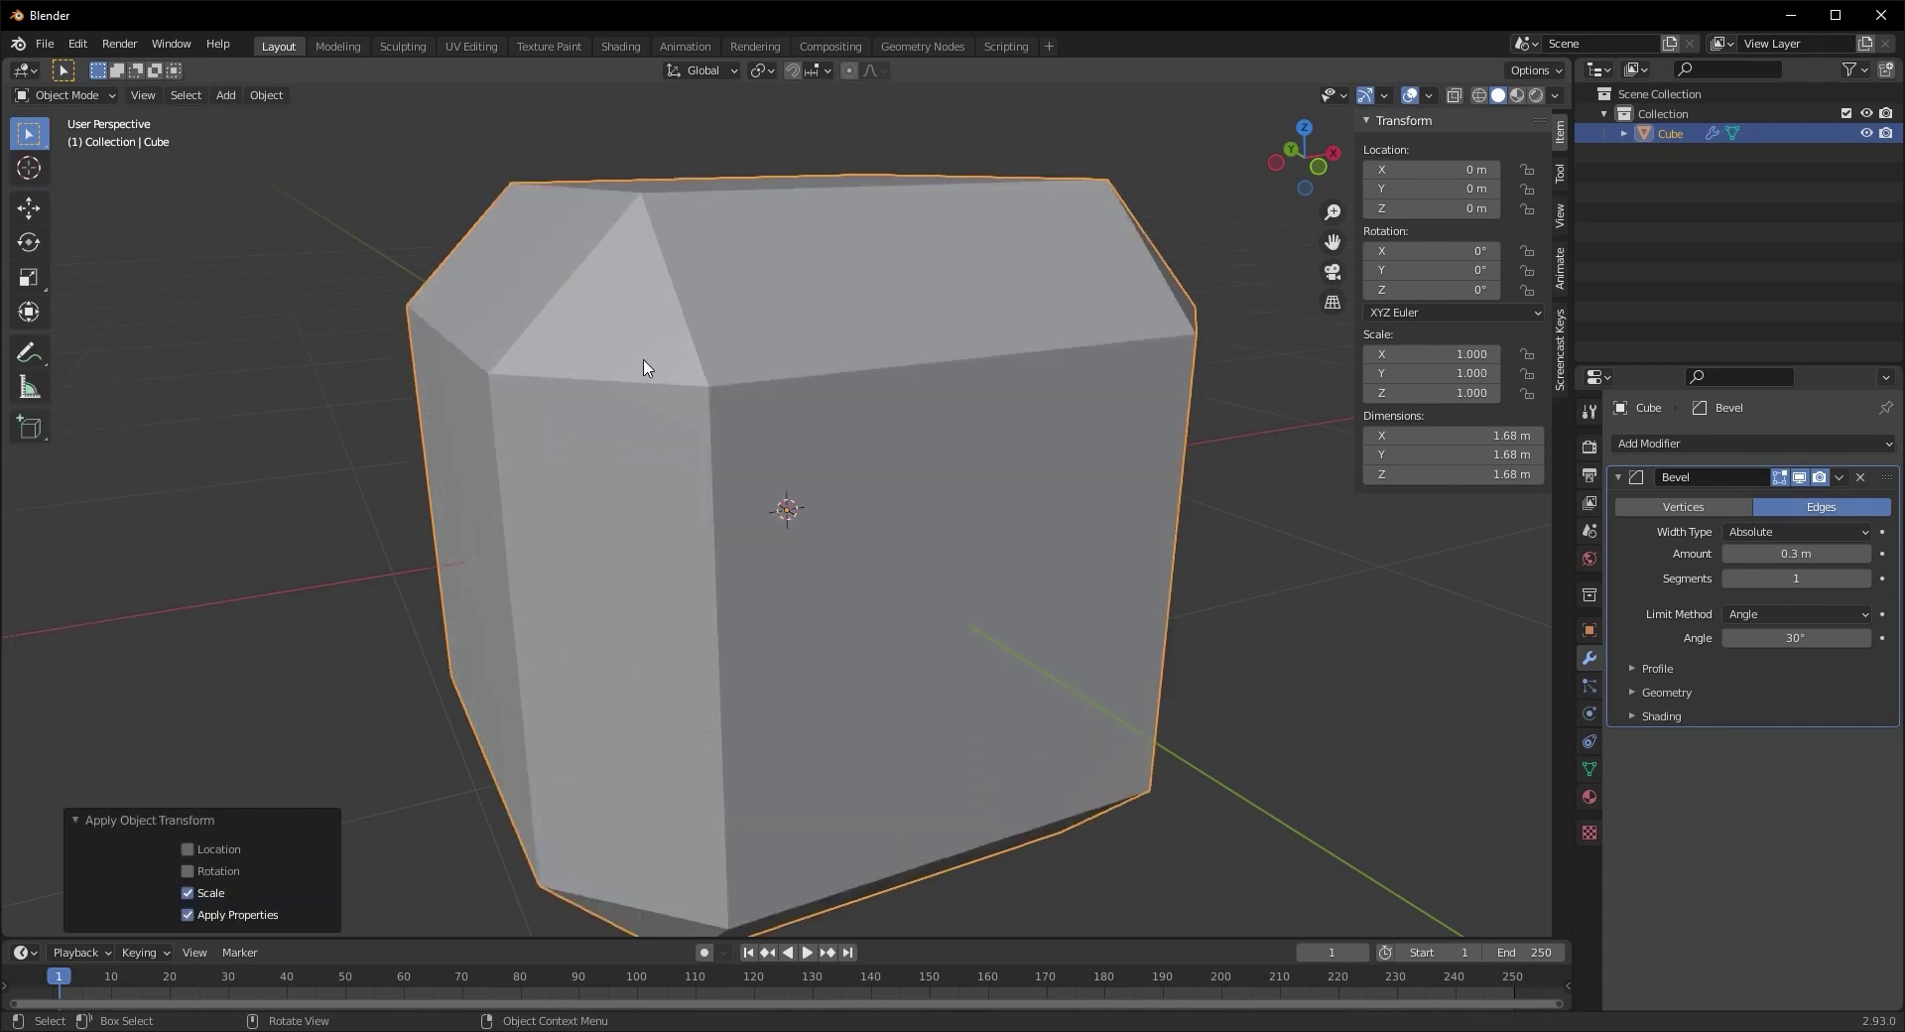
scroll(581, 461, down, 3)
middle_drag(582, 462, 831, 539)
scroll(831, 539, up, 1)
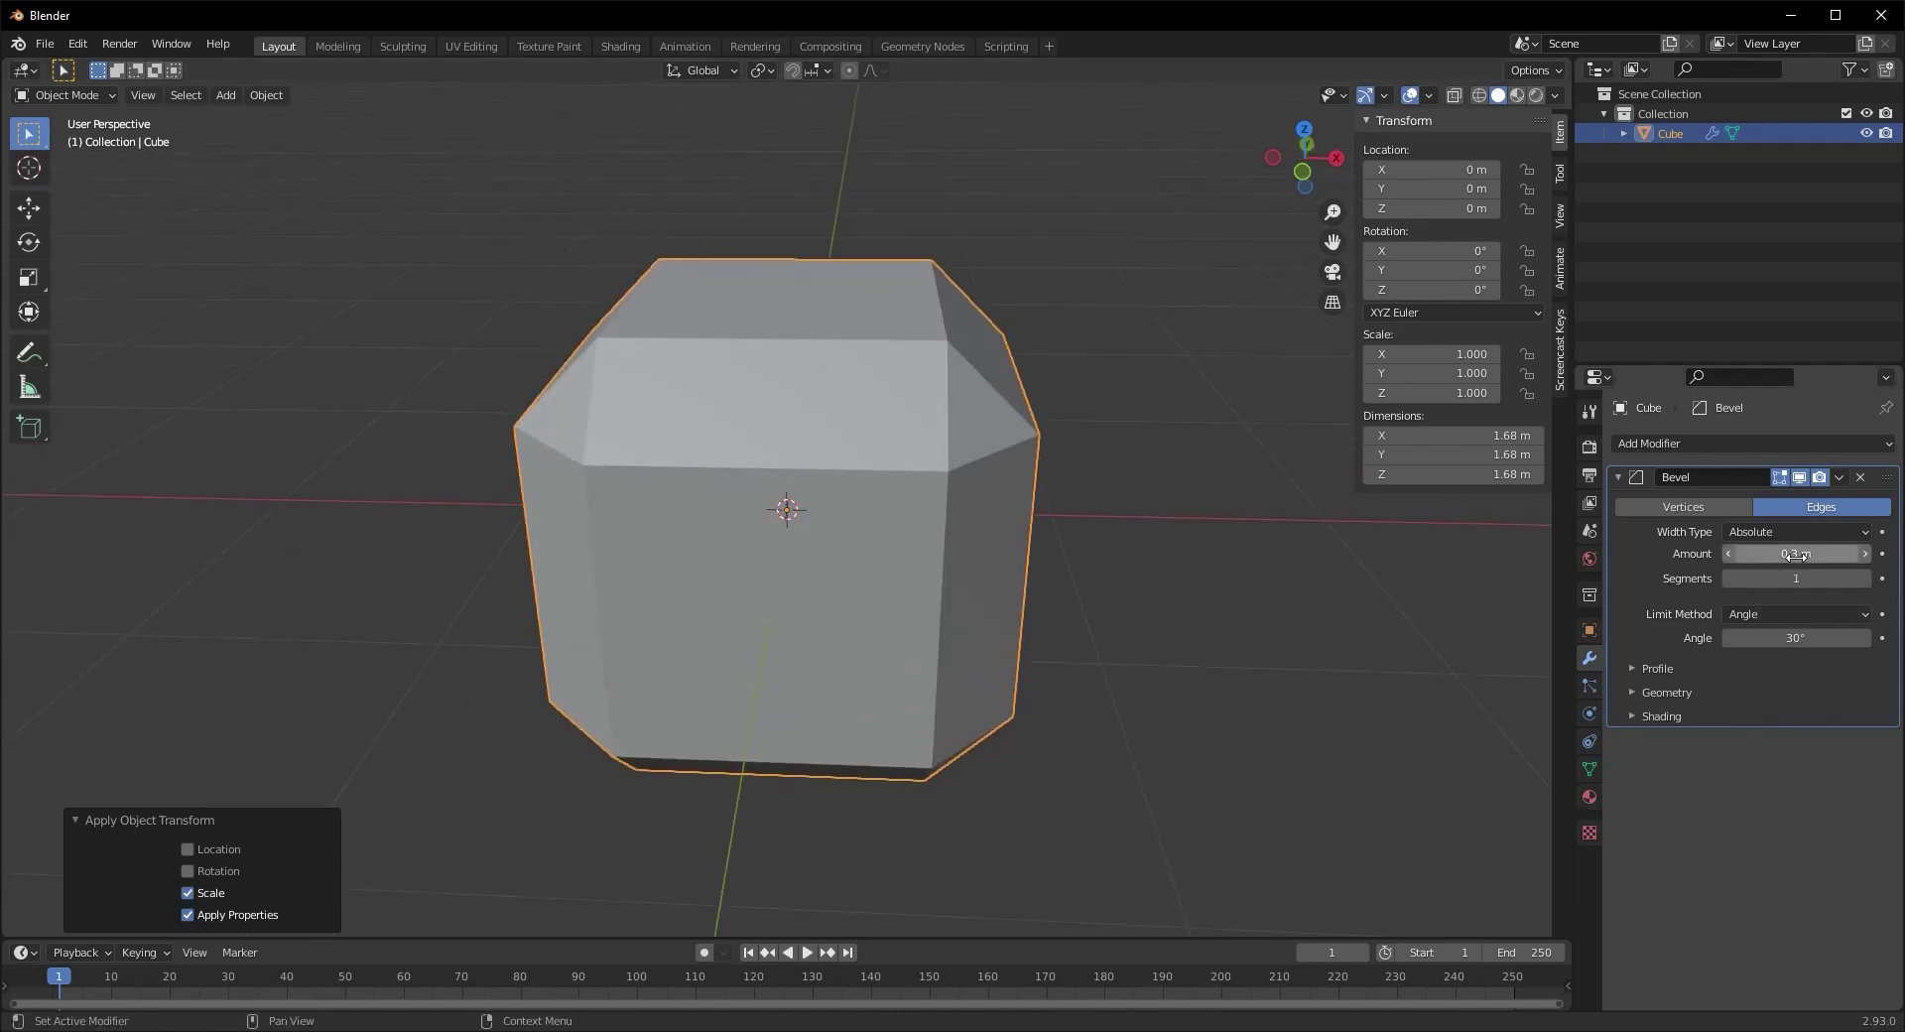
Set the bevel amount to 0.23 m and the width type back to Offset
mouse_move(1797, 556)
mouse_down()
mouse_move(1766, 556)
mouse_move(1798, 553)
mouse_up()
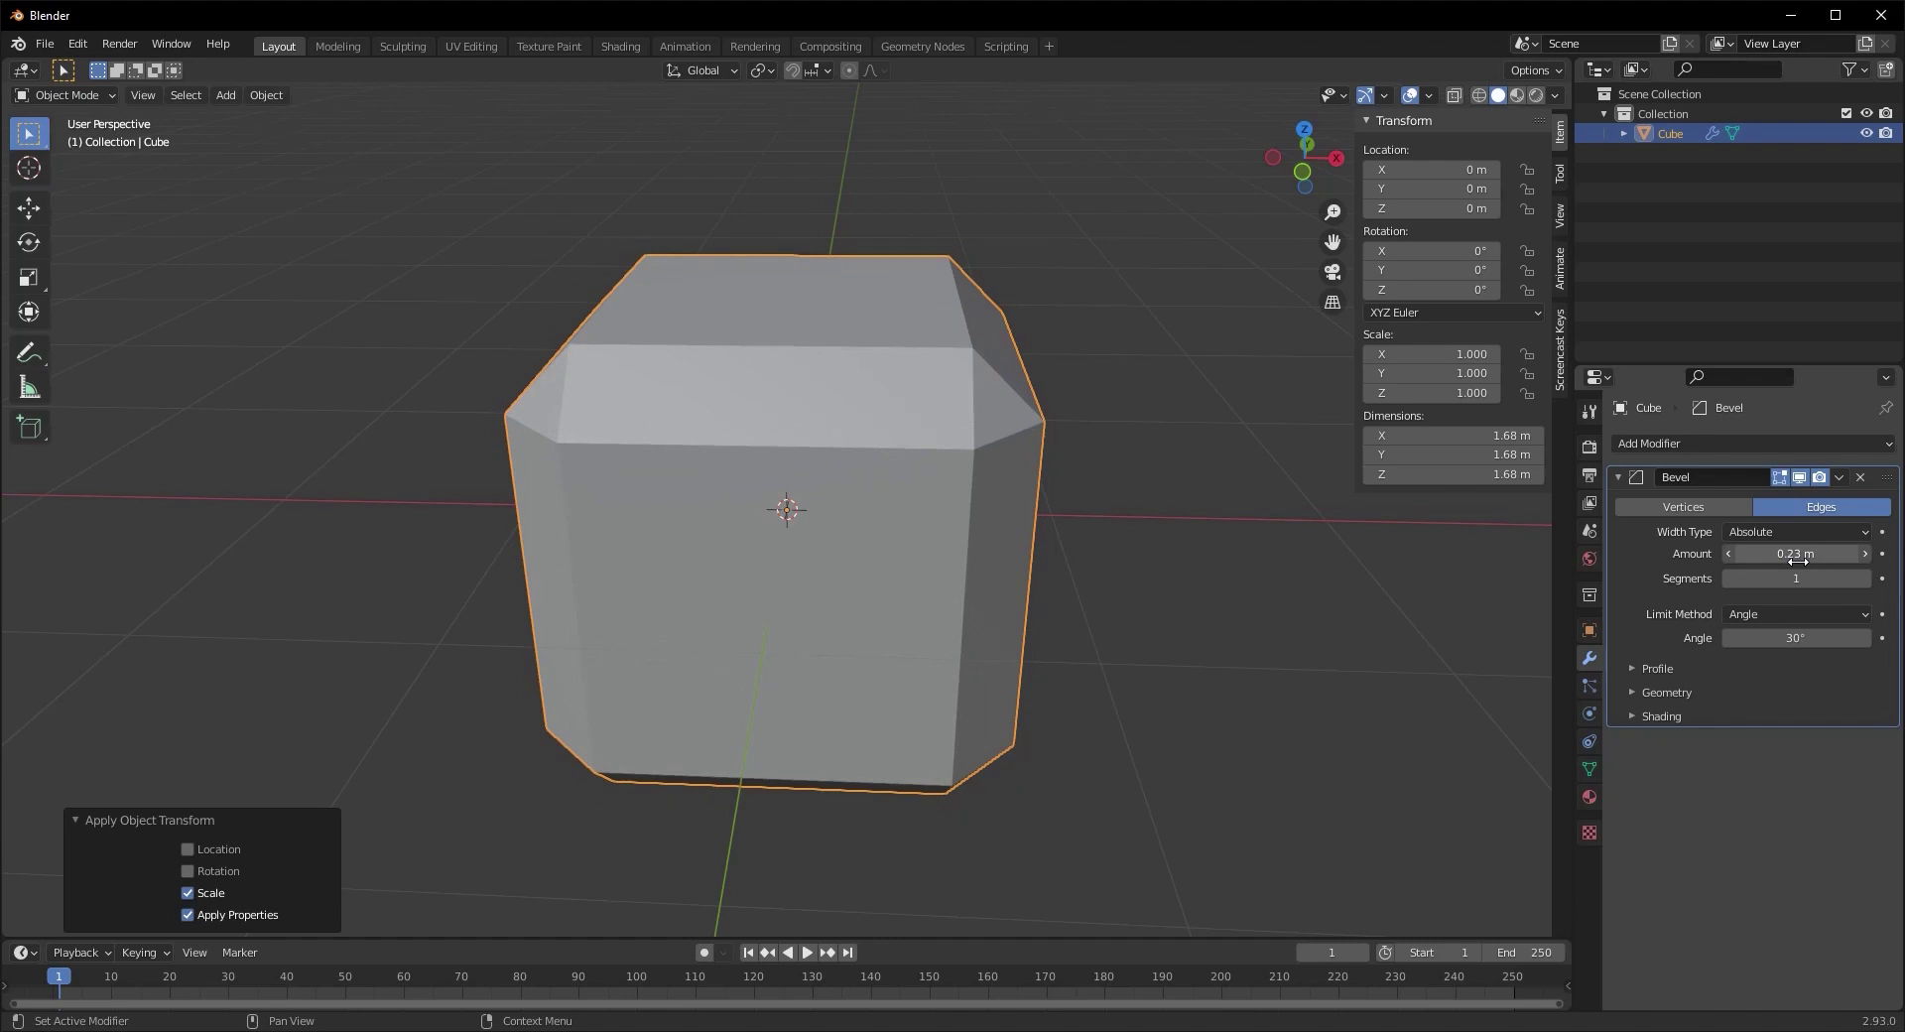
click(1804, 530)
click(1795, 546)
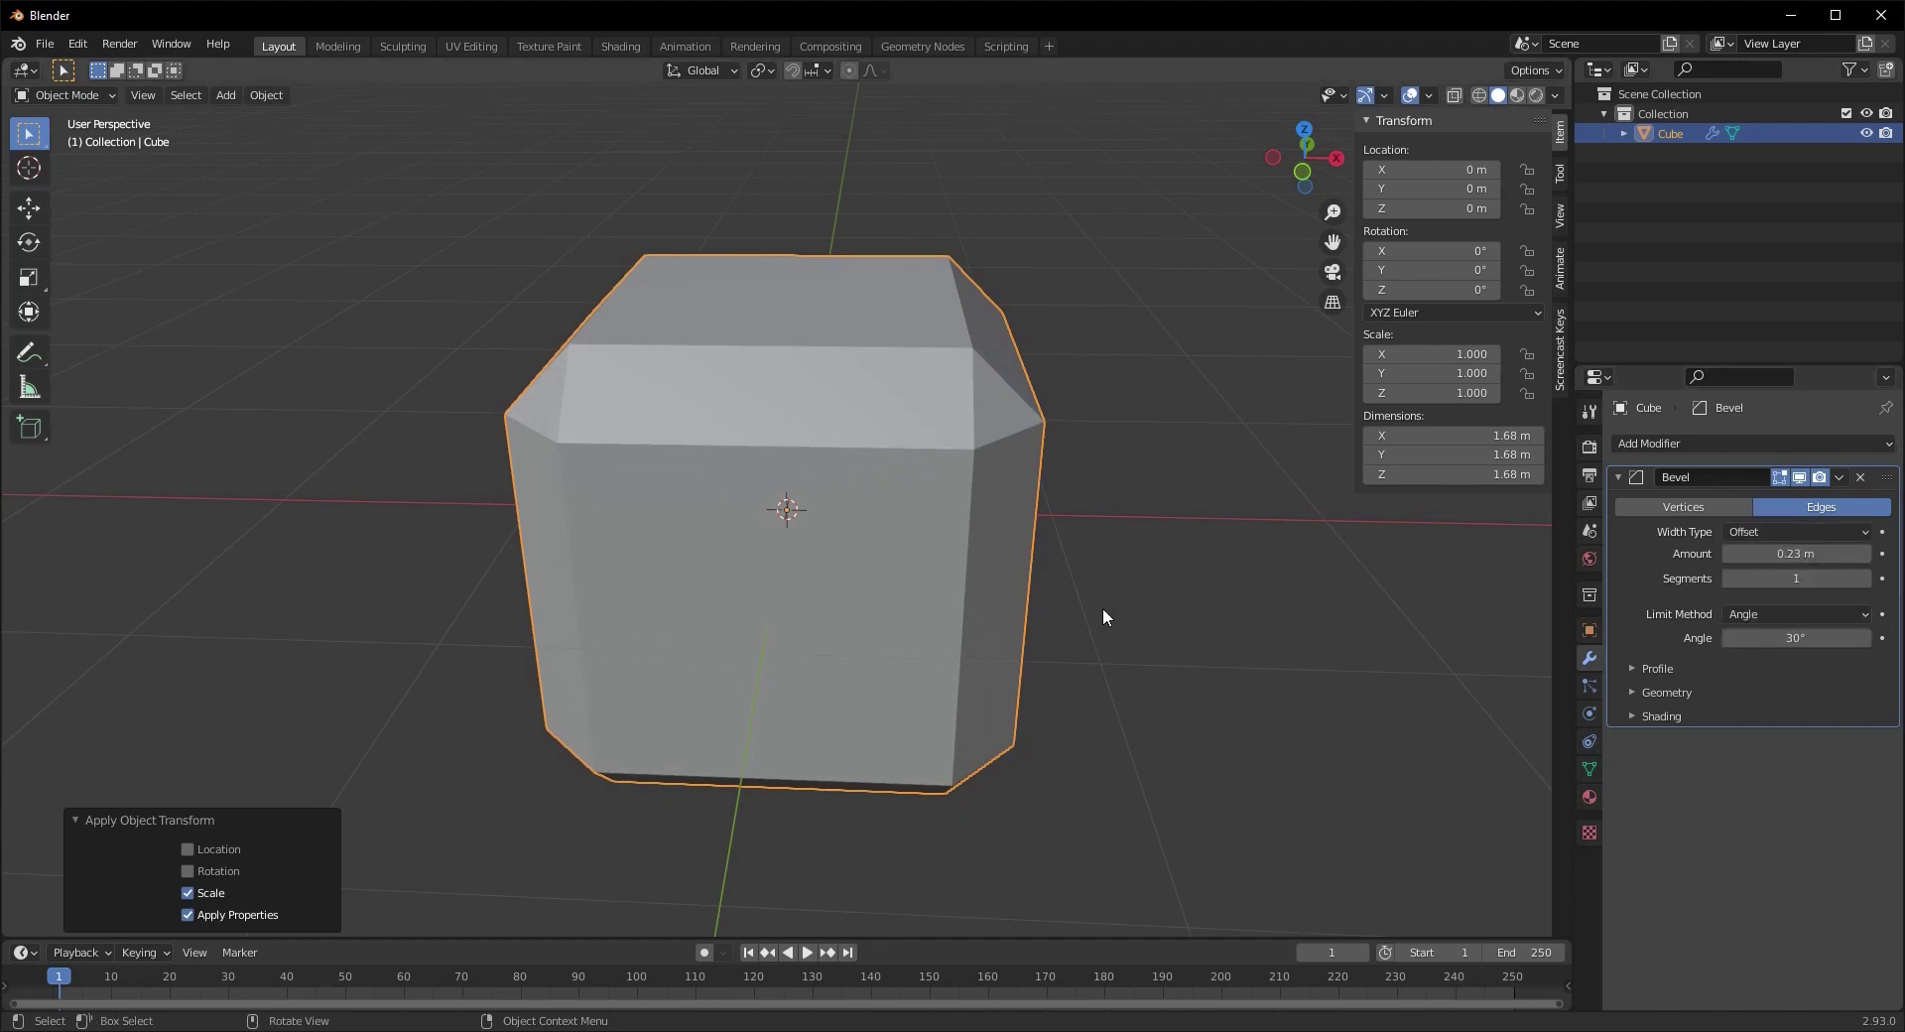
mouse_move(990, 575)
middle_down()
mouse_move(972, 569)
mouse_move(980, 591)
middle_up()
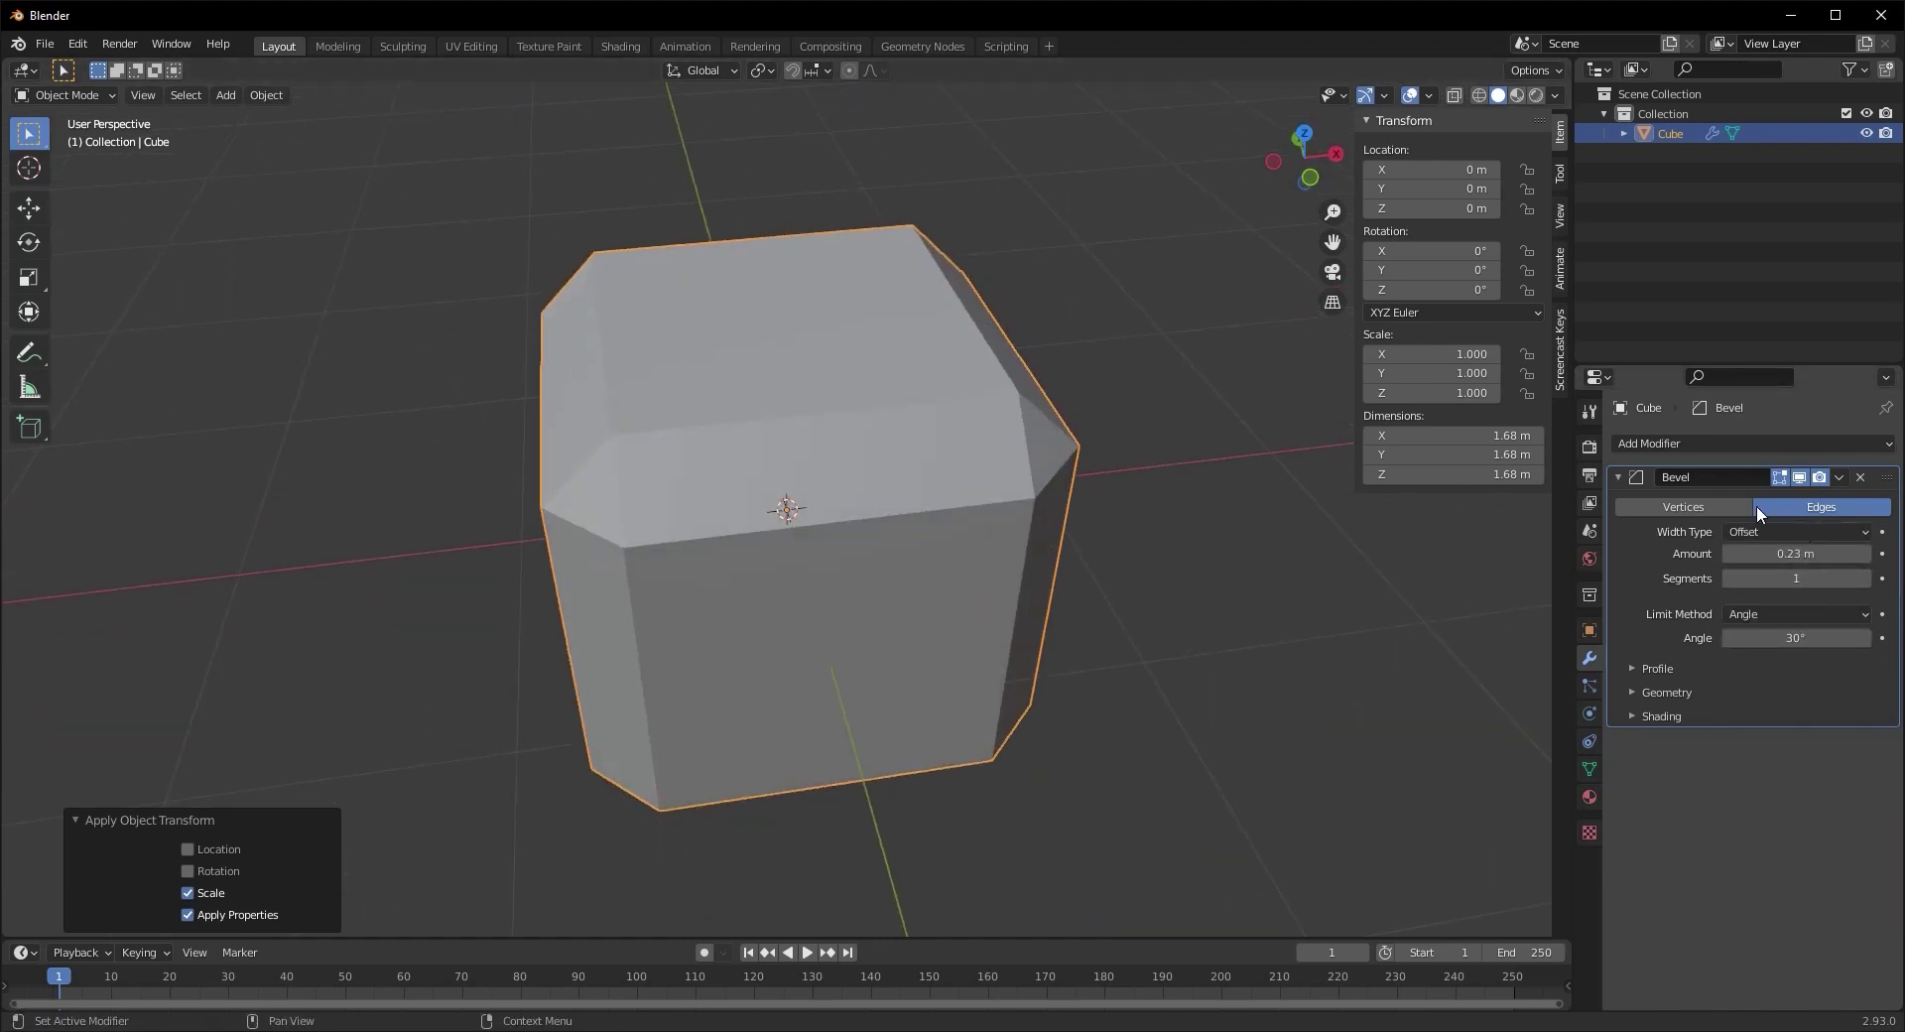
Keep the bevel width type at Offset and set the bevel amount to 0.15 m
click(1768, 533)
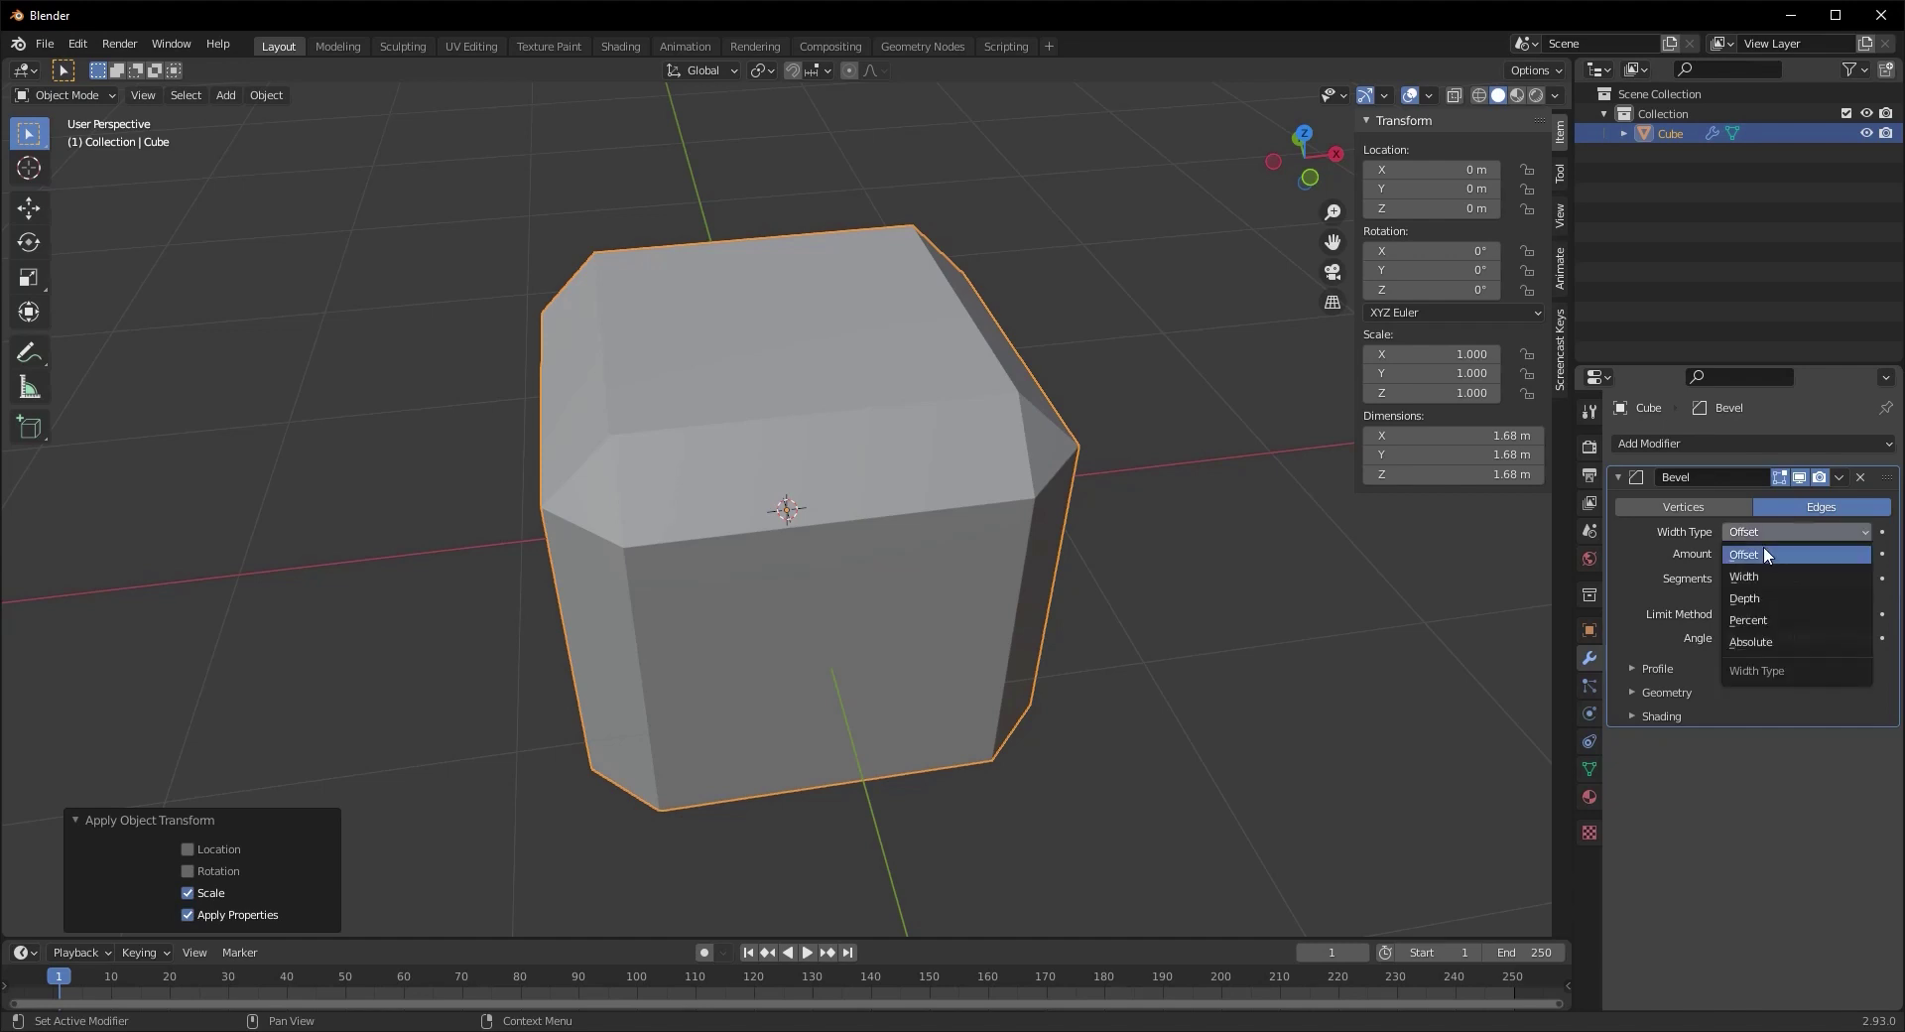
click(1763, 550)
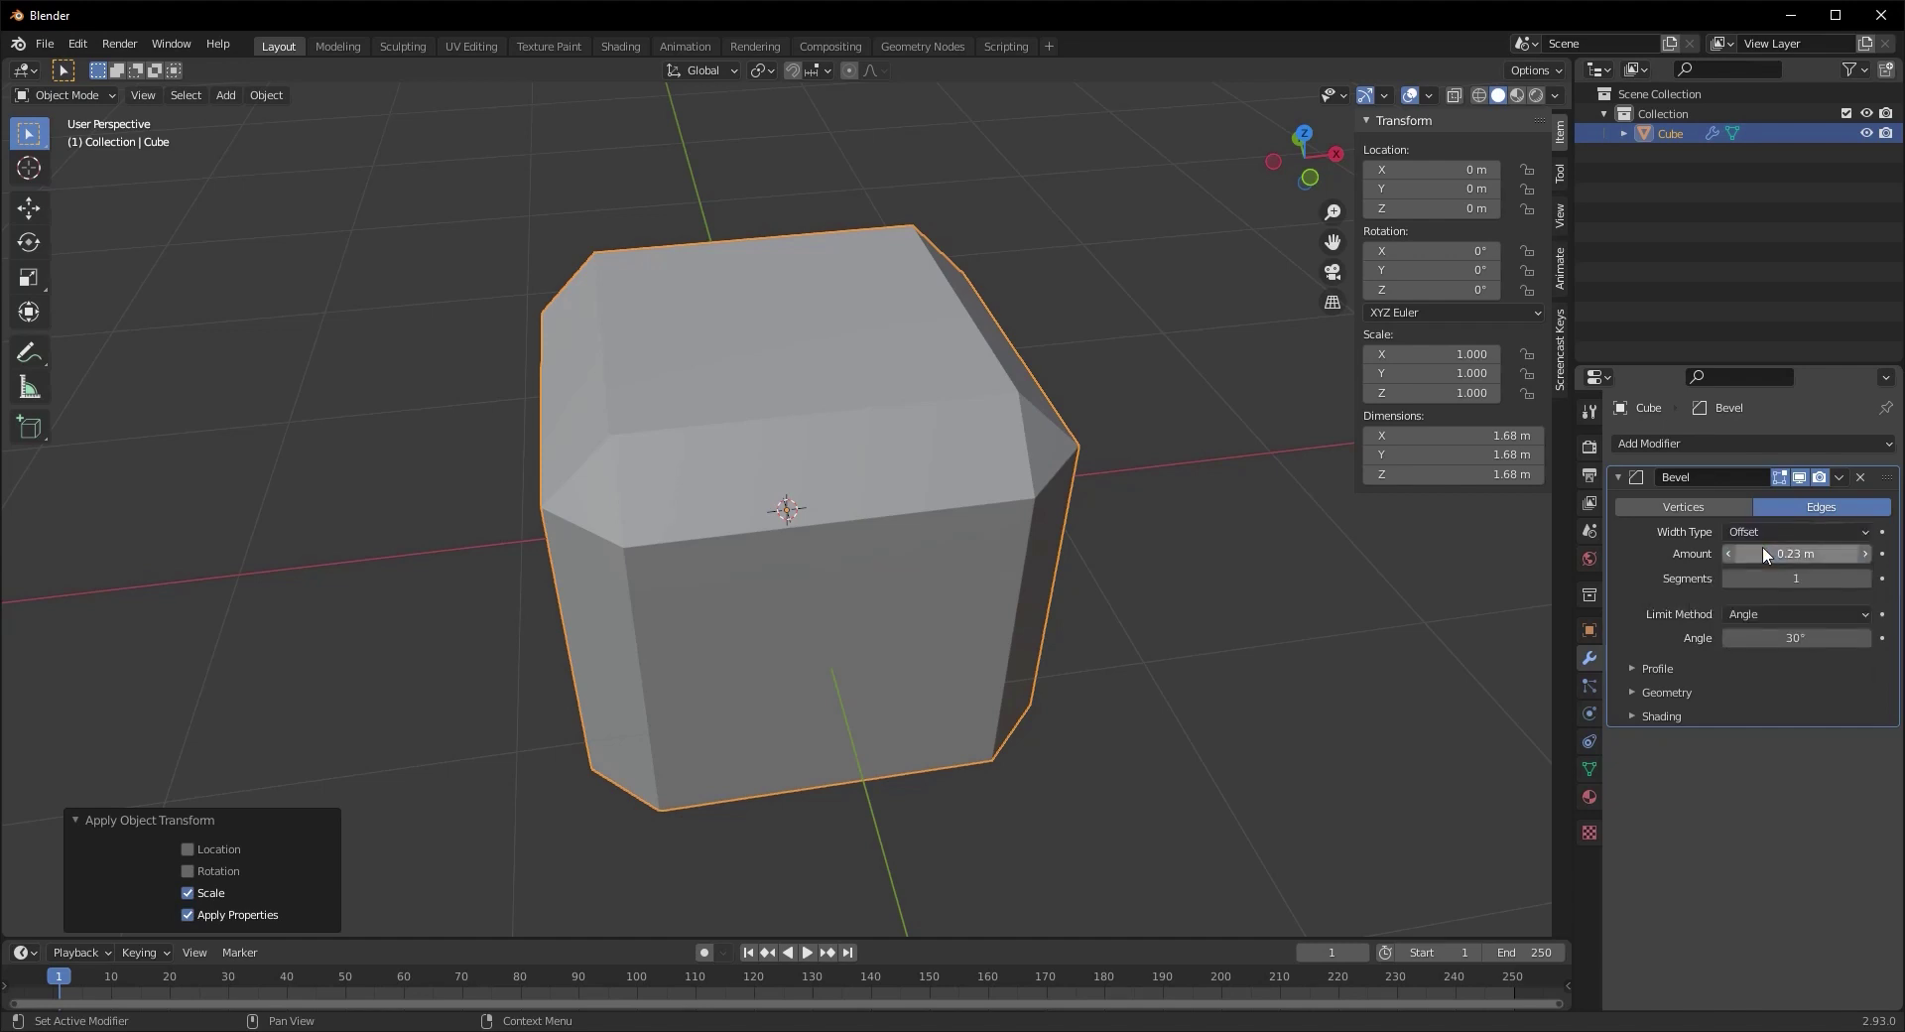
middle_drag(1002, 640, 888, 619)
scroll(879, 609, up, 1)
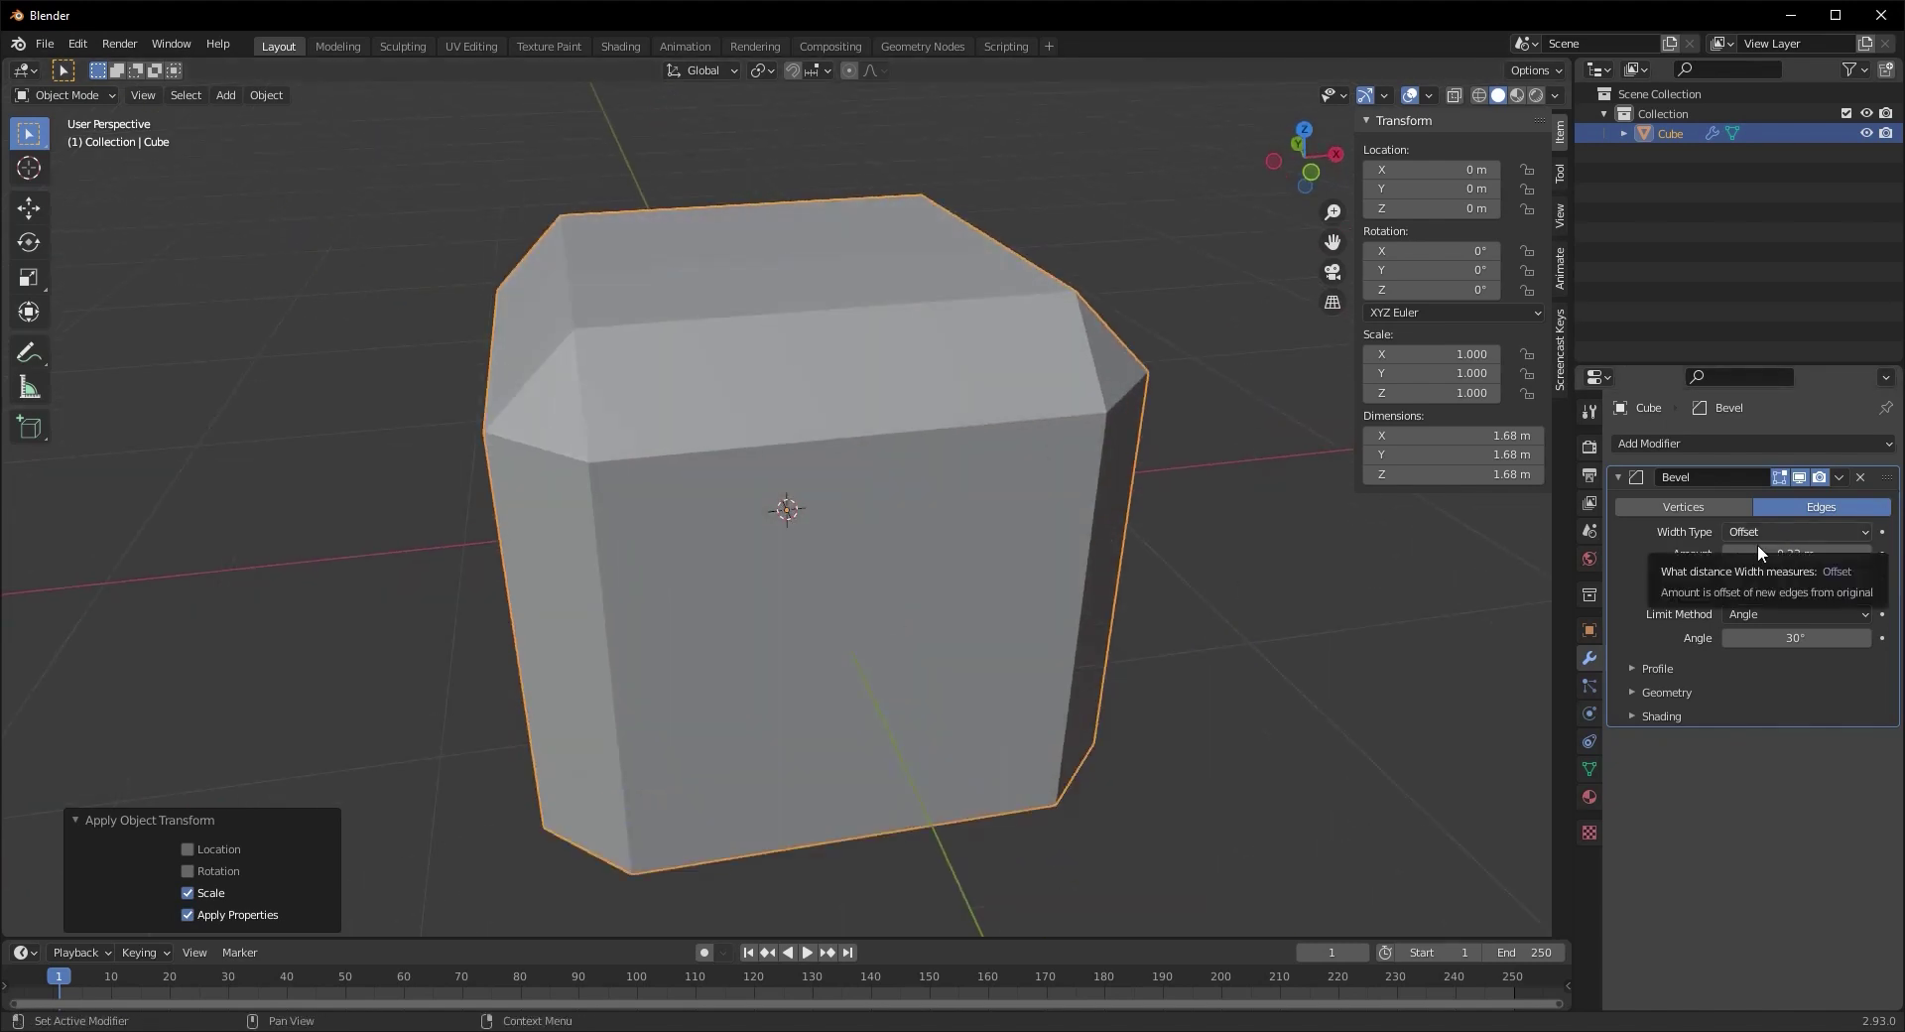
middle_drag(1105, 503, 1039, 492)
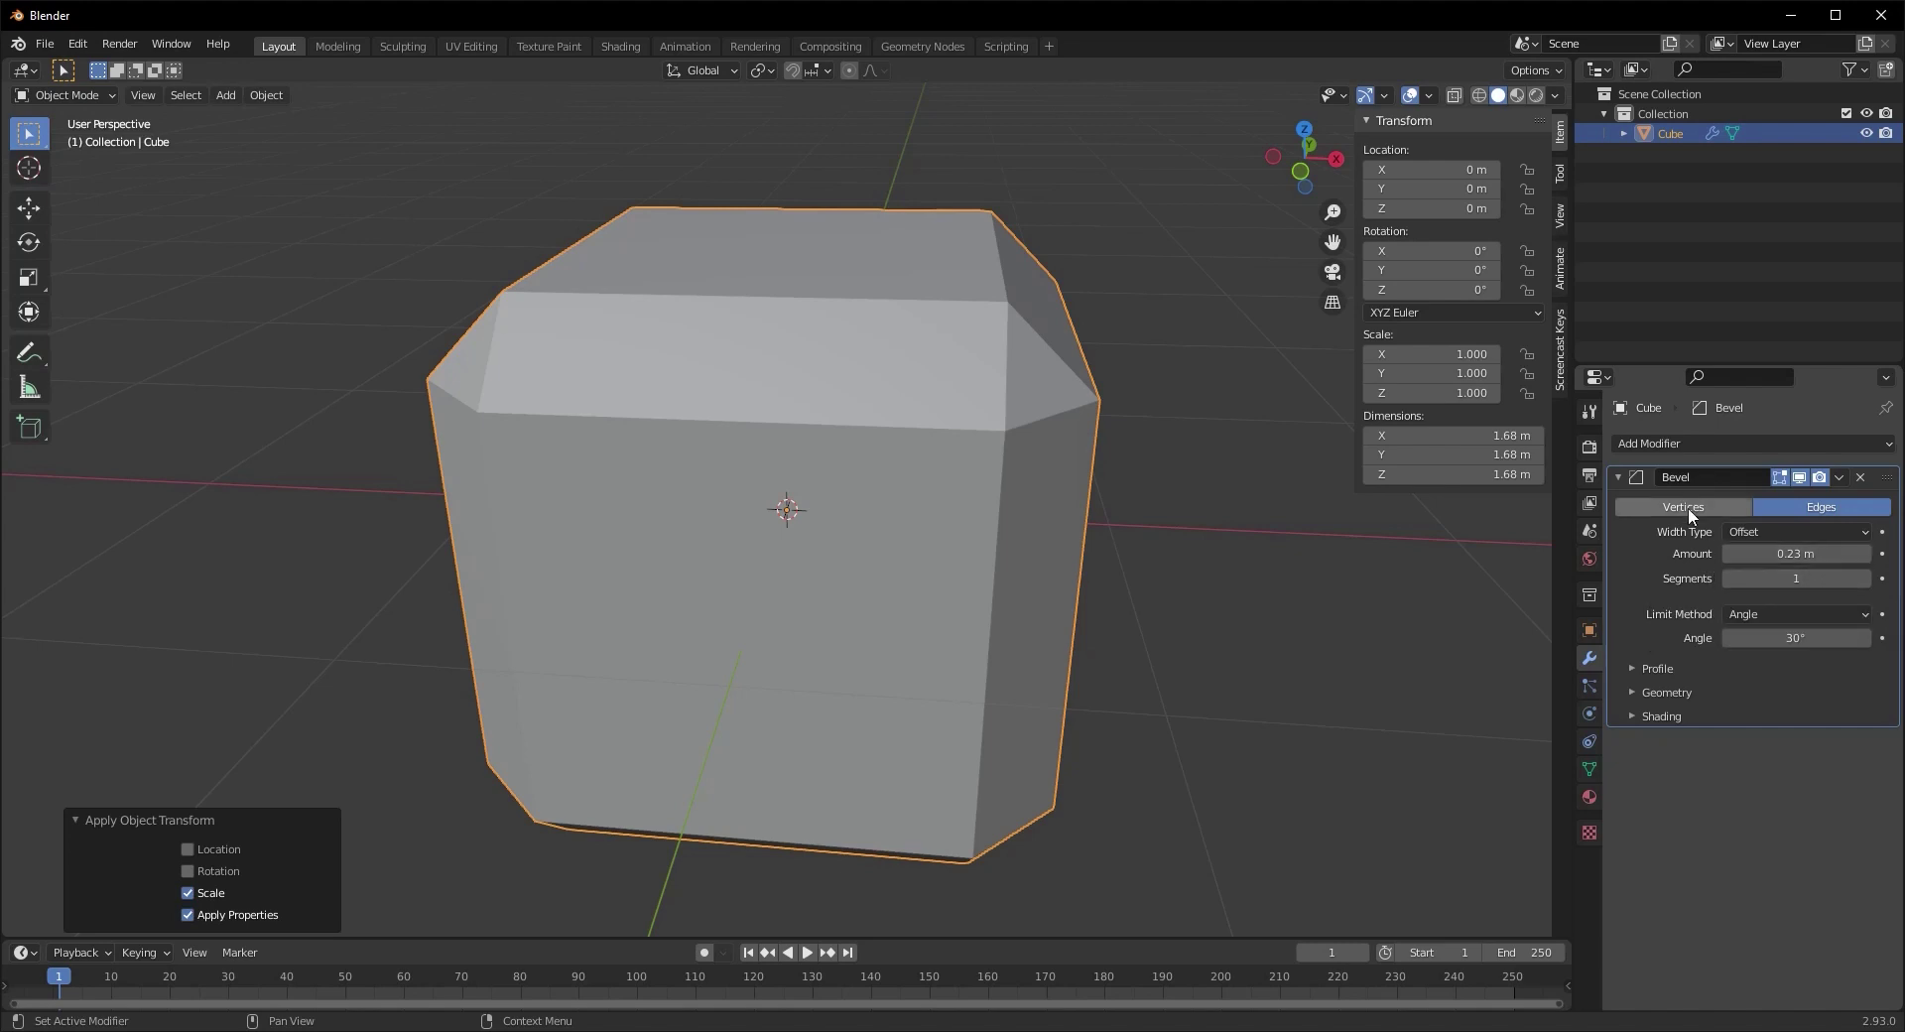
drag(1776, 554, 1777, 554)
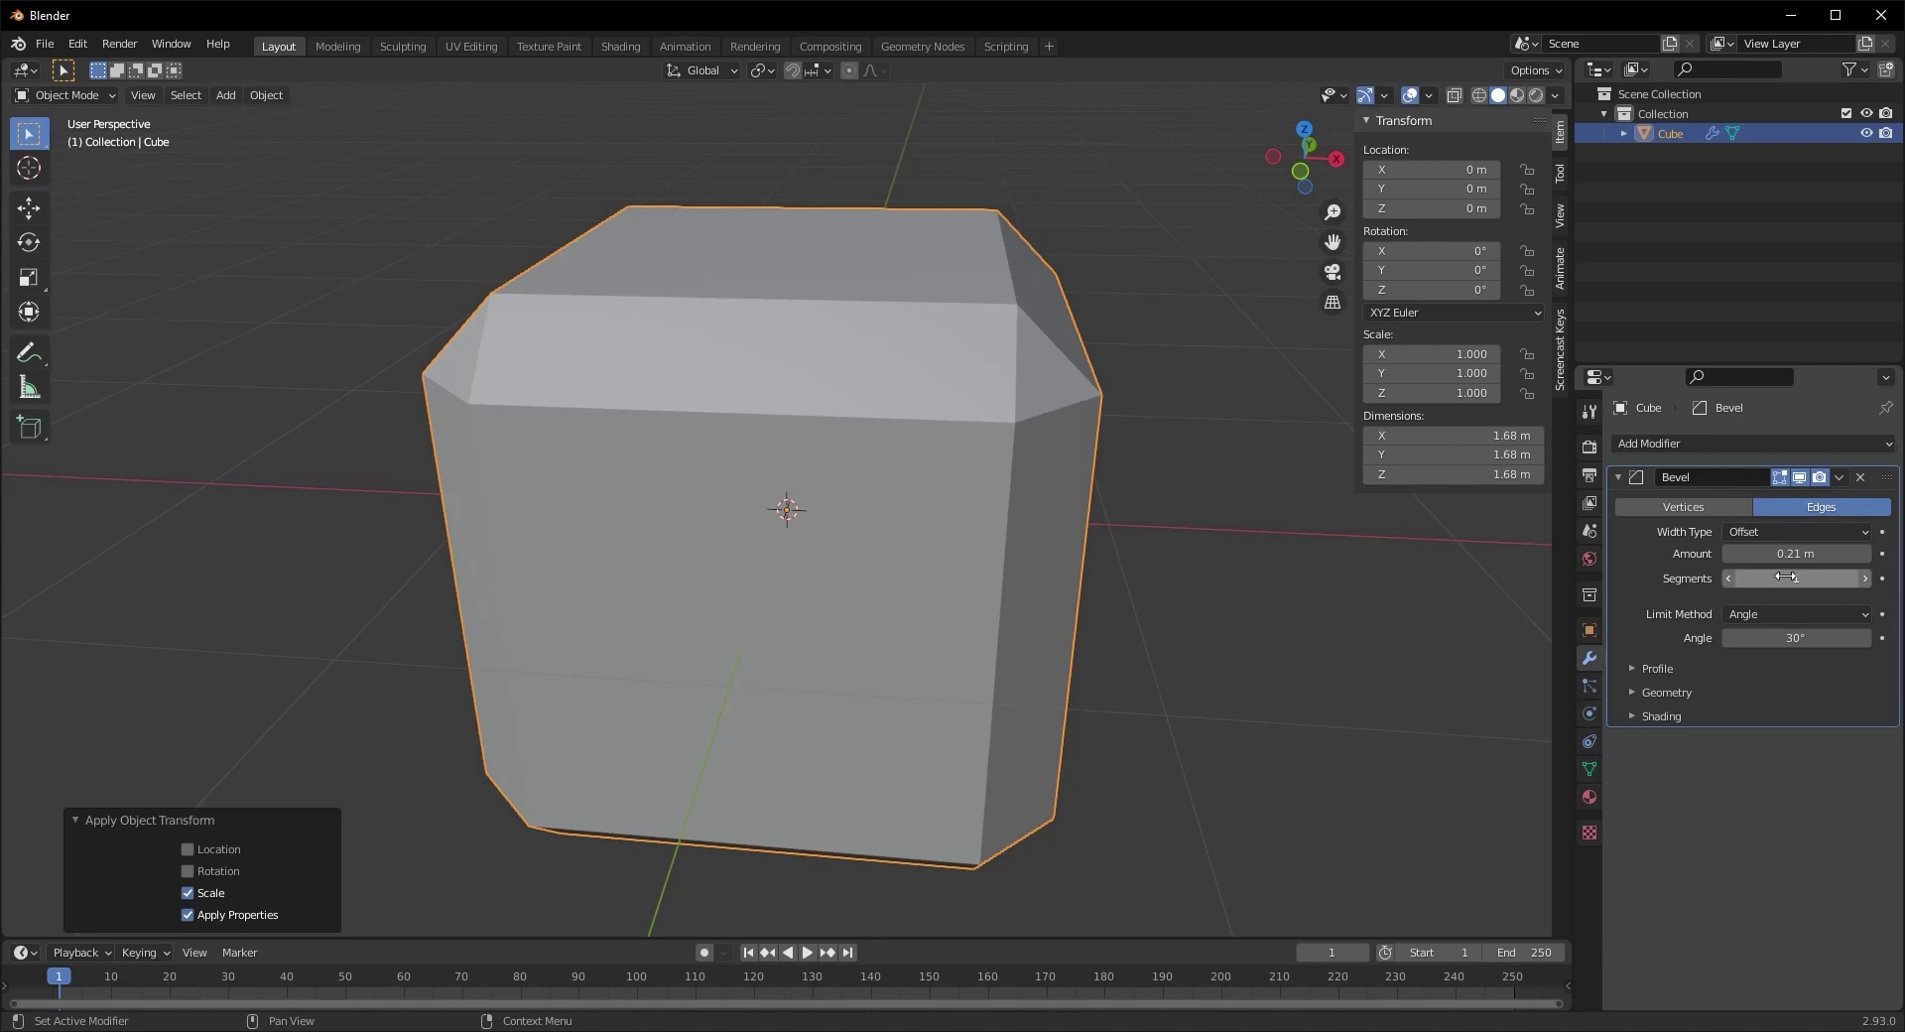
drag(1776, 554, 1777, 592)
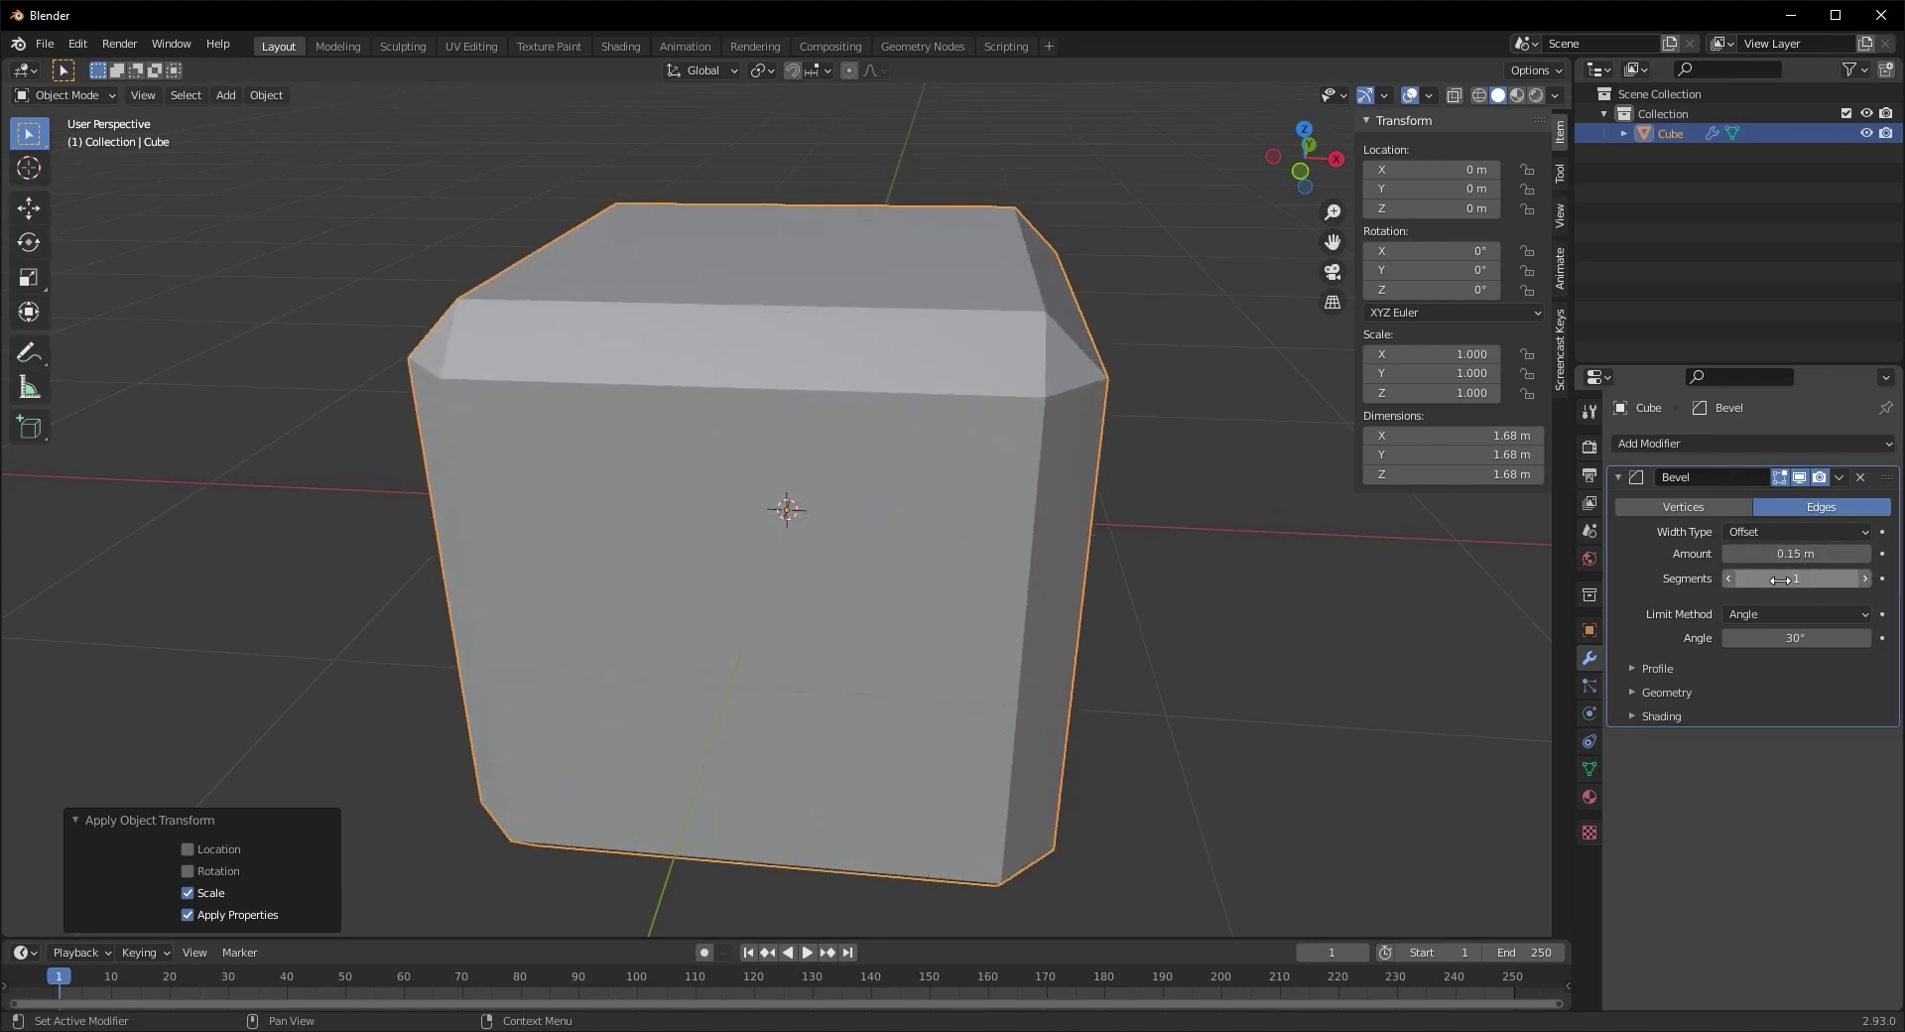
Set the bevel segments to 6 and inspect the rounded edges of the cube
click(1865, 579)
click(1865, 578)
click(1865, 578)
click(1865, 579)
click(1865, 578)
middle_drag(739, 467, 717, 556)
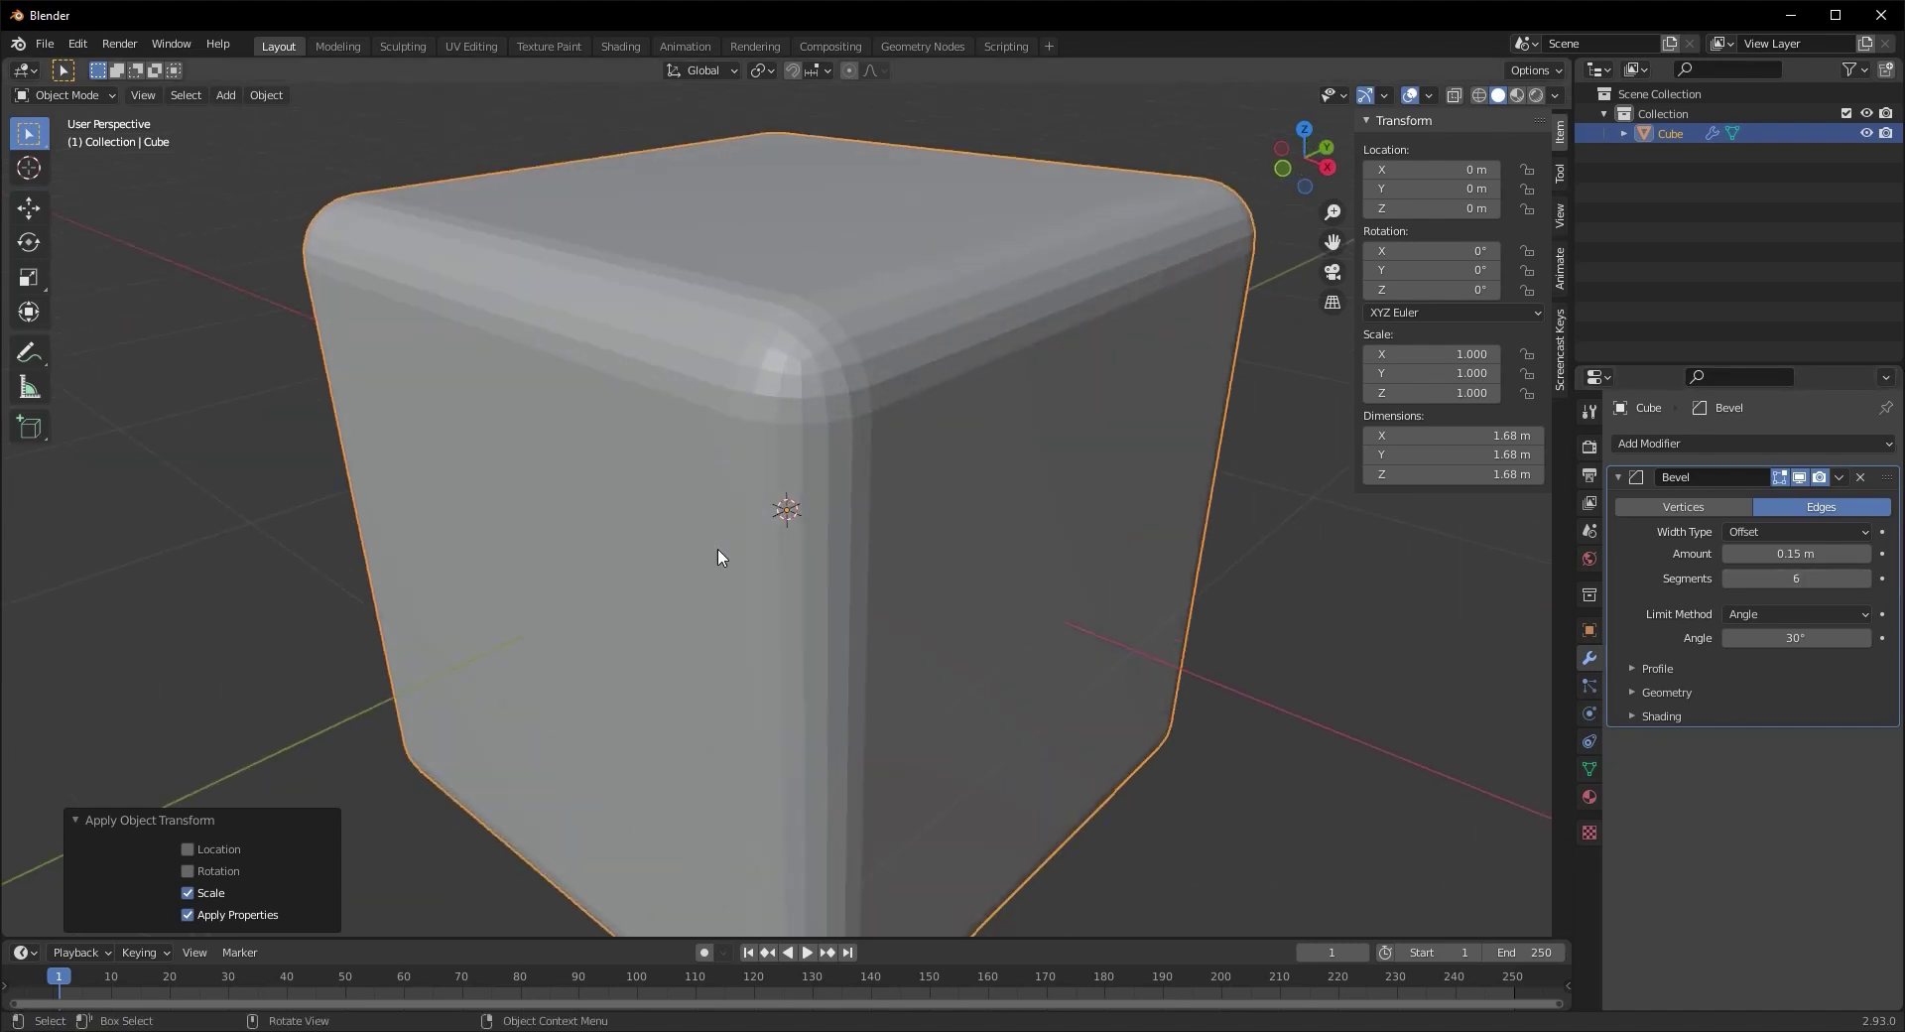
scroll(779, 560, down, 5)
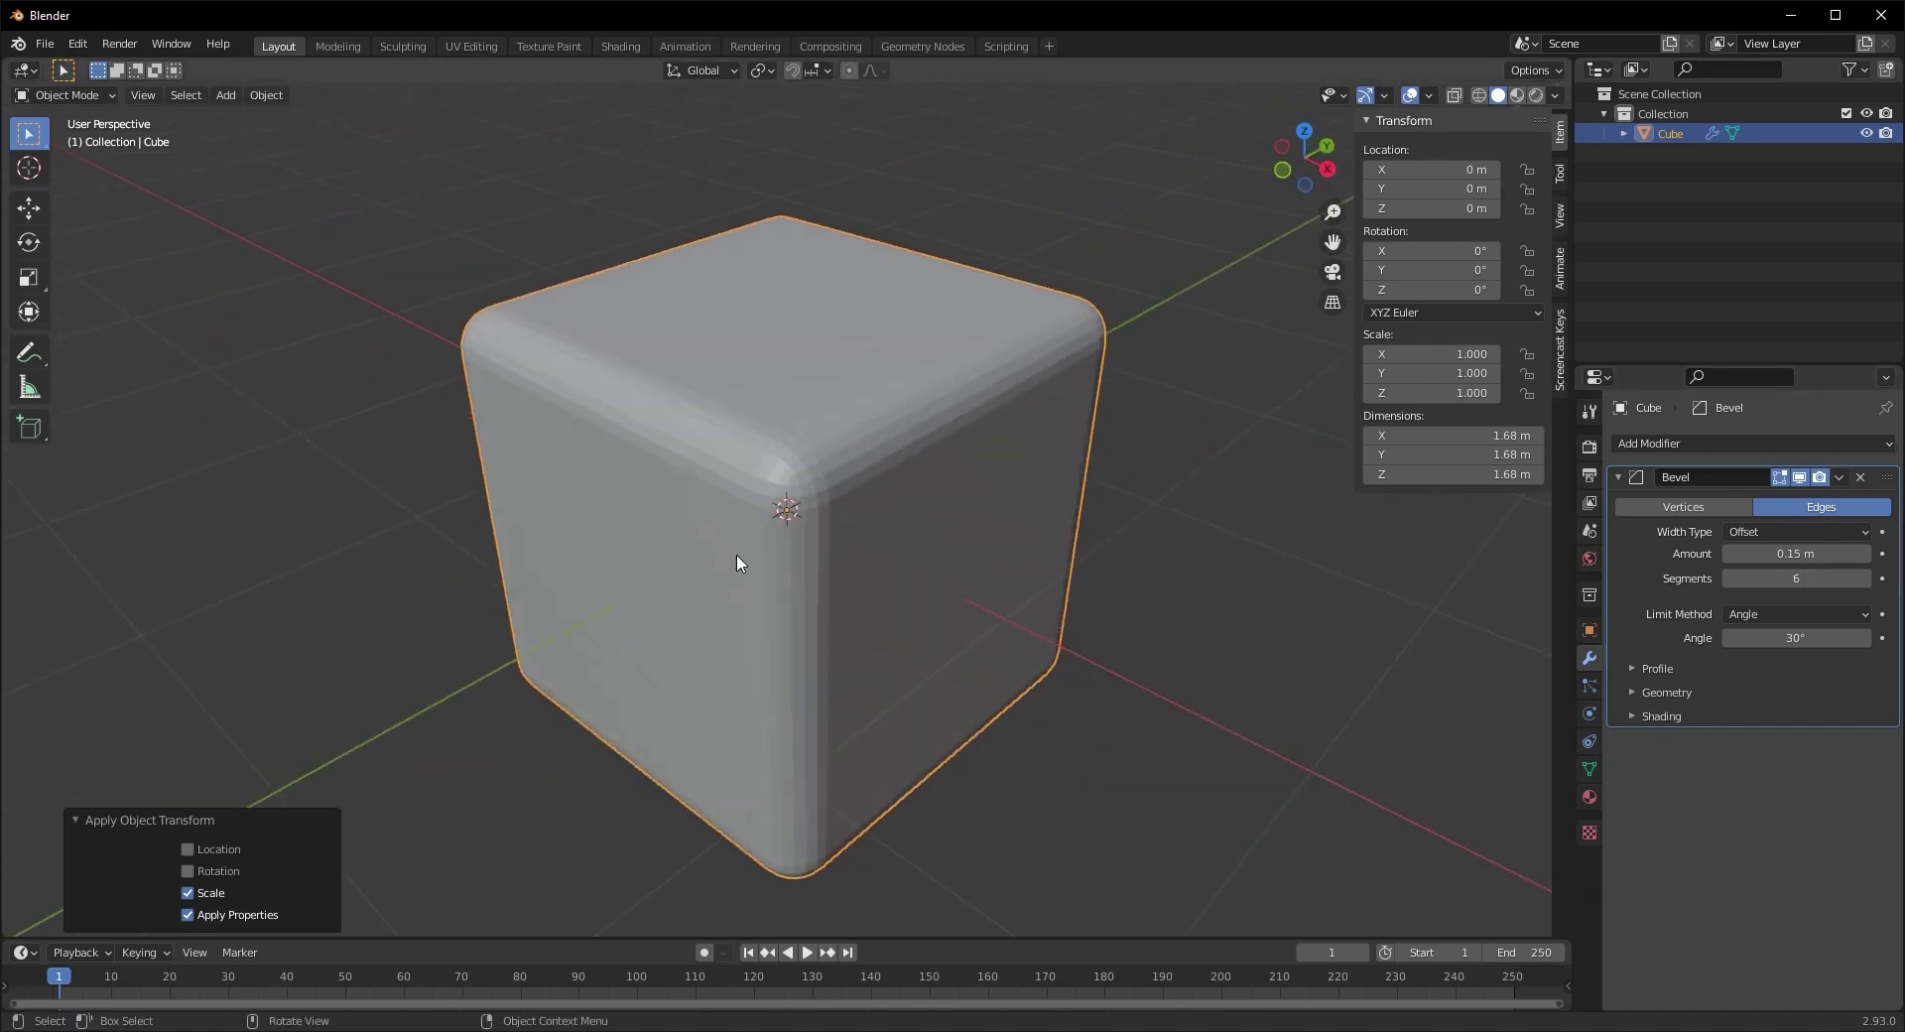
Set the bevel limit method to None, inspect the cube, and set the method back to Angle
click(1772, 613)
click(1772, 614)
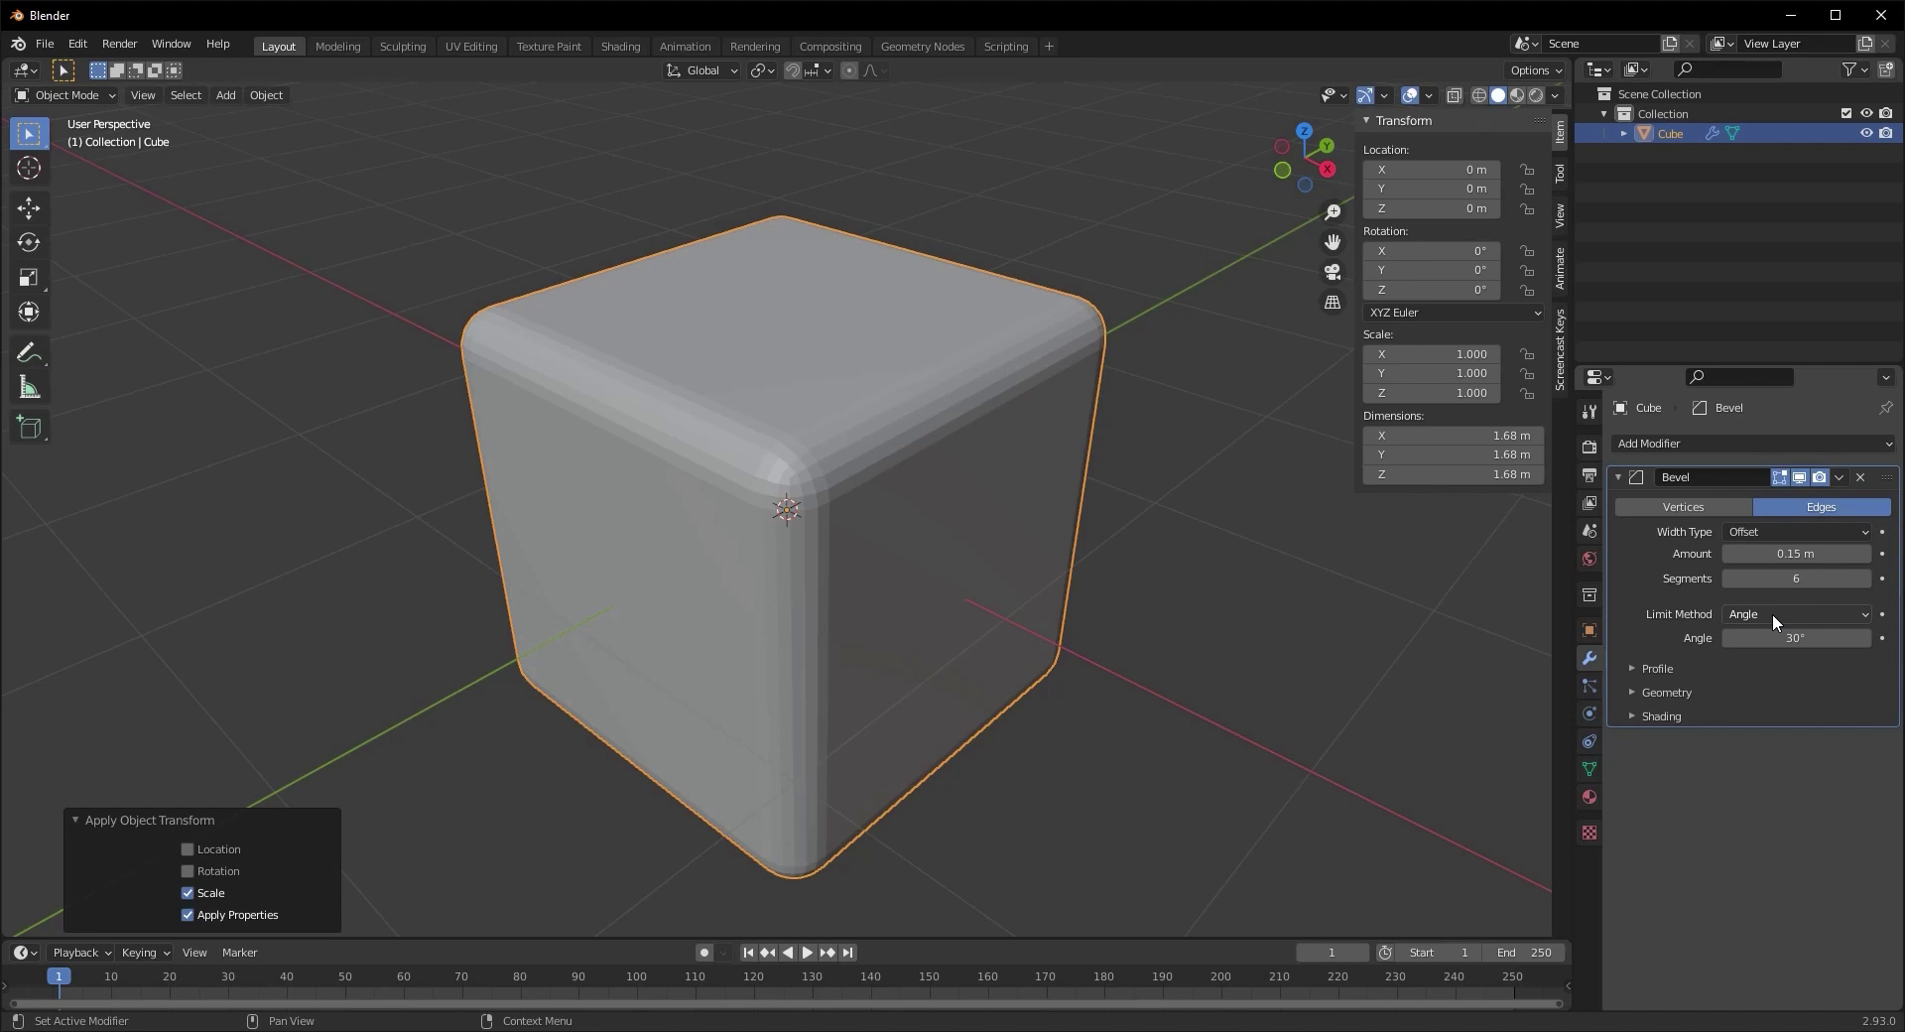
click(1772, 613)
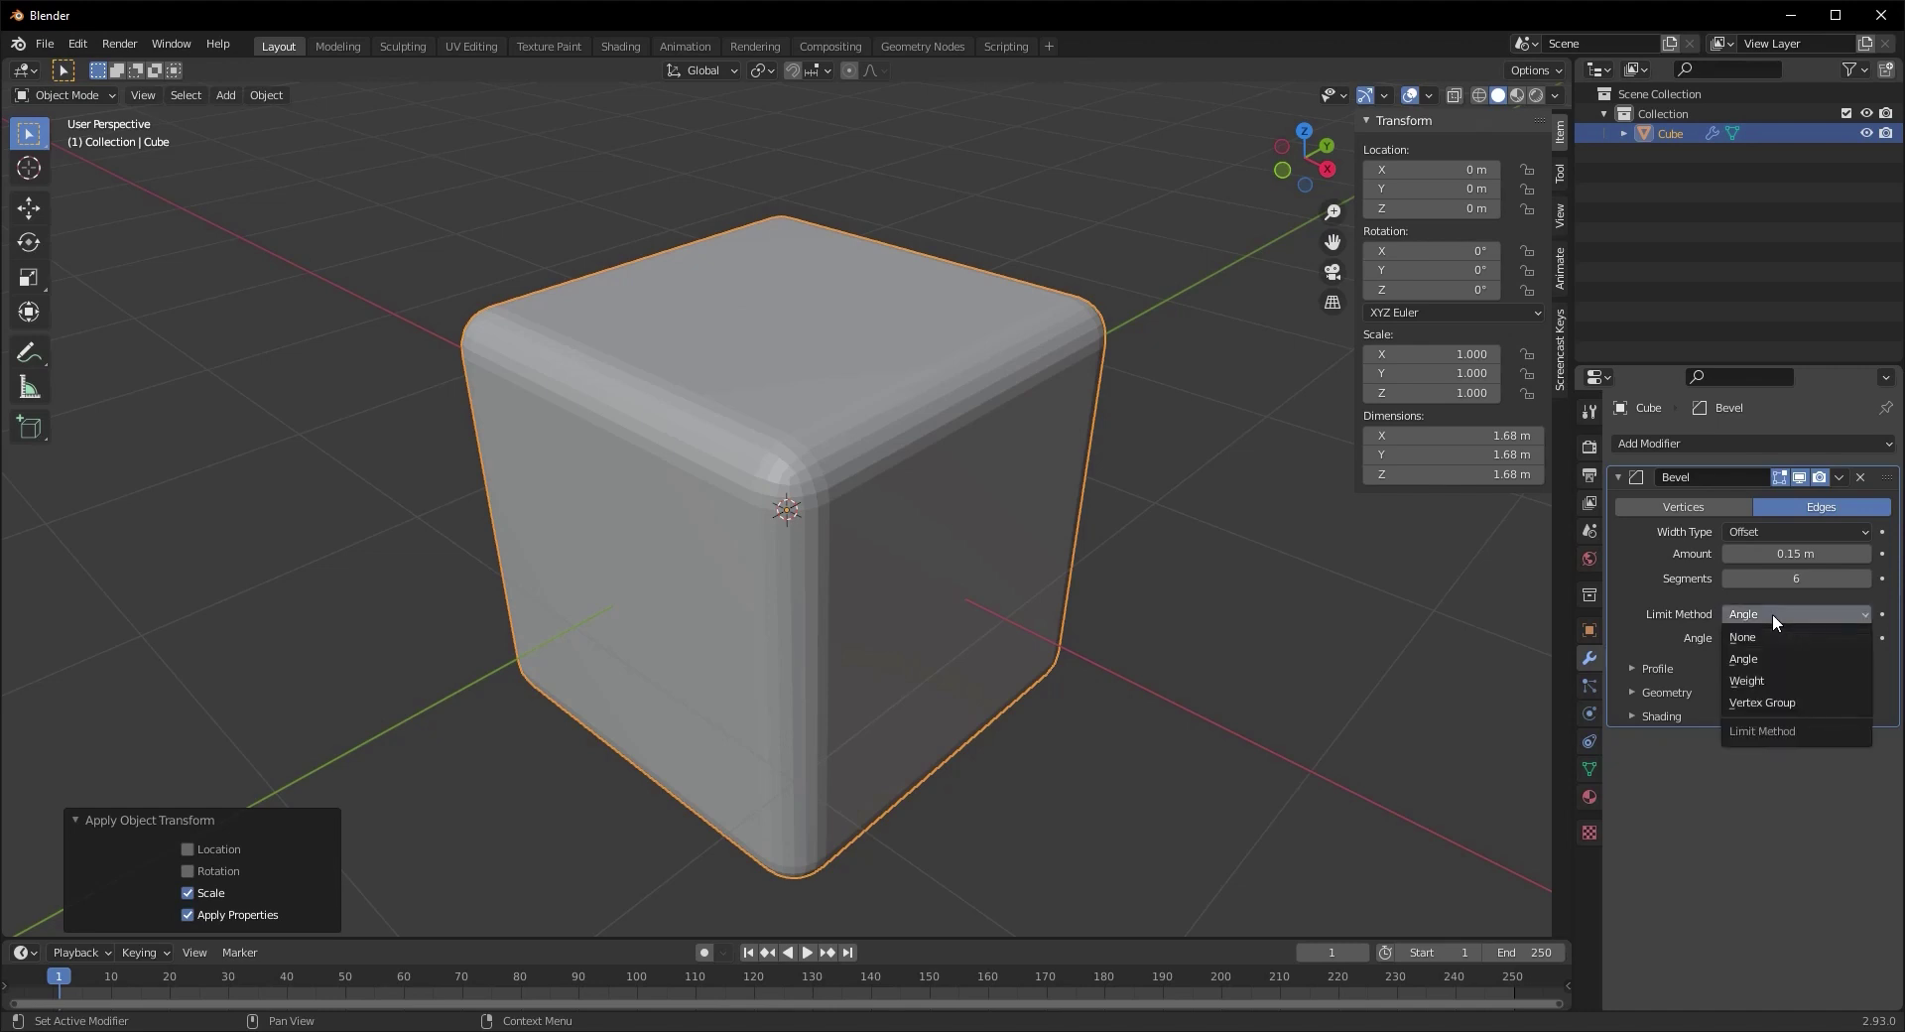
click(1759, 634)
middle_drag(951, 714, 921, 549)
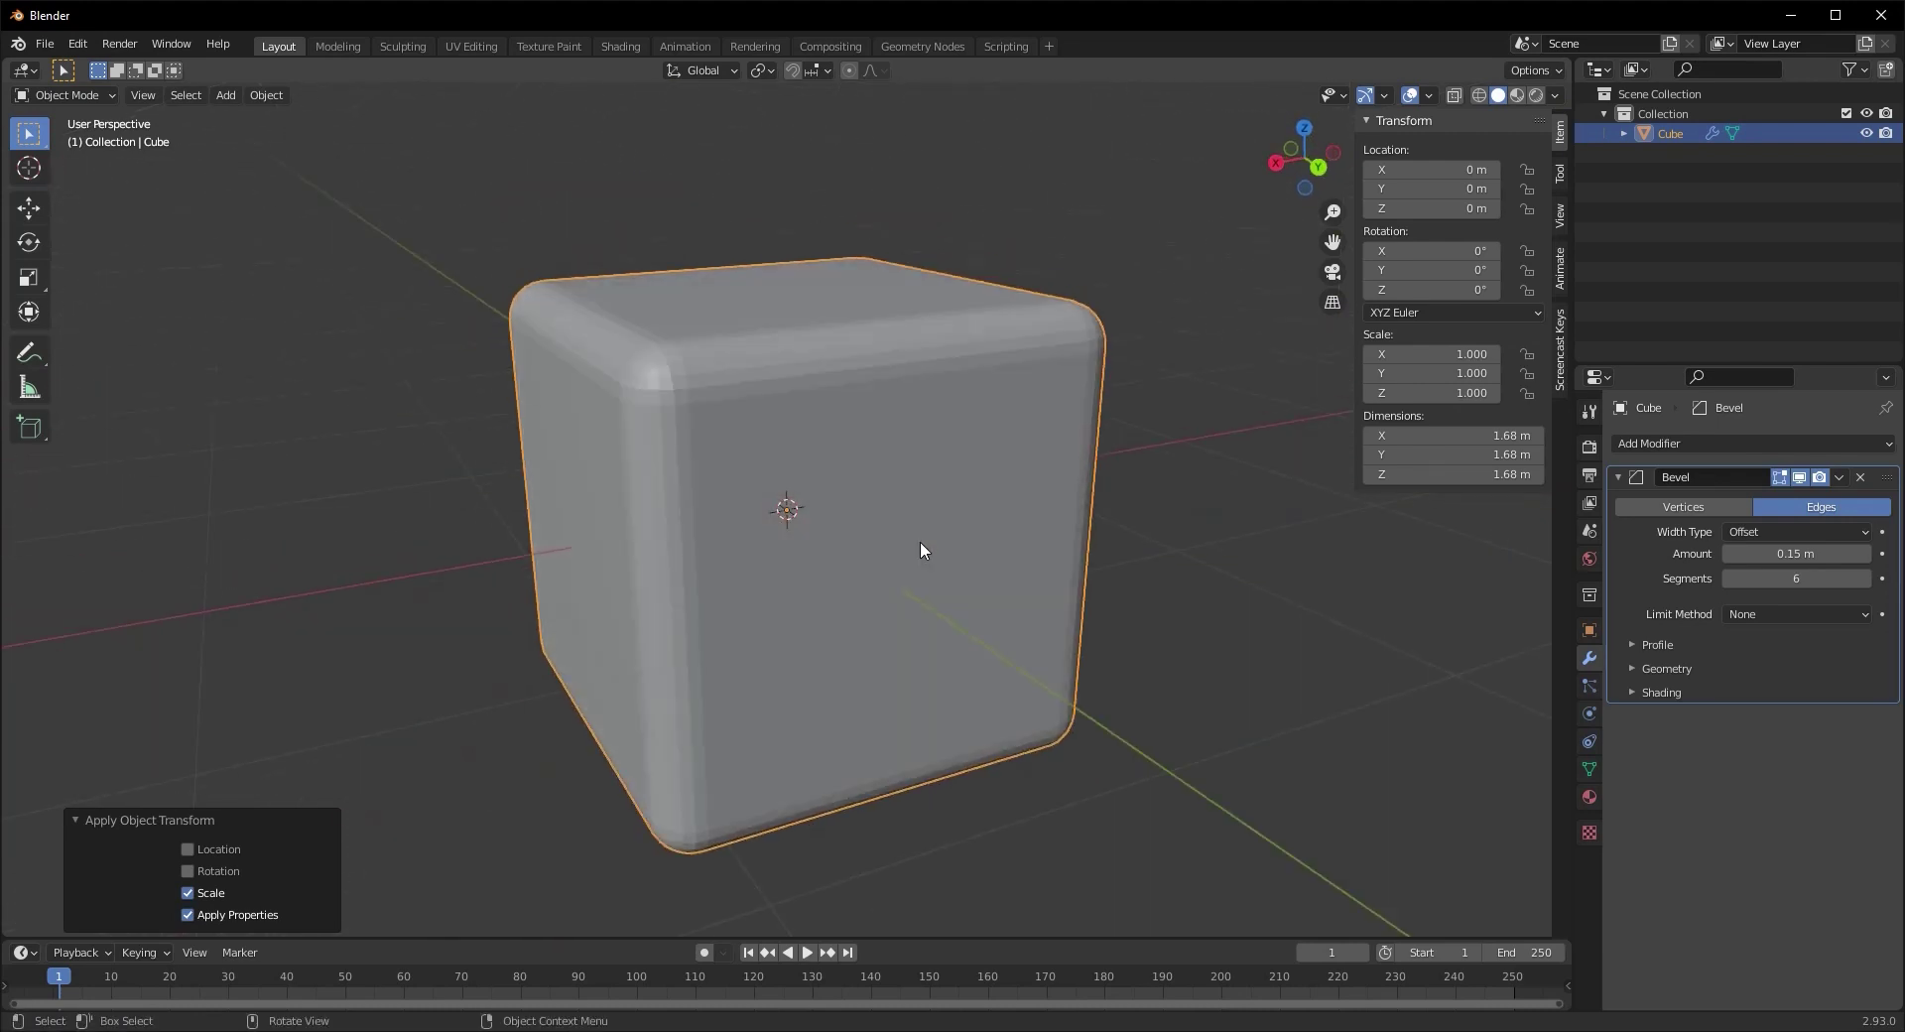
click(1813, 613)
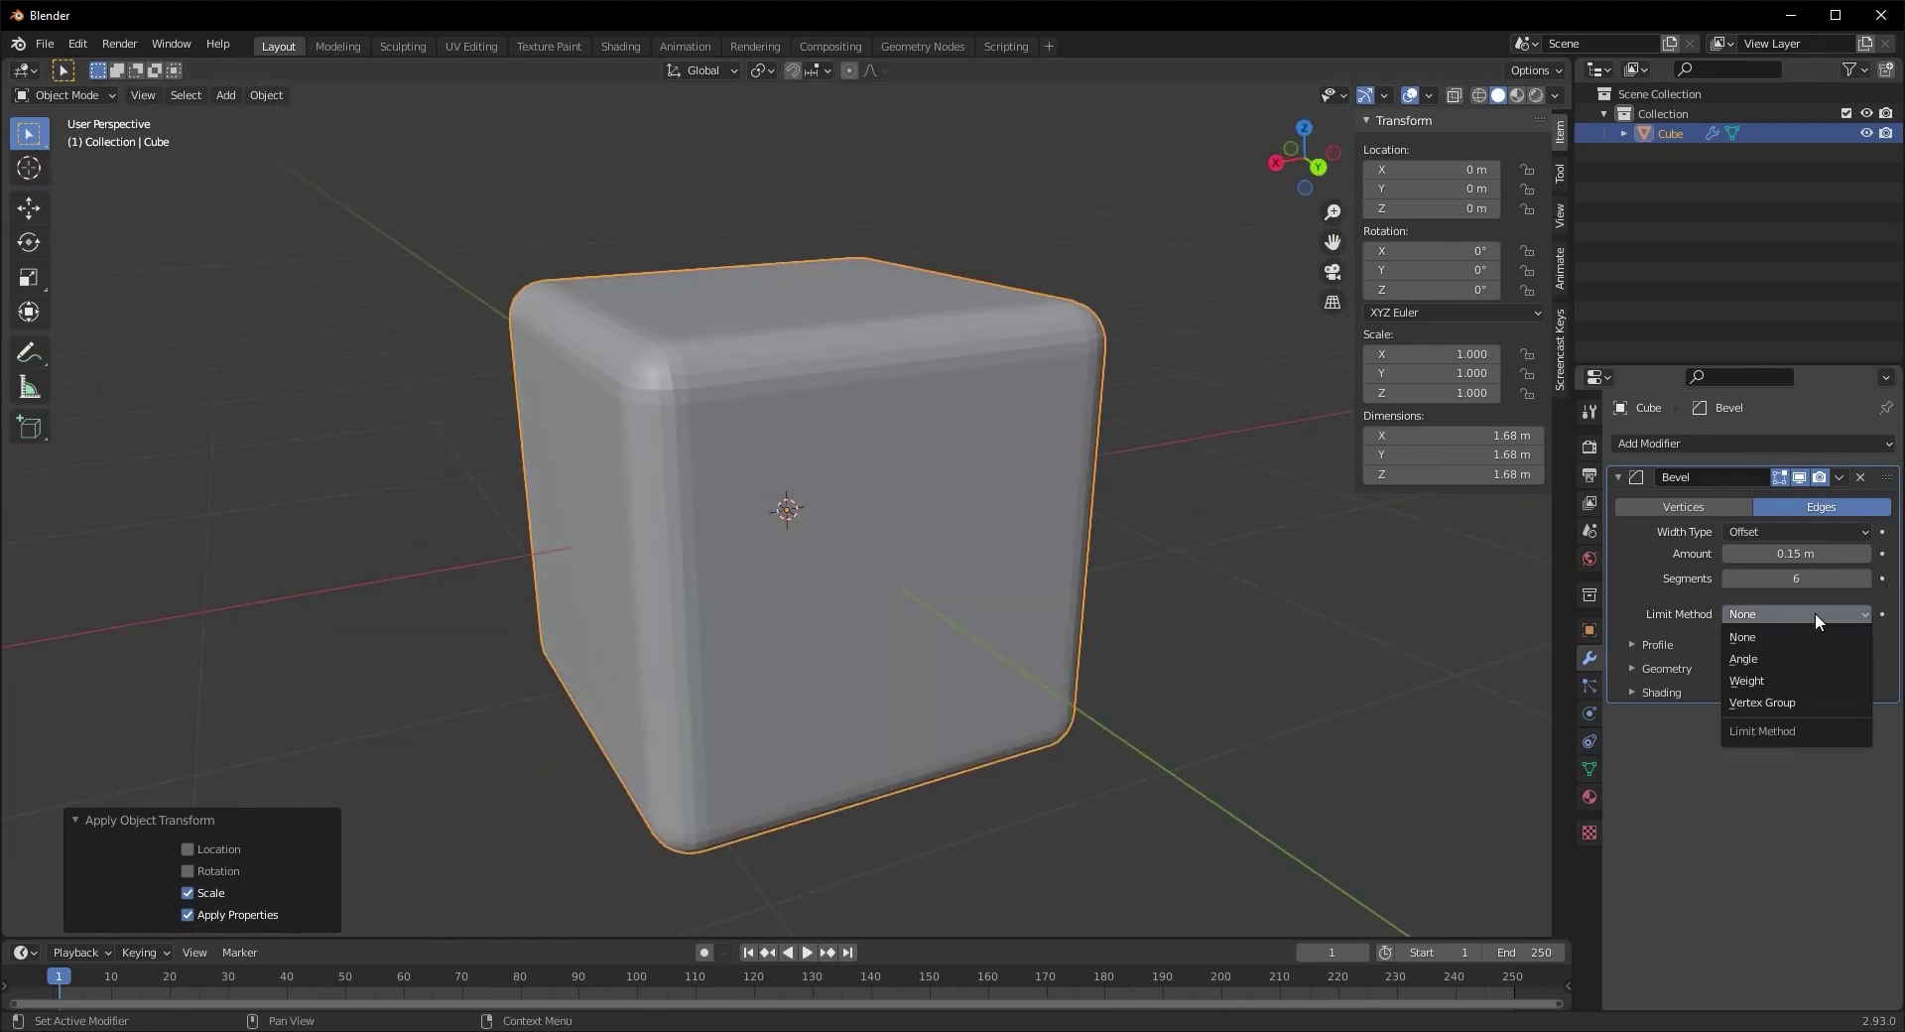
click(1765, 664)
middle_drag(802, 756, 793, 571)
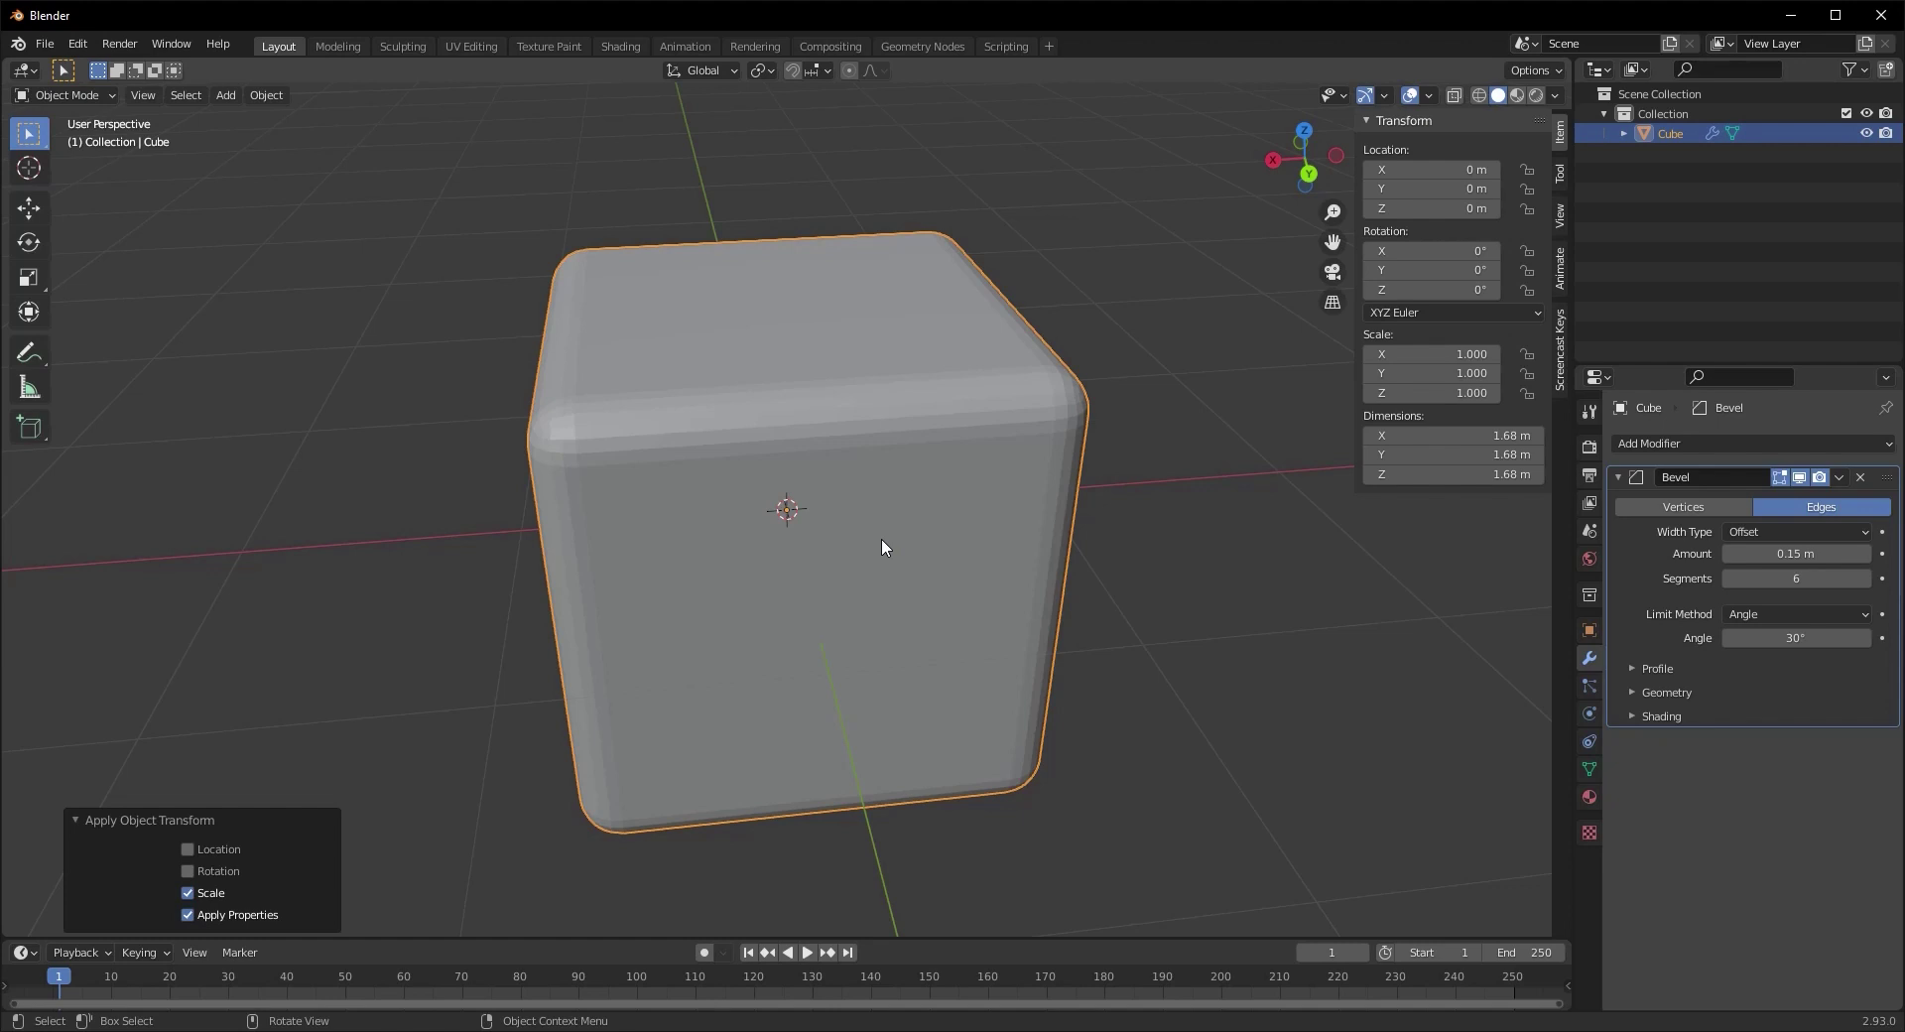
In Edit Mode, select the cube's top face and rotate it 51.3° around the global Y axis
middle_drag(861, 522, 848, 520)
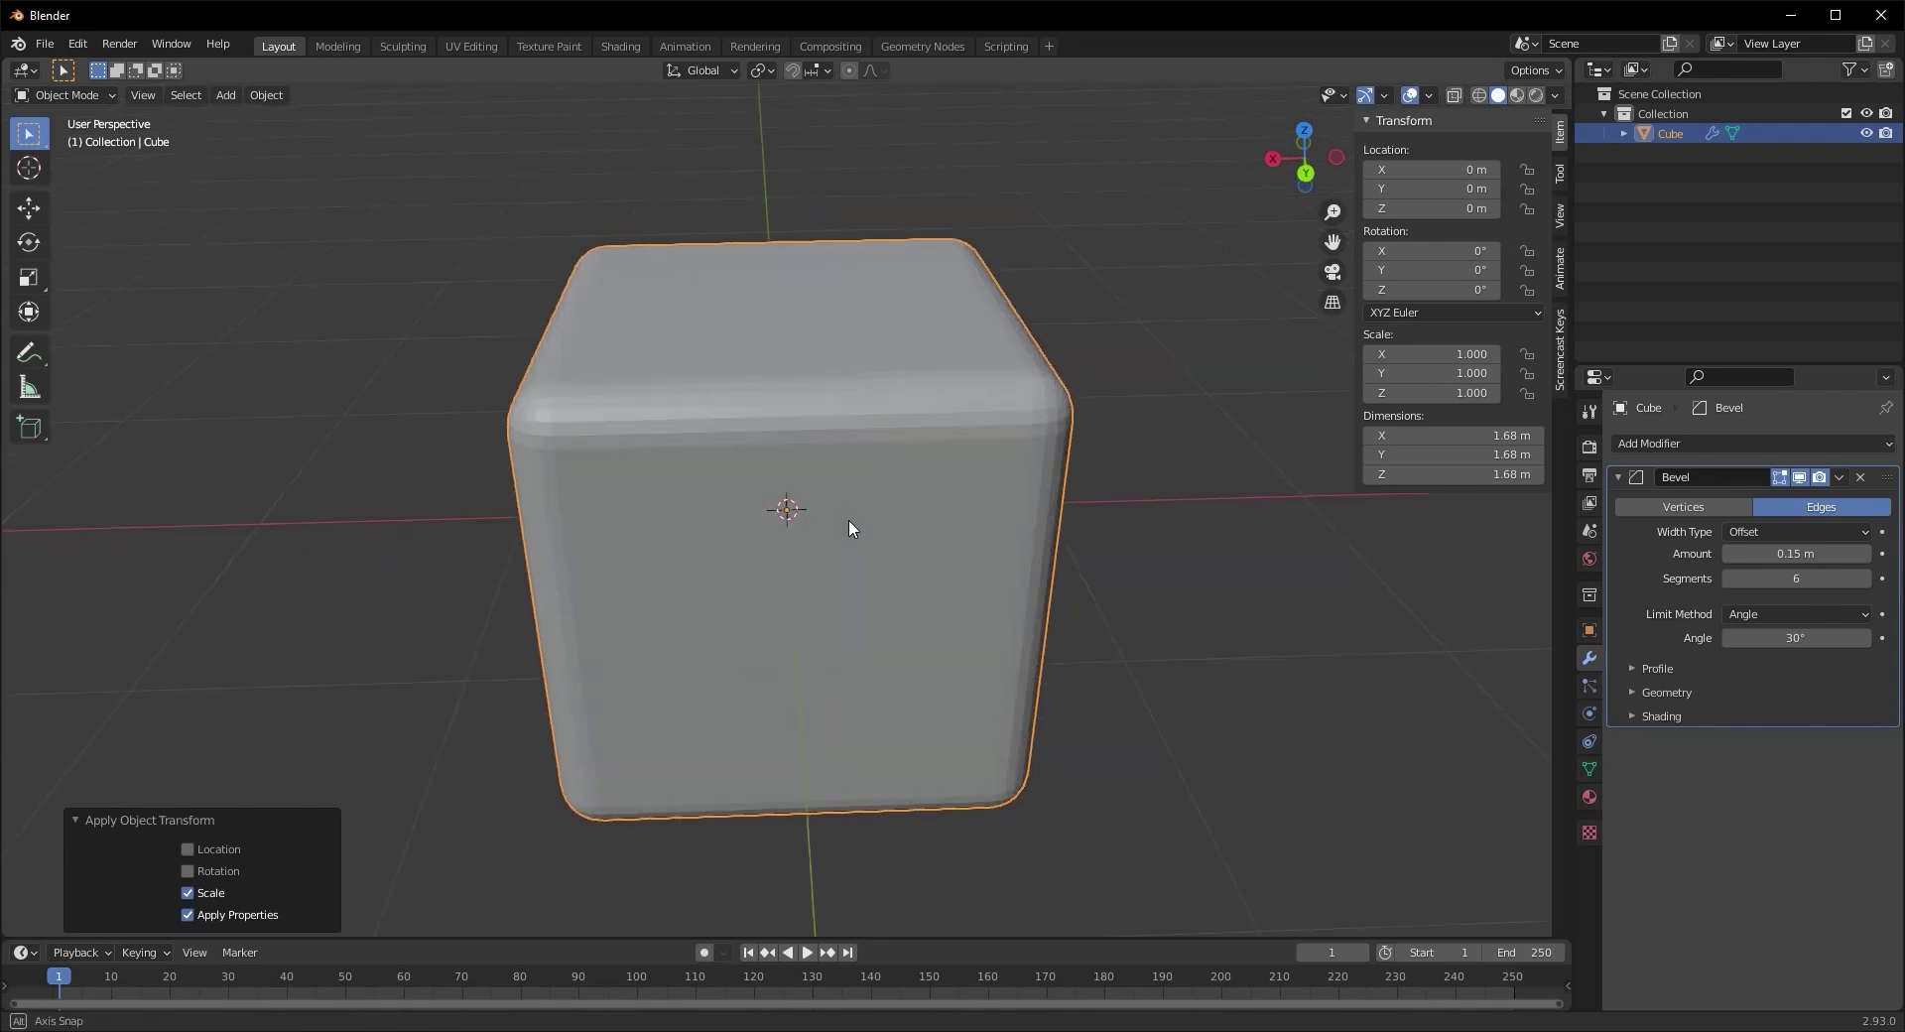
key(Tab)
key(3)
click(885, 313)
middle_drag(923, 340, 962, 312)
scroll(971, 312, down, 2)
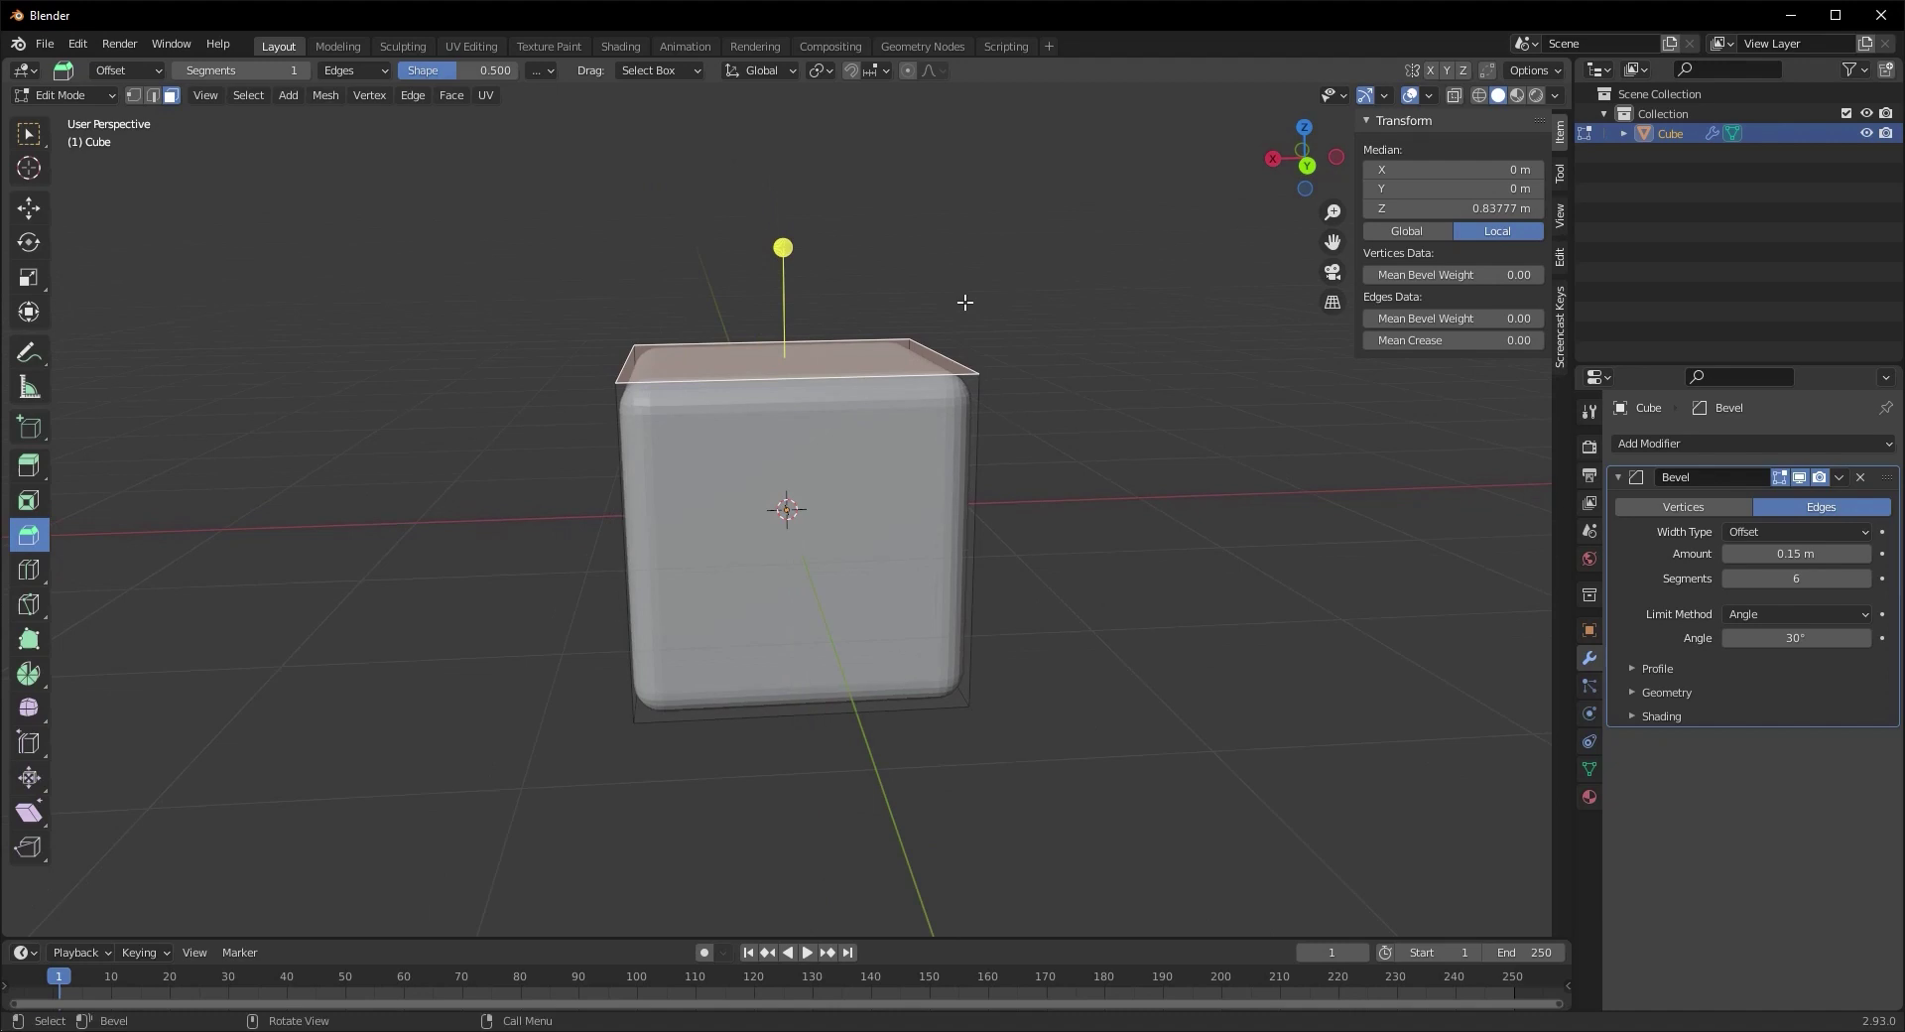
key(r)
key(y)
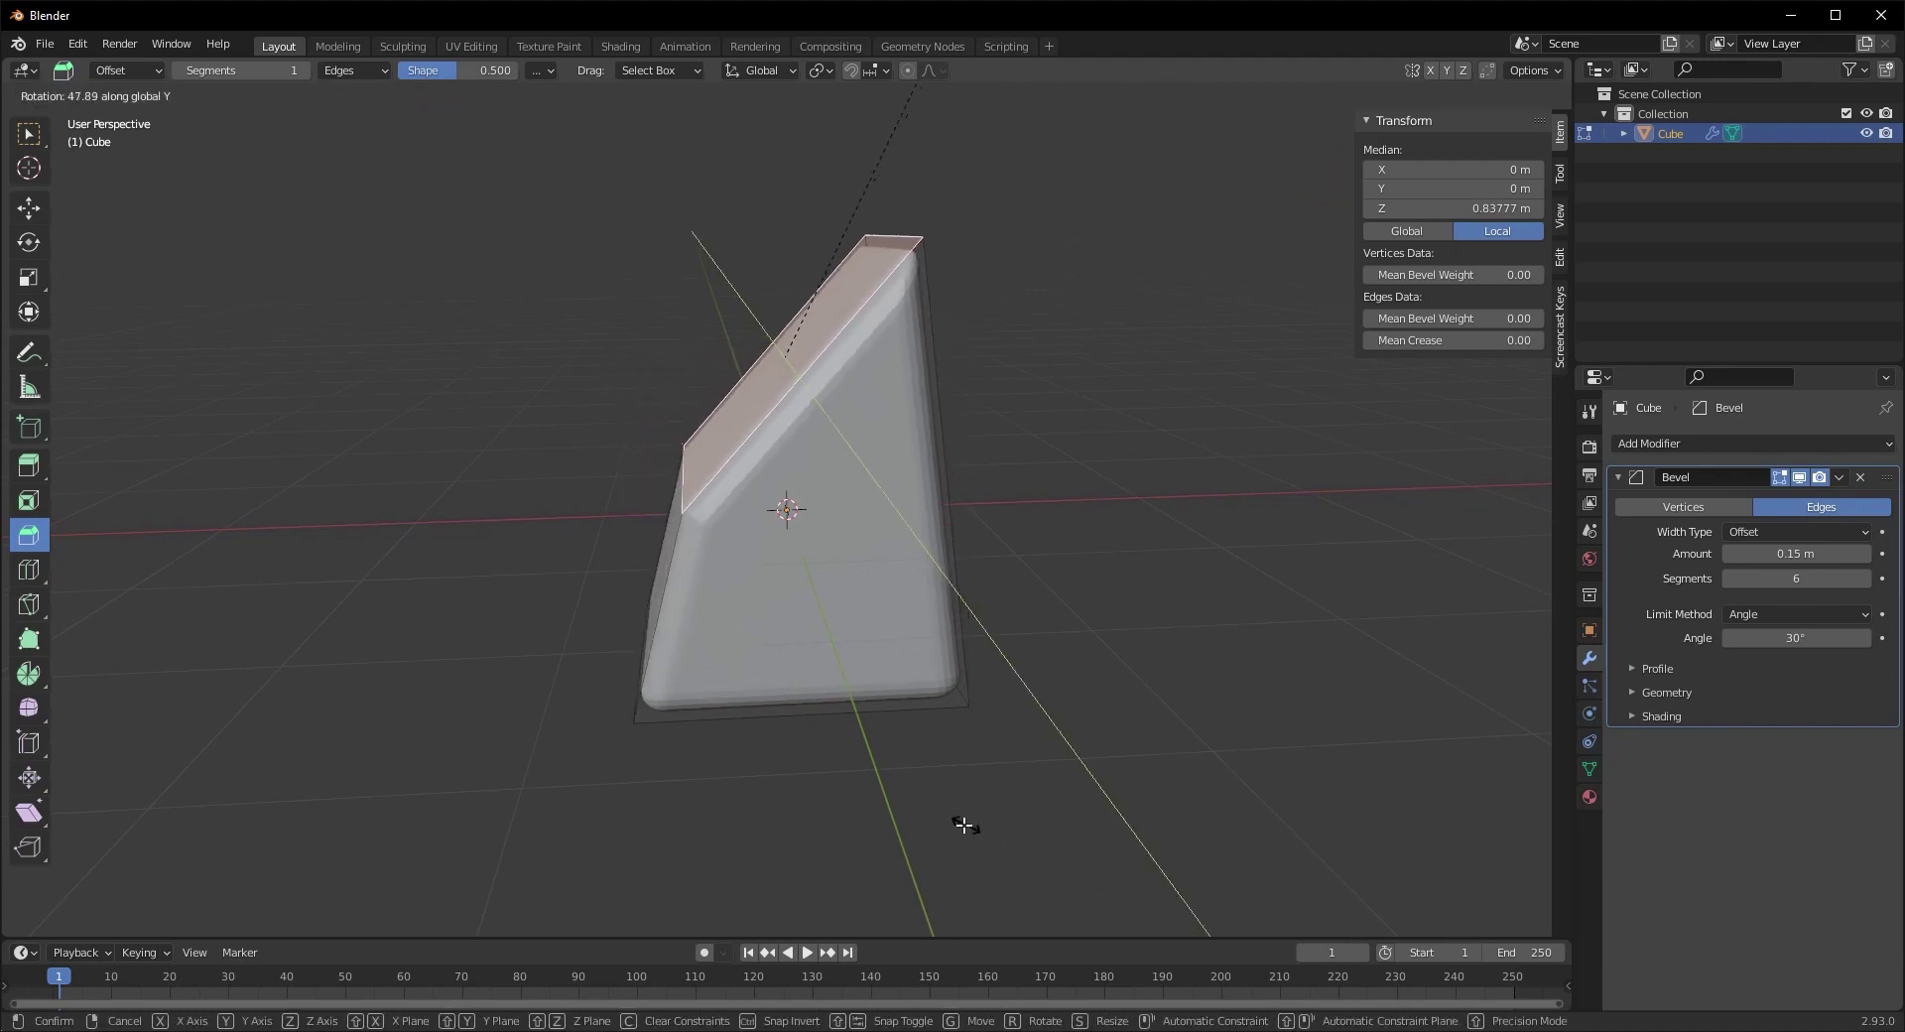
click(850, 872)
middle_drag(850, 873, 631, 762)
scroll(877, 834, up, 3)
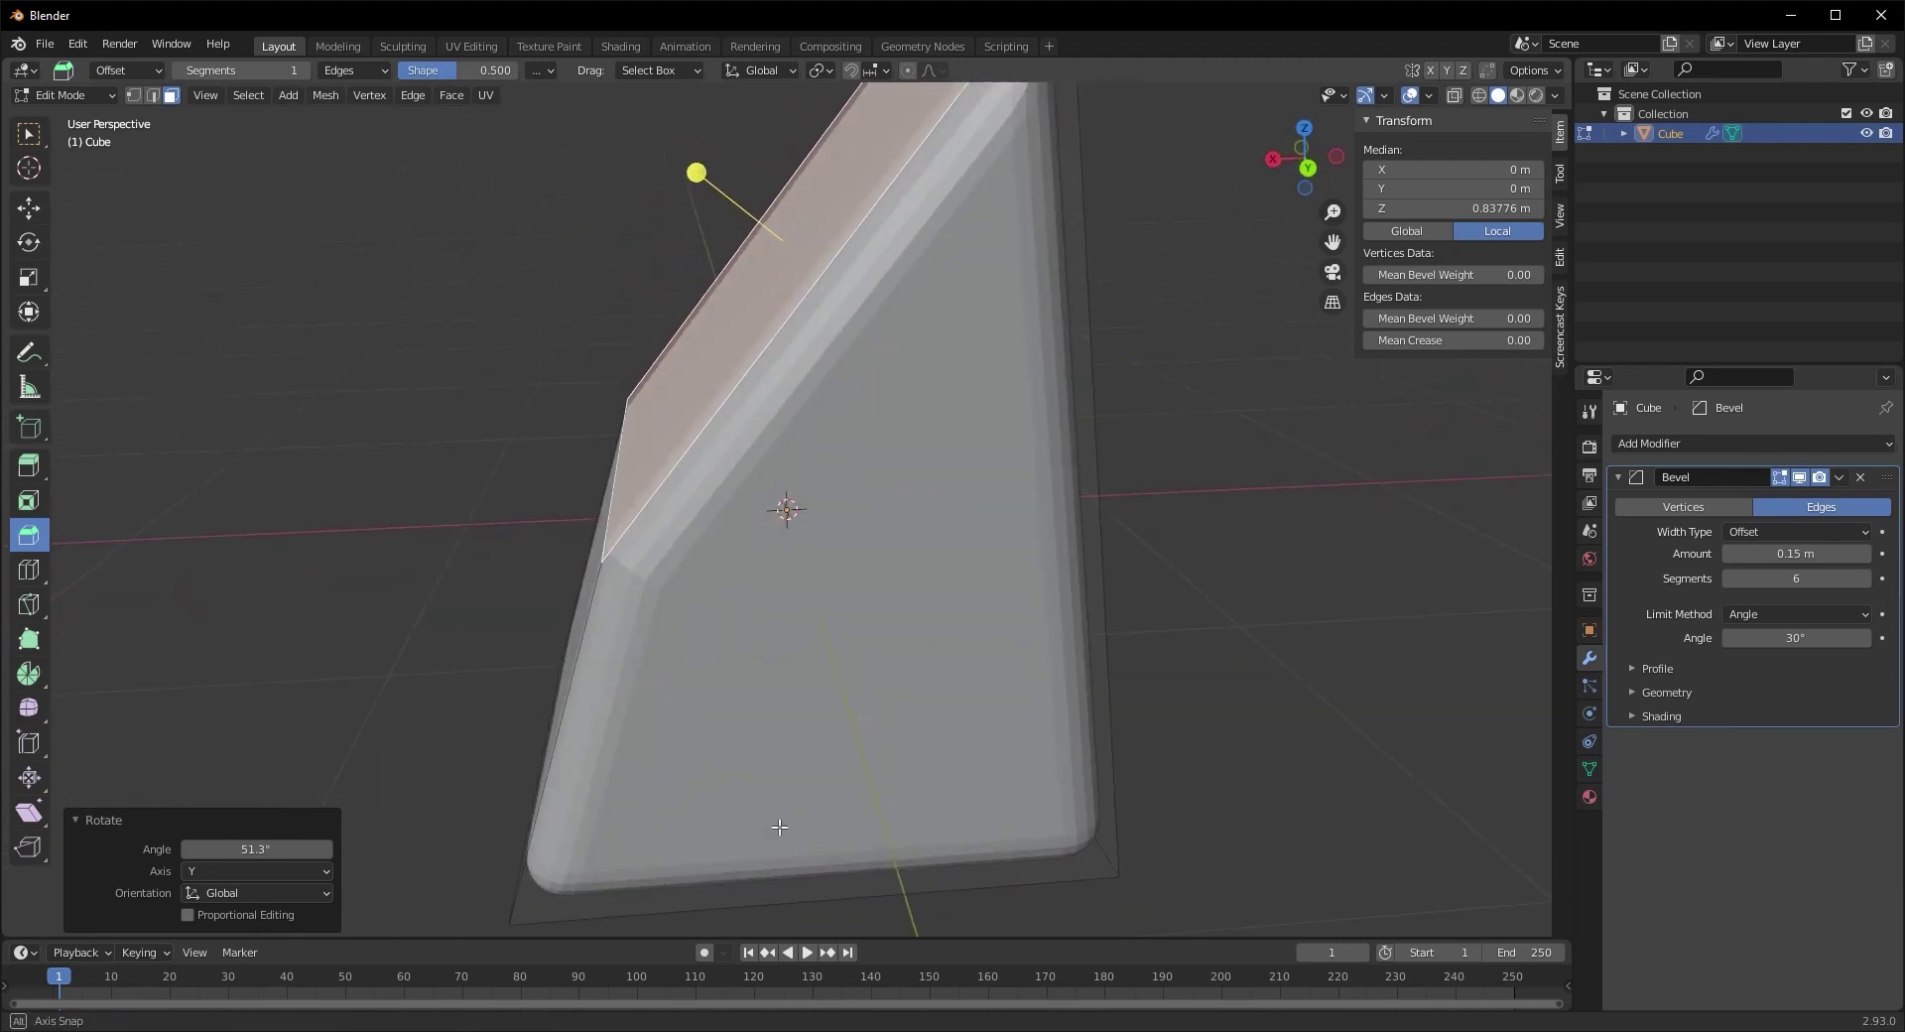
middle_drag(590, 641, 780, 772)
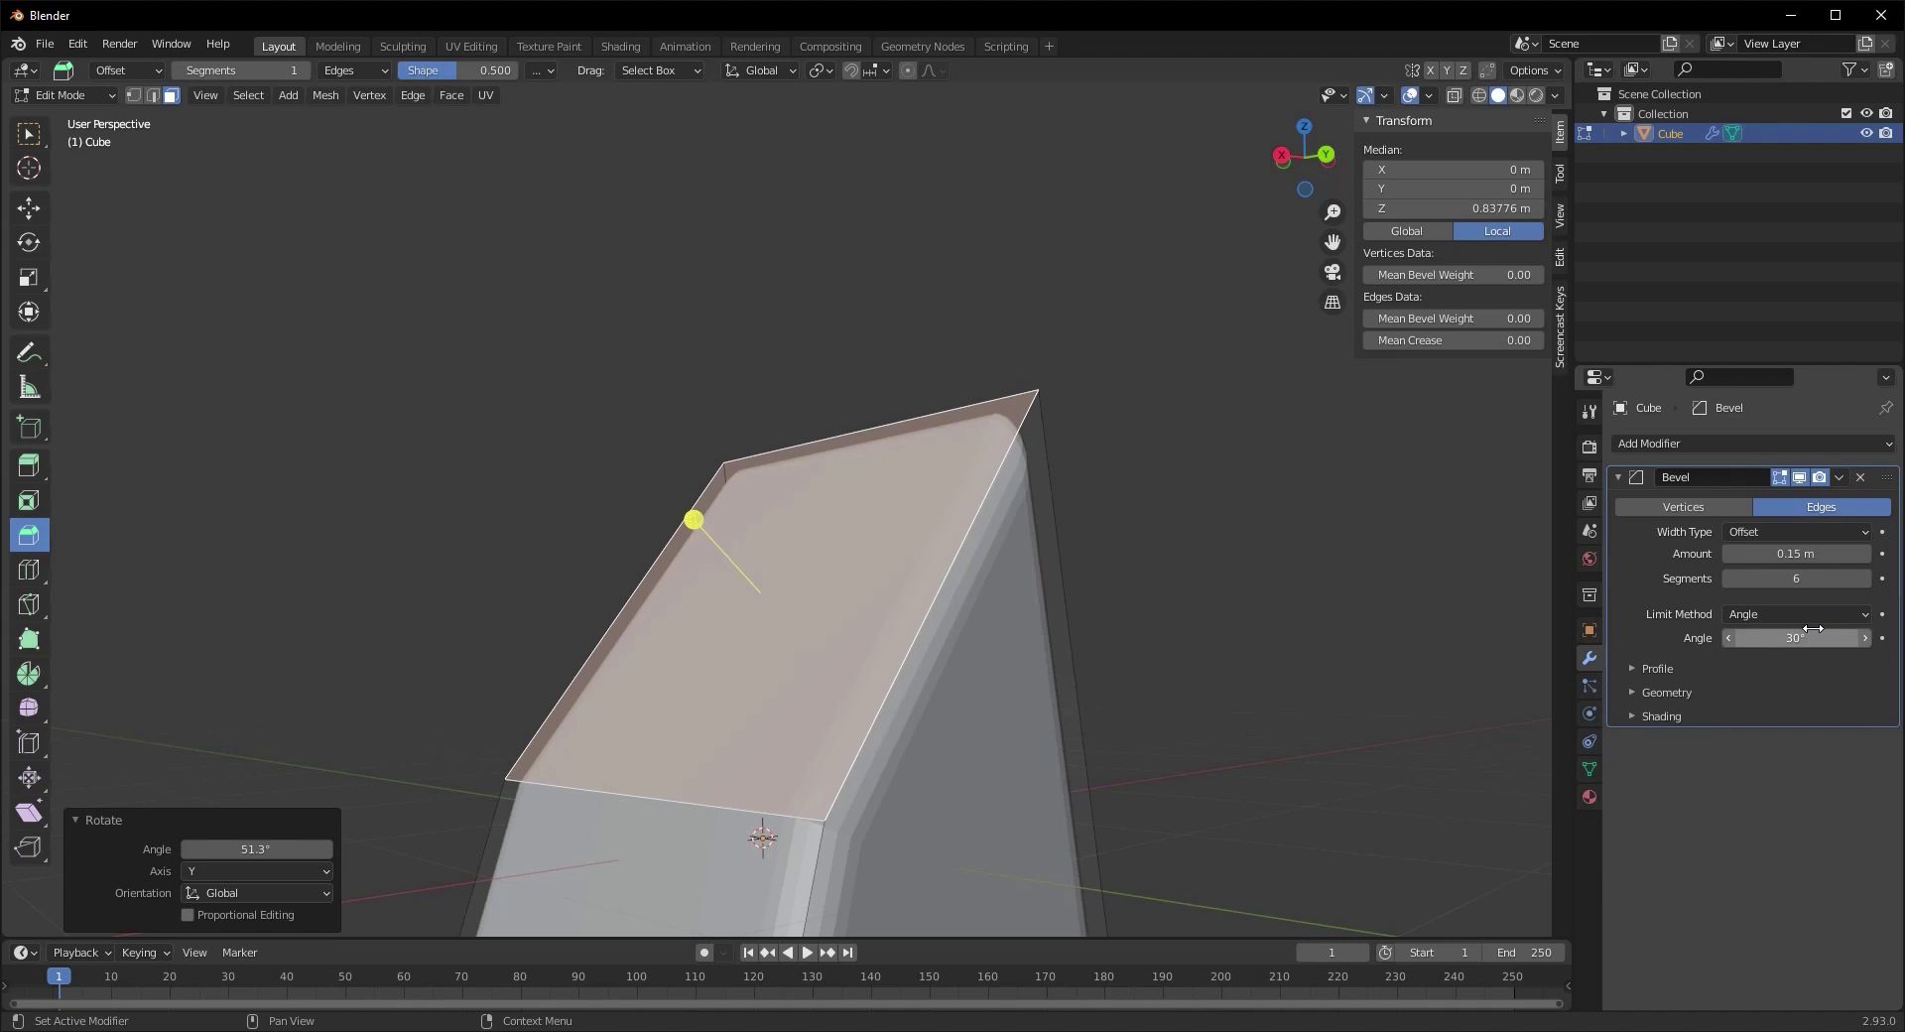
Set the bevel limit angle to 12°, return to Object Mode and inspect the bend below the sloped face
drag(1787, 641, 1627, 682)
key(Tab)
middle_drag(923, 782, 878, 644)
scroll(653, 706, up, 1)
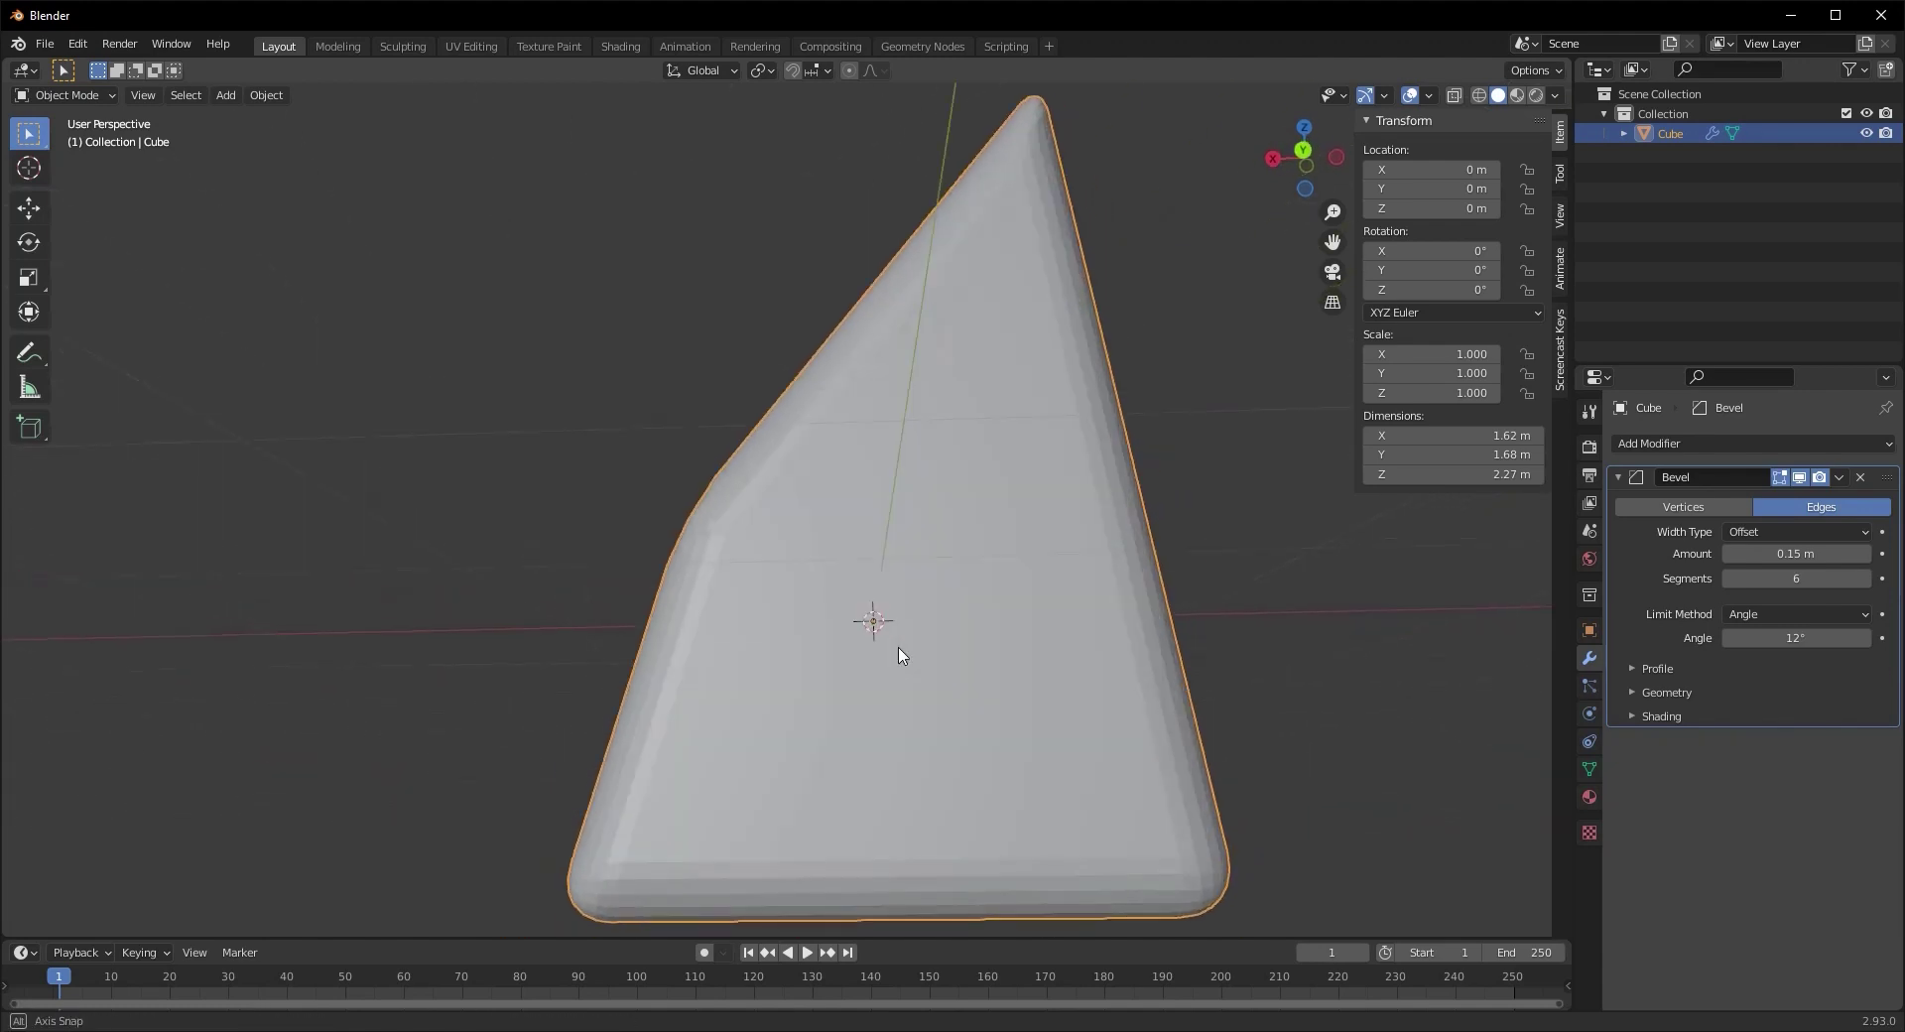
middle_drag(638, 646, 767, 682)
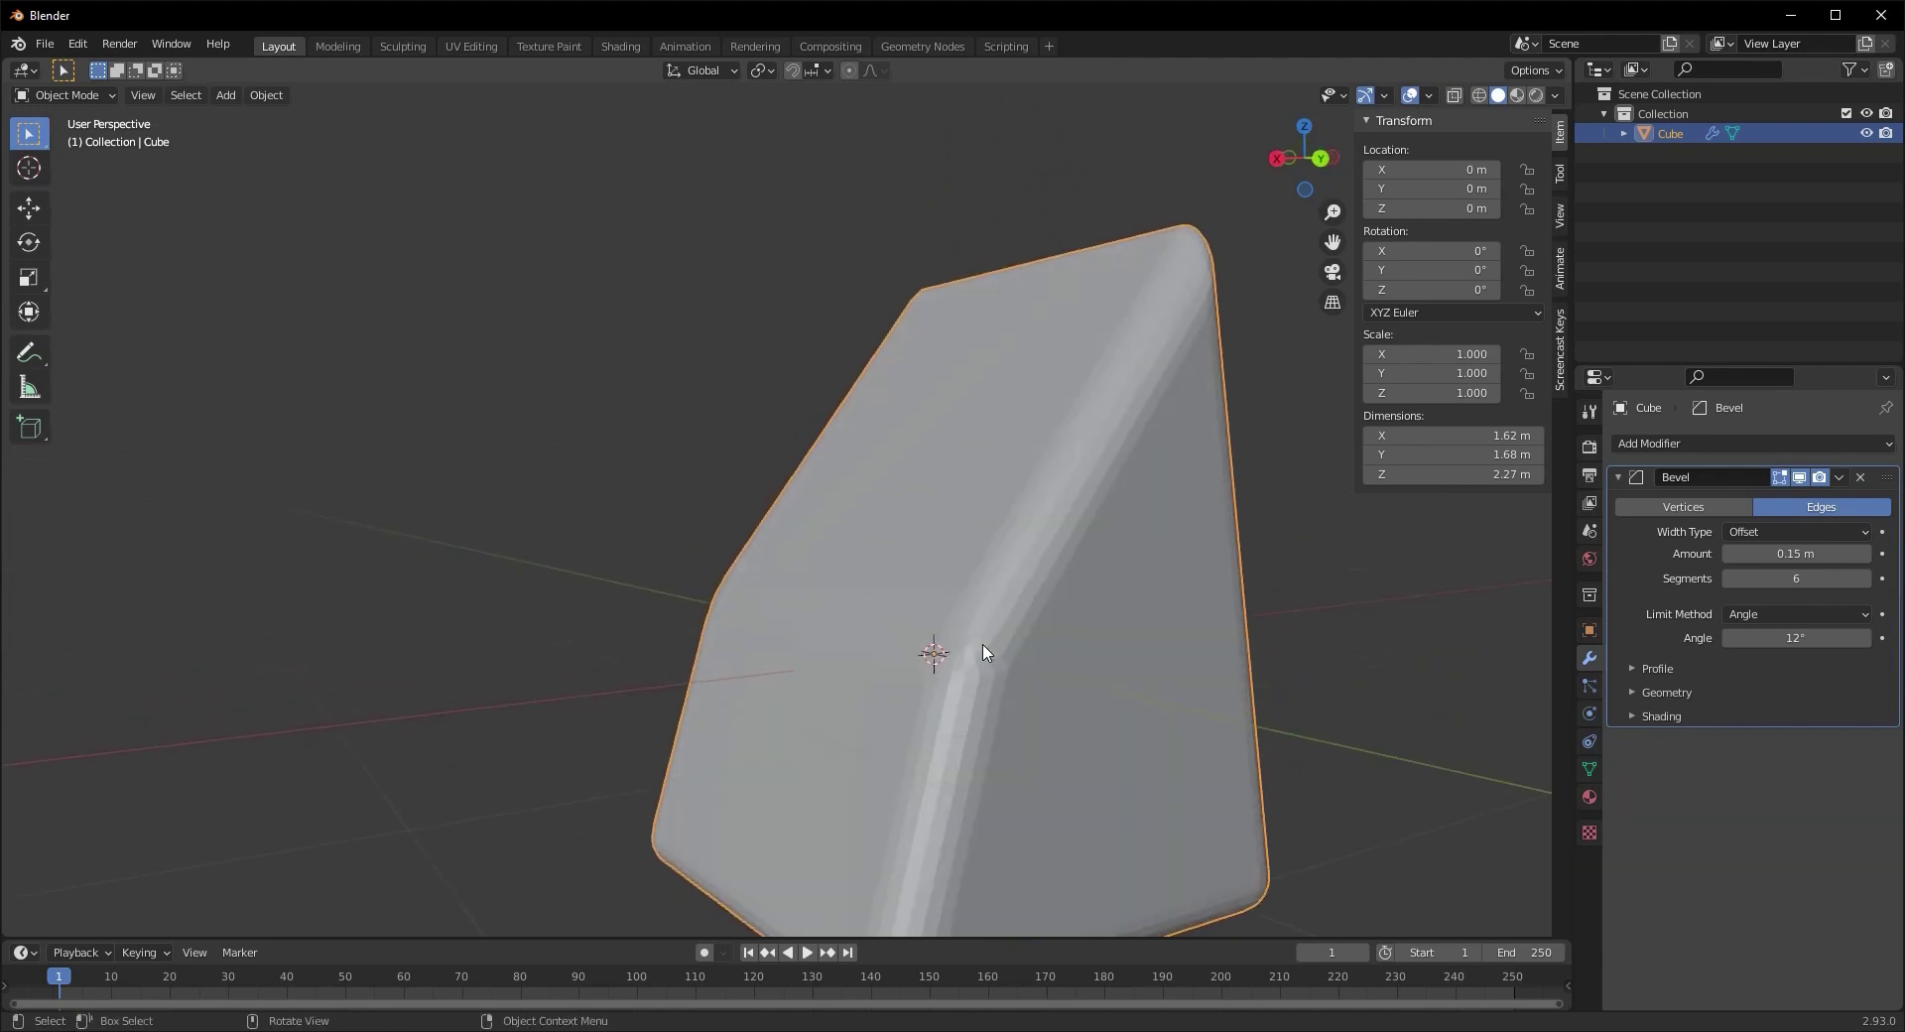
middle_drag(987, 650, 886, 619)
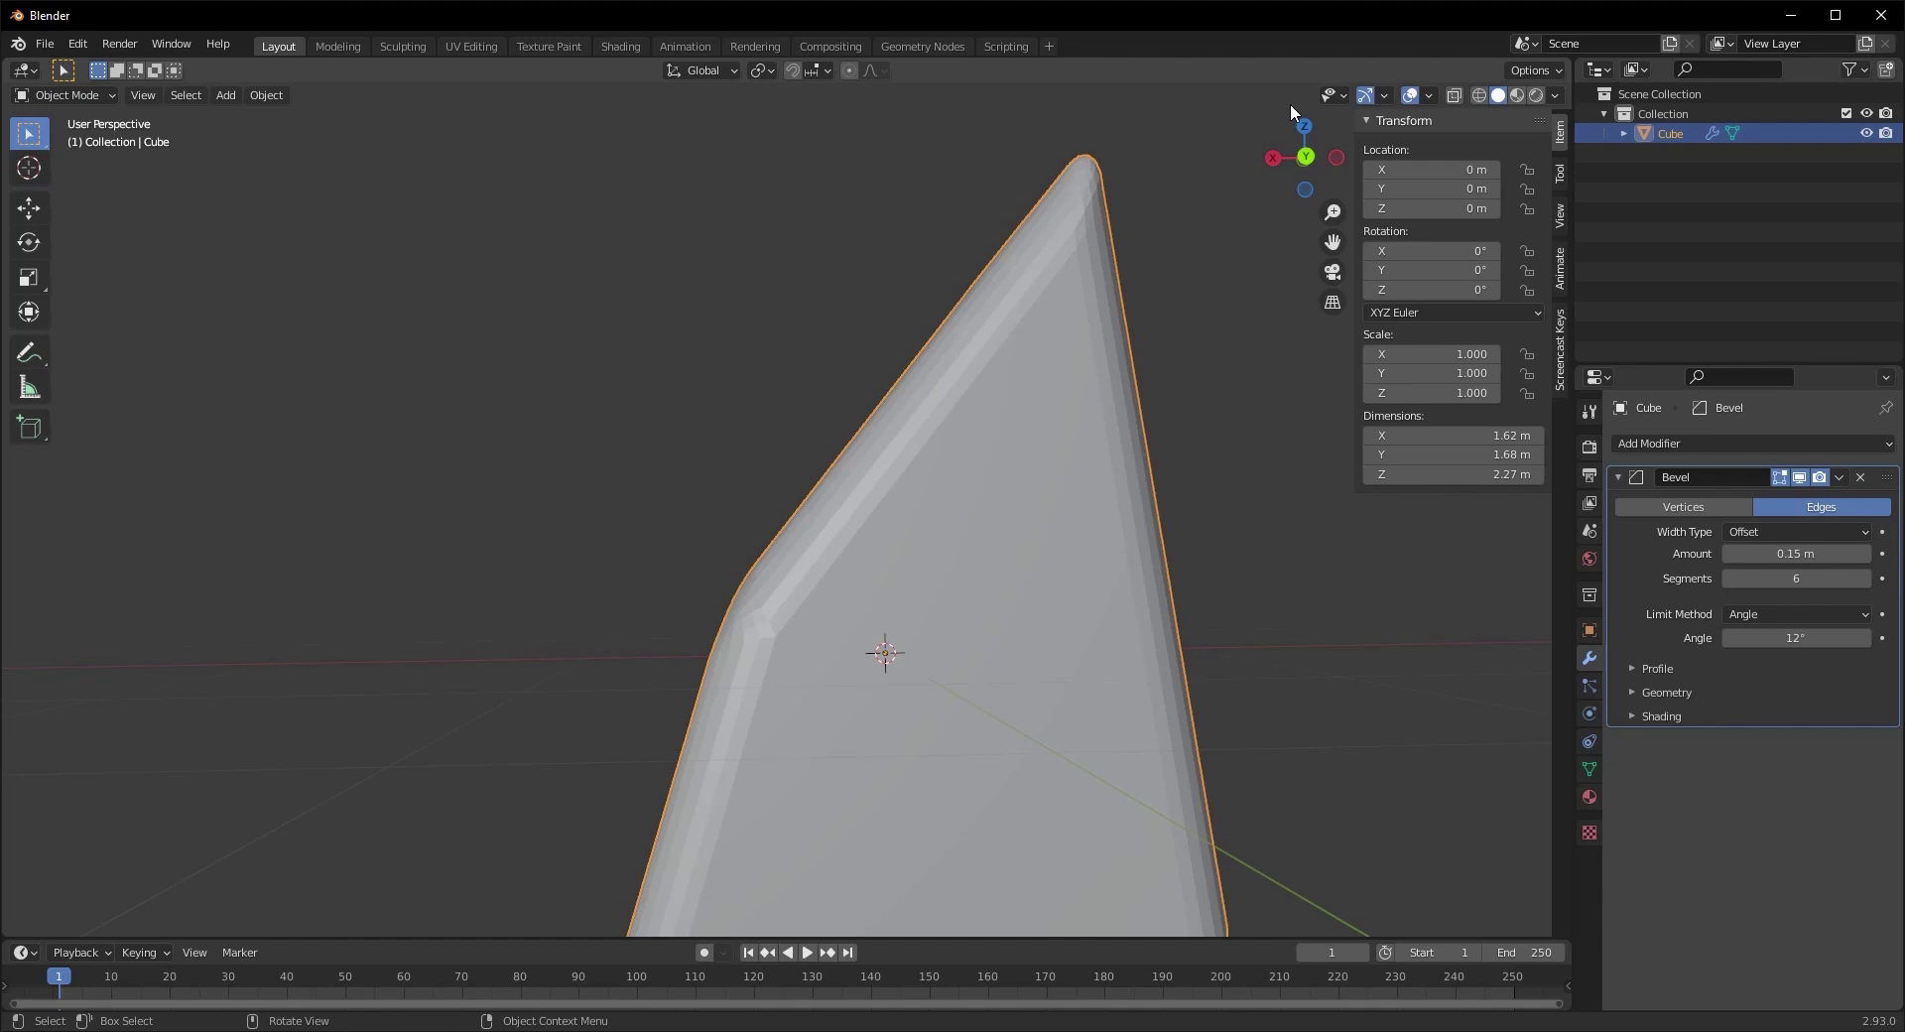
middle_drag(908, 462, 910, 474)
middle_drag(808, 626, 799, 622)
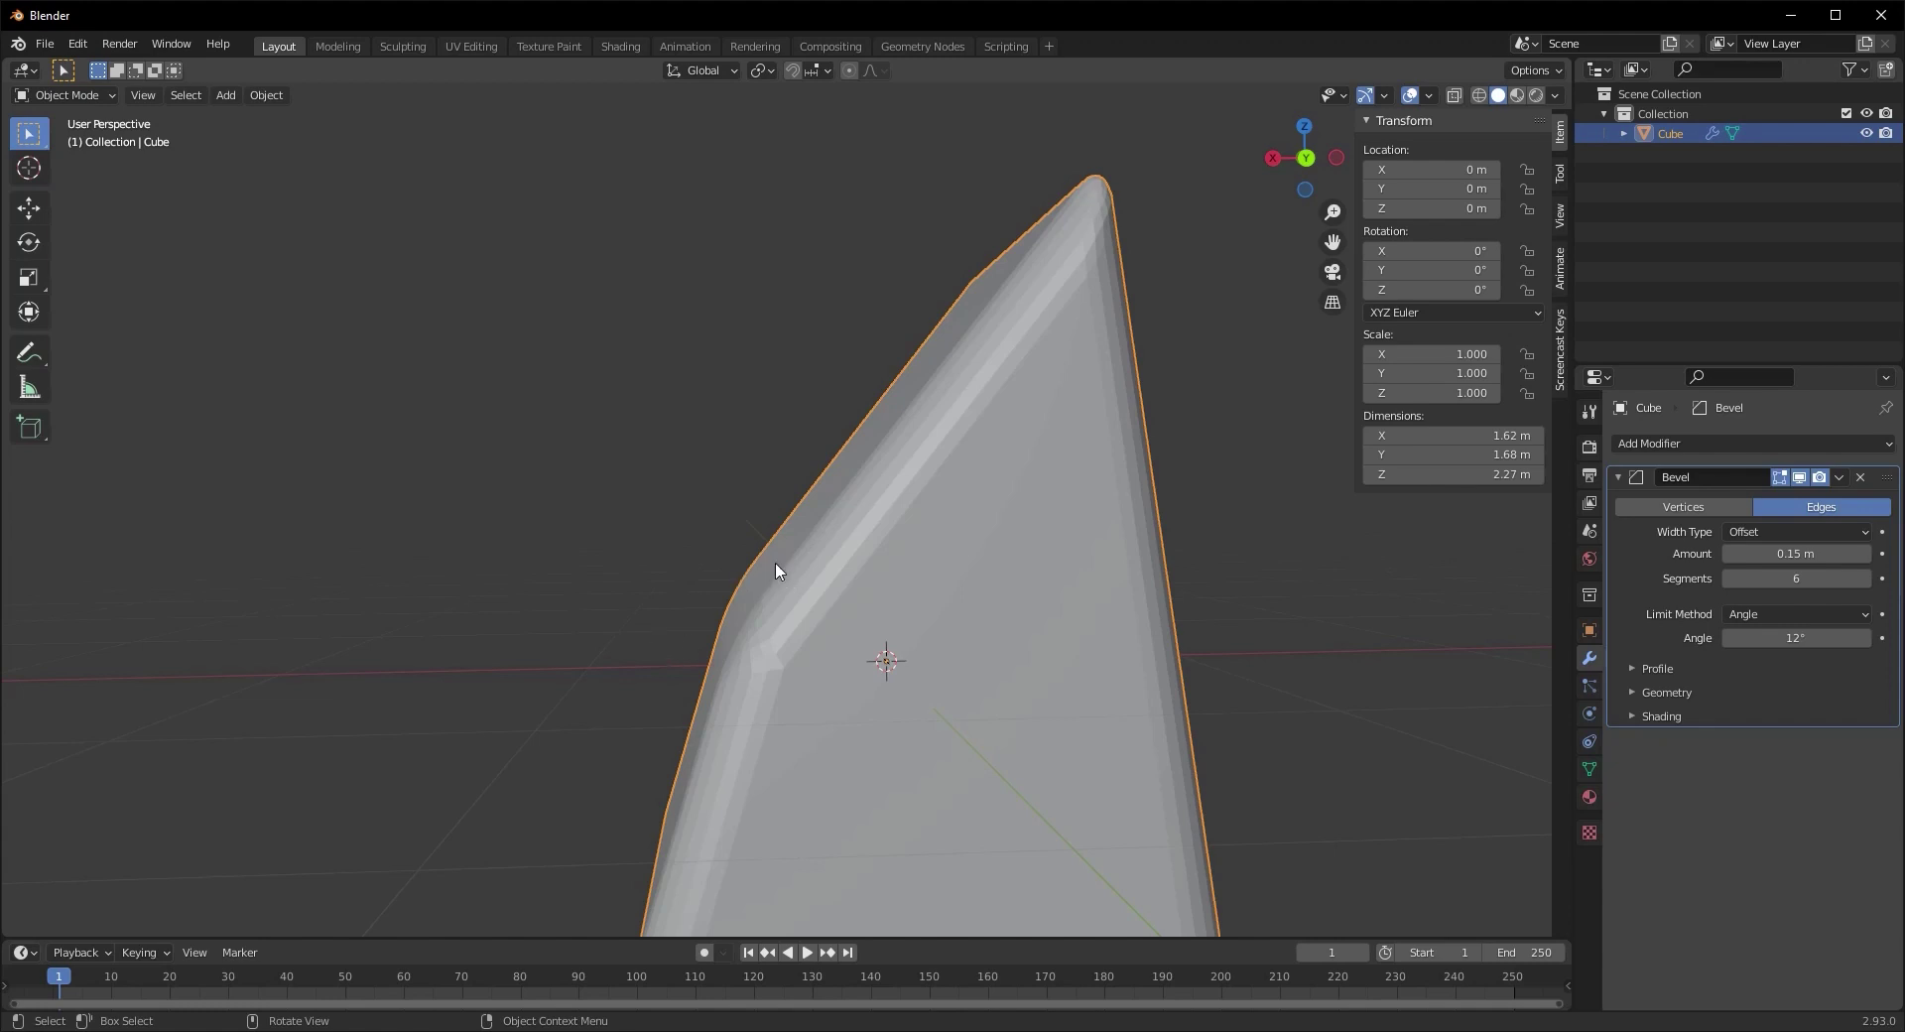
Sketch annotation strokes along the two faces meeting at the bend, and undo them
middle_drag(777, 570, 791, 599)
click(28, 352)
mouse_move(987, 260)
mouse_down()
mouse_move(734, 658)
mouse_move(436, 646)
mouse_move(264, 678)
mouse_up()
drag(758, 604, 609, 667)
key(ctrl+z)
key(ctrl+z)
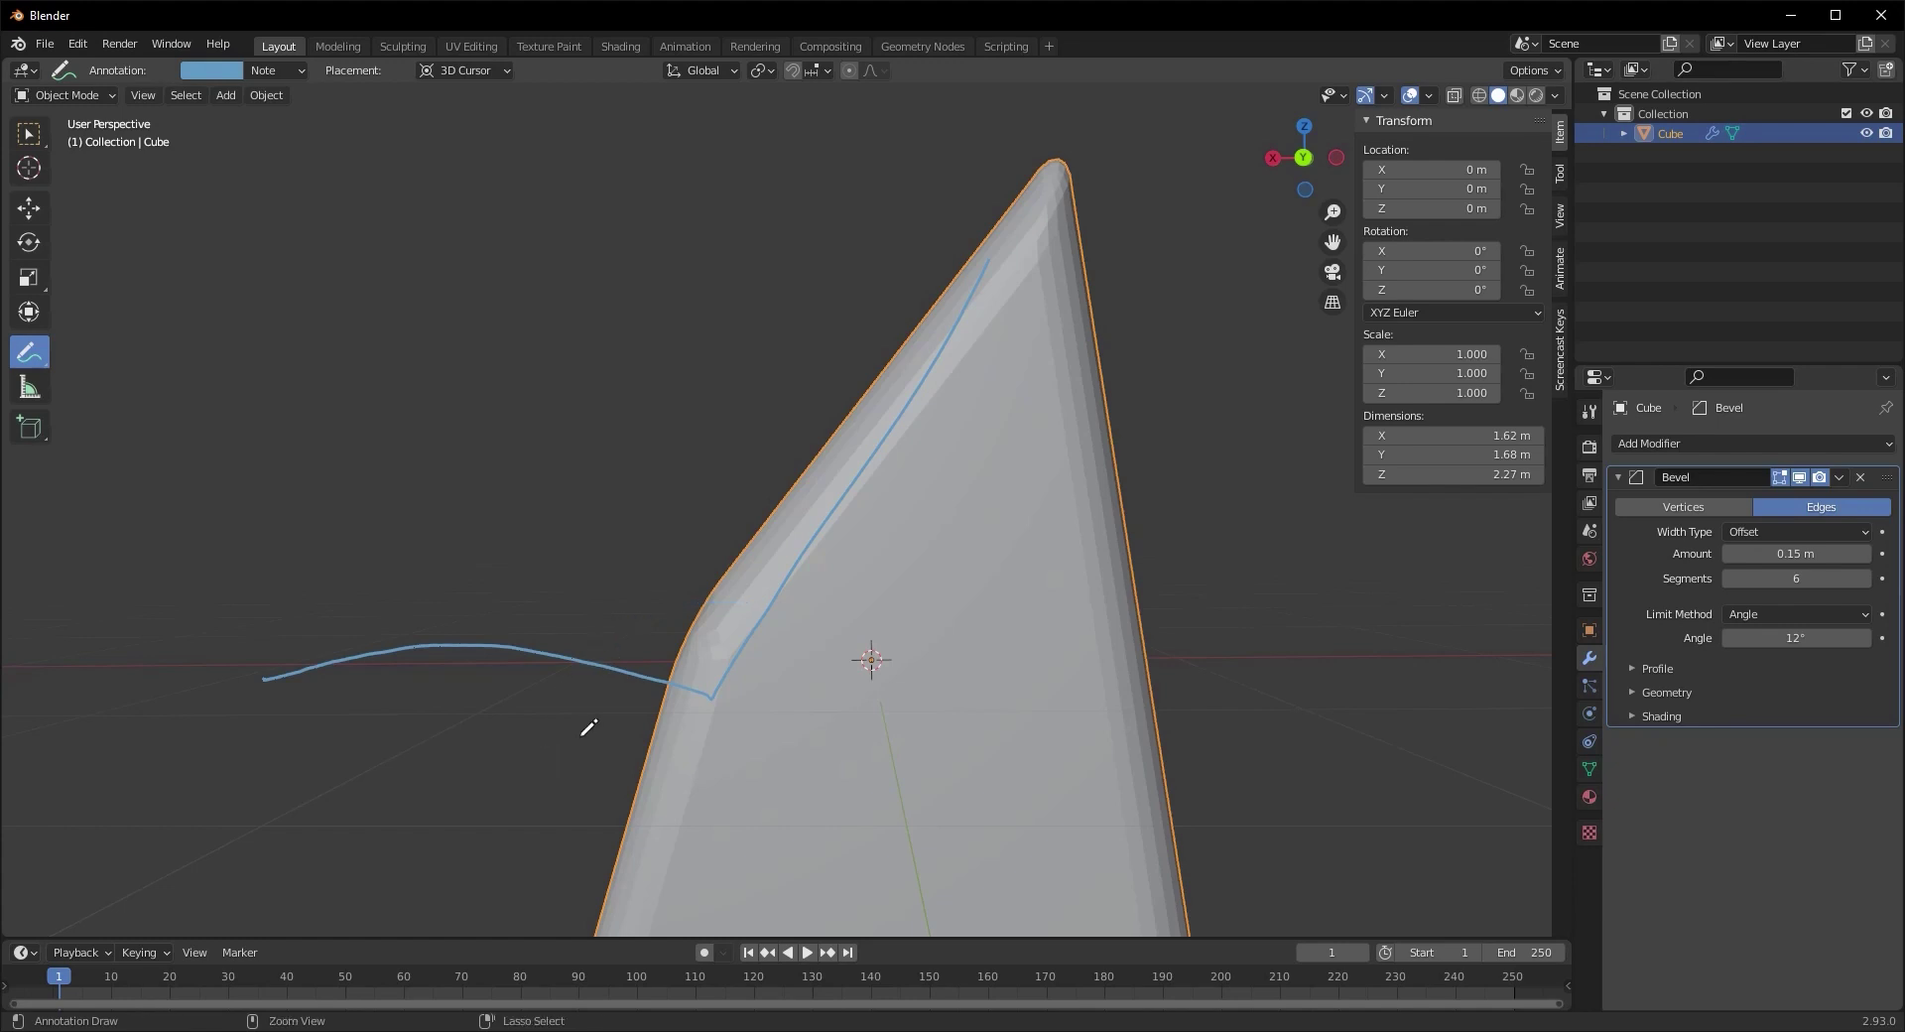
Set the bevel limit angle to 23° and inspect the edge below the sloped face
mouse_move(589, 727)
middle_down()
mouse_move(710, 664)
mouse_move(742, 676)
mouse_move(695, 660)
middle_up()
drag(1787, 644, 1894, 667)
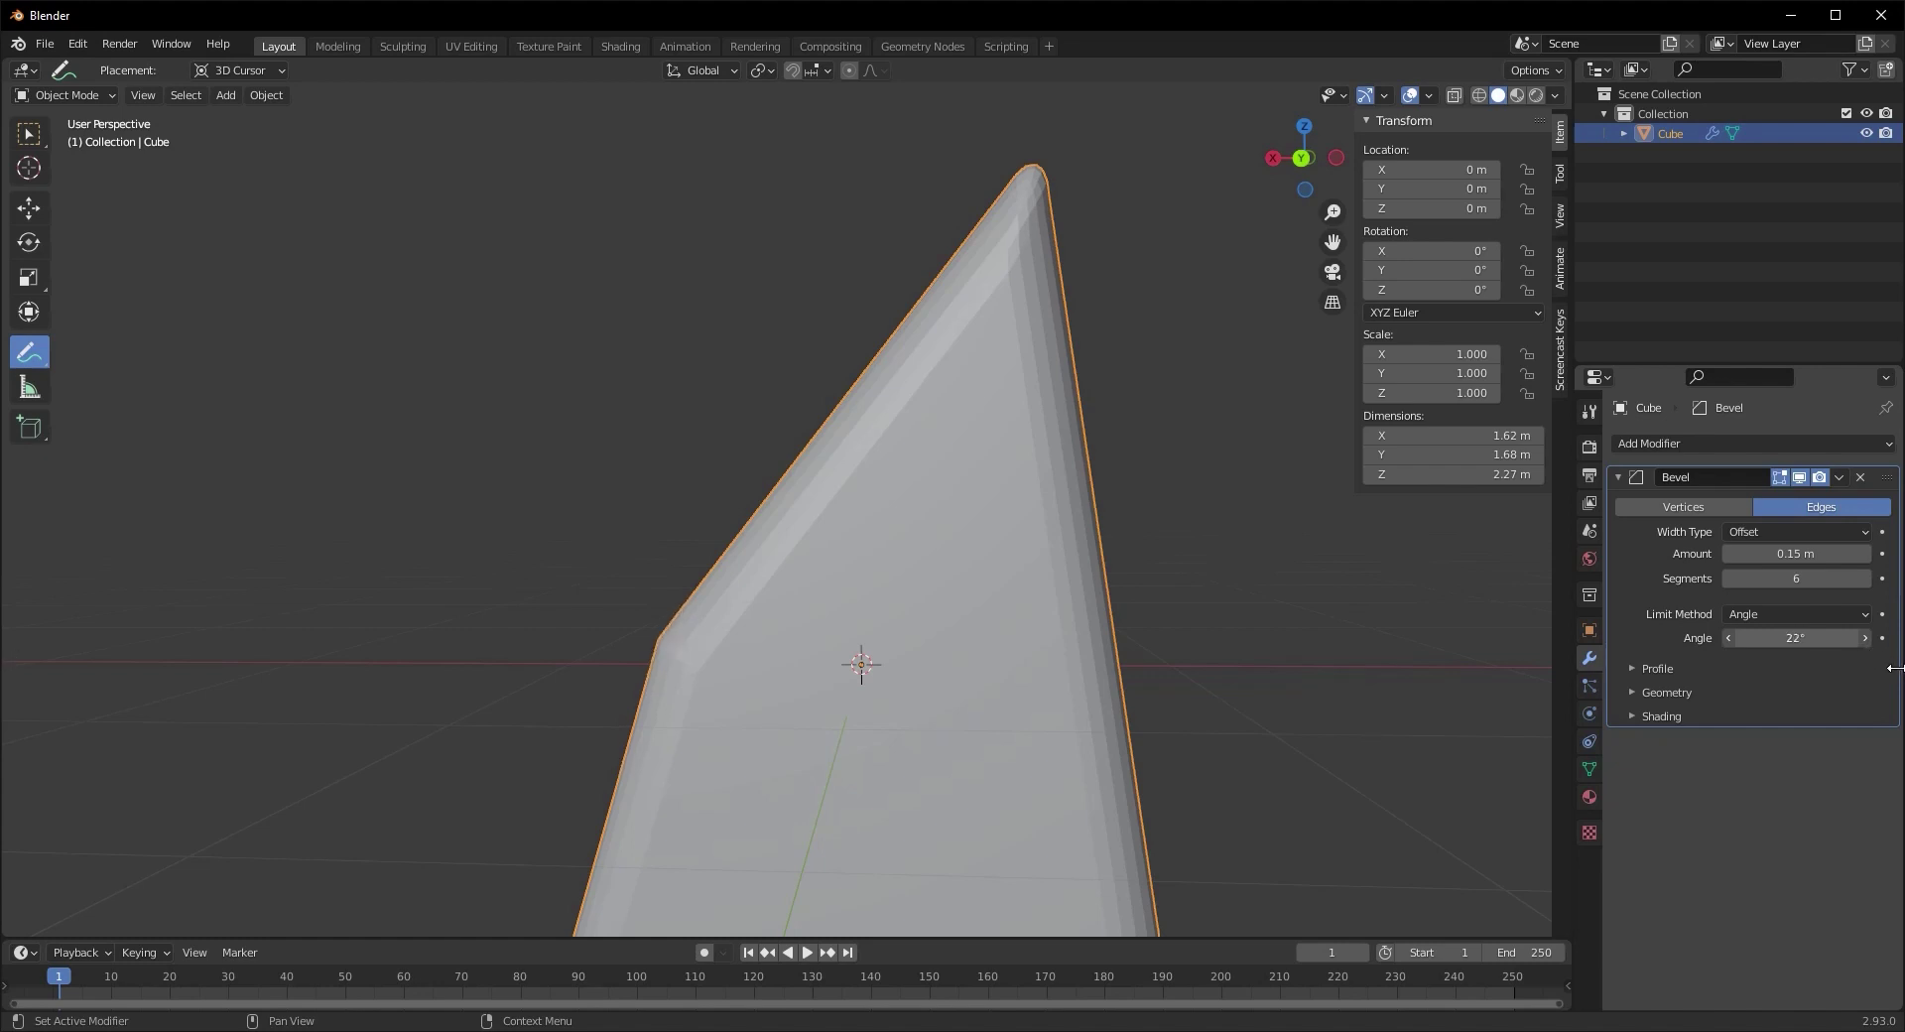
middle_drag(681, 668, 1062, 615)
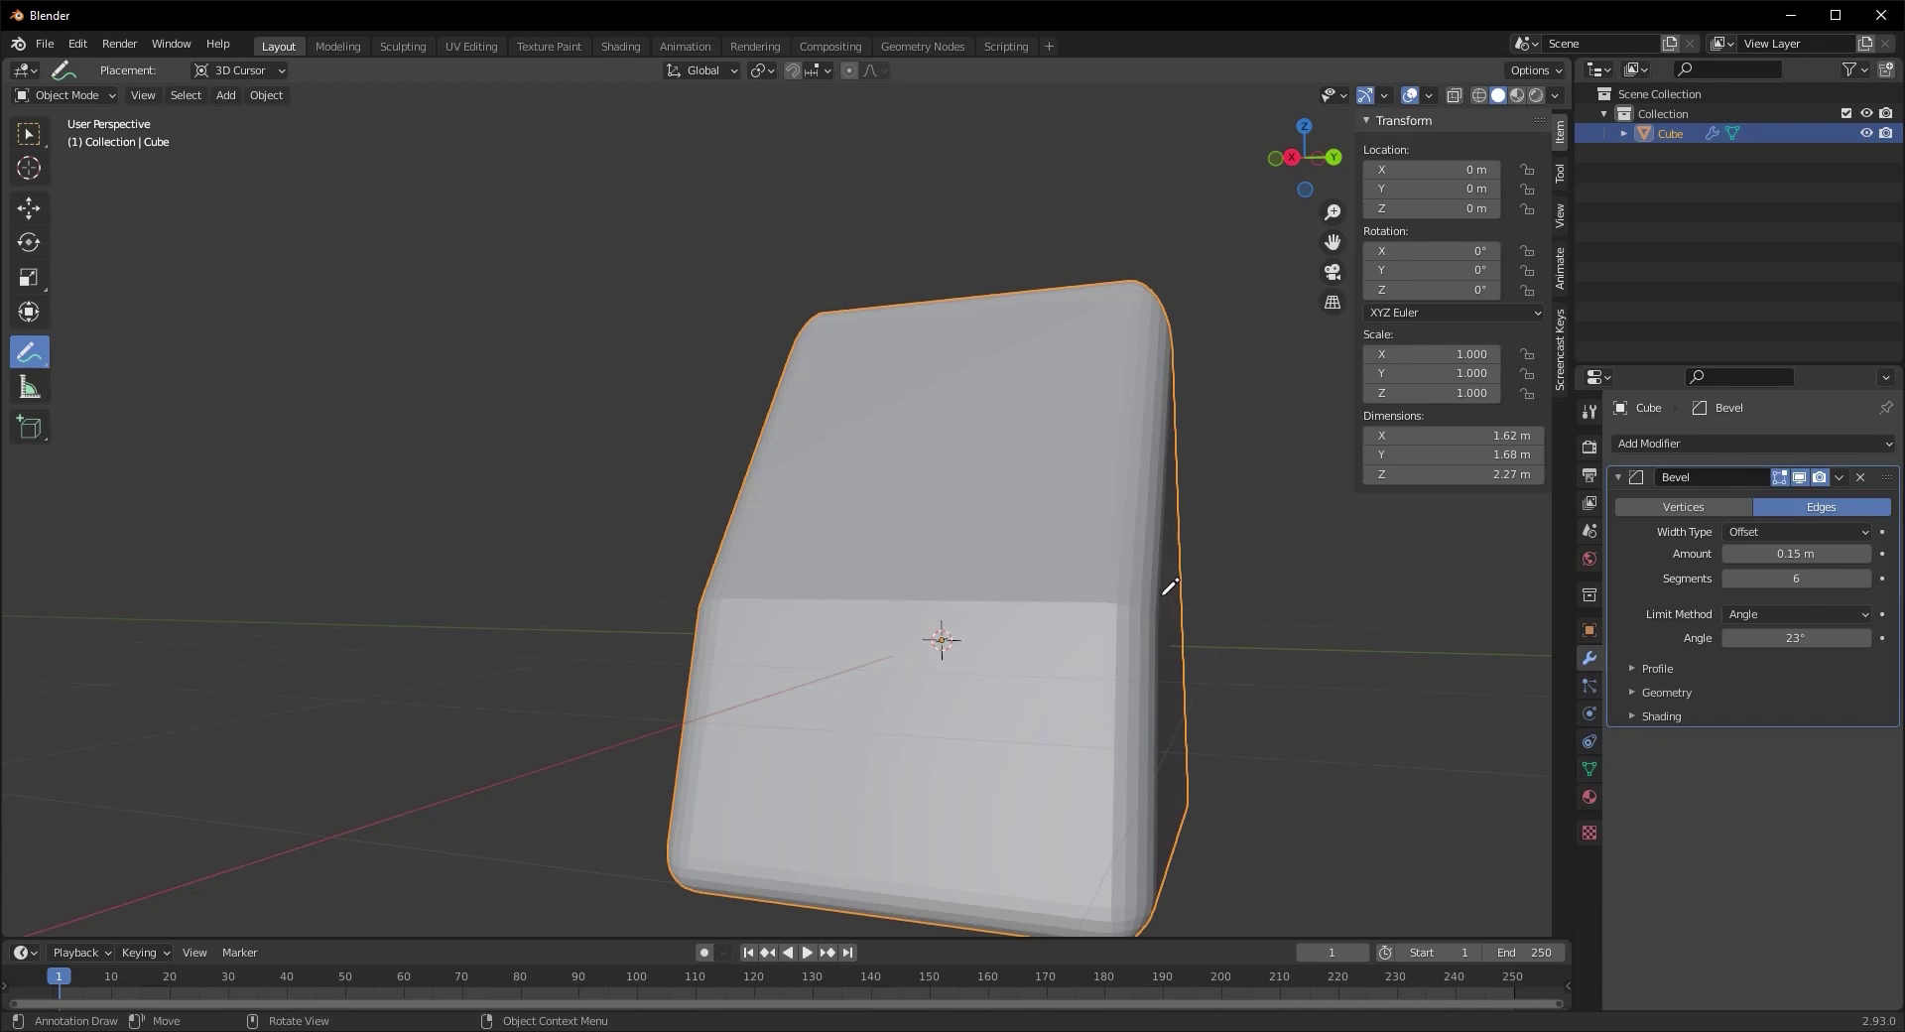
middle_drag(1201, 650, 1101, 647)
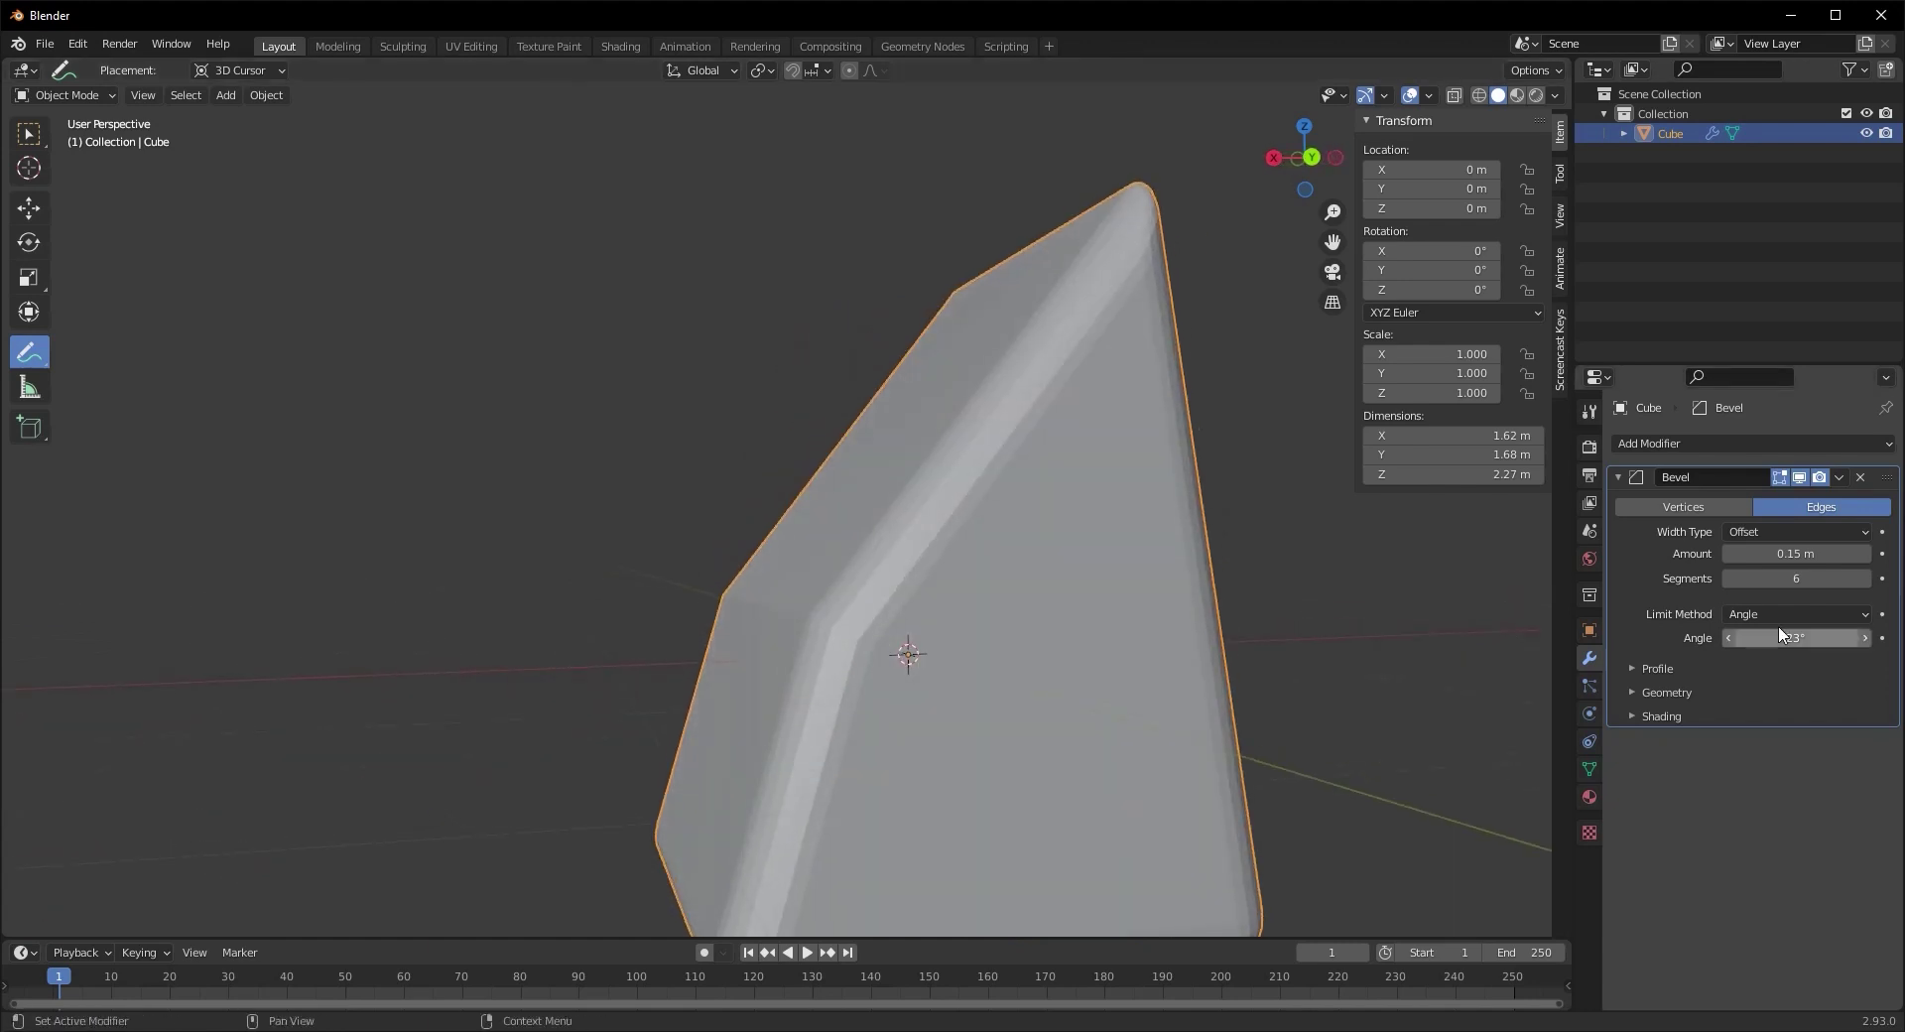
click(1832, 615)
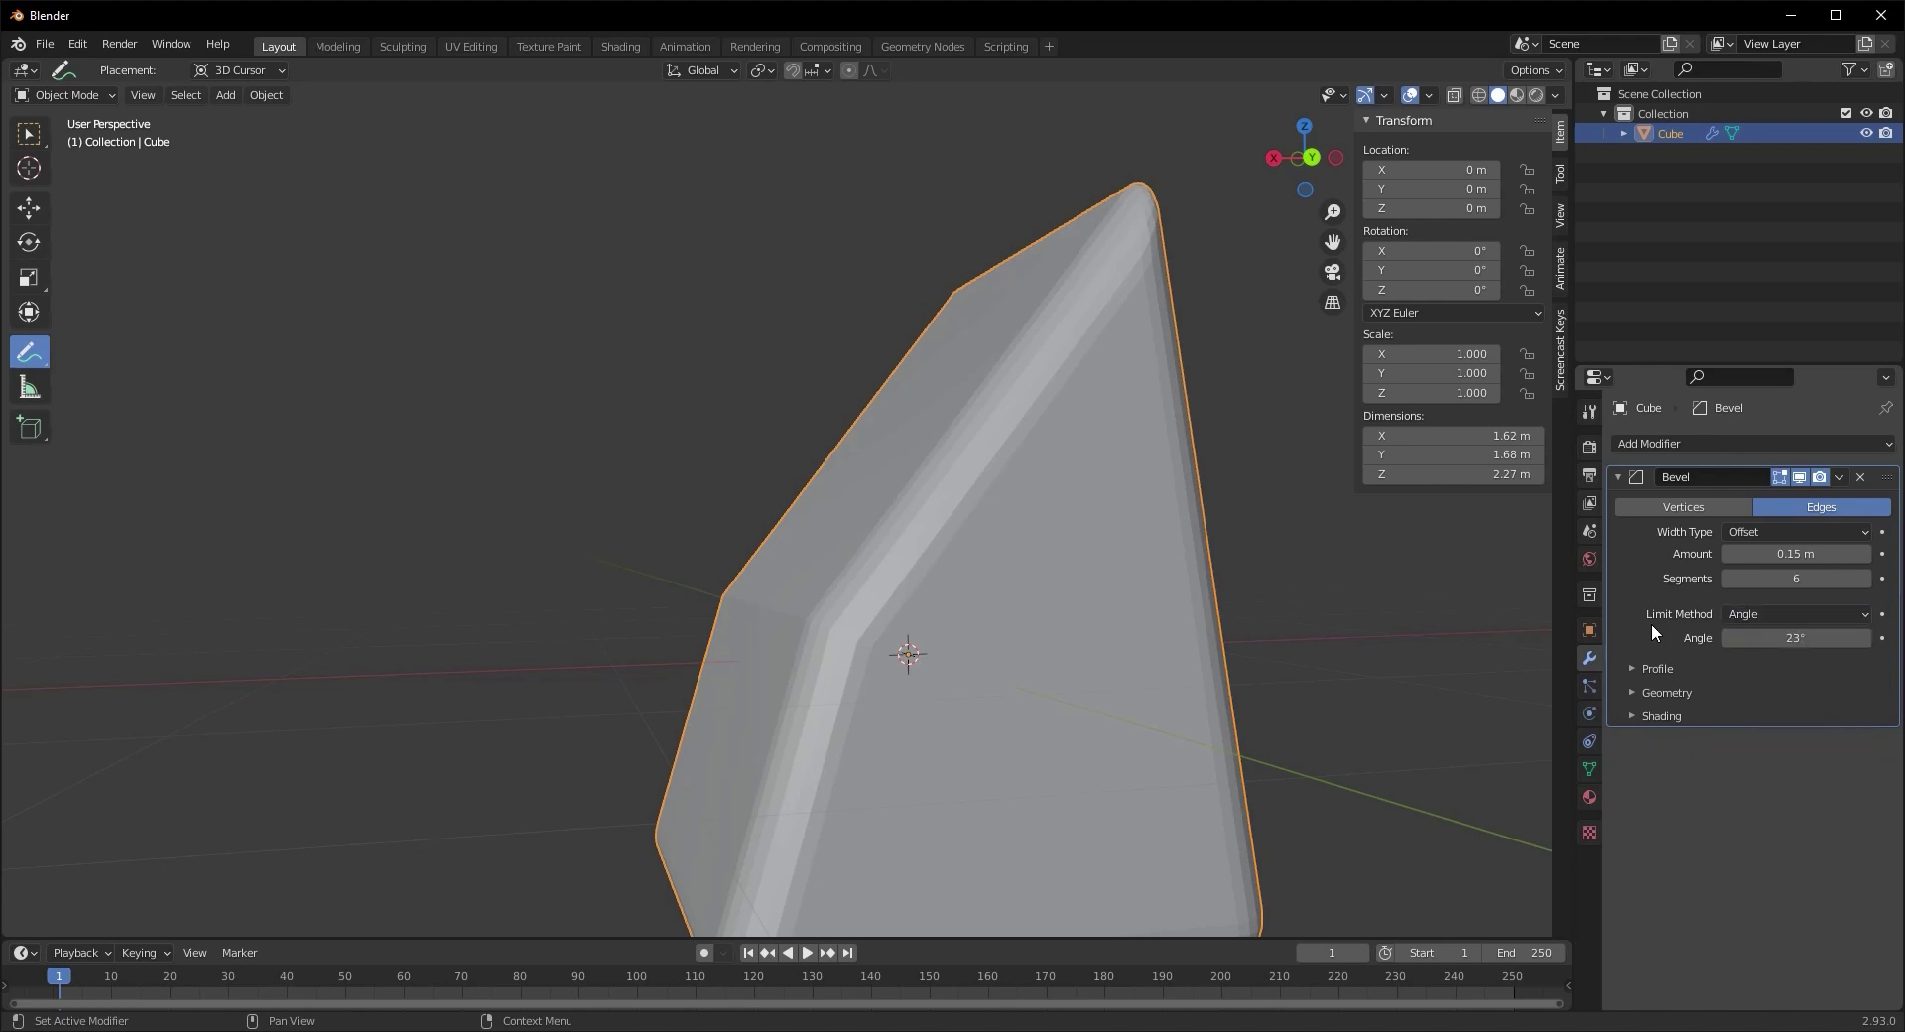
Set the bevel limit angle to 18° and switch from the Annotate tool back to Select Box
mouse_move(1807, 638)
mouse_down()
mouse_move(1786, 638)
mouse_move(1843, 670)
mouse_move(1786, 695)
mouse_move(1816, 706)
mouse_move(1764, 706)
mouse_move(1801, 705)
mouse_move(1780, 707)
mouse_up()
scroll(1046, 666, down, 2)
middle_drag(1045, 666, 978, 685)
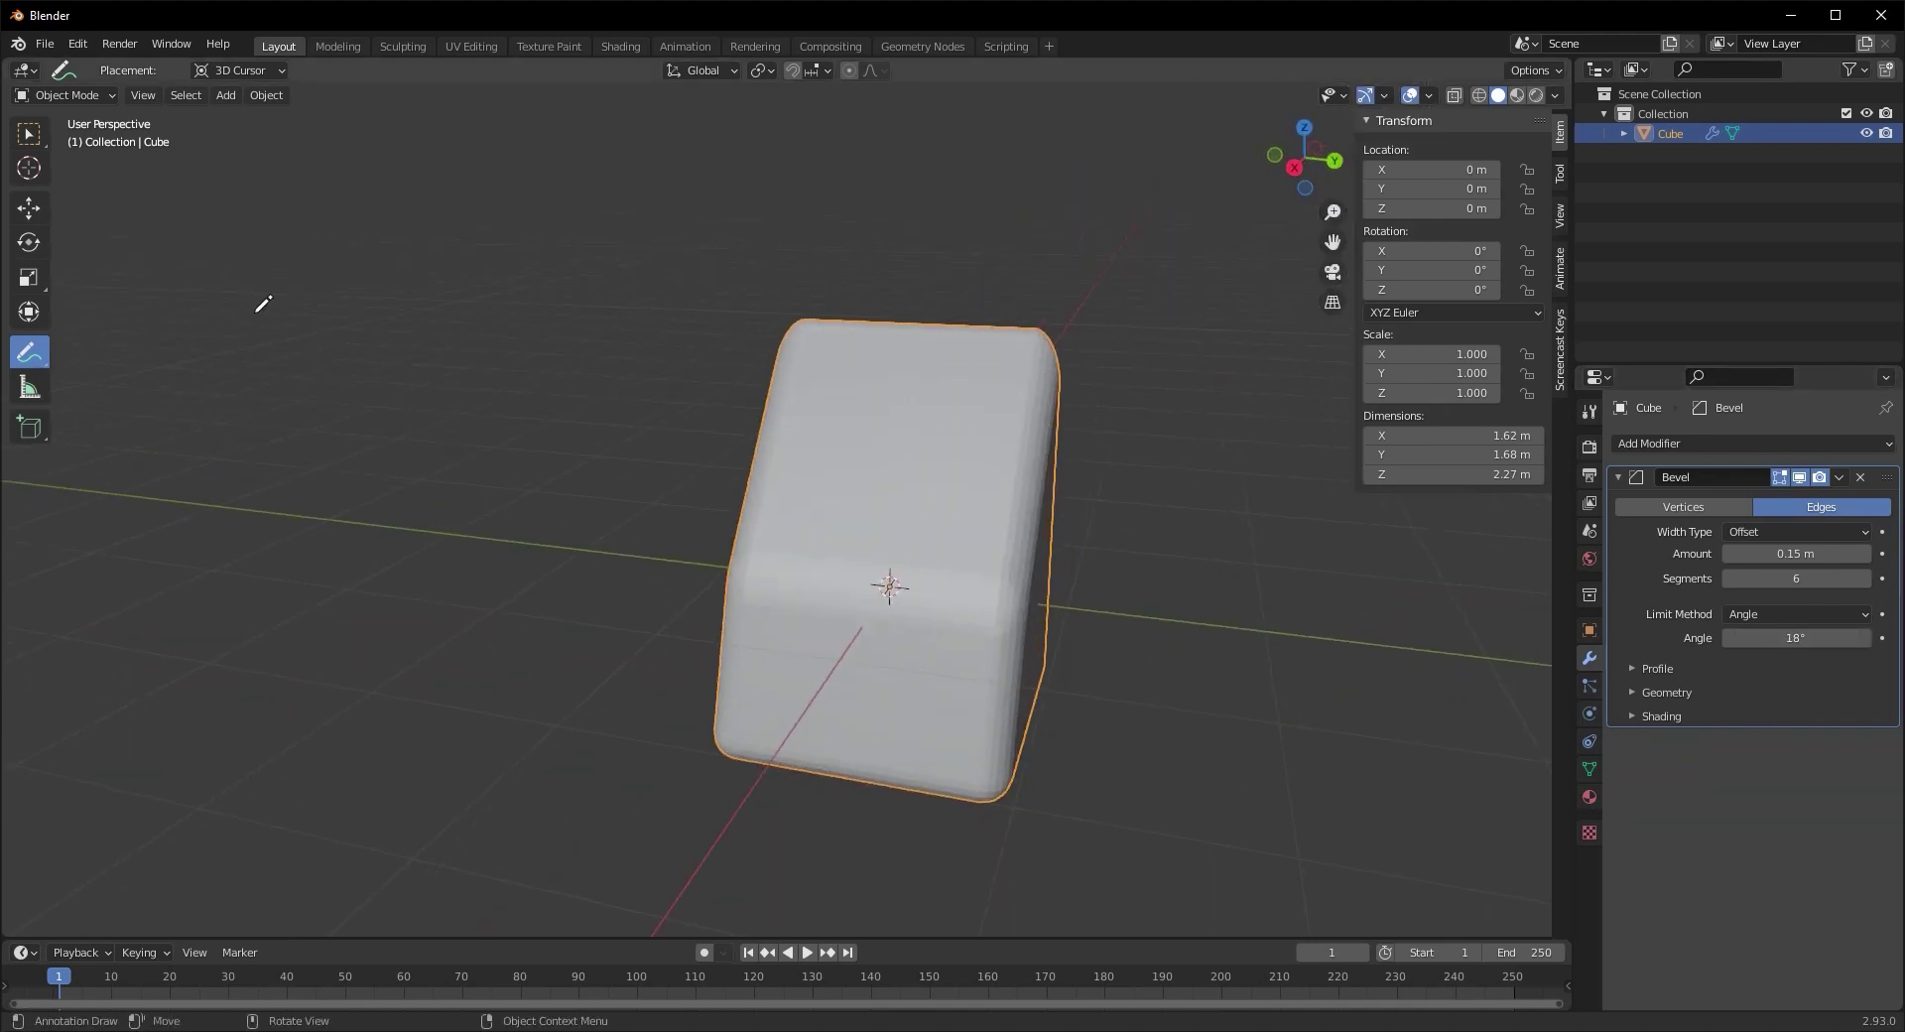
click(30, 134)
middle_drag(923, 535, 884, 532)
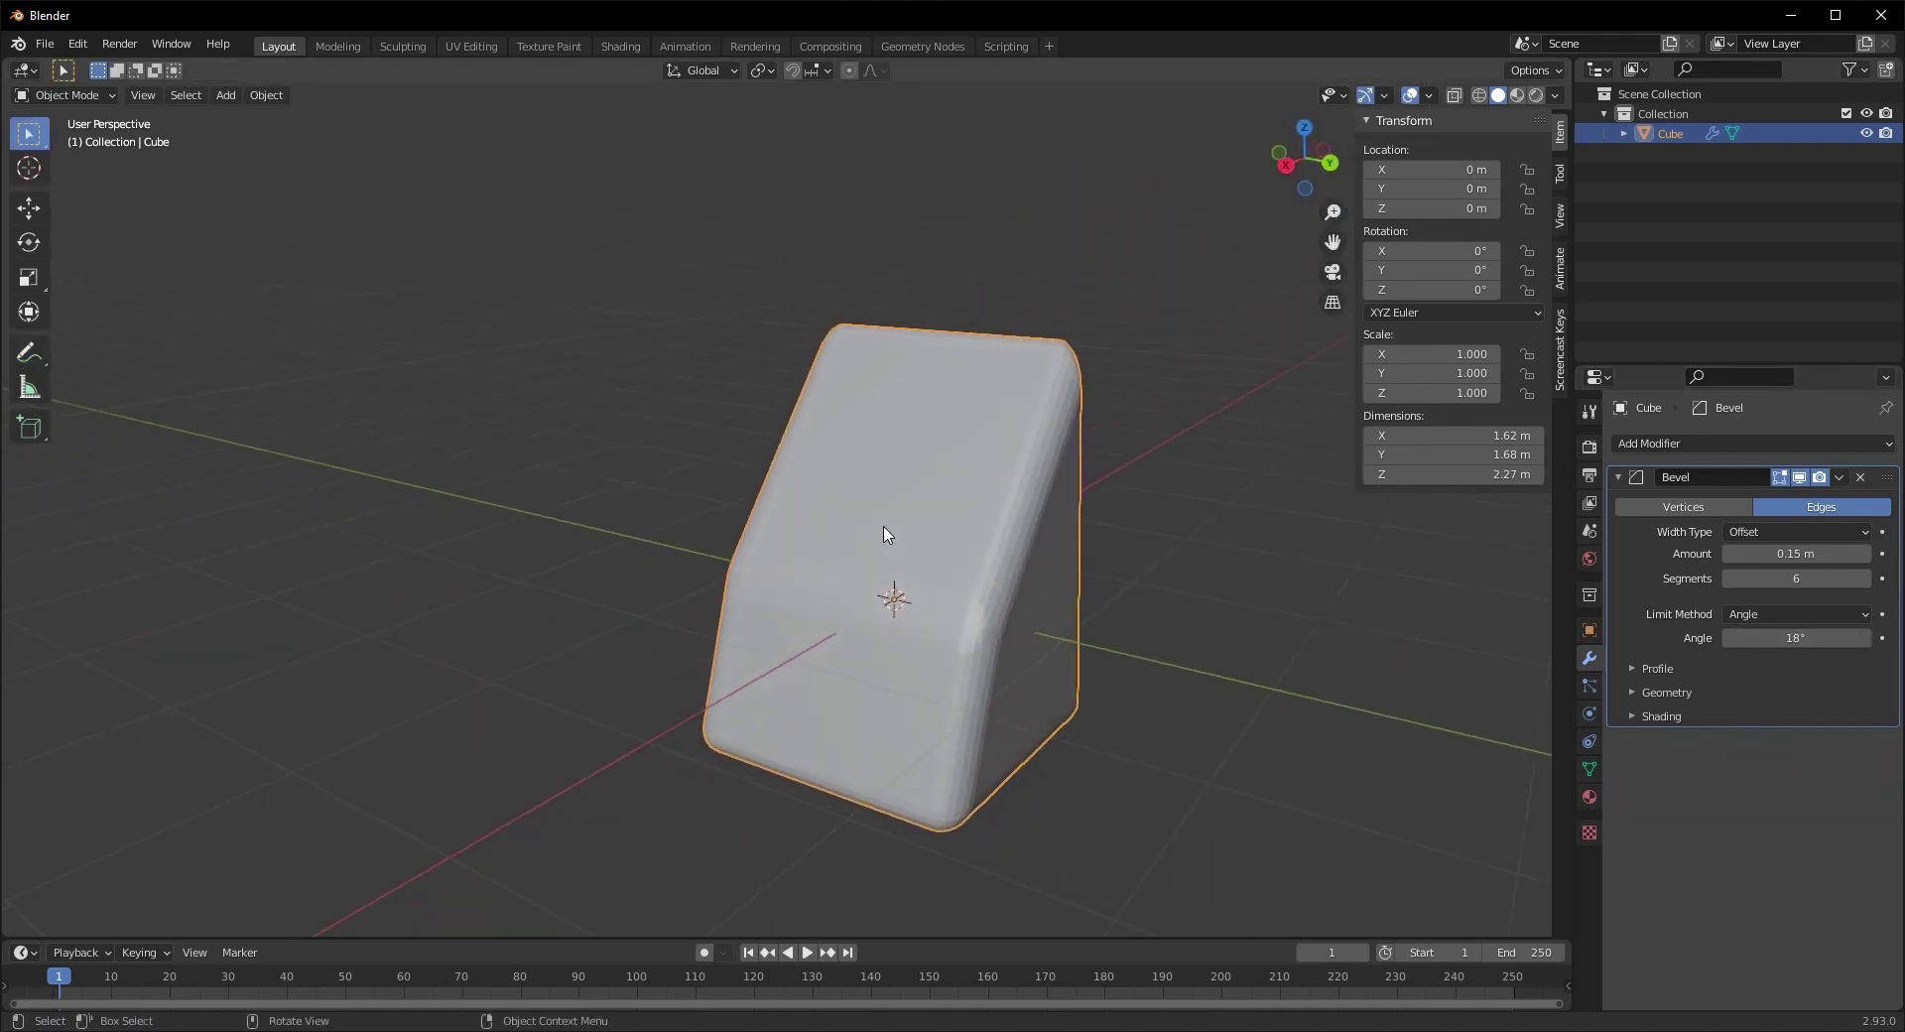
Change the bevel limit method to Weight and inspect the object
click(1752, 615)
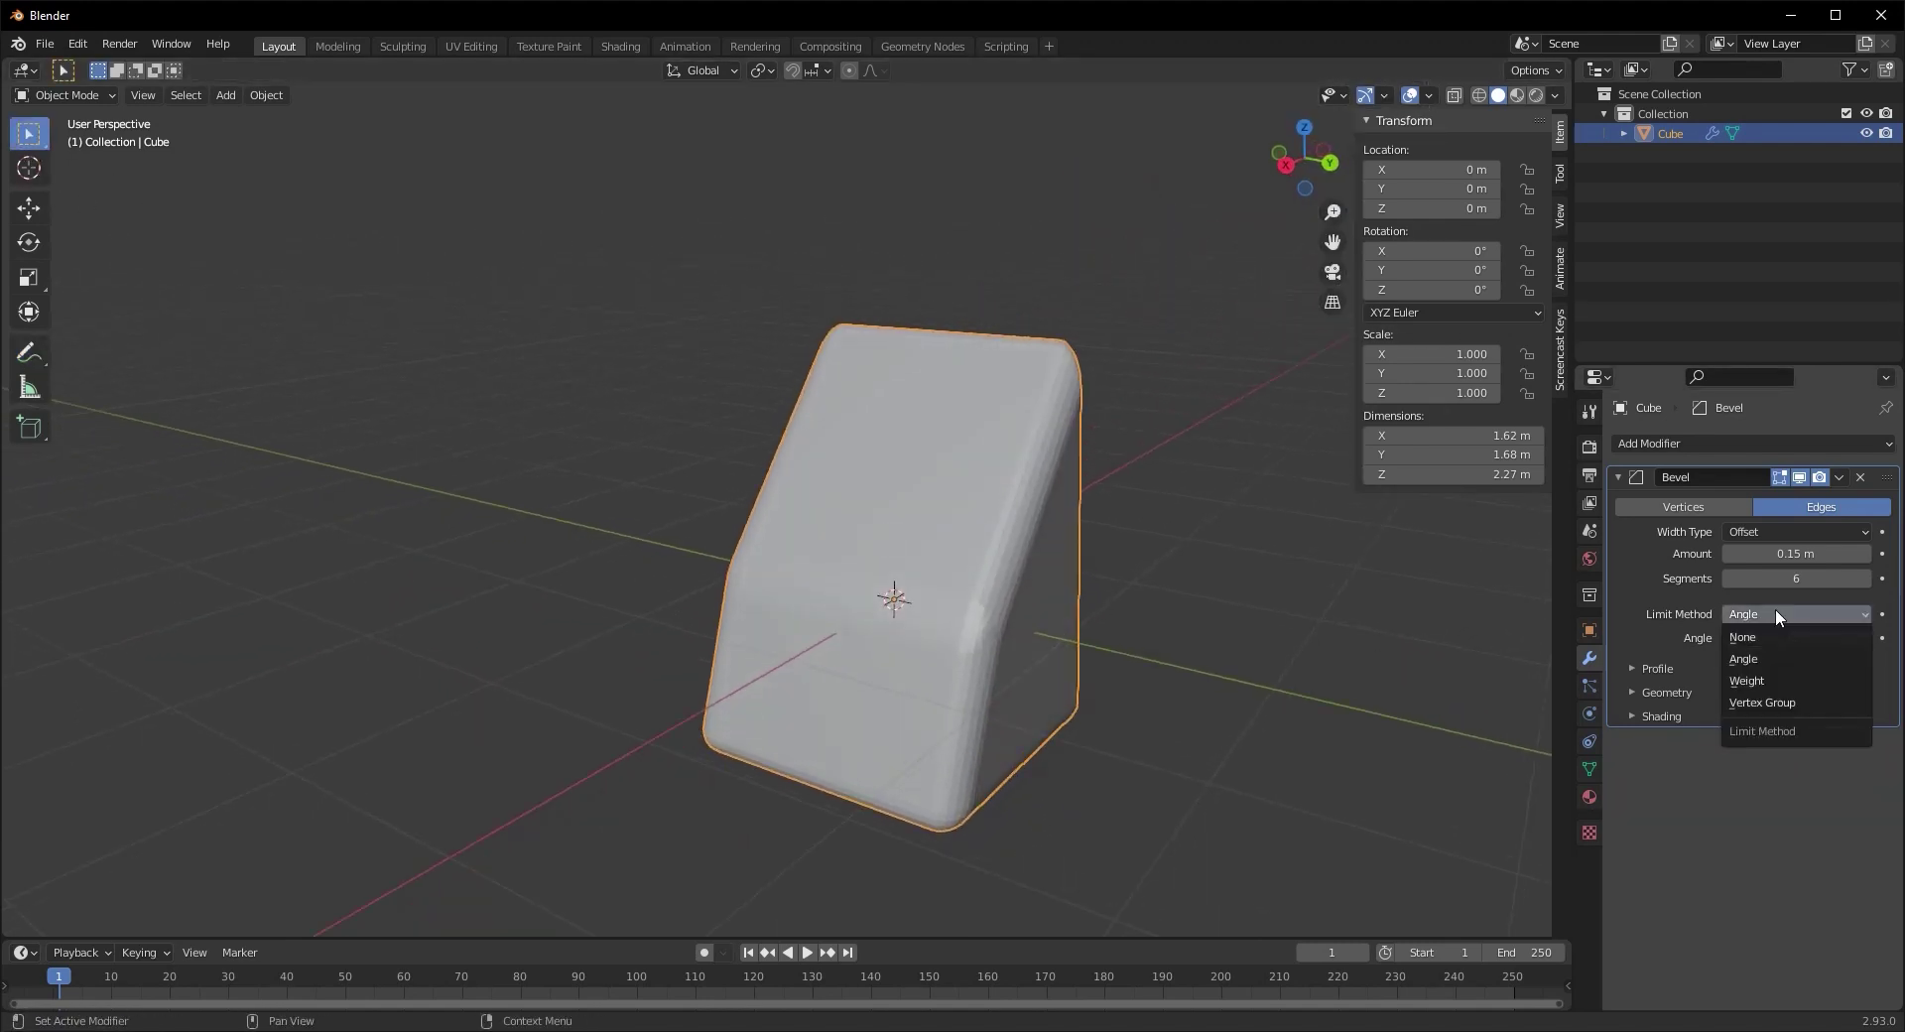
click(1759, 677)
middle_drag(960, 807, 799, 778)
scroll(804, 780, up, 4)
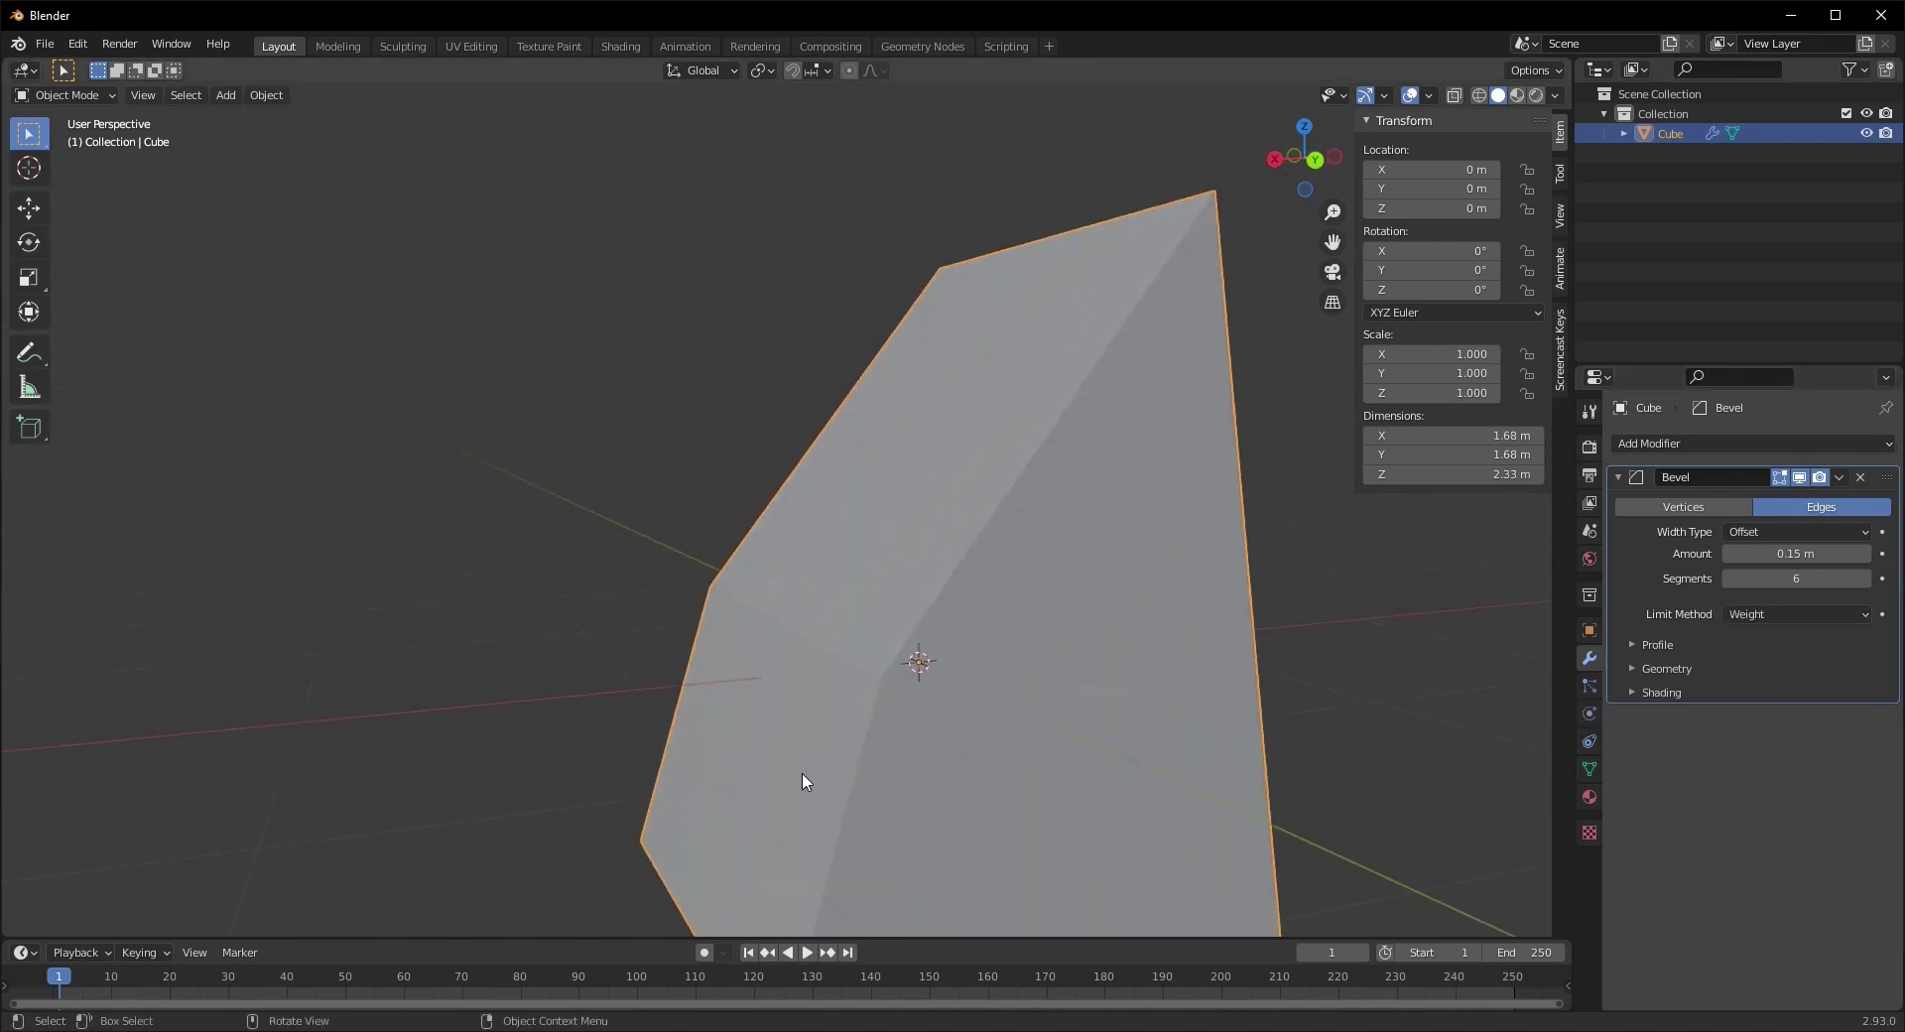
scroll(805, 781, down, 3)
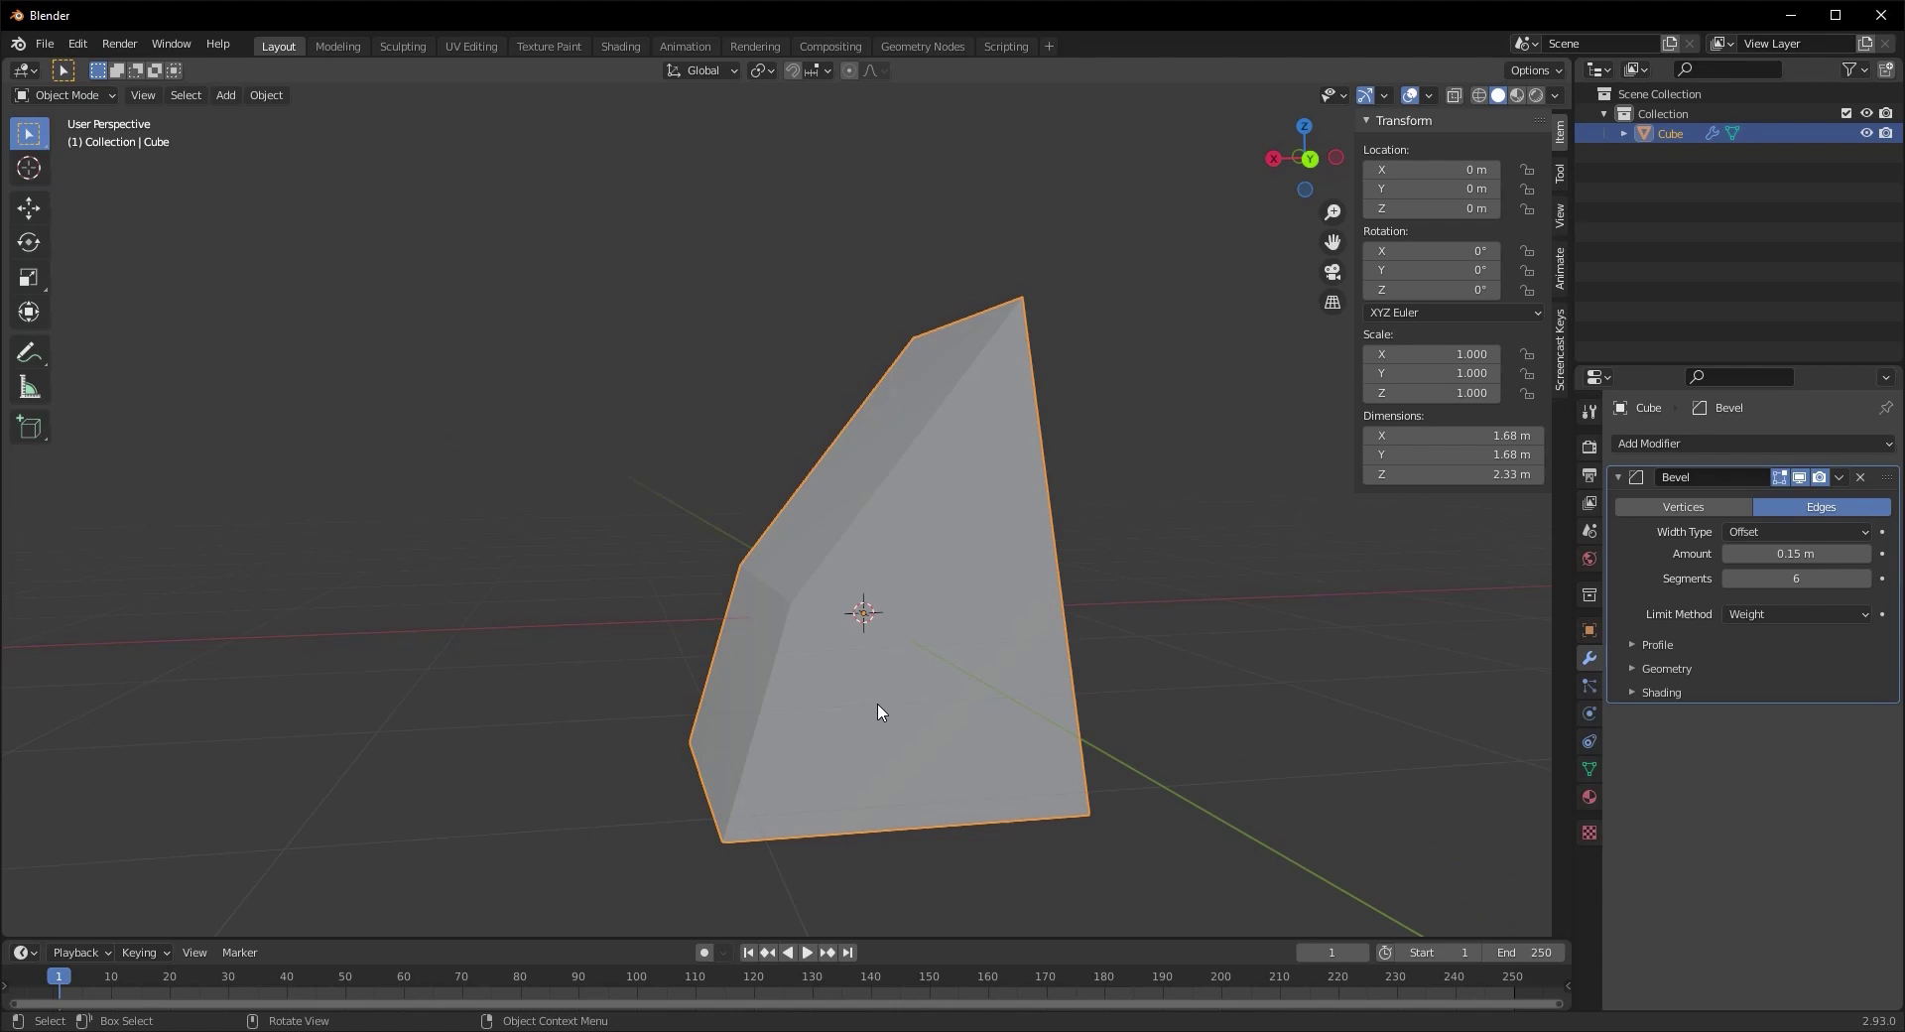
Enter Edit Mode with edge selection, select the topmost edge of the sloped face, and toggle the sidebar
middle_drag(816, 723, 887, 682)
key(Tab)
key(2)
click(931, 617)
middle_drag(931, 617, 897, 668)
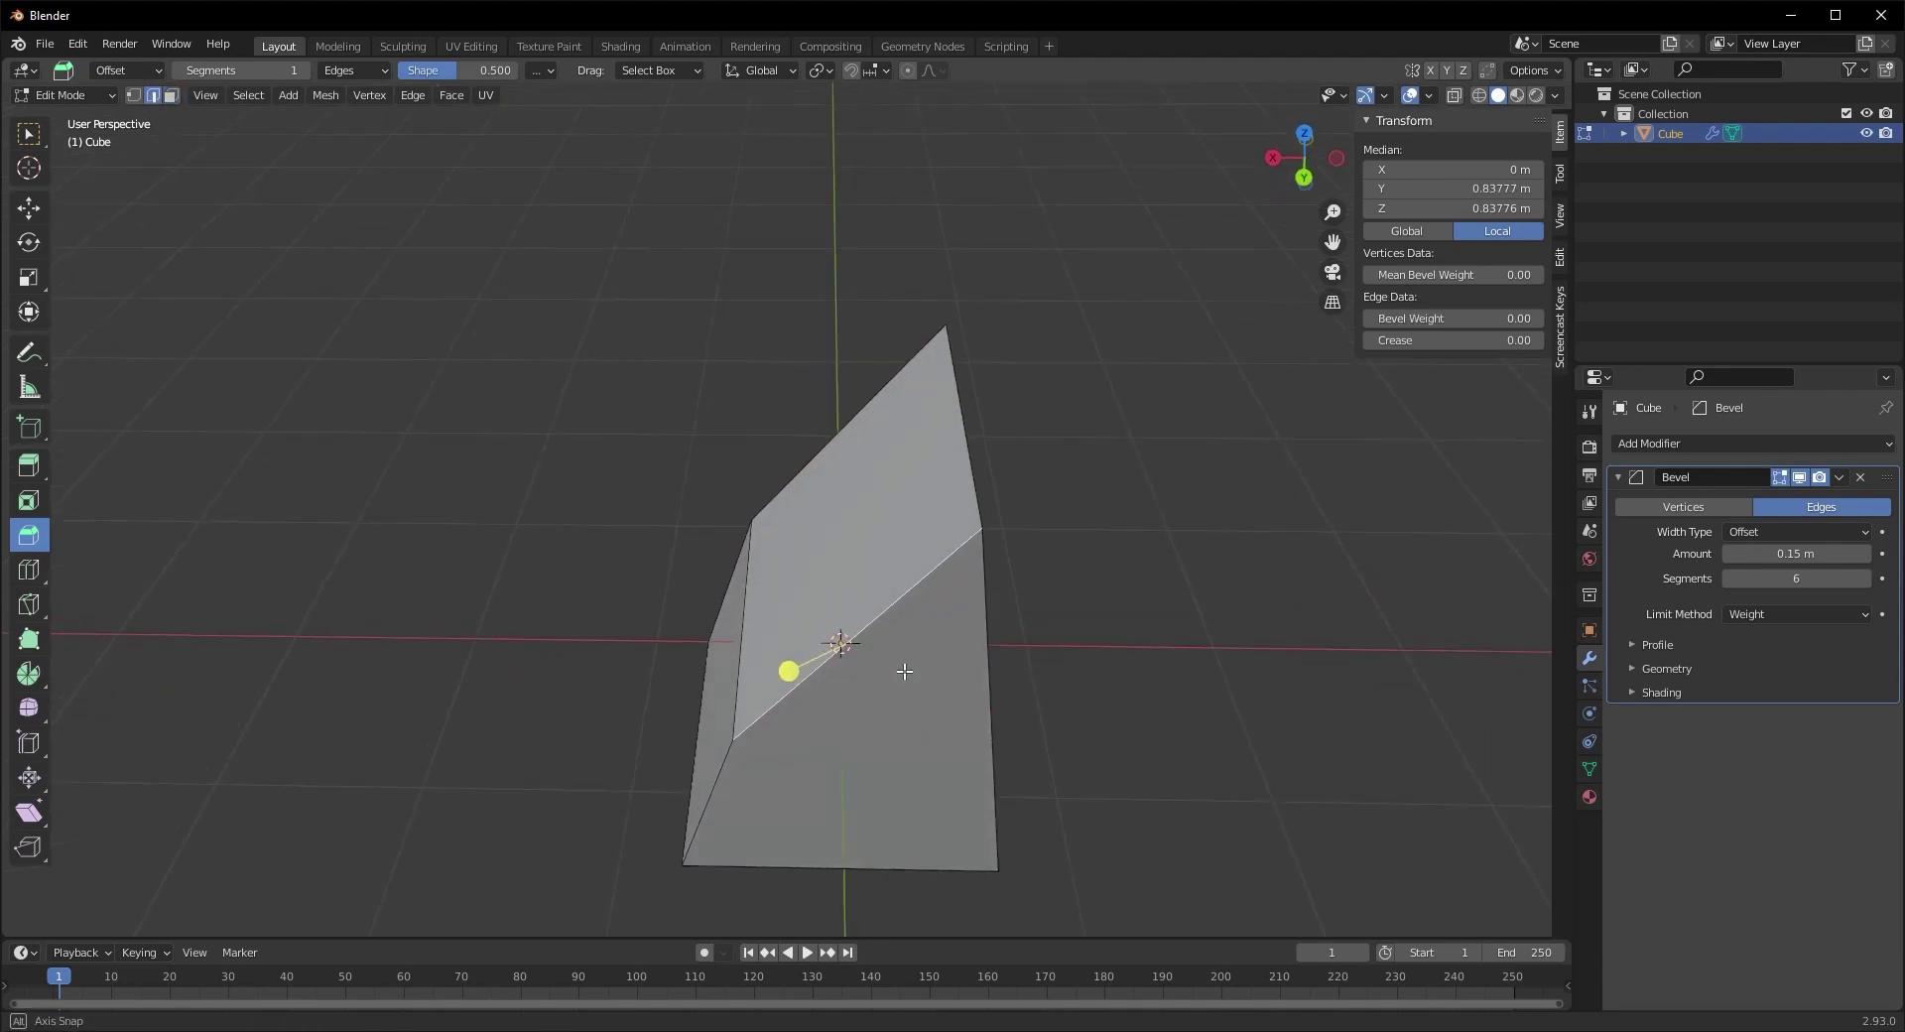
click(958, 461)
middle_drag(938, 545, 967, 516)
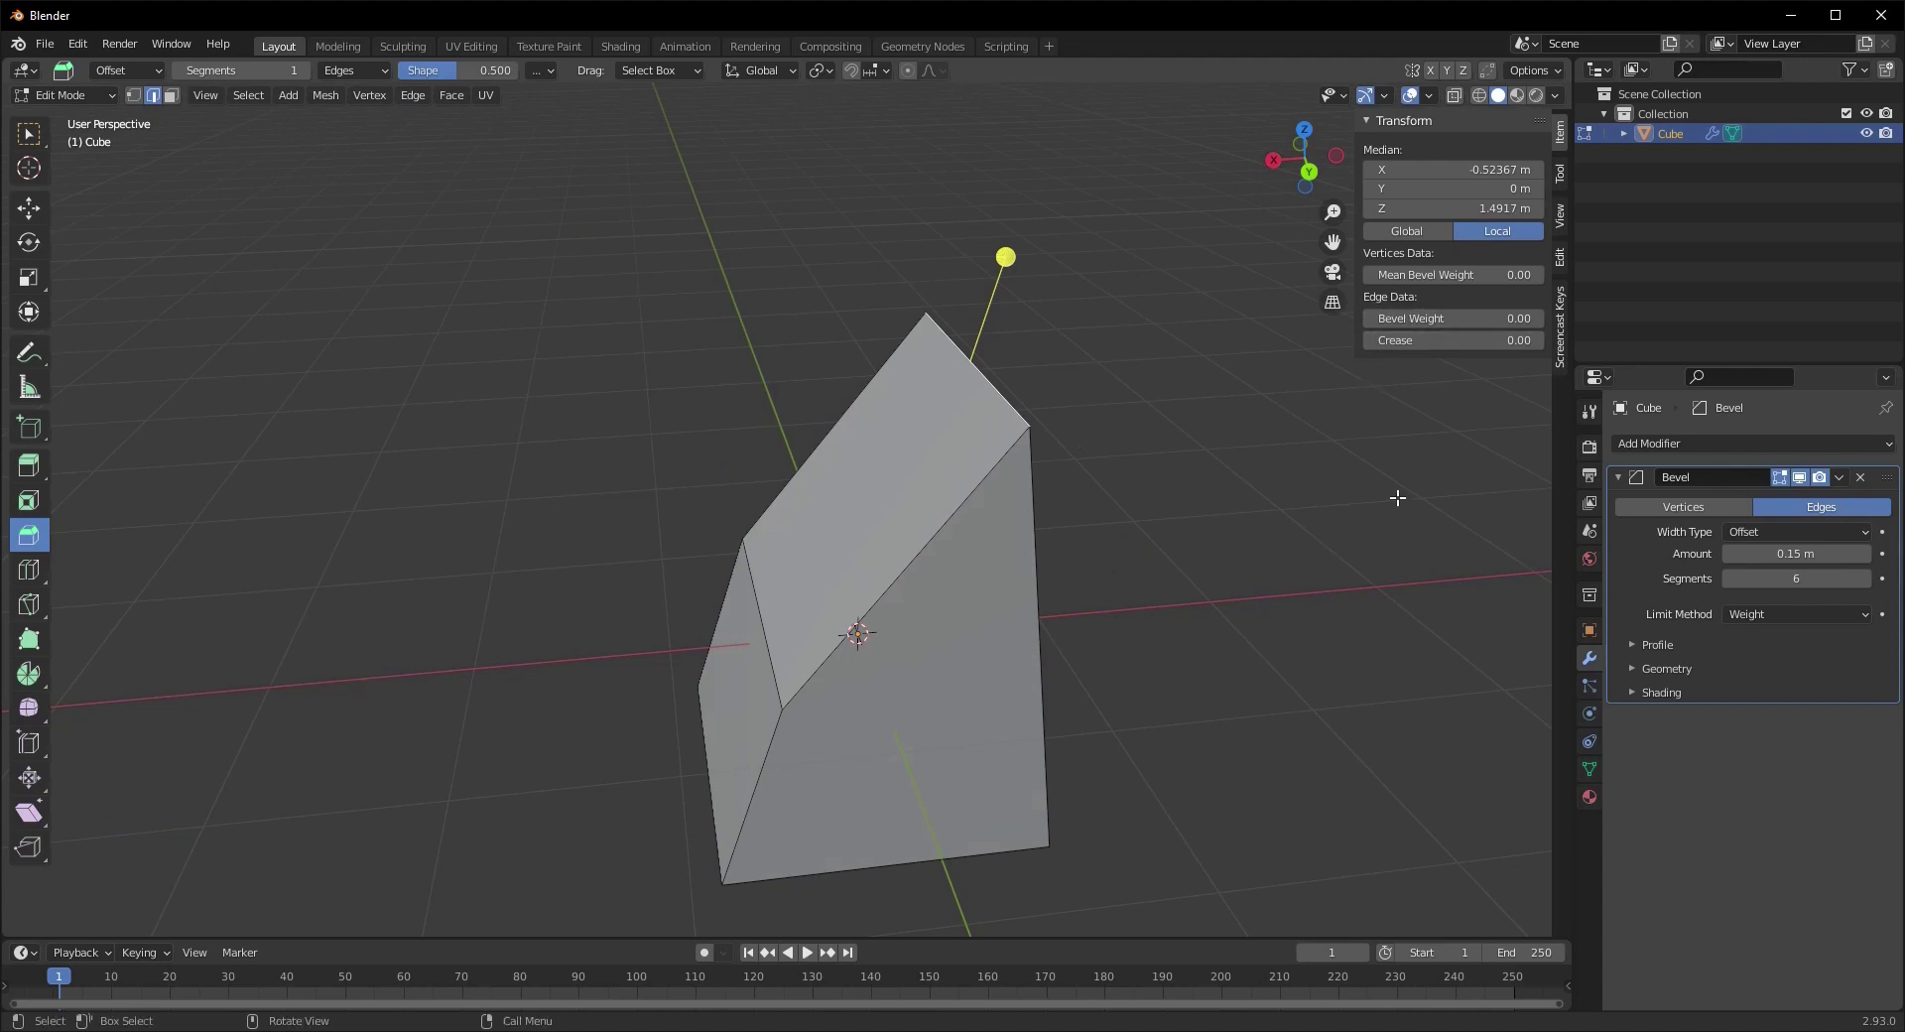
key(n)
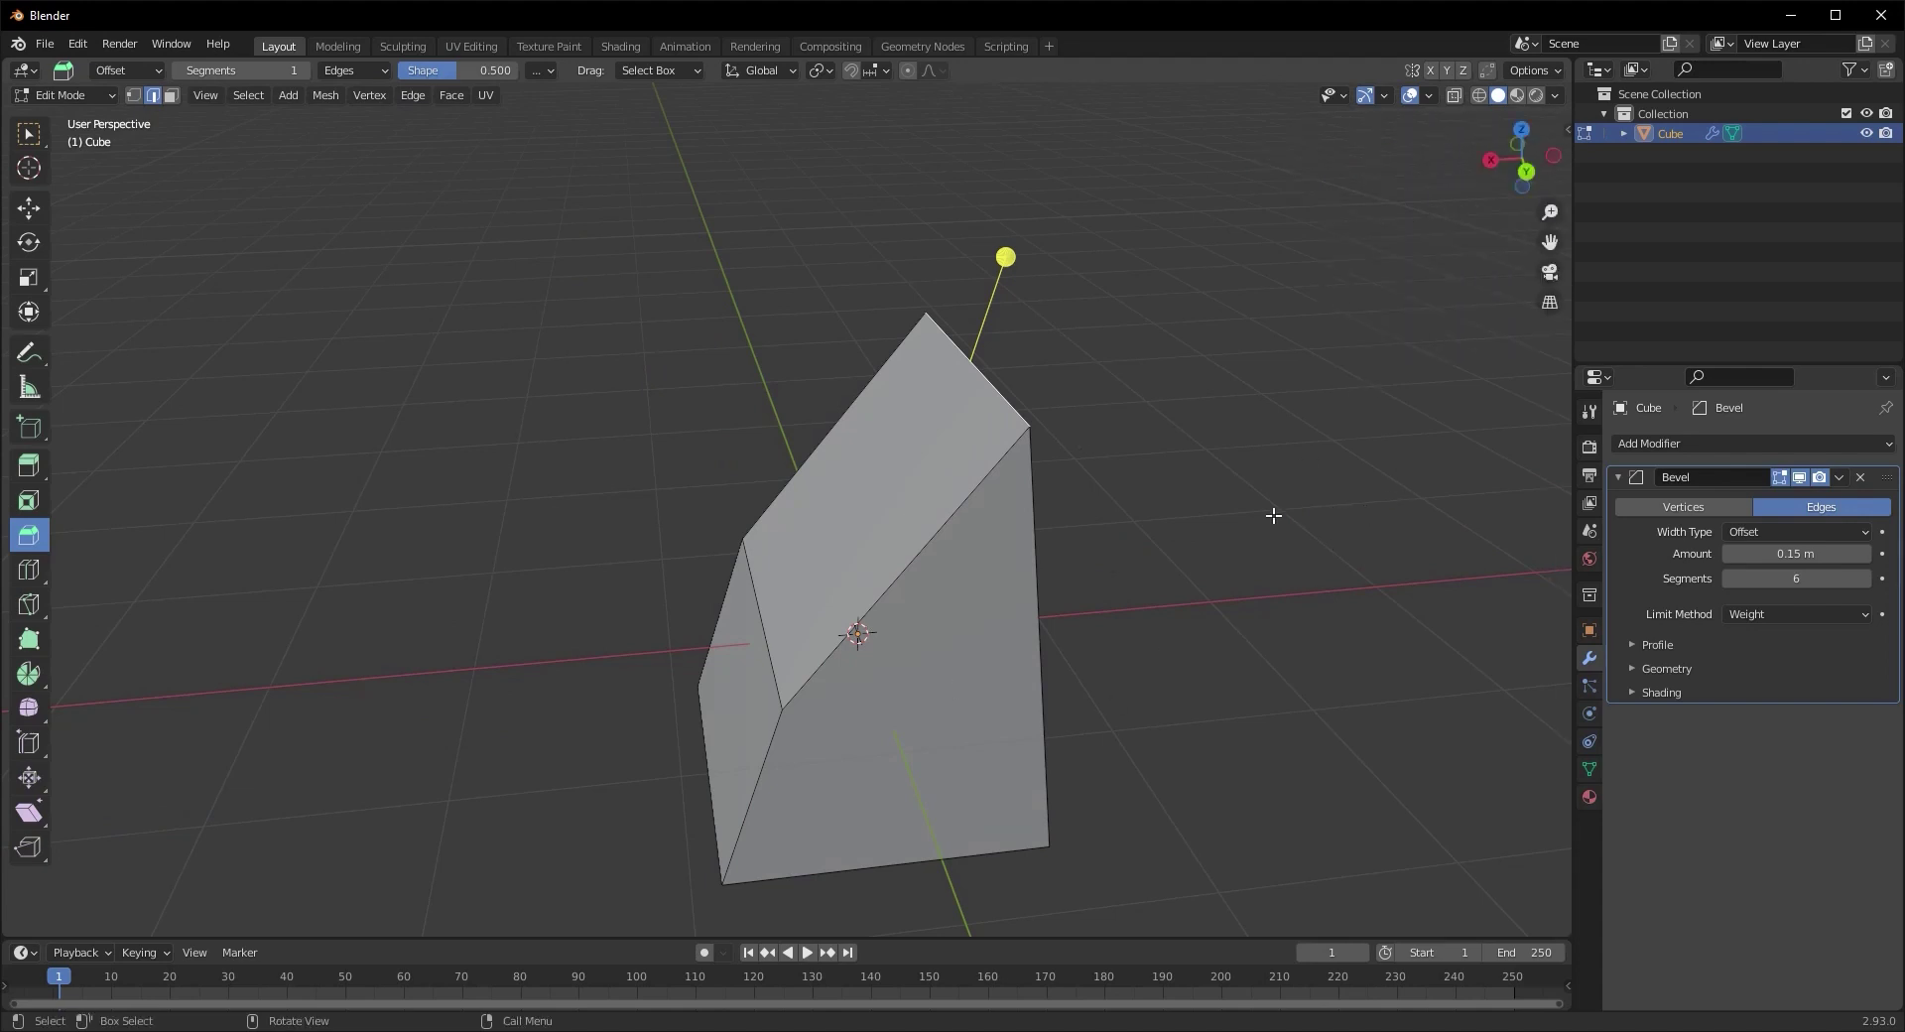
key(n)
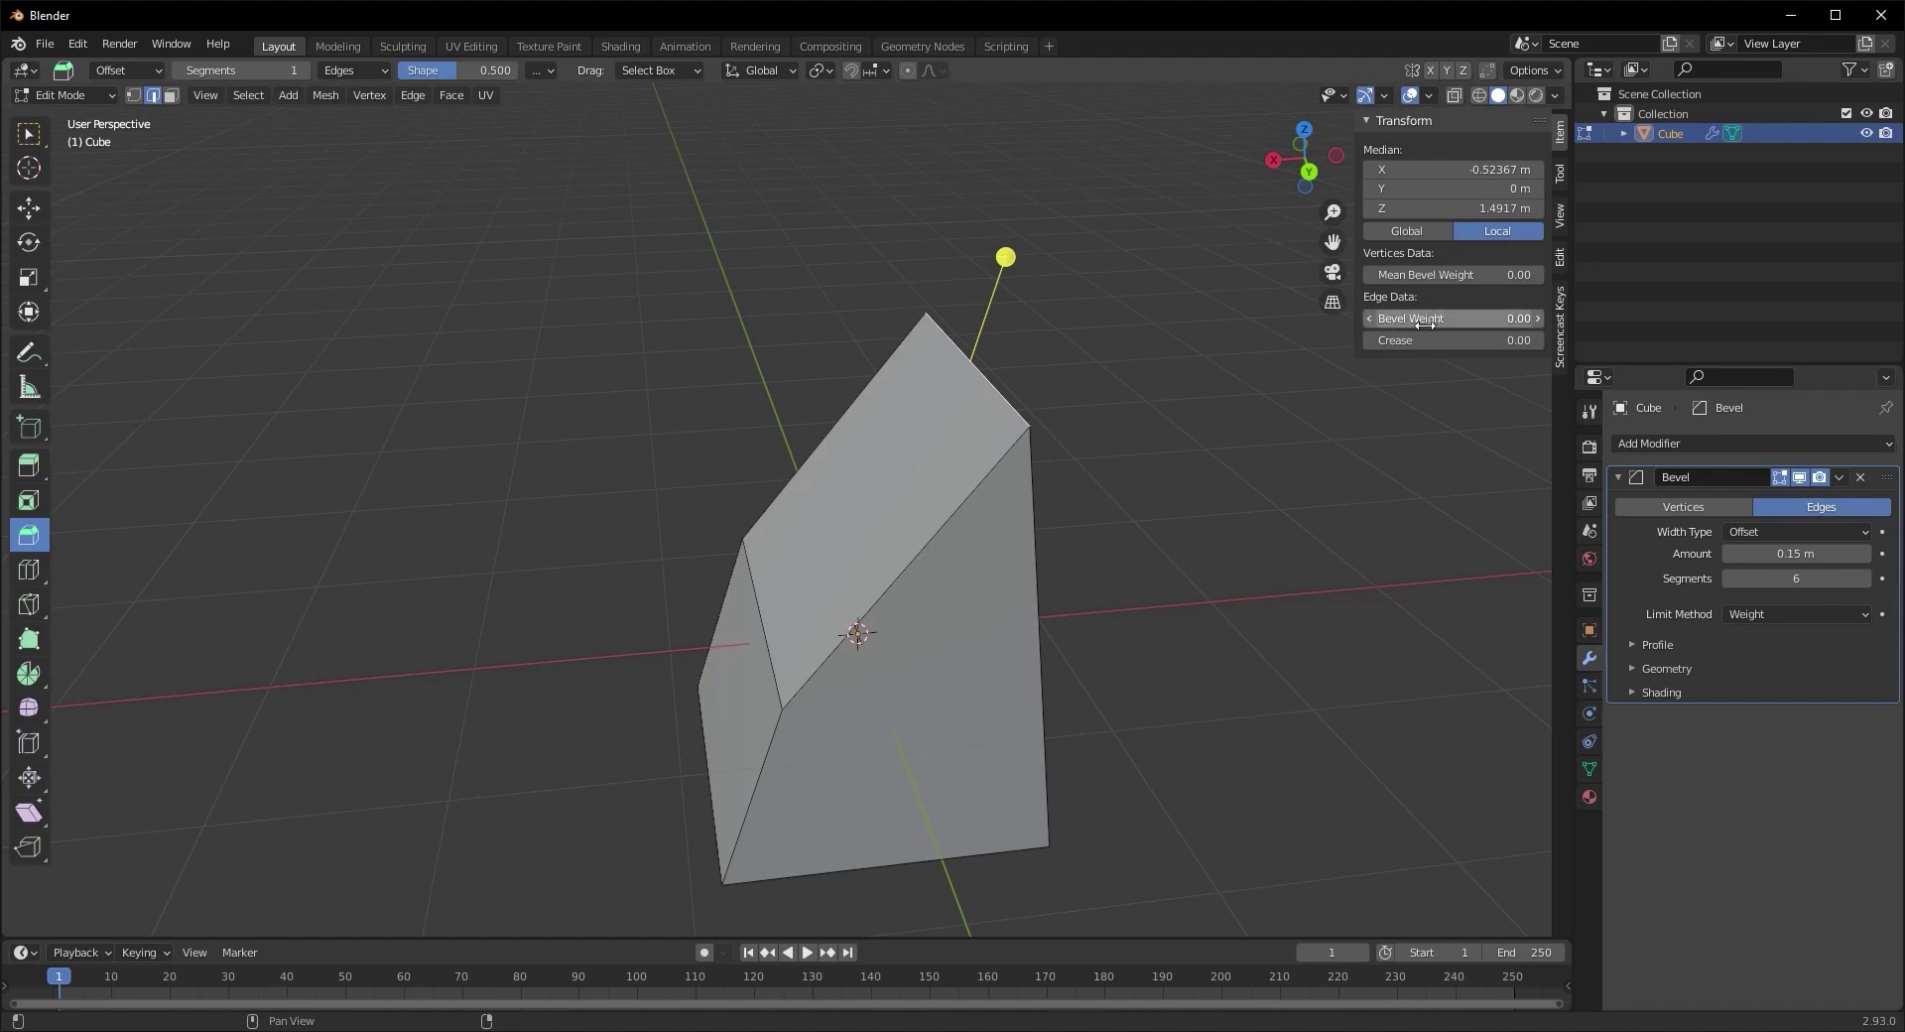
Keep the bevel limit method on Weight, give the selected top edge a bevel weight of 1.00, and set the bevel amount to 1.37 m
click(1776, 614)
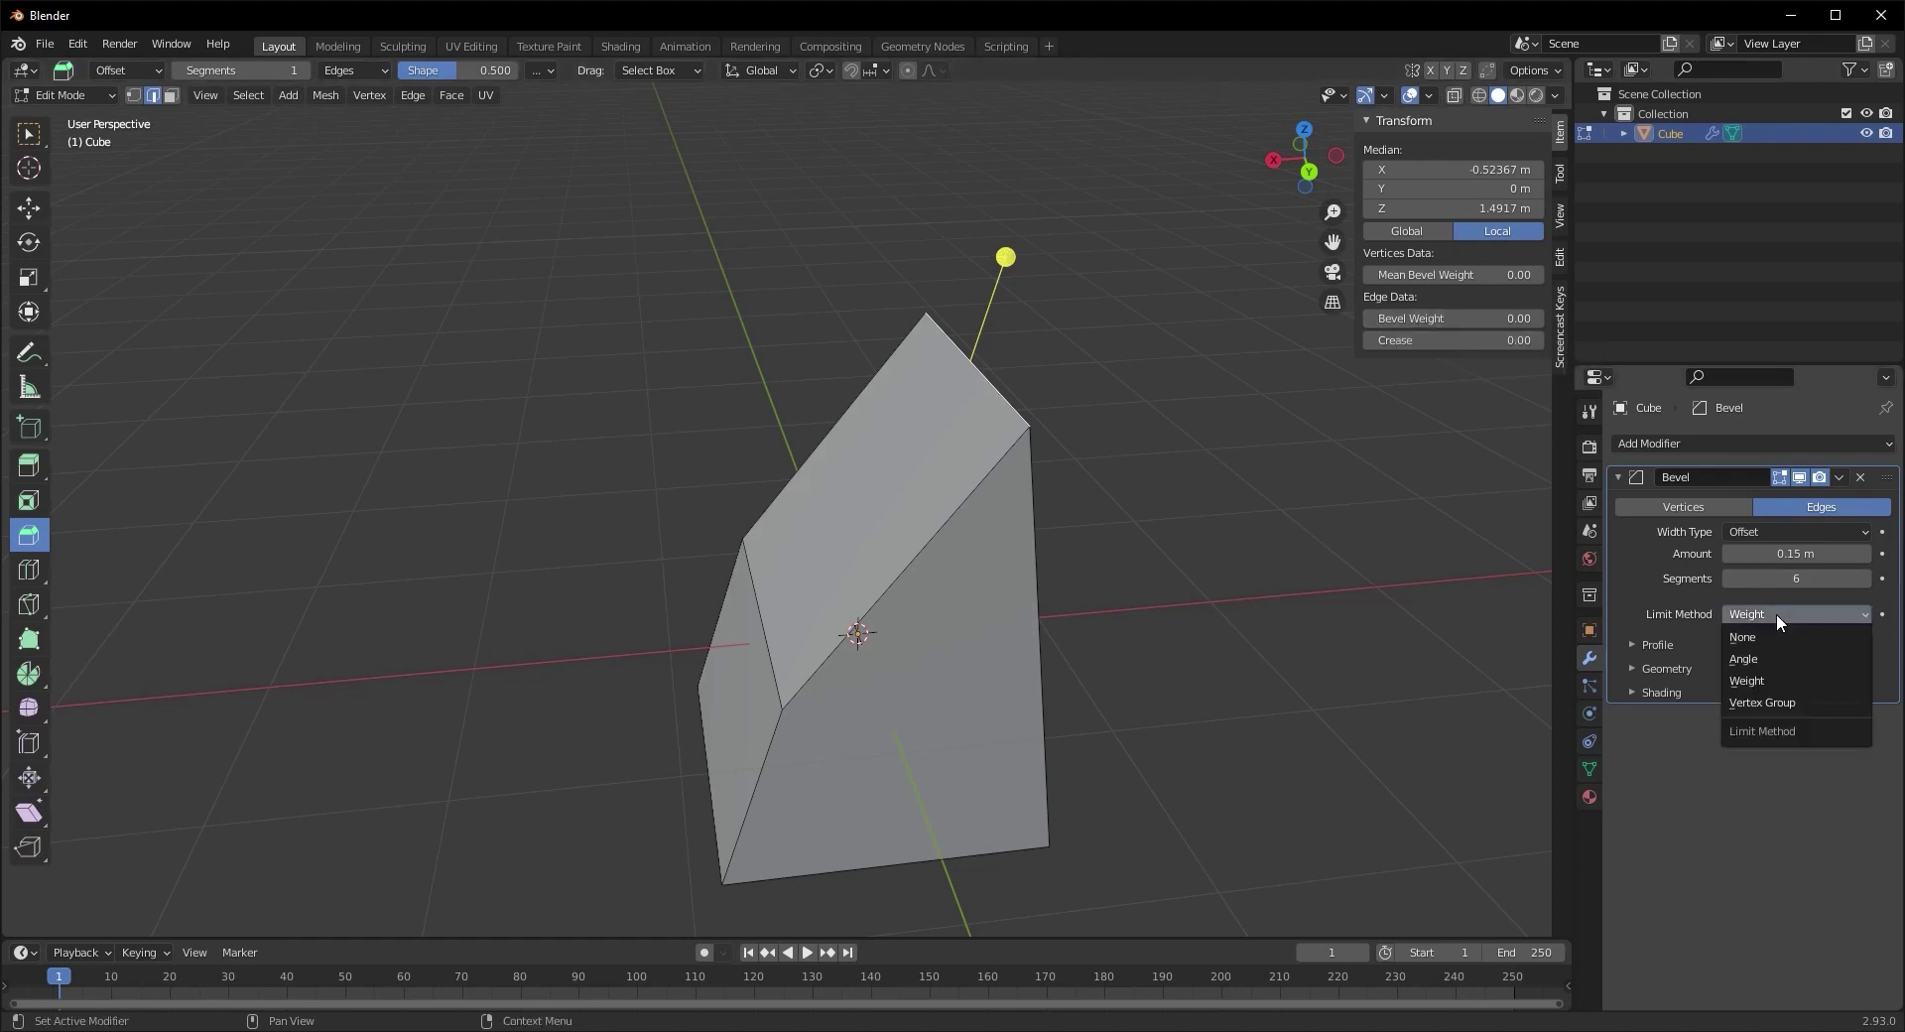
click(1759, 680)
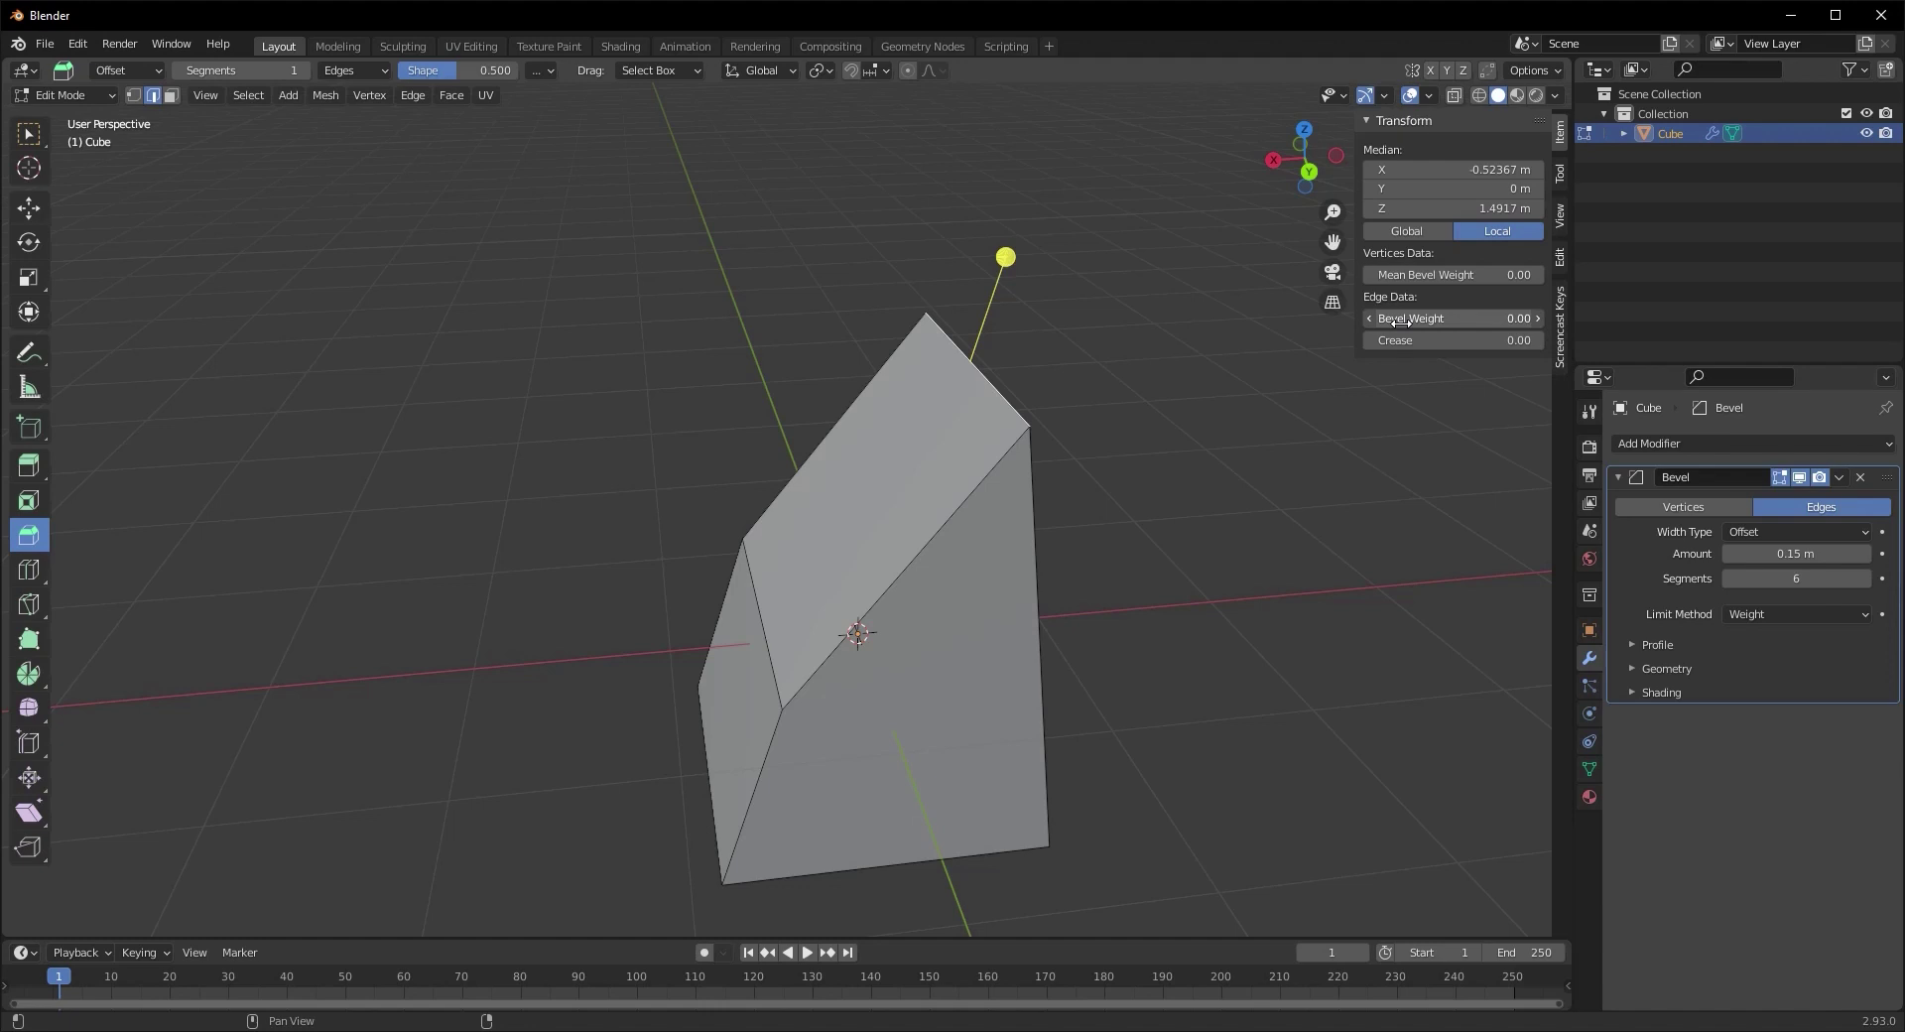
drag(1413, 323, 1416, 373)
drag(1282, 383, 1572, 388)
middle_drag(871, 526, 946, 536)
scroll(807, 526, up, 2)
mouse_move(1794, 556)
mouse_down()
mouse_move(1885, 562)
mouse_move(12, 600)
mouse_move(1793, 554)
mouse_up()
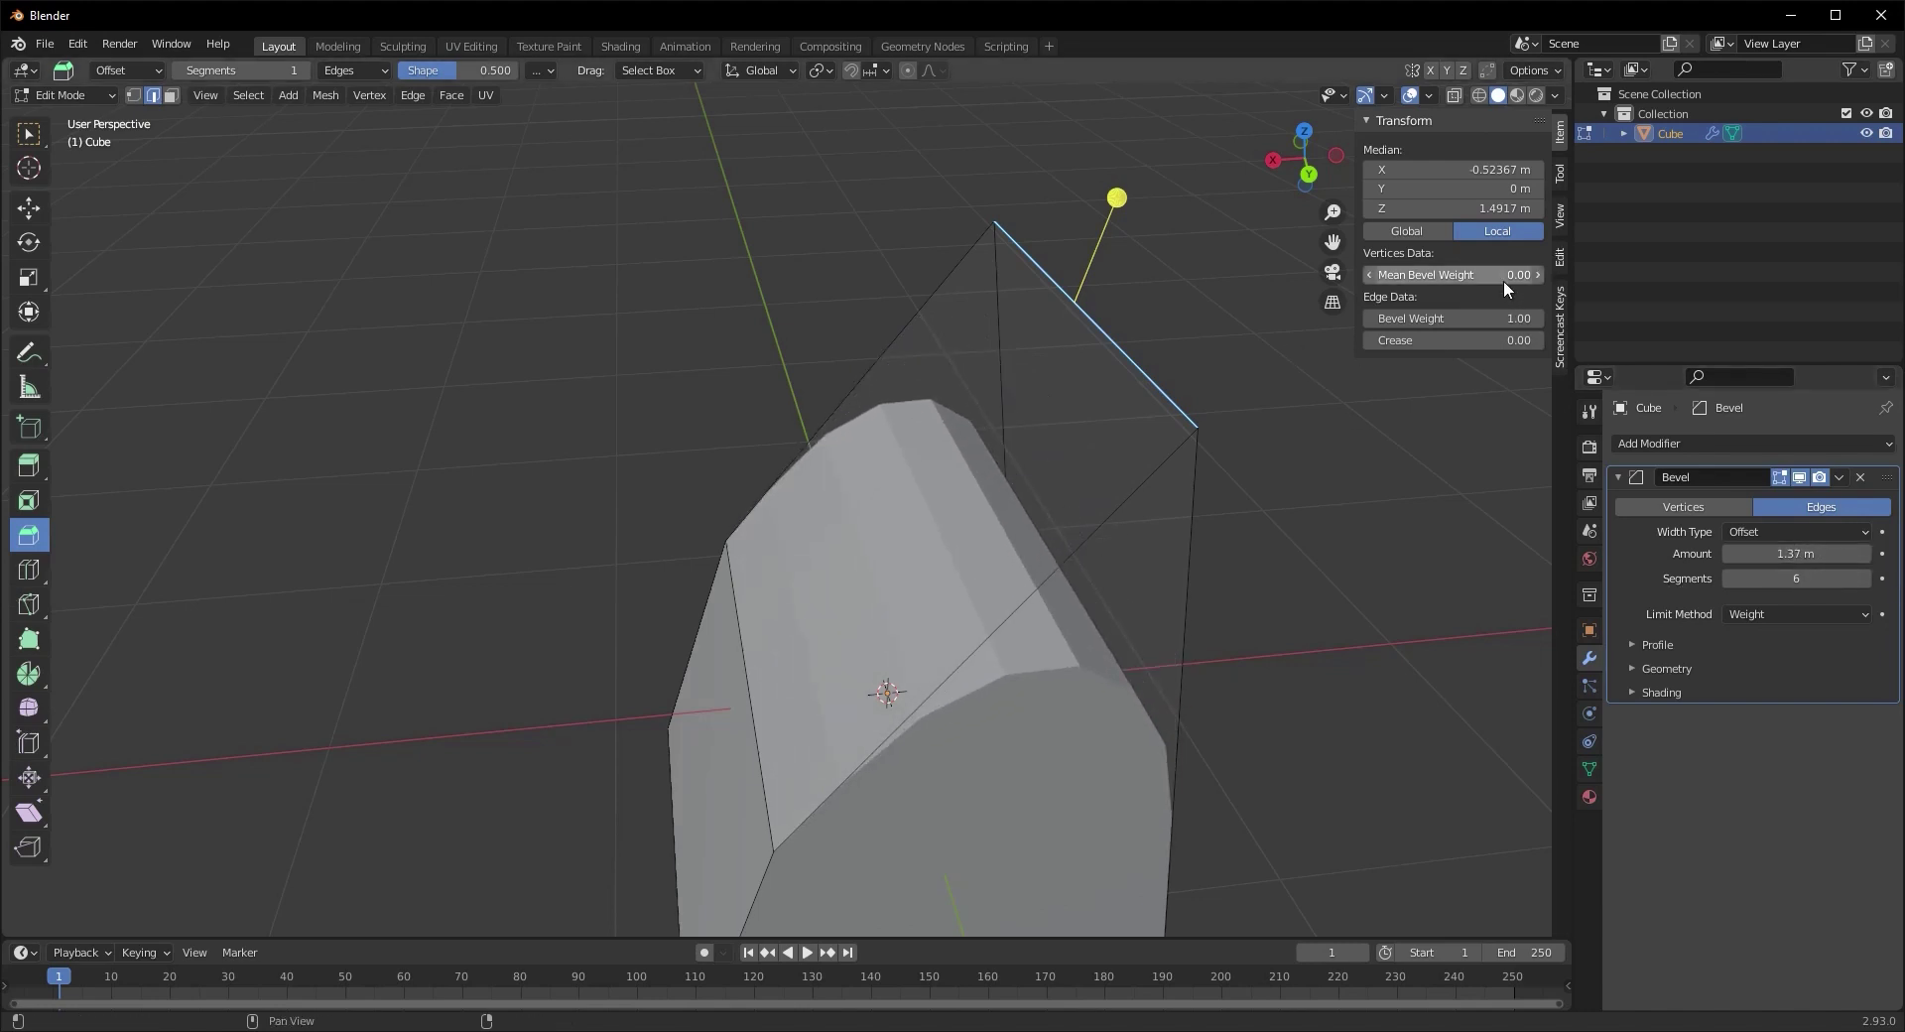
Try adjusting the bevel weight of one upper corner vertex in vertex select mode, and select the top edge again
drag(1496, 318, 1607, 375)
key(1)
click(1199, 438)
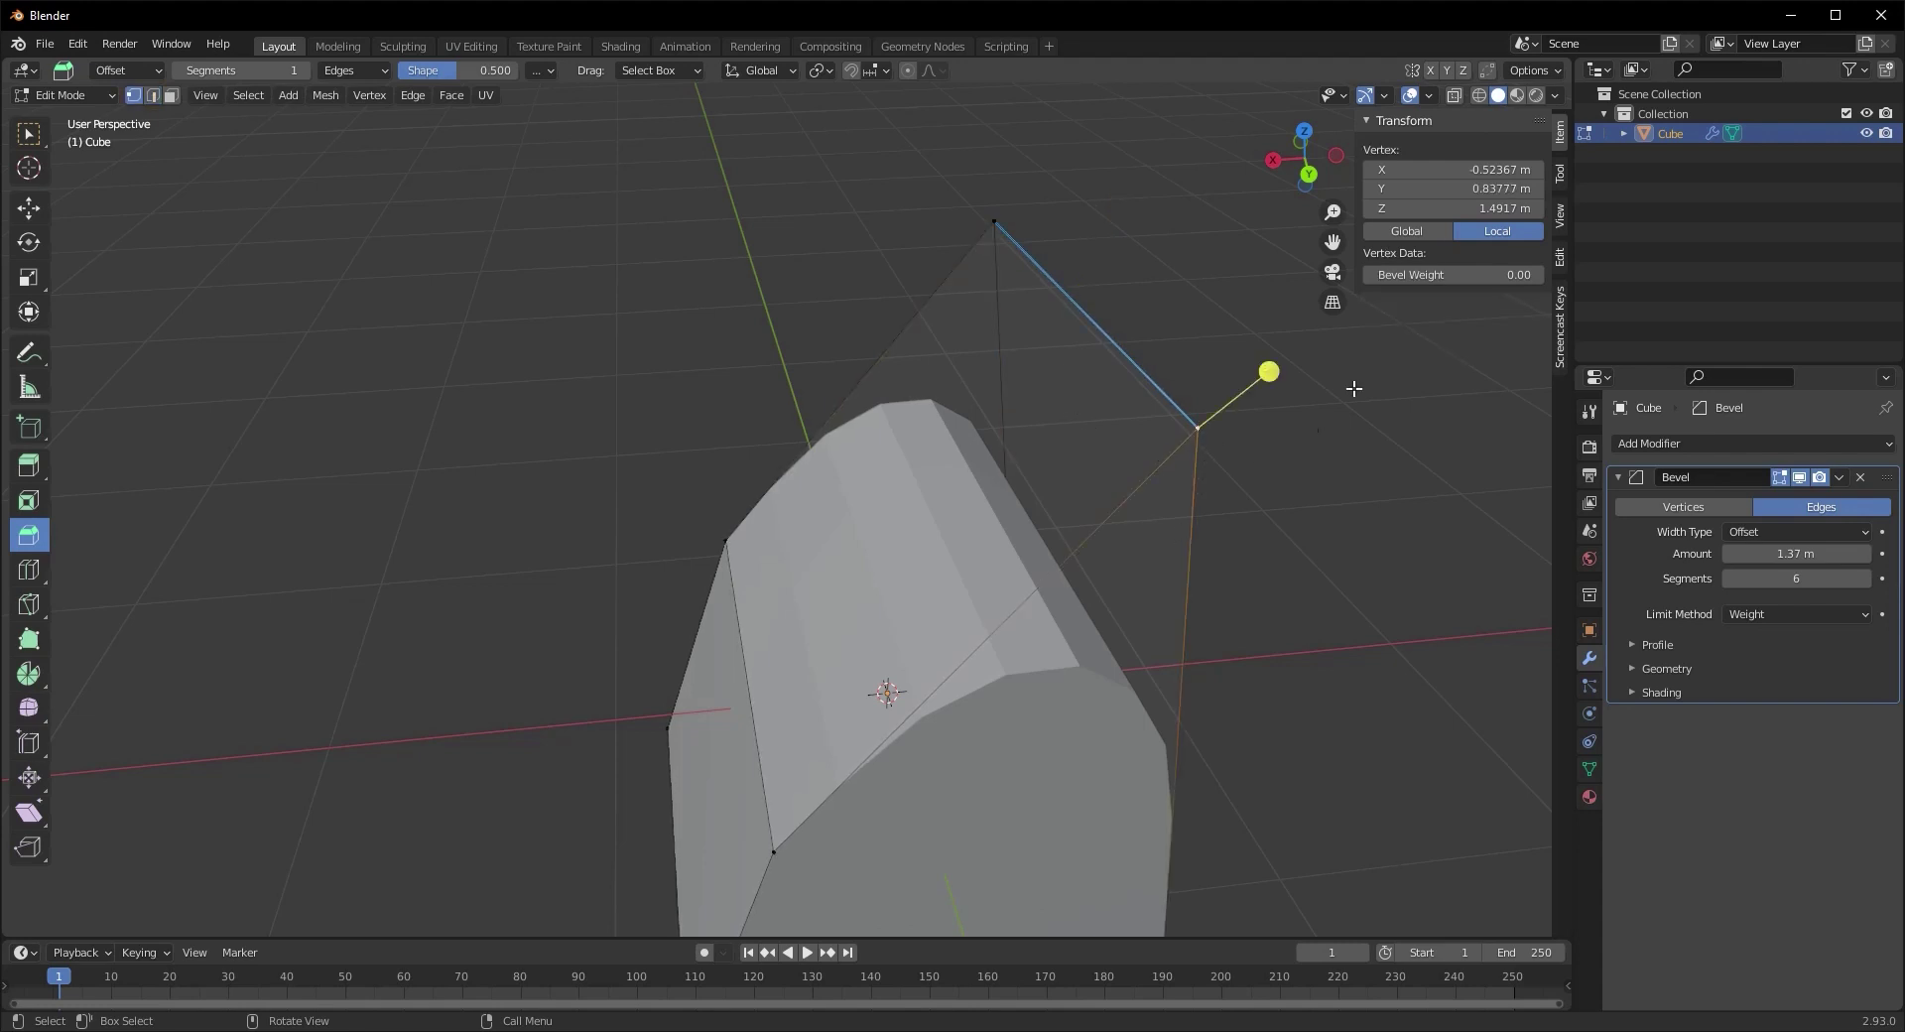
drag(1452, 279, 1555, 286)
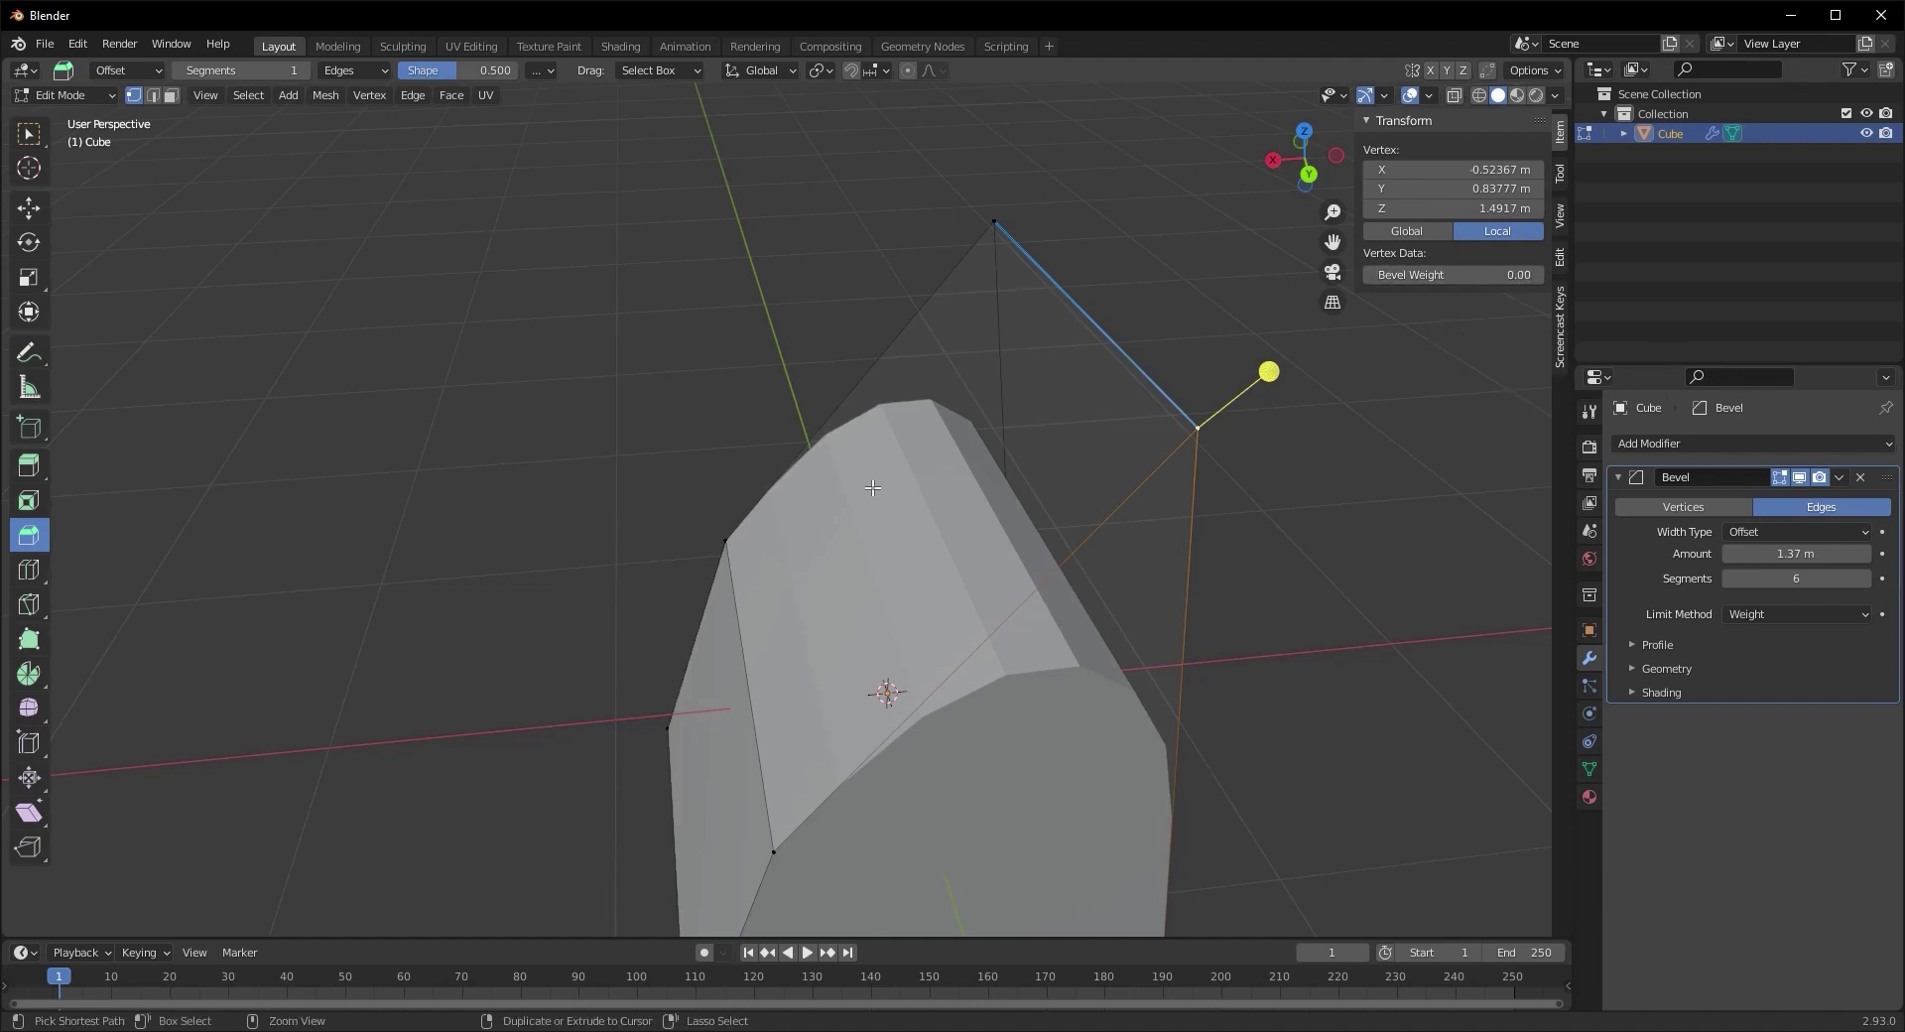
click(1111, 340)
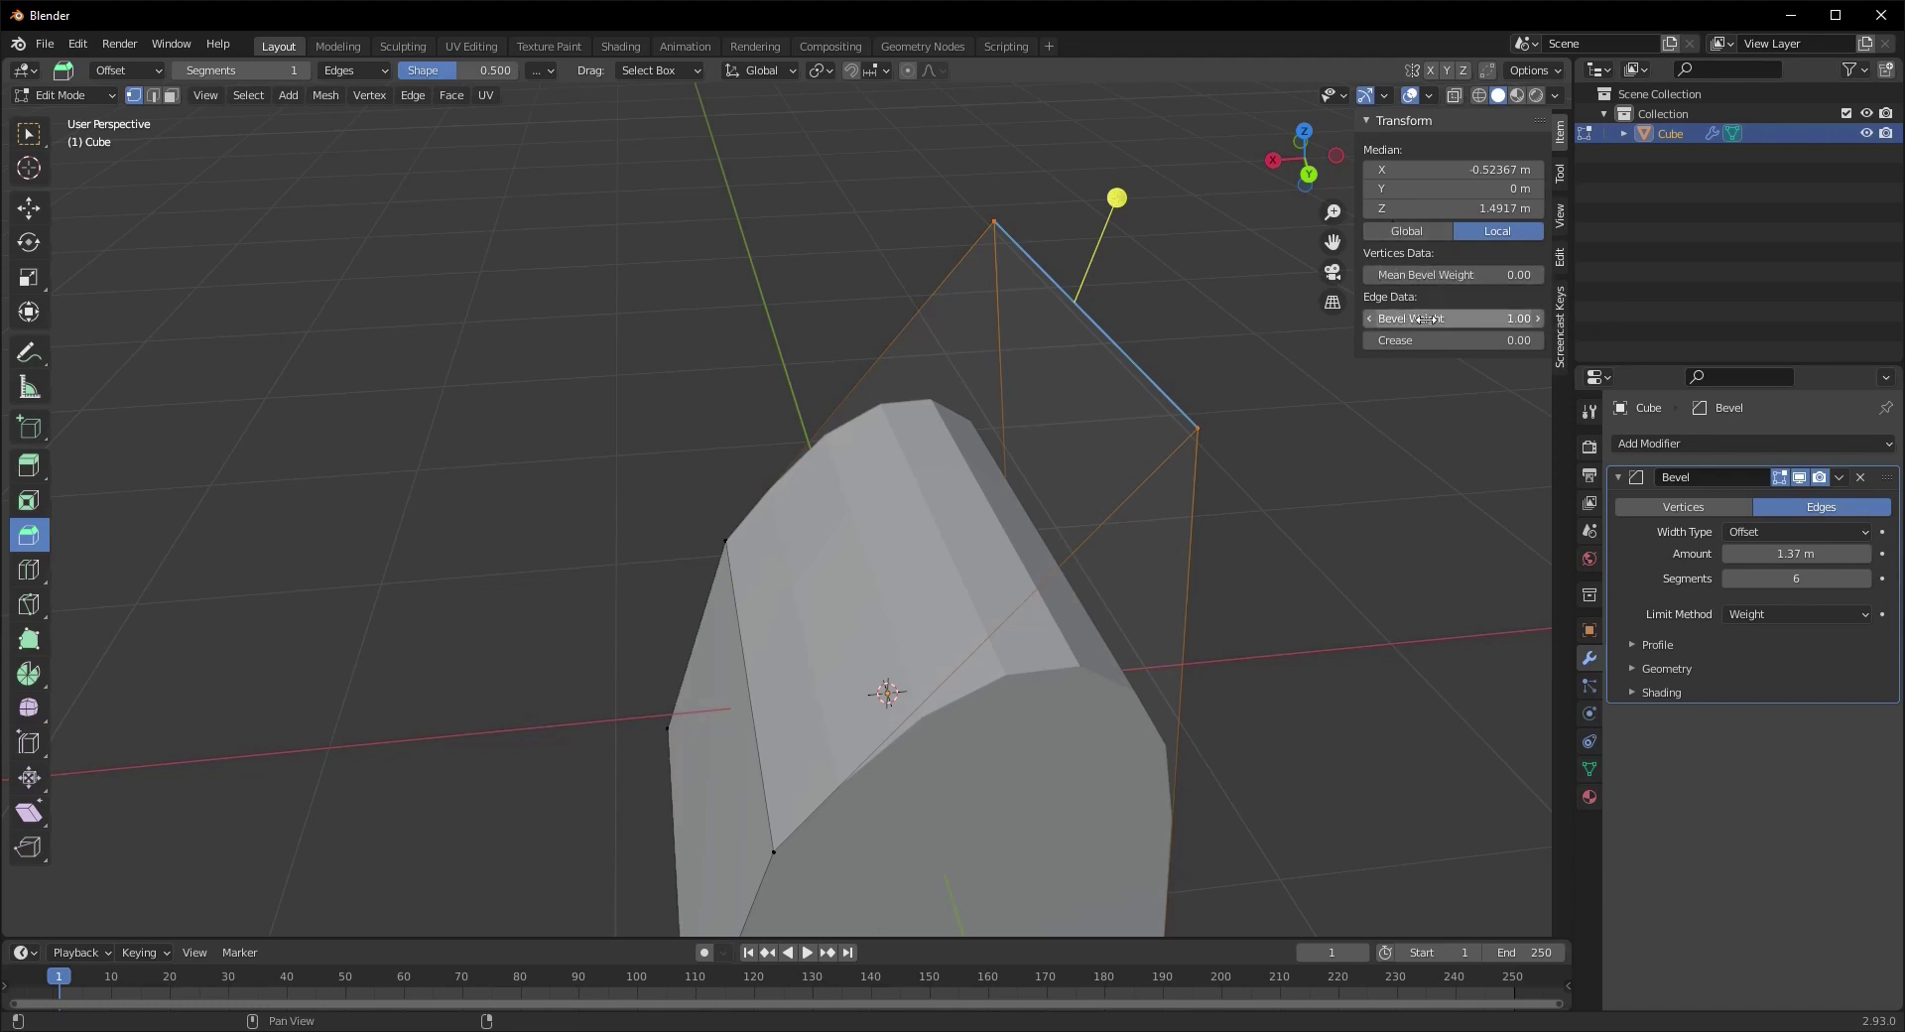
Deselect everything, select the bottom edge below the sloped face, and set its bevel weight to 1.00
scroll(1111, 444, down, 3)
middle_drag(1111, 444, 921, 628)
key(alt+a)
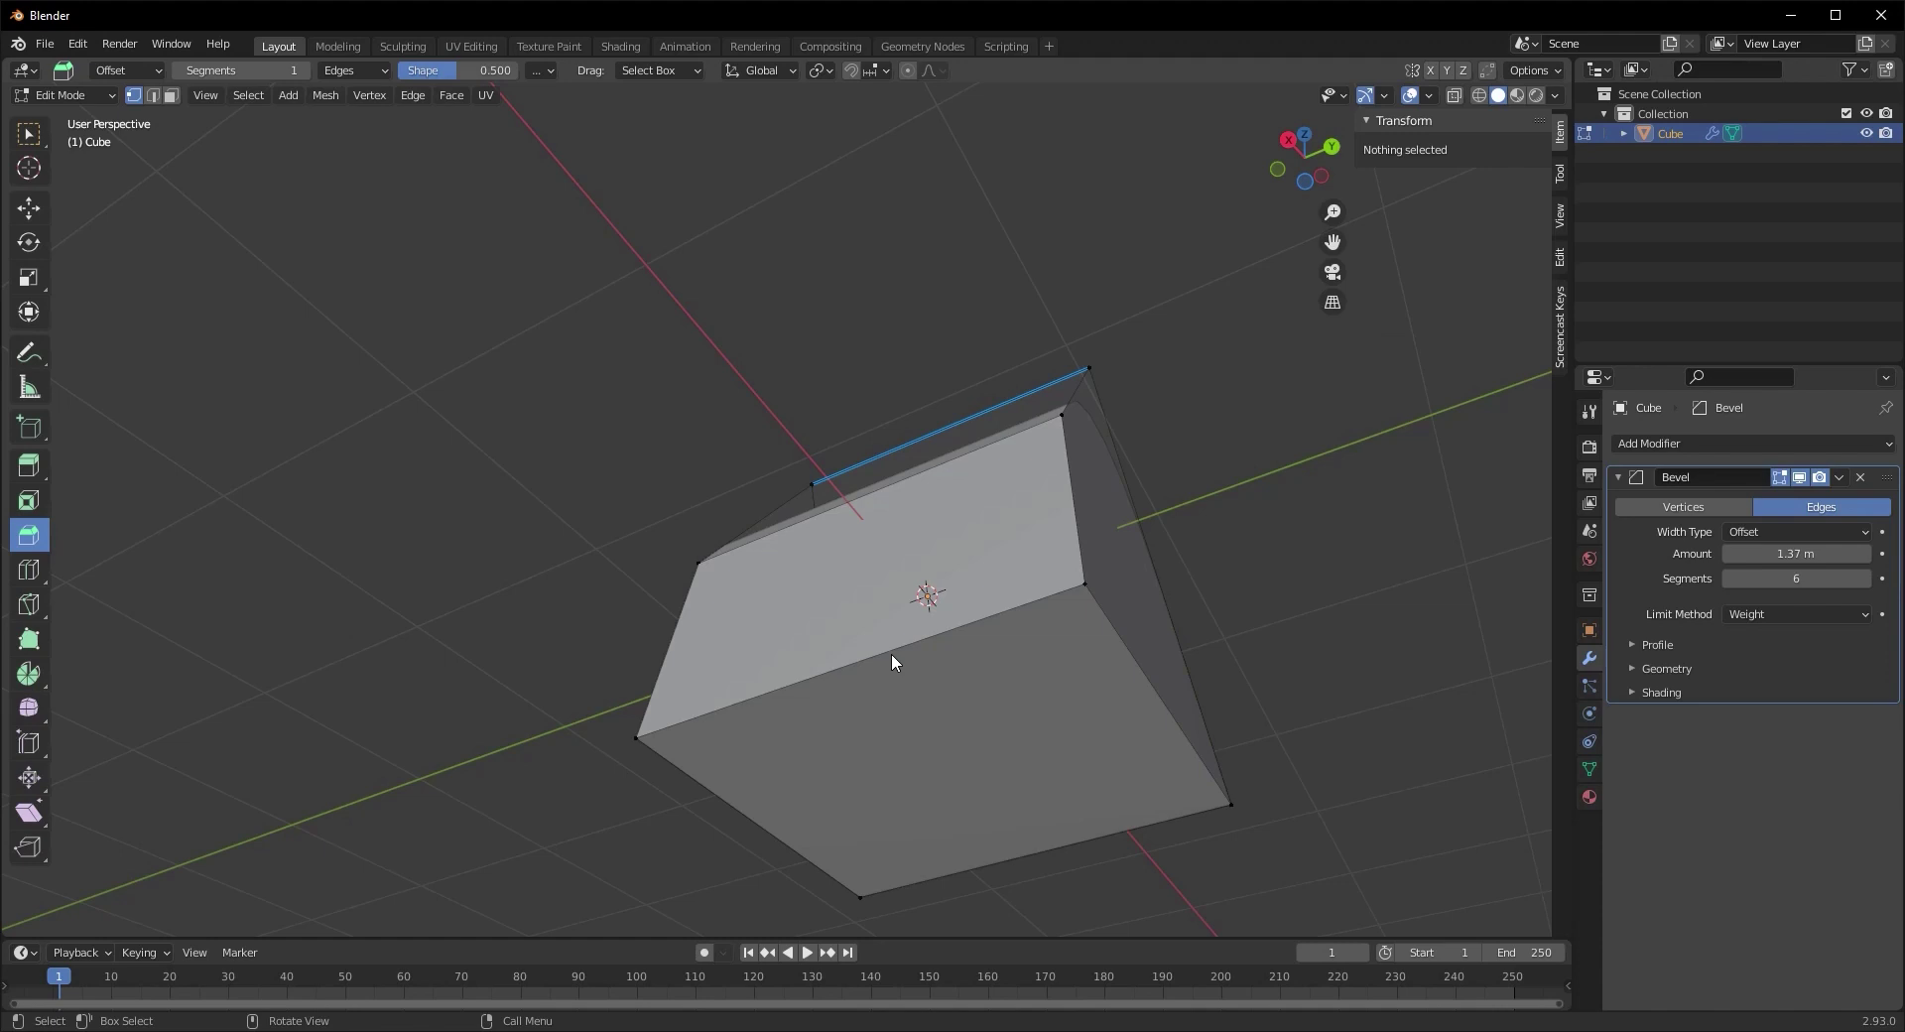
key(2)
click(891, 652)
middle_drag(948, 649, 972, 683)
drag(1448, 318, 1299, 380)
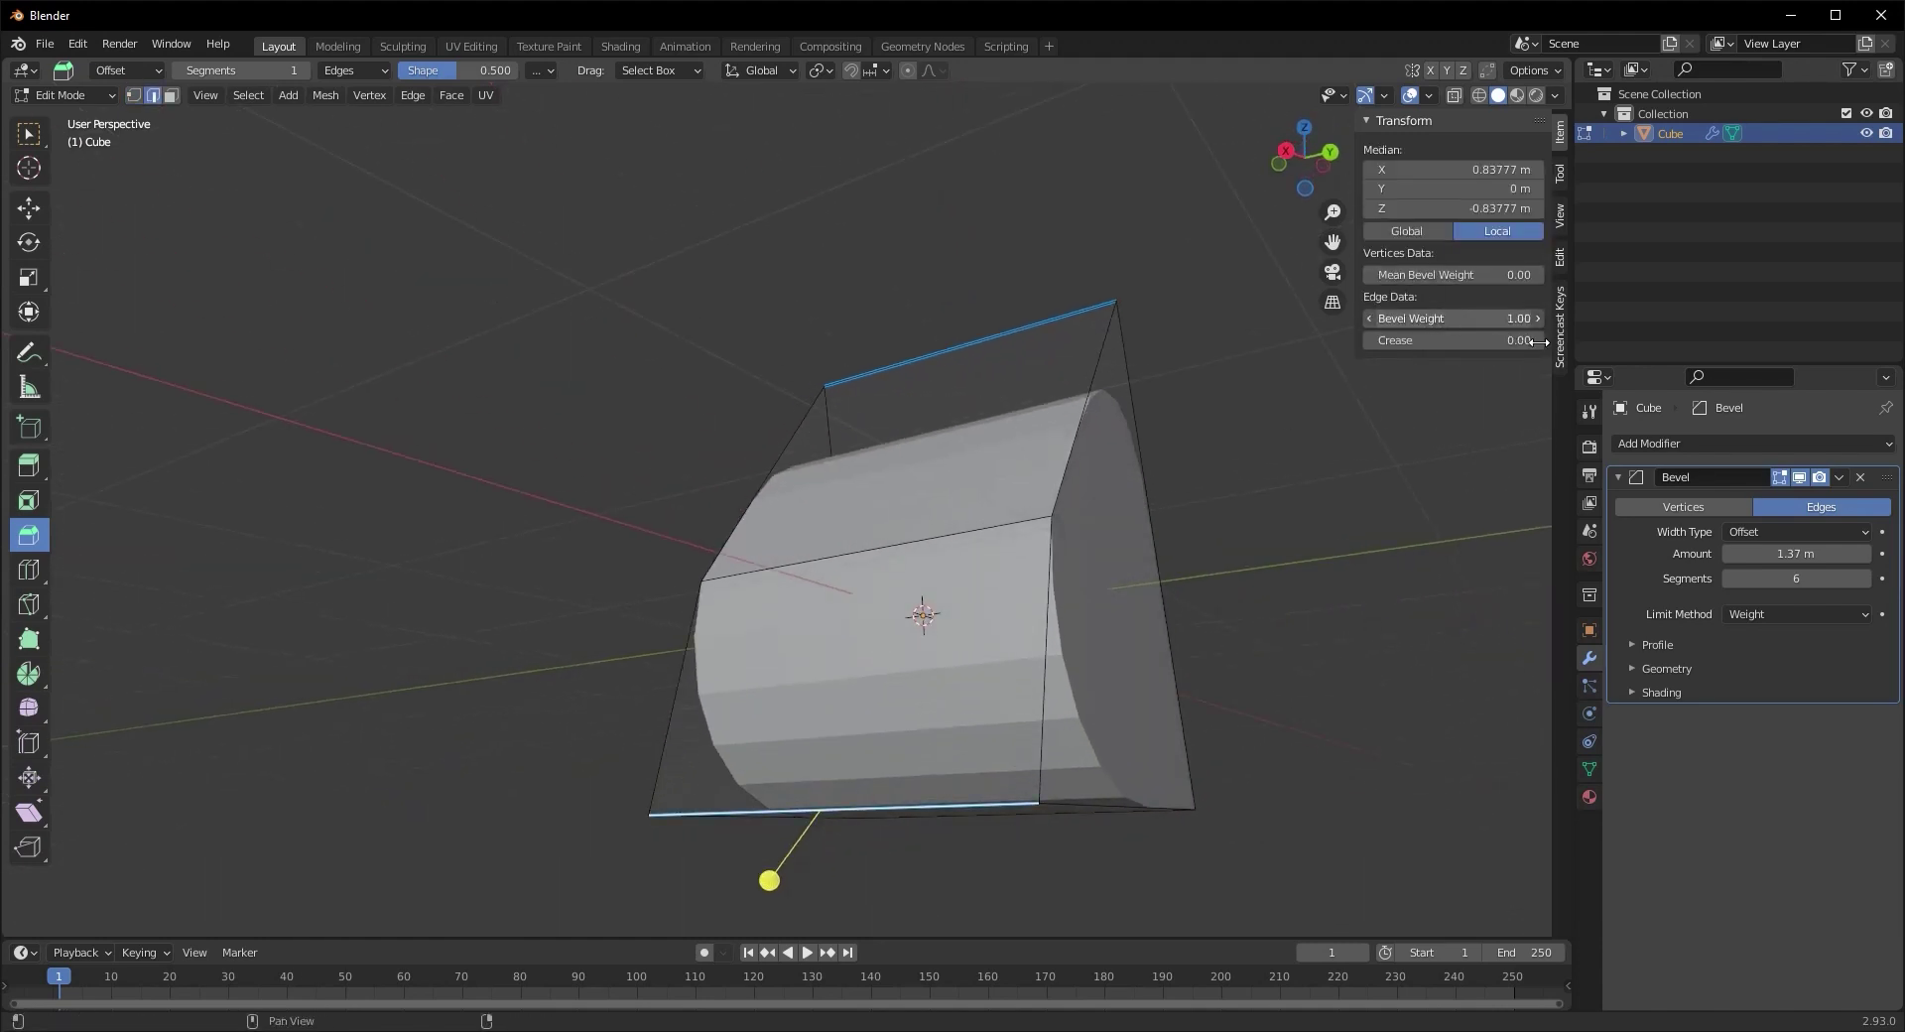
Return to Object Mode, set the bevel segments to 24, and inspect the rounded edges
middle_drag(1300, 381, 856, 600)
key(Tab)
scroll(855, 600, up, 2)
drag(1786, 578, 1815, 580)
middle_drag(923, 732, 1287, 625)
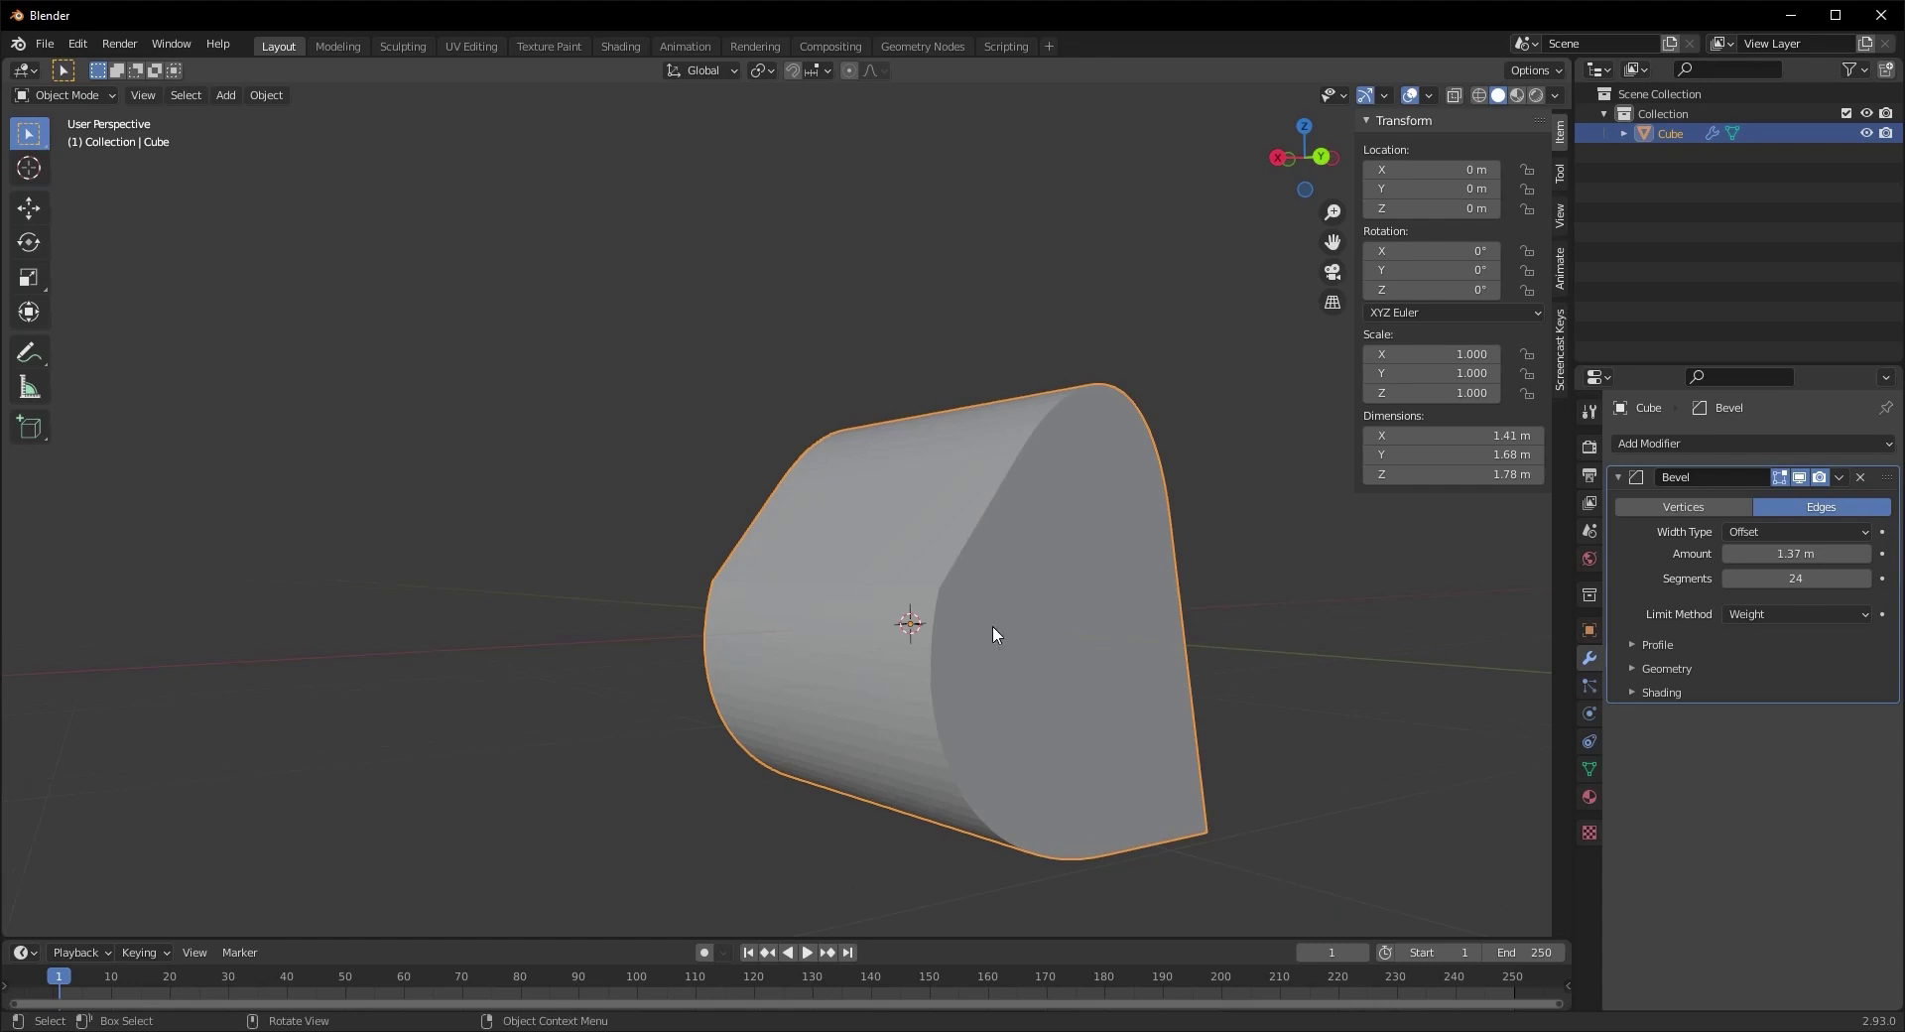
Change the bevel limit method to Vertex Group and enter Edit Mode
click(1748, 614)
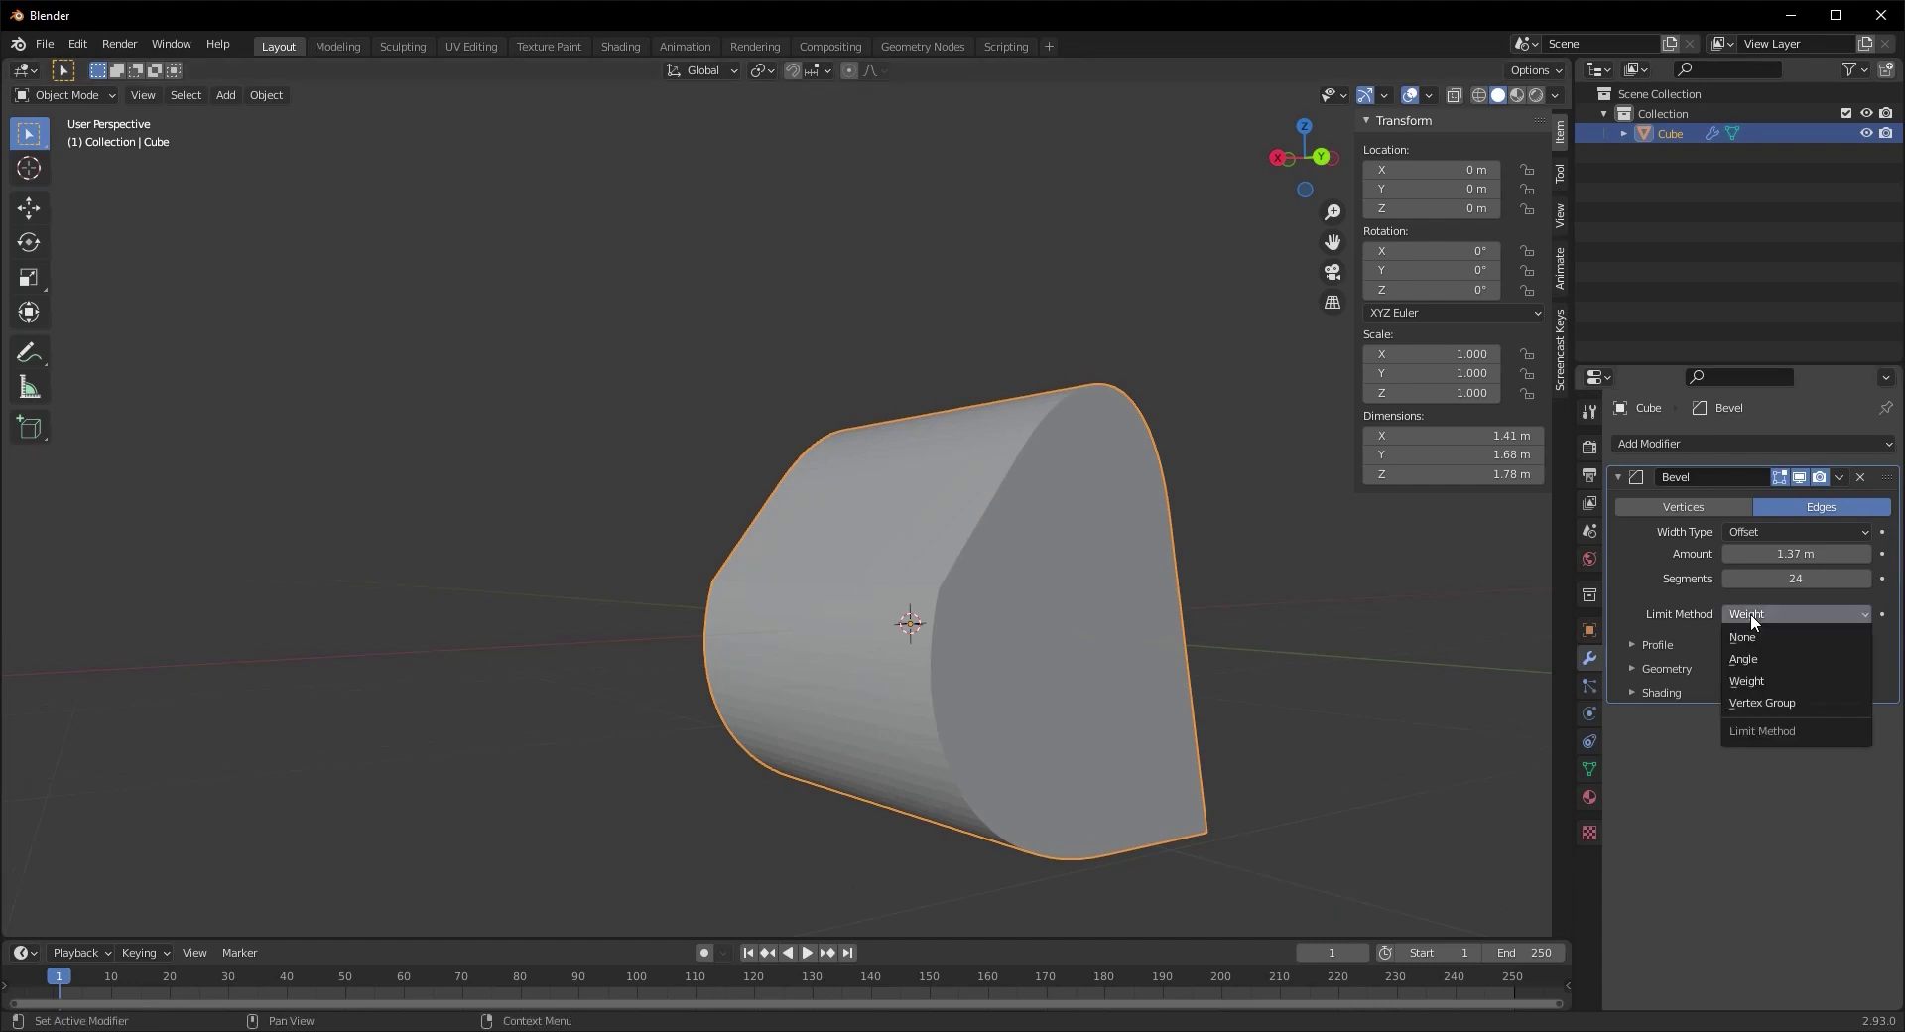
click(1777, 702)
scroll(1003, 756, up, 3)
key(Tab)
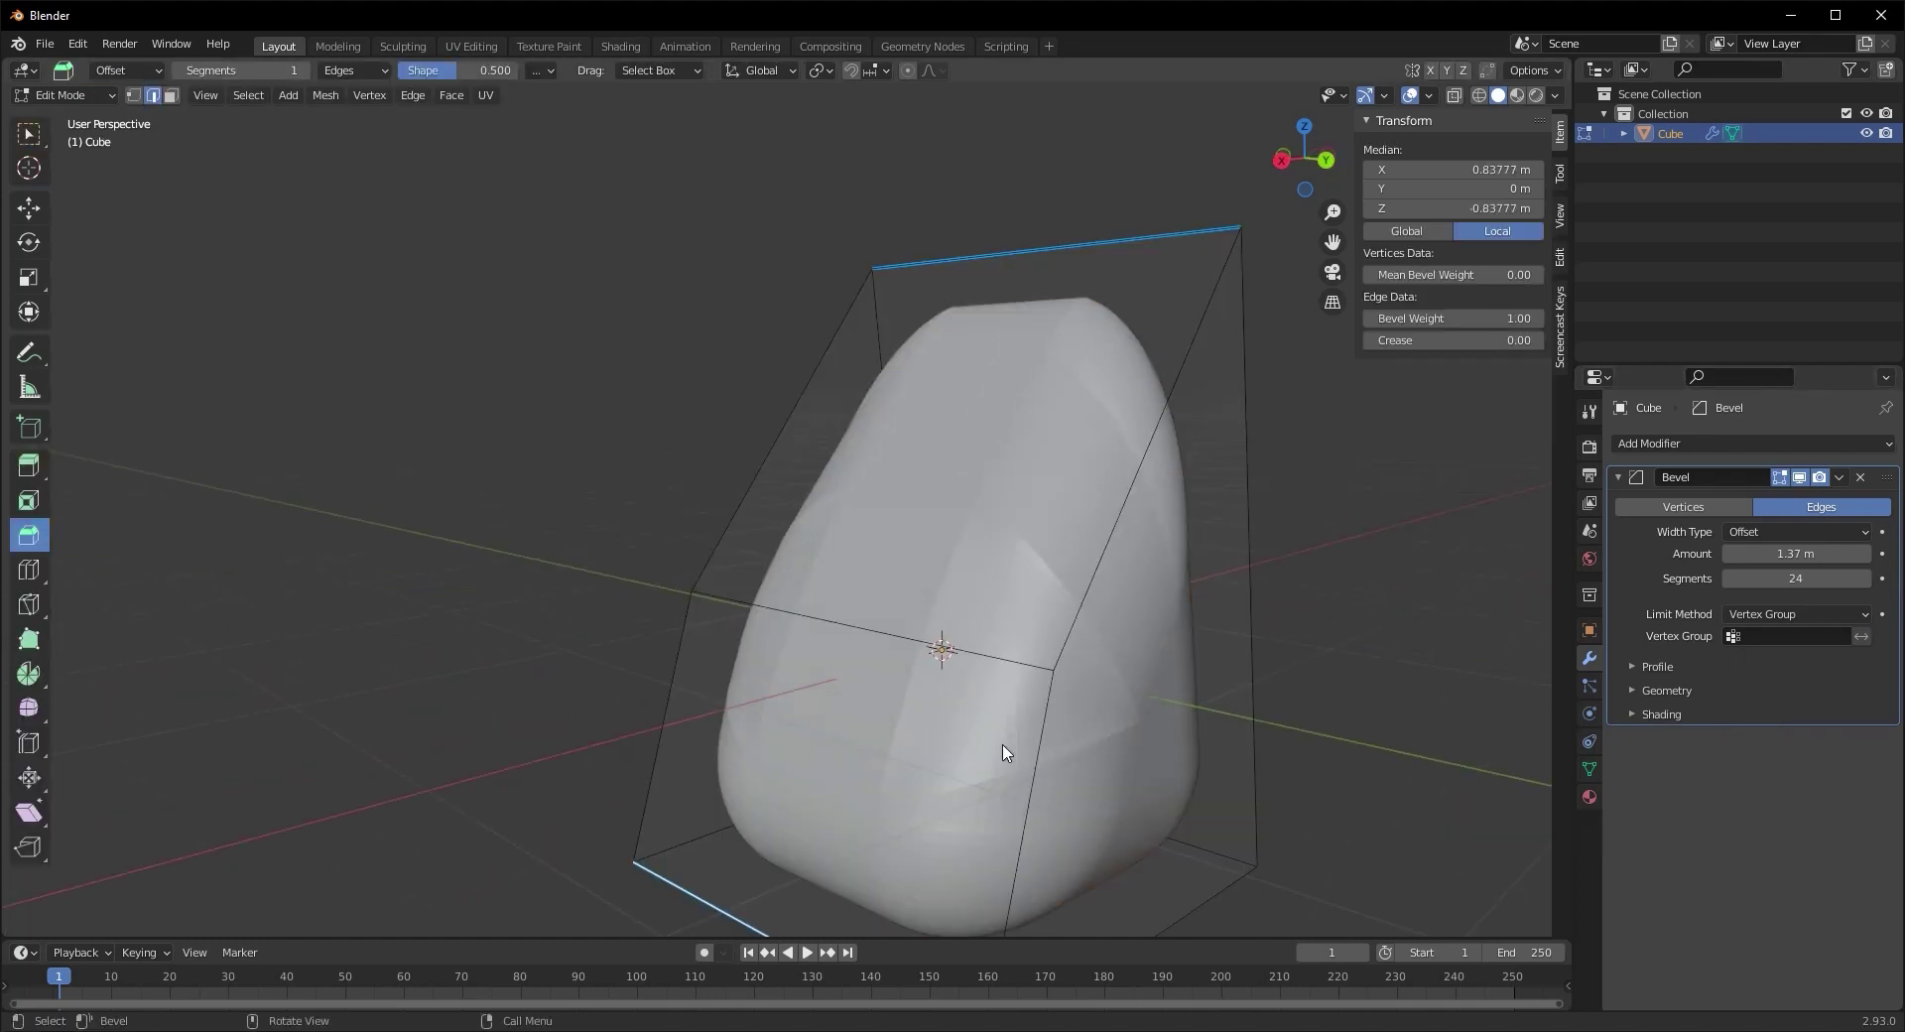
scroll(1003, 756, down, 3)
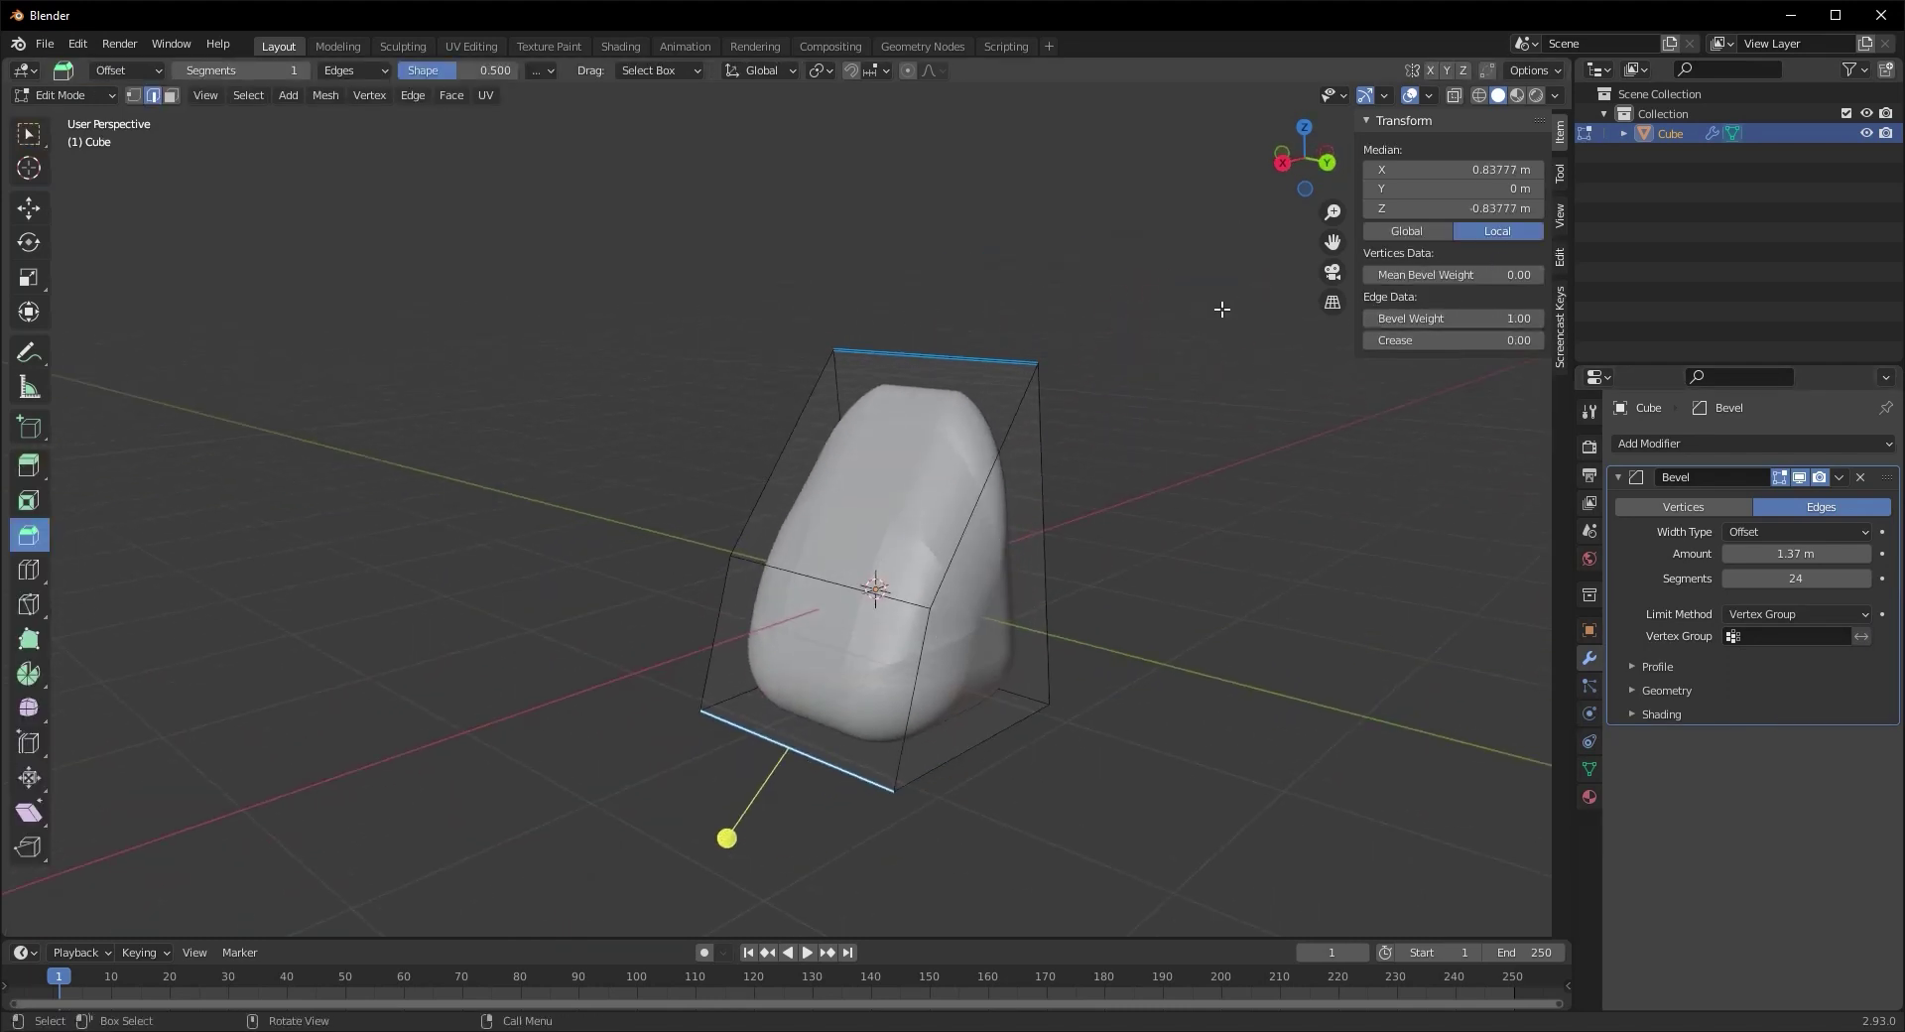
Reset the bevel weights of the top and bottom edges to 0.00, and switch to vertex selection with nothing selected
click(999, 365)
drag(1470, 319, 1272, 341)
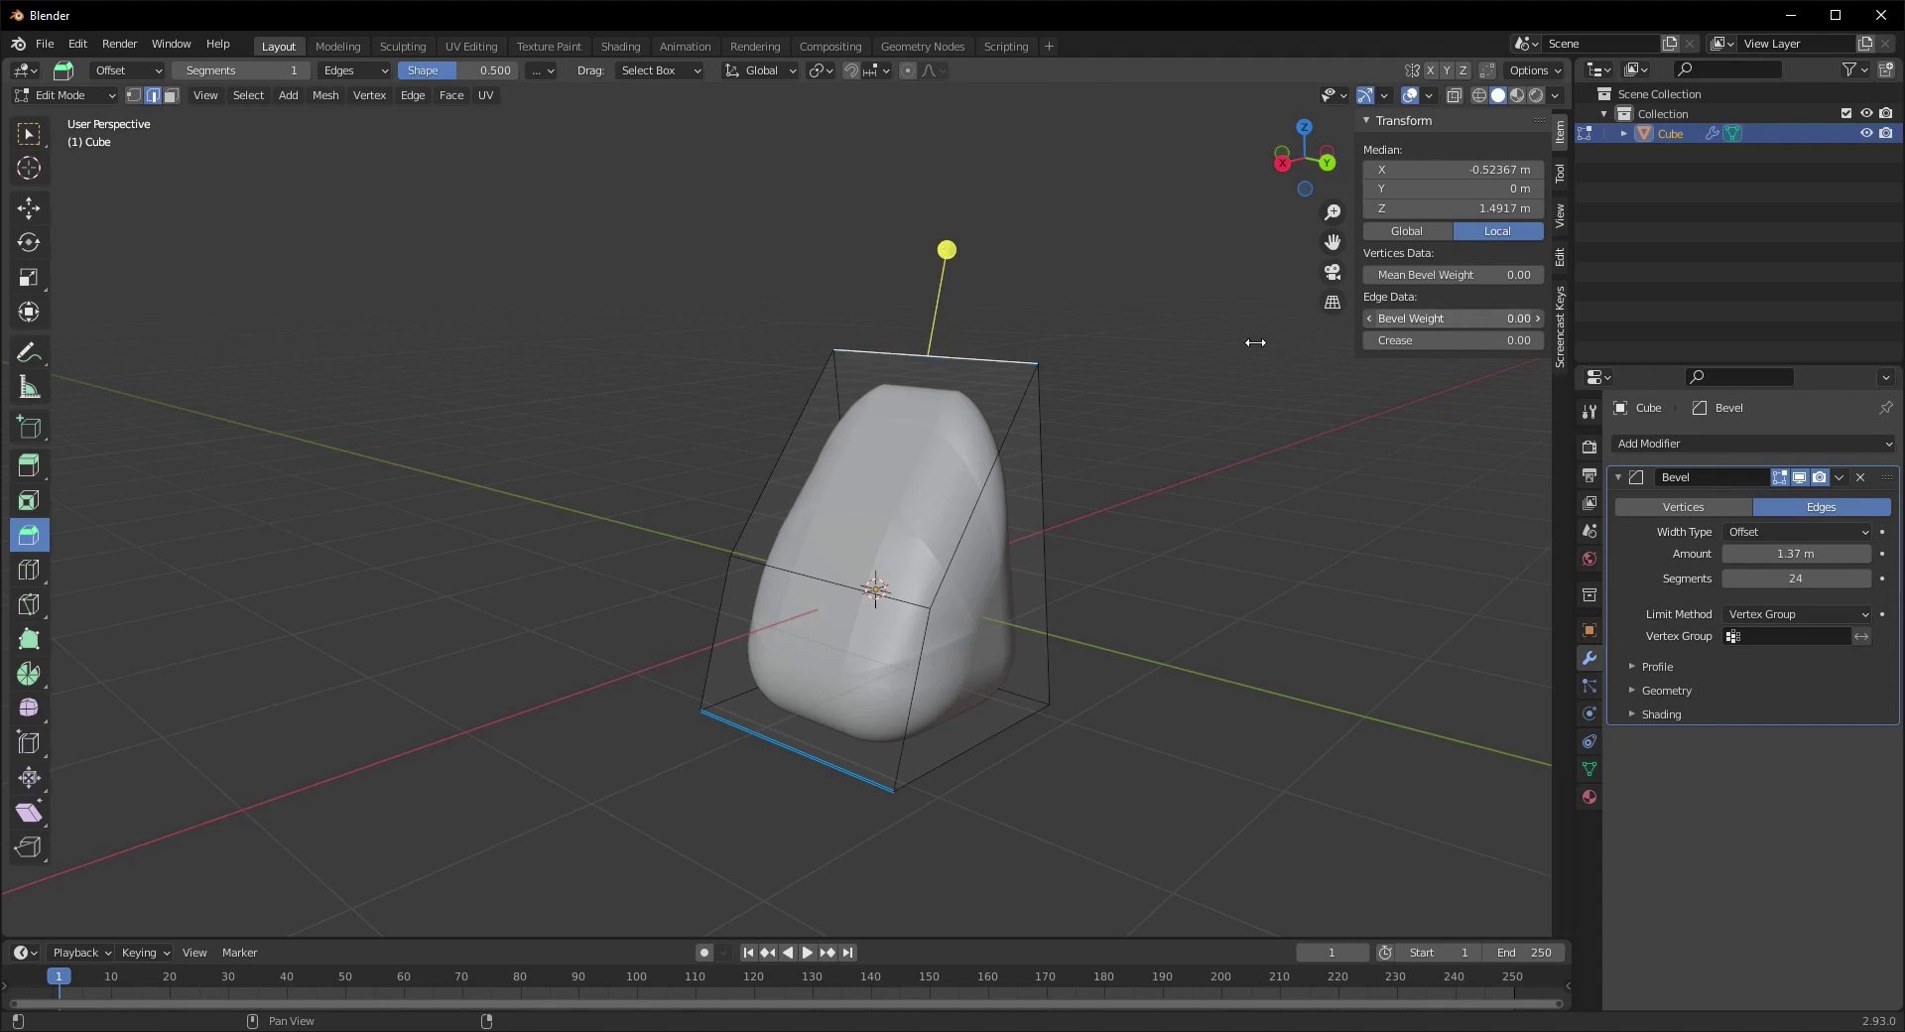
click(816, 758)
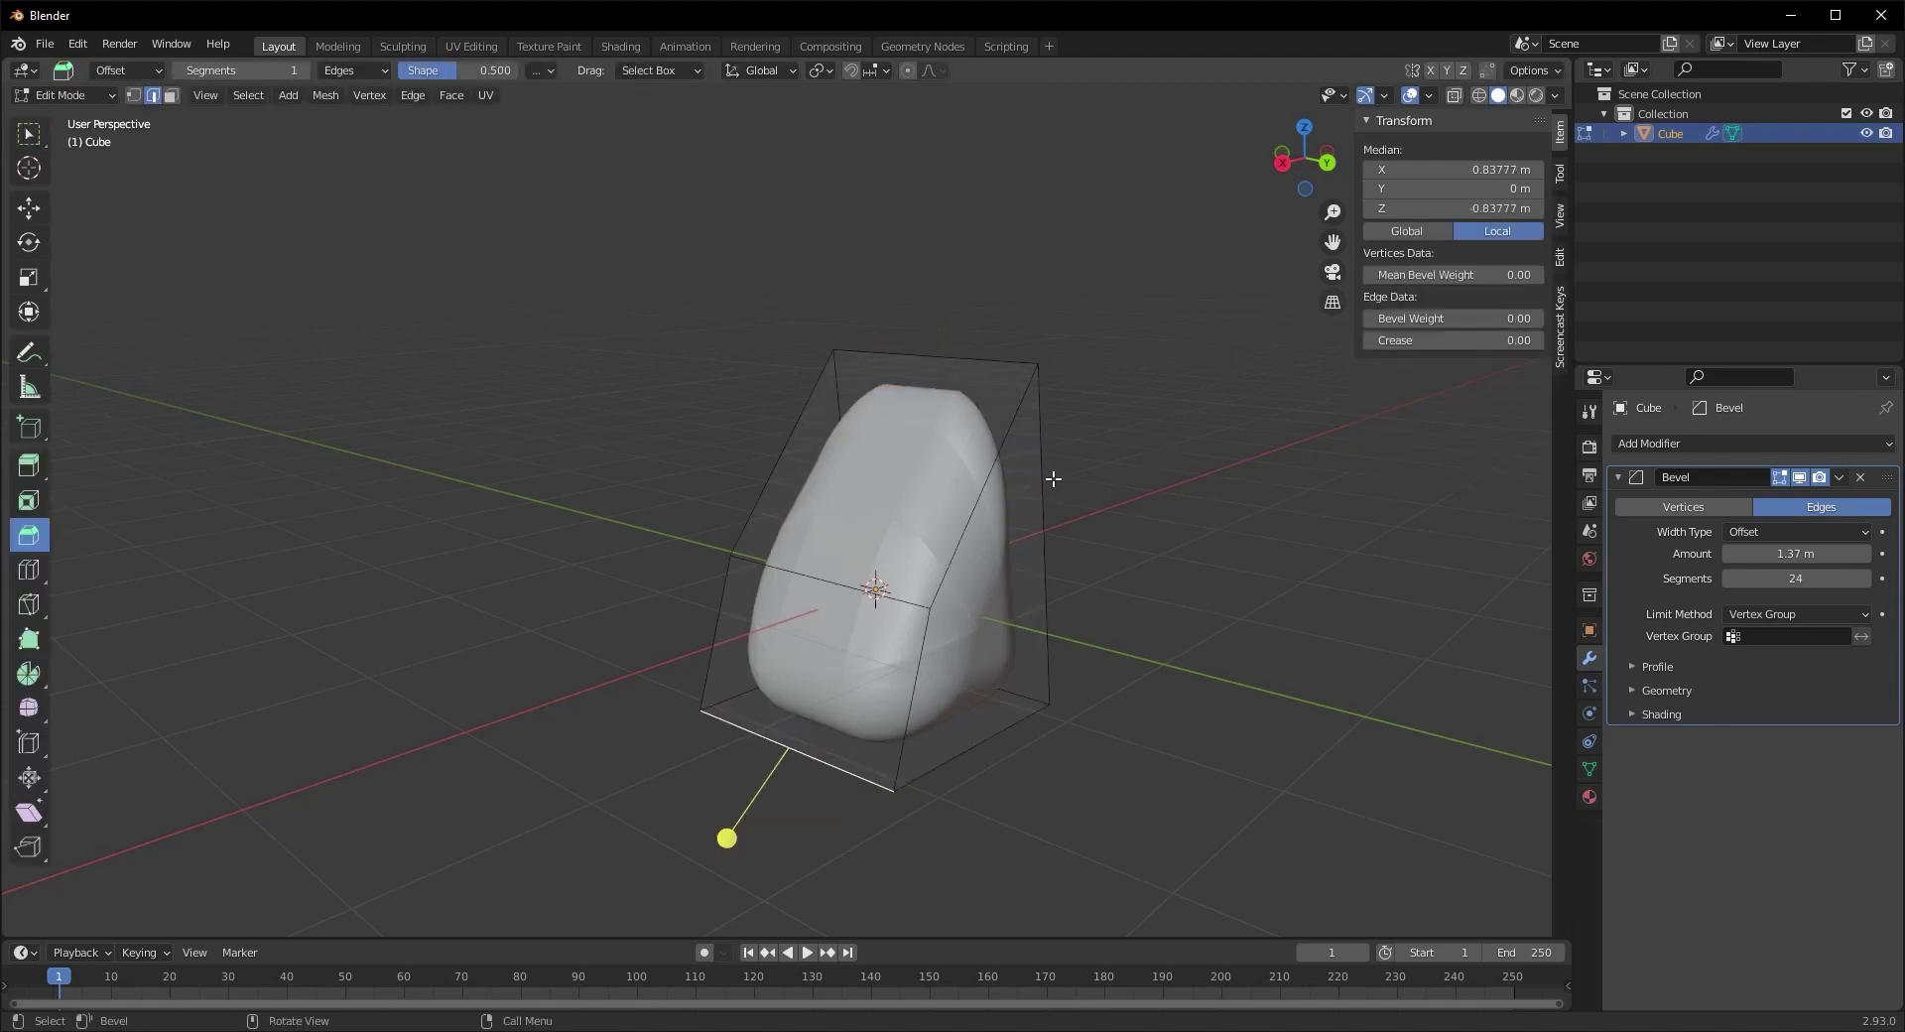
key(1)
click(866, 546)
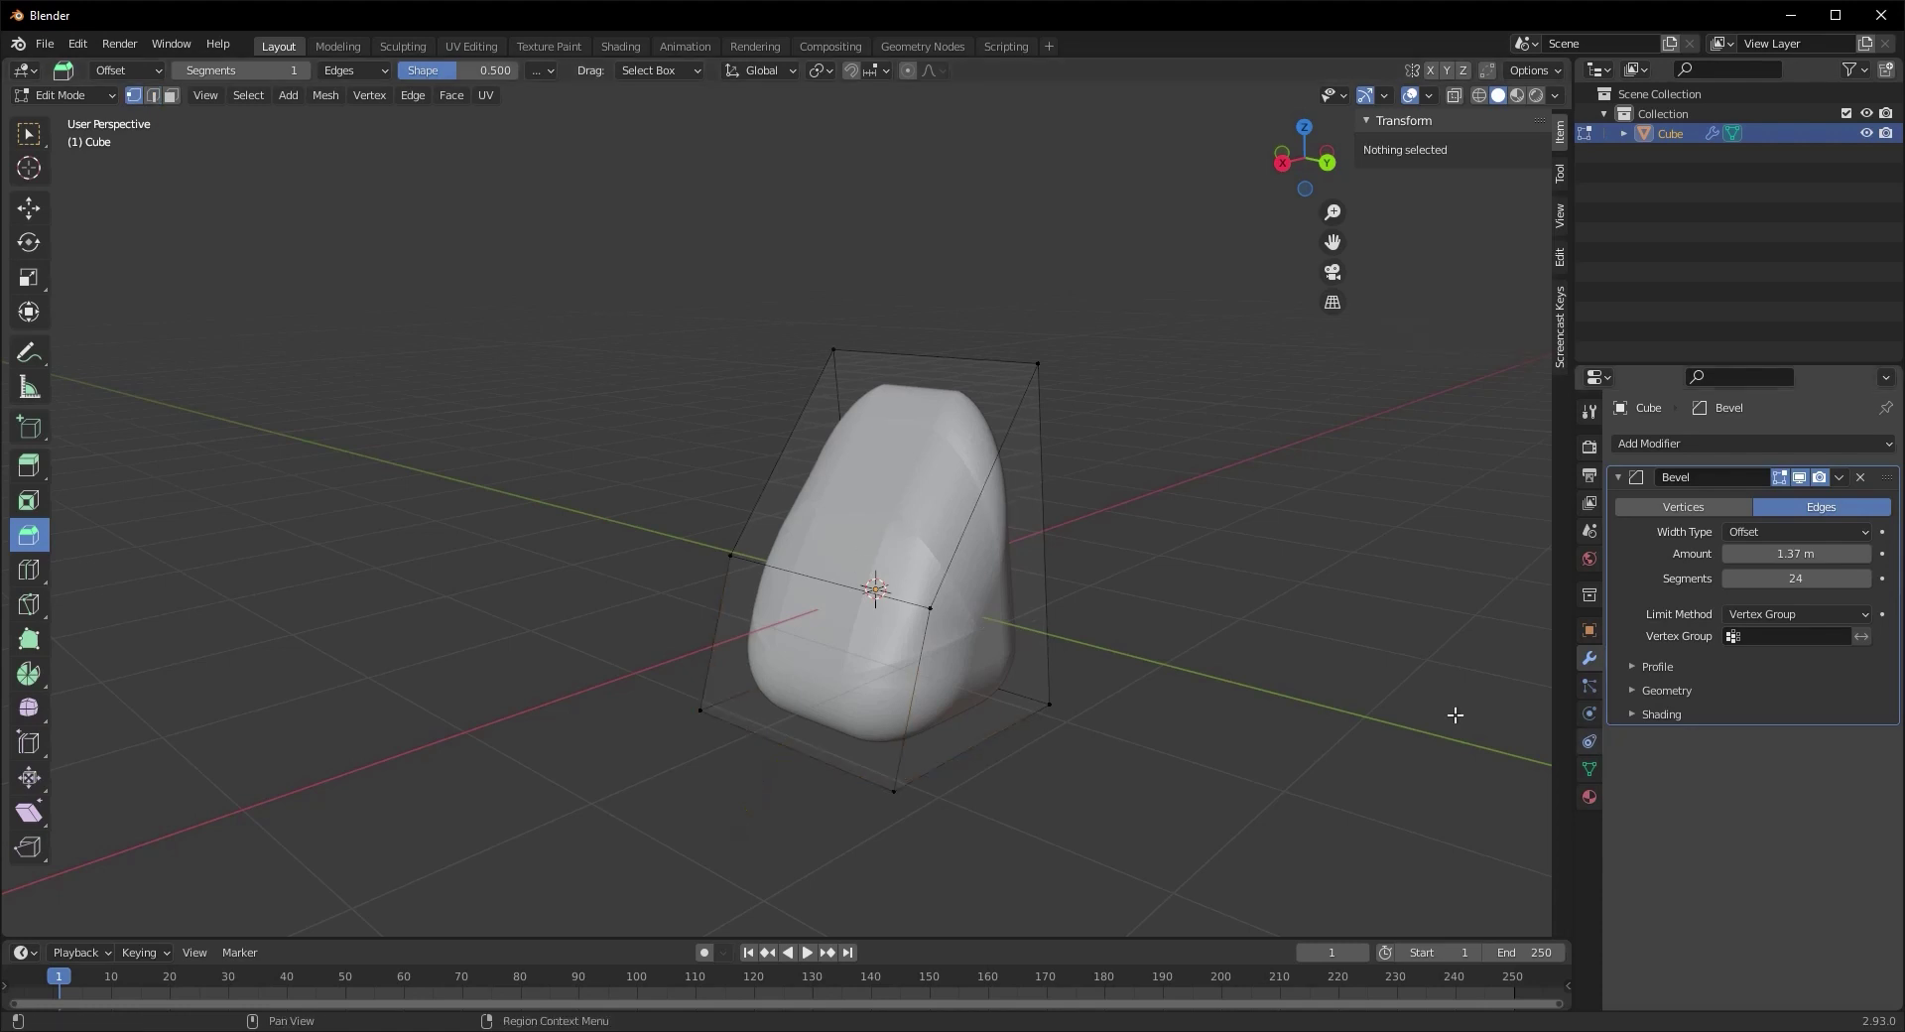
Show the mesh's vertex group settings and select the four corner vertices of the sloped face
click(1588, 768)
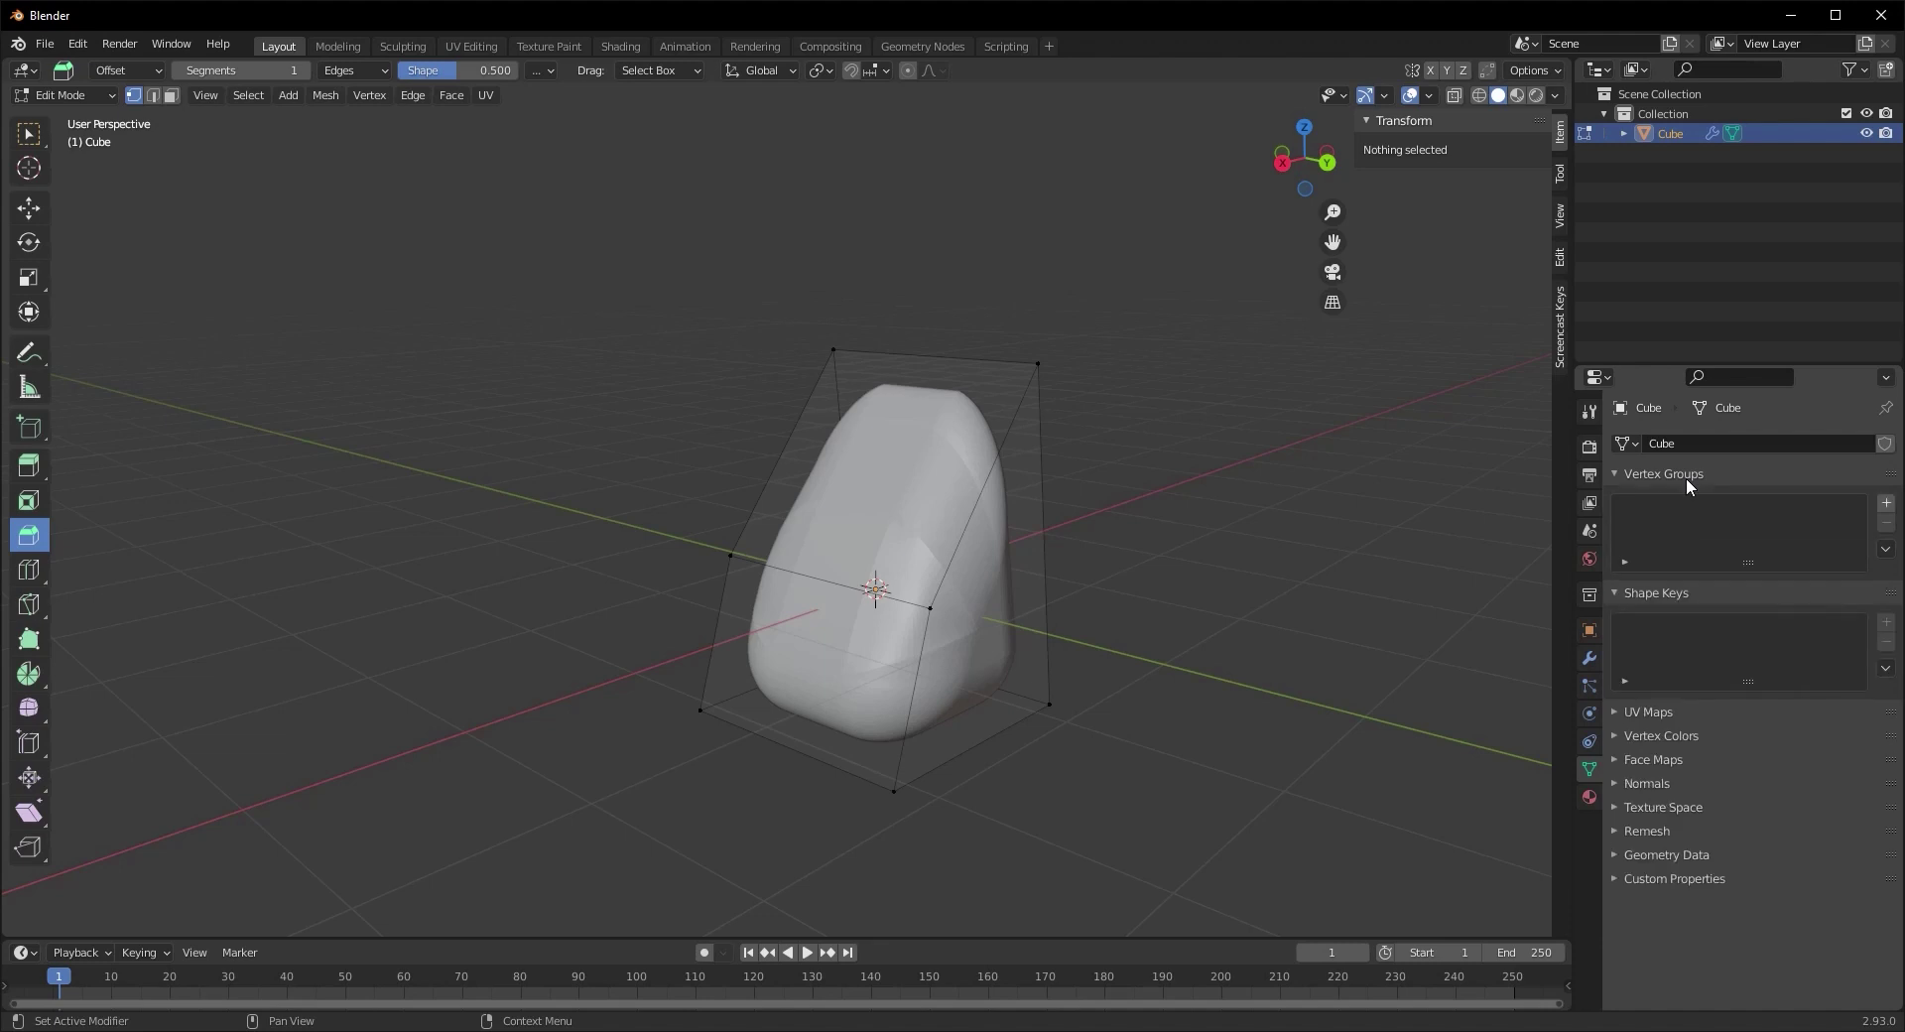
middle_drag(1081, 610, 1095, 625)
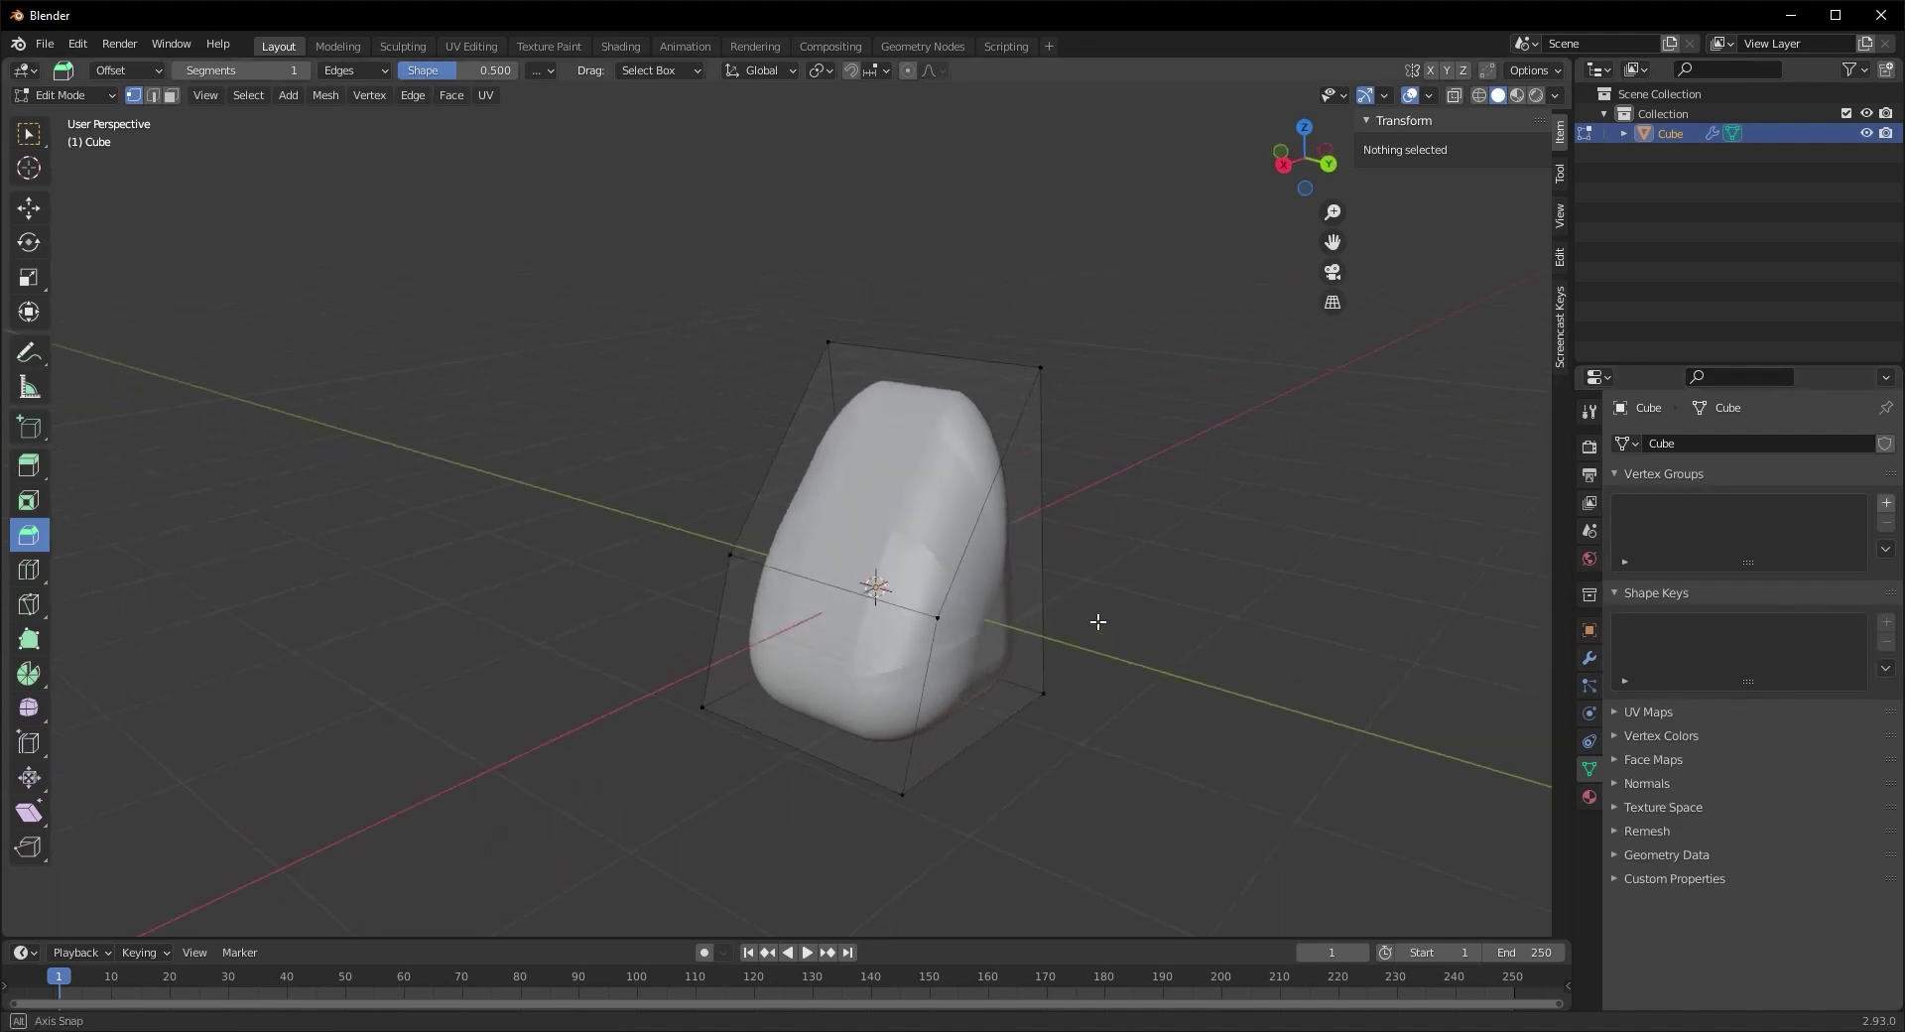
scroll(951, 677, up, 2)
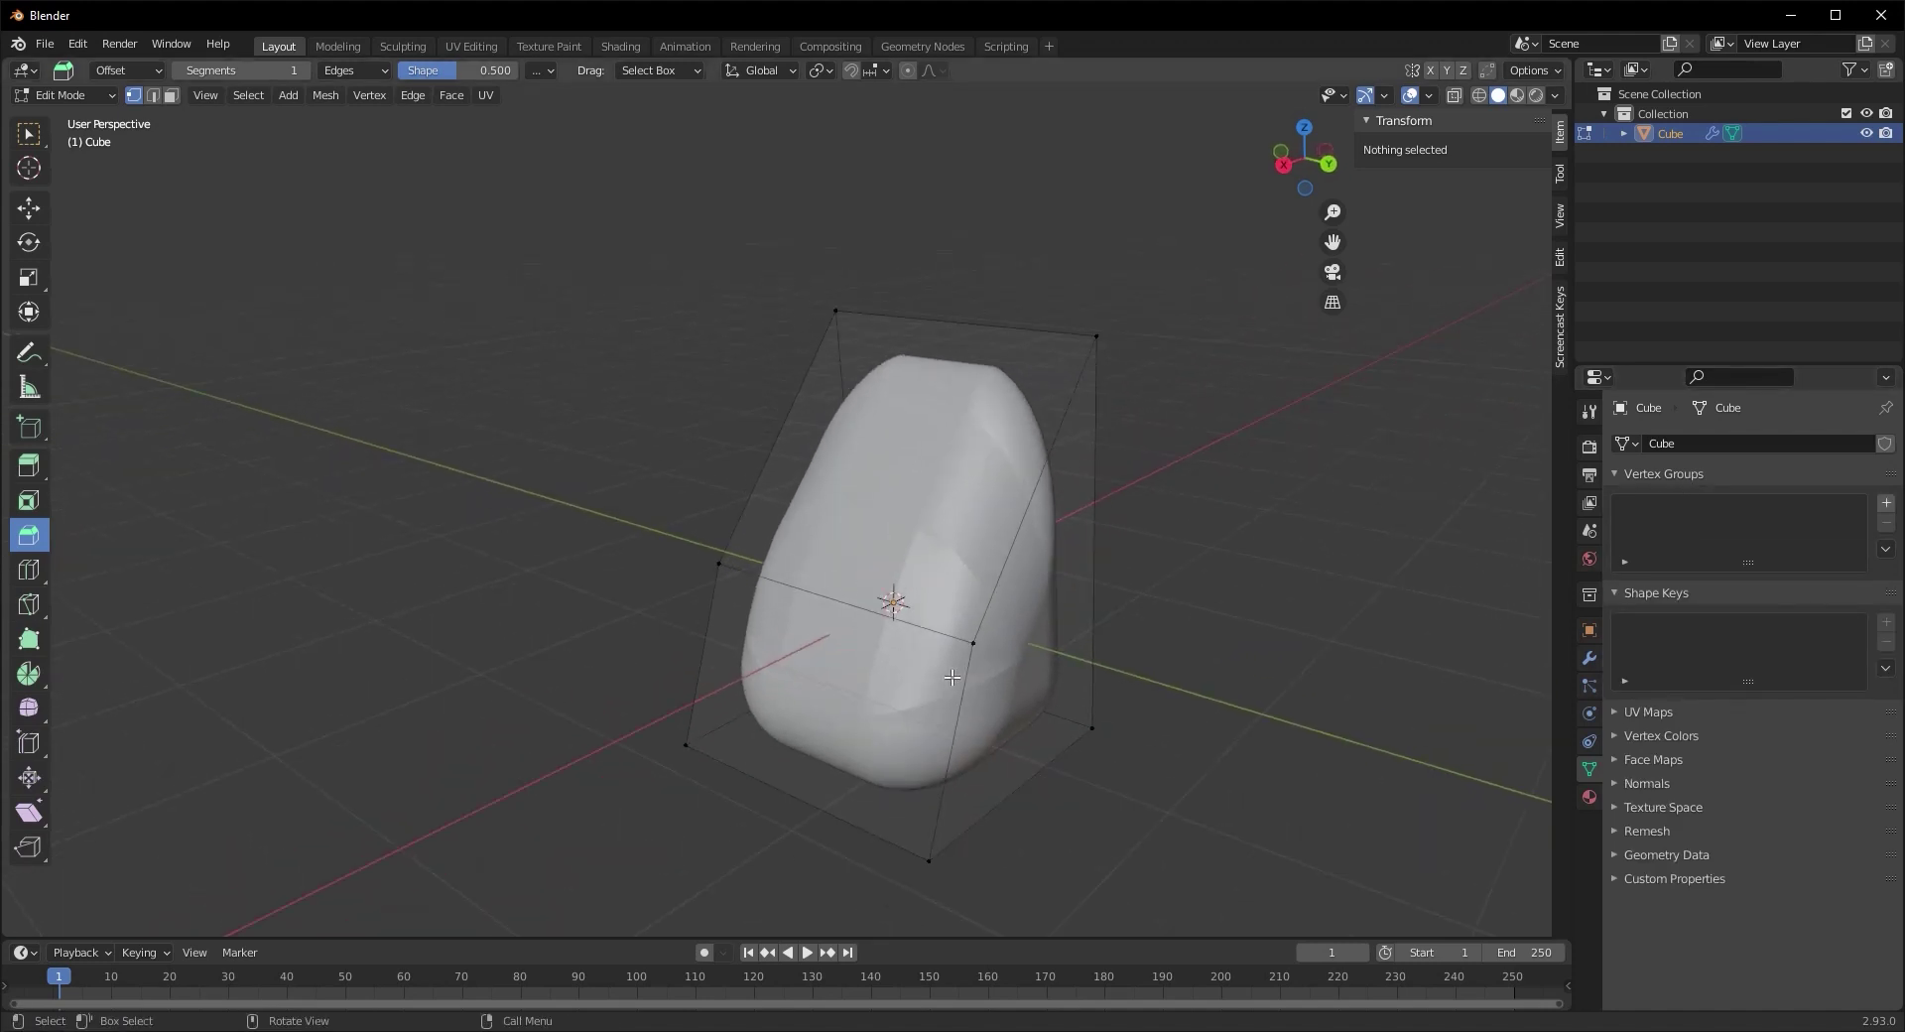
click(721, 563)
shift+click(971, 642)
shift+click(1094, 338)
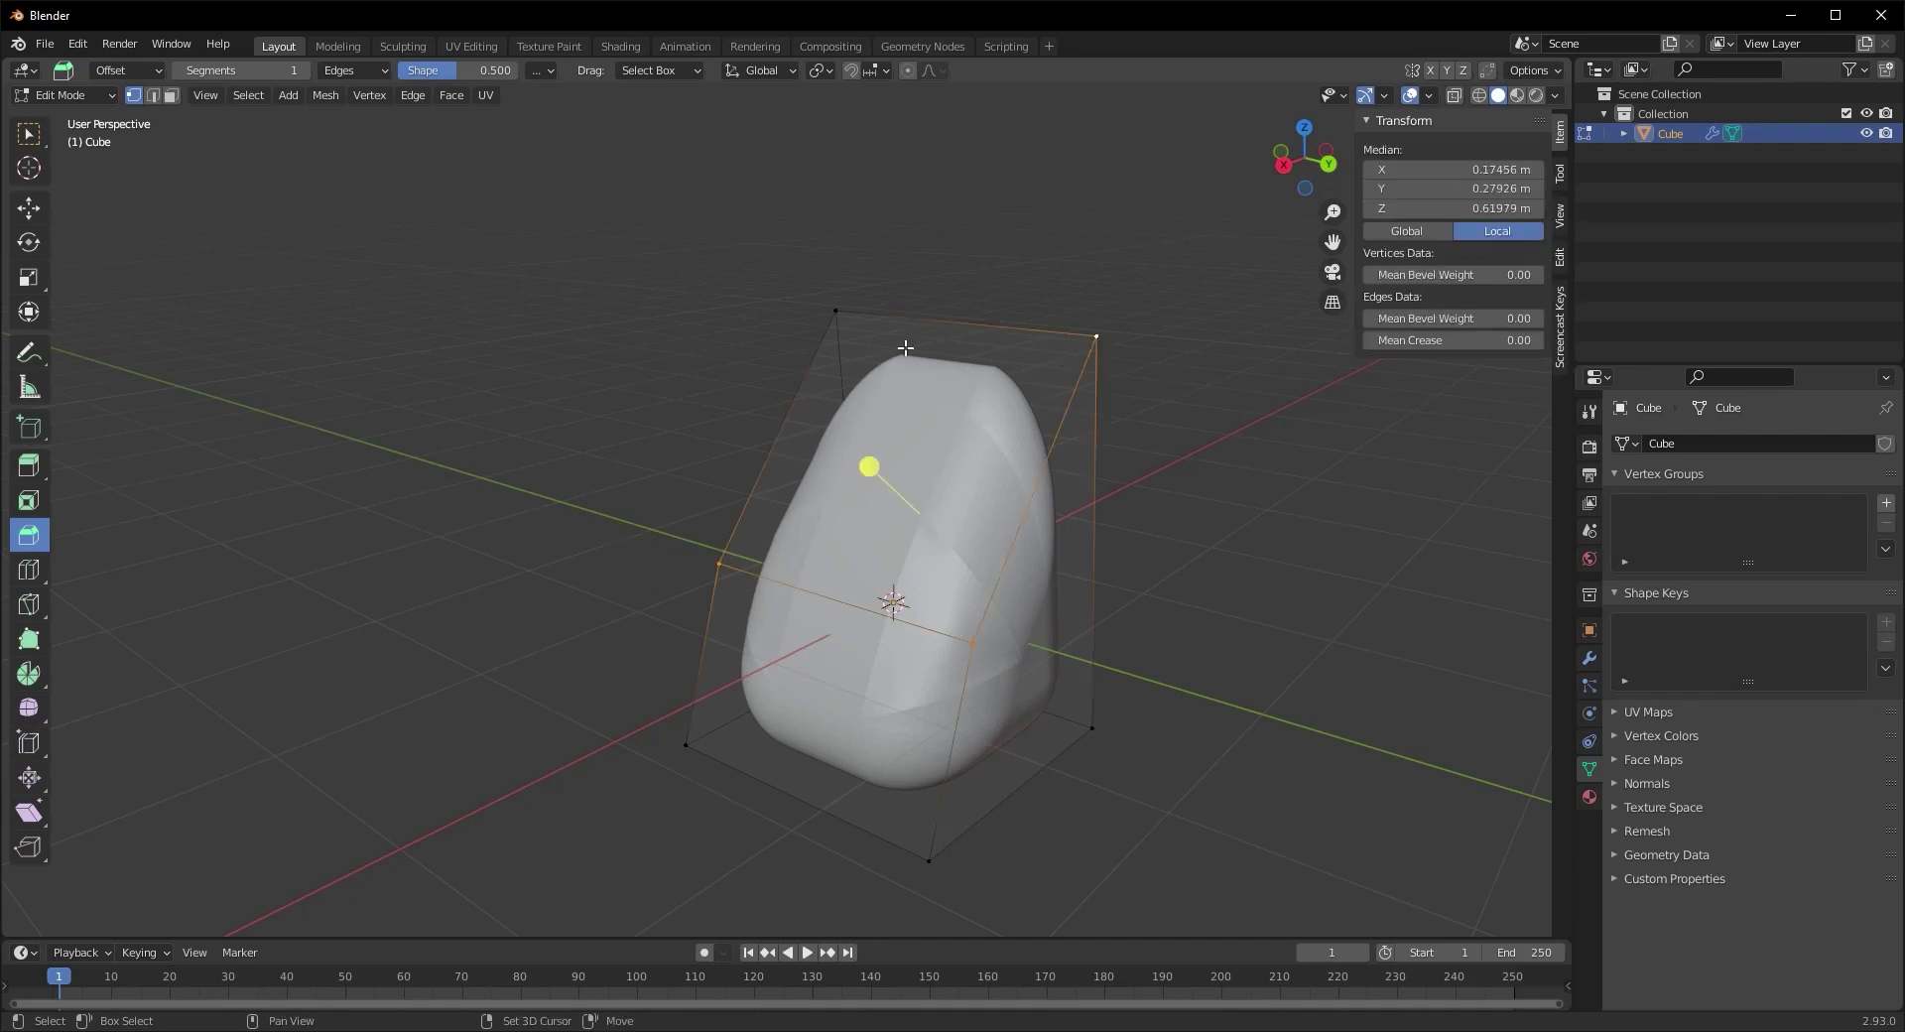
shift+click(846, 323)
middle_drag(846, 322, 774, 533)
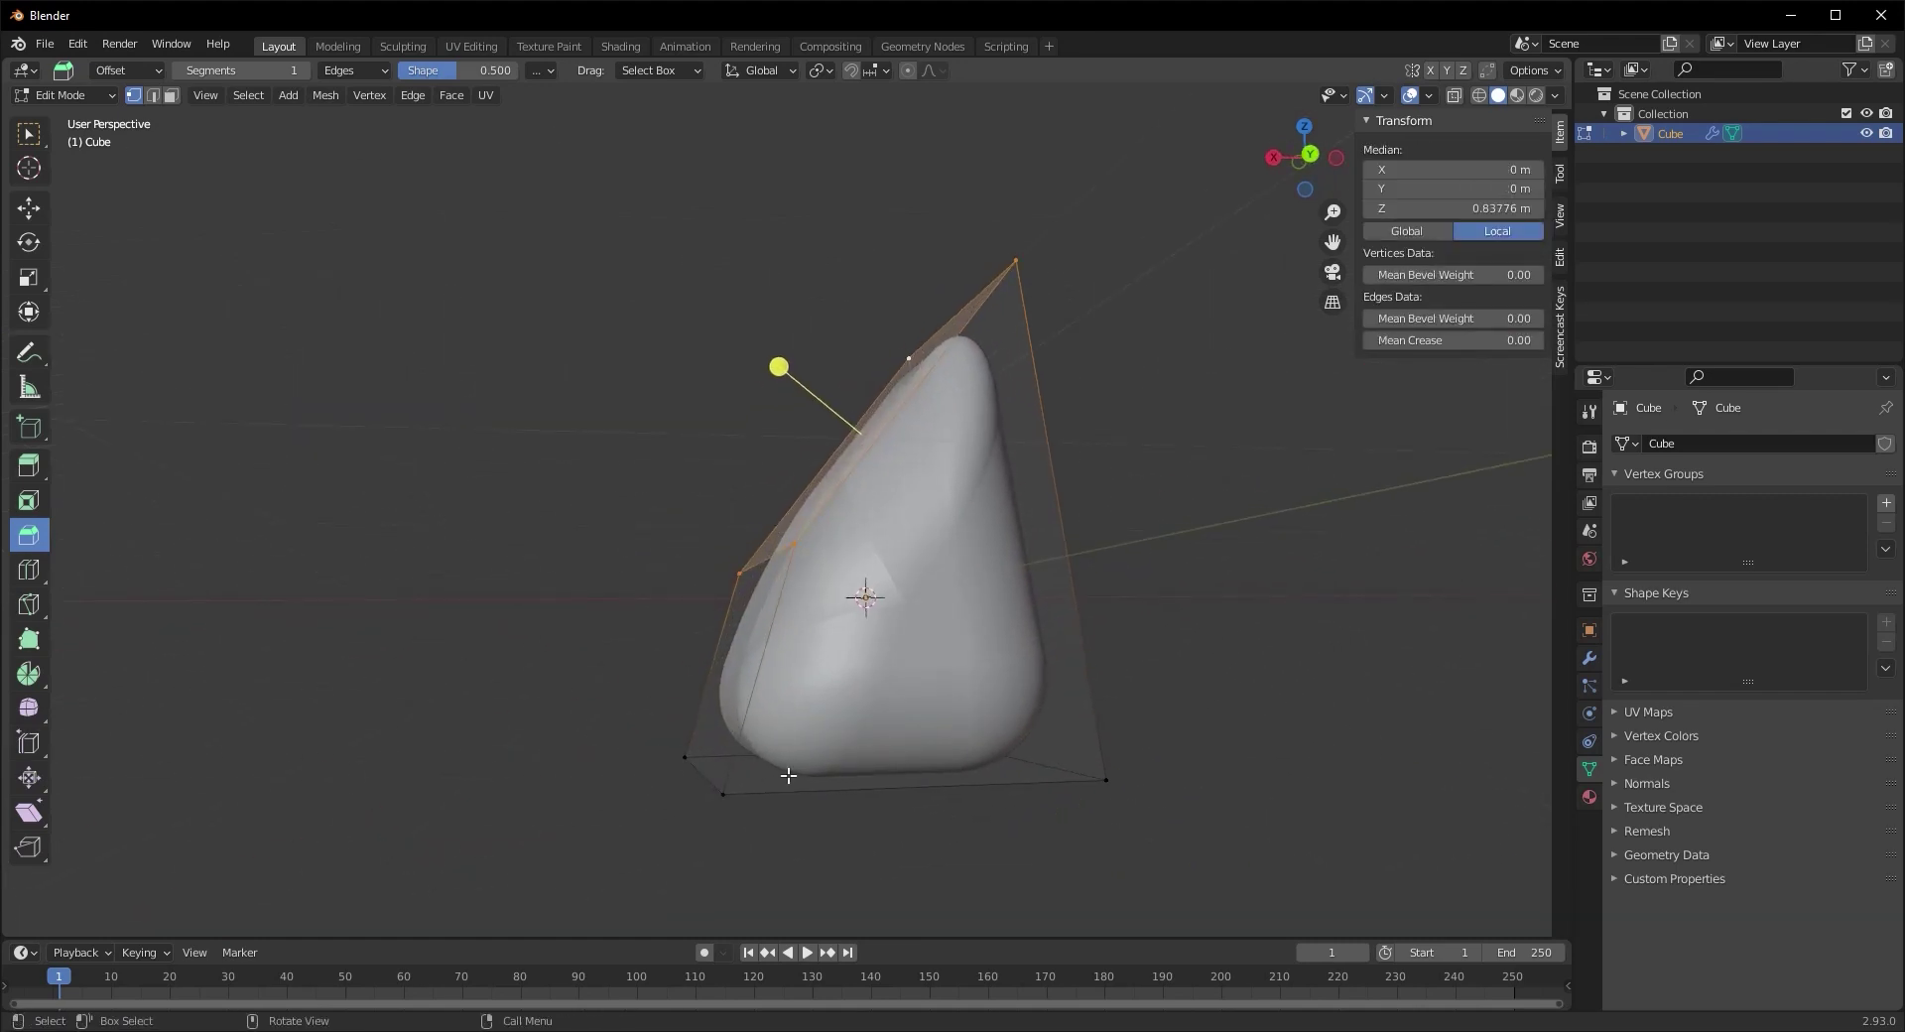
middle_drag(754, 781, 1063, 540)
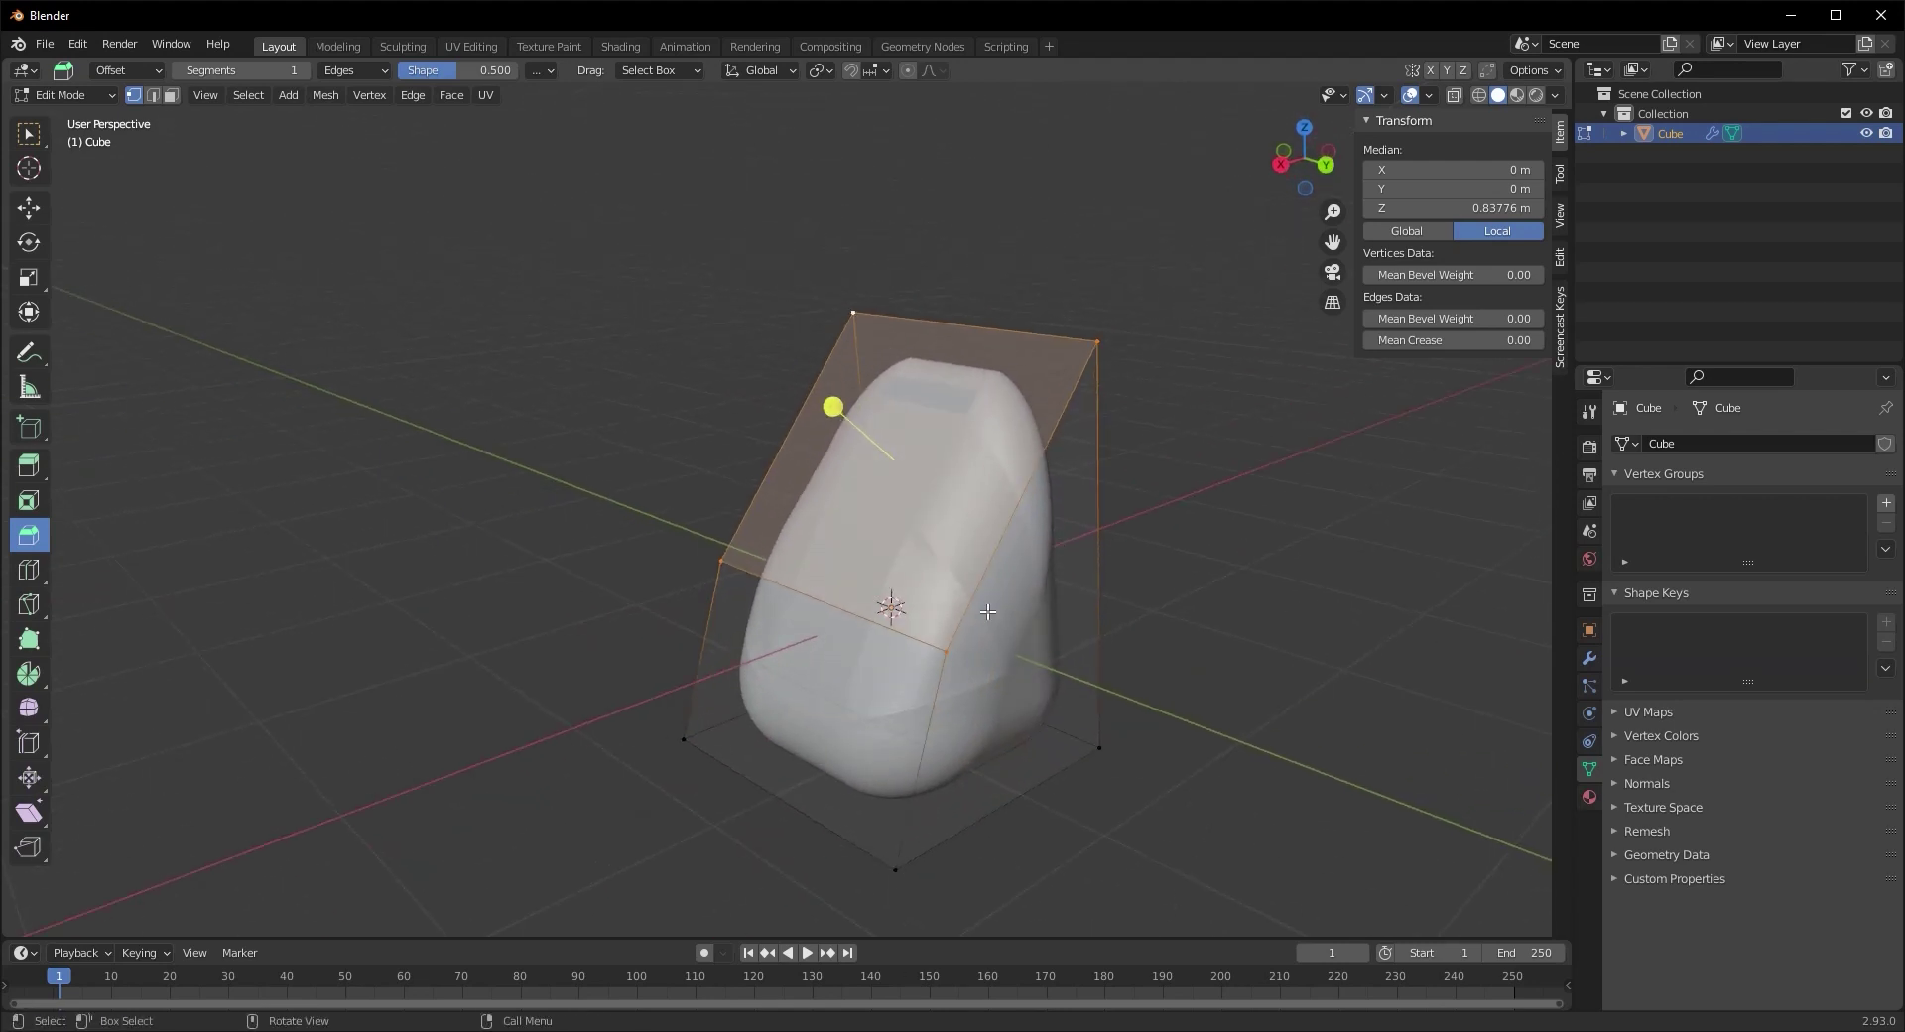
Add a vertex group named Whatever and assign the selected vertices to it with a weight of 1.000
click(1886, 503)
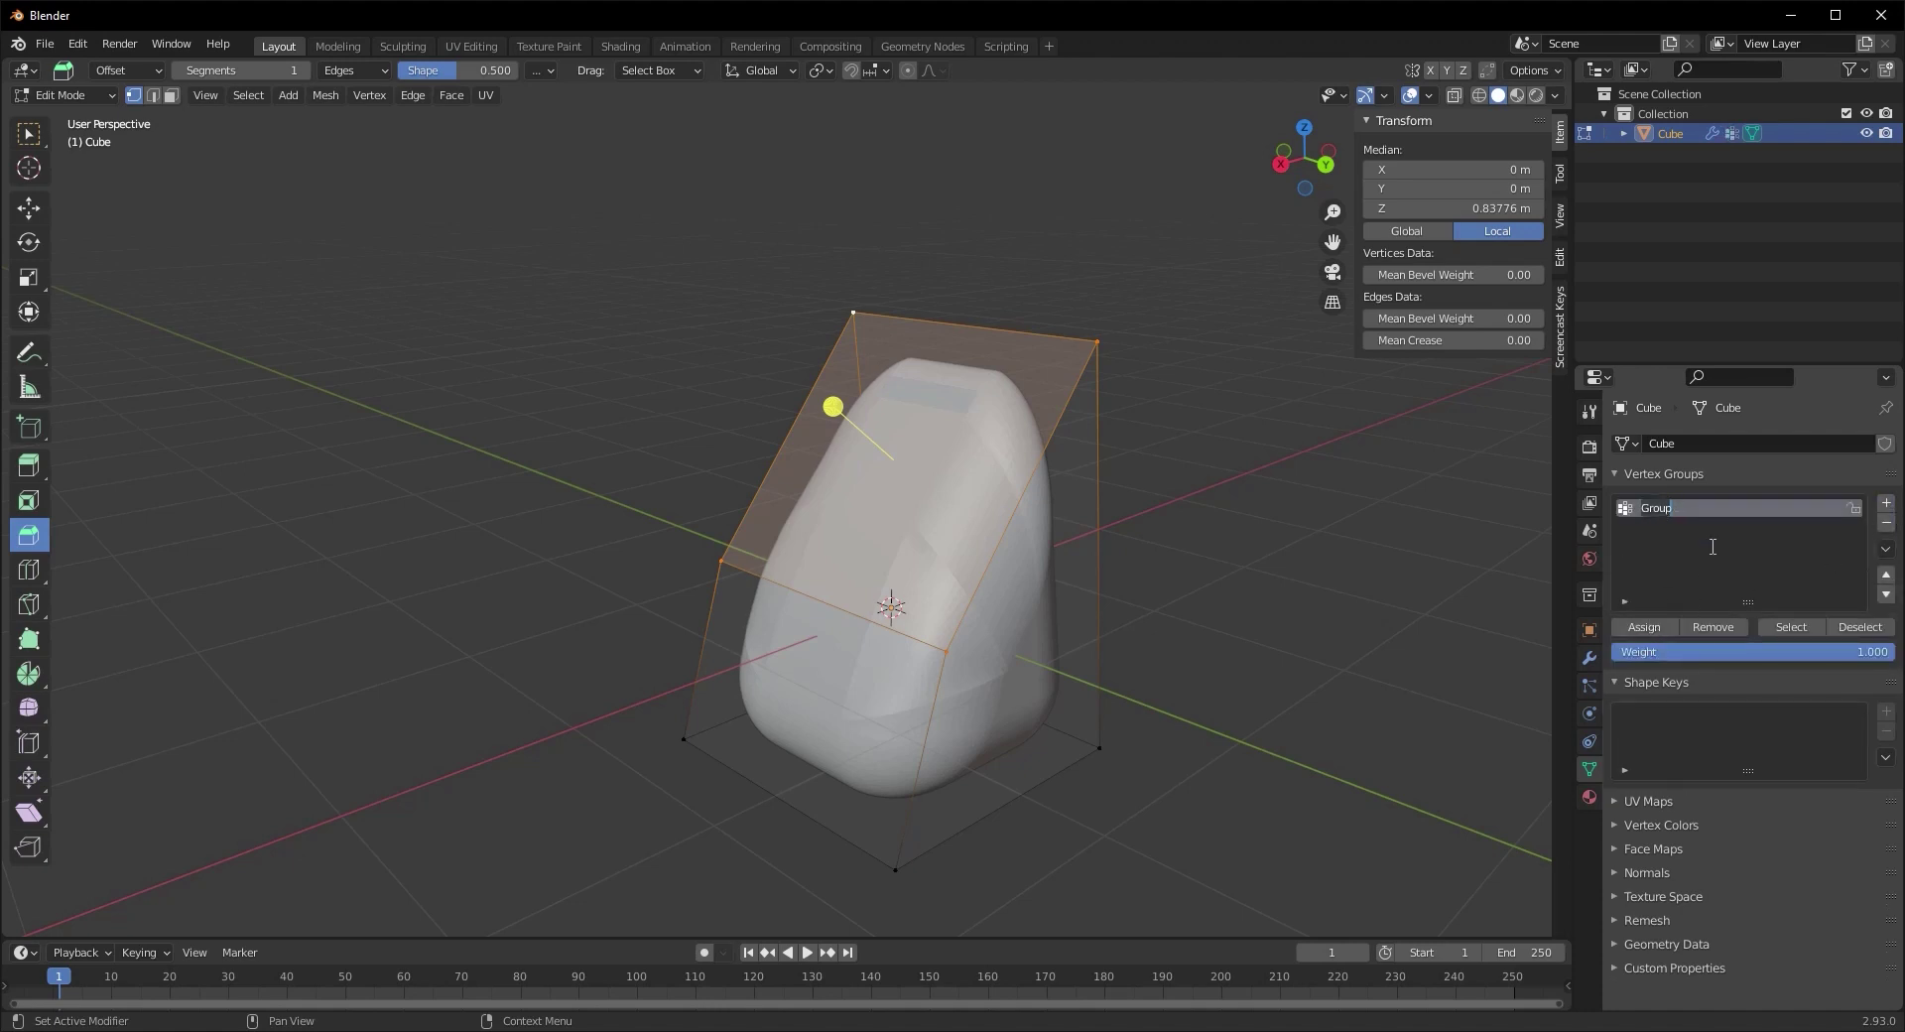
text(Whatever)
click(1644, 627)
middle_drag(759, 794, 784, 718)
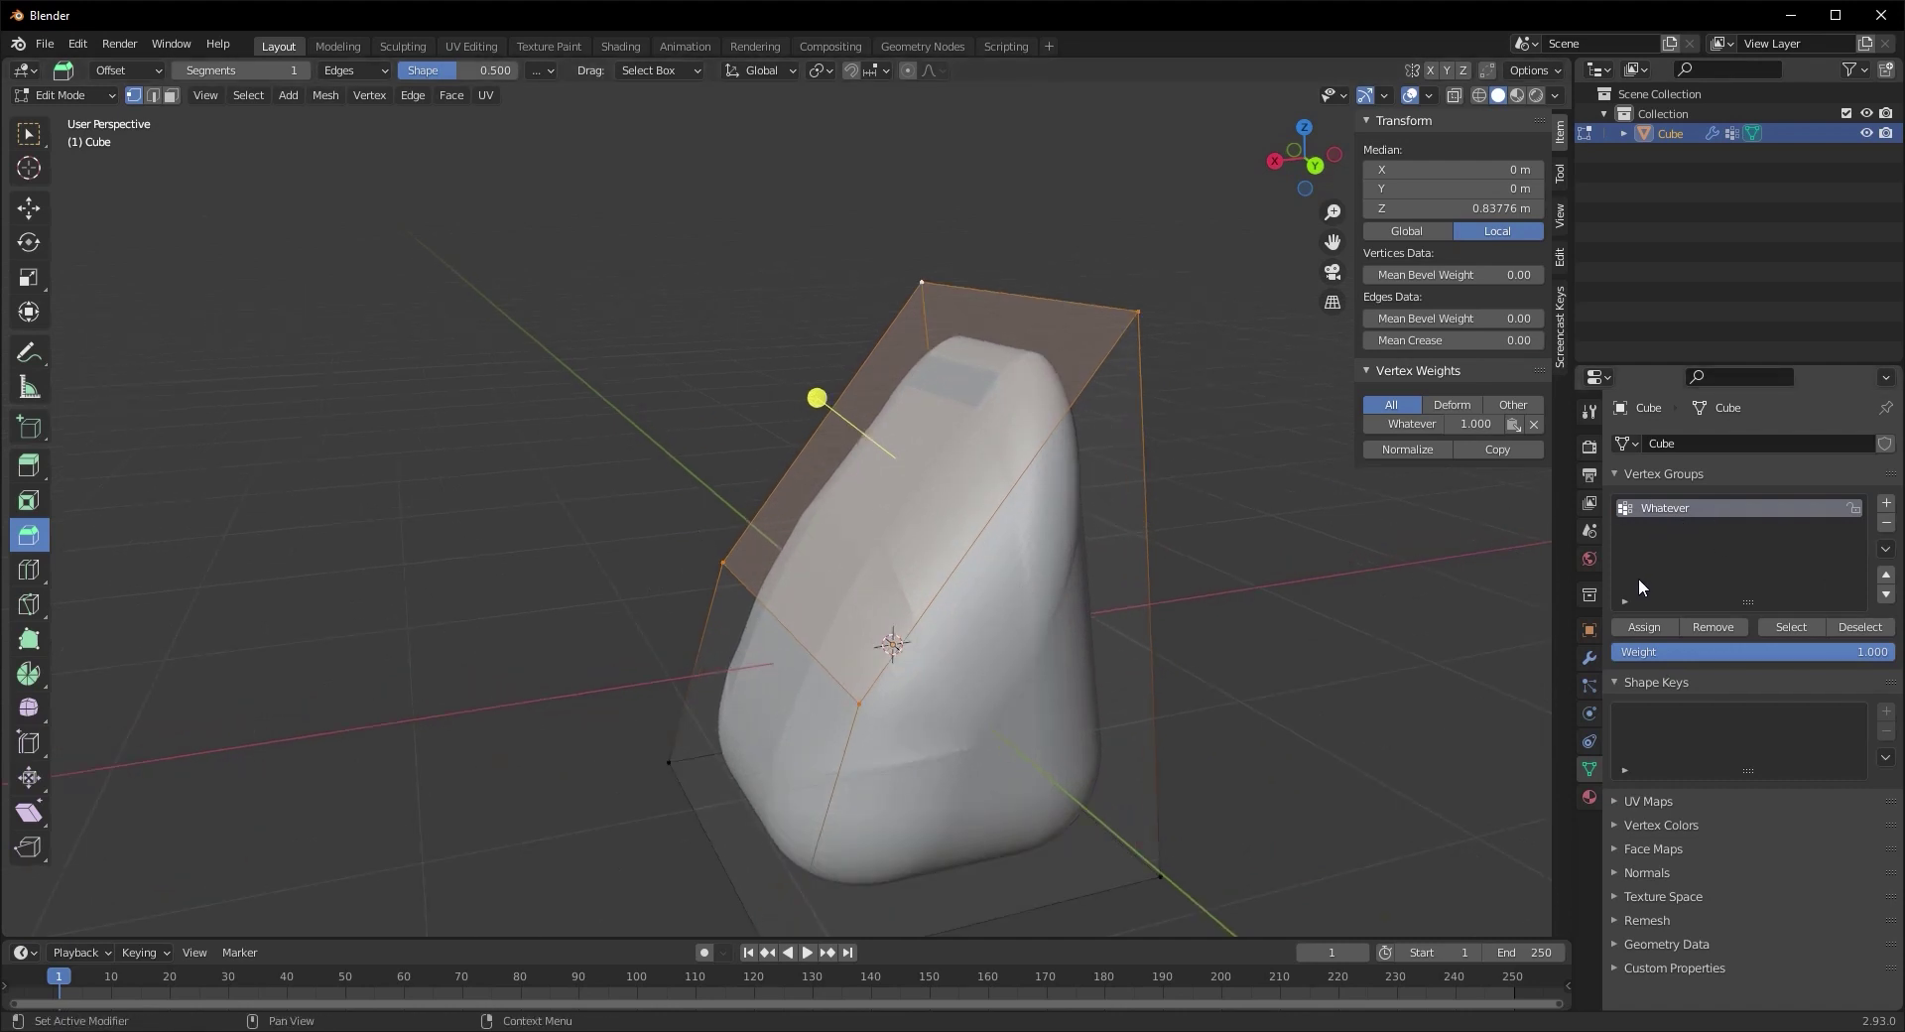
Set the Bevel modifier's vertex group to Whatever and inspect the beveled sloped face
click(1587, 658)
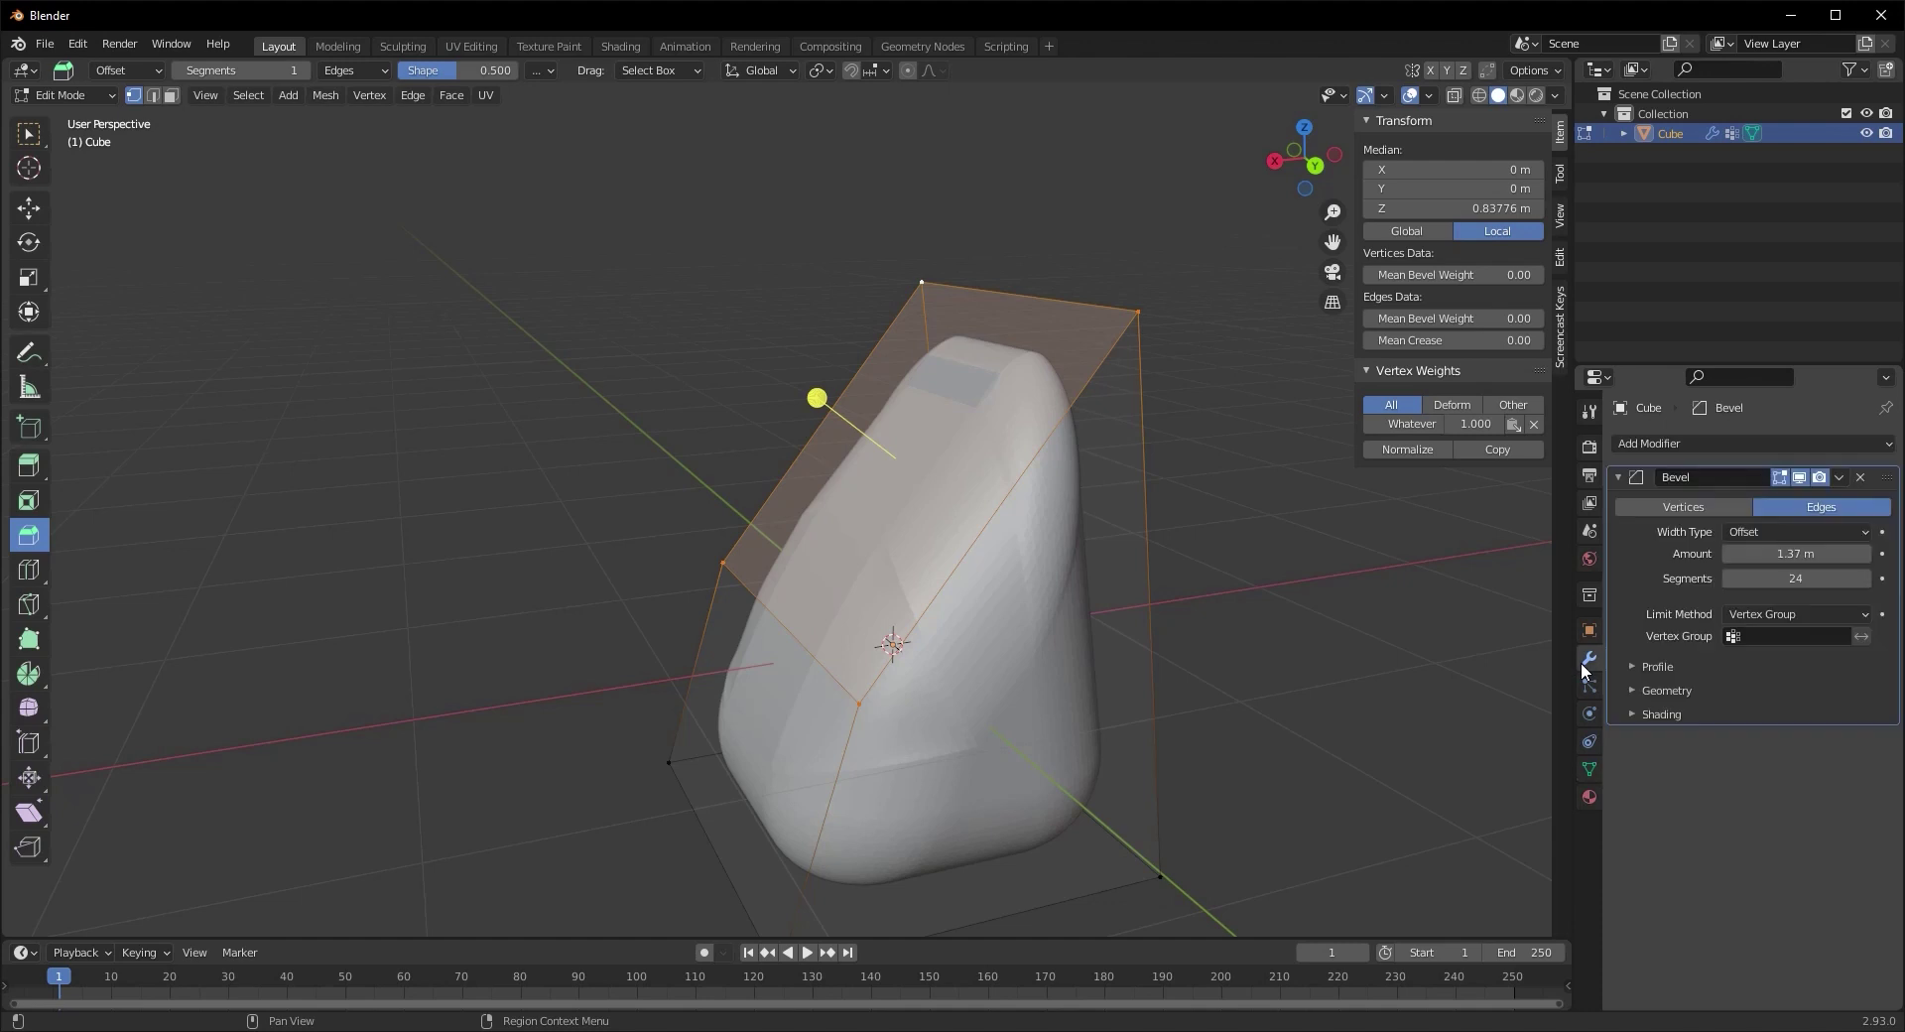
click(1794, 636)
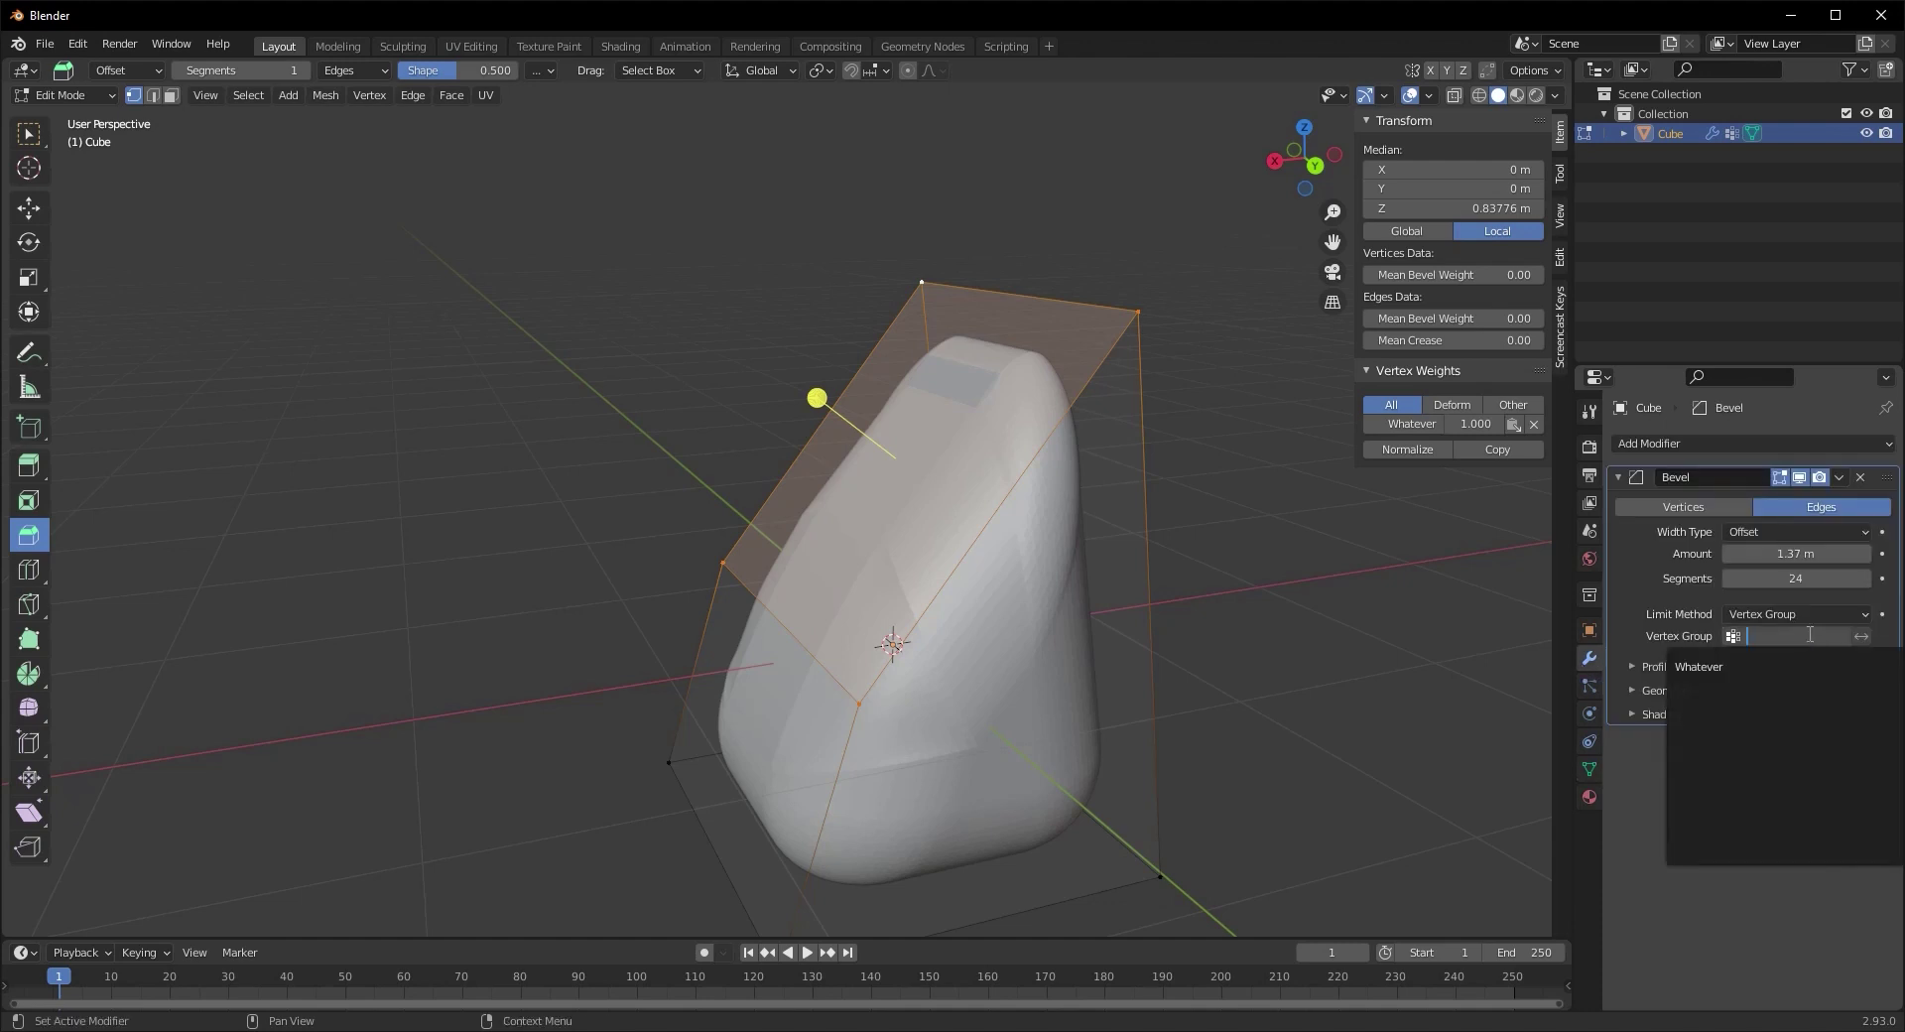
click(1724, 667)
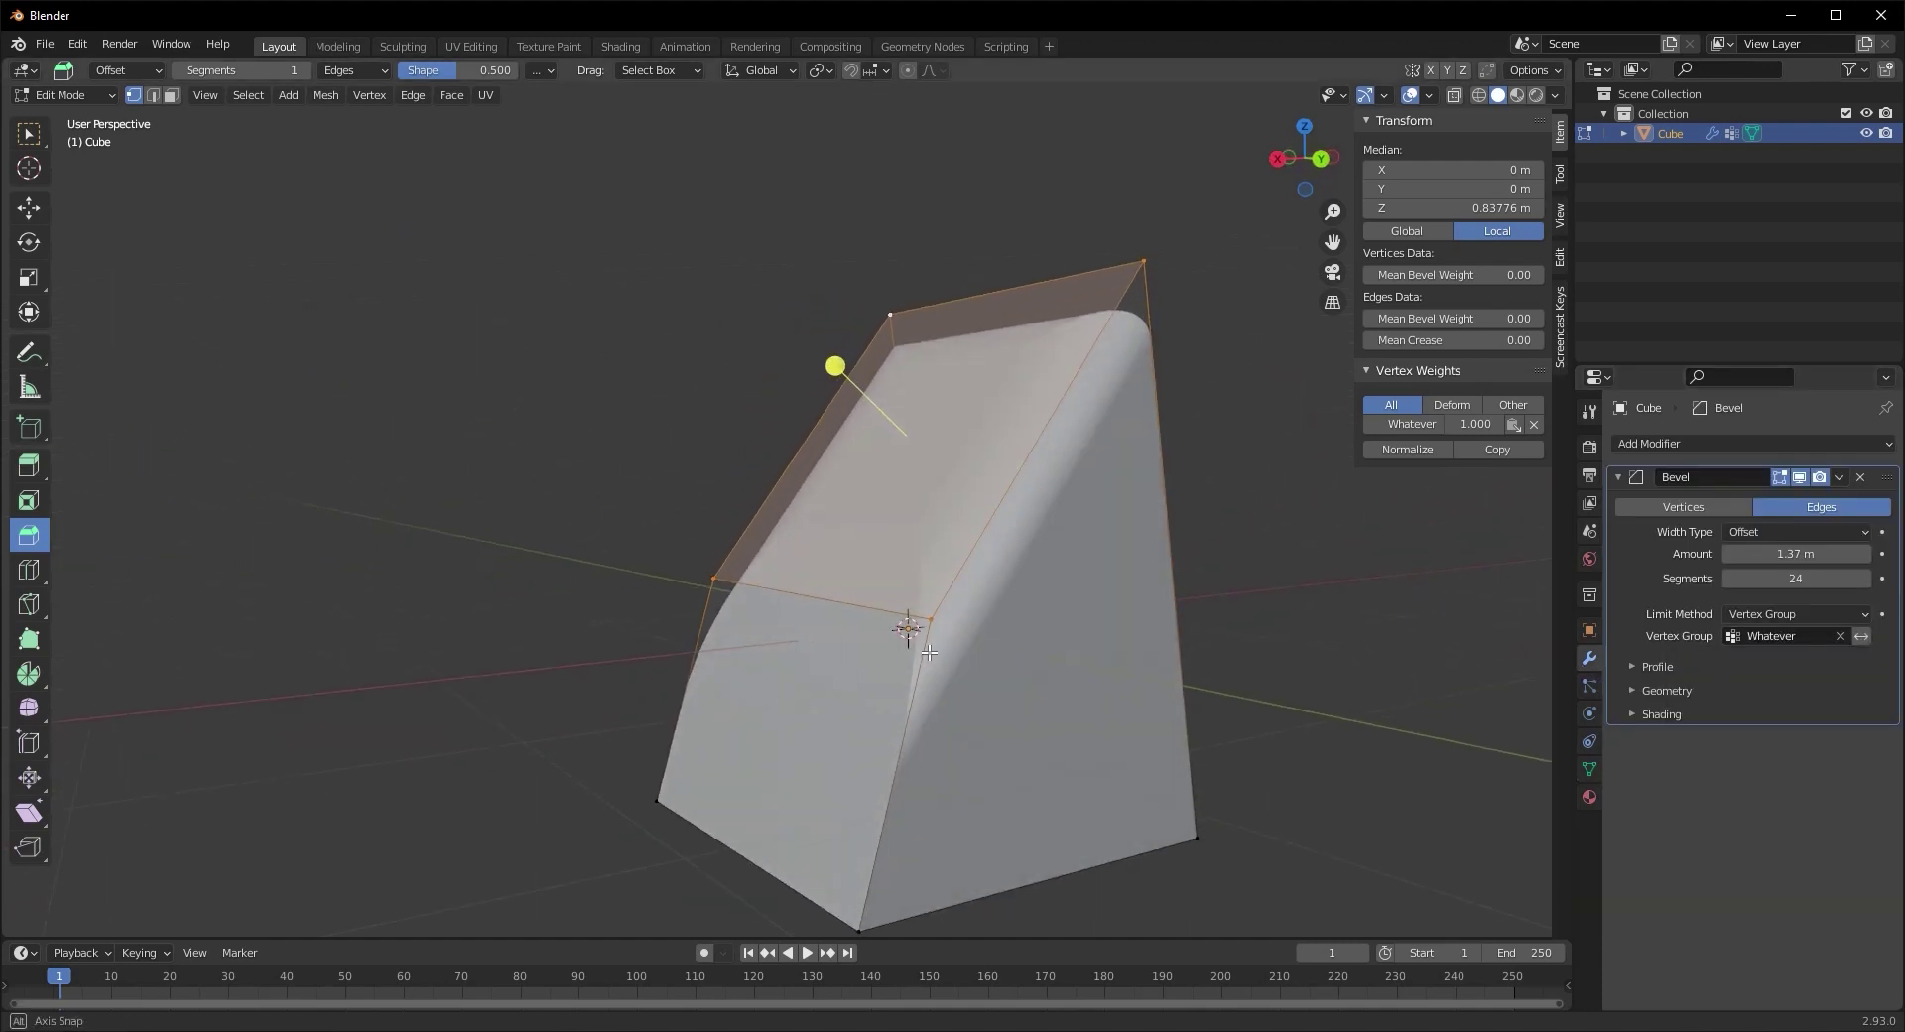
Set the bevel segments to 1, deselect all vertices, and return to Object Mode to inspect the shape
drag(1821, 577, 1516, 614)
middle_drag(859, 653, 939, 663)
key(alt+a)
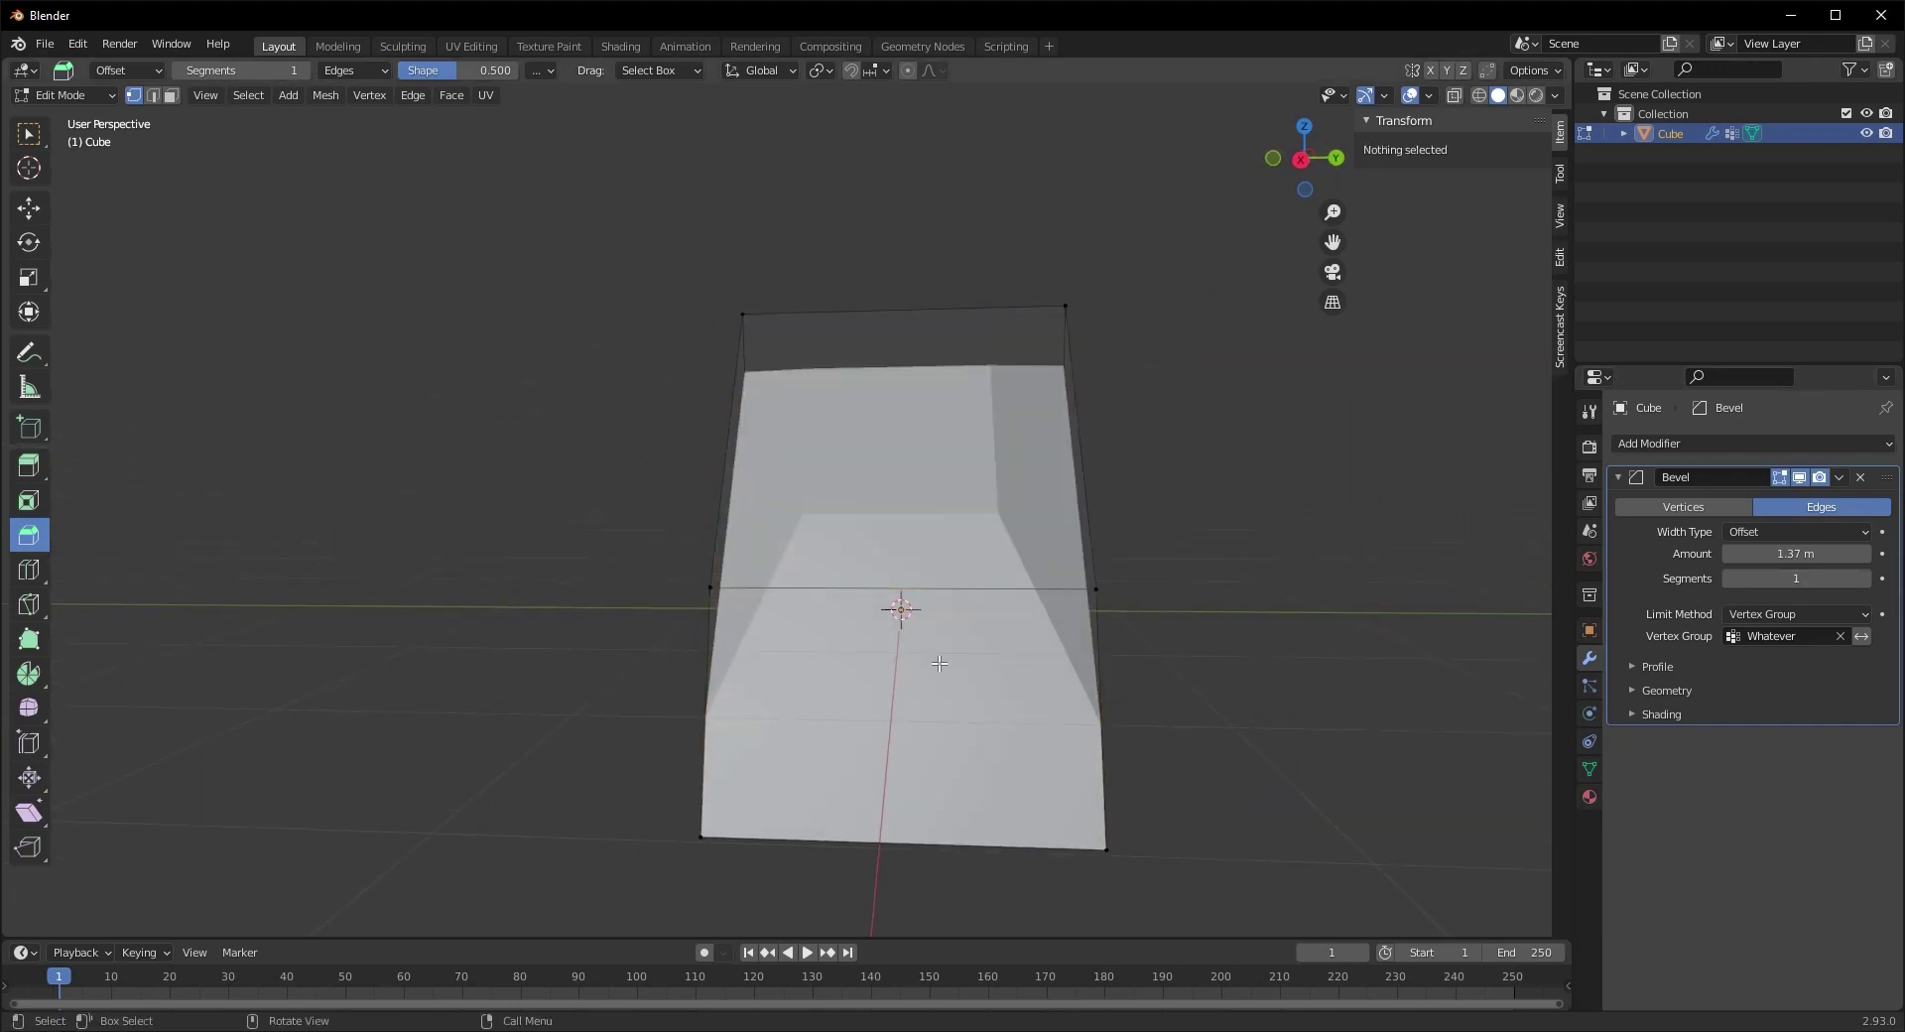
key(Tab)
middle_drag(1076, 629, 1348, 625)
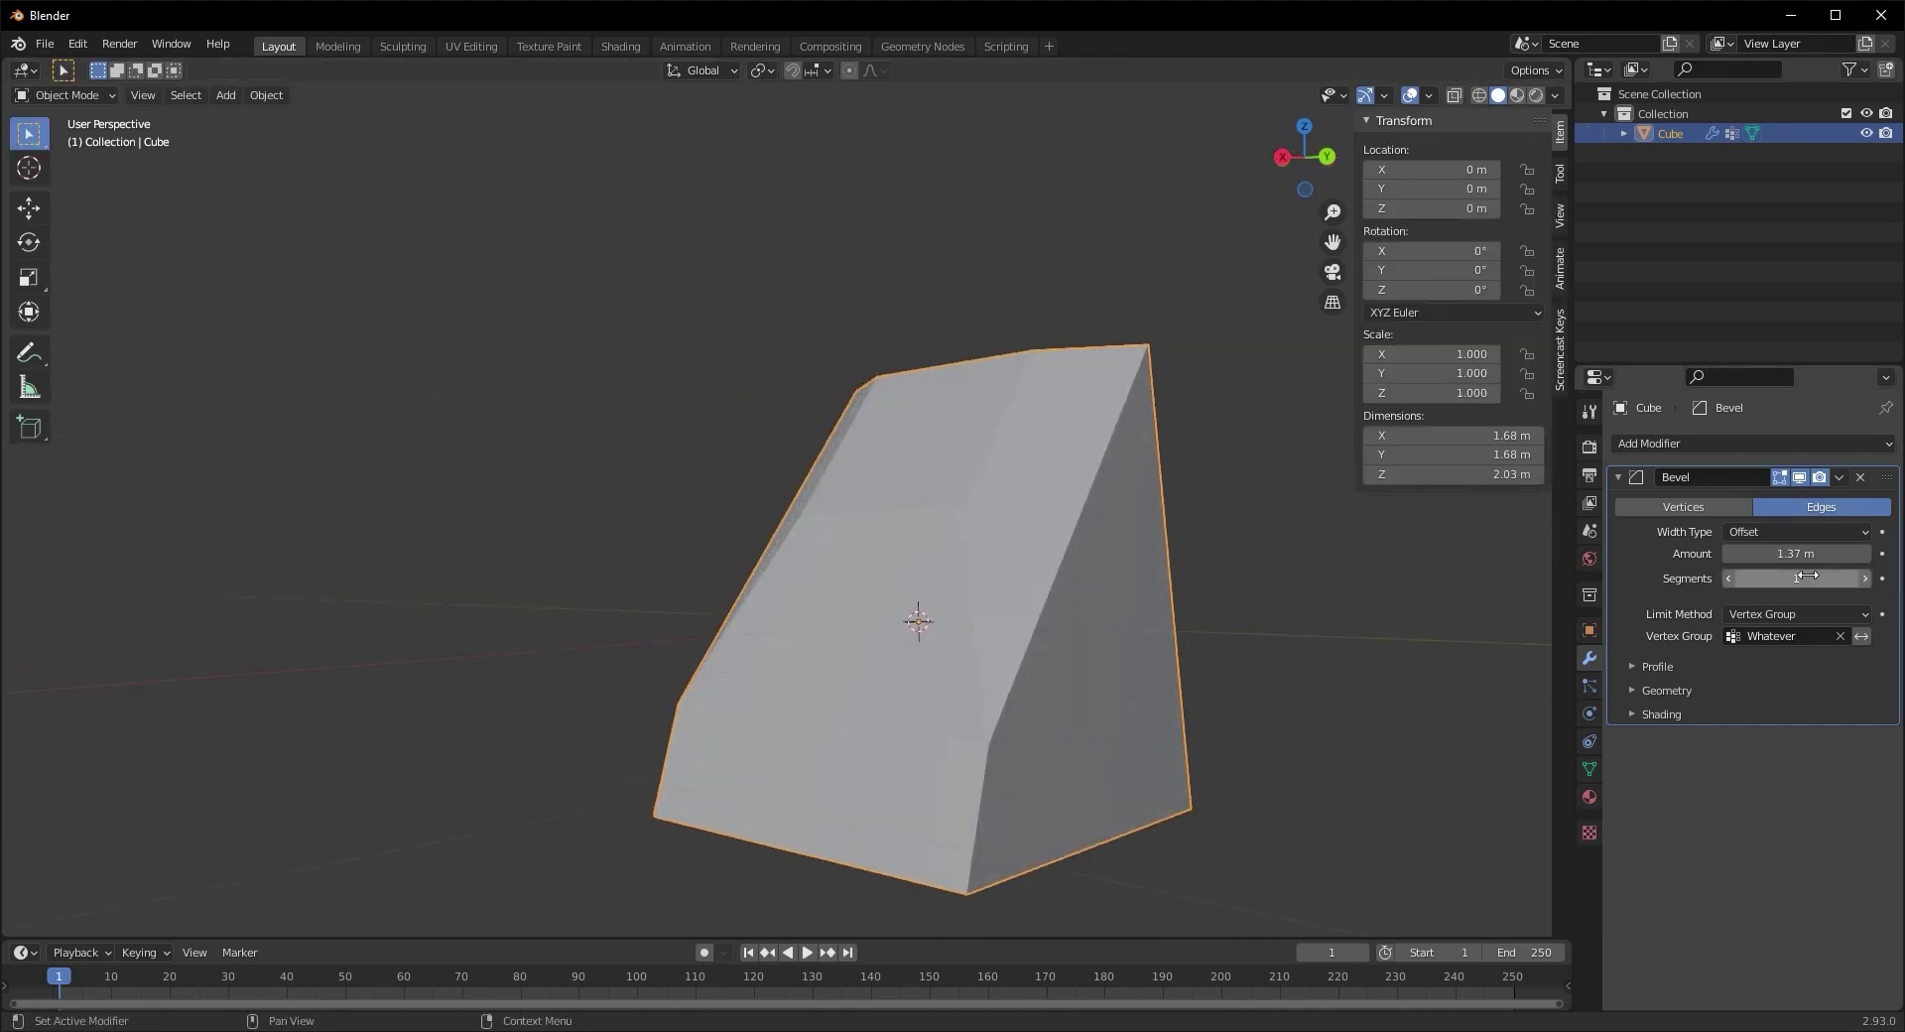
Set the bevel segments to 4 and the amount to 0.34 m, and inspect the edges around the sloped face
click(1863, 579)
click(1865, 579)
click(1866, 579)
click(1837, 555)
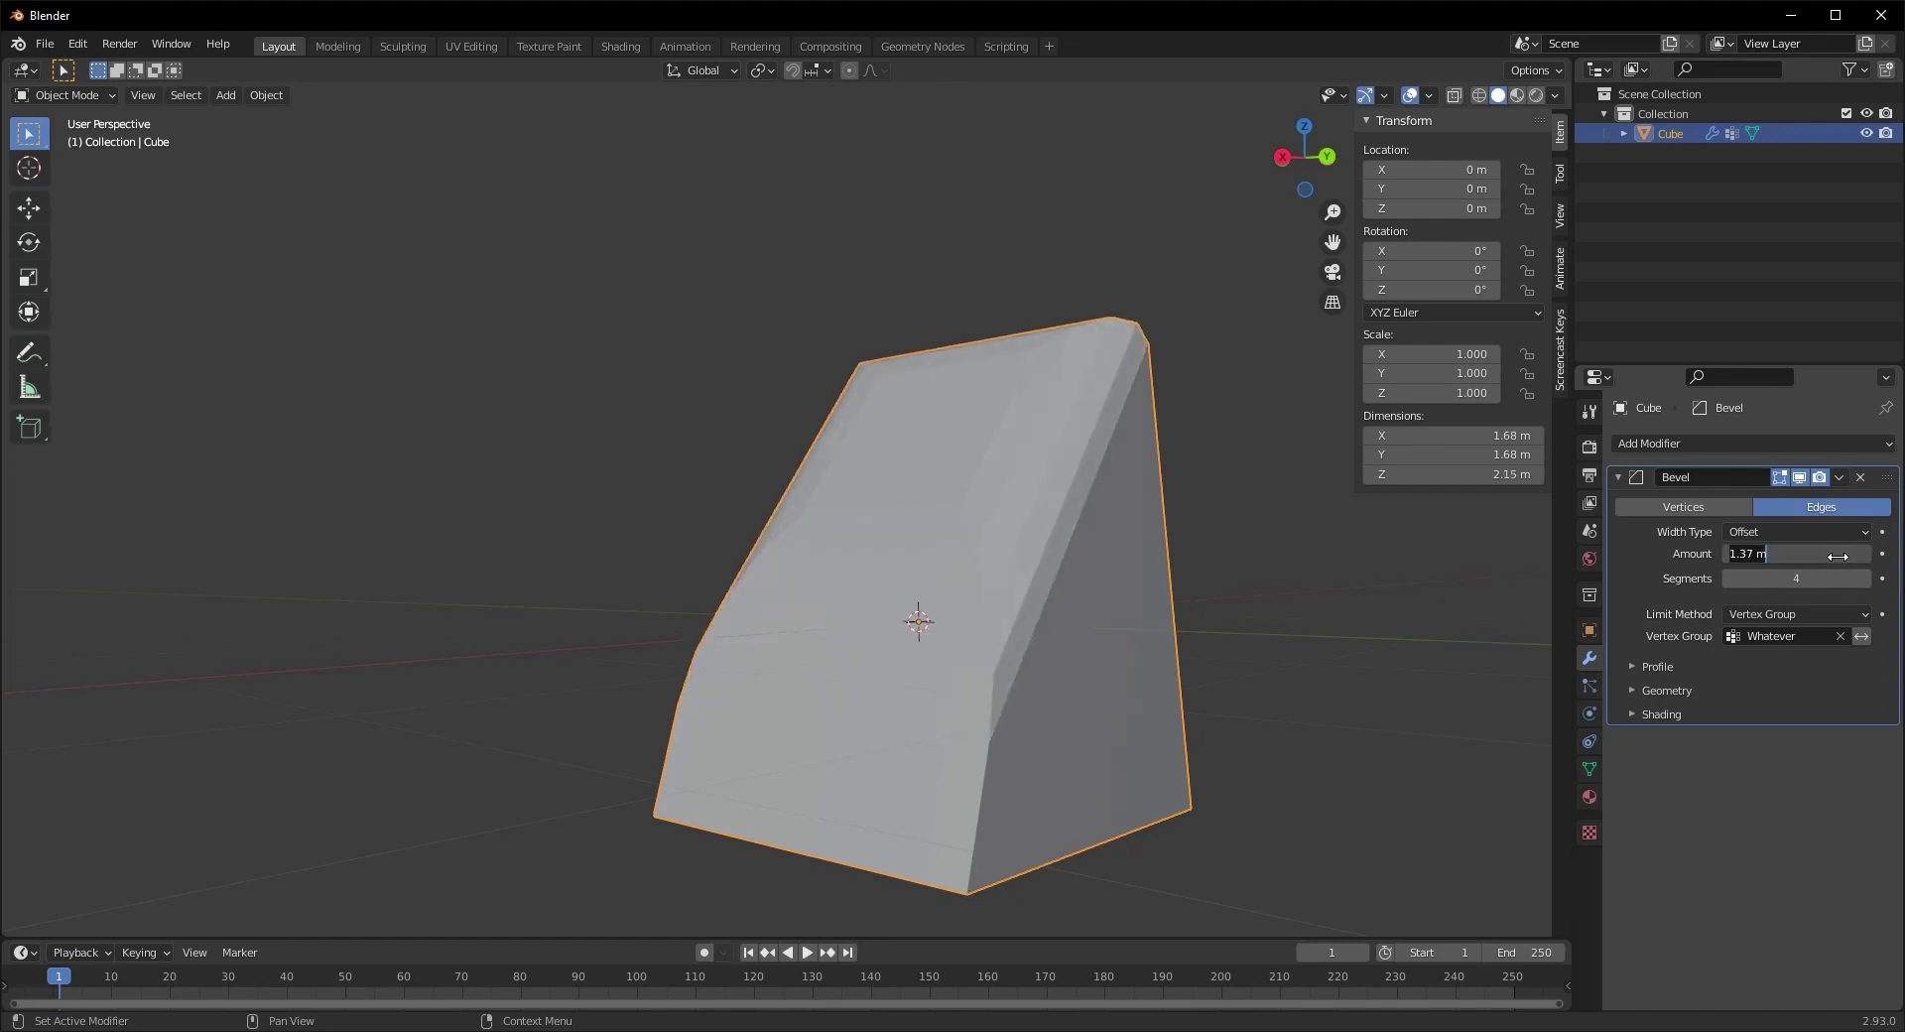
key(Return)
drag(1707, 565, 1681, 577)
middle_drag(1052, 739, 1085, 791)
scroll(971, 759, up, 3)
middle_drag(967, 764, 907, 677)
scroll(854, 723, down, 4)
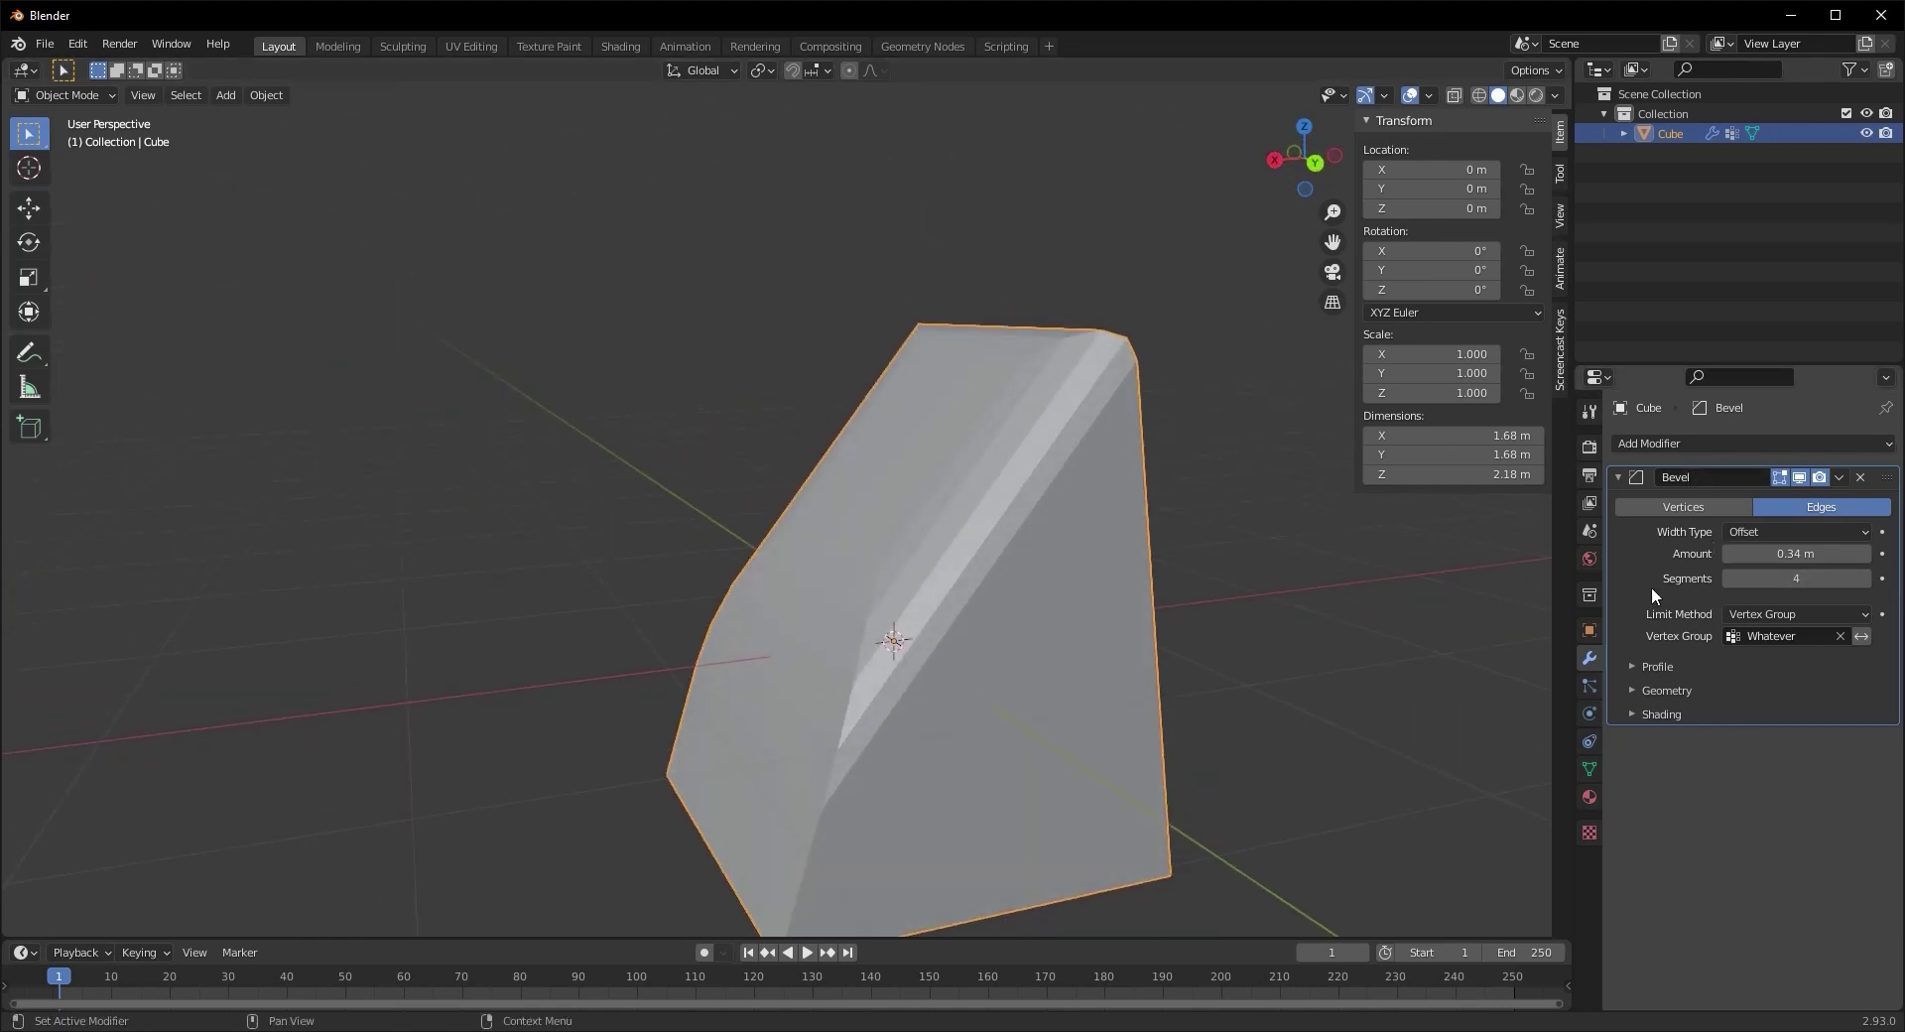
Expand the bevel's profile settings and set the superellipse shape to 0.10, viewing the sloped face
click(1644, 664)
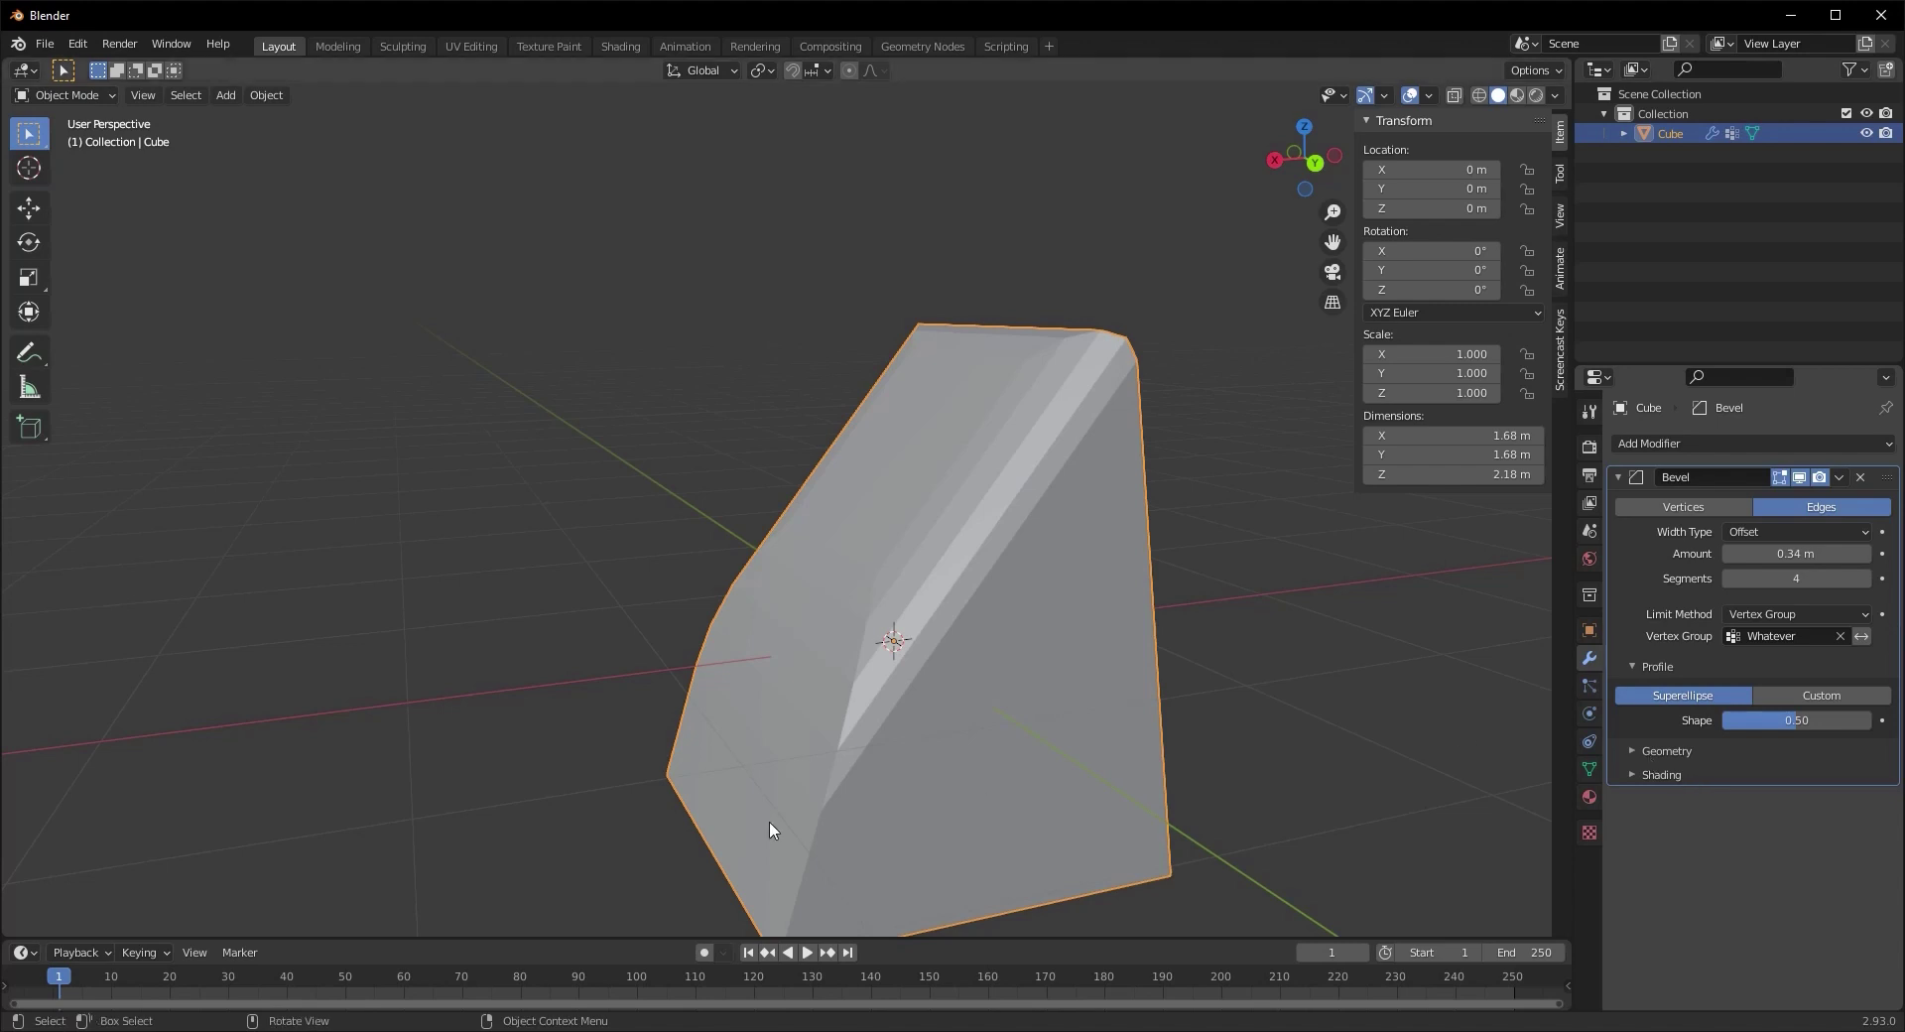
middle_drag(682, 802, 1029, 754)
scroll(822, 791, up, 2)
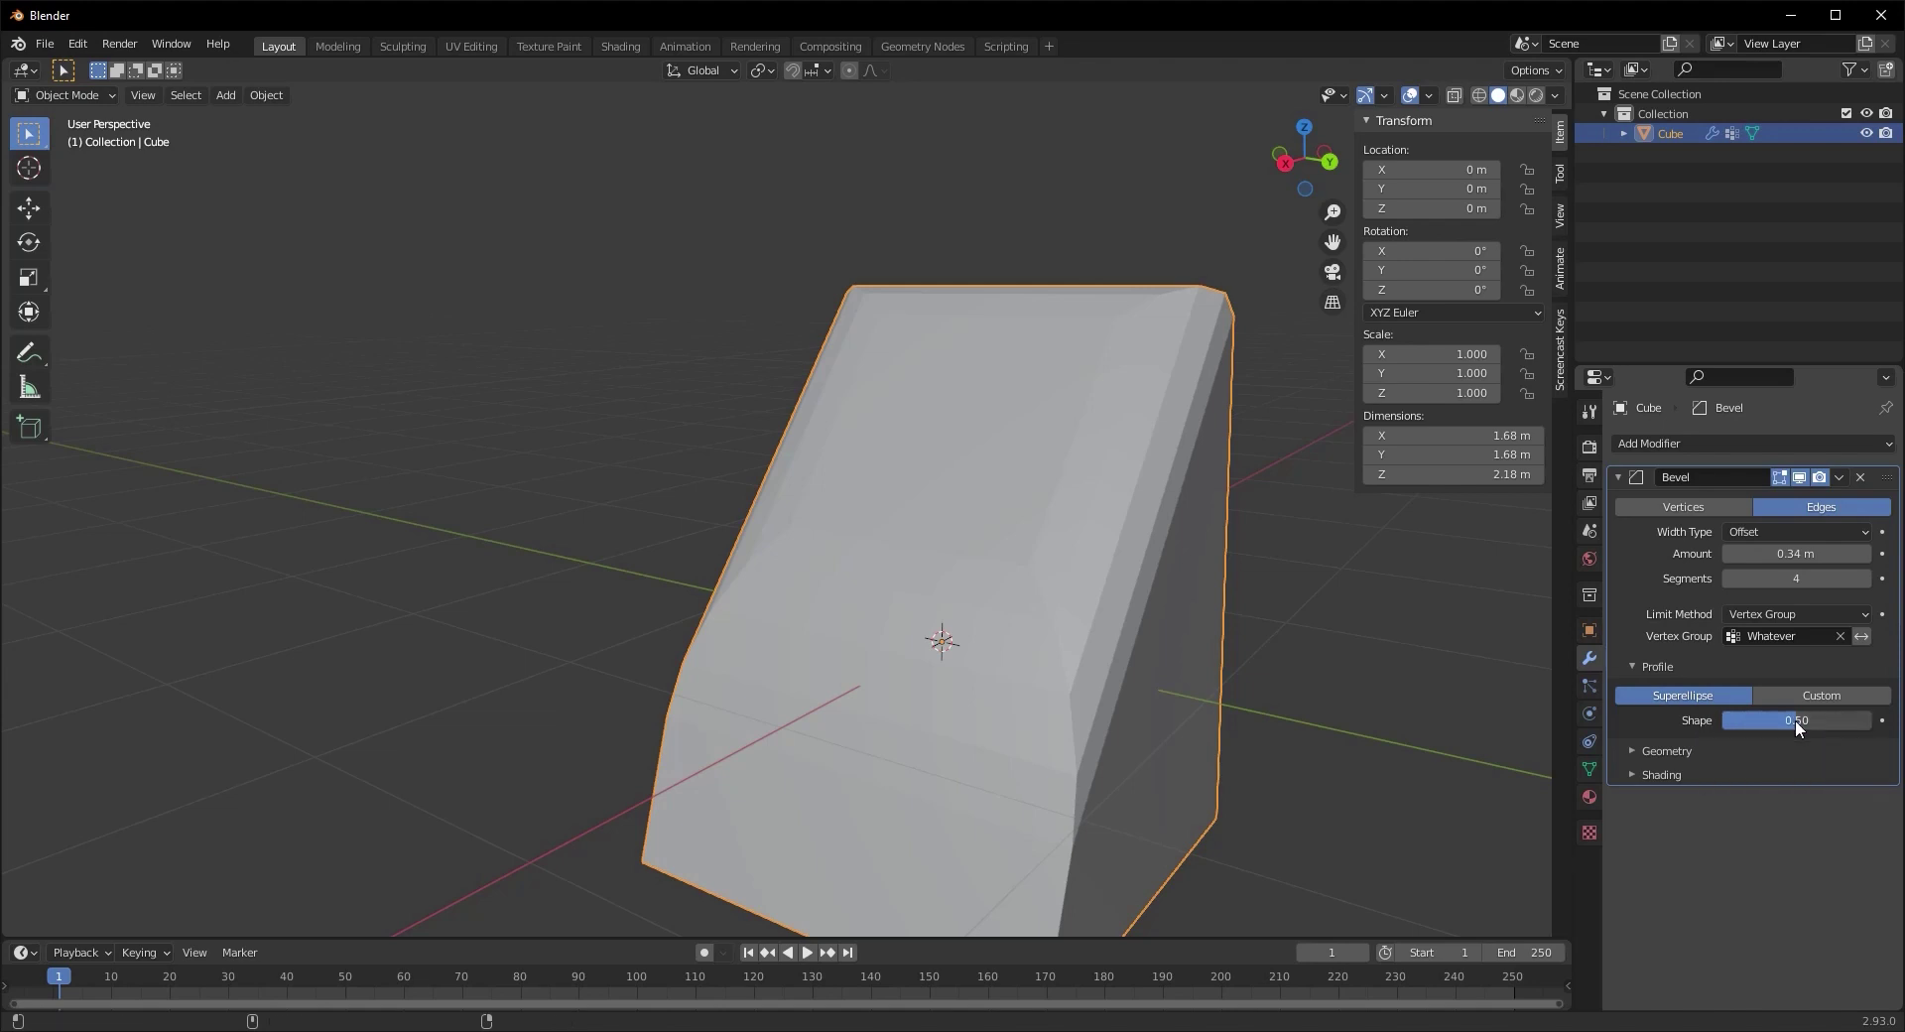
drag(1795, 719, 1169, 747)
drag(1767, 724, 1589, 295)
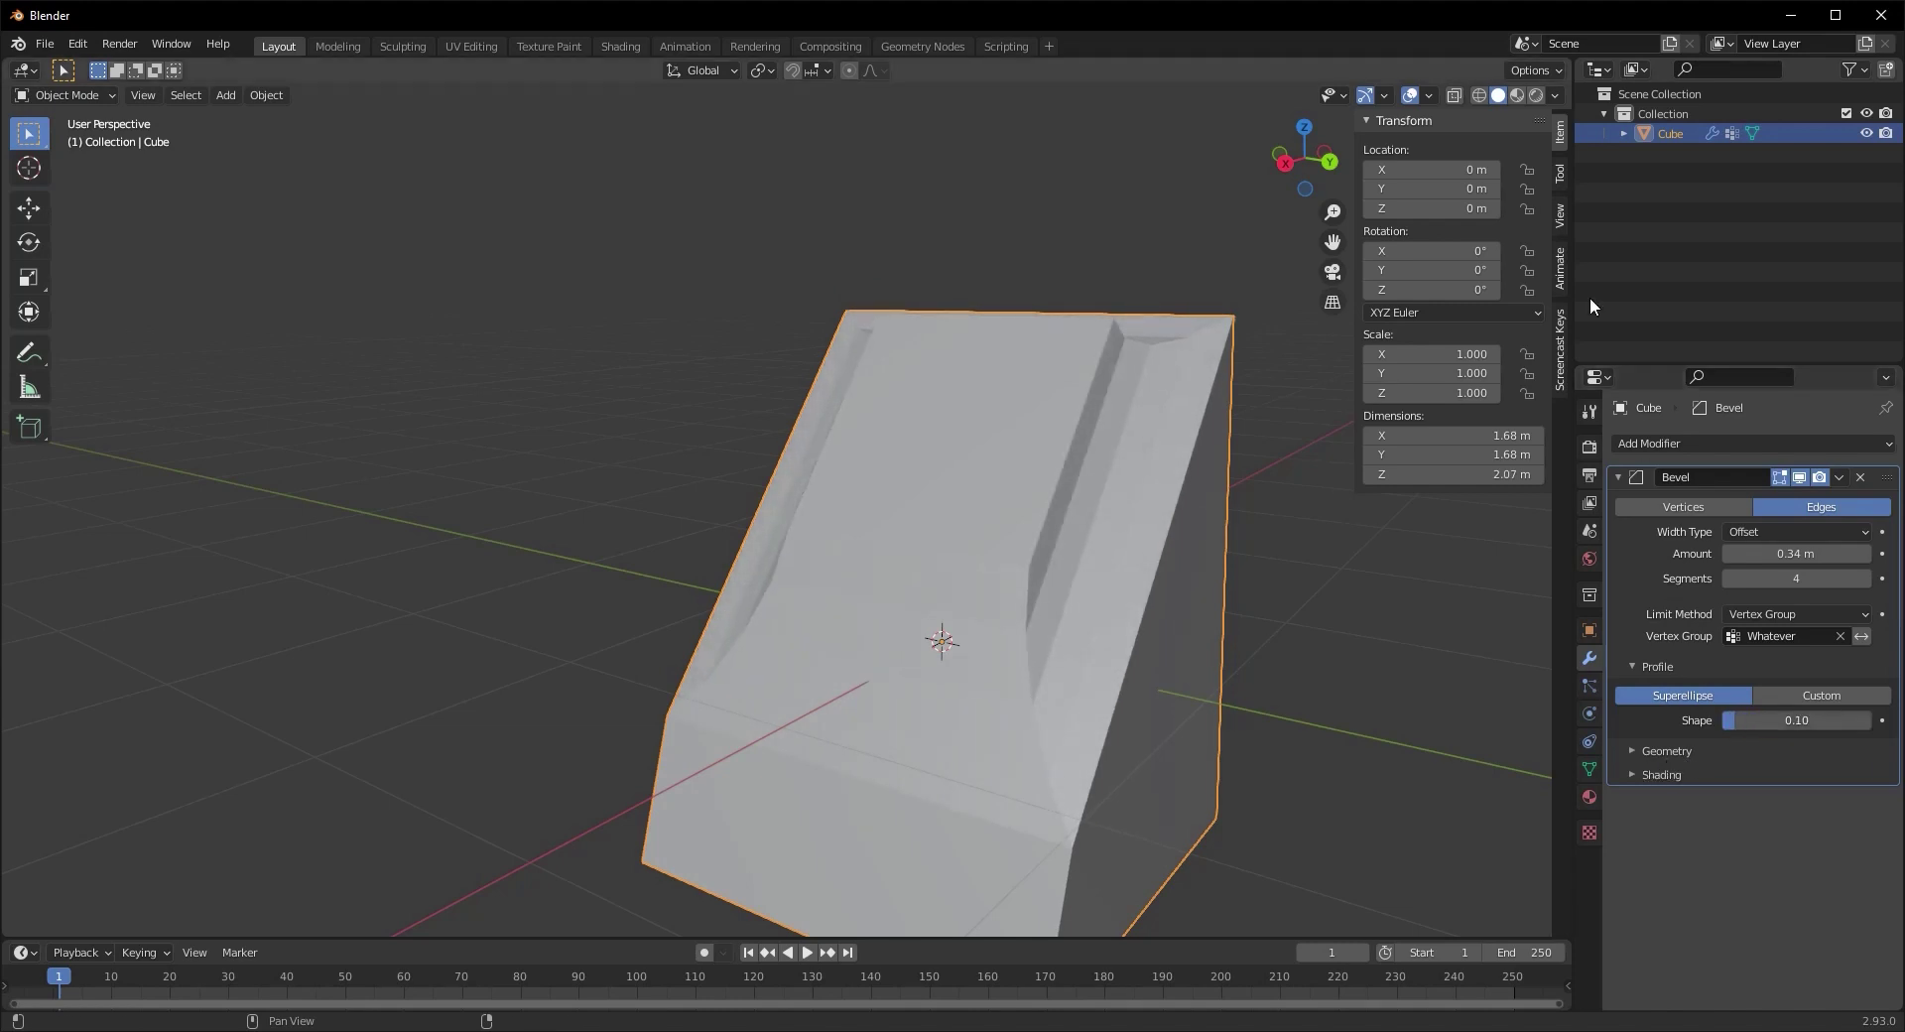
Enable MatCap lighting, shadow and Both-type cavity in the viewport, with world-space ridge and valley at 2.500 and screen-space ridge and valley at 2.000
click(1555, 96)
click(1536, 190)
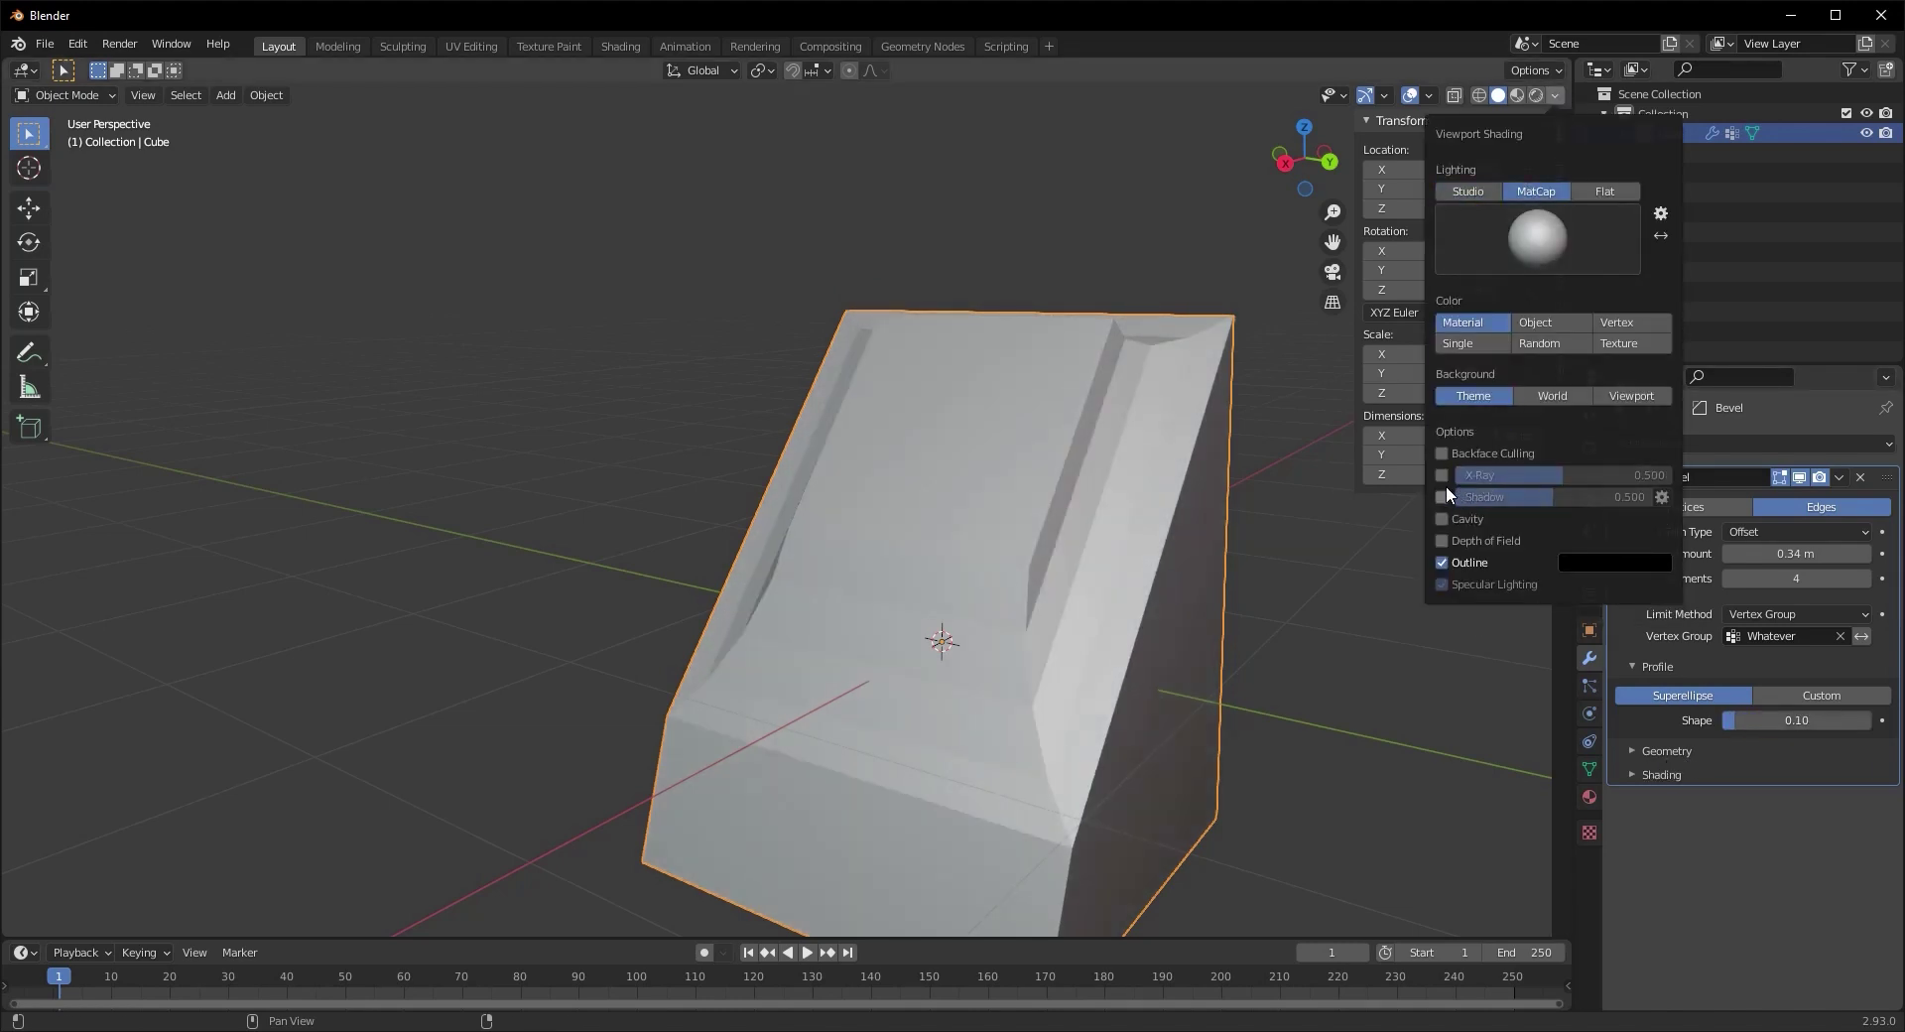
click(1442, 496)
click(1442, 519)
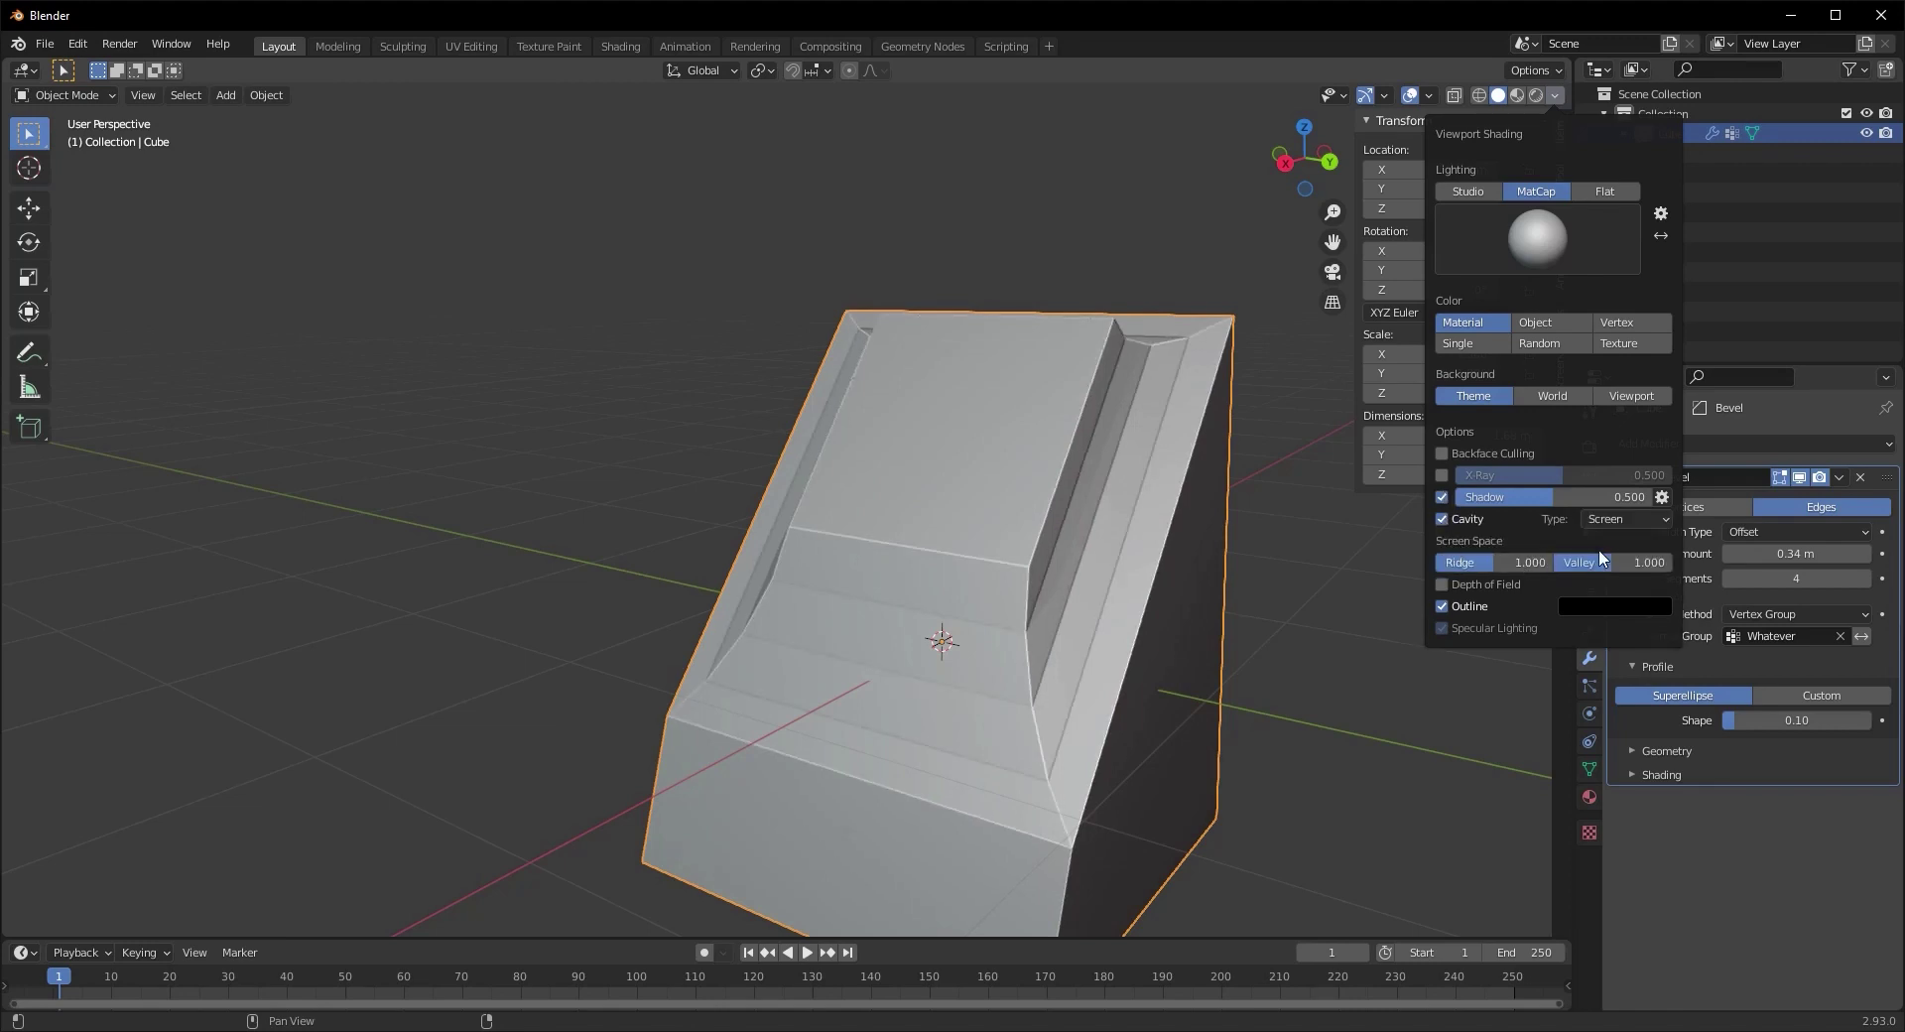
click(1627, 519)
click(1604, 576)
mouse_move(1466, 562)
mouse_down()
mouse_move(1523, 591)
mouse_move(1631, 581)
mouse_move(1692, 609)
mouse_up()
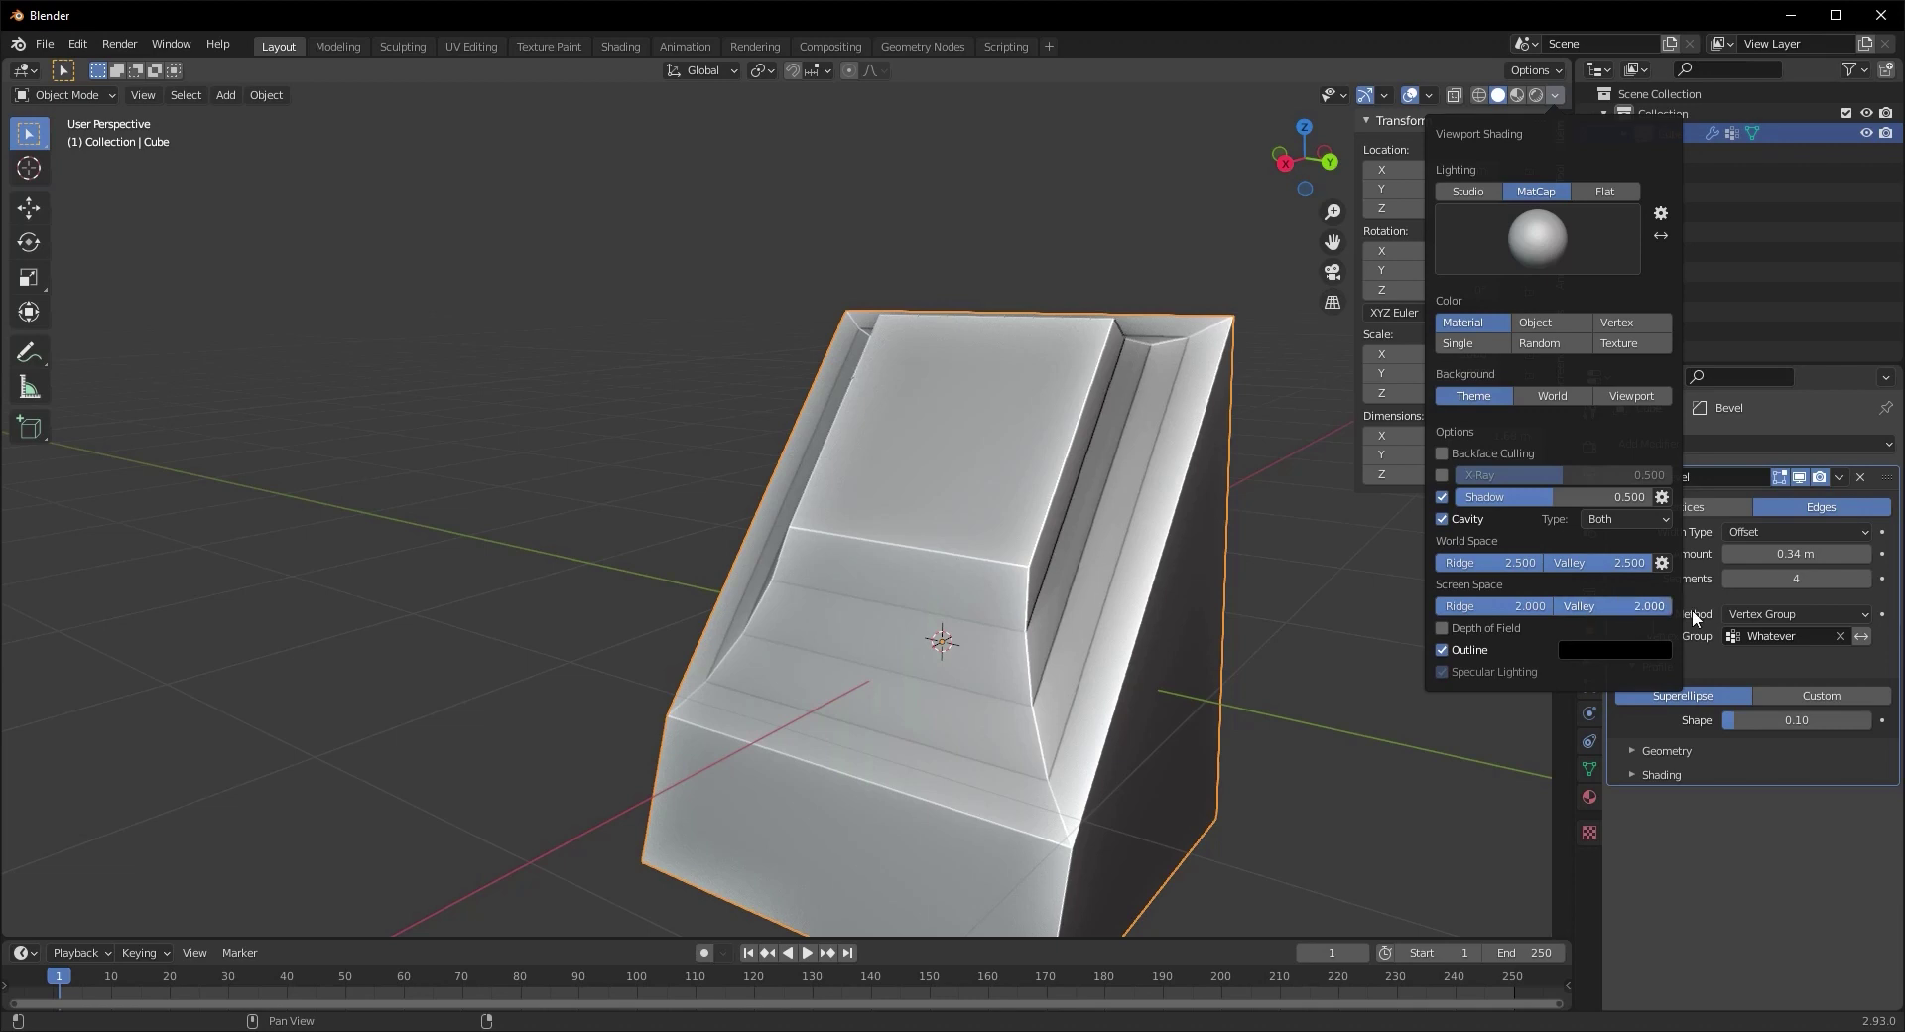
Set the superellipse profile shape to 0.14 and inspect the inward bevel around the sloped face
drag(1738, 724, 1883, 313)
middle_drag(1254, 716, 1122, 659)
scroll(1205, 724, down, 3)
scroll(1122, 658, up, 3)
middle_drag(1290, 657, 1020, 783)
scroll(1161, 669, down, 5)
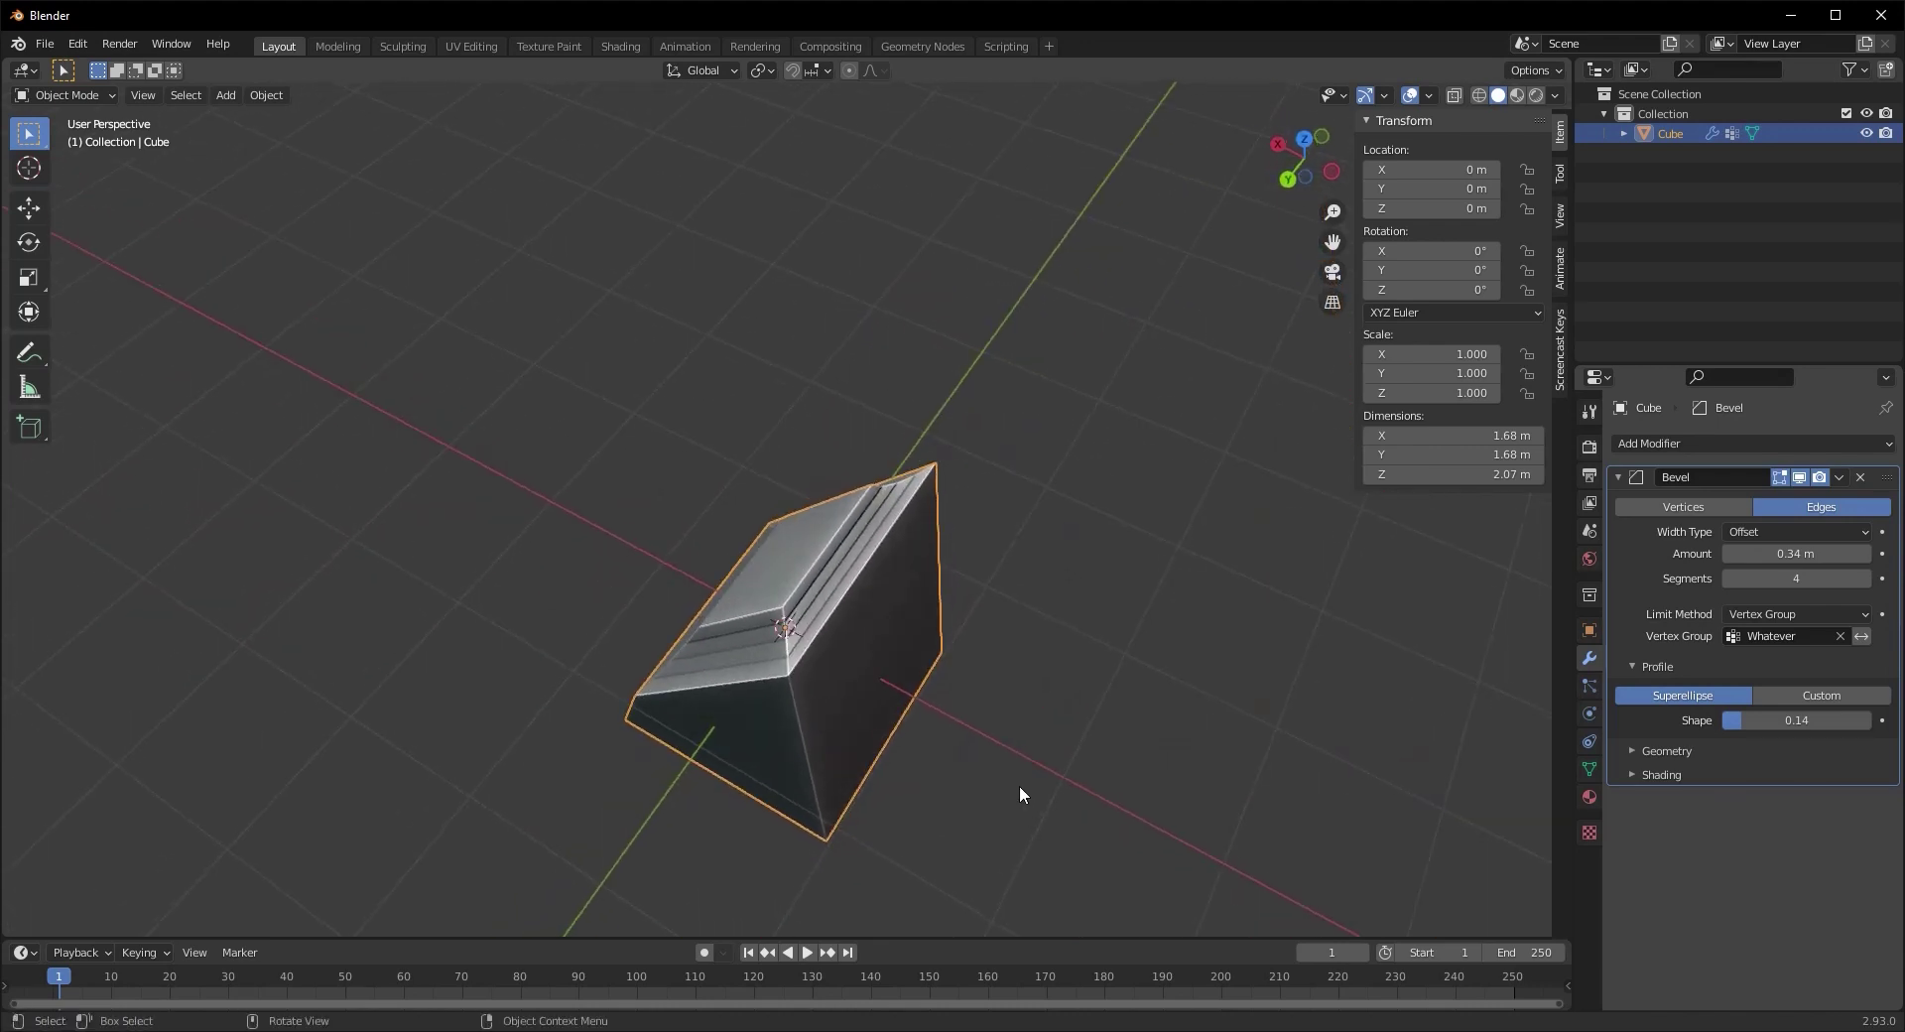
scroll(952, 734, up, 3)
middle_drag(920, 709, 992, 684)
drag(1796, 718, 1743, 726)
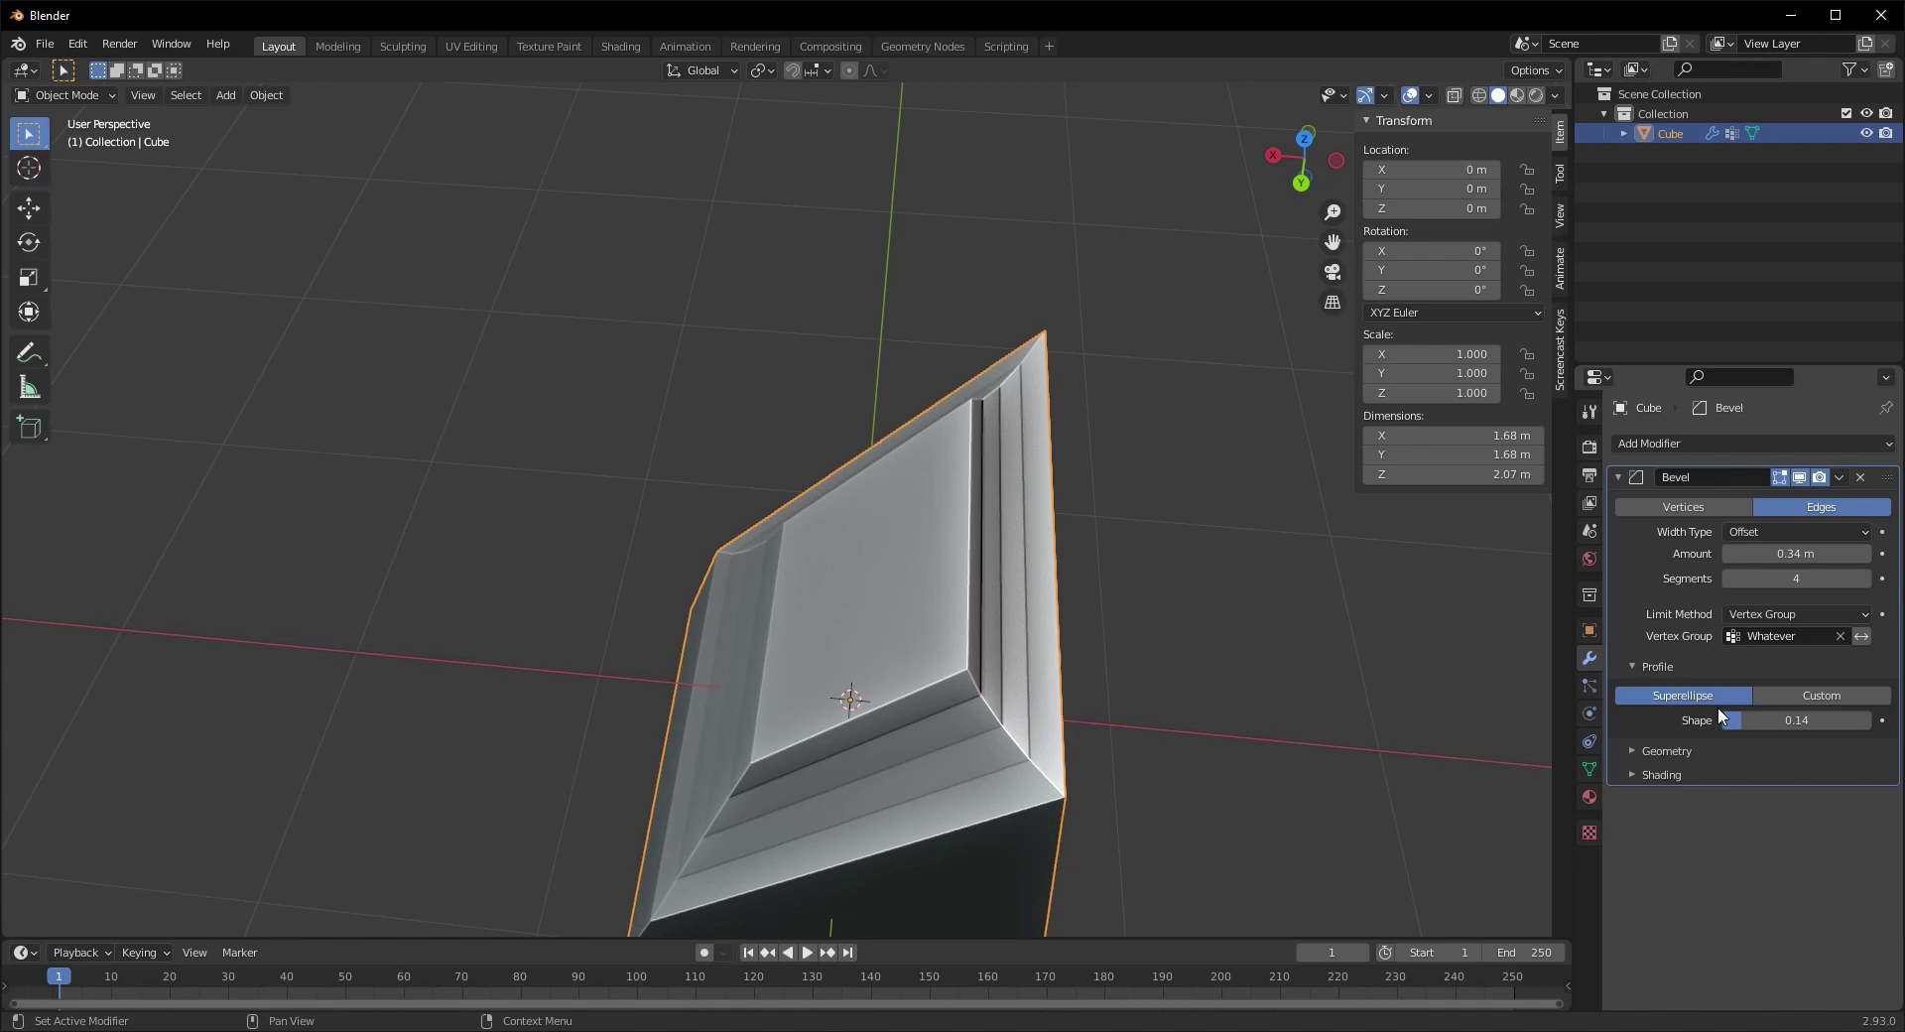
Switch the bevel profile to Custom and add zigzag points along the upper part of the profile curve
click(1848, 694)
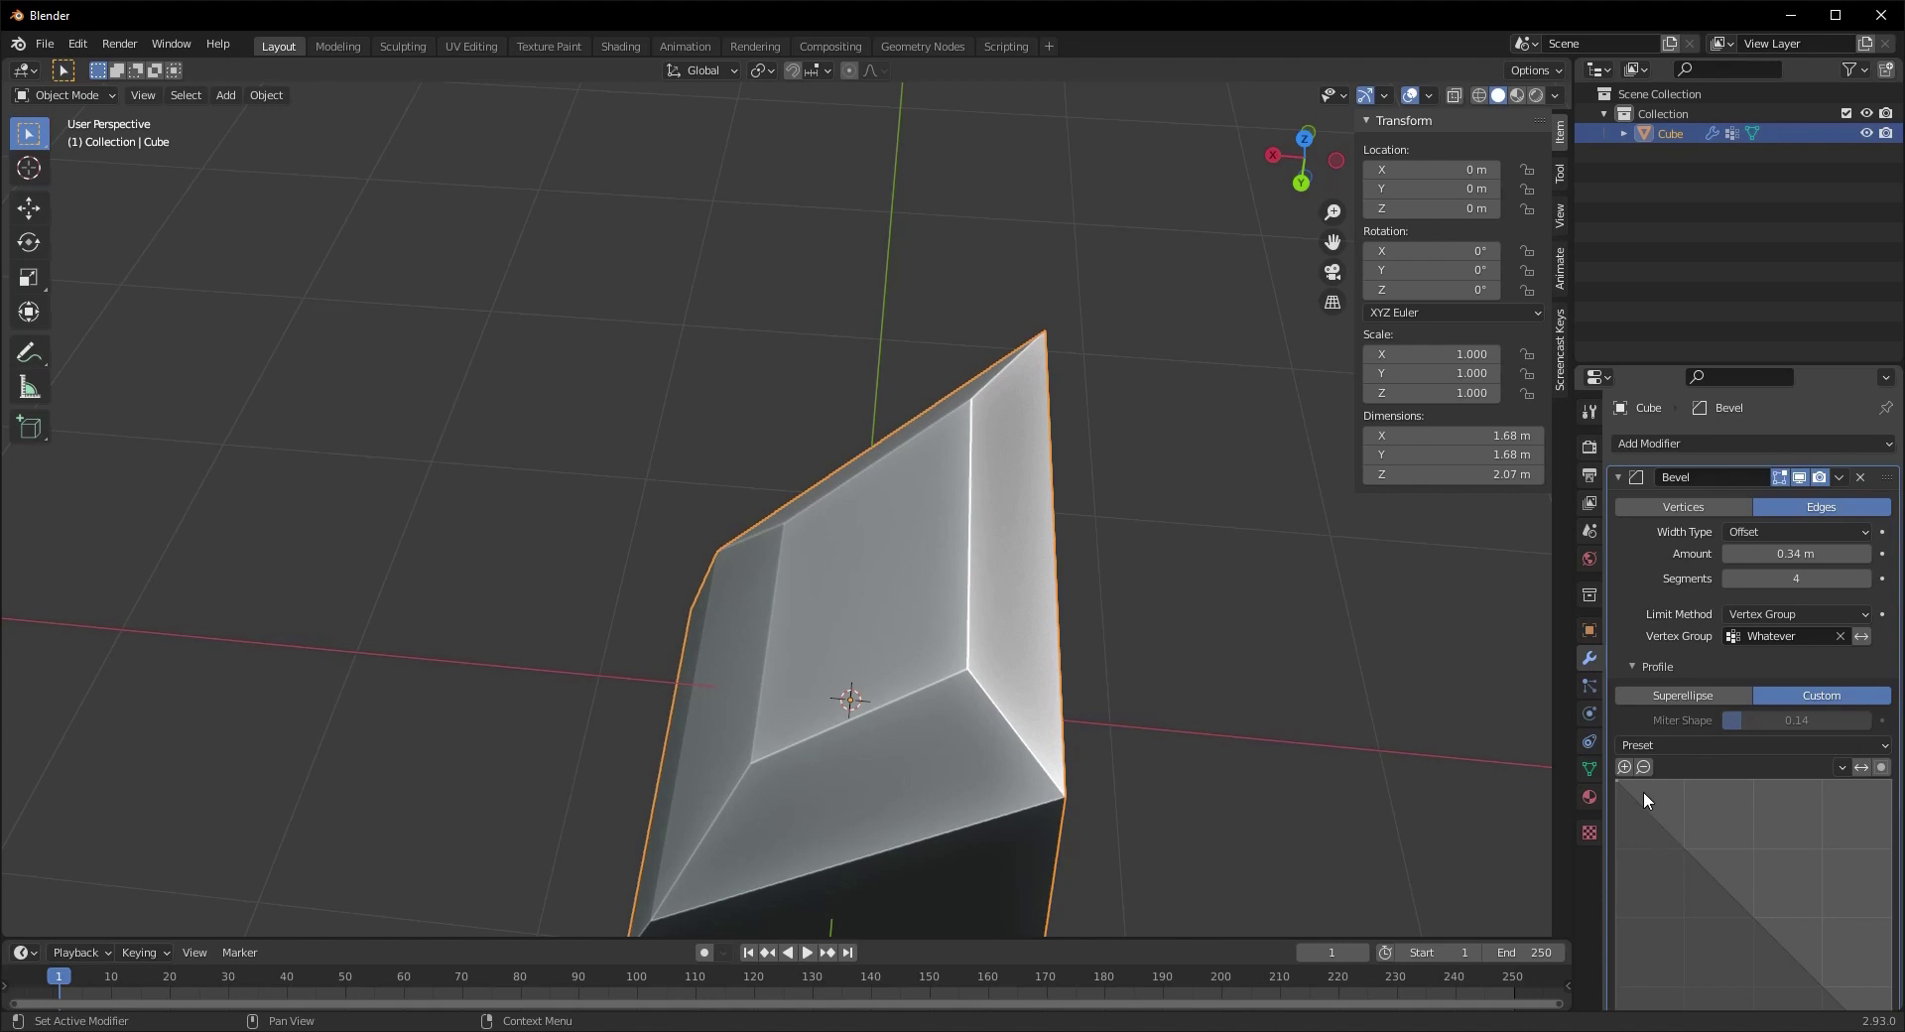
drag(1625, 791, 1681, 784)
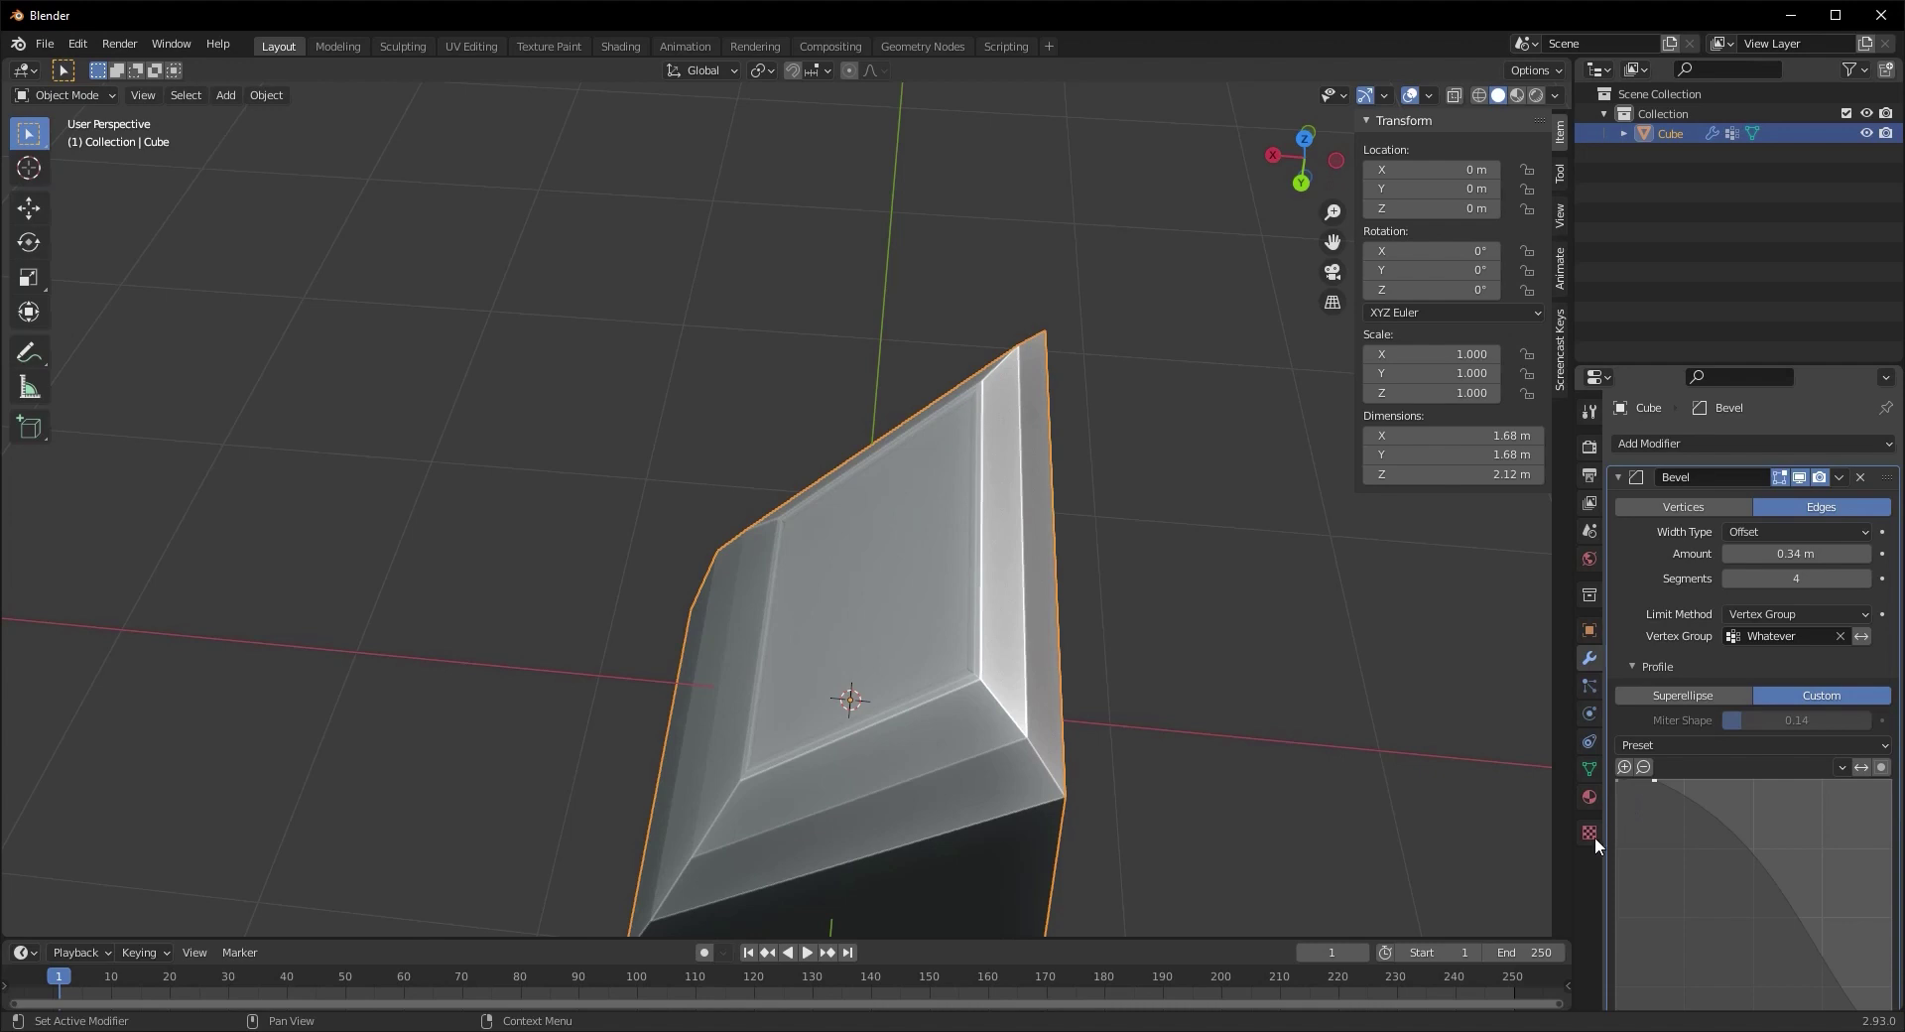
drag(1694, 795, 1704, 855)
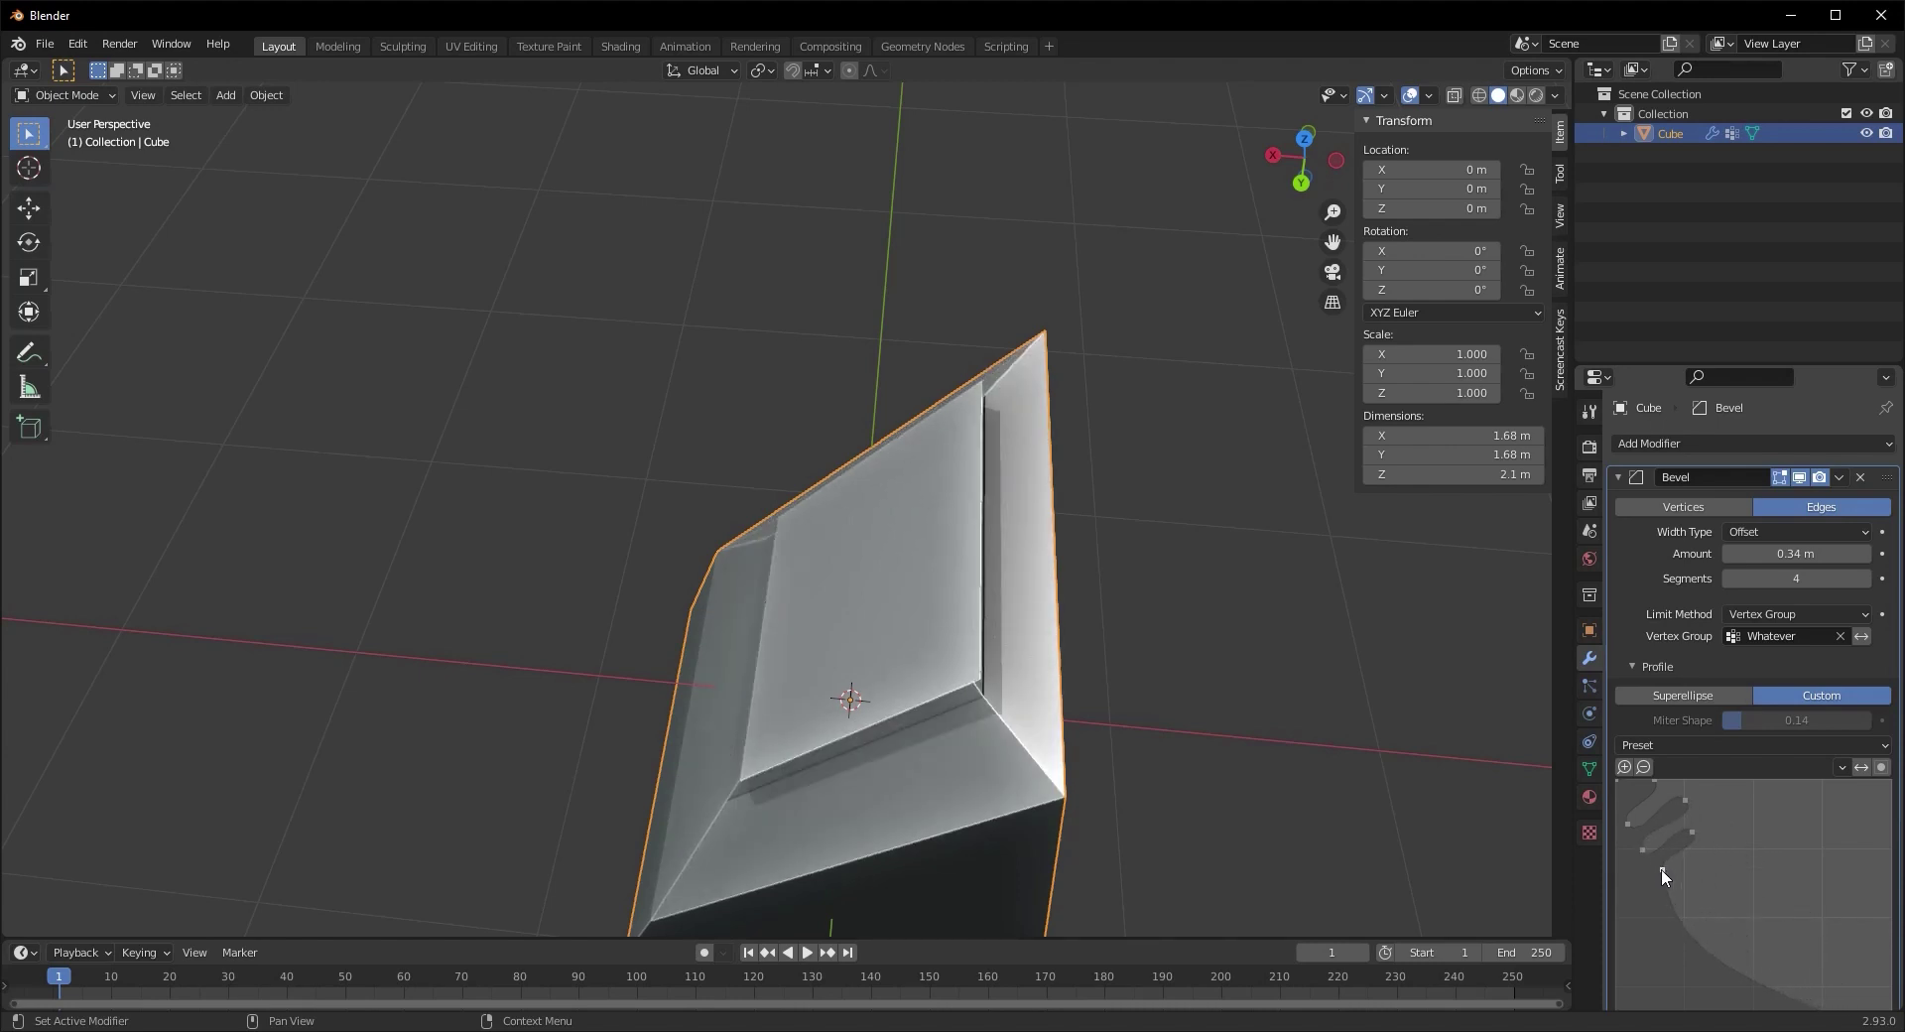
drag(1672, 874, 1722, 855)
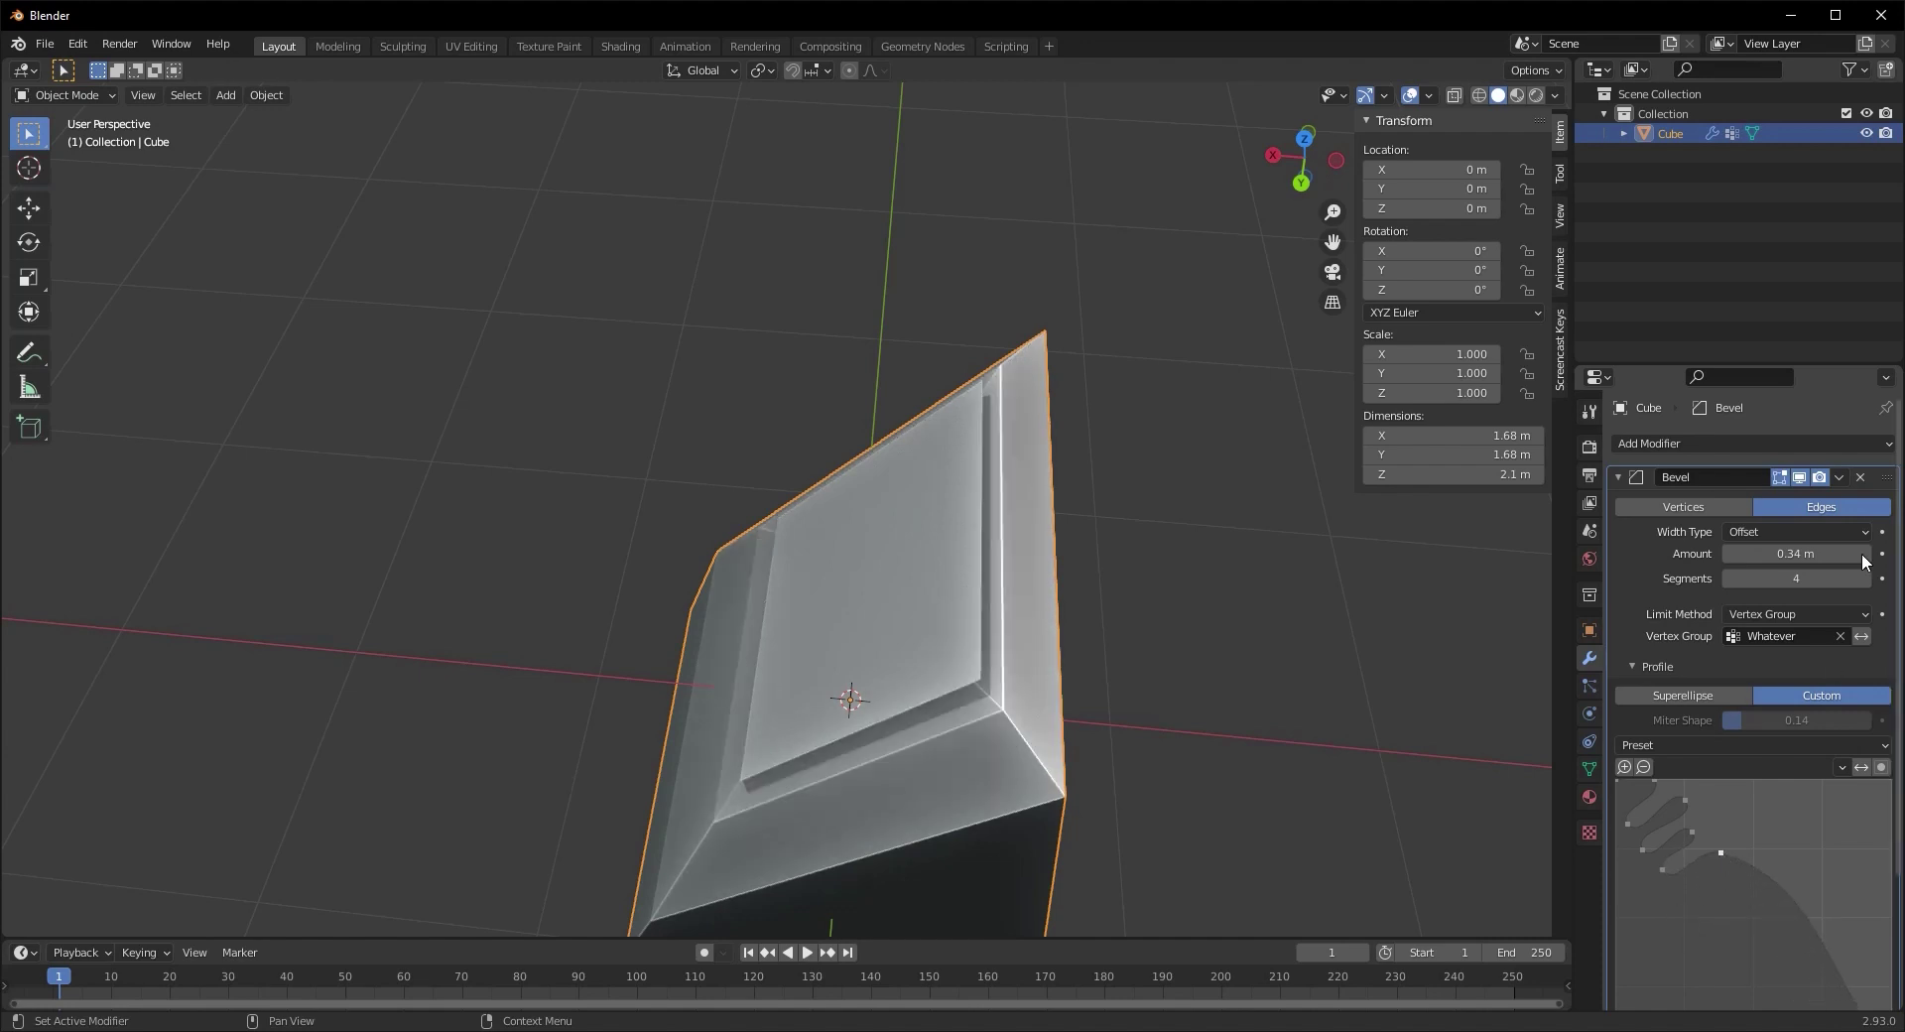
Set the bevel segments to 47 and inspect the ridges along the edges of the sloped face
drag(1786, 578, 1882, 578)
middle_drag(1227, 685, 1141, 695)
scroll(952, 654, up, 3)
middle_drag(940, 651, 1145, 516)
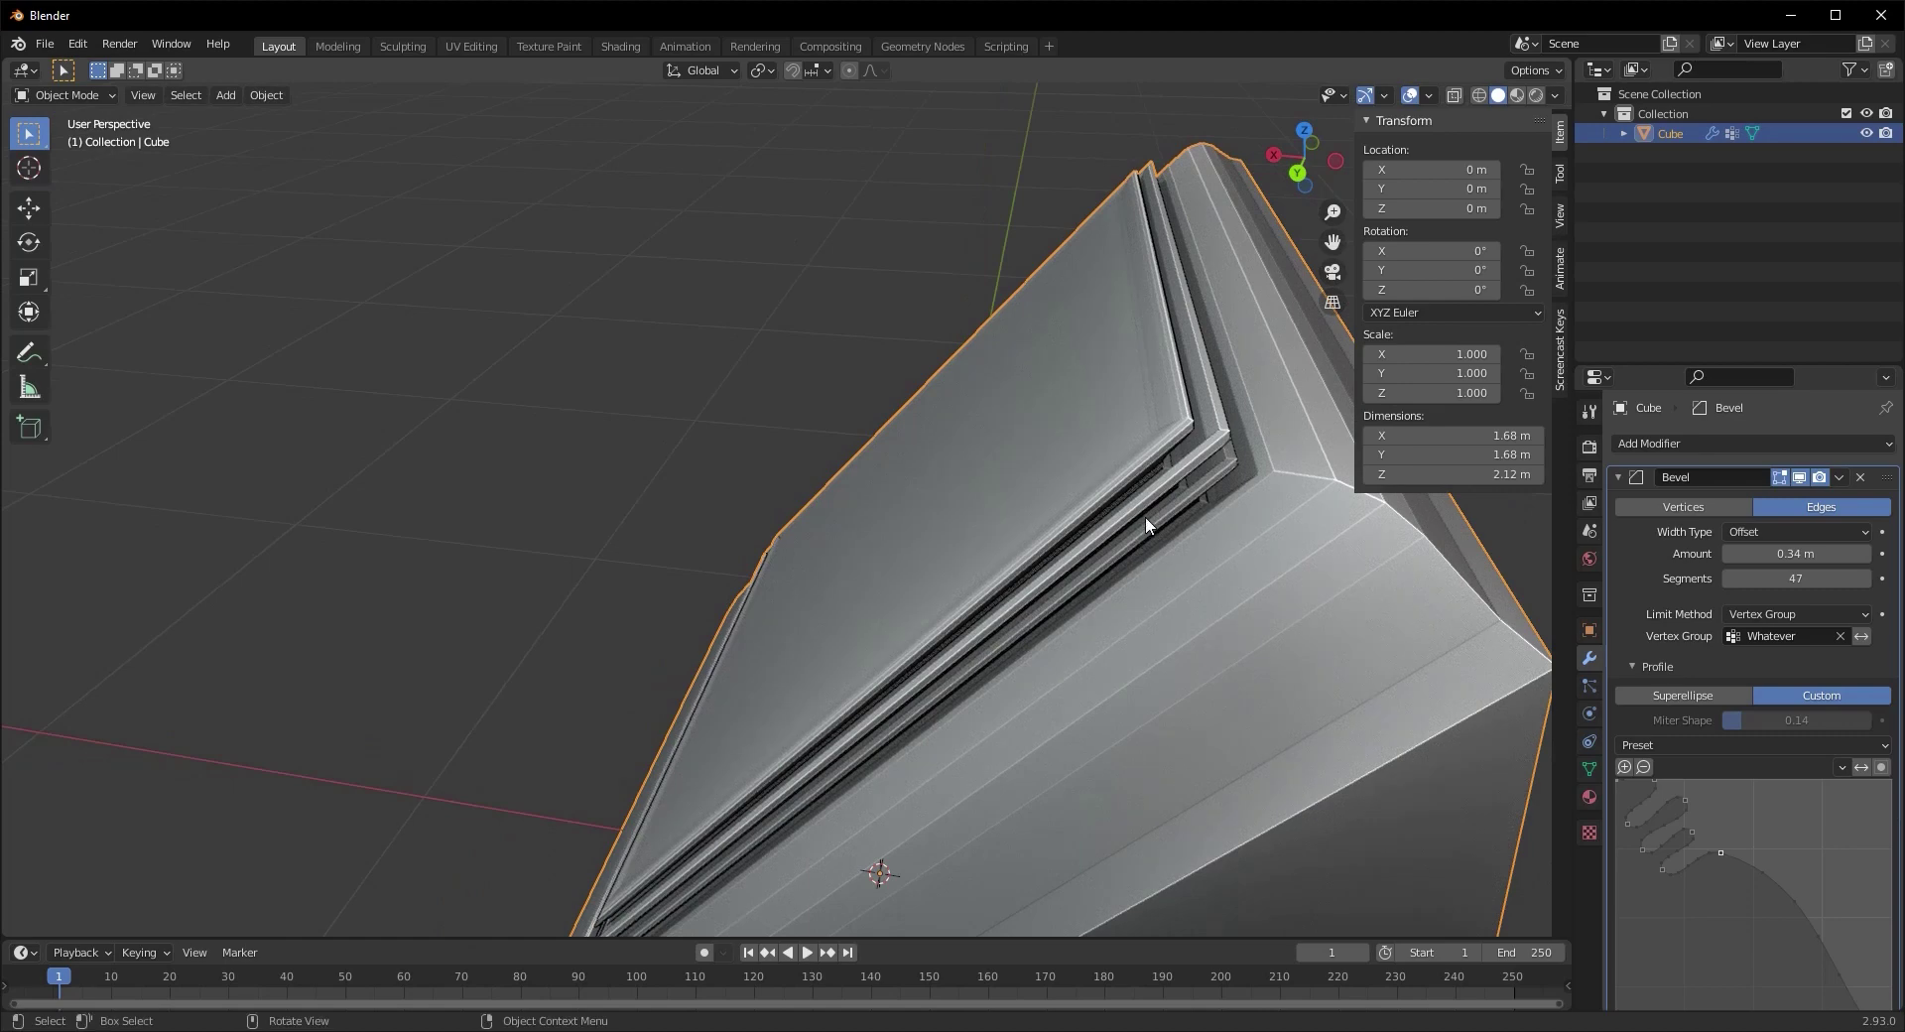
scroll(1012, 638, up, 5)
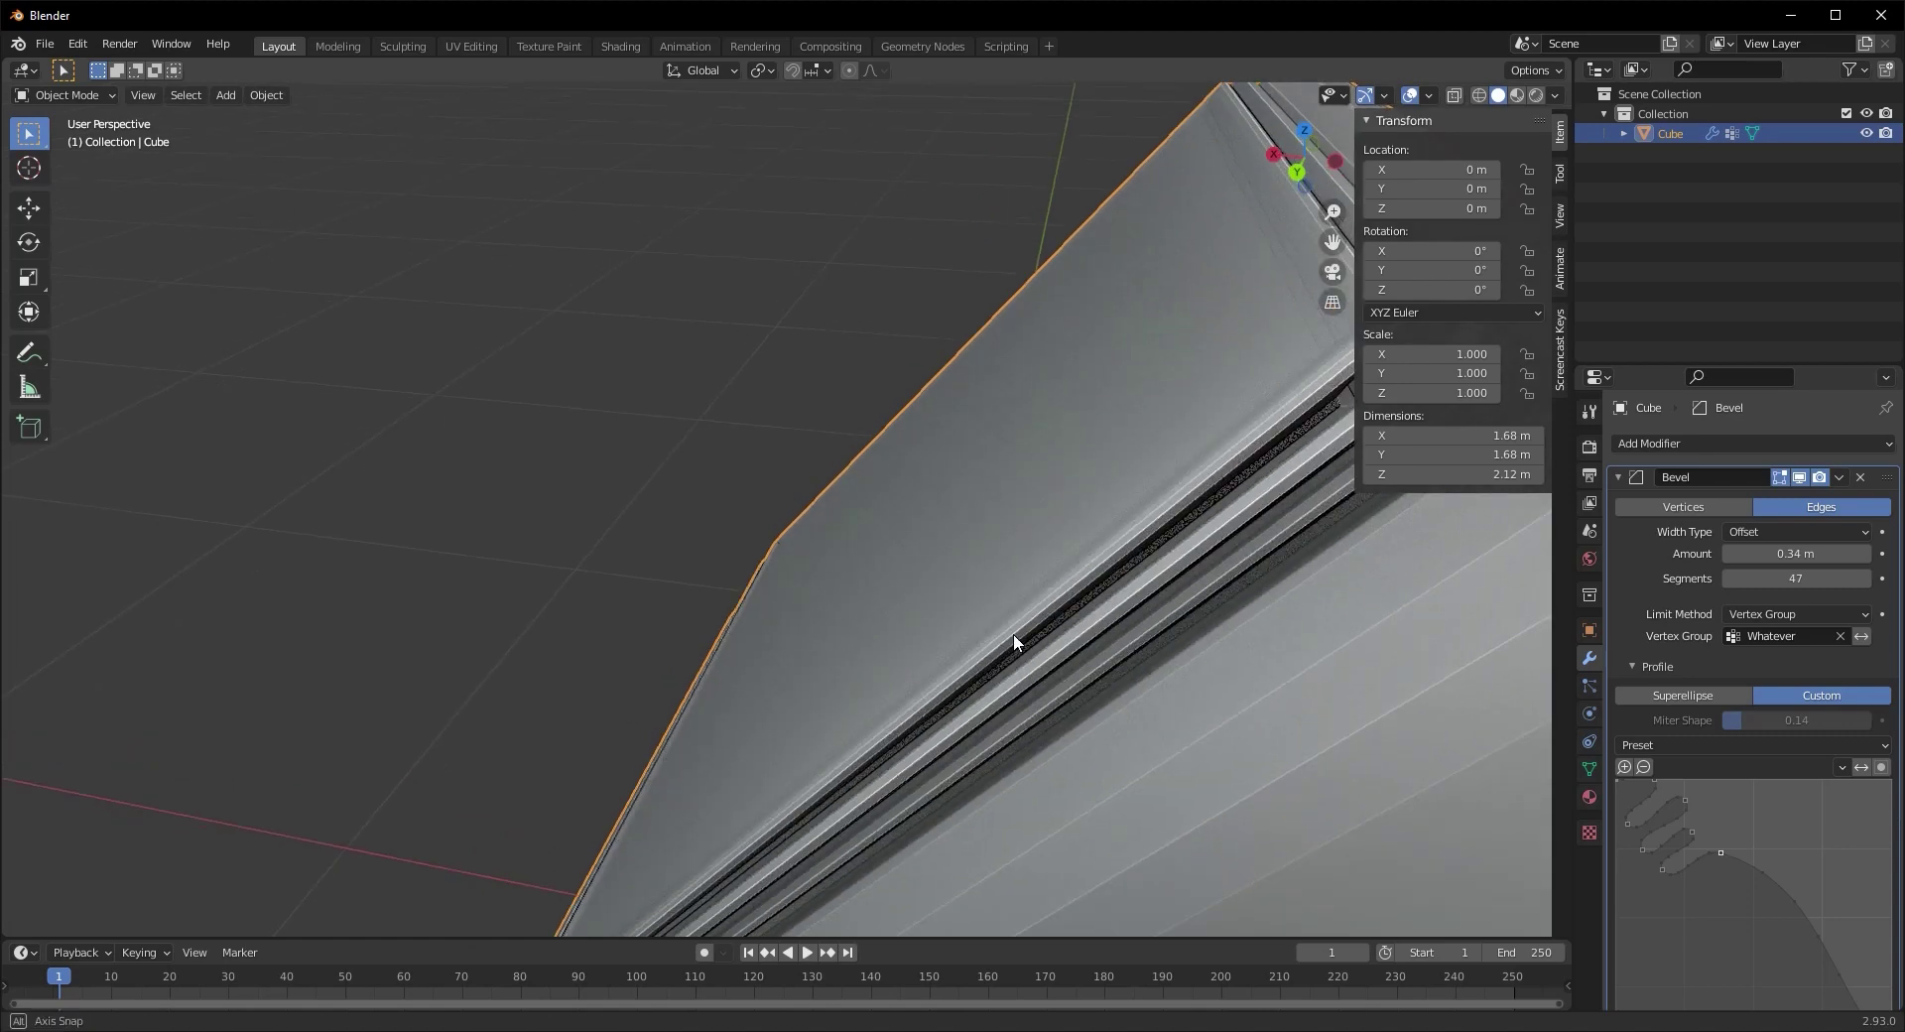
scroll(1008, 631, down, 6)
scroll(1012, 633, up, 3)
Extend the zigzag farther down the custom profile curve and view the stepped ridges on the bevel
mouse_move(1752, 862)
mouse_down()
mouse_move(1683, 889)
mouse_move(1750, 838)
mouse_move(1745, 870)
mouse_up()
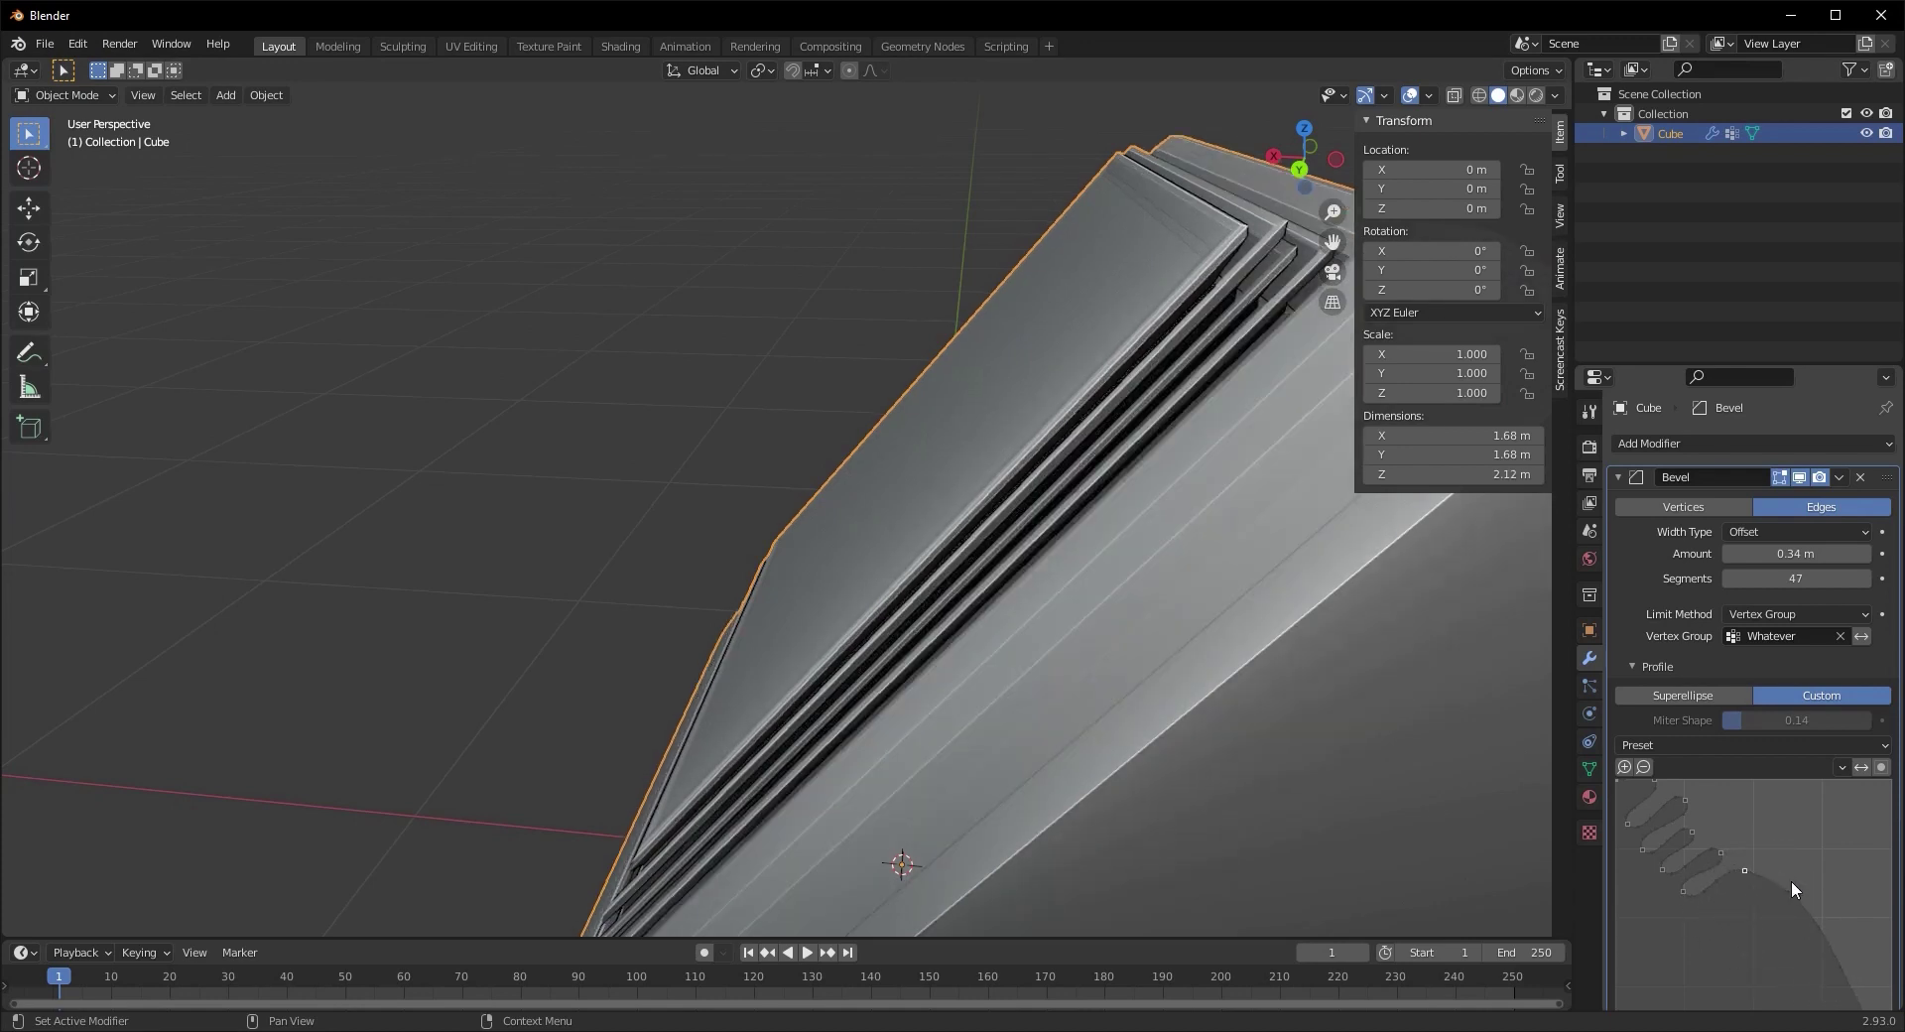
drag(1784, 879, 1736, 936)
middle_drag(1194, 766, 1170, 623)
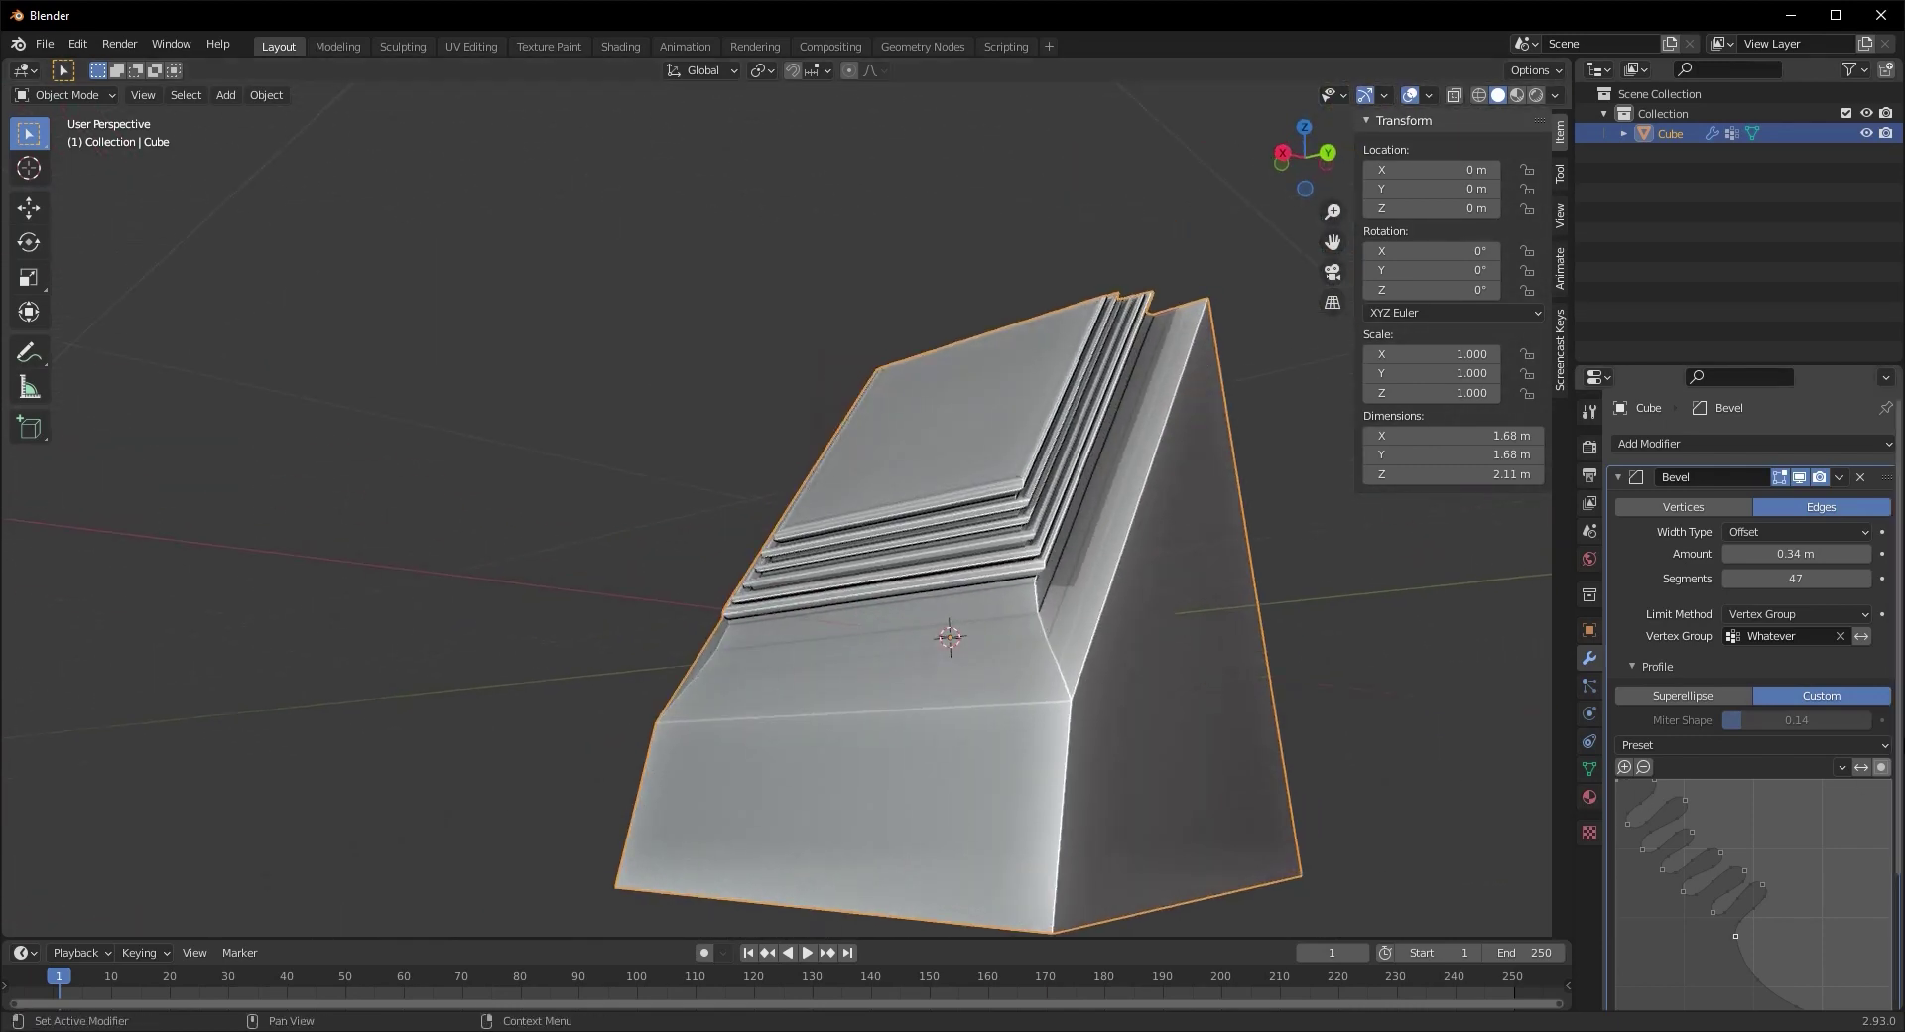
Try the Support Loops and Cornice Molding presets on the custom bevel profile
click(1825, 747)
click(1761, 783)
click(1712, 746)
click(1796, 782)
click(1770, 744)
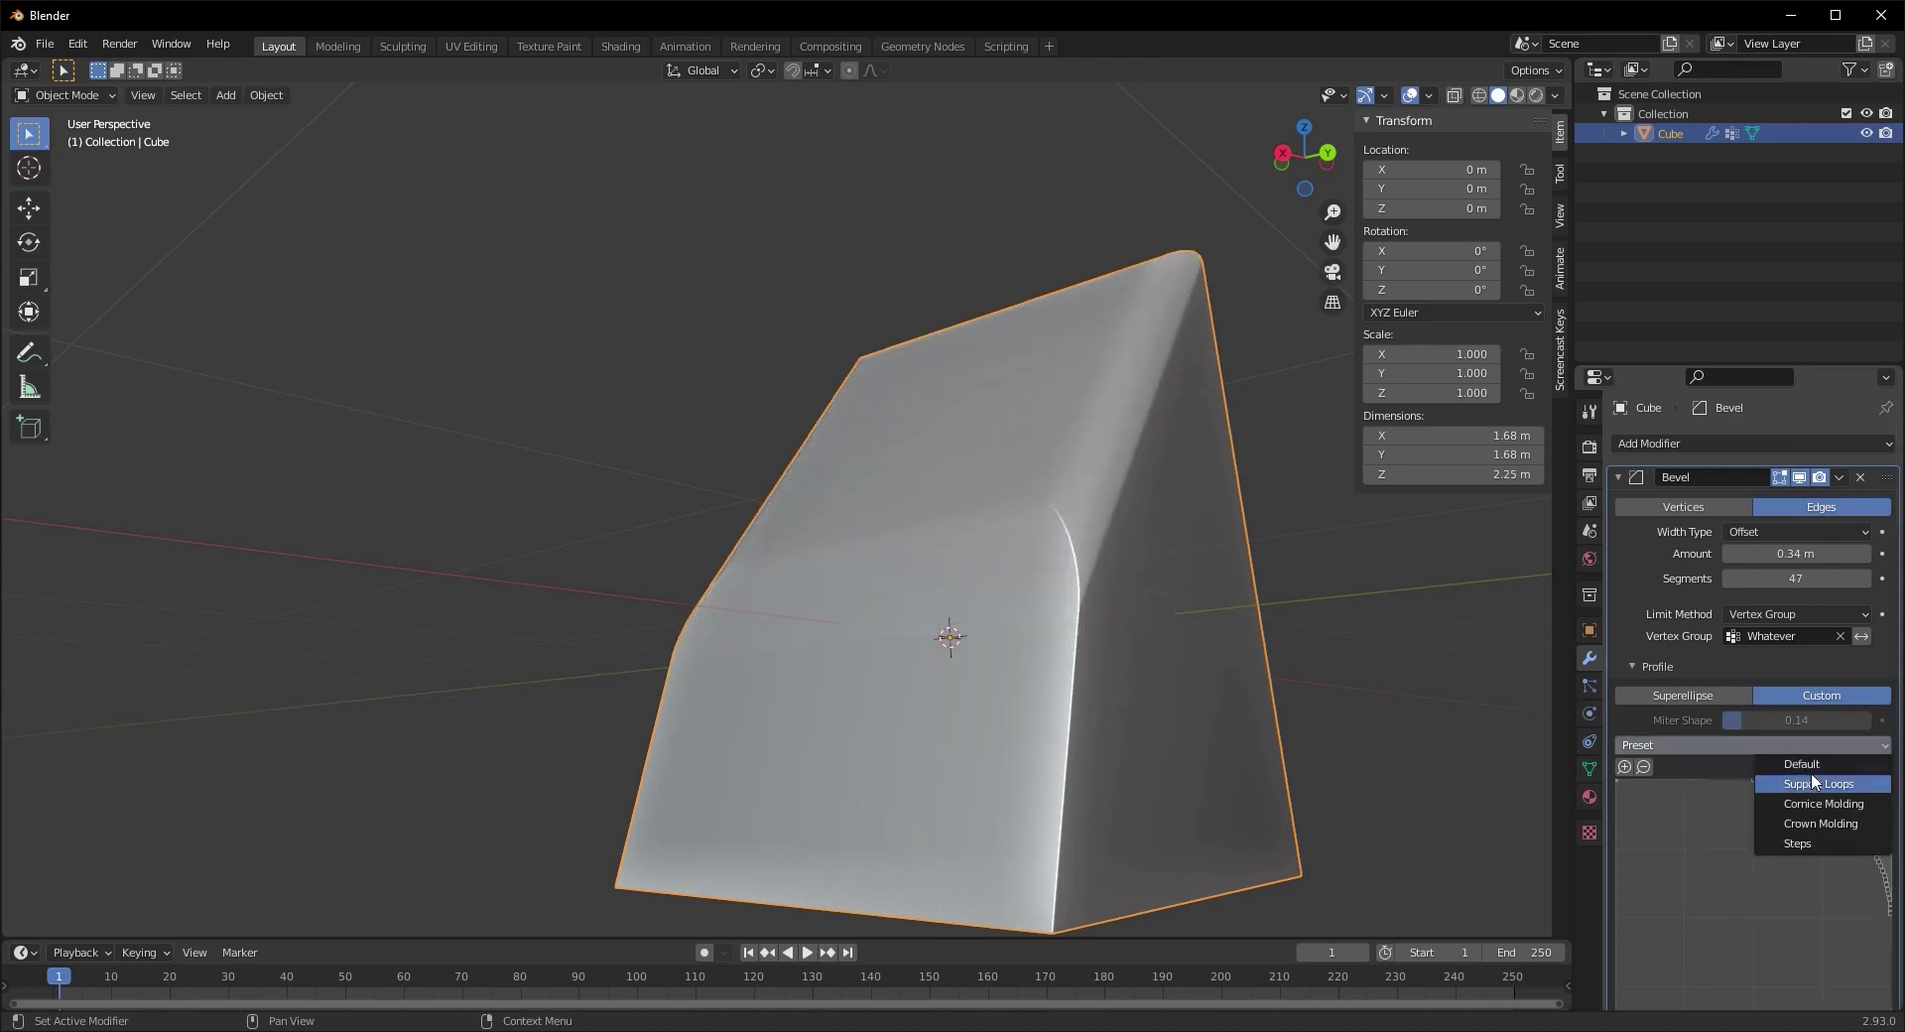
click(1818, 799)
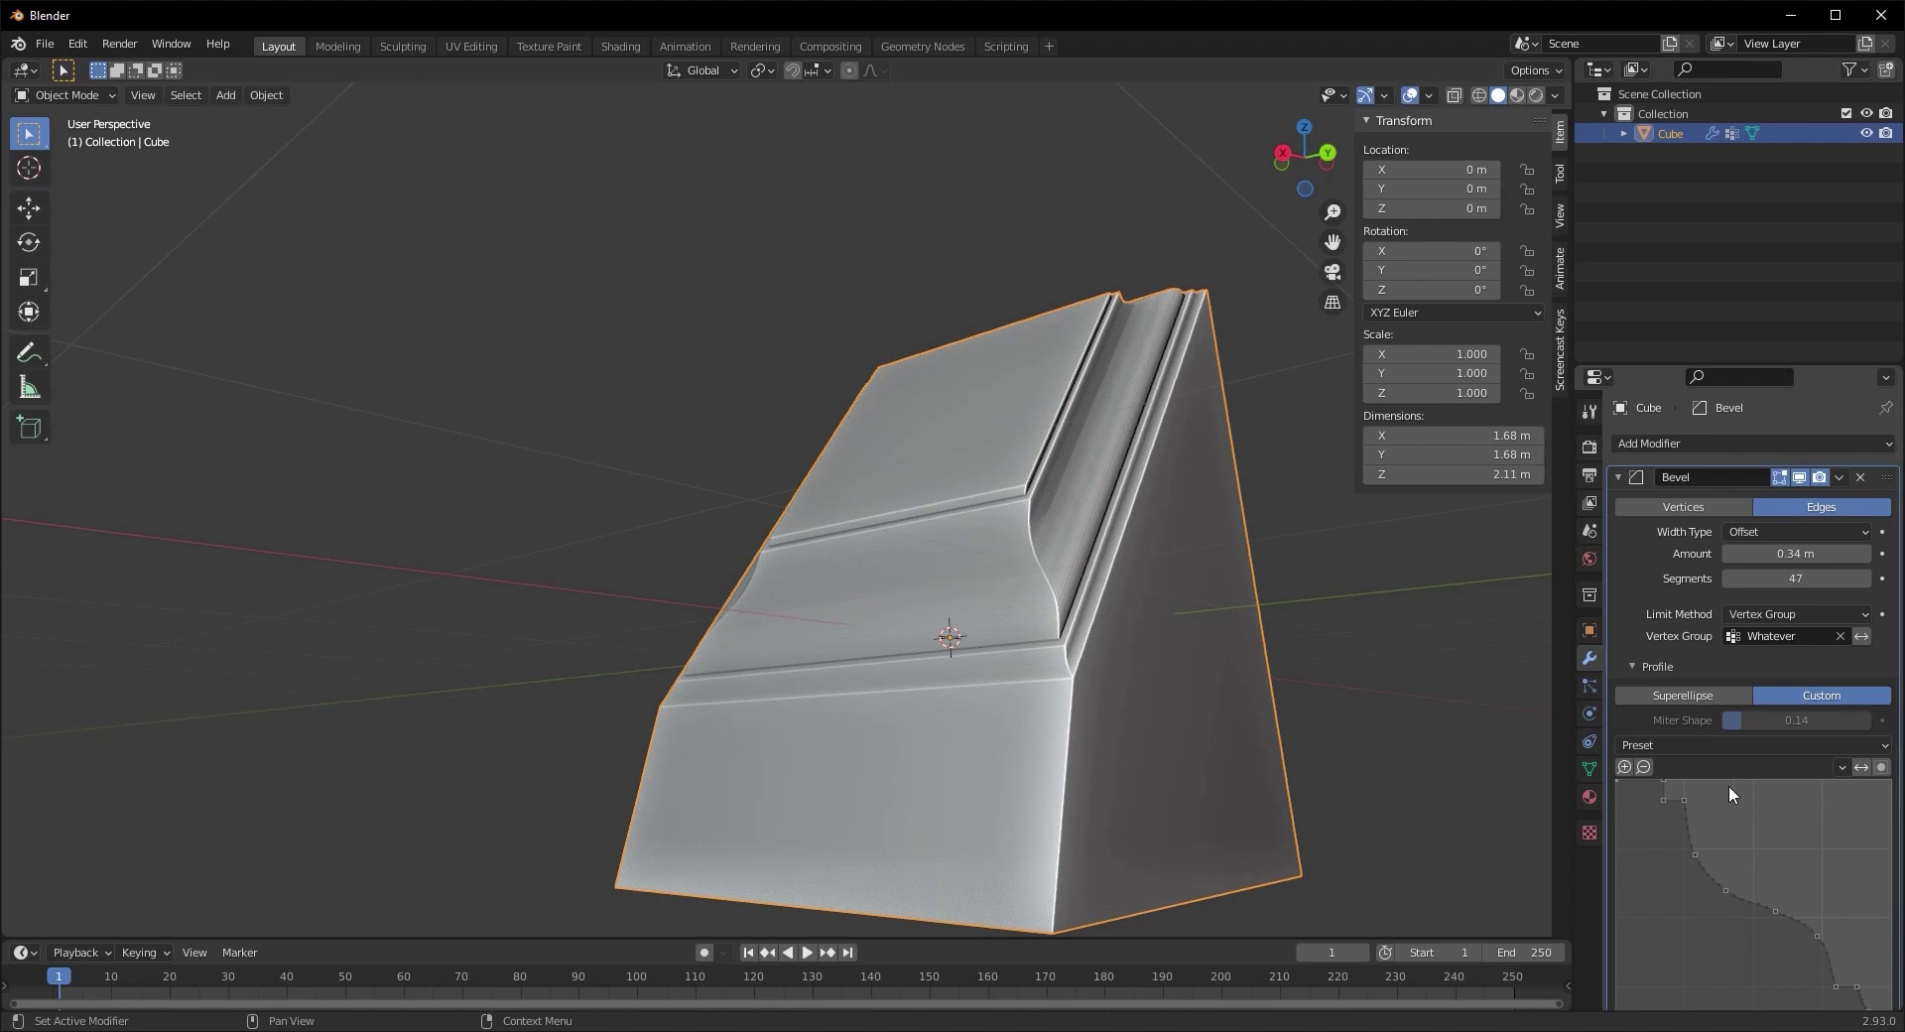
middle_drag(988, 595, 1042, 605)
Apply the Steps preset to the custom profile and inspect the stair-like bevel around the sloped face
click(1682, 743)
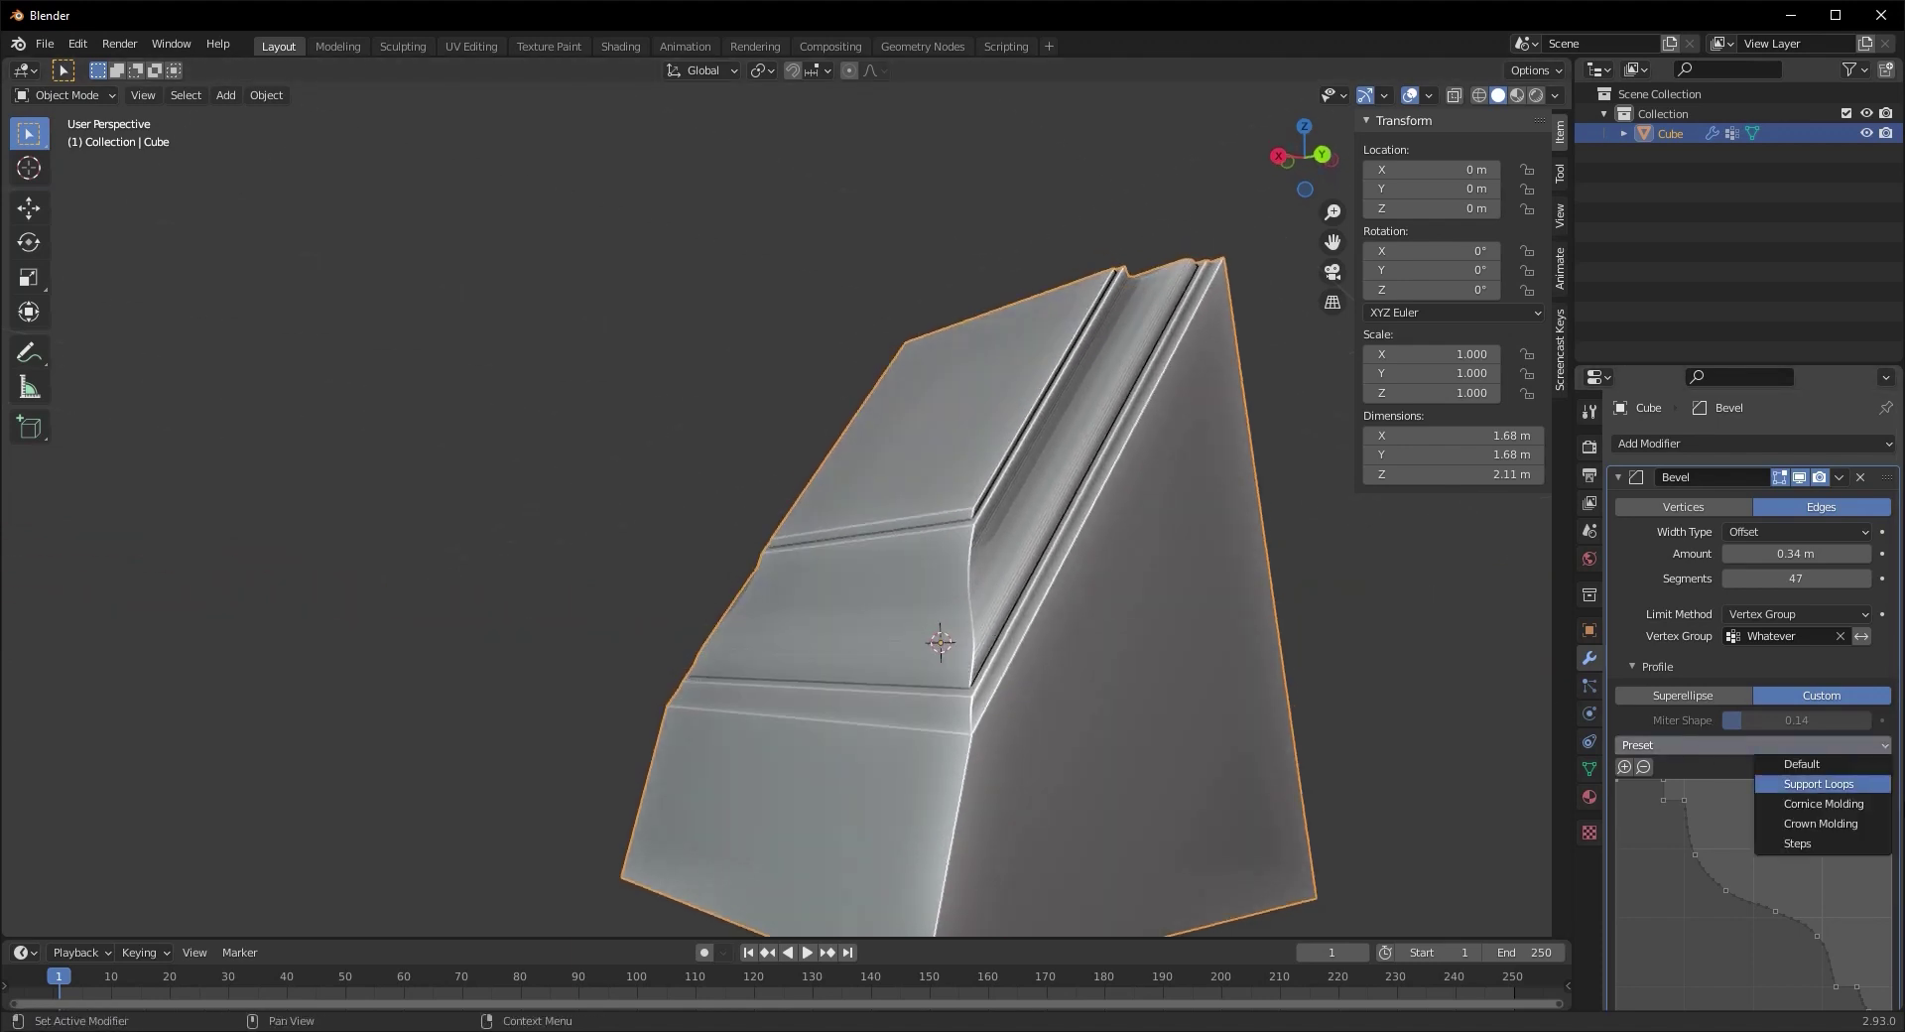
click(1850, 839)
scroll(1044, 780, up, 2)
middle_drag(1045, 780, 1303, 757)
drag(1791, 582, 1791, 633)
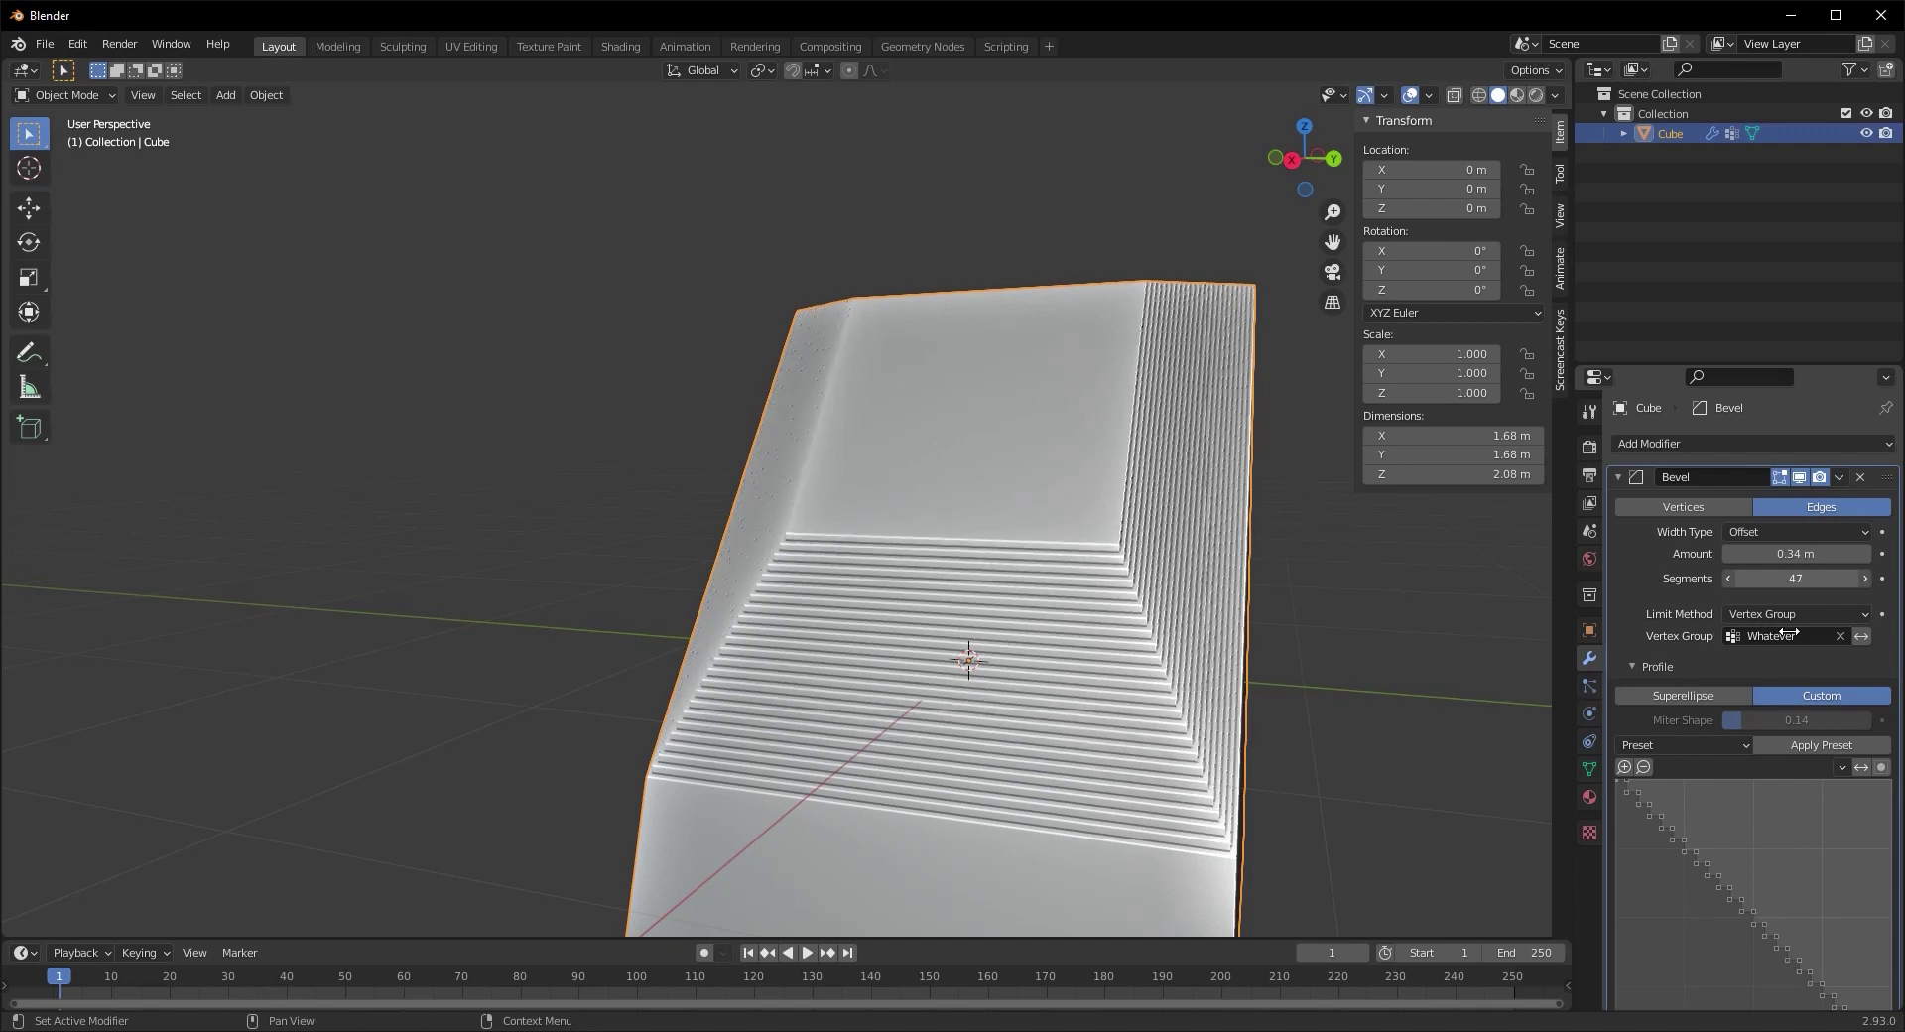
middle_drag(1488, 633, 1103, 665)
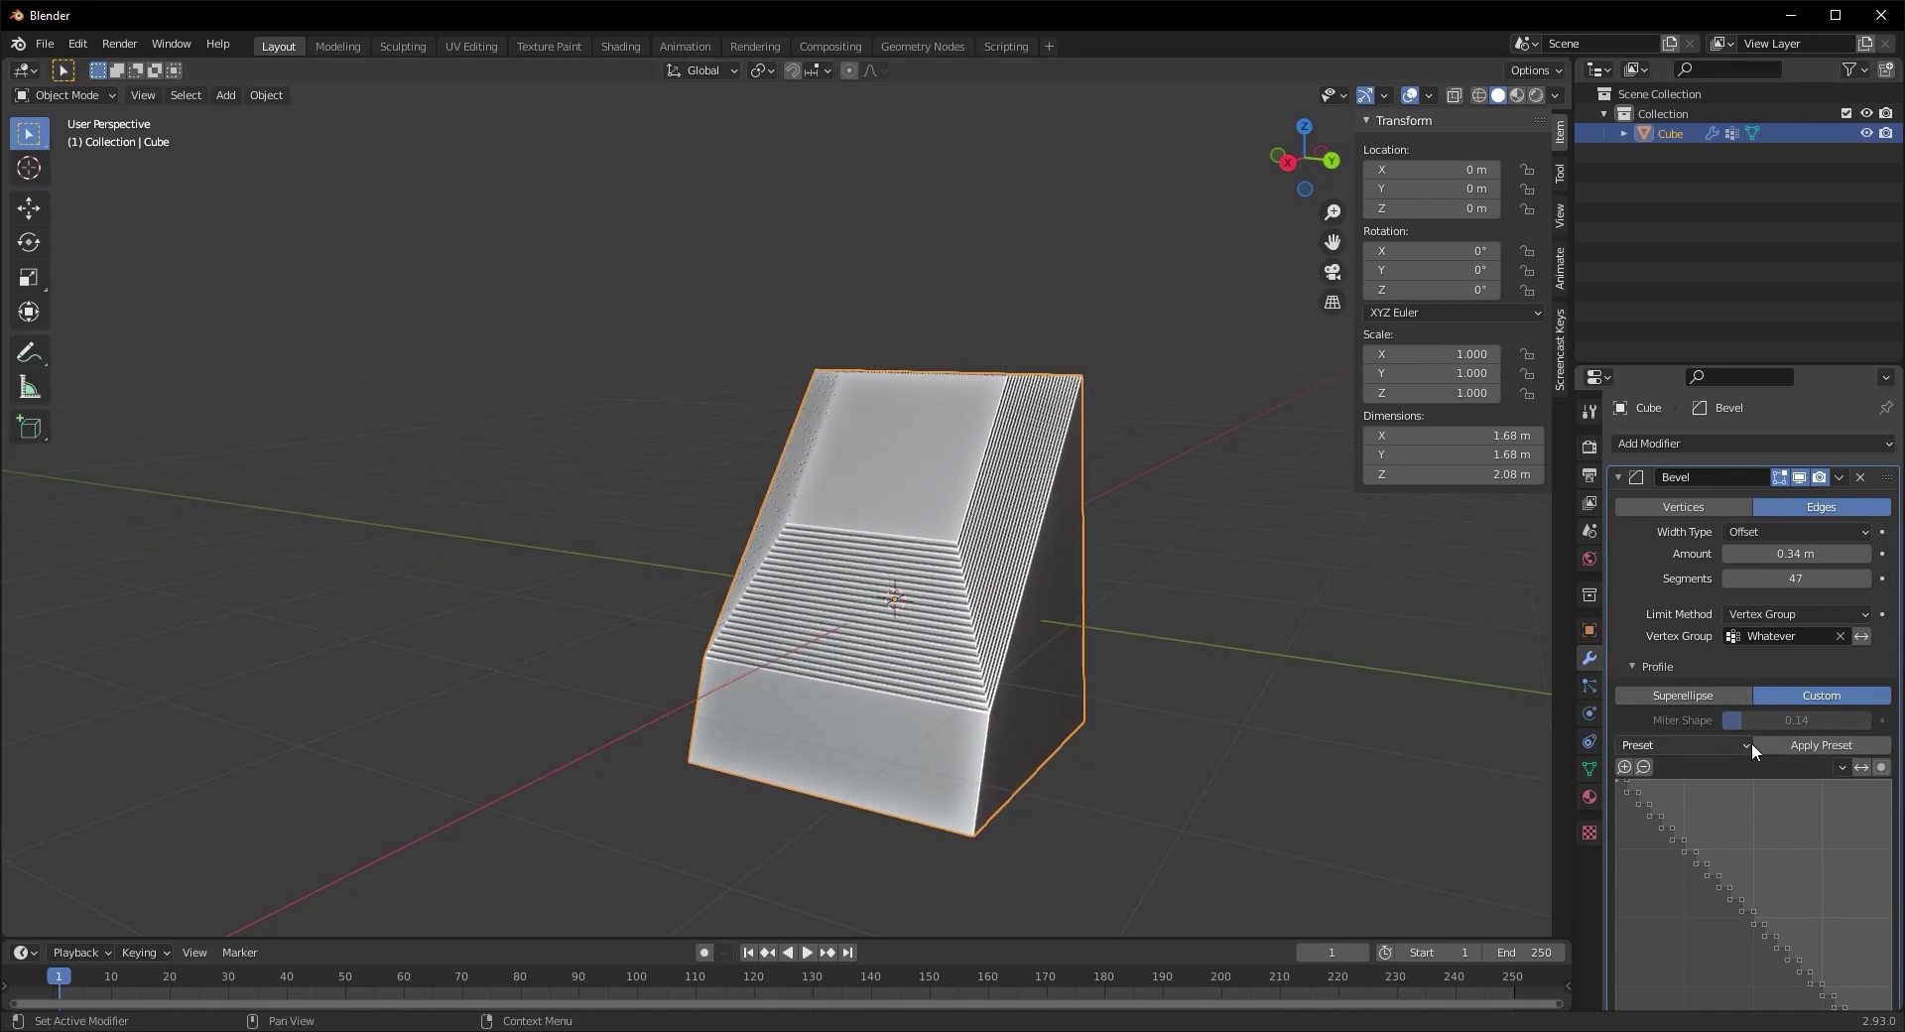
Return the bevel profile to Superellipse and set its shape to 0.07
click(1680, 693)
mouse_move(1081, 685)
middle_down()
mouse_move(950, 670)
mouse_move(1091, 680)
middle_up()
drag(1797, 720, 1788, 717)
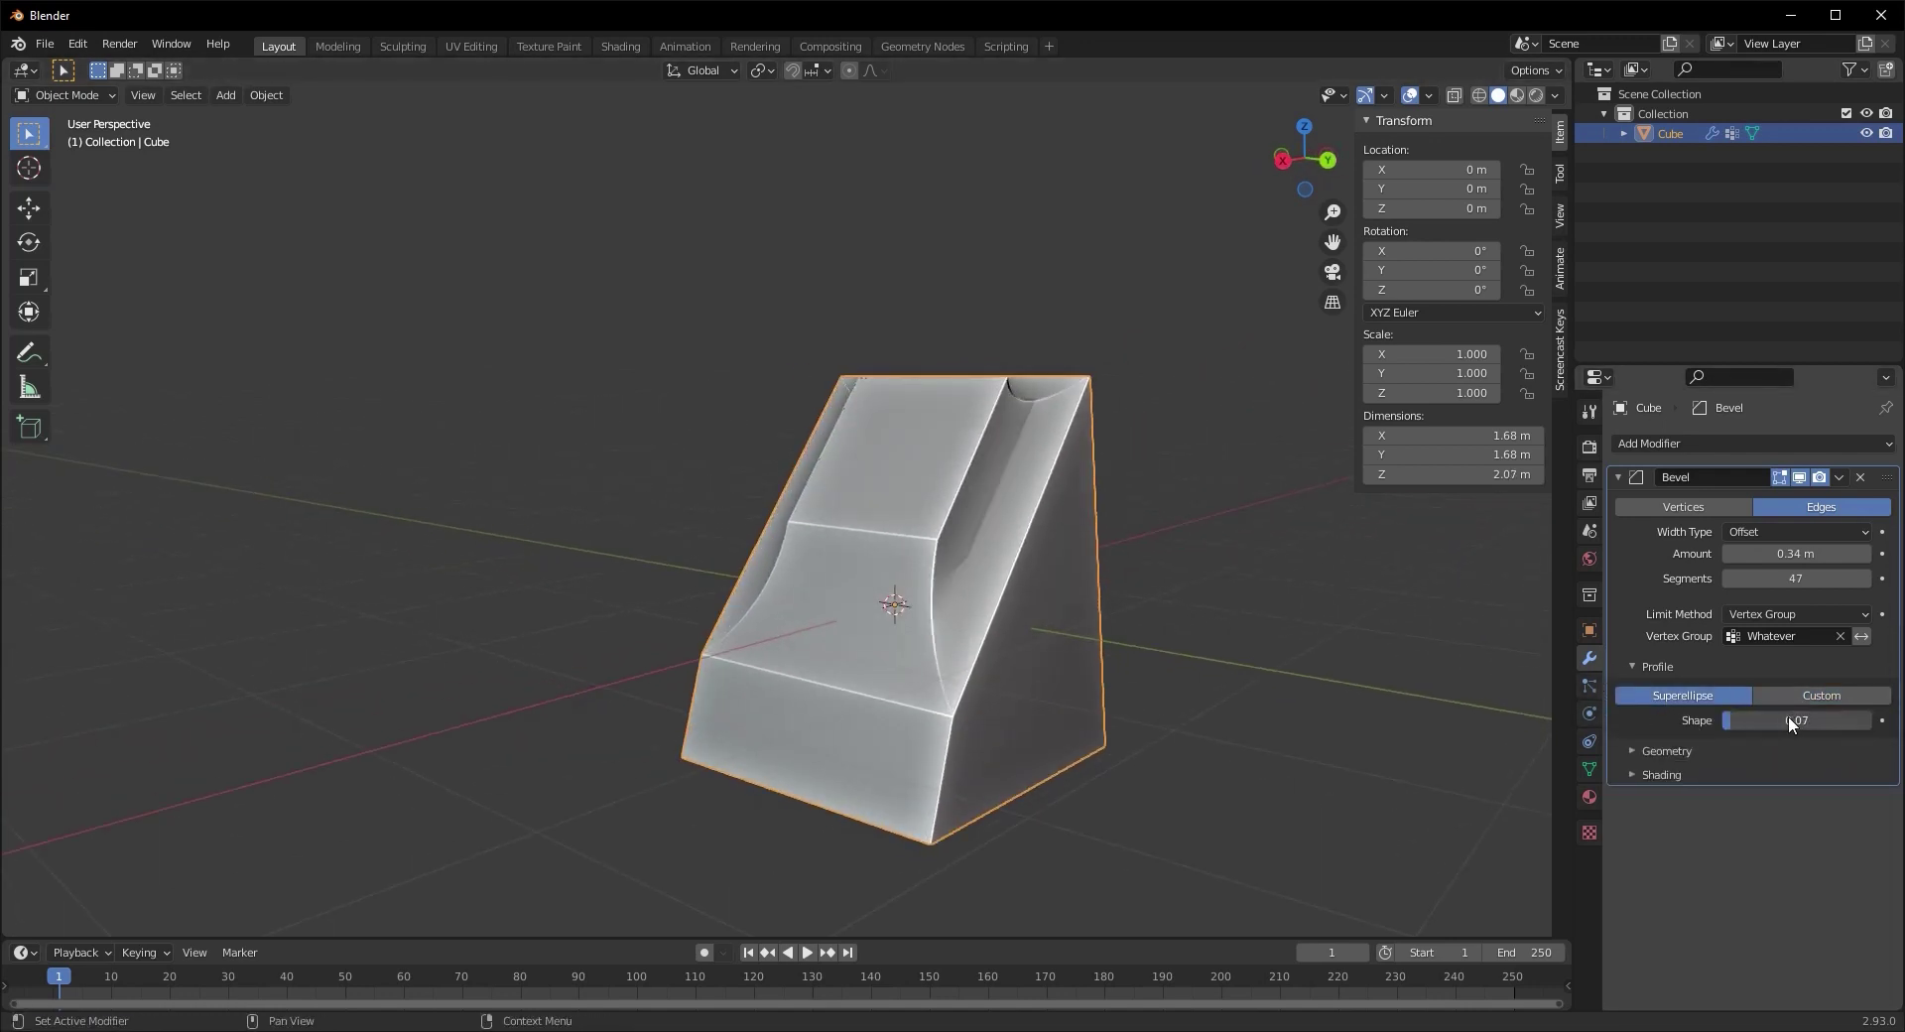
Expand the bevel's geometry settings, try the outer miter types and return to Sharp, inspecting the corners
click(1634, 751)
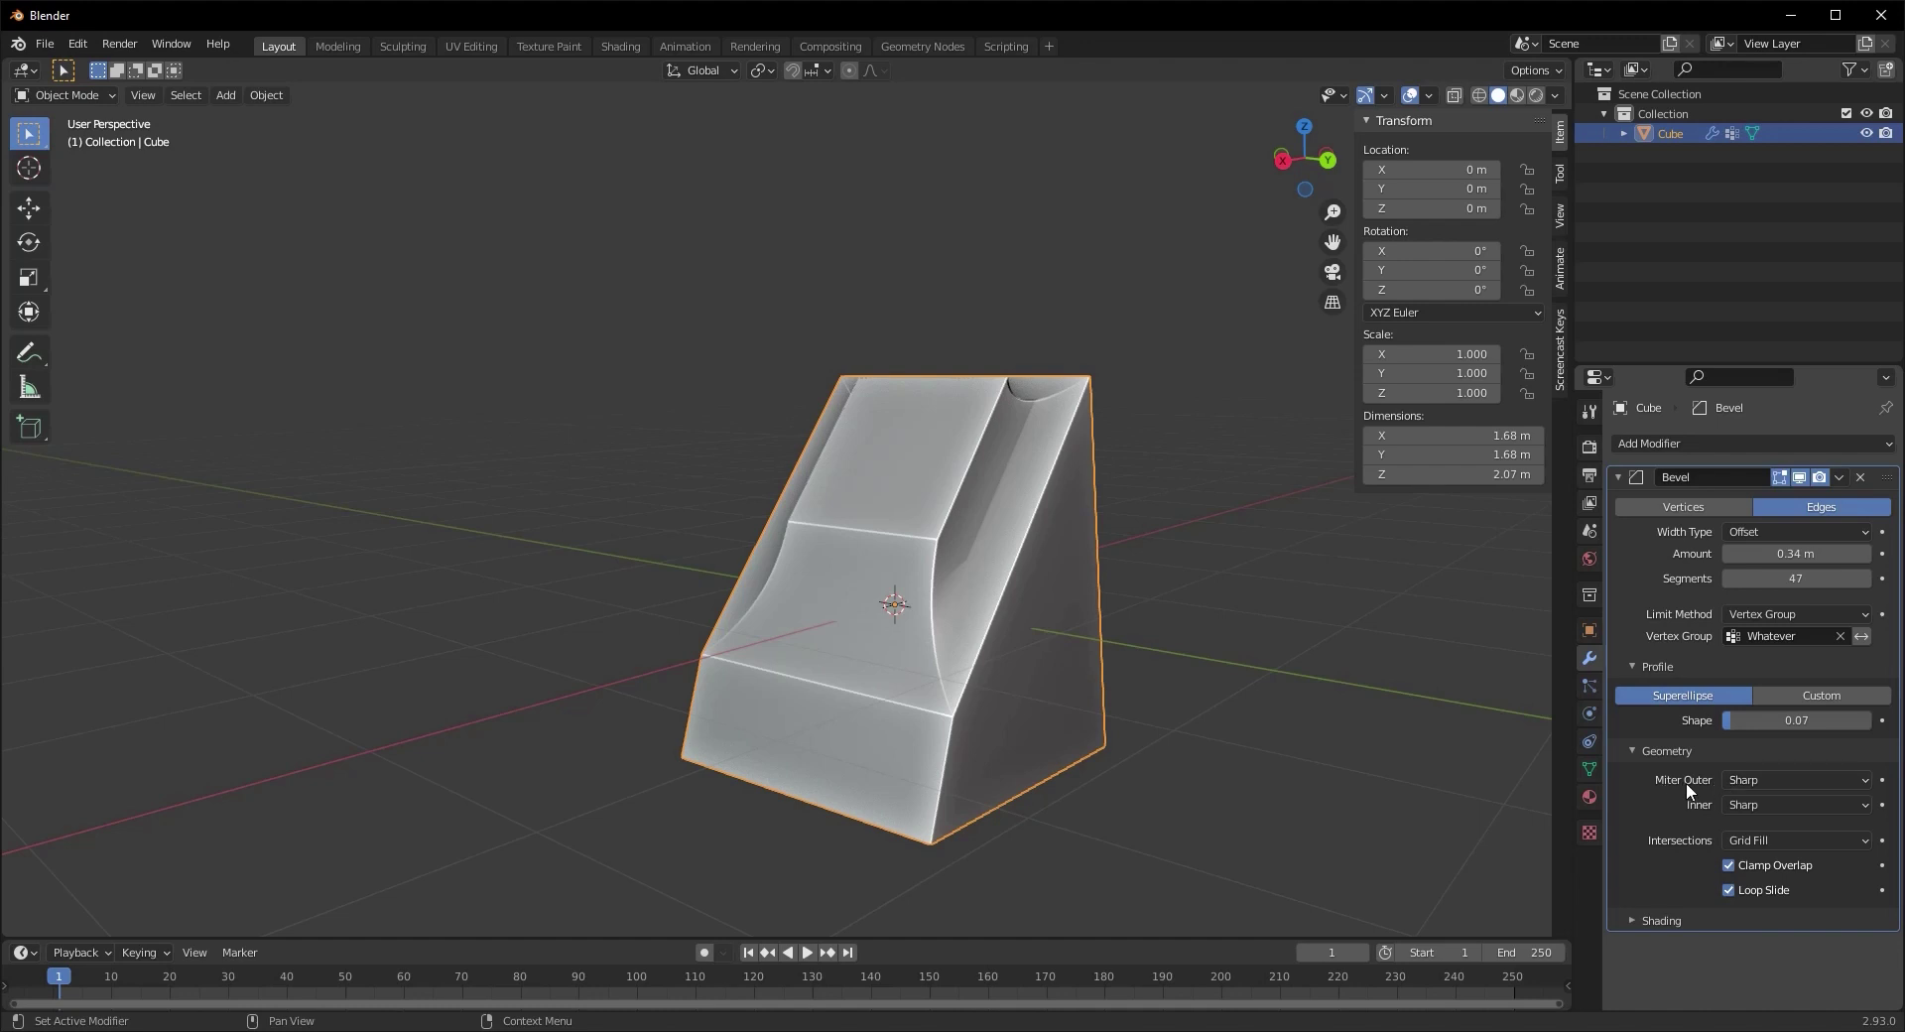
click(1750, 777)
click(1756, 812)
click(1781, 774)
click(1748, 838)
click(1775, 783)
click(1771, 798)
middle_drag(863, 770, 945, 762)
scroll(1178, 839, up, 2)
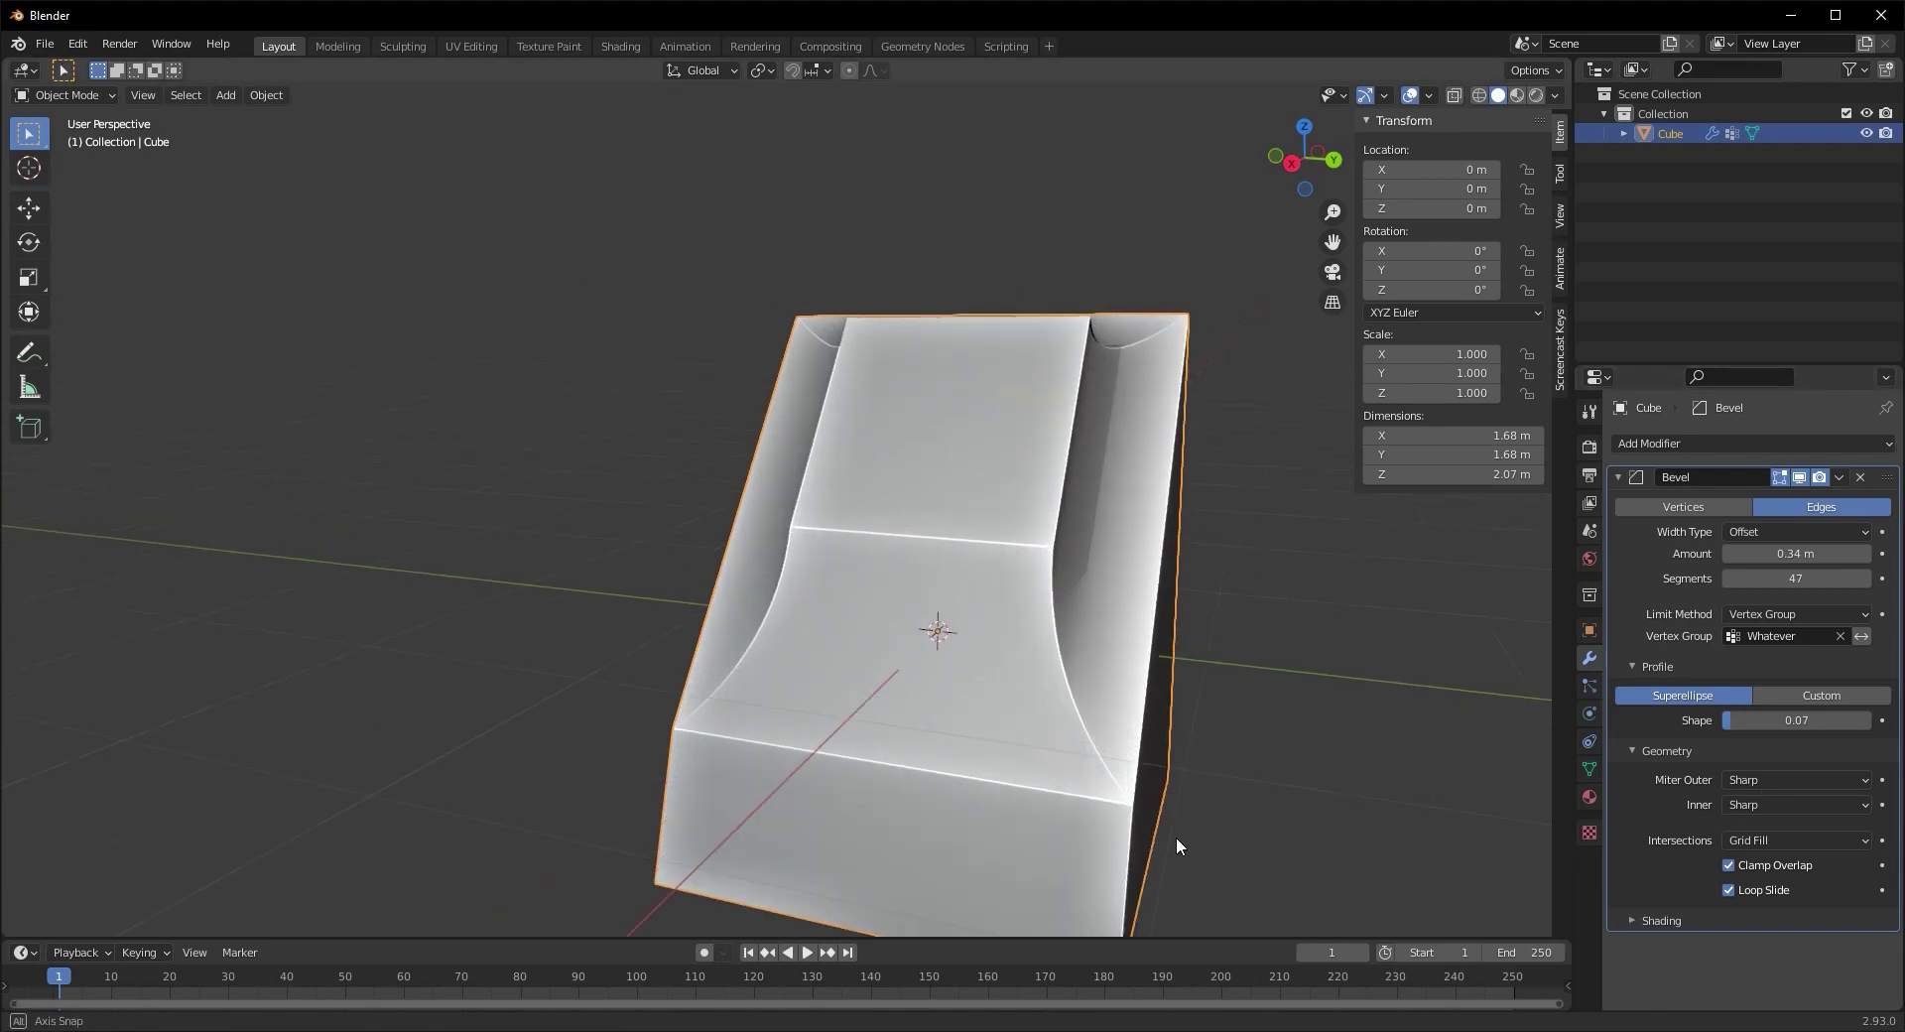
middle_drag(1175, 836, 1121, 827)
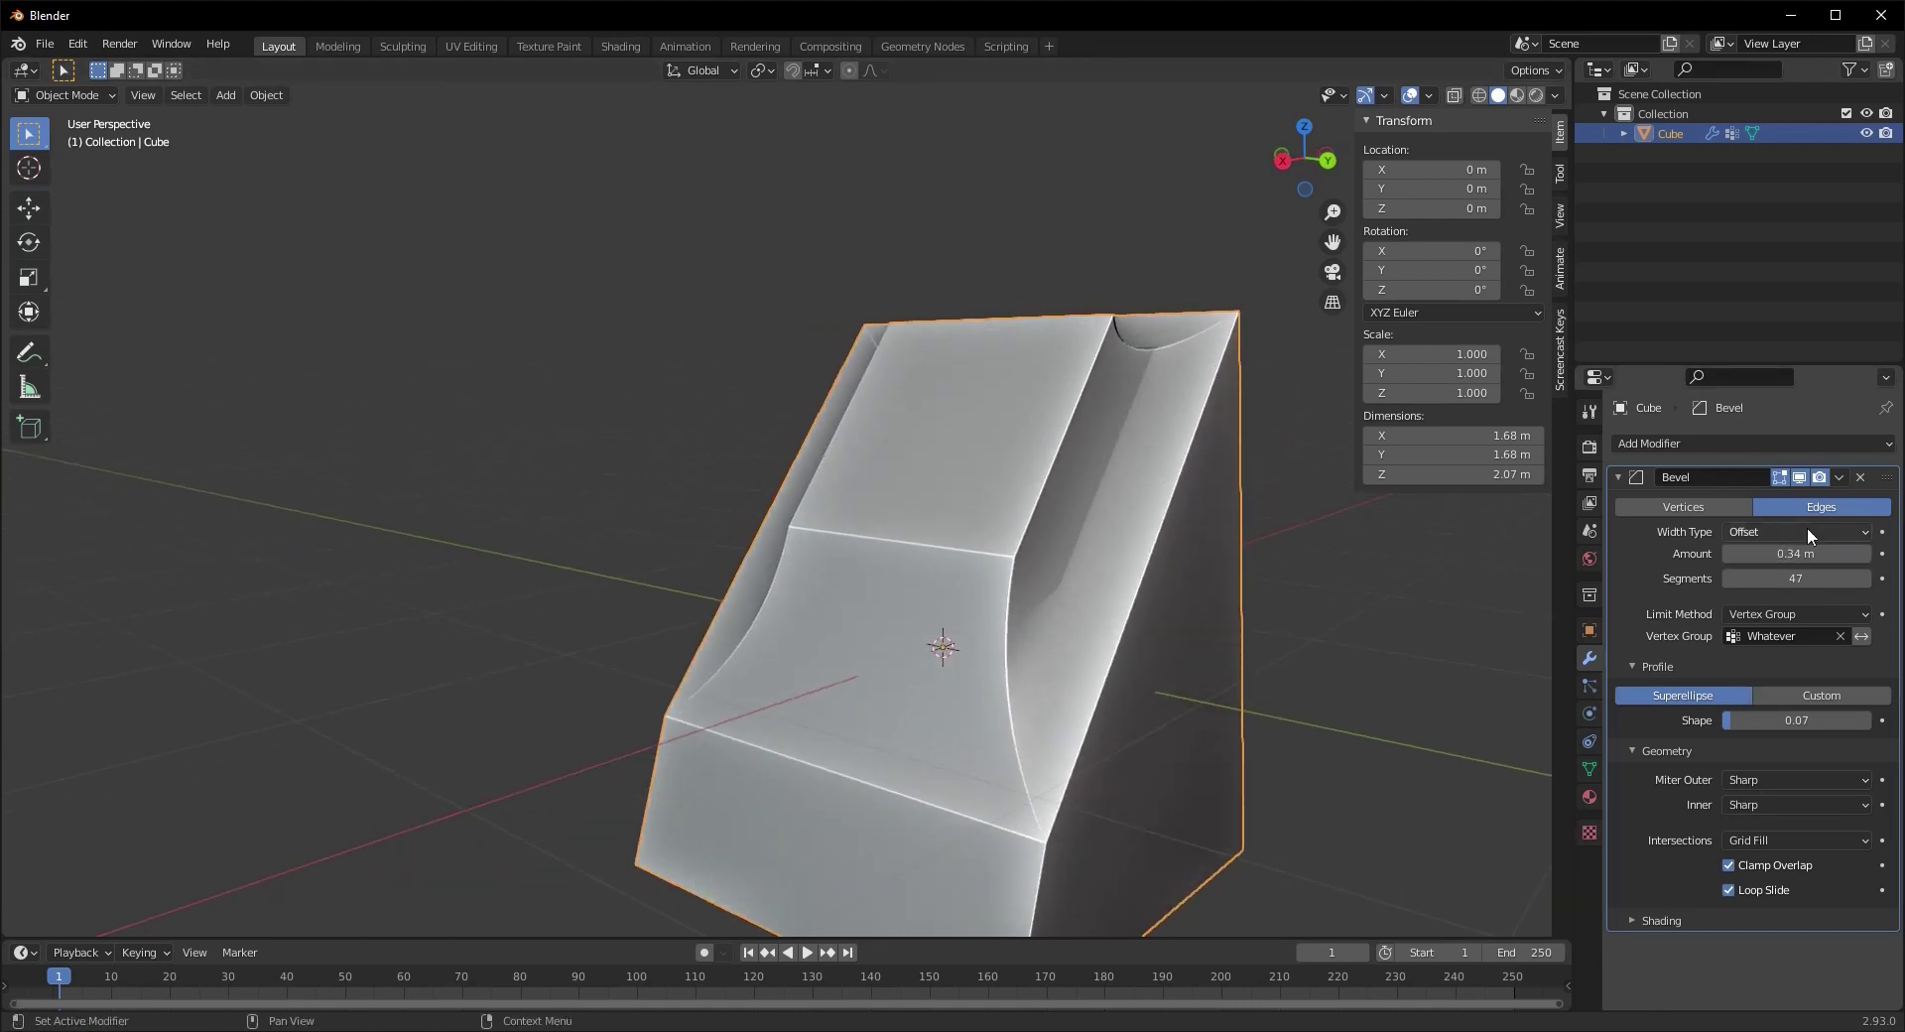
Set the bevel's limit method to Angle and its segments to 10
click(1772, 614)
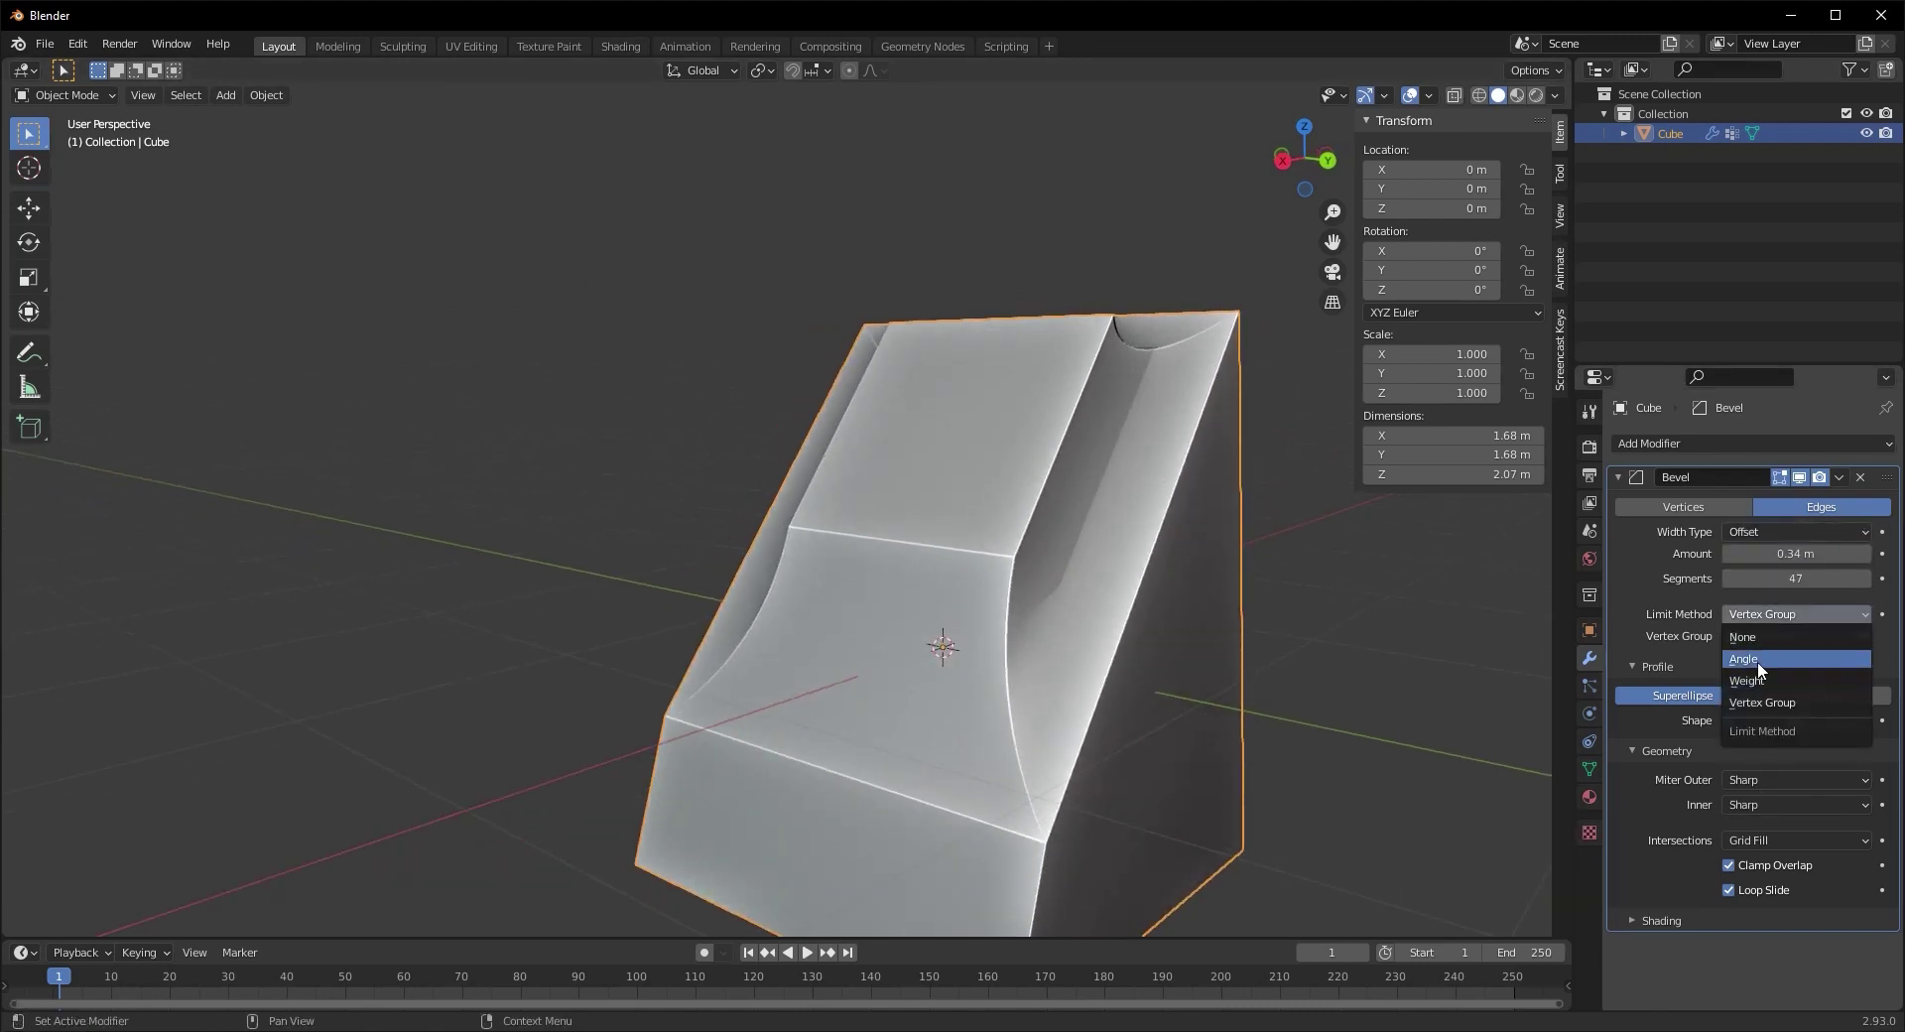
click(1758, 661)
middle_drag(1134, 776, 1091, 763)
click(1804, 579)
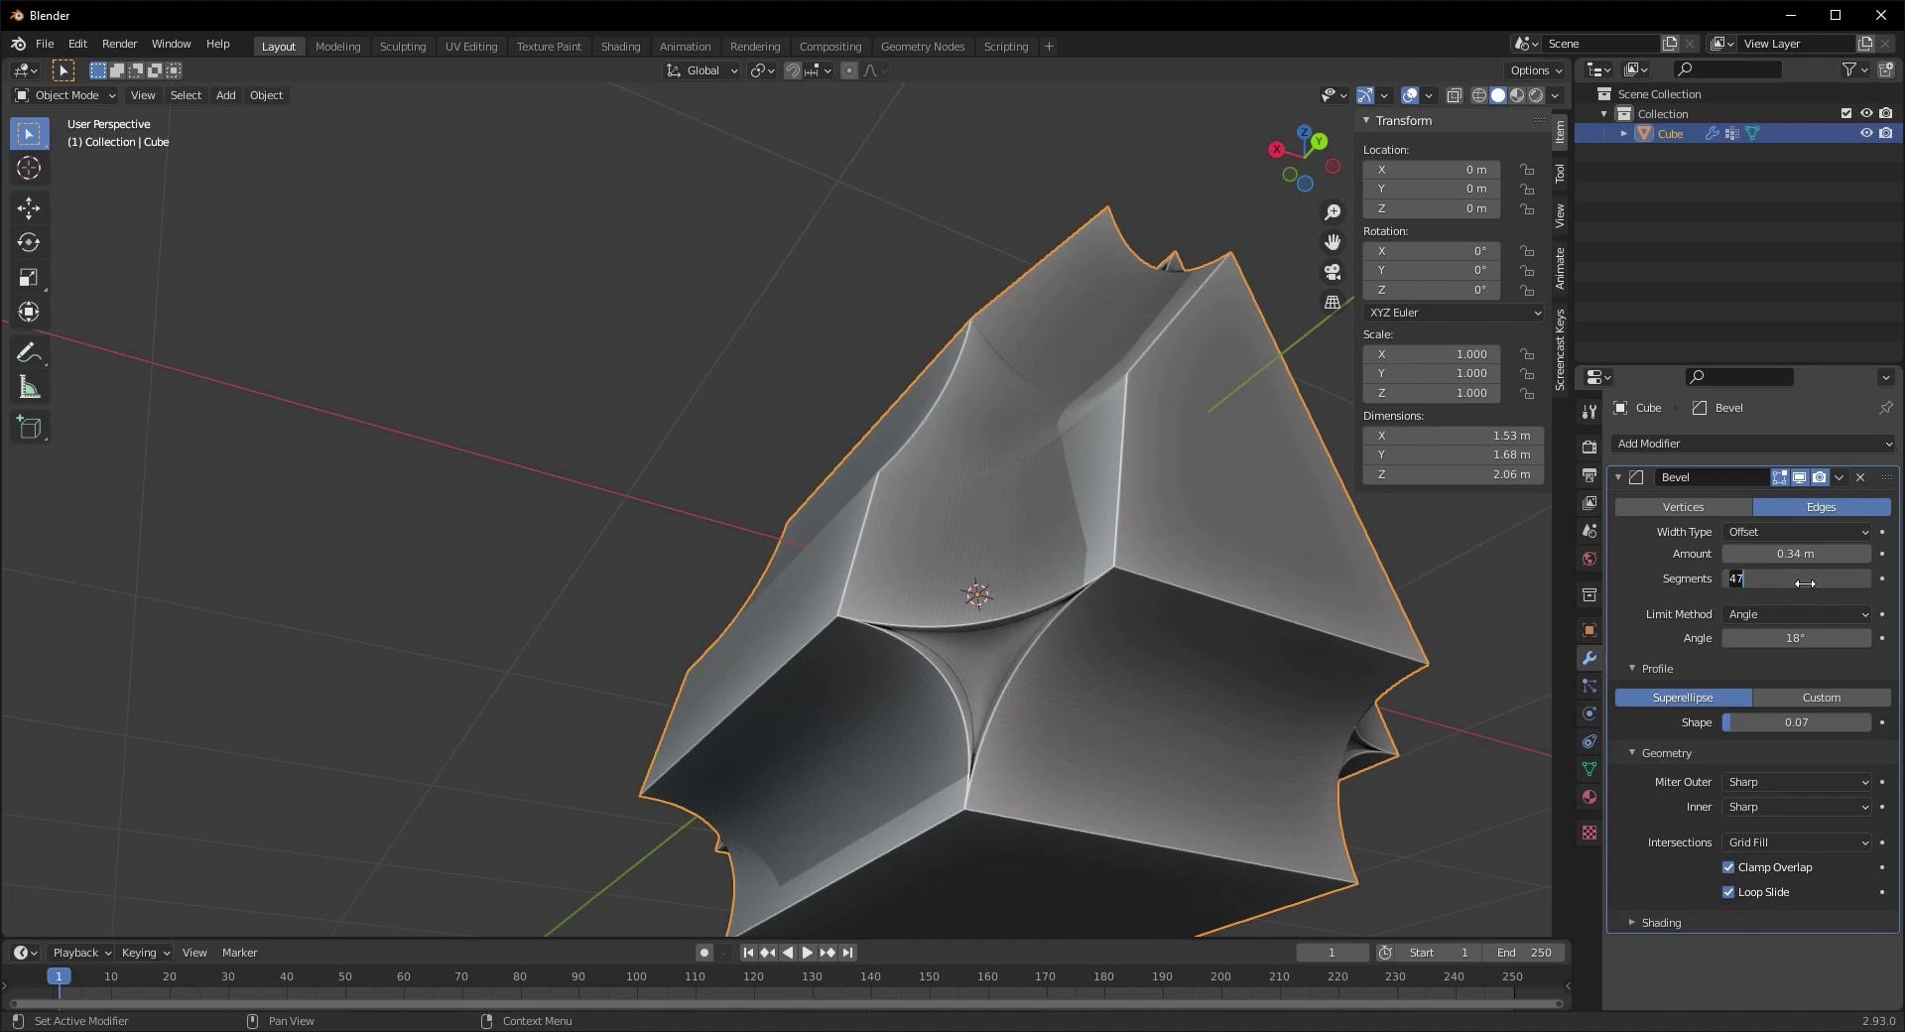
text(10)
key(Return)
middle_drag(1091, 595, 1409, 729)
Set the inner miter to Arc and inspect the beveled corners of the sloped face
click(1744, 808)
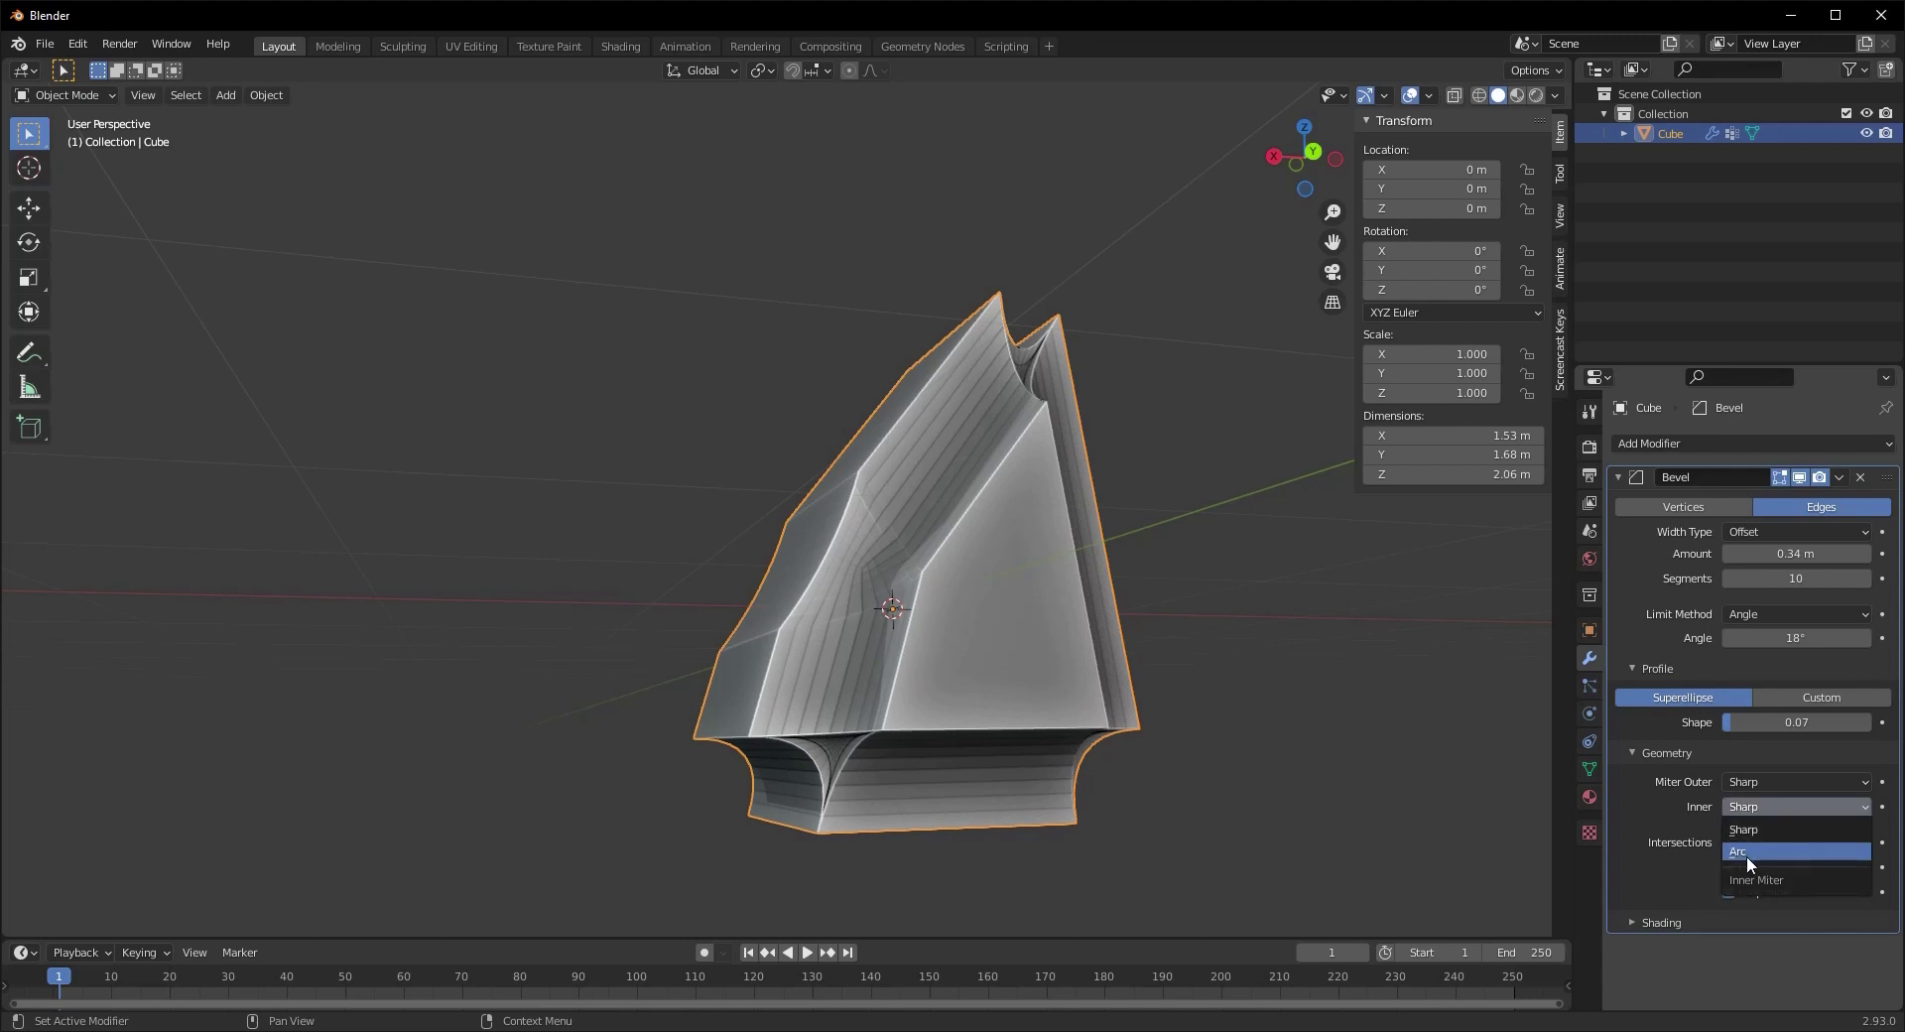
click(1746, 853)
scroll(740, 731, up, 3)
middle_drag(740, 732, 872, 727)
middle_drag(1000, 694, 958, 759)
middle_drag(940, 611, 757, 597)
scroll(963, 621, up, 2)
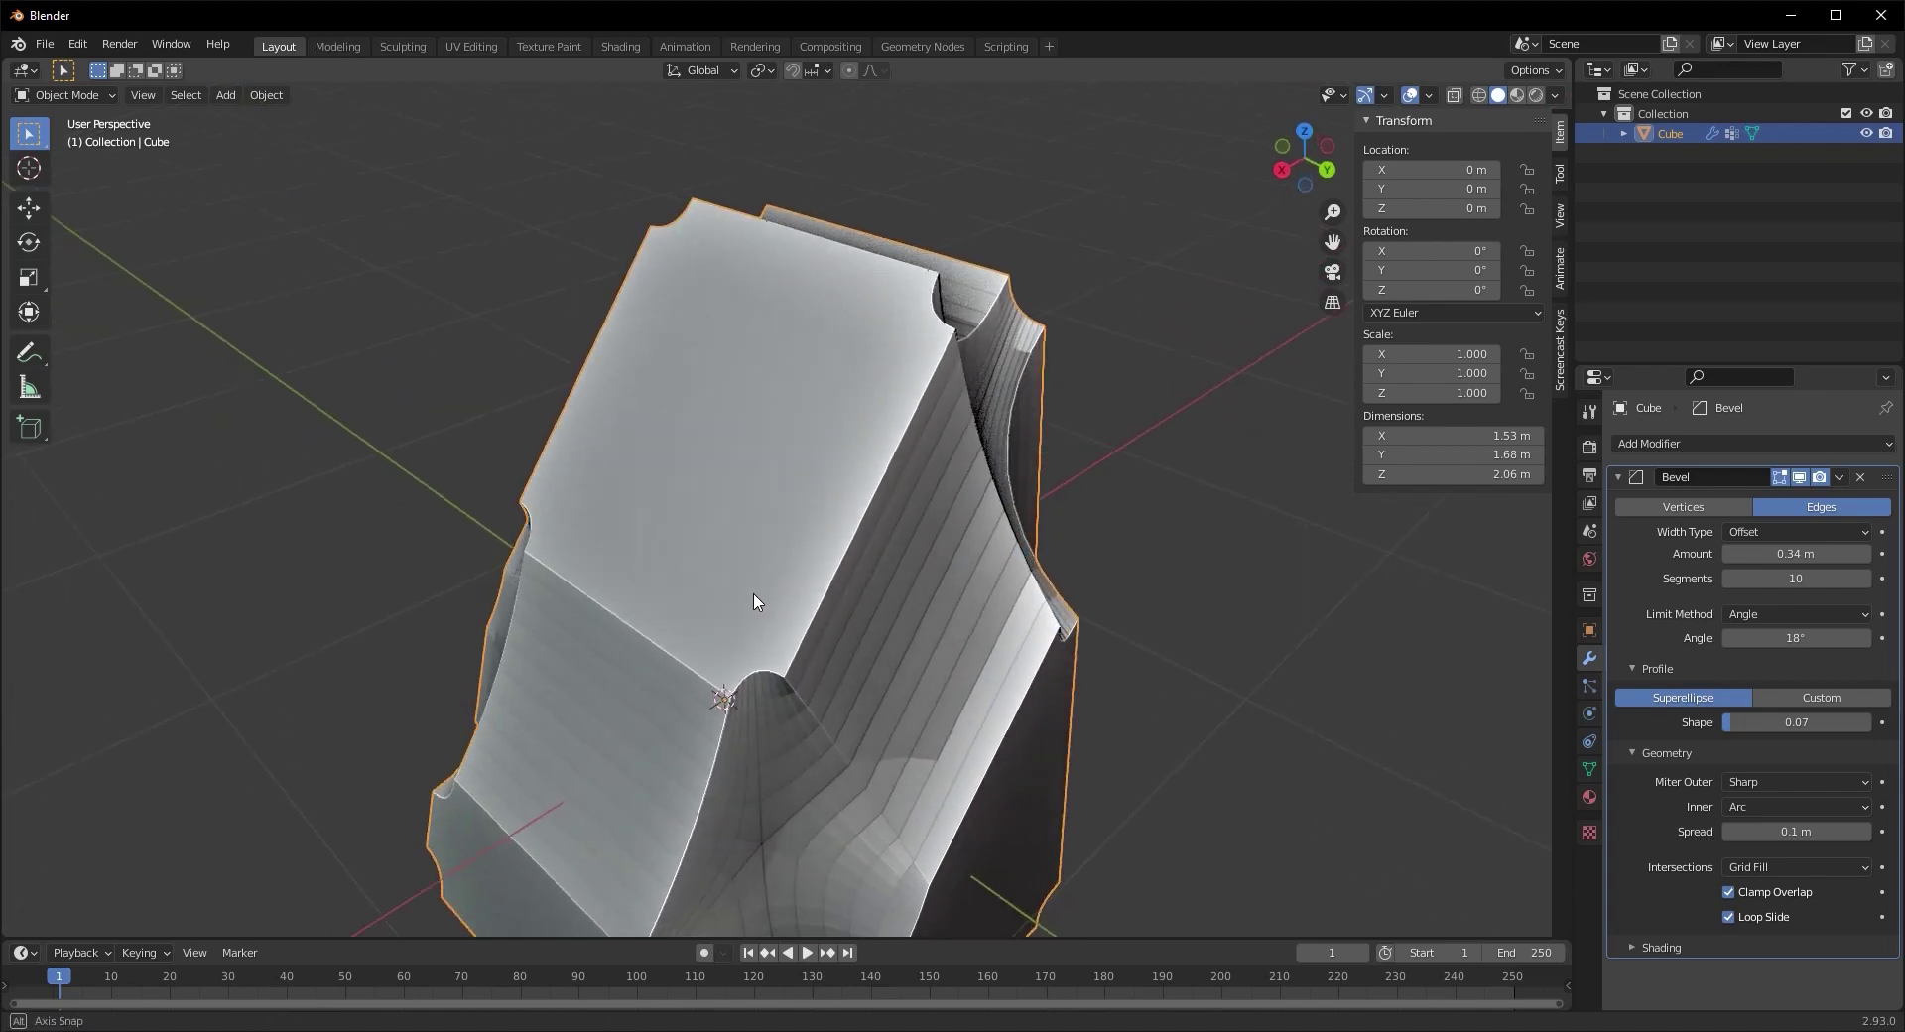
Adjust the inner miter spread while checking the corners, ending at 0.015 m
drag(1773, 832, 1721, 992)
middle_drag(833, 616, 991, 623)
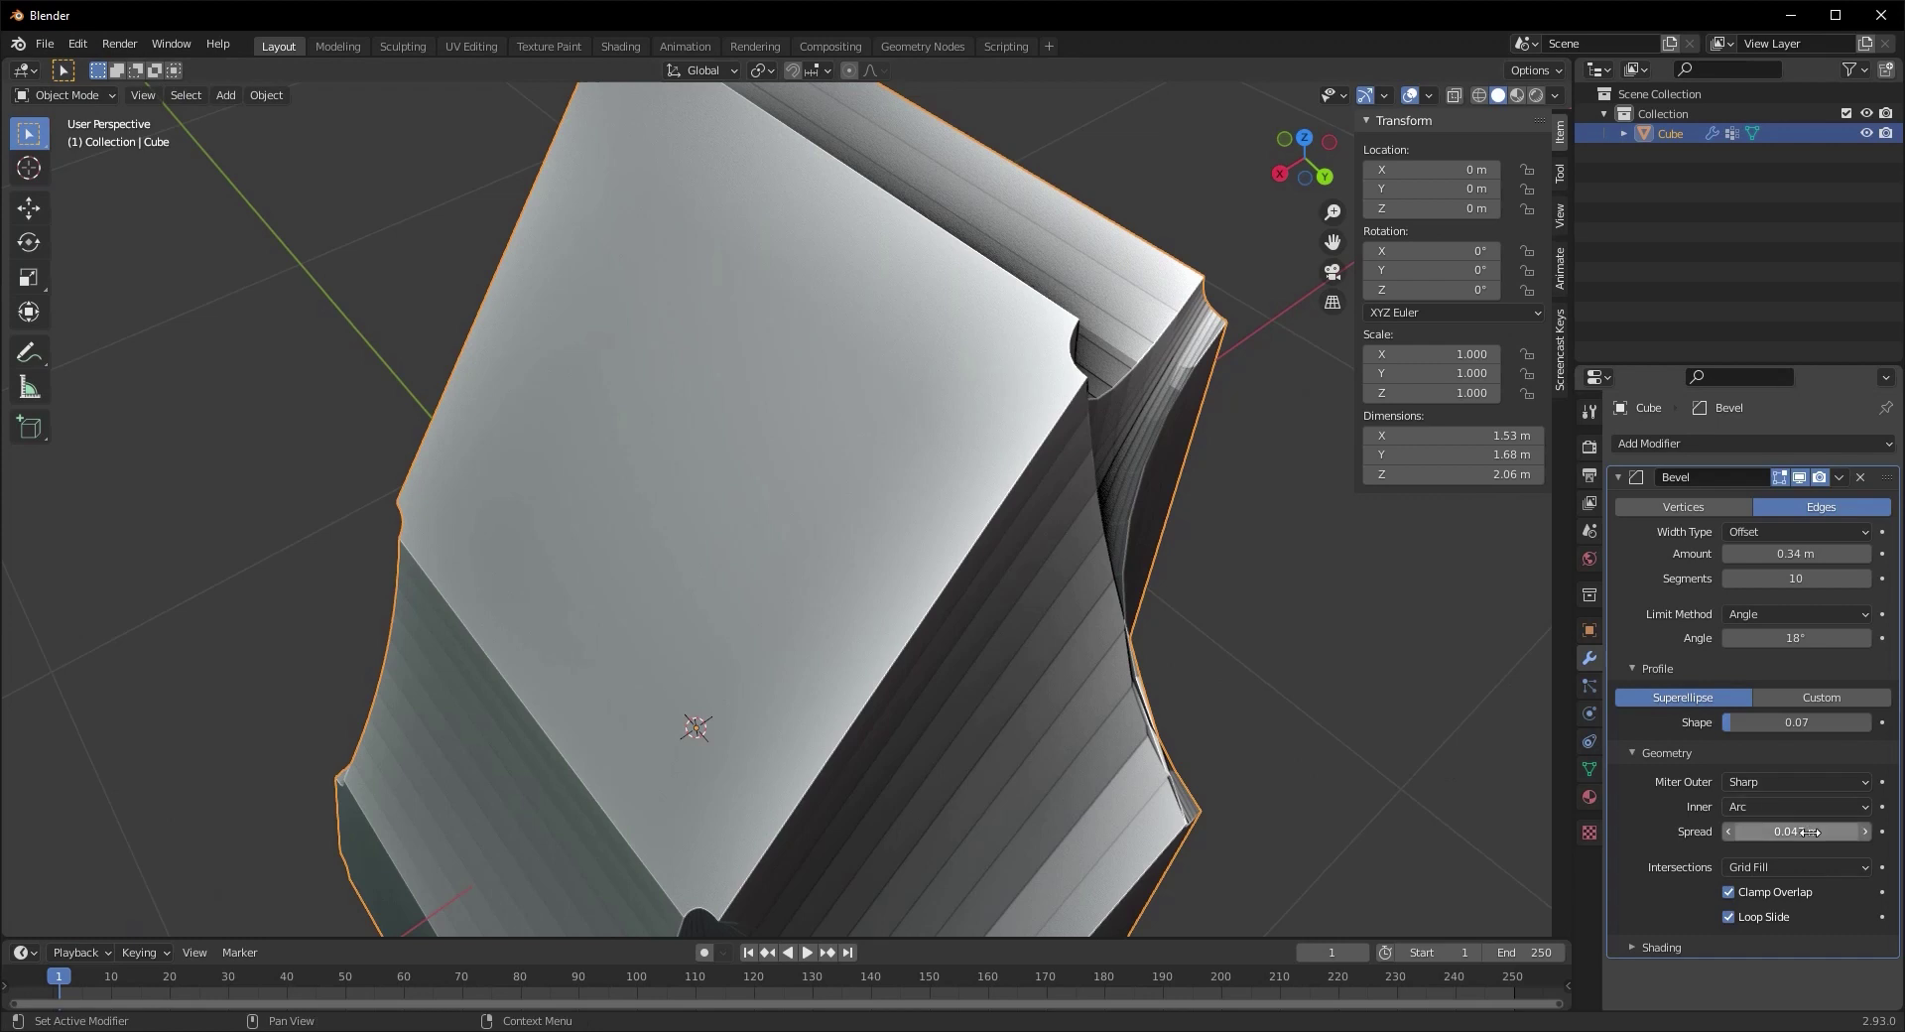
drag(1814, 843, 1732, 843)
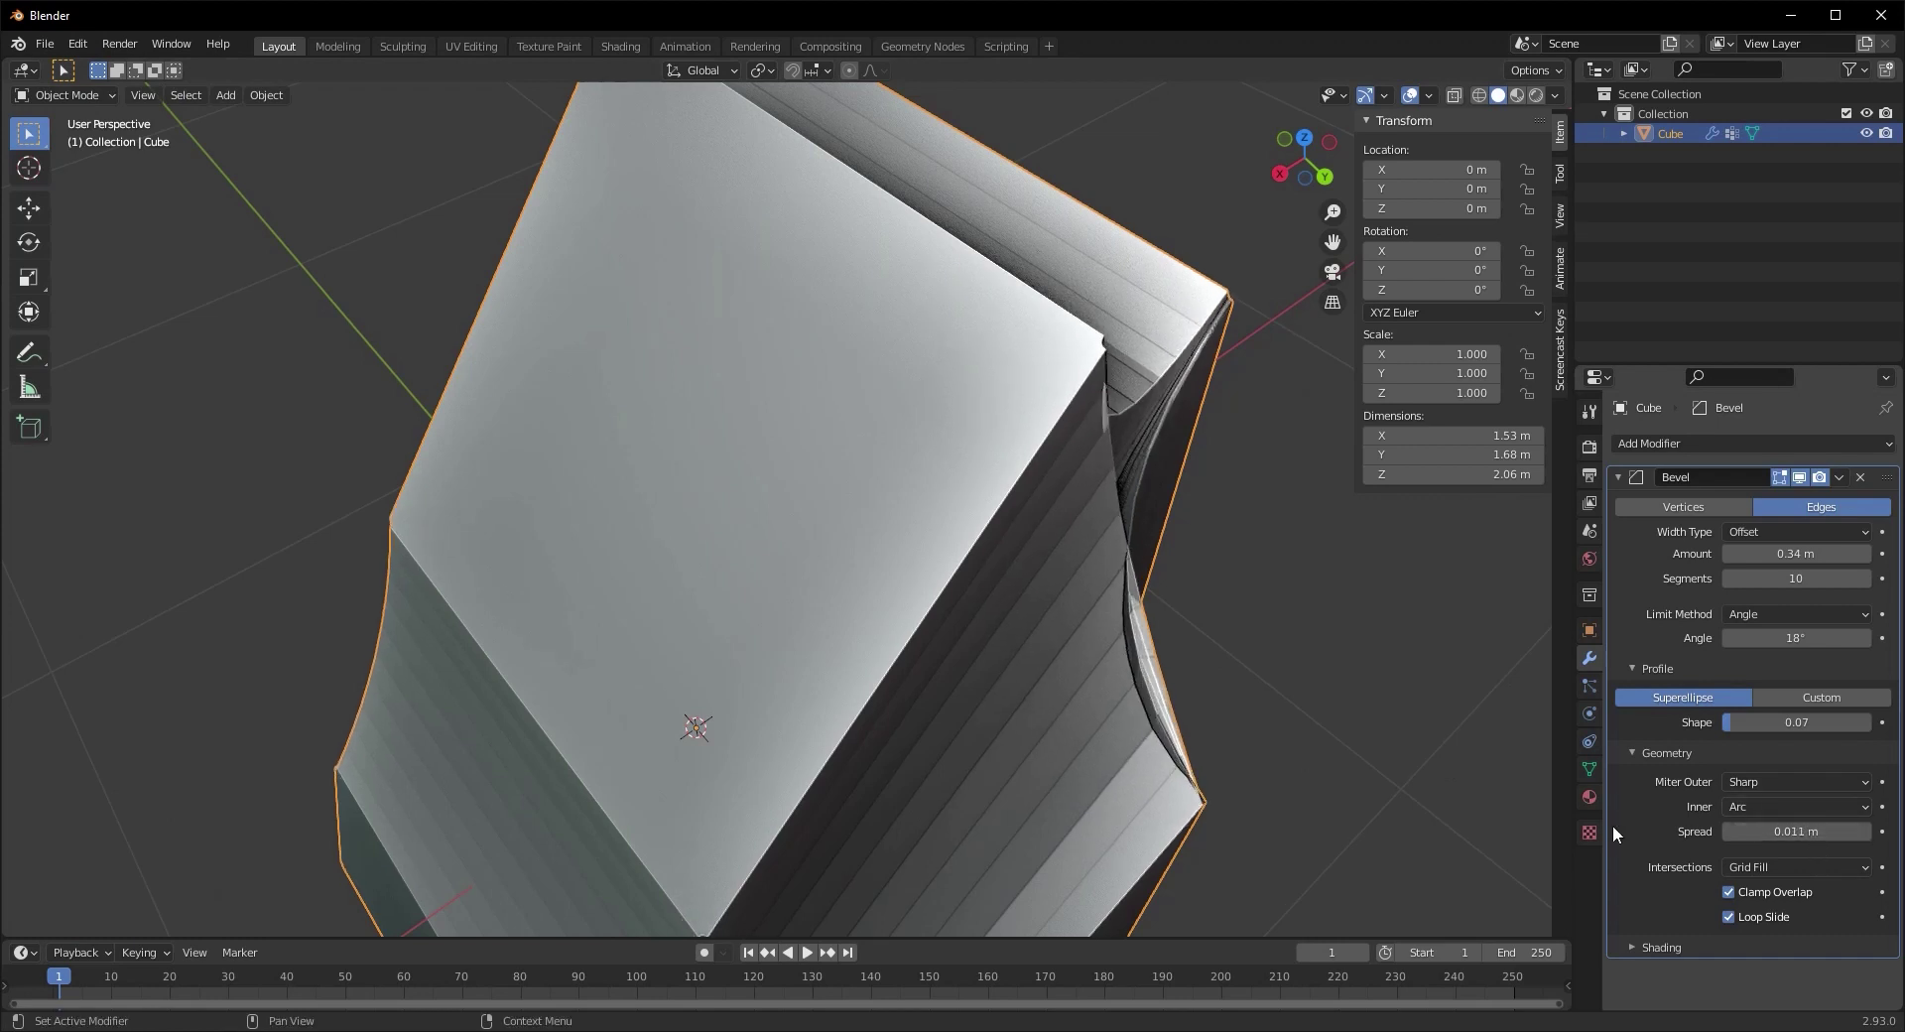
middle_drag(902, 553, 922, 516)
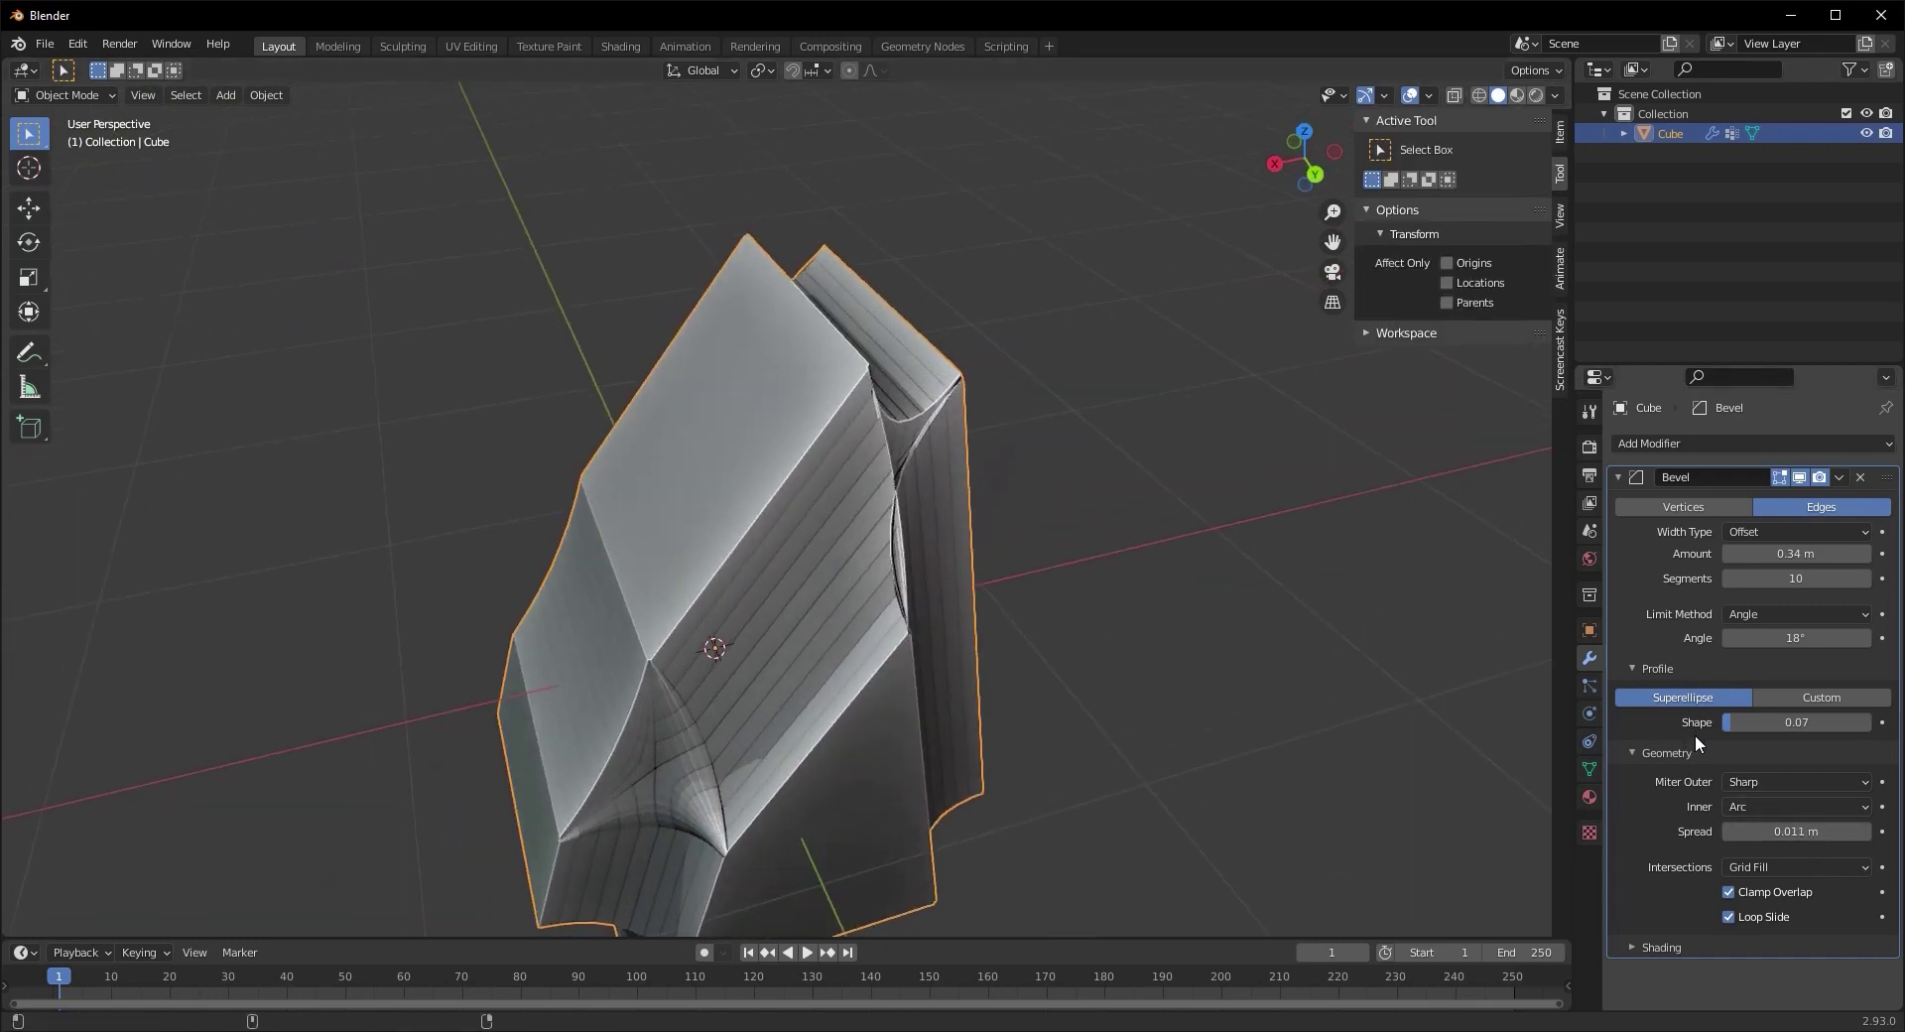
drag(1784, 832, 1791, 833)
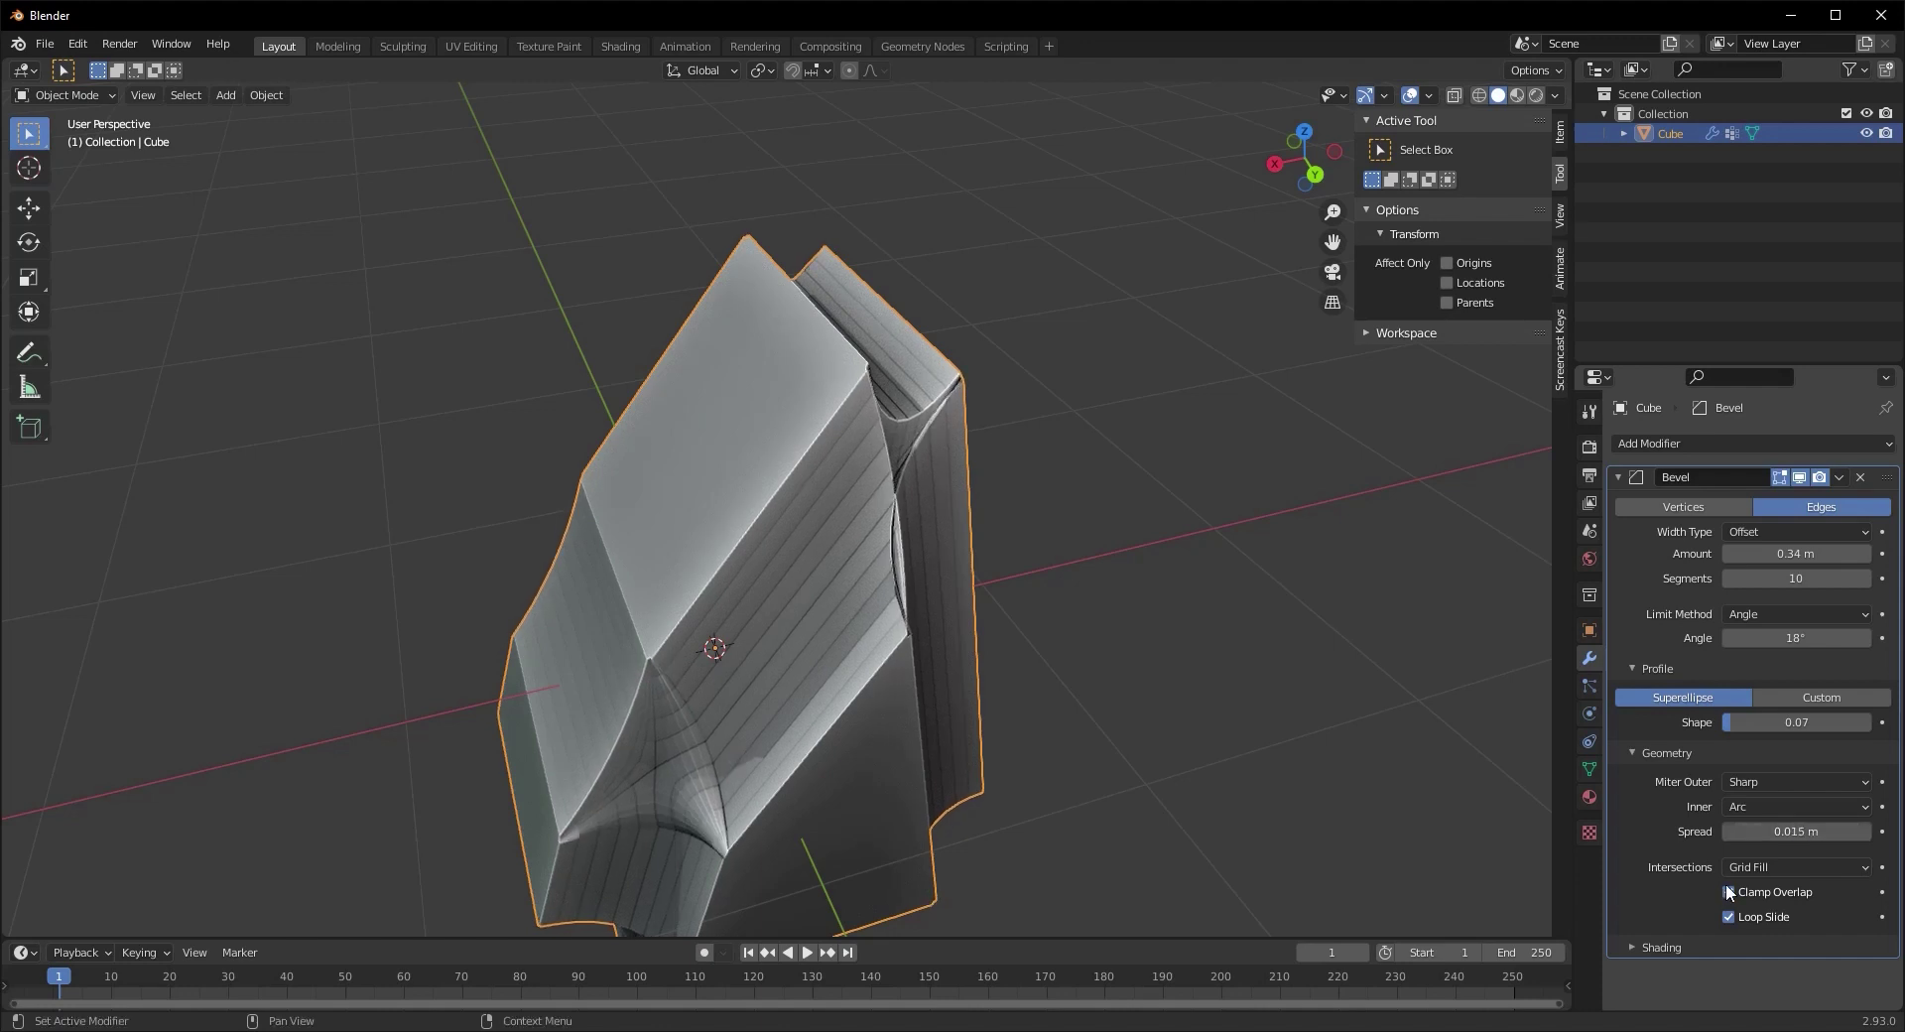
Review the bevel's intersection types, keep Grid Fill, and examine the mesh where the bevels meet at a corner
click(1758, 868)
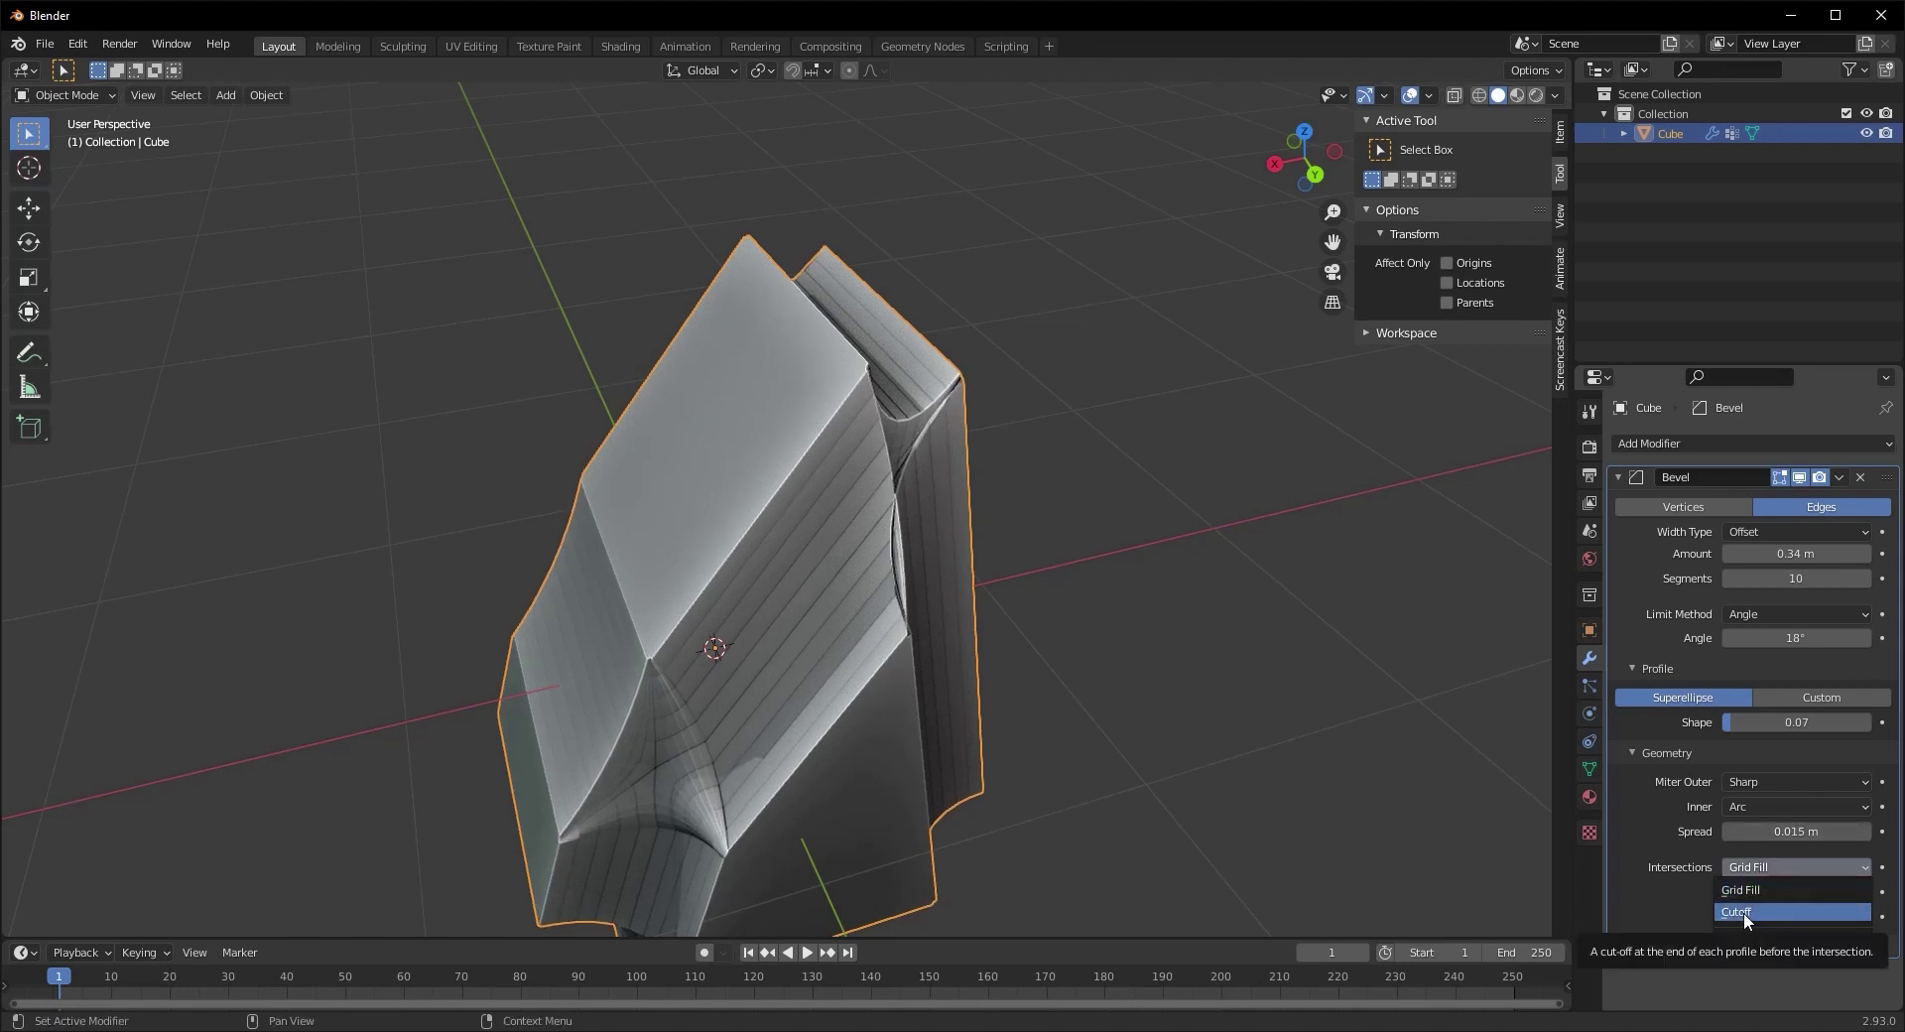
click(1759, 891)
scroll(750, 629, up, 2)
middle_drag(750, 629, 745, 497)
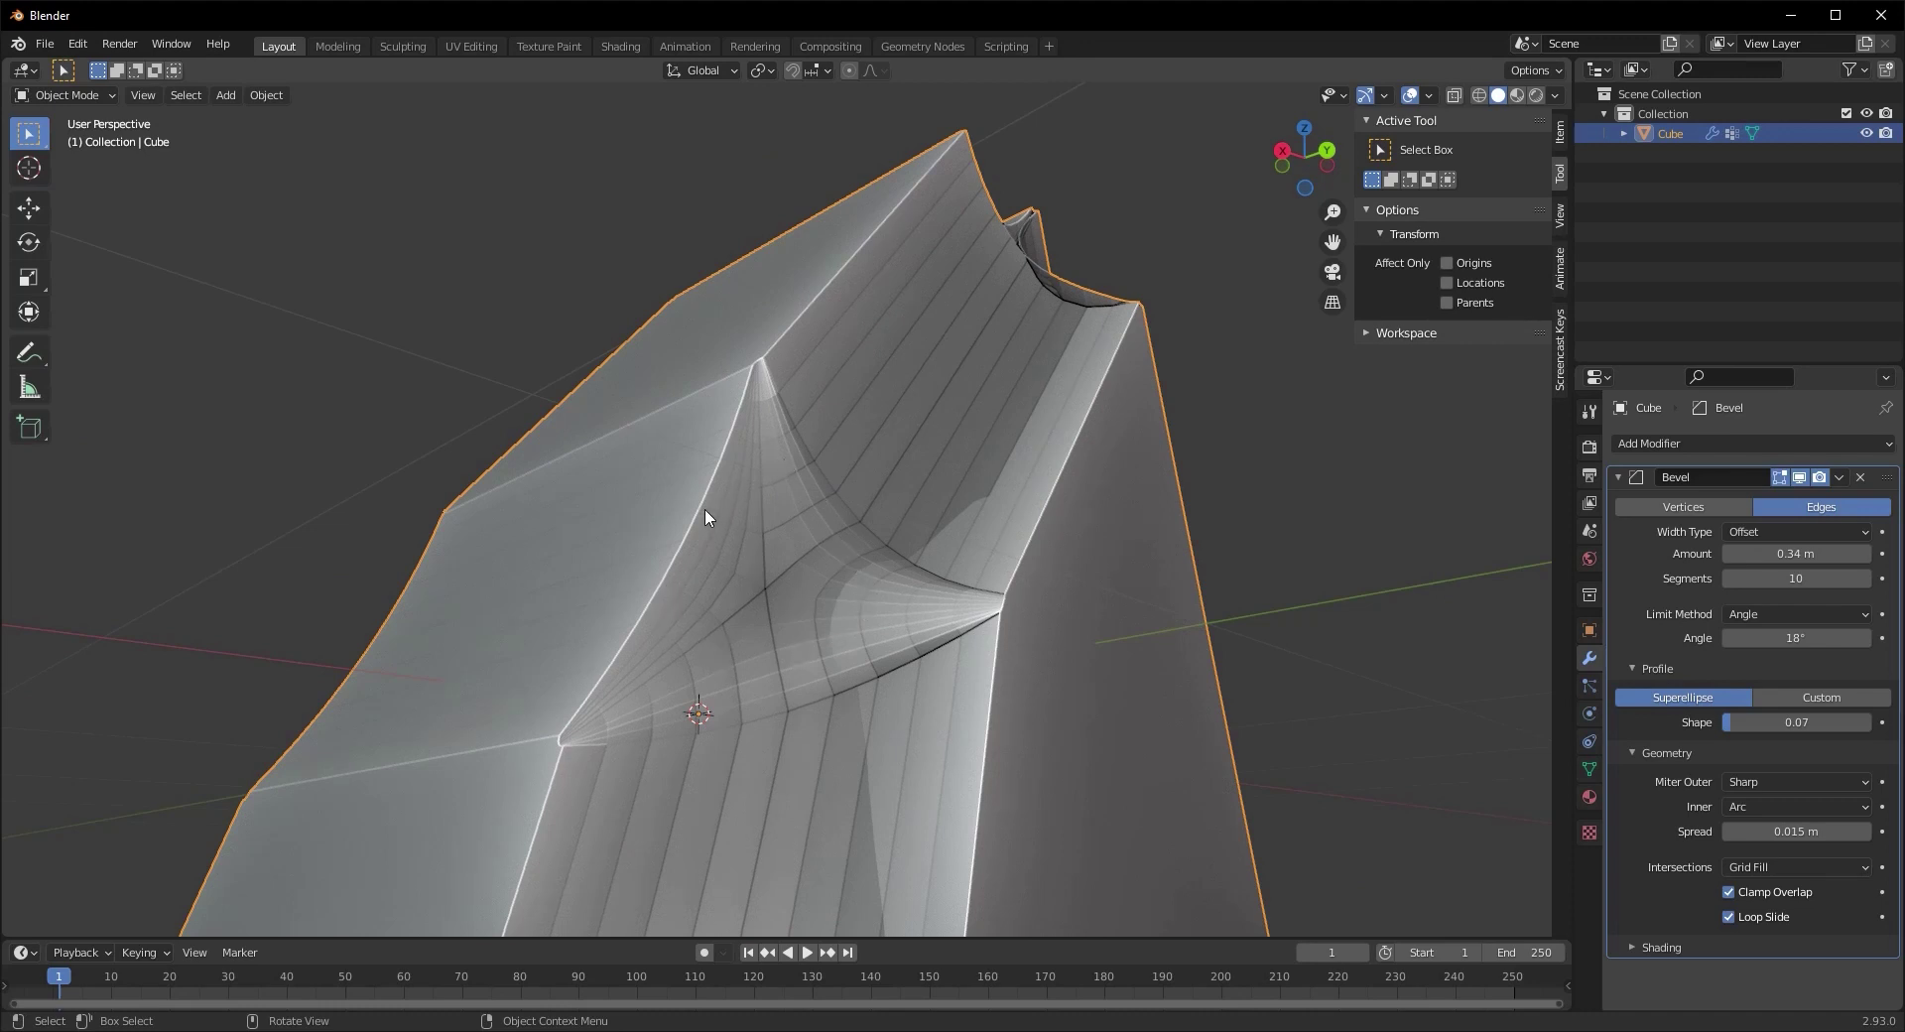
Examine the bevel corners, raise the inner miter spread to 0.276 m, and inspect the reshaped object
scroll(869, 532, down, 2)
middle_drag(869, 531, 785, 597)
scroll(587, 647, up, 1)
middle_drag(601, 629, 777, 597)
scroll(656, 585, down, 3)
scroll(658, 641, up, 1)
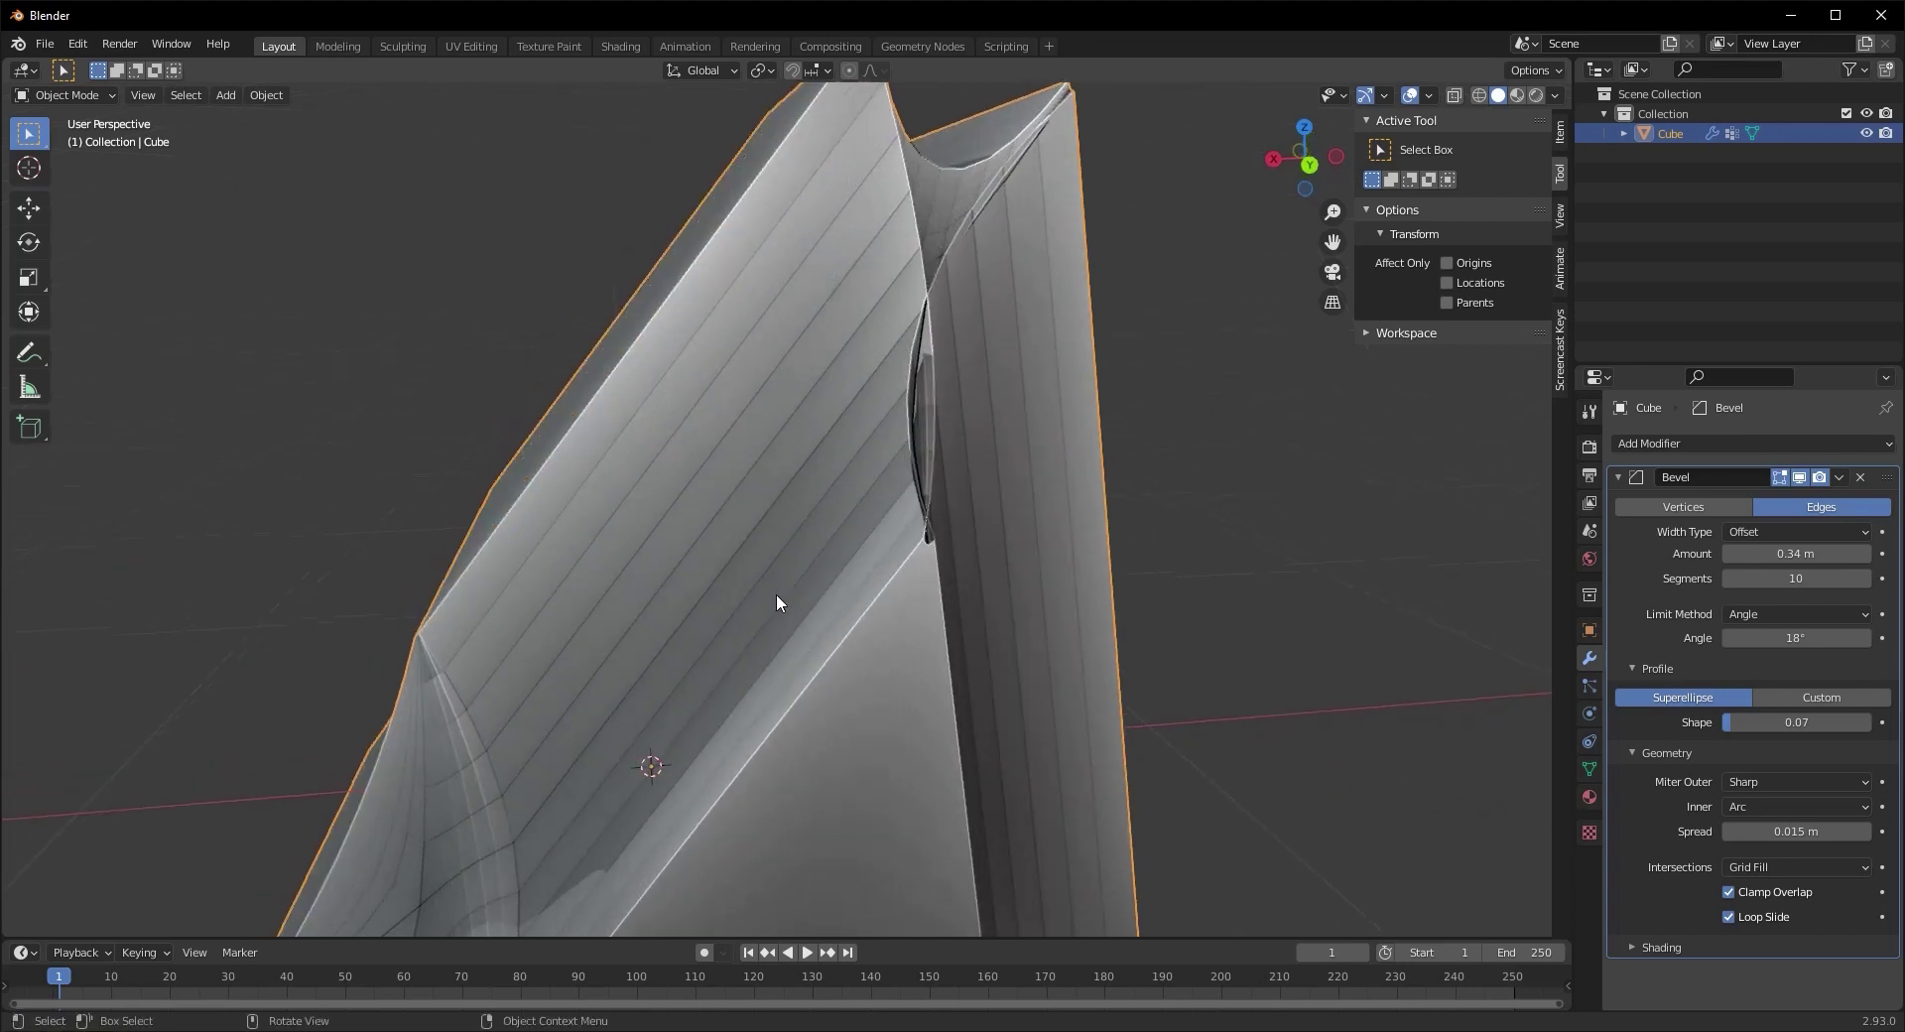
drag(1795, 835, 1825, 836)
scroll(647, 523, down, 3)
middle_drag(650, 533, 744, 553)
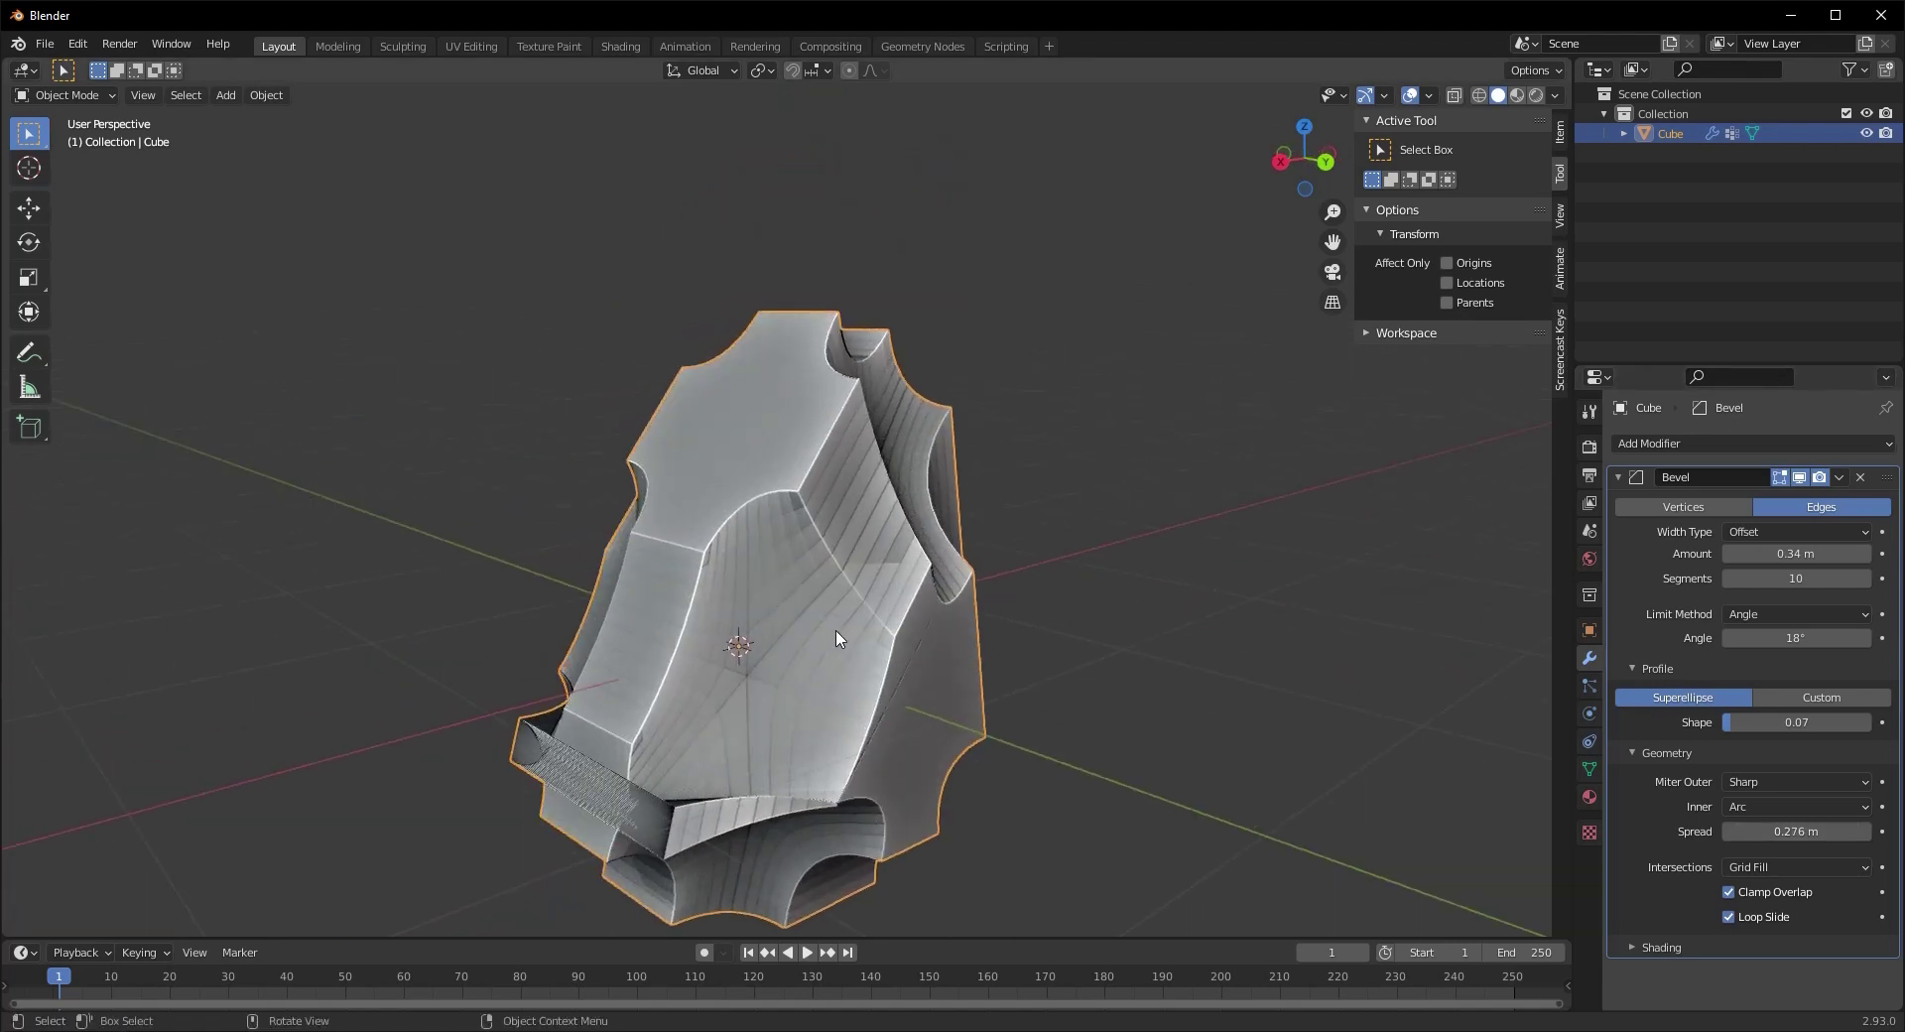
middle_drag(837, 634, 889, 629)
Delete the beveled object and add a new default mesh cube in its place
key(Delete)
key(shift+a)
mouse_move(886, 625)
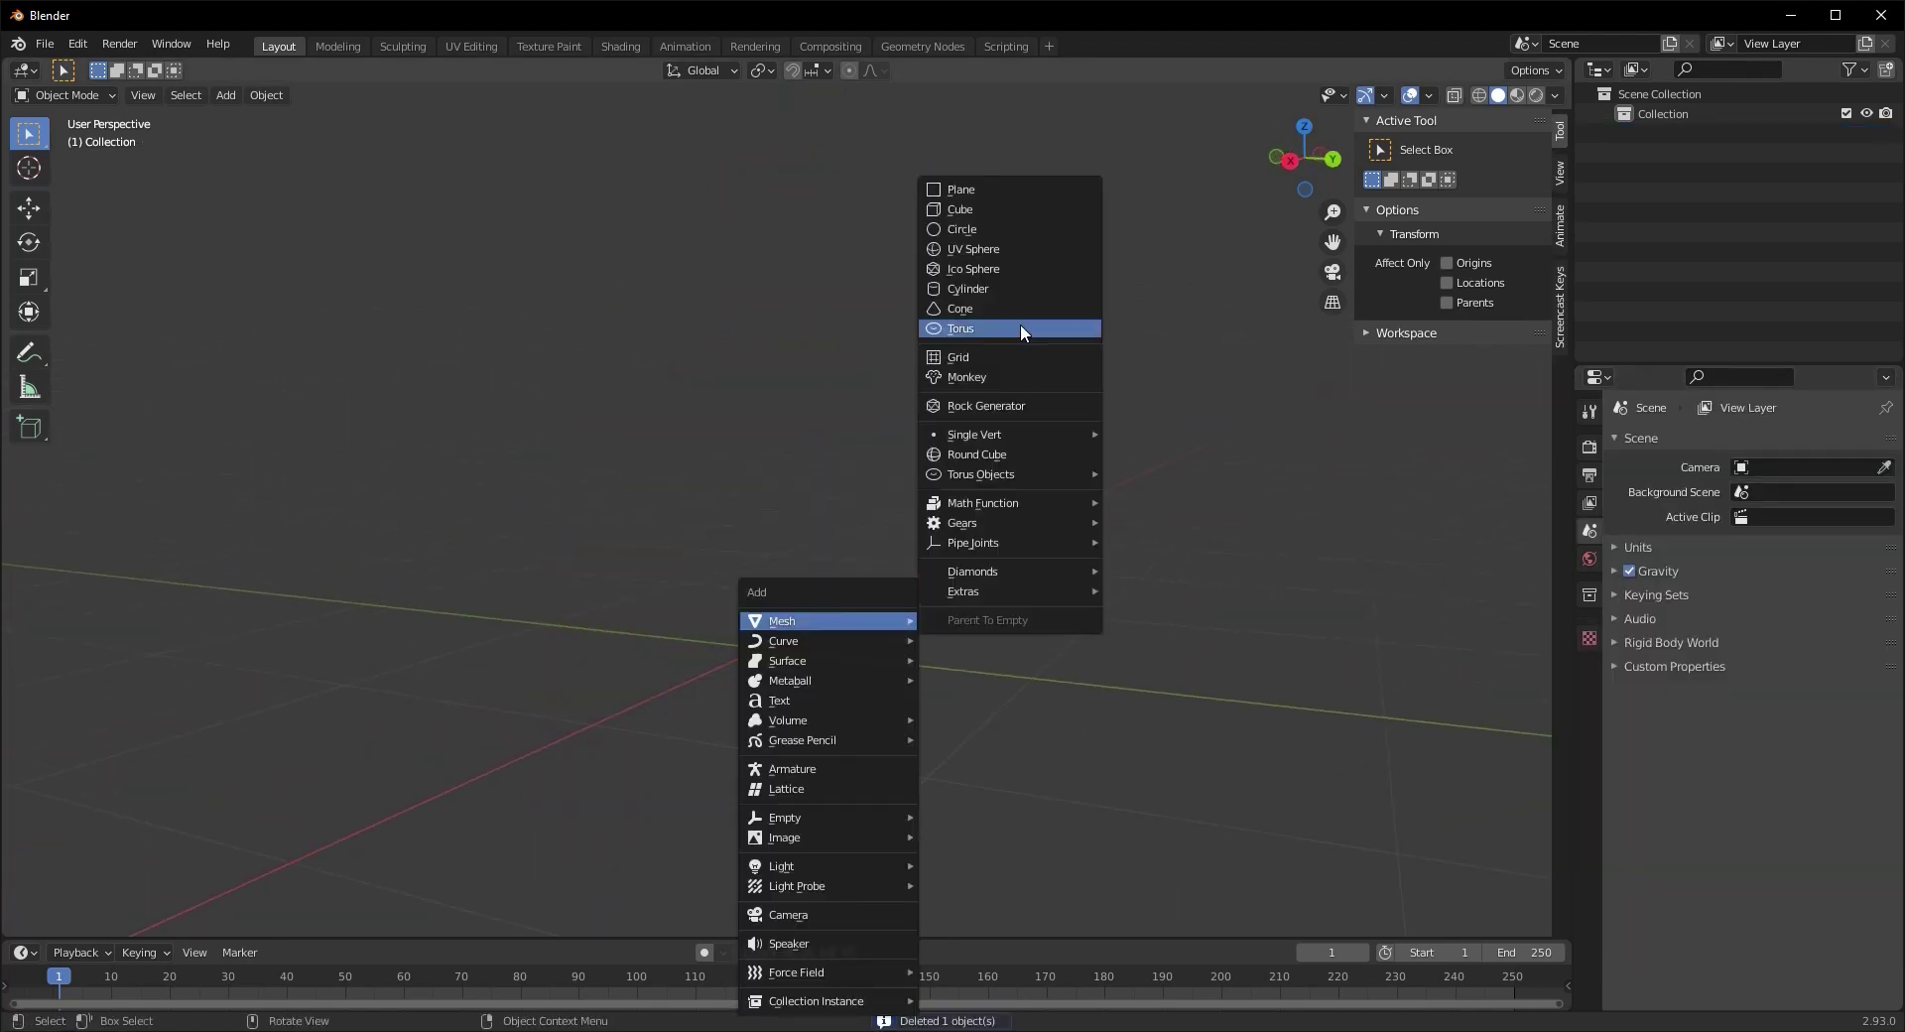
click(972, 208)
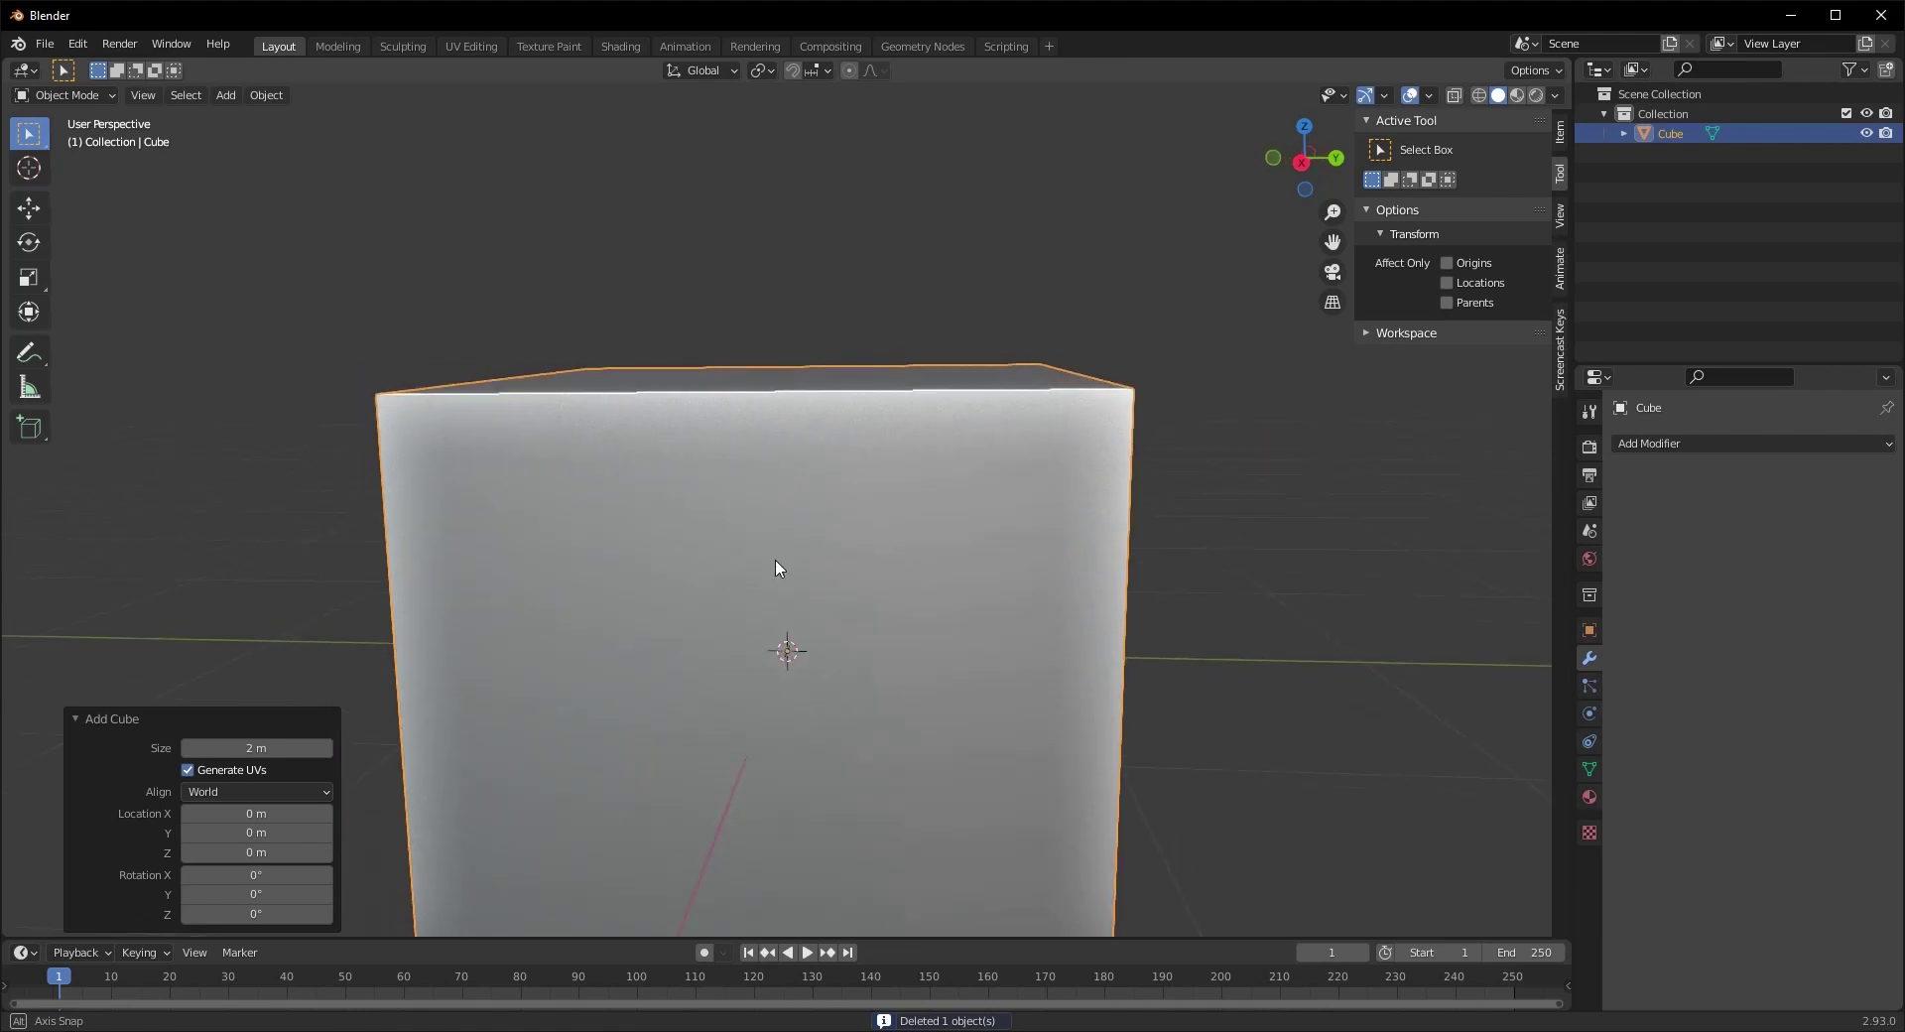
Add a Bevel modifier to the new cube with 10 segments, a 0.41 m amount and a 0.15 profile shape
click(1751, 443)
click(1565, 521)
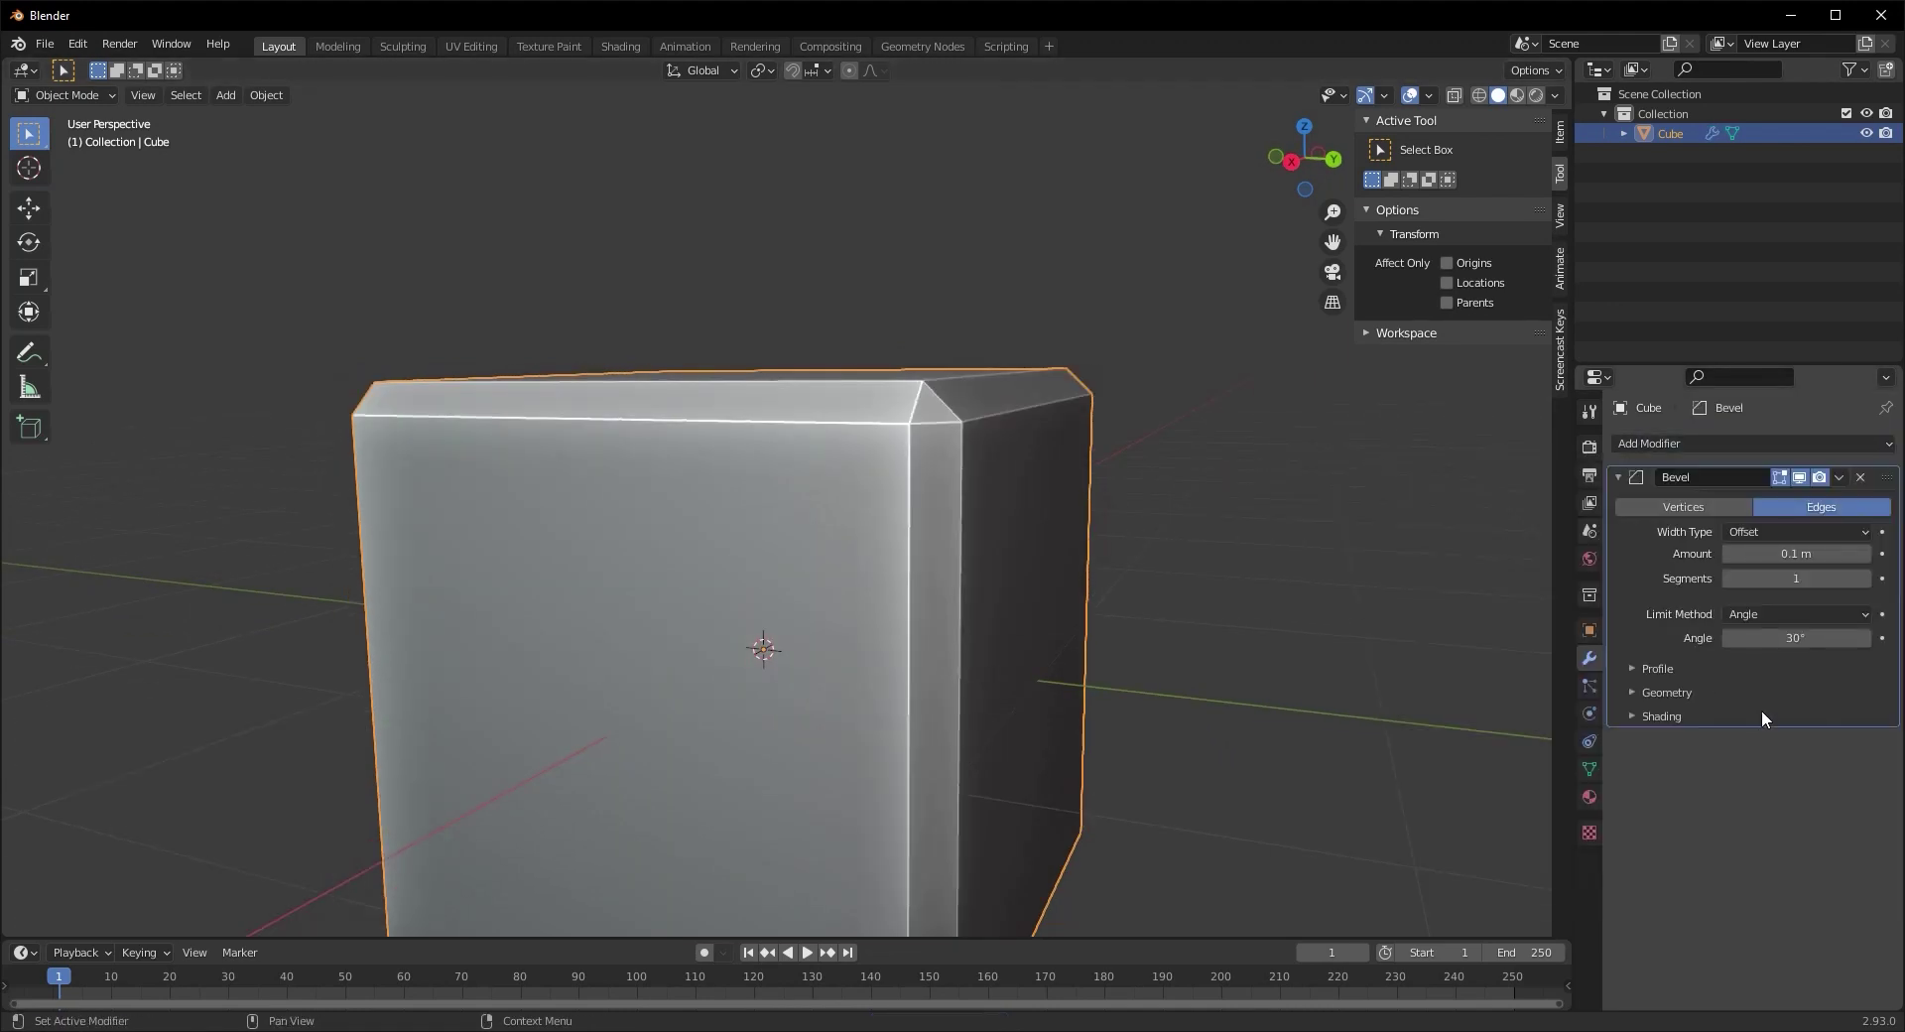
click(1785, 577)
text(10)
key(Return)
drag(1786, 553, 1815, 552)
click(1630, 669)
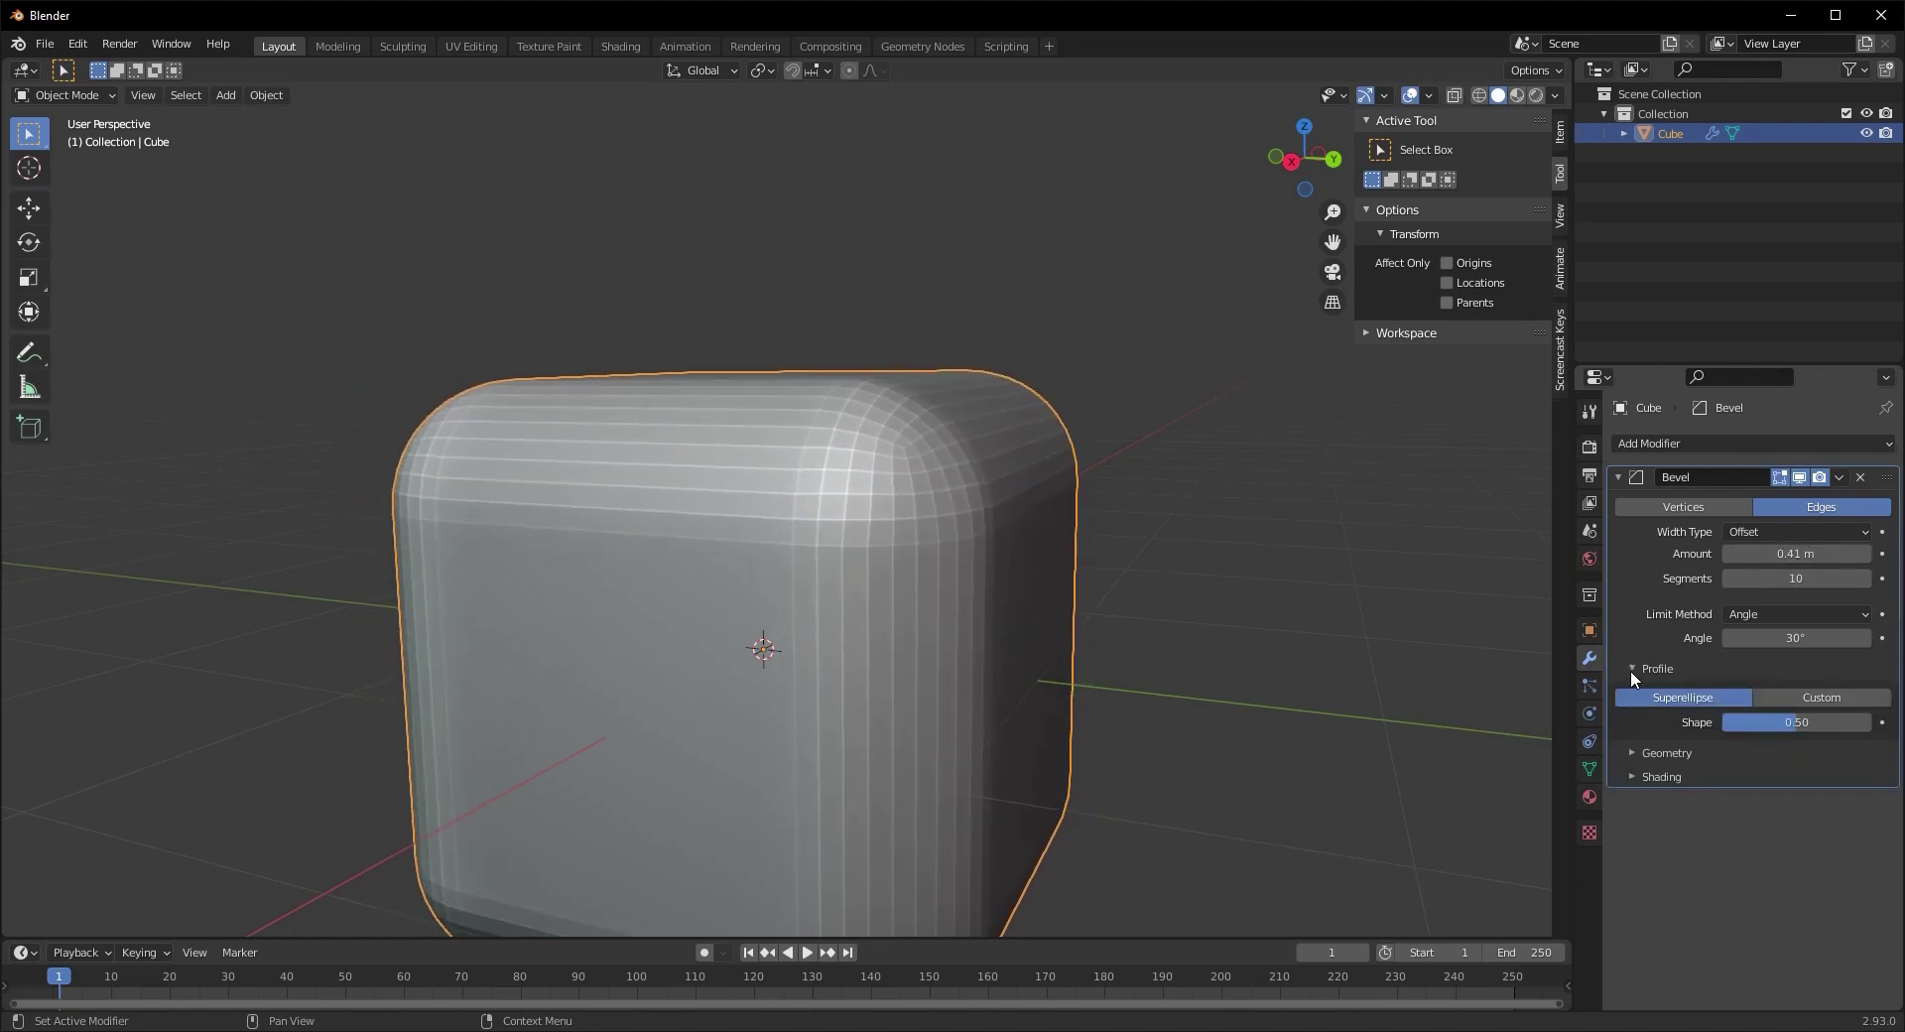
drag(1803, 724, 1736, 728)
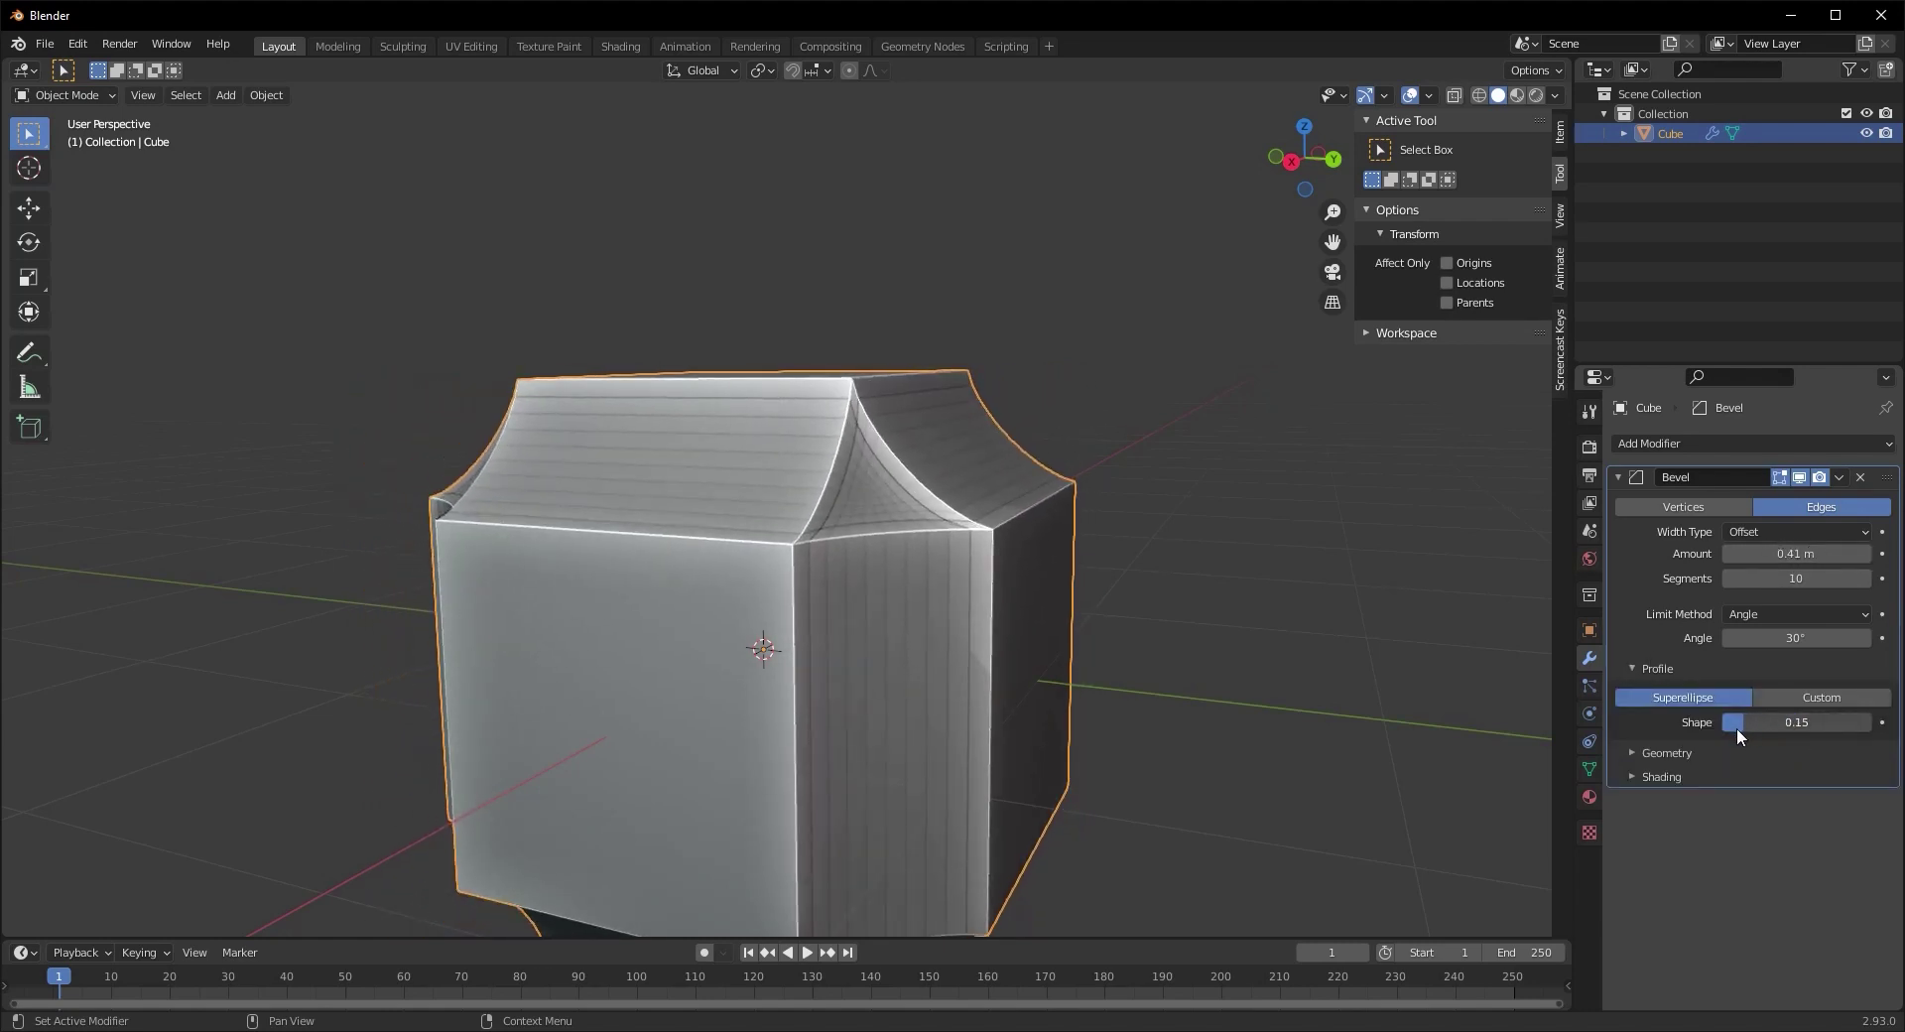
Set the bevel's inner miter to Arc with a spread of 0.355 m
click(1658, 753)
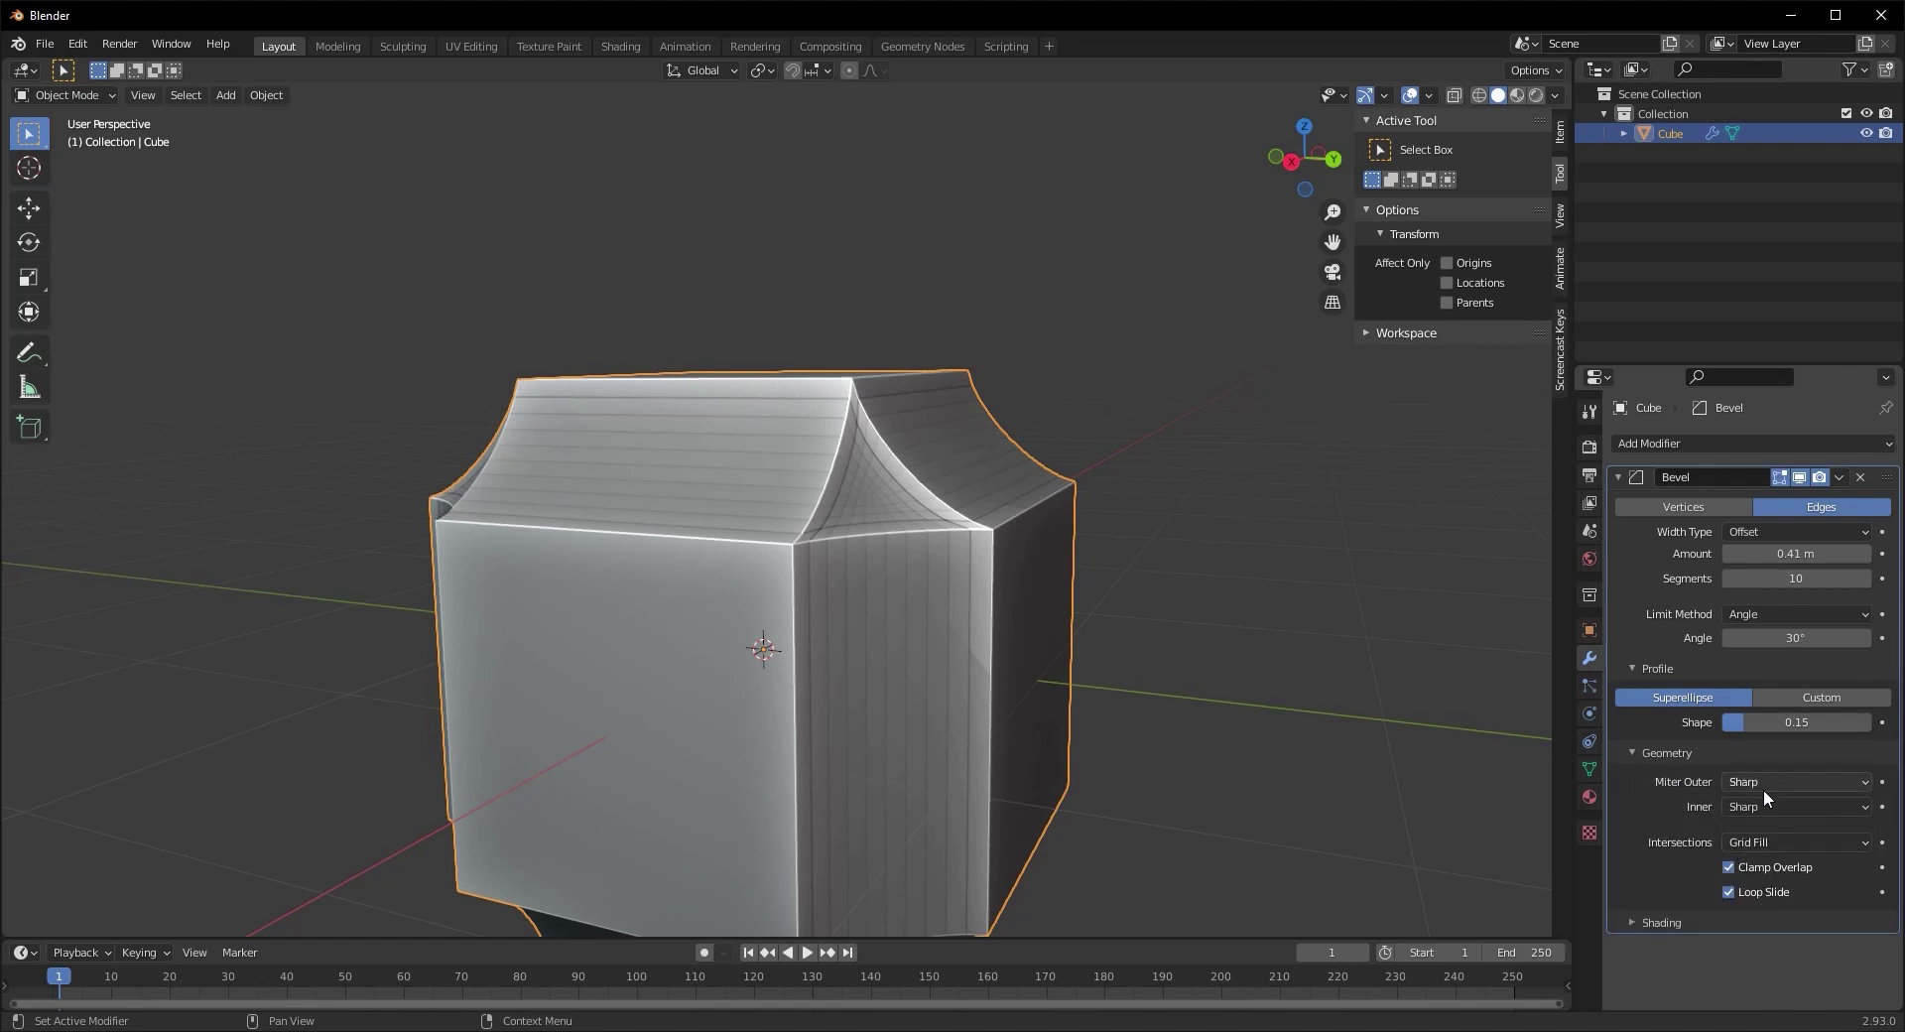
click(1759, 806)
click(1748, 853)
middle_drag(814, 783, 952, 759)
drag(1796, 831, 143, 854)
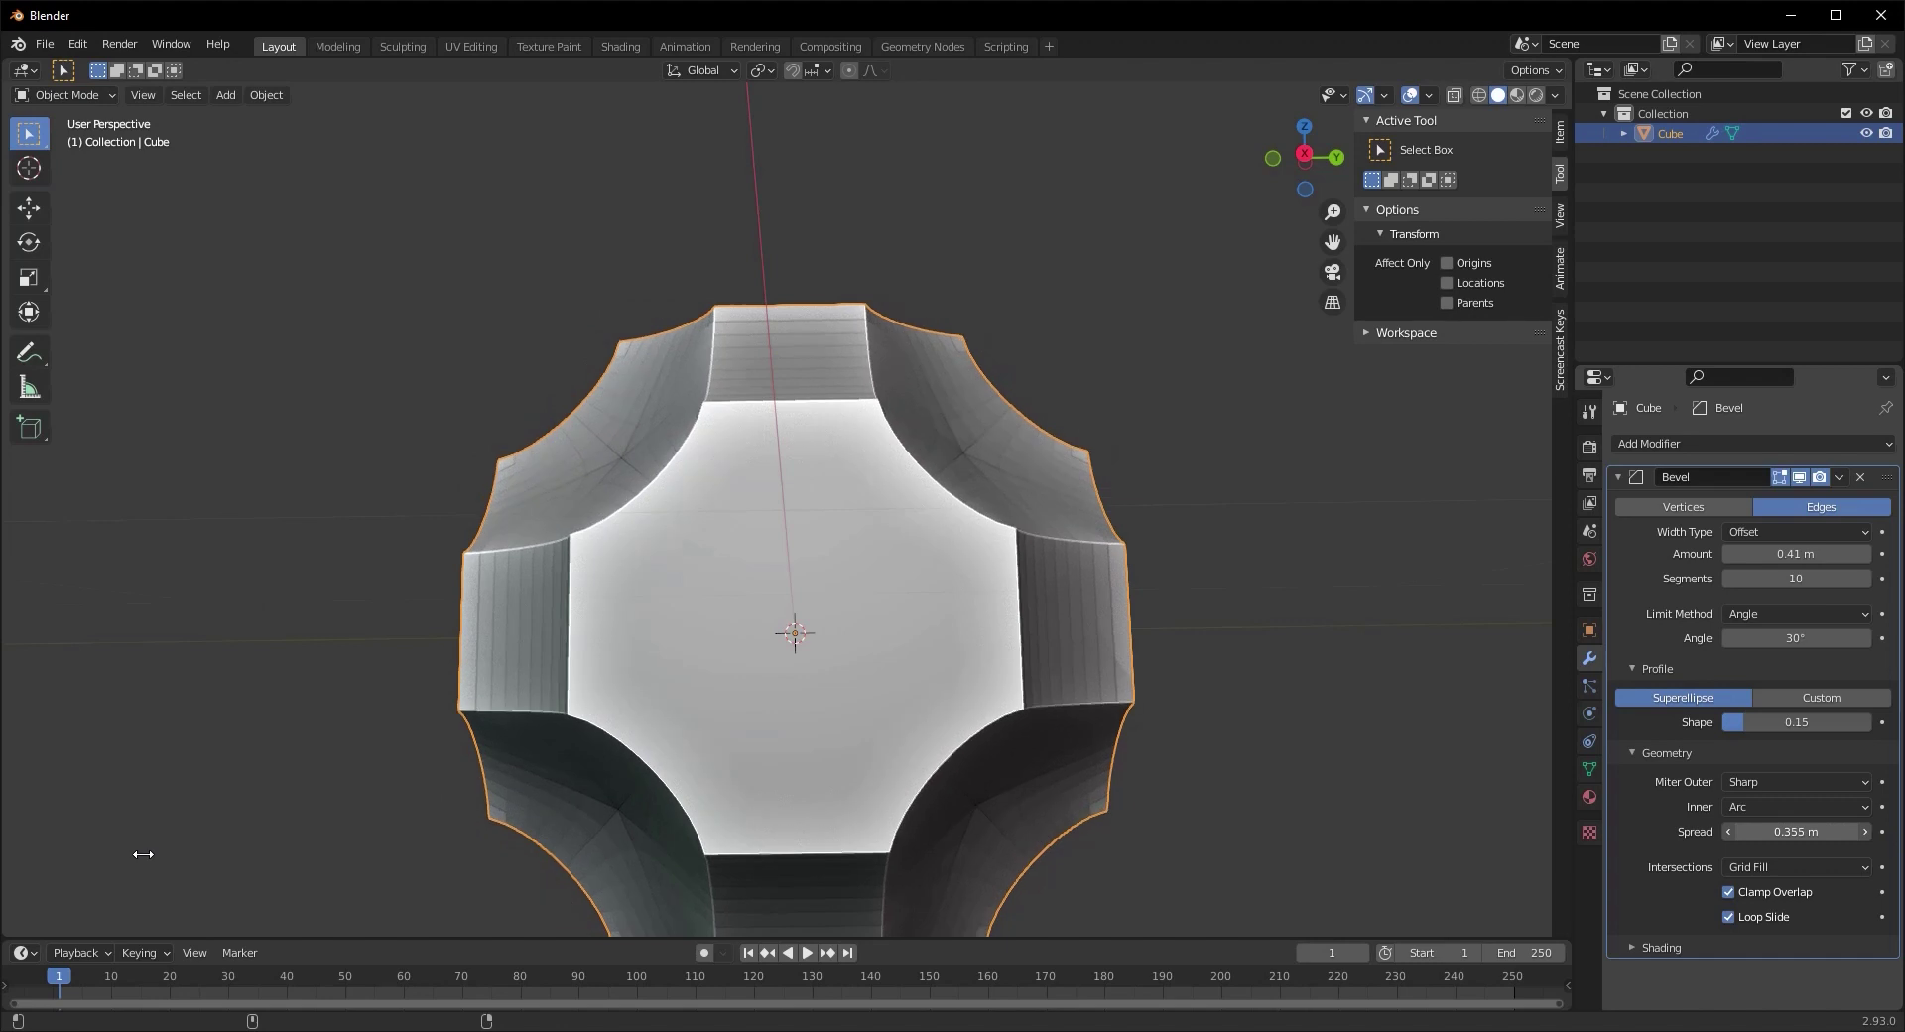
Try the Cutoff intersection type on the bevel, view the cube's corners, and restore Grid Fill
scroll(854, 736, down, 3)
middle_drag(854, 736, 680, 654)
click(1770, 867)
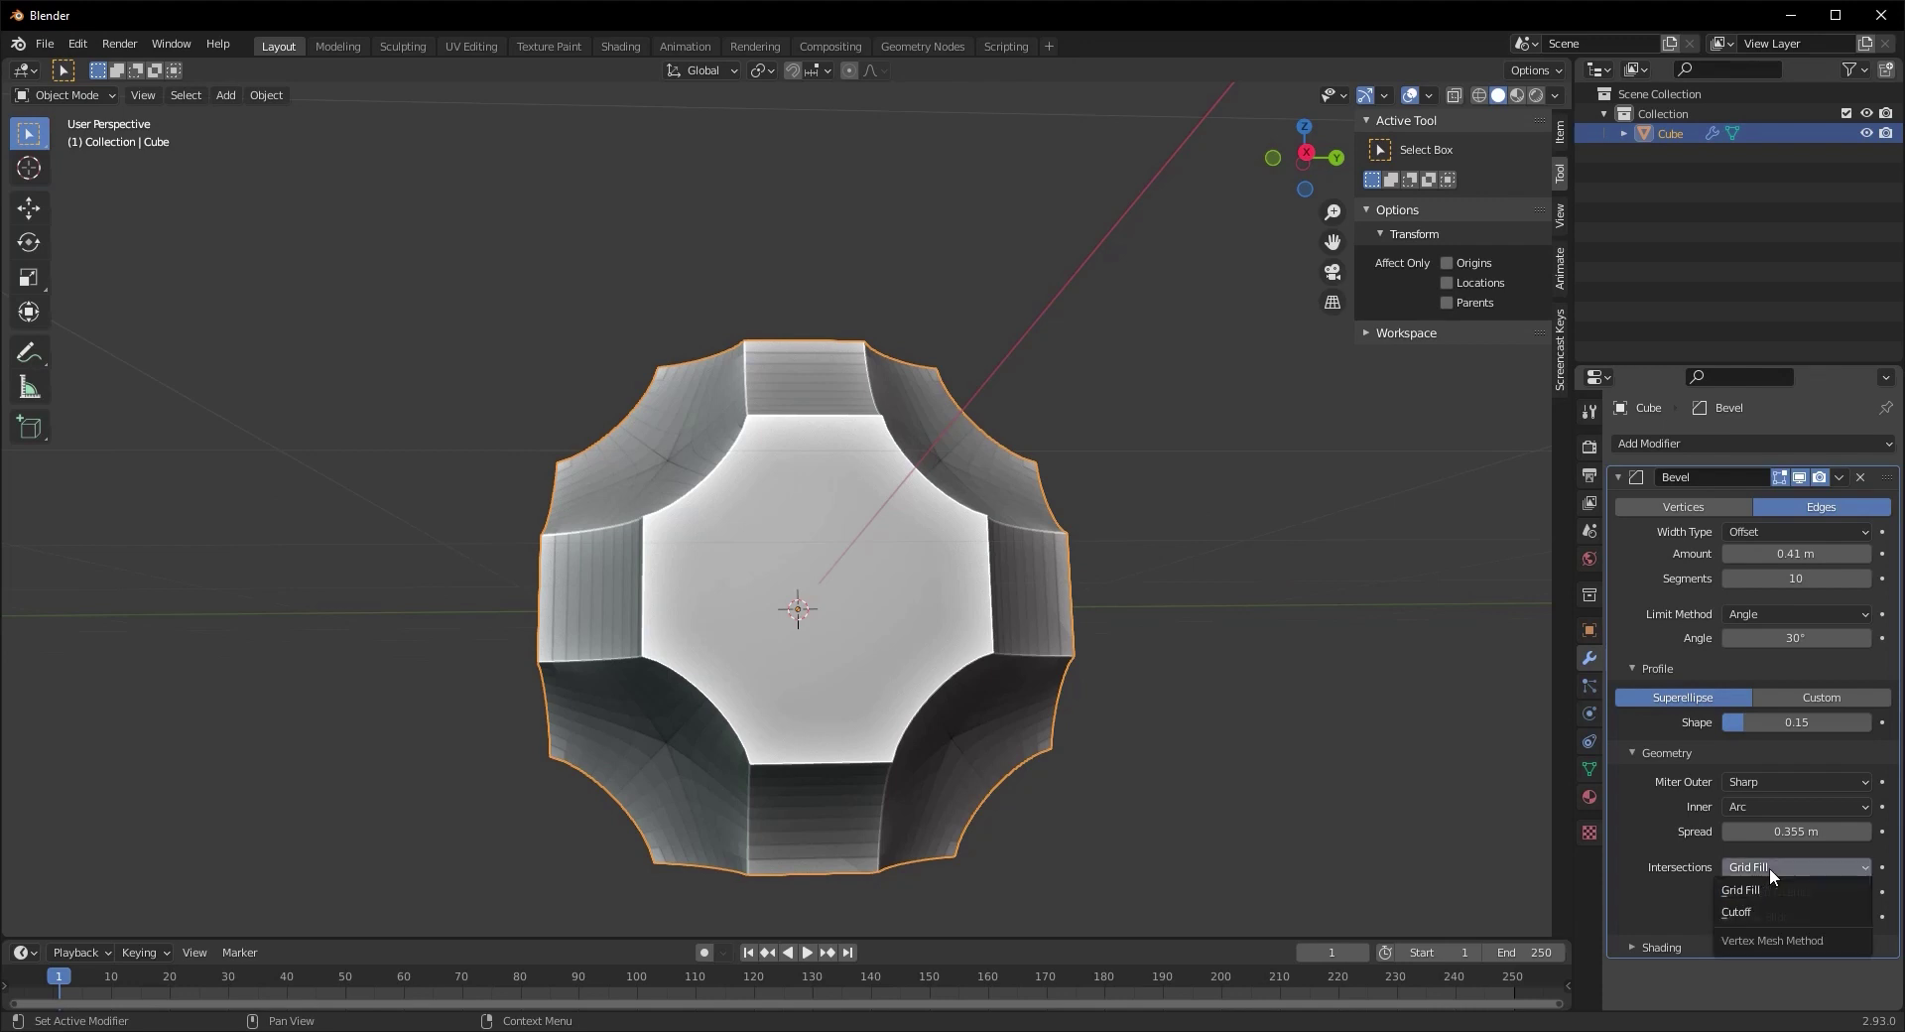
click(1744, 912)
middle_drag(752, 645, 811, 740)
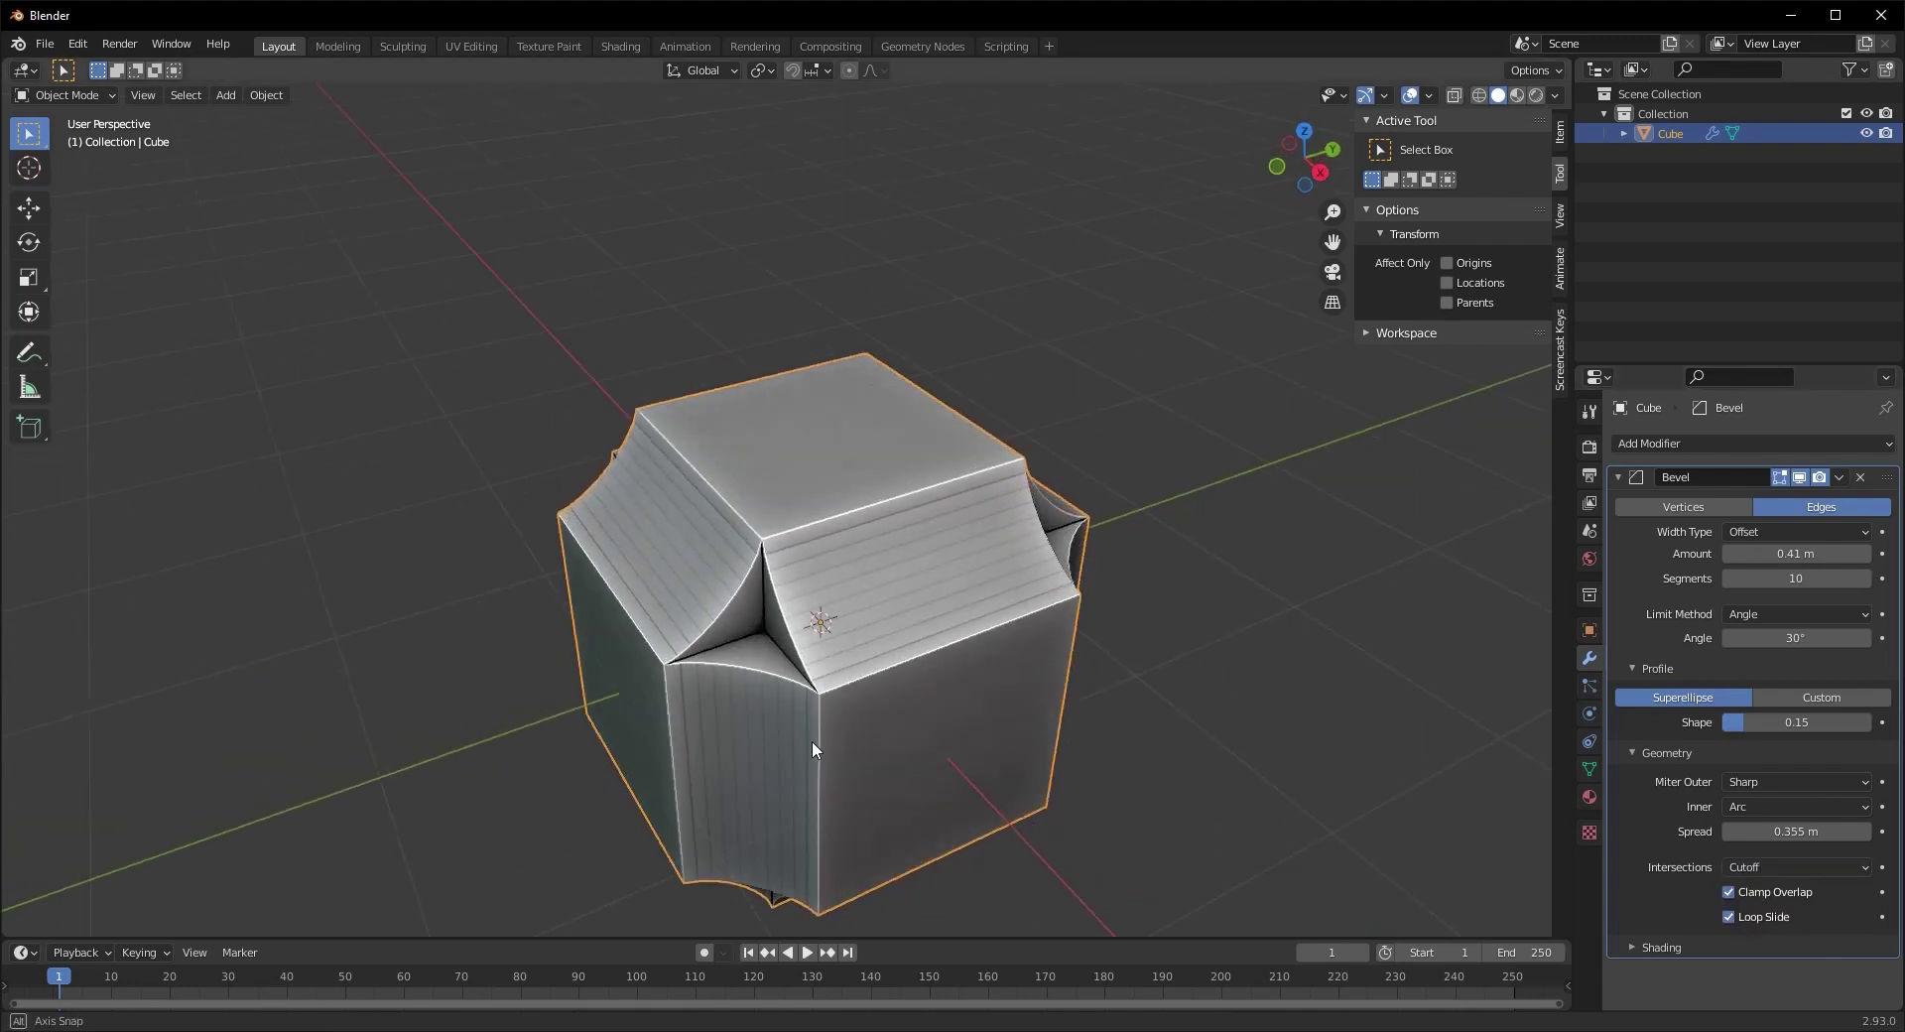
click(1784, 869)
click(1769, 885)
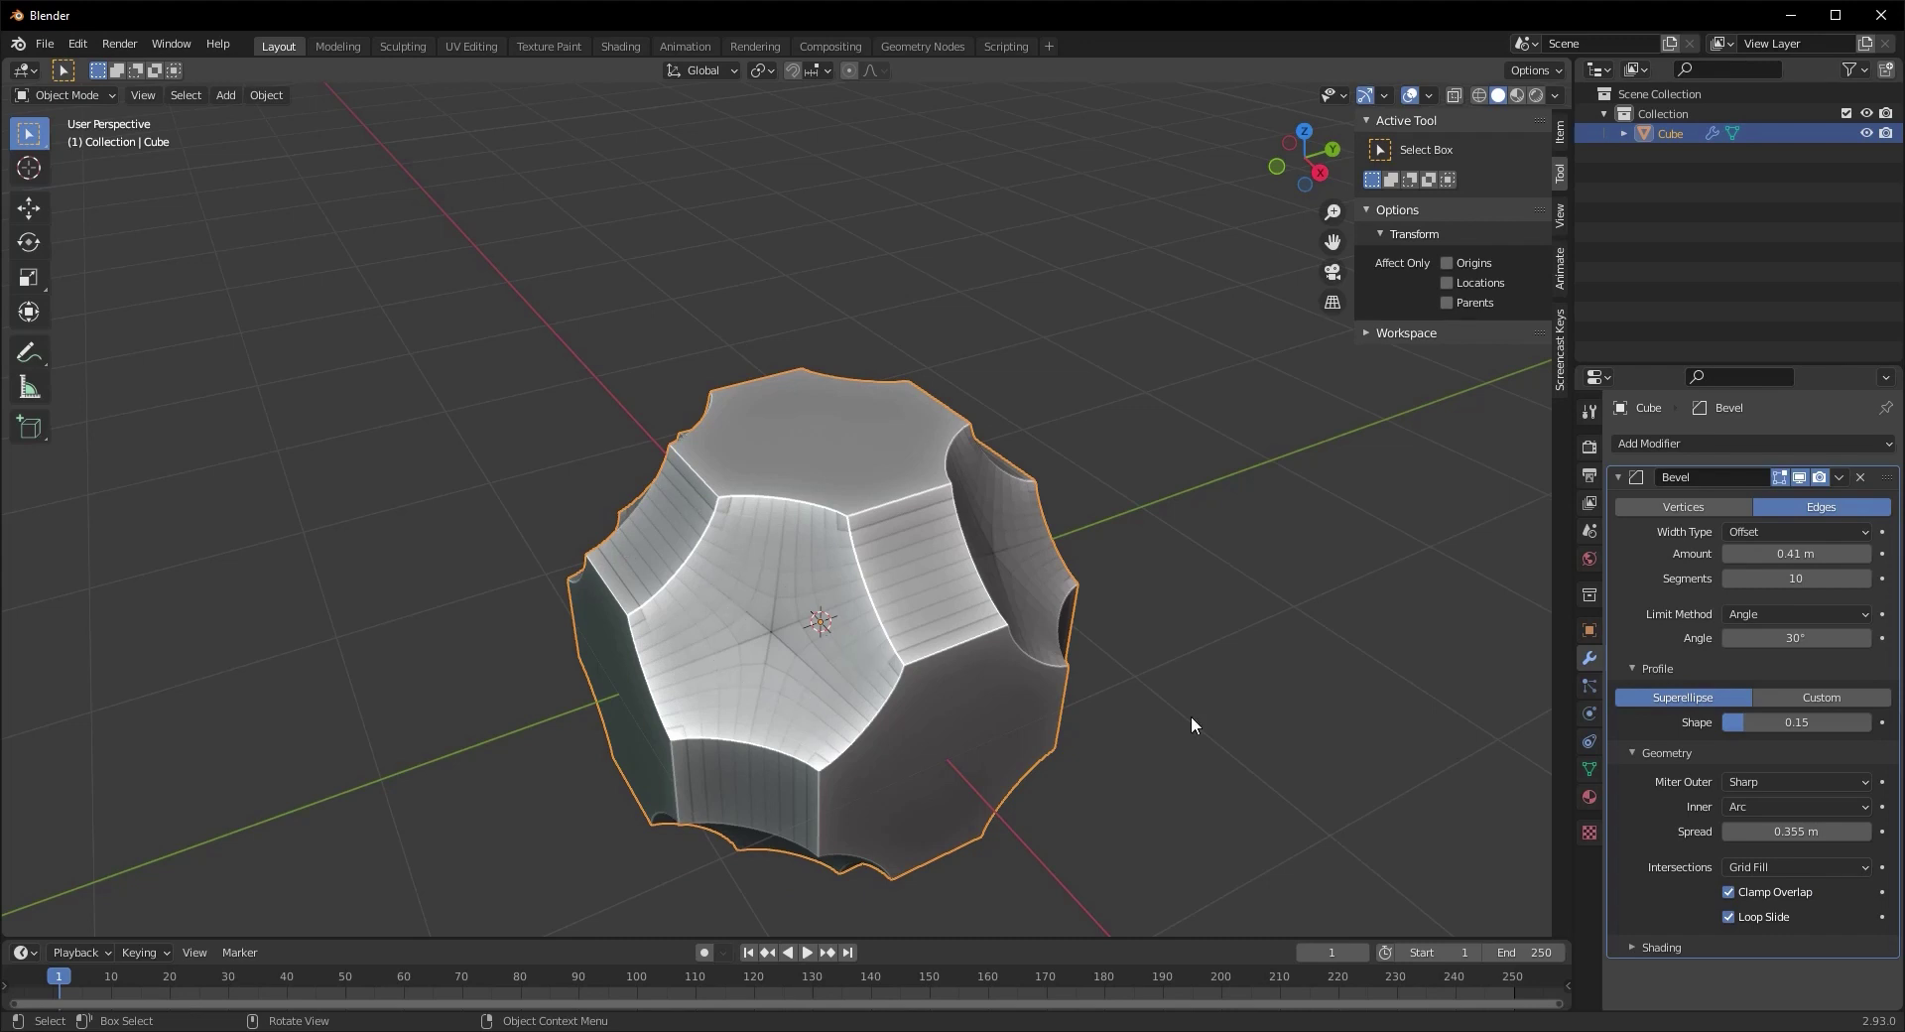
Switch intersections to Cutoff once more, inspect a cut-off corner up close, and return to Grid Fill
click(1758, 863)
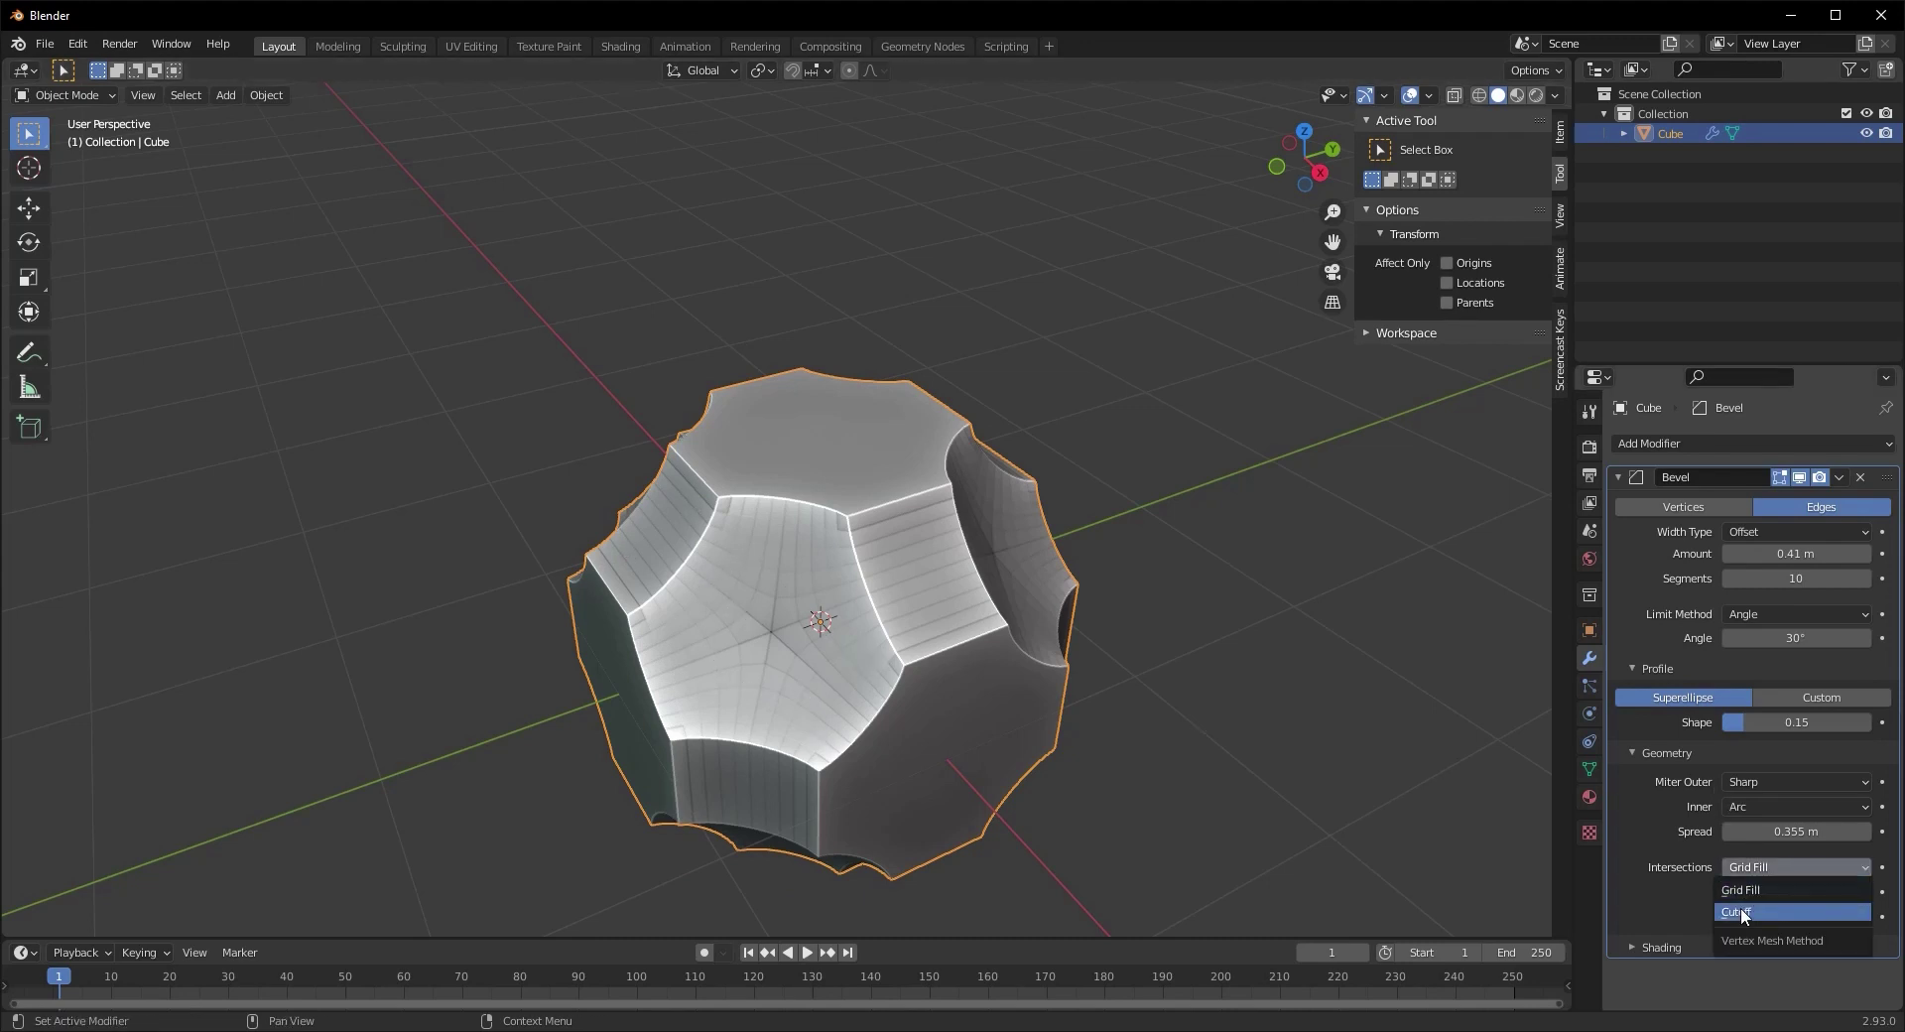
click(1756, 907)
scroll(764, 695, up, 2)
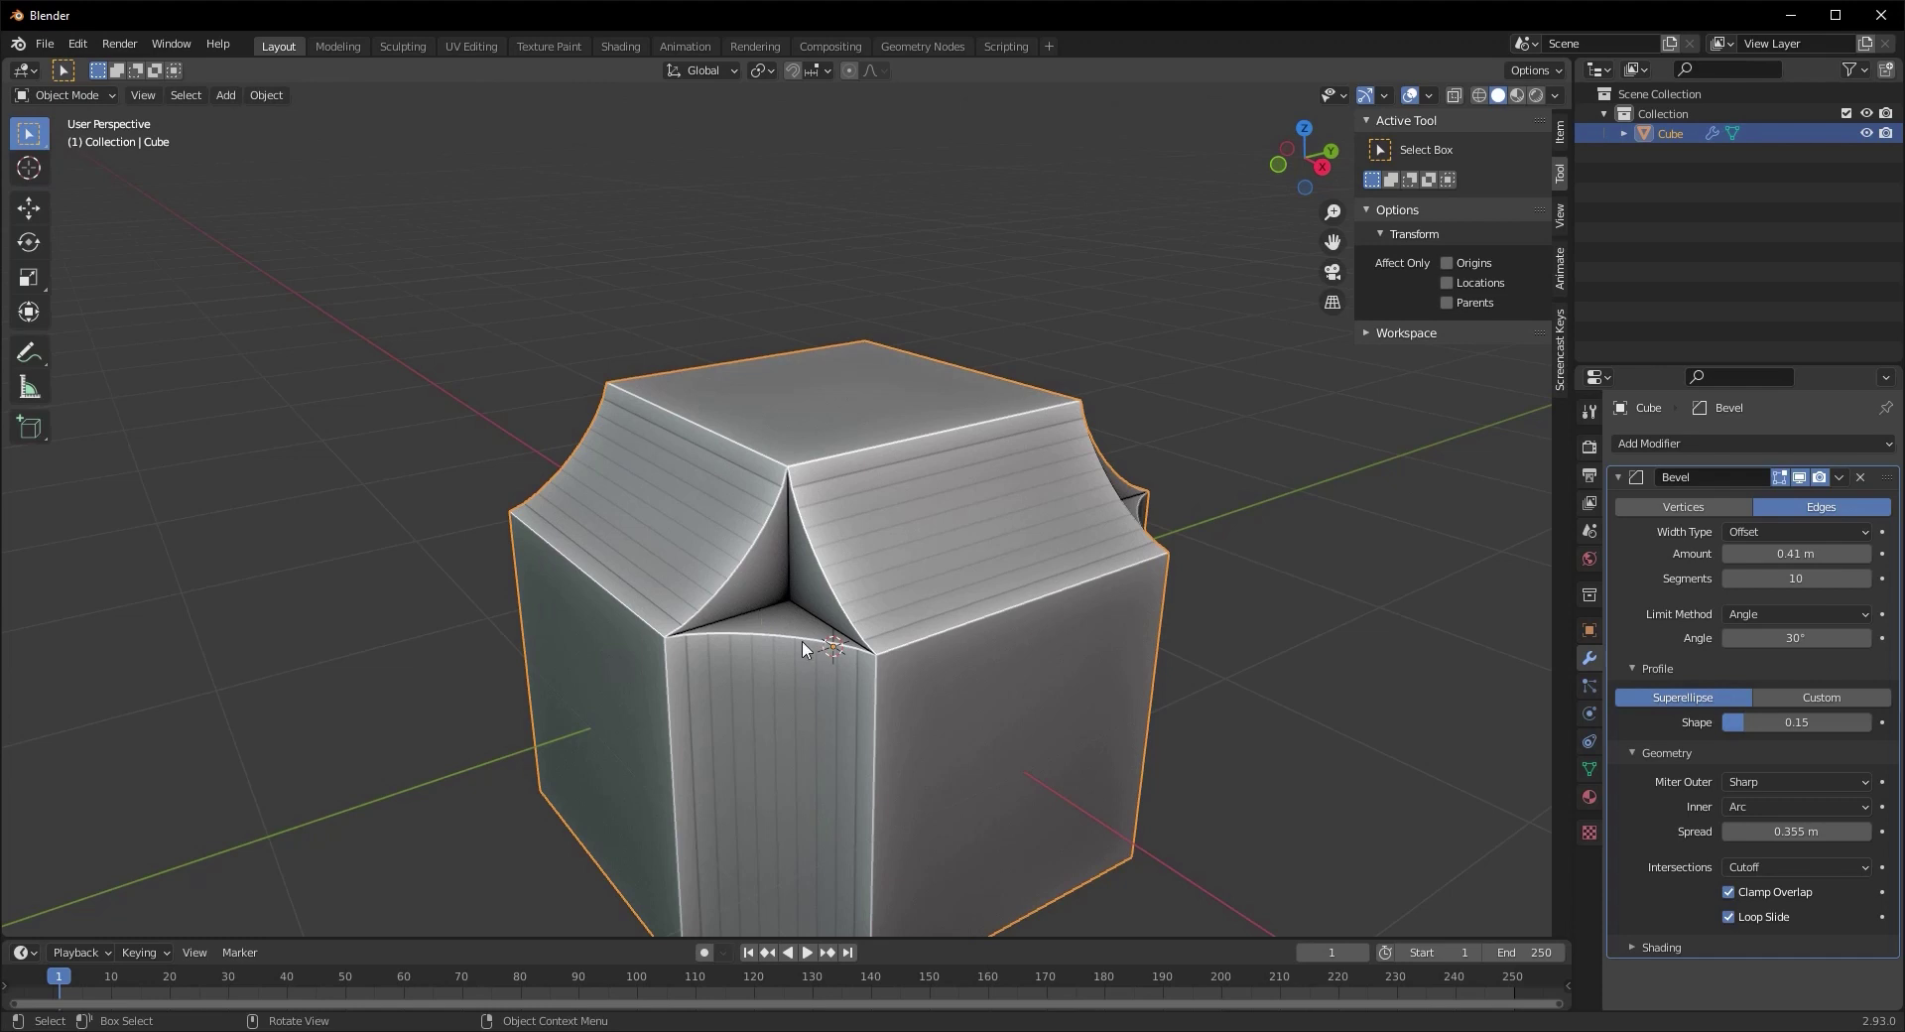
scroll(799, 635, up, 4)
middle_drag(799, 632, 815, 576)
middle_drag(786, 375, 769, 707)
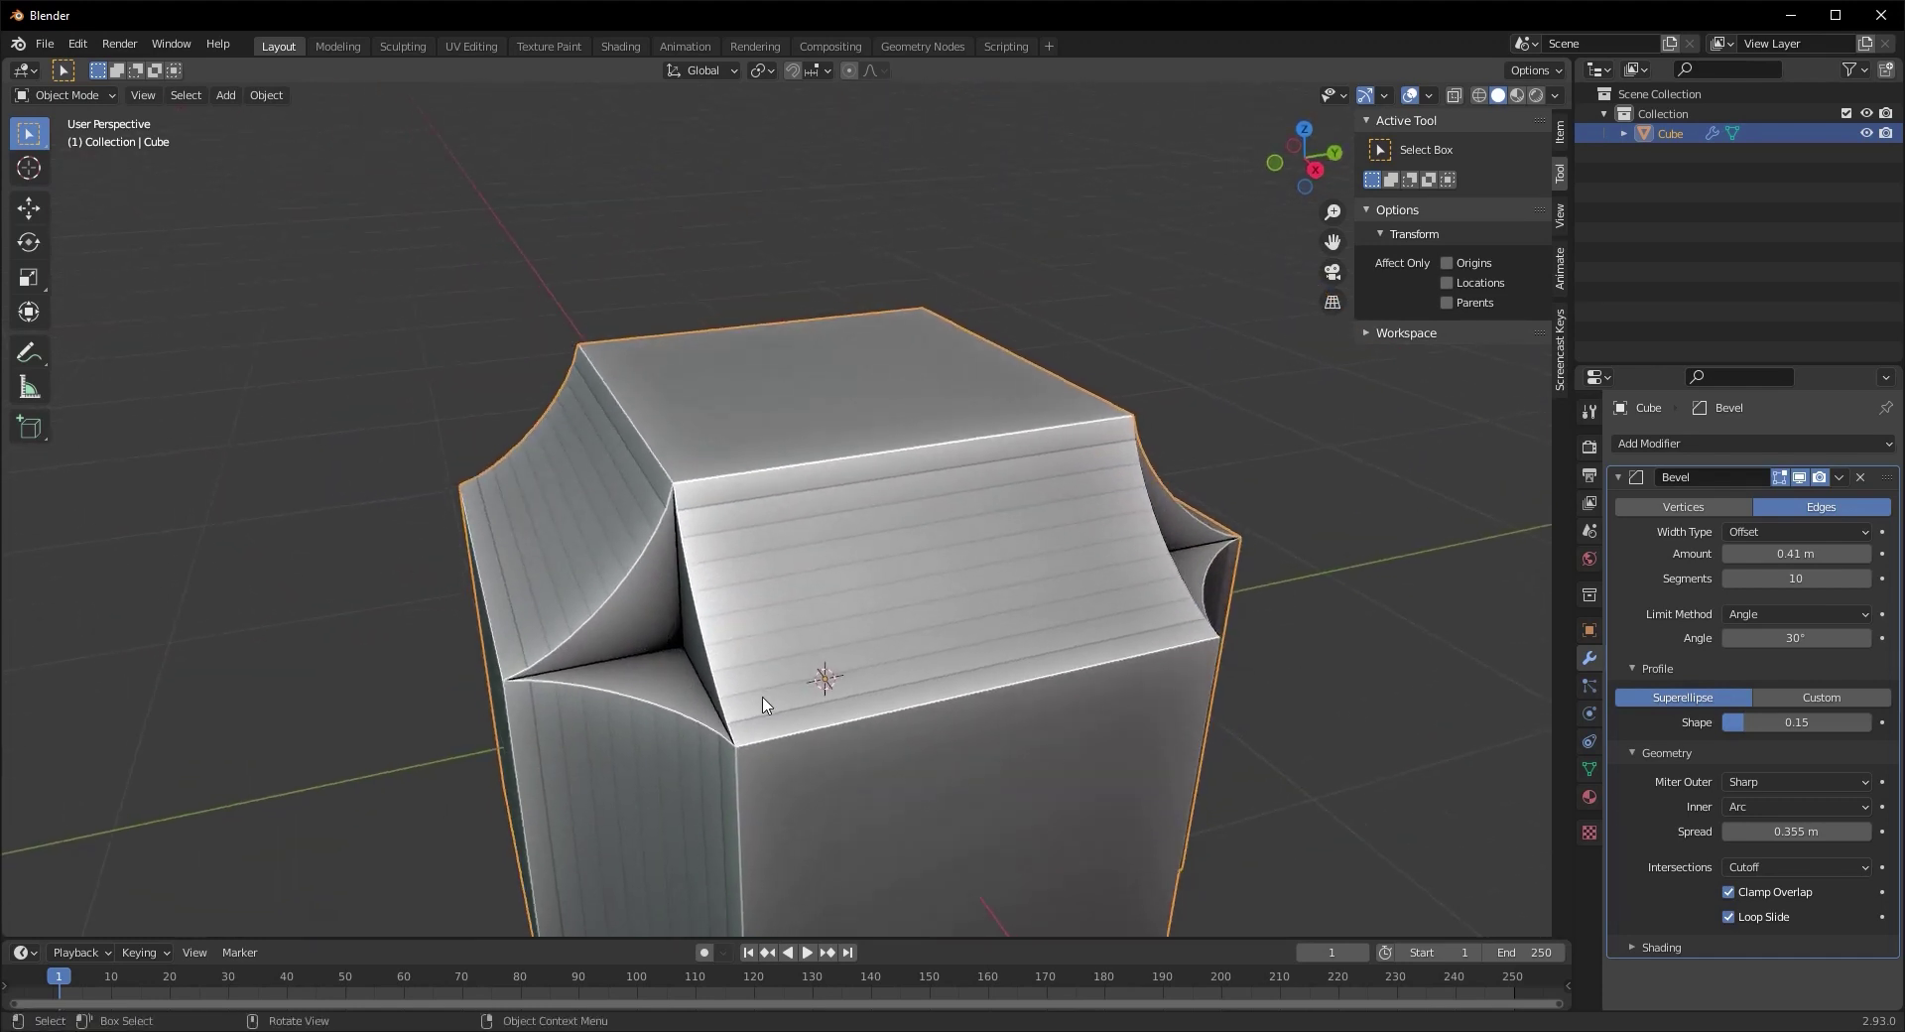
click(1774, 865)
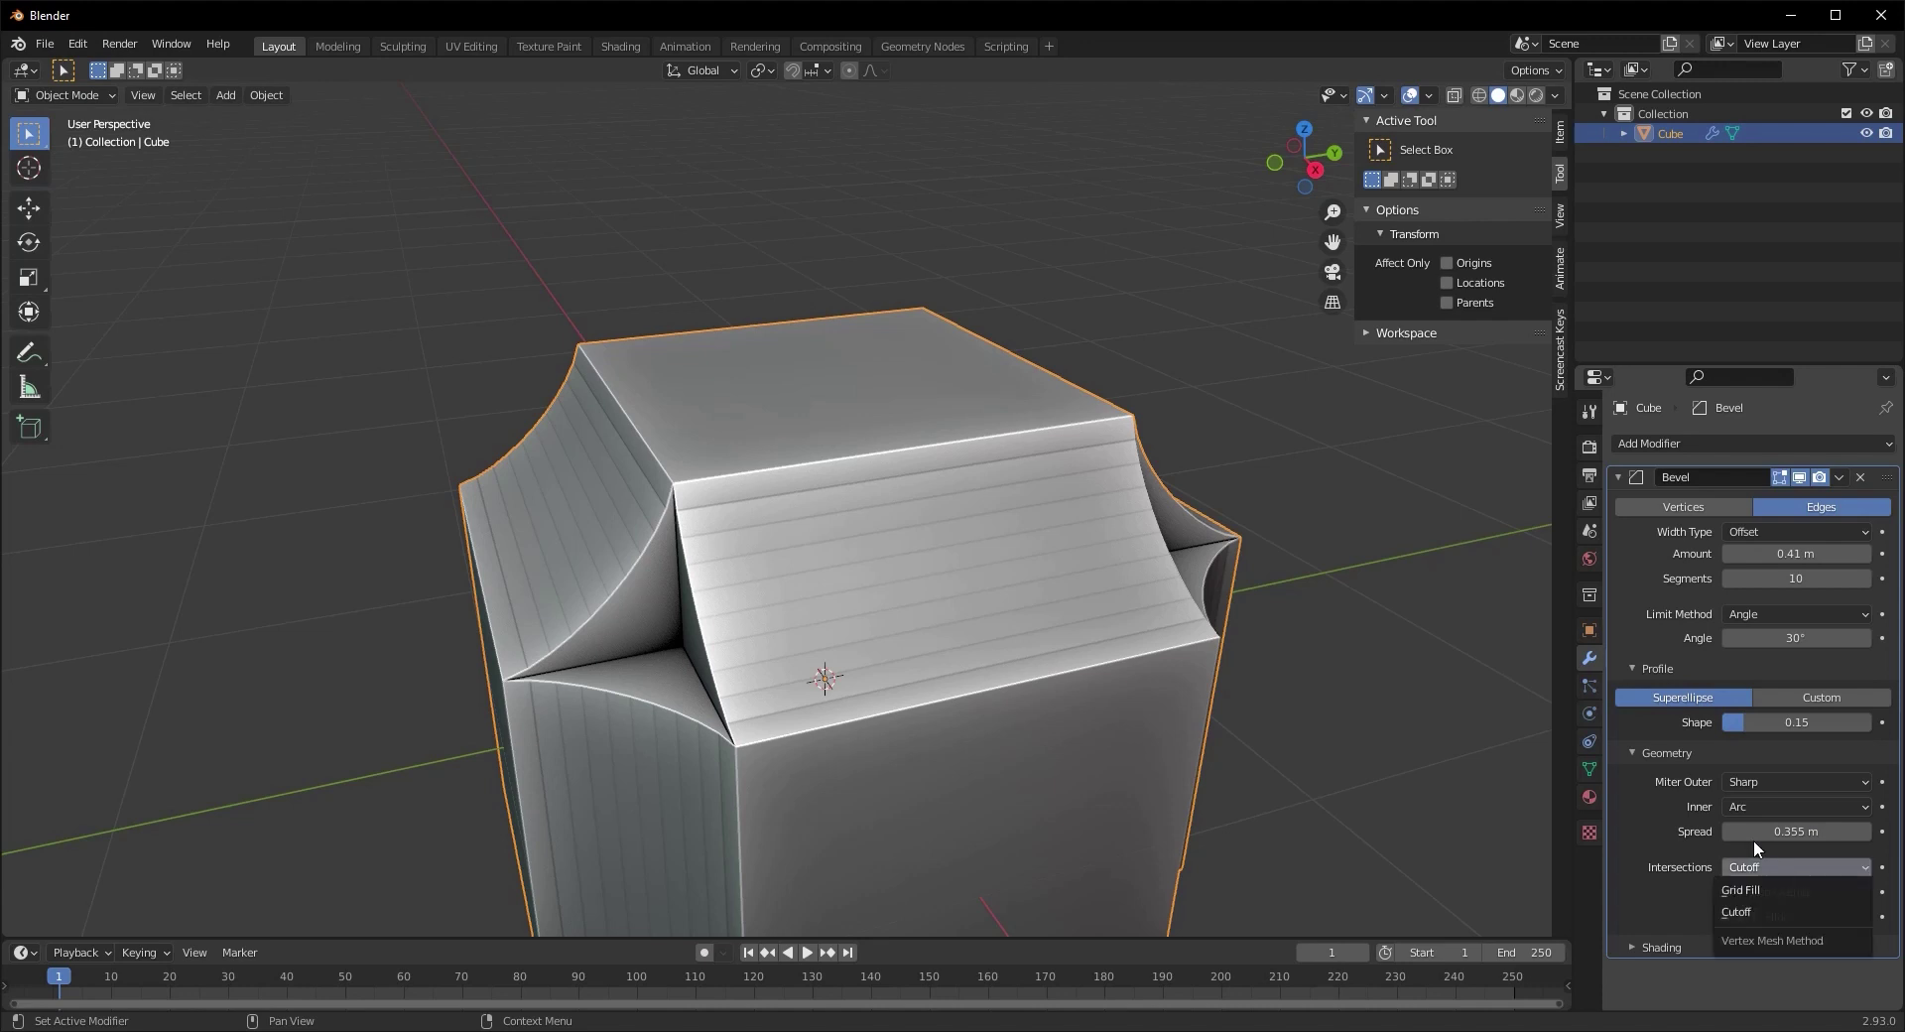
click(1748, 889)
middle_drag(665, 746, 706, 703)
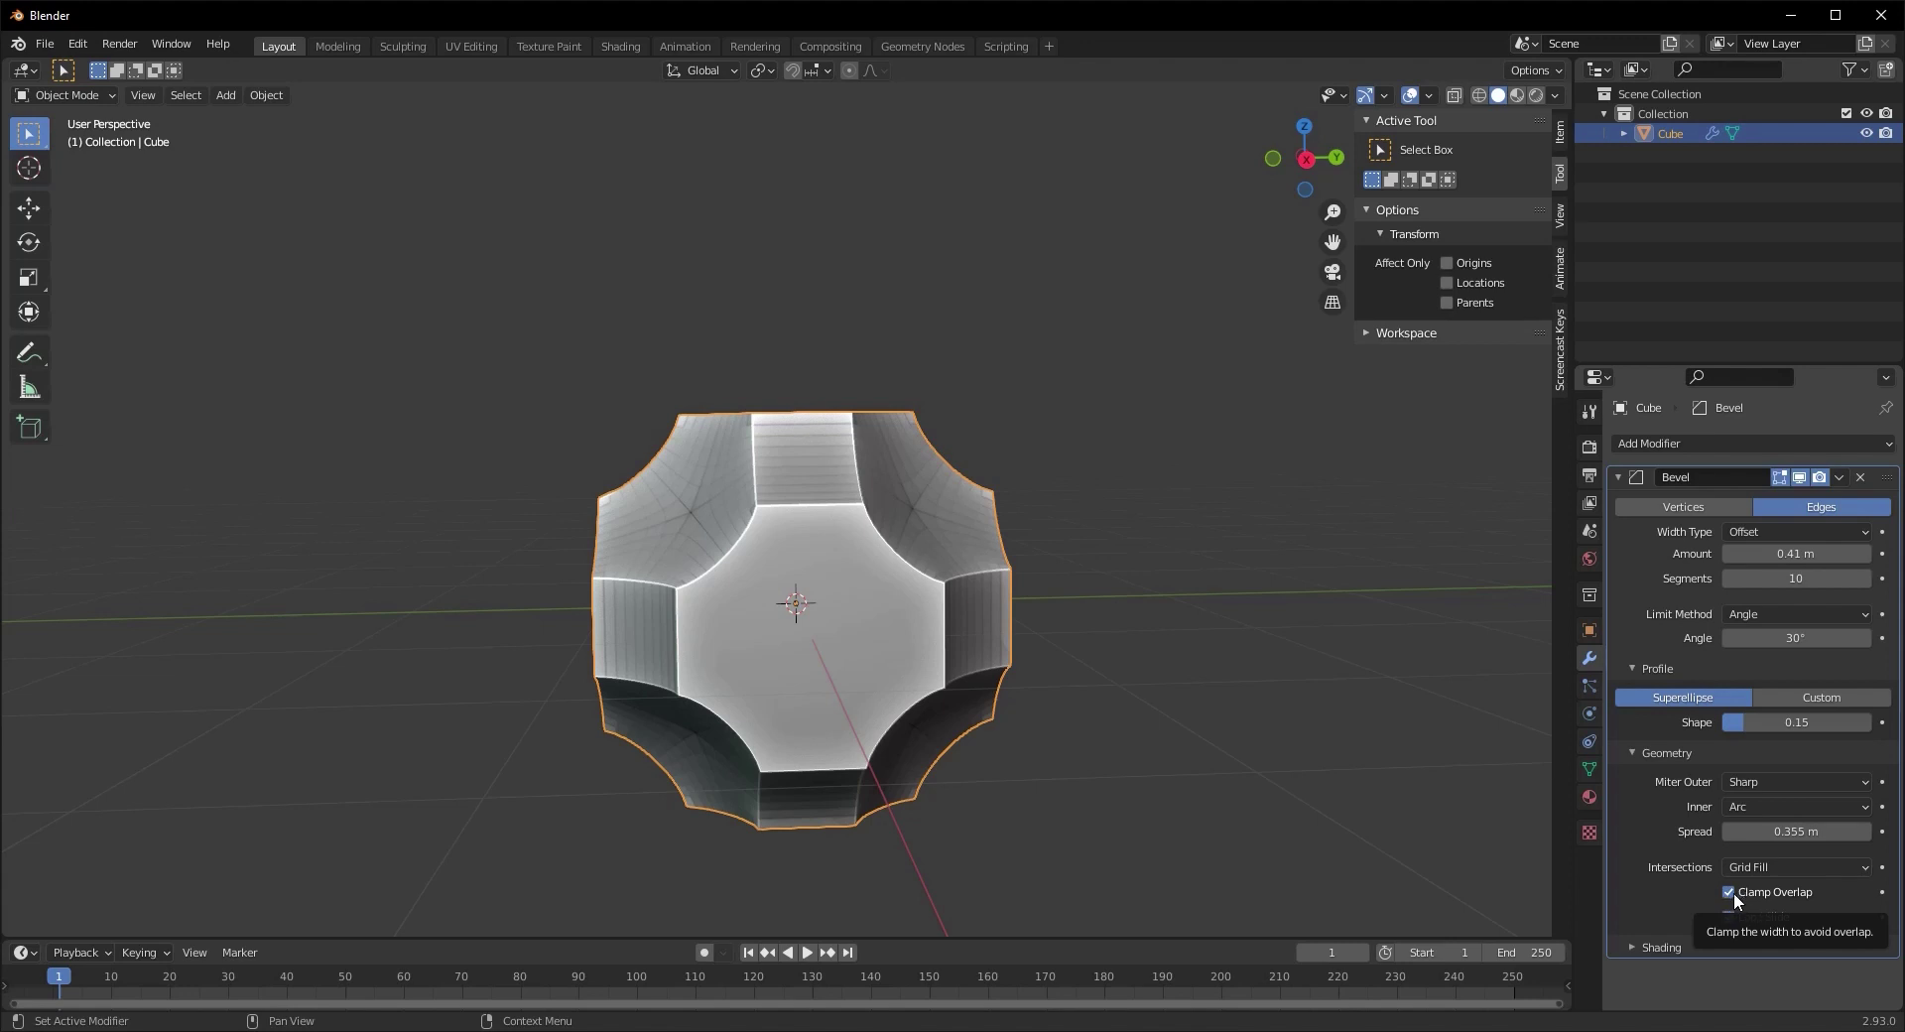
Set the inner miter to Sharp, raise the bevel amount to 1.2 m, and inspect the clamped shape
click(1783, 809)
click(1757, 830)
drag(1786, 554, 1855, 553)
scroll(1348, 592, up, 5)
middle_drag(1347, 592, 817, 600)
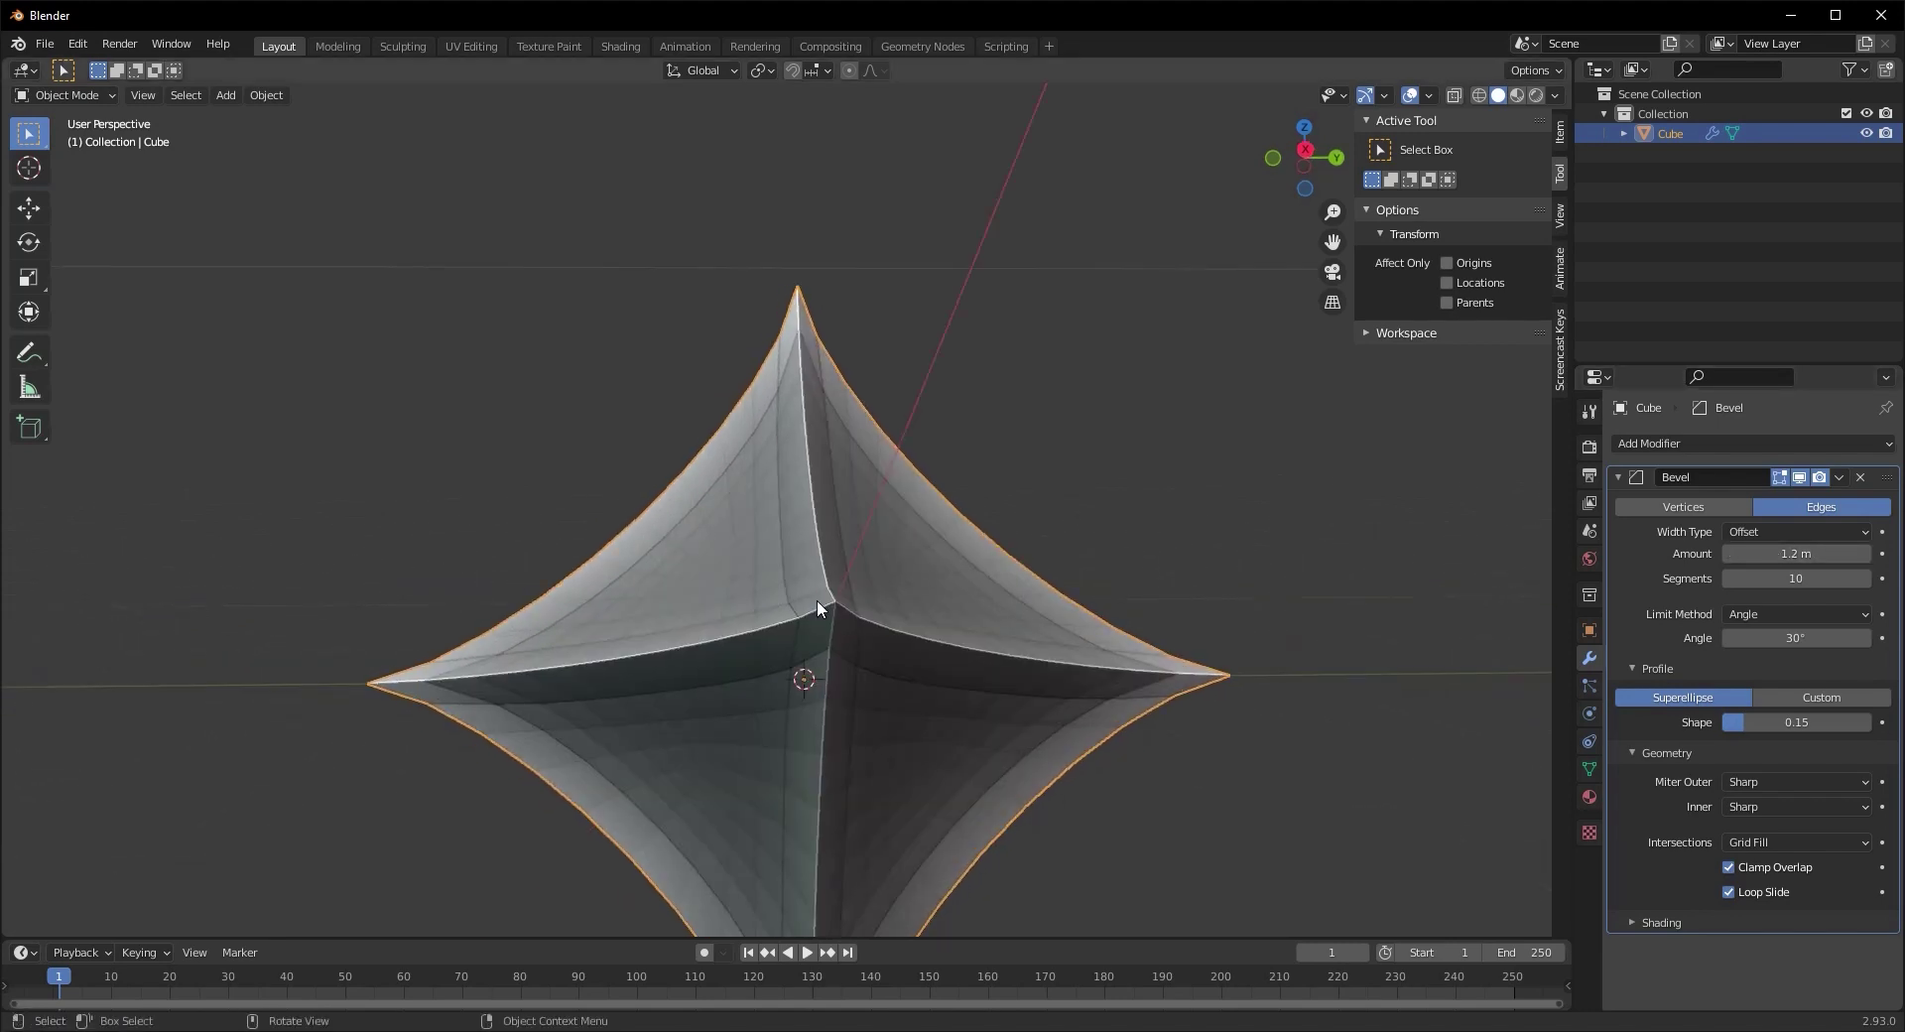
middle_drag(820, 625, 898, 640)
Test Clamp Overlap by lowering the bevel amount to 0.62 m and raising it to 20 m
drag(1796, 554, 1745, 573)
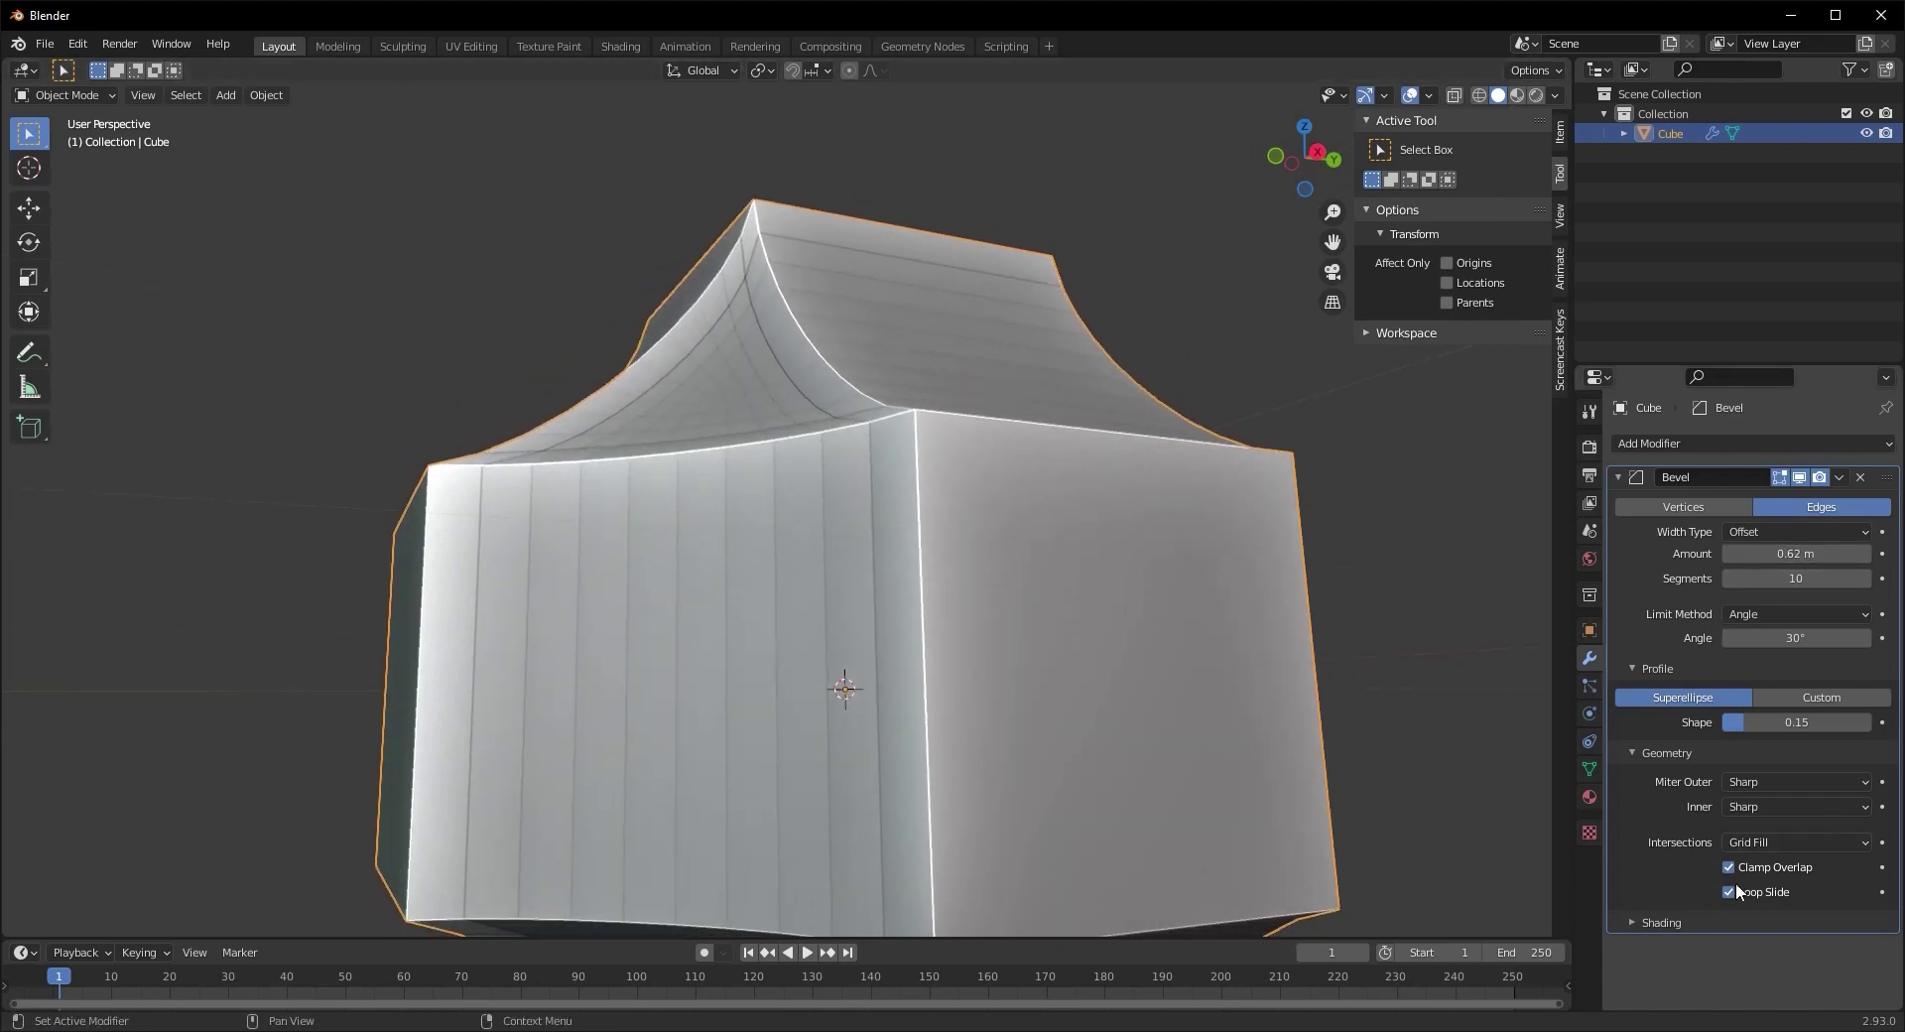
middle_drag(1042, 643, 992, 657)
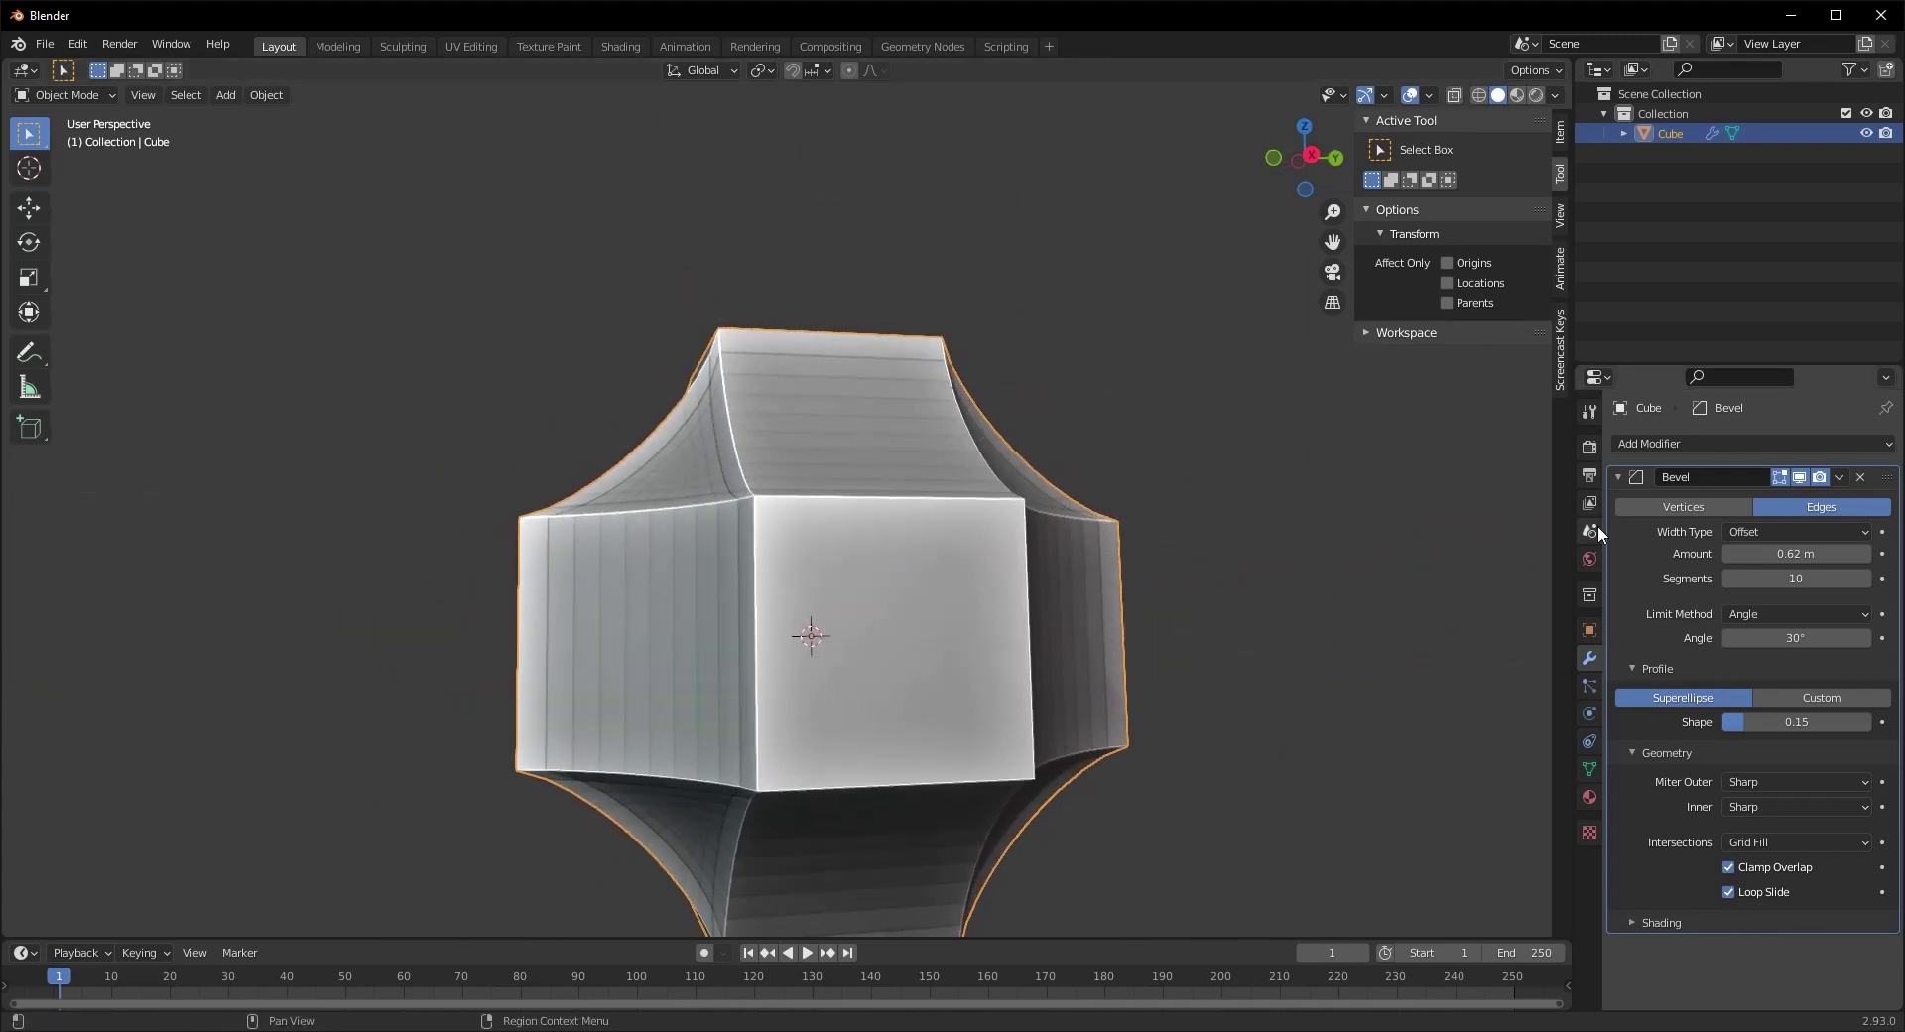
drag(1780, 552, 86, 562)
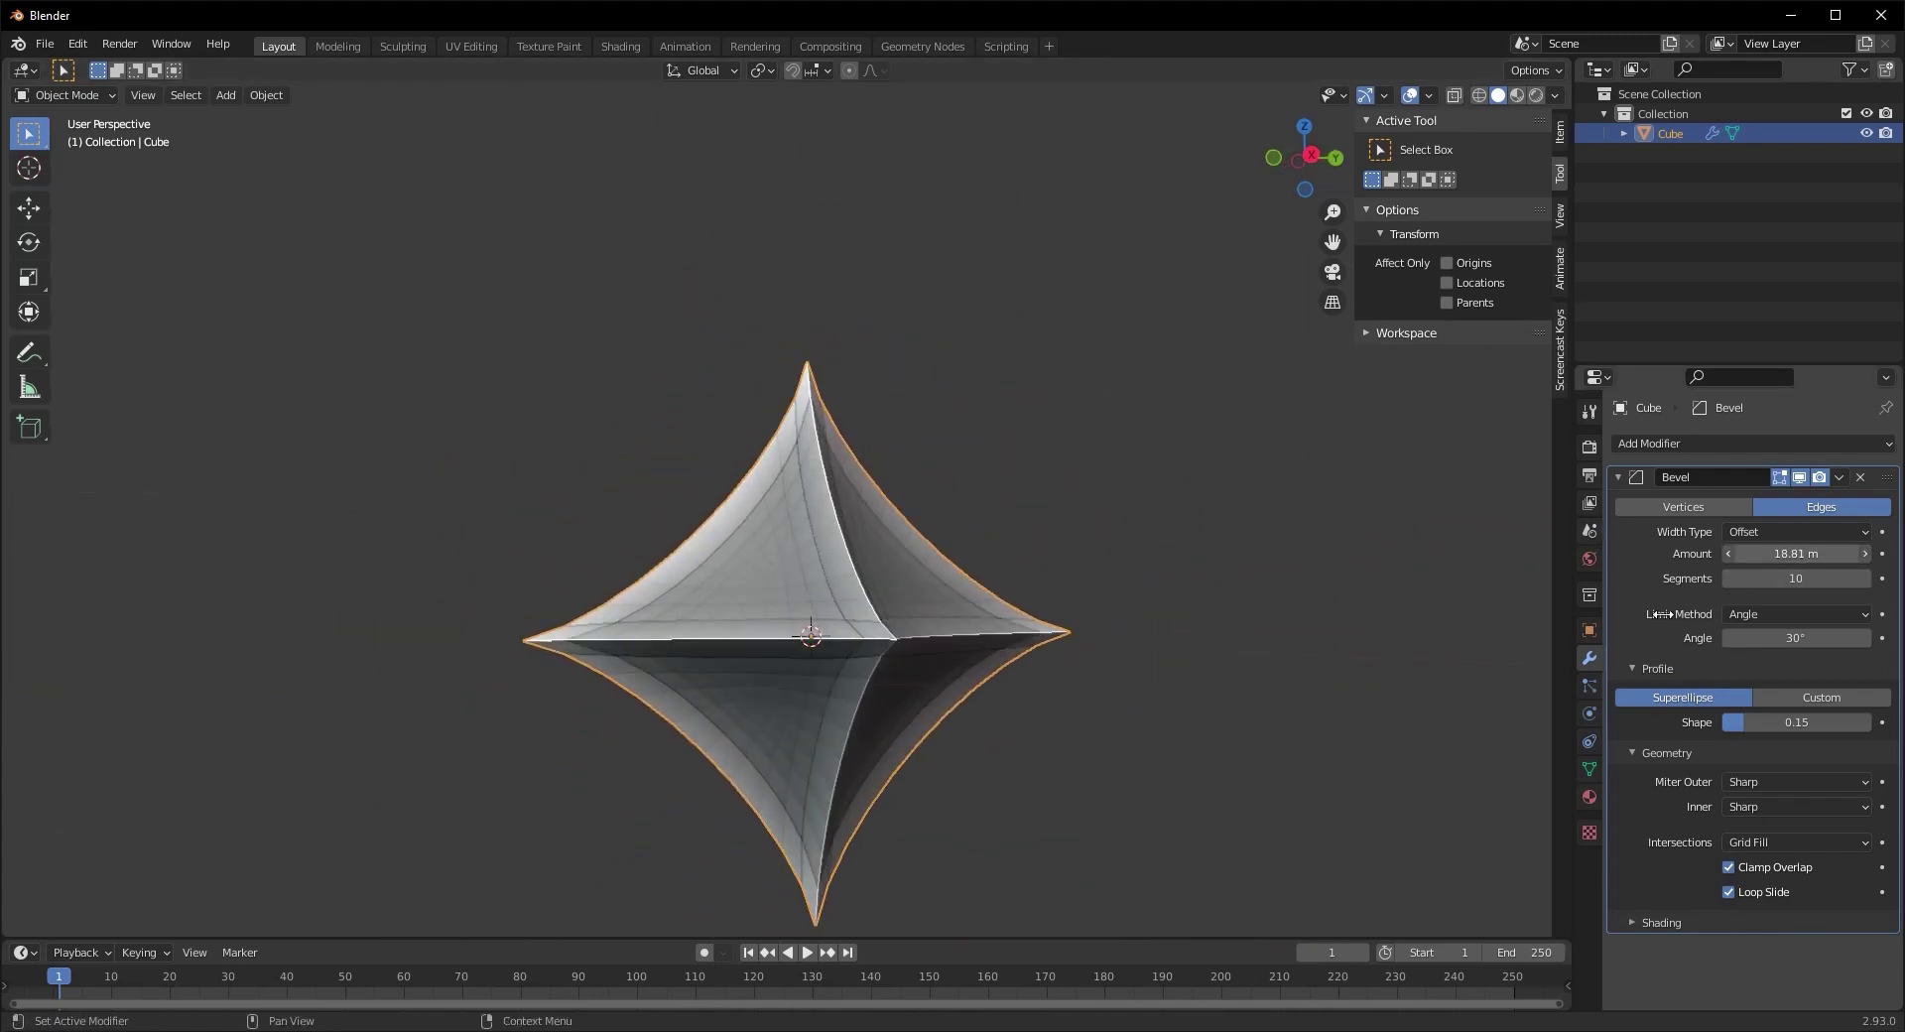
drag(337, 640, 1767, 712)
click(1763, 554)
text(20)
key(Return)
Examine the clamped, pointed mesh from several sides and close up
middle_drag(520, 730, 167, 810)
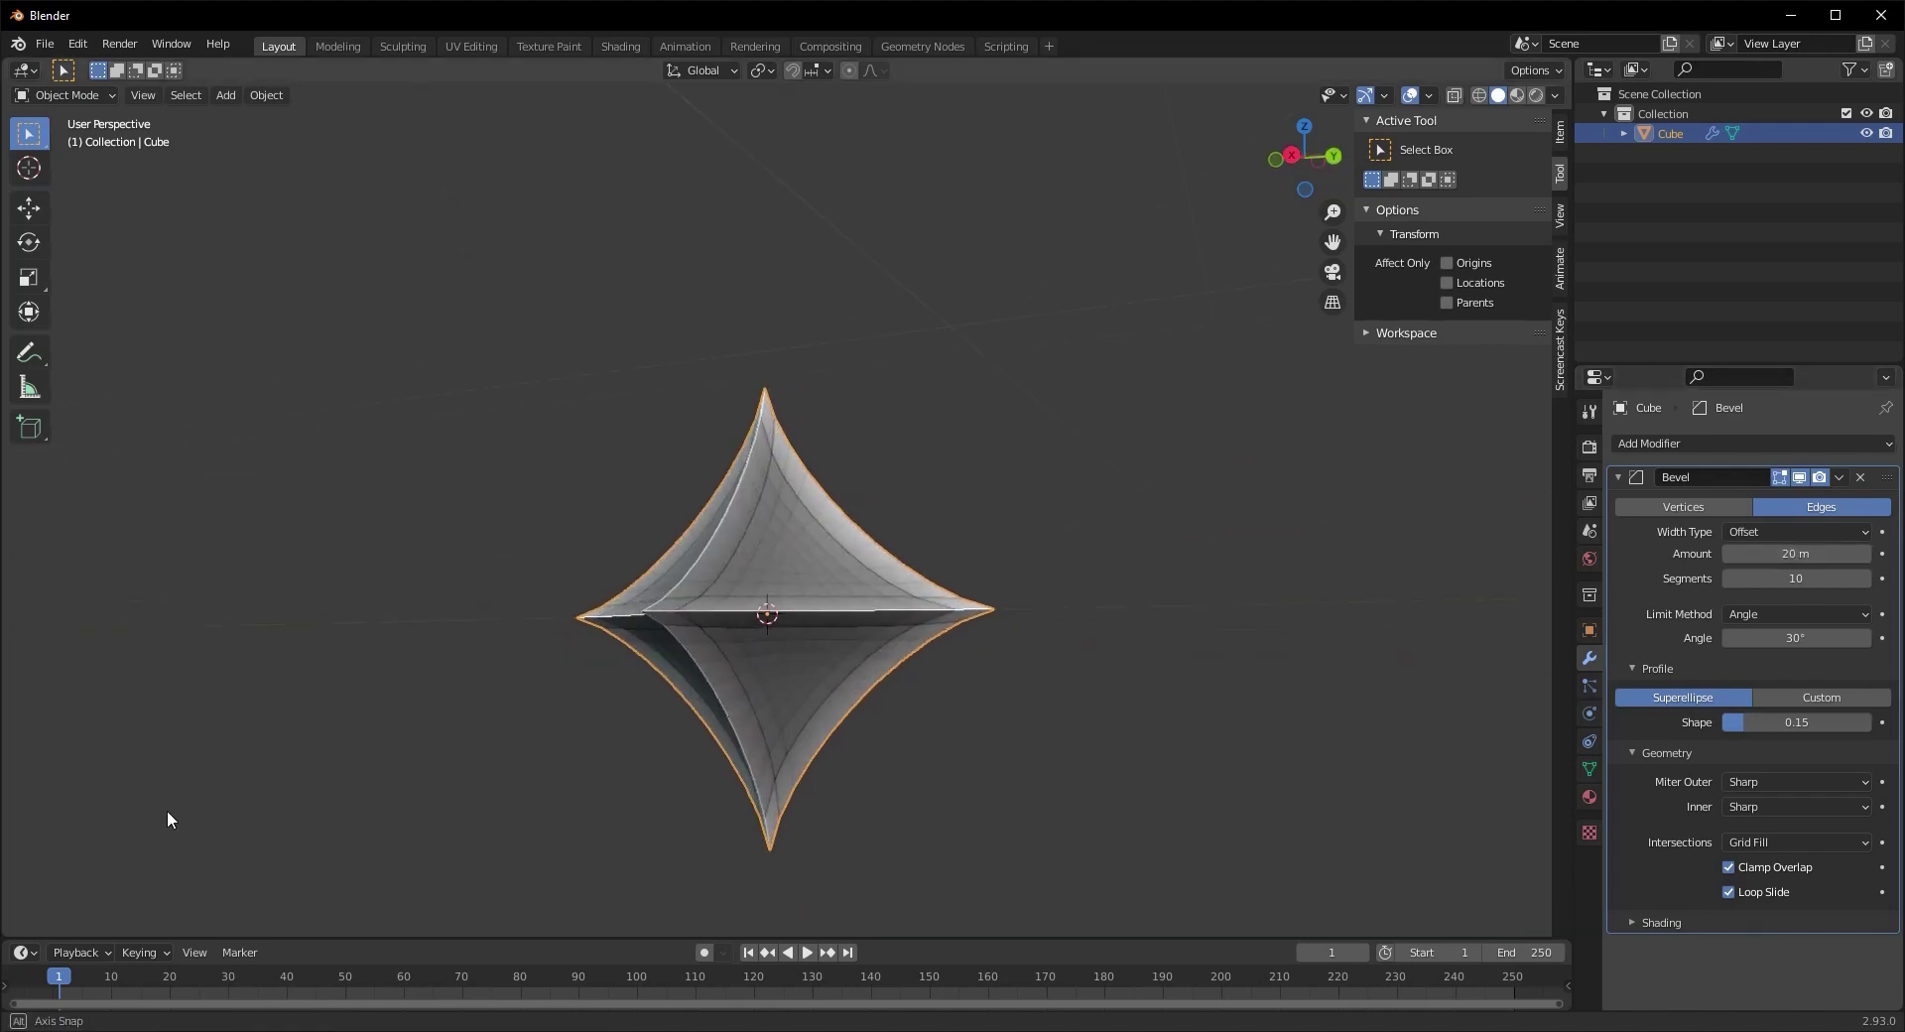
scroll(594, 776, up, 5)
mouse_move(593, 775)
middle_down()
mouse_move(651, 736)
mouse_move(730, 790)
mouse_move(569, 806)
mouse_move(568, 781)
middle_up()
scroll(694, 749, down, 5)
scroll(568, 781, up, 3)
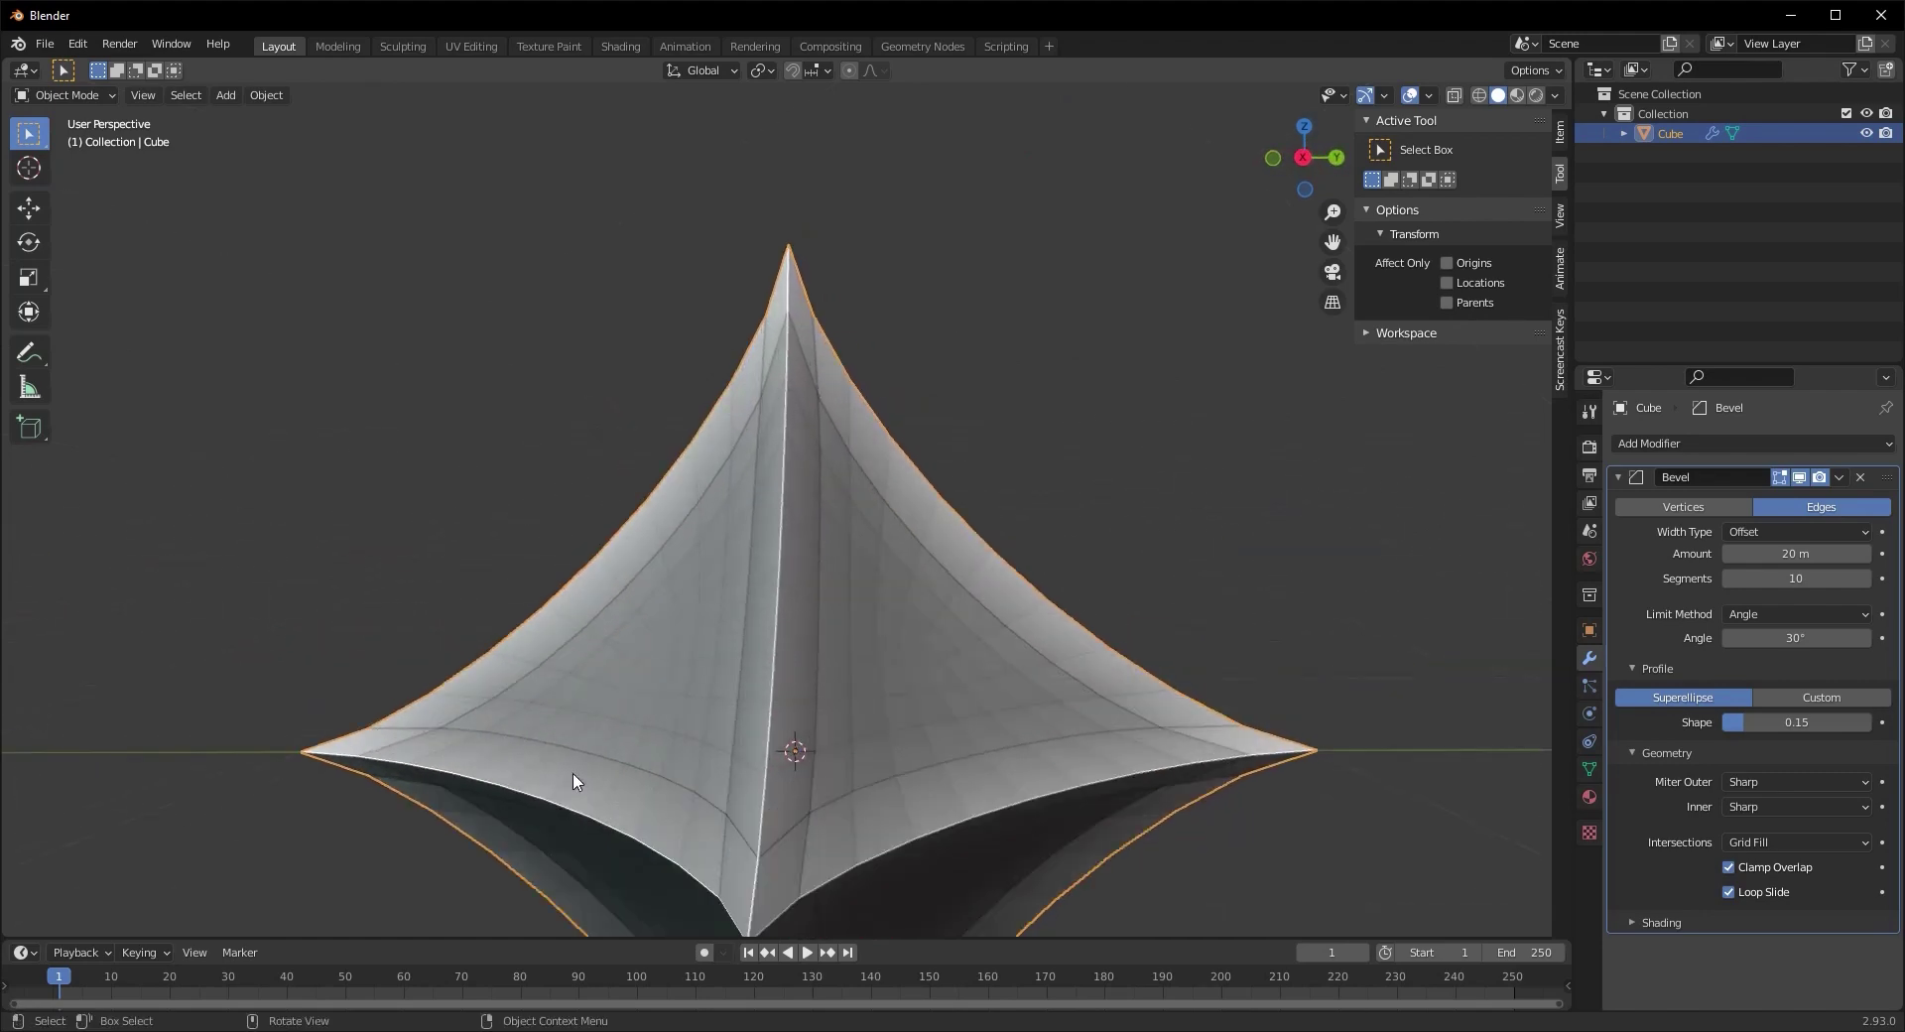
middle_drag(550, 813, 608, 802)
scroll(640, 813, down, 3)
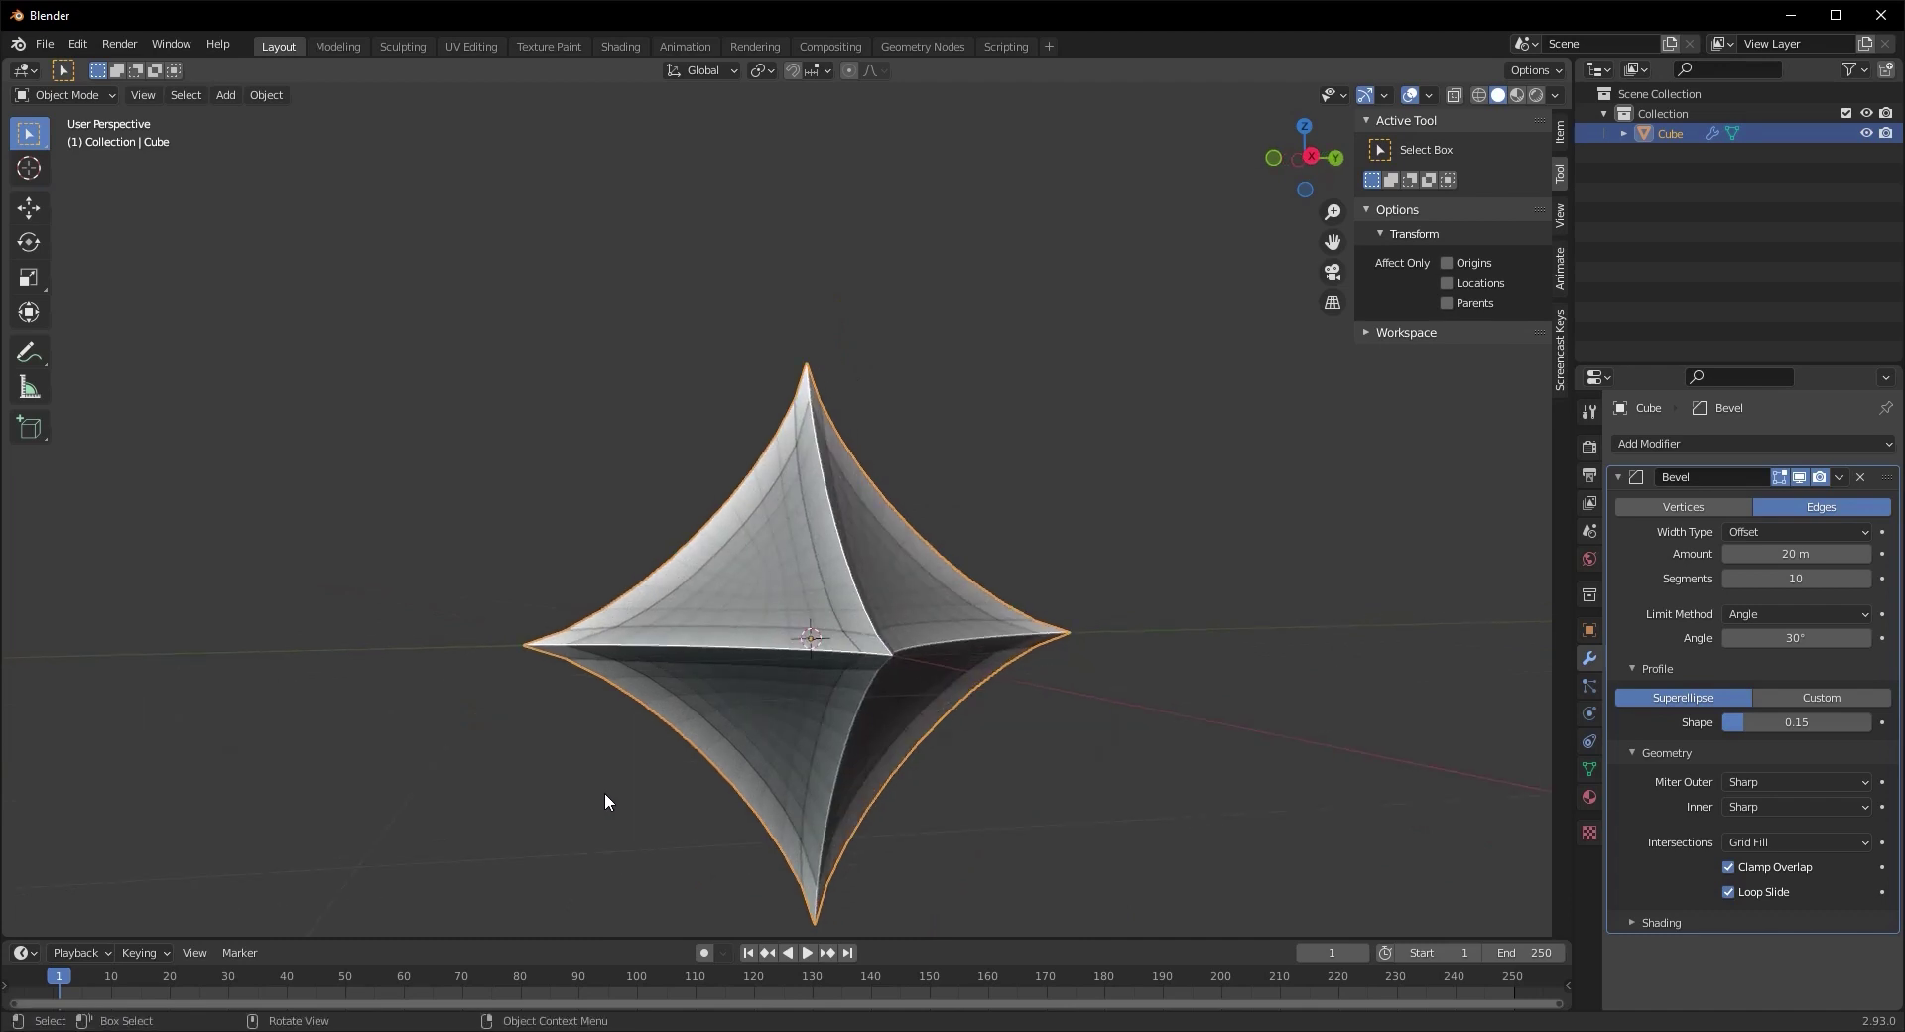
scroll(604, 792, up, 2)
middle_drag(583, 781, 556, 754)
scroll(657, 735, up, 1)
scroll(657, 735, down, 1)
Reduce the bevel amount to 0.67 m and turn off Clamp Overlap
drag(1751, 553, 1713, 565)
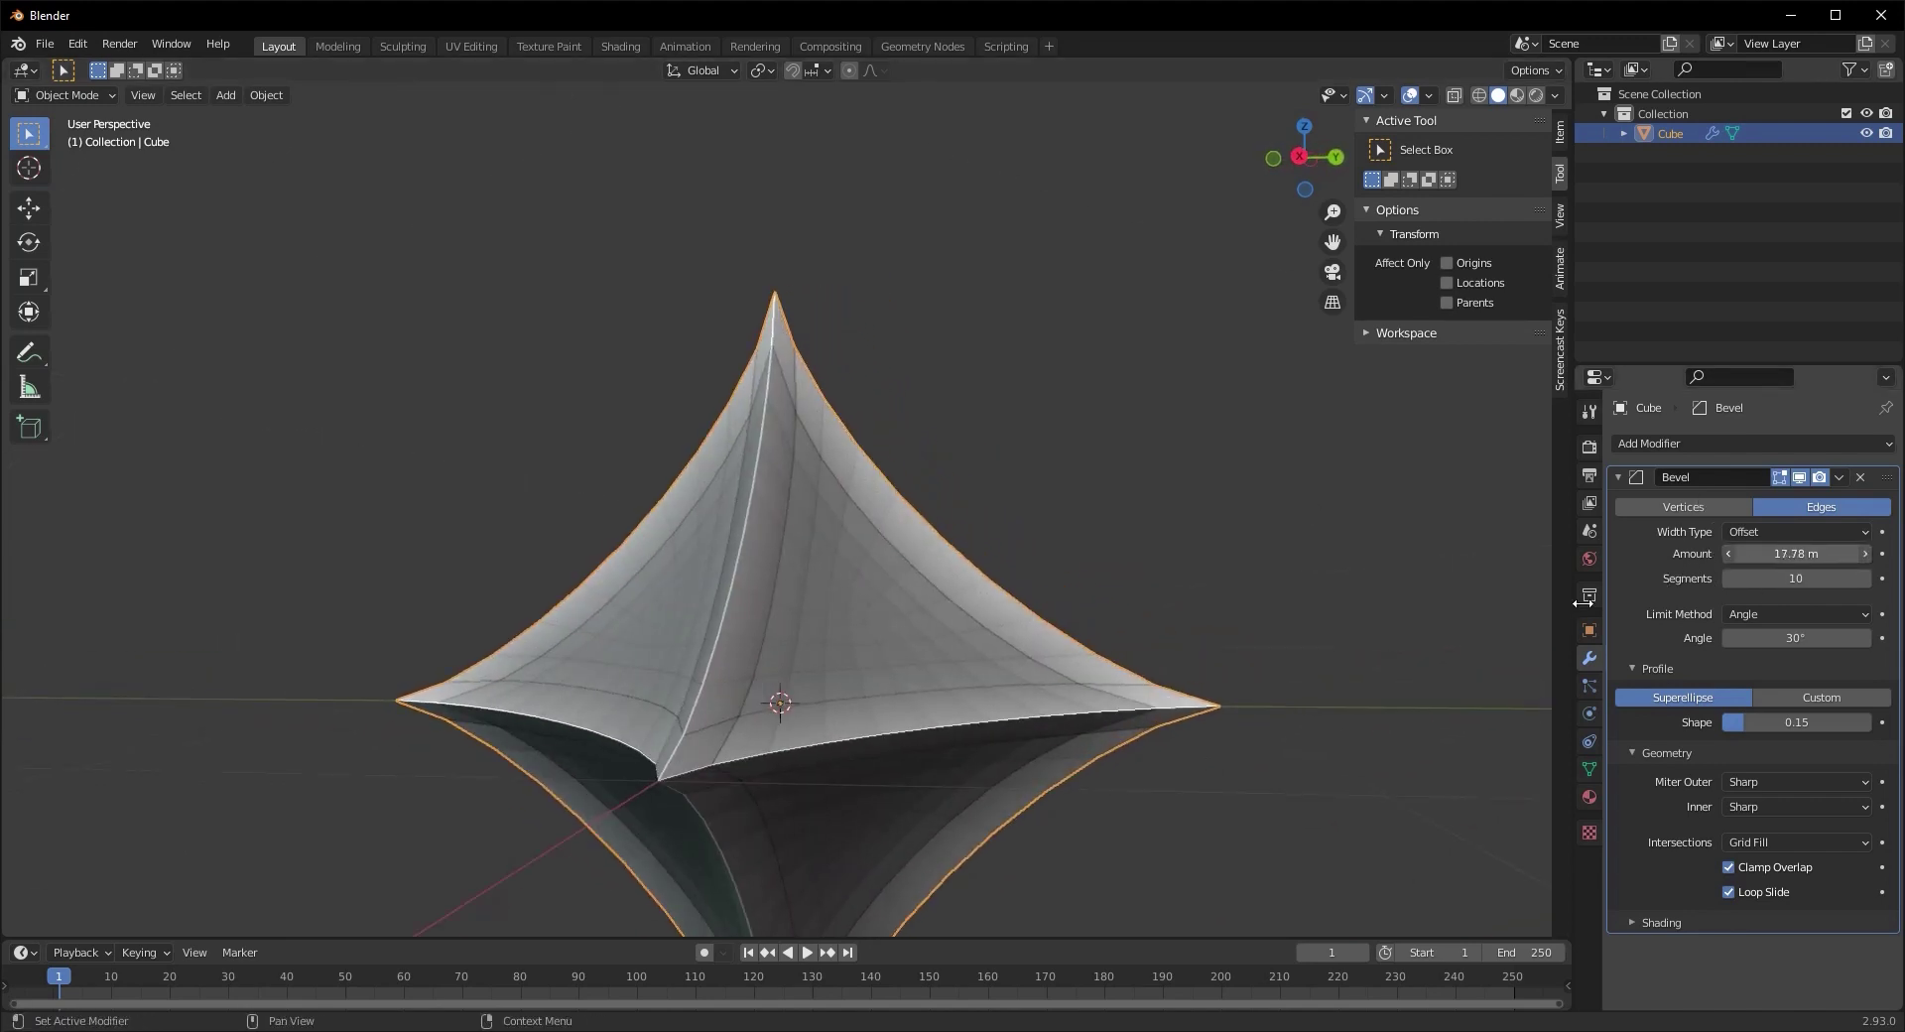
drag(1324, 642, 1054, 669)
drag(1853, 823, 1262, 491)
click(1729, 867)
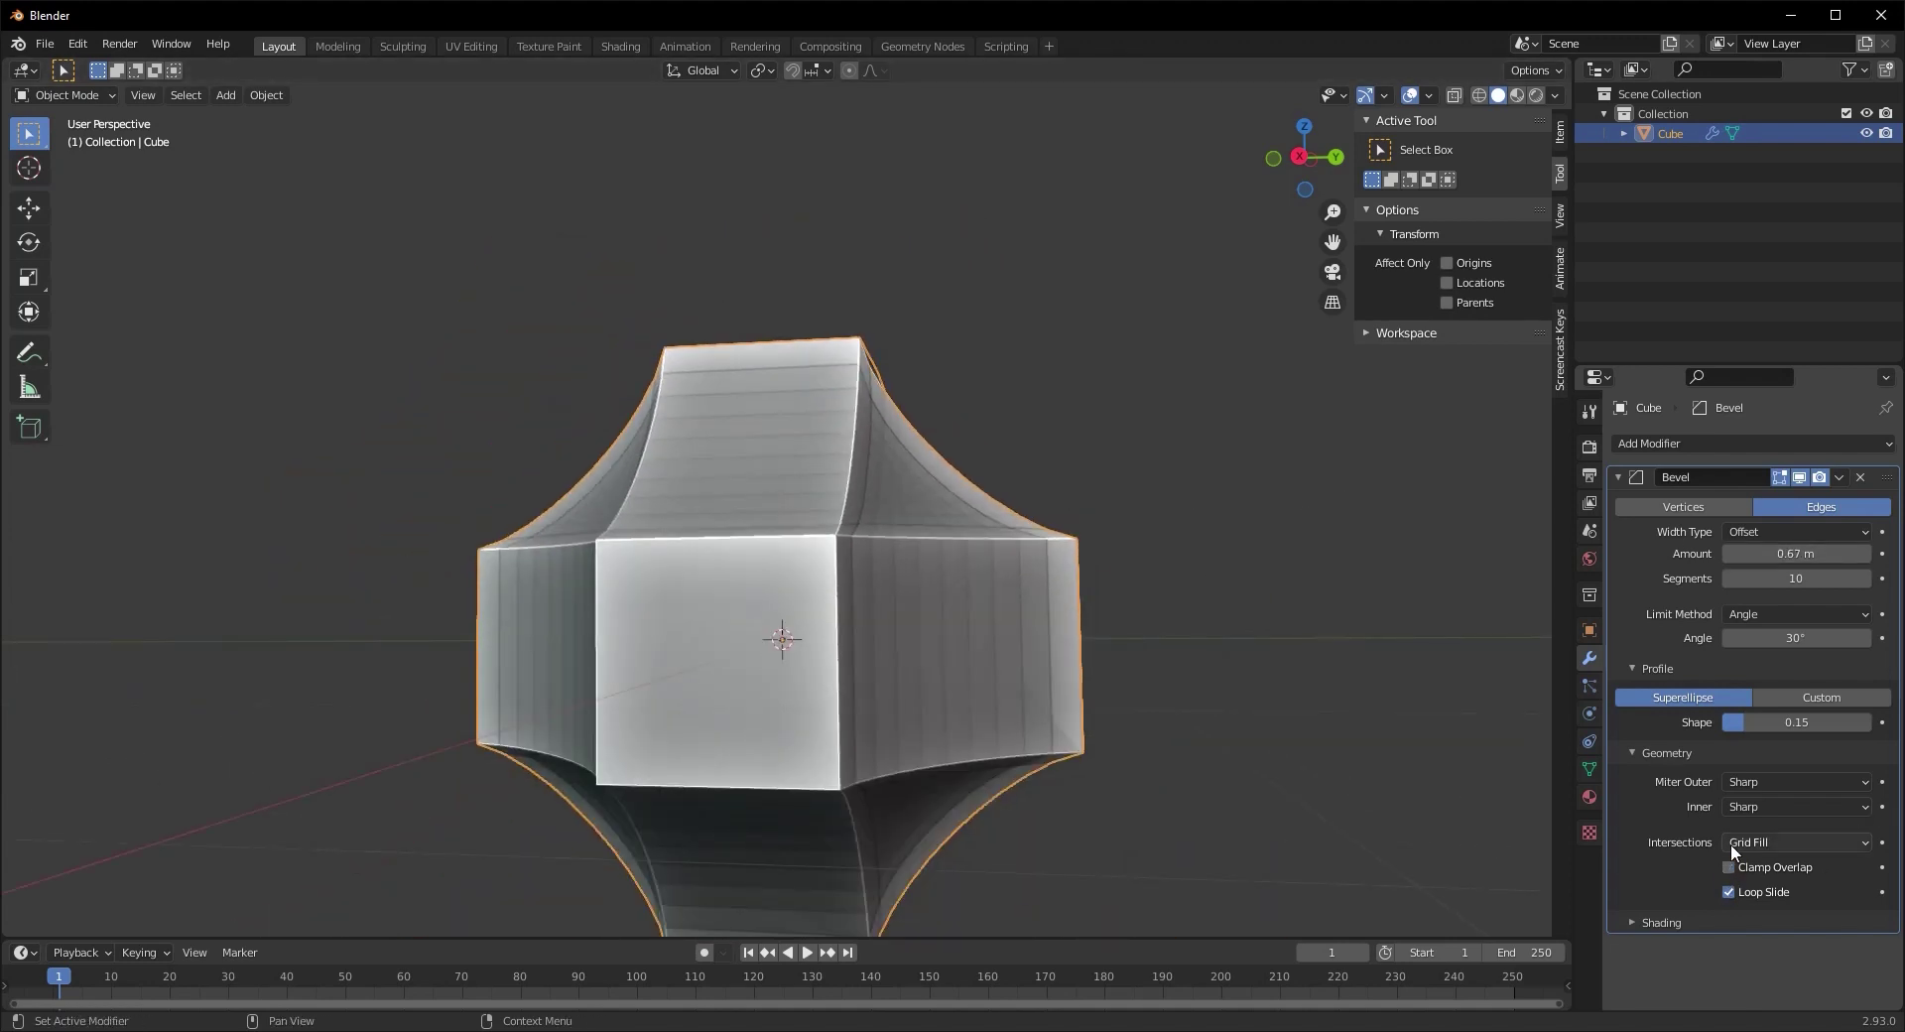
Raise the unclamped bevel amount to 2.09 m and on to 3.67 m, and inspect the overlapping geometry
drag(1796, 554, 37, 591)
scroll(1299, 598, down, 6)
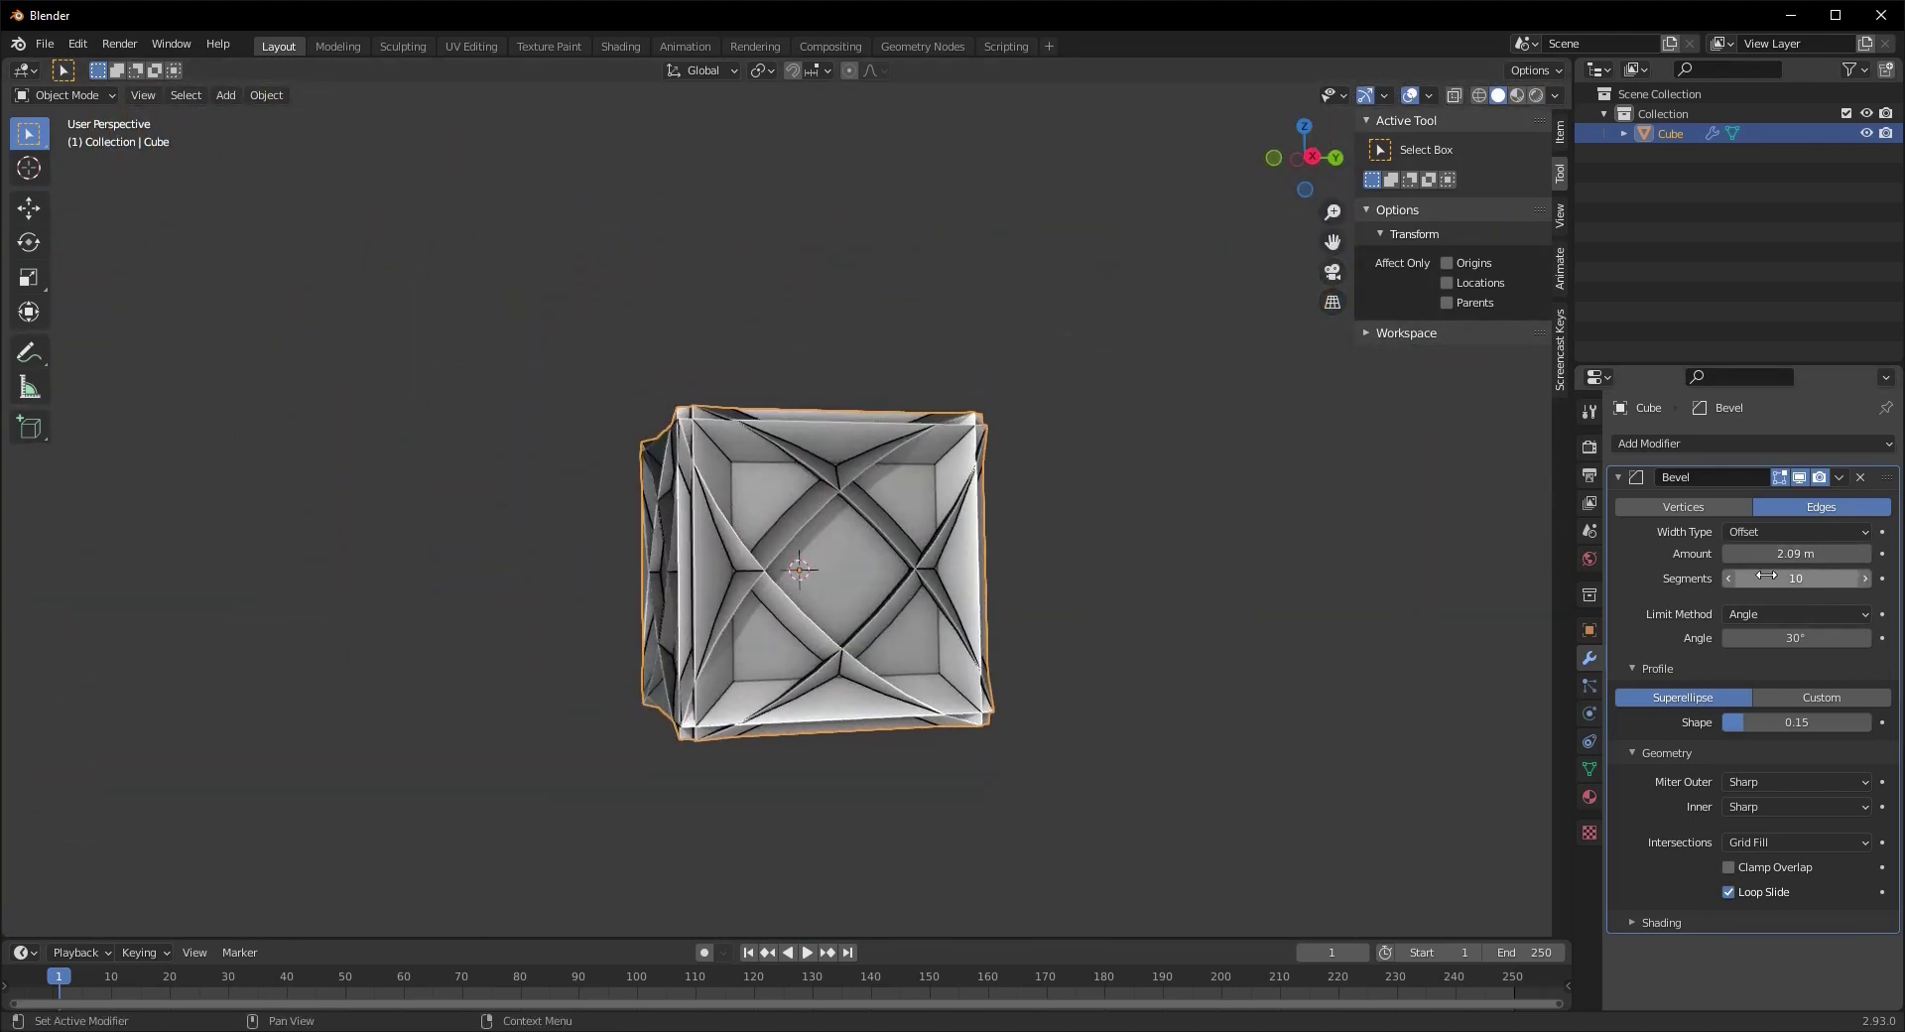
drag(1781, 553, 984, 557)
scroll(1091, 546, down, 5)
middle_drag(1177, 533, 783, 544)
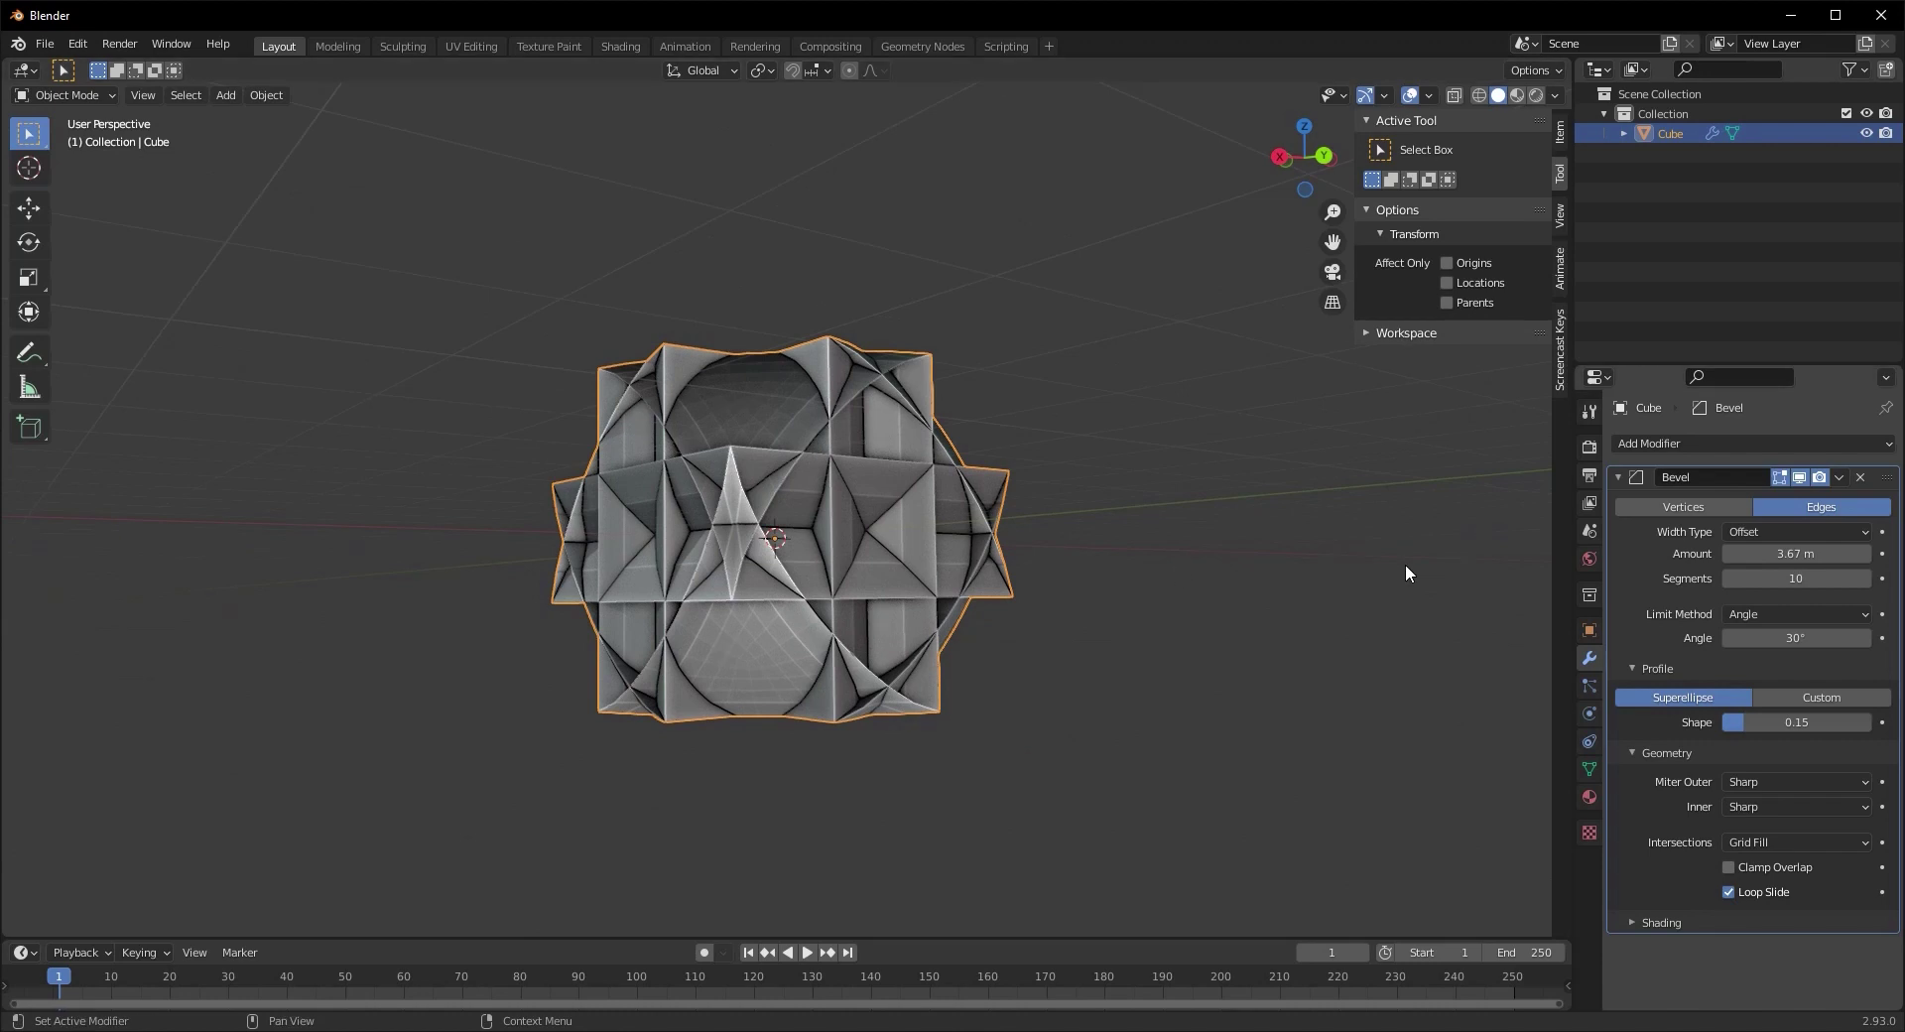
Lower the bevel amount to 0.54 m and turn Clamp Overlap back on
drag(1744, 554, 1490, 674)
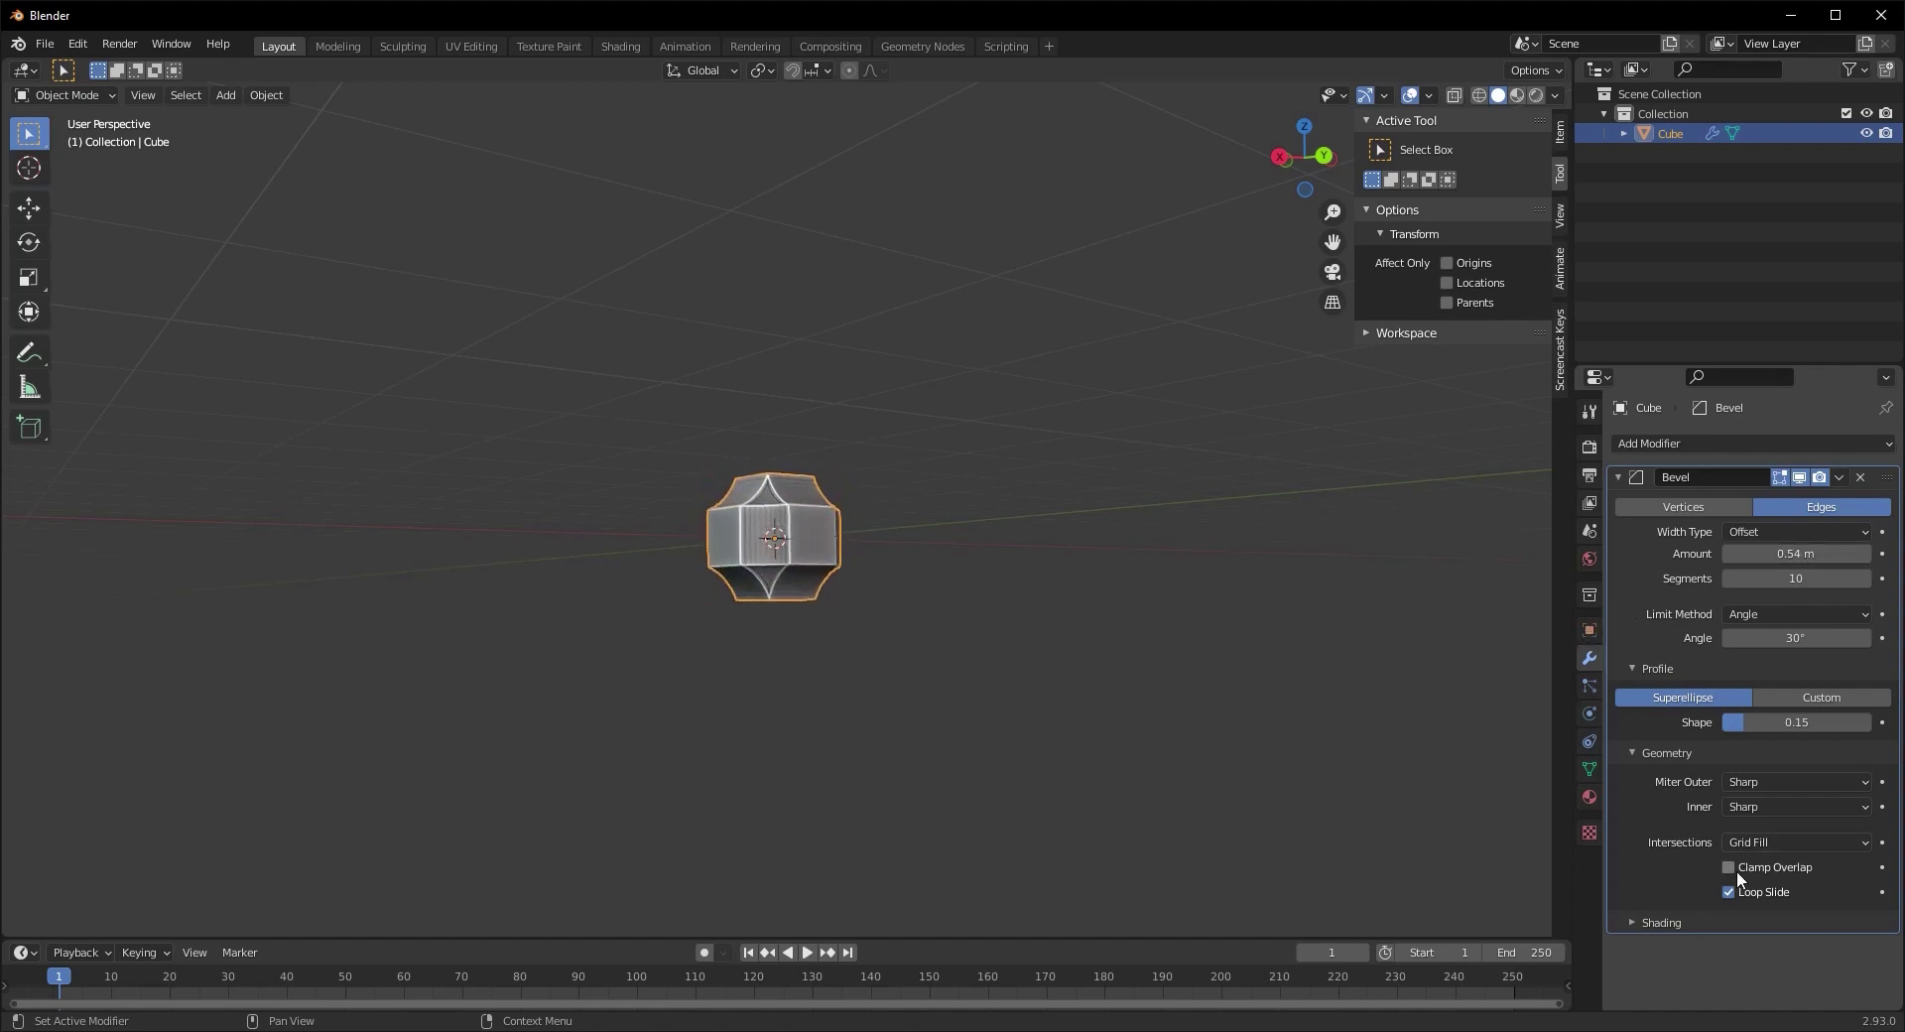
scroll(1508, 873, down, 2)
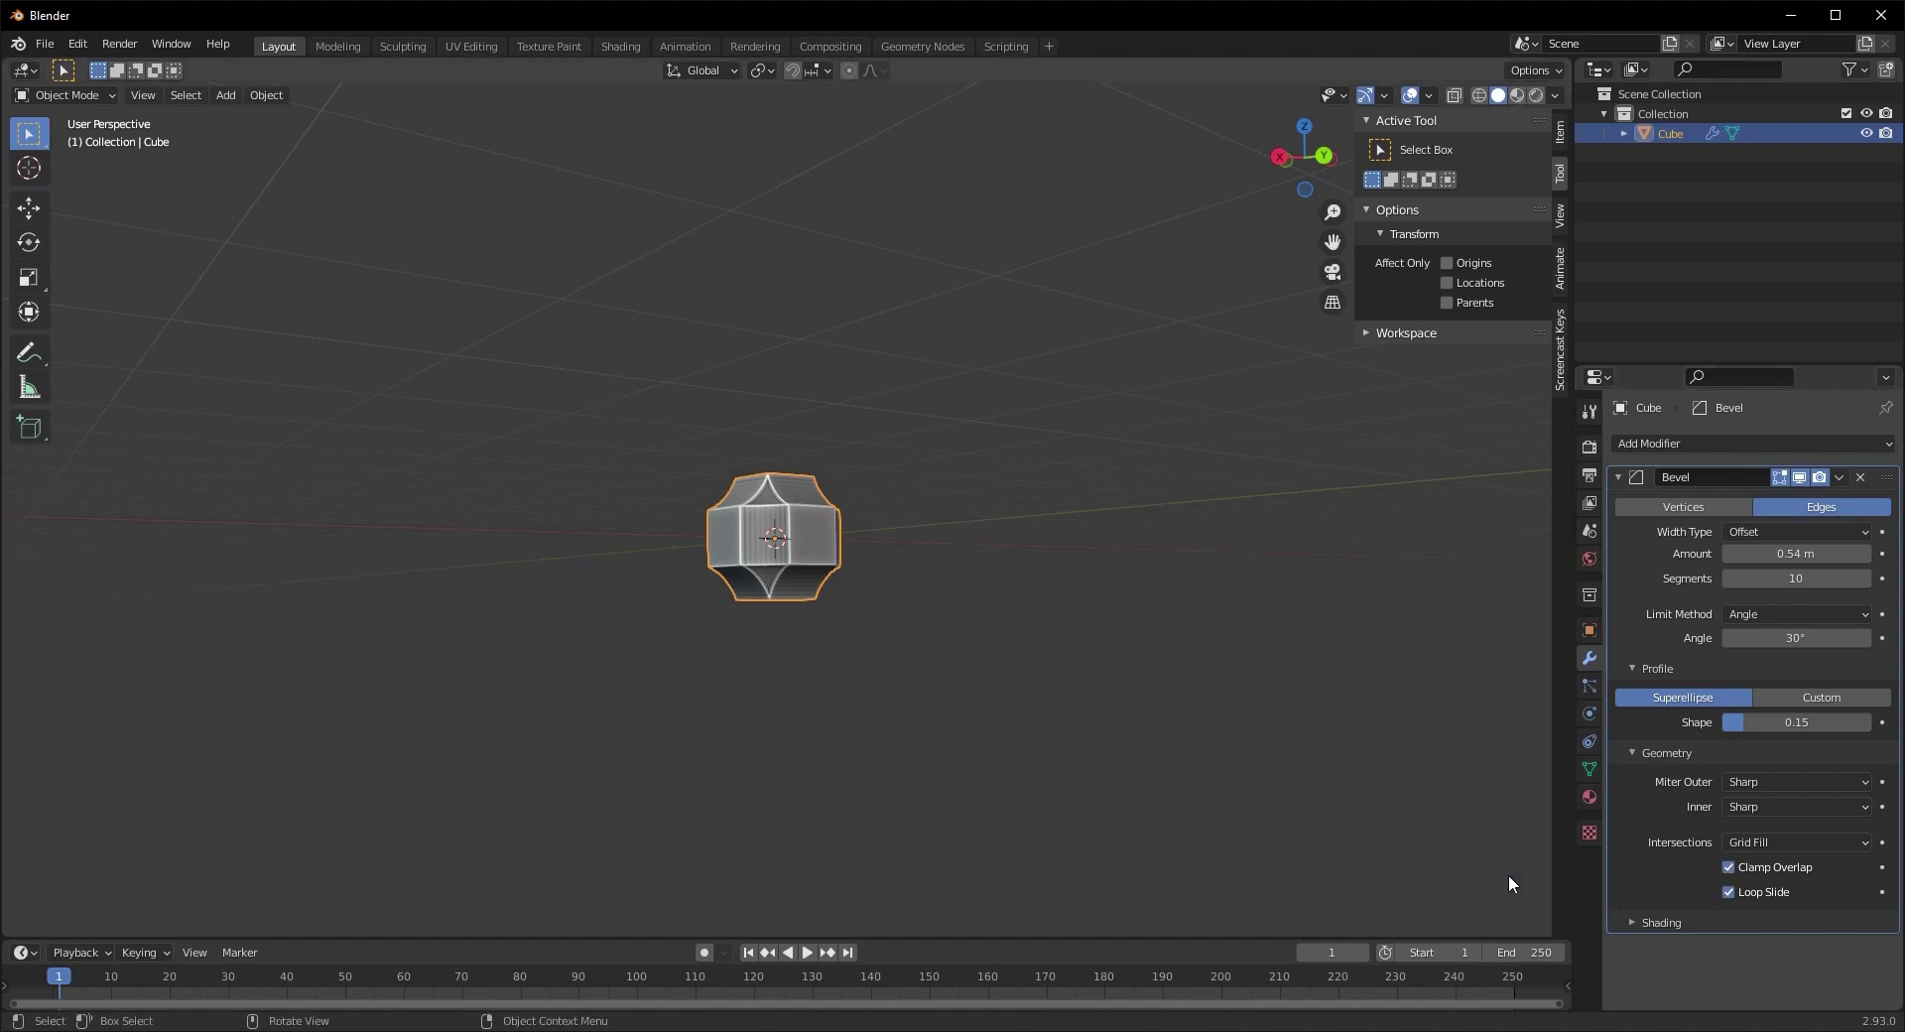
Expand the bevel's shading options, view the cube's beveled edges up close, and enable Harden Normals
click(1642, 922)
scroll(1717, 843, down, 2)
scroll(842, 752, up, 7)
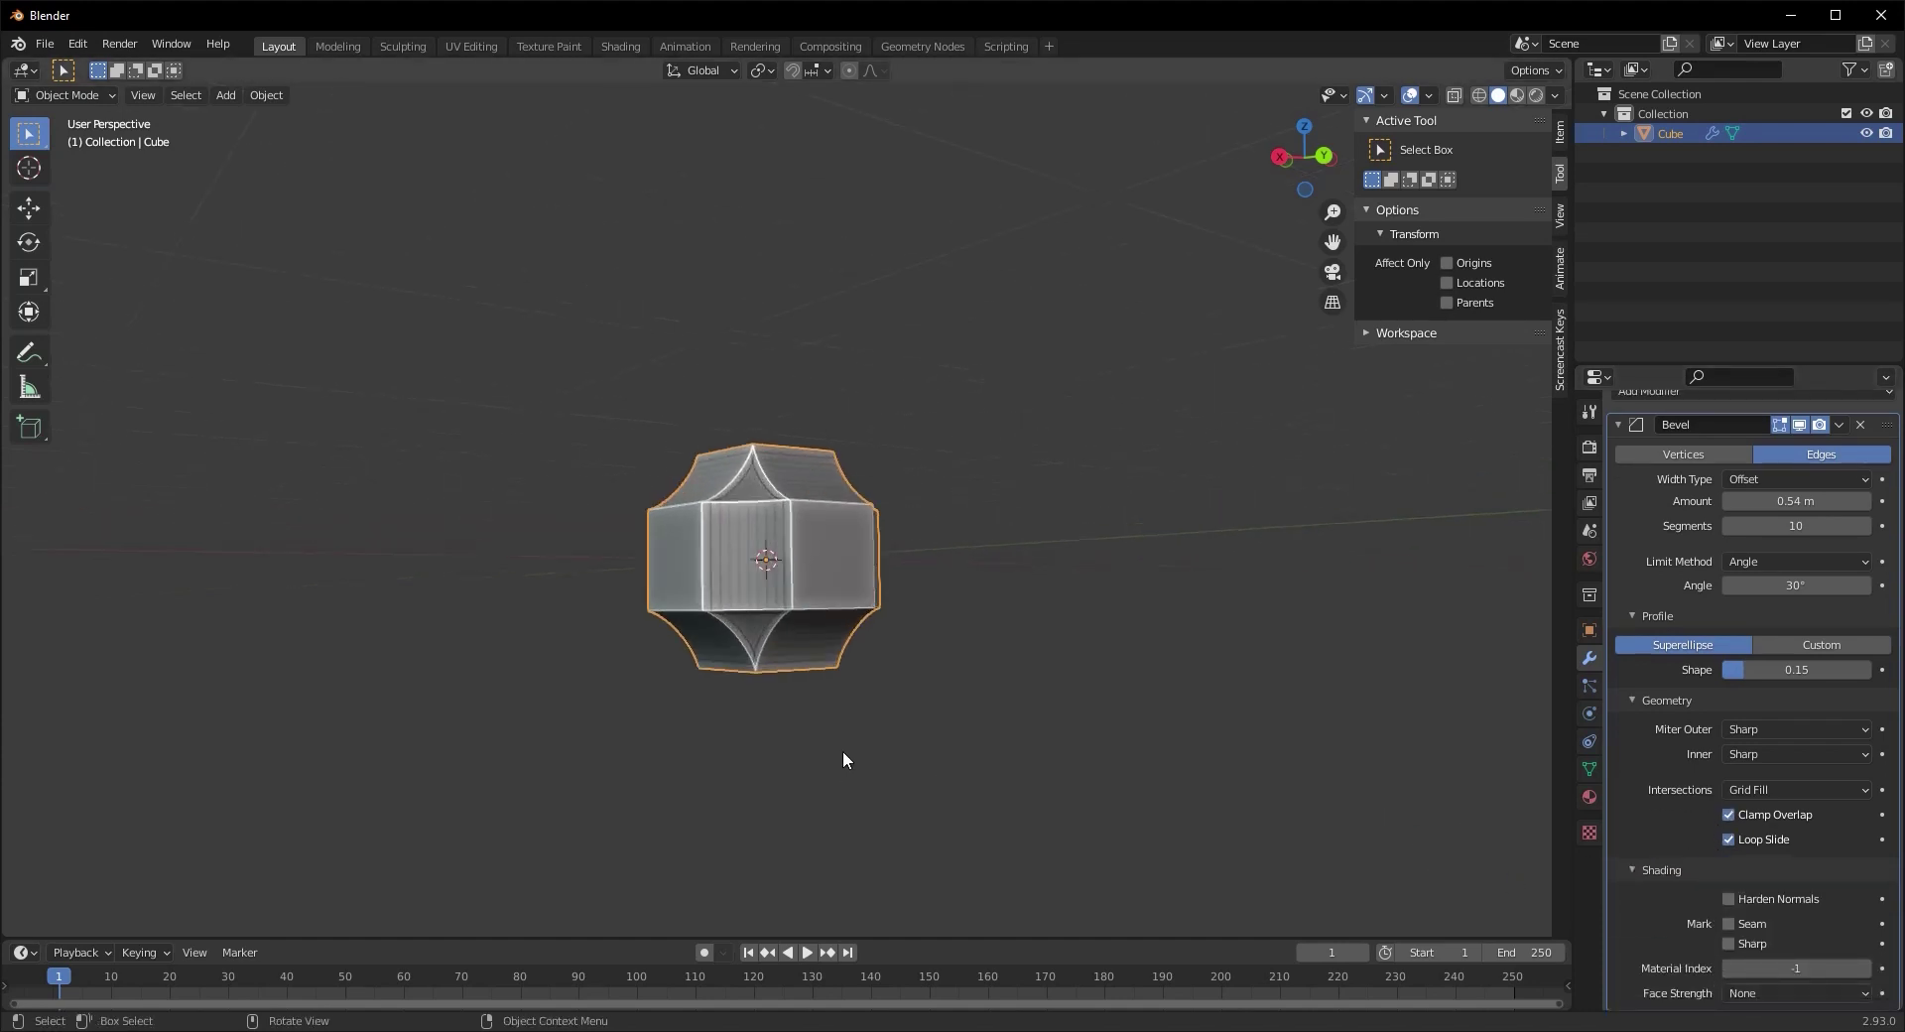
middle_drag(728, 738, 827, 744)
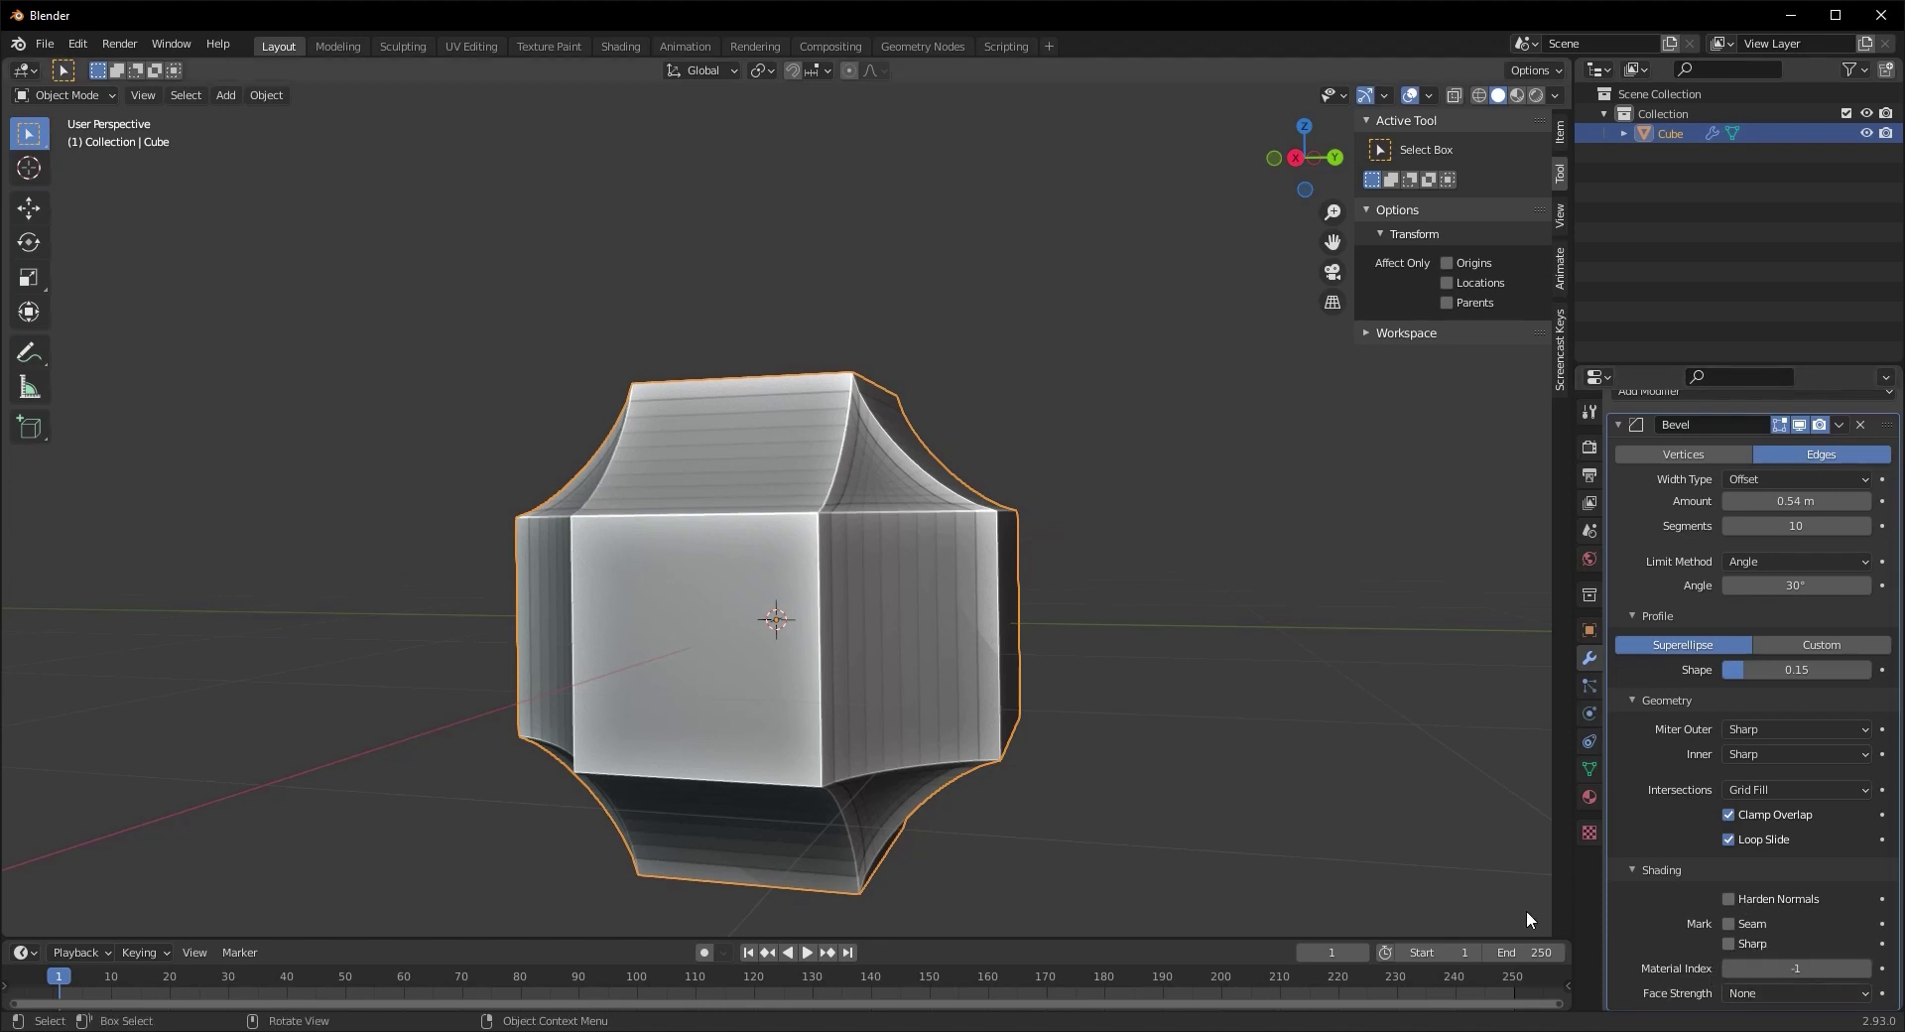
scroll(885, 697, up, 5)
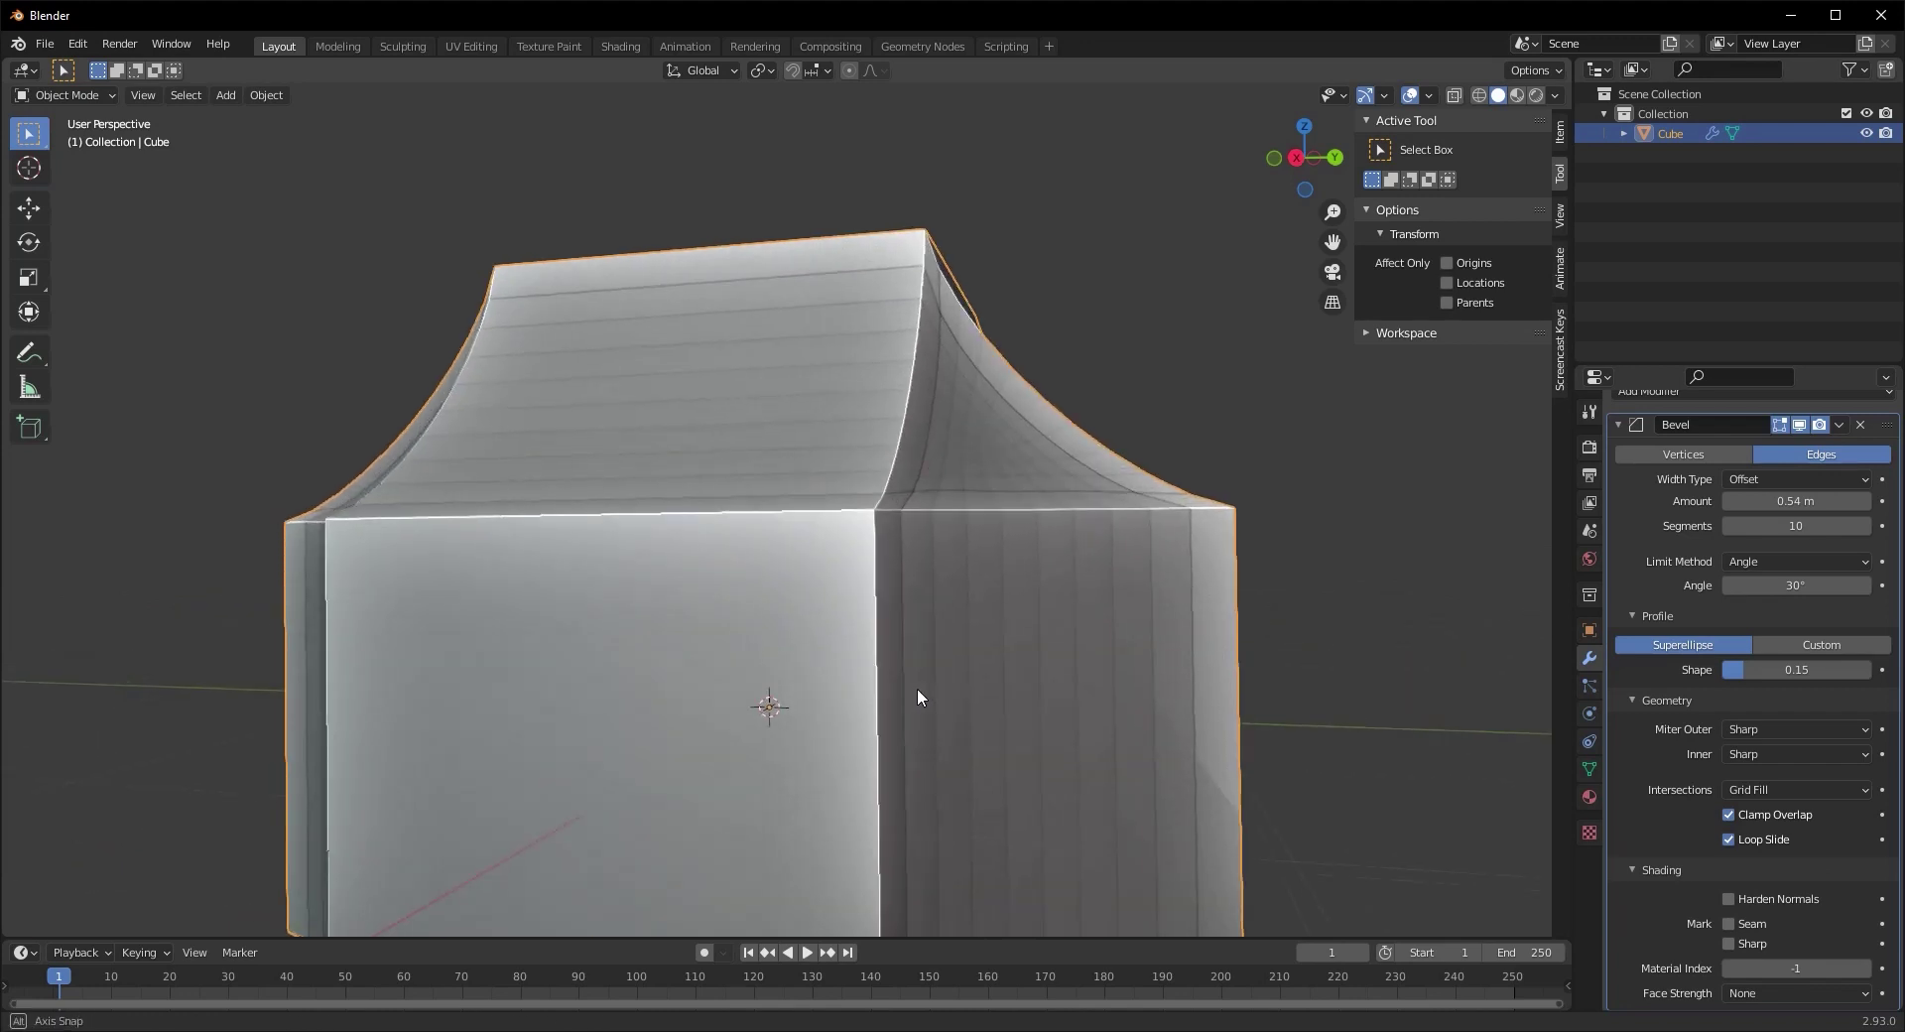
click(1731, 897)
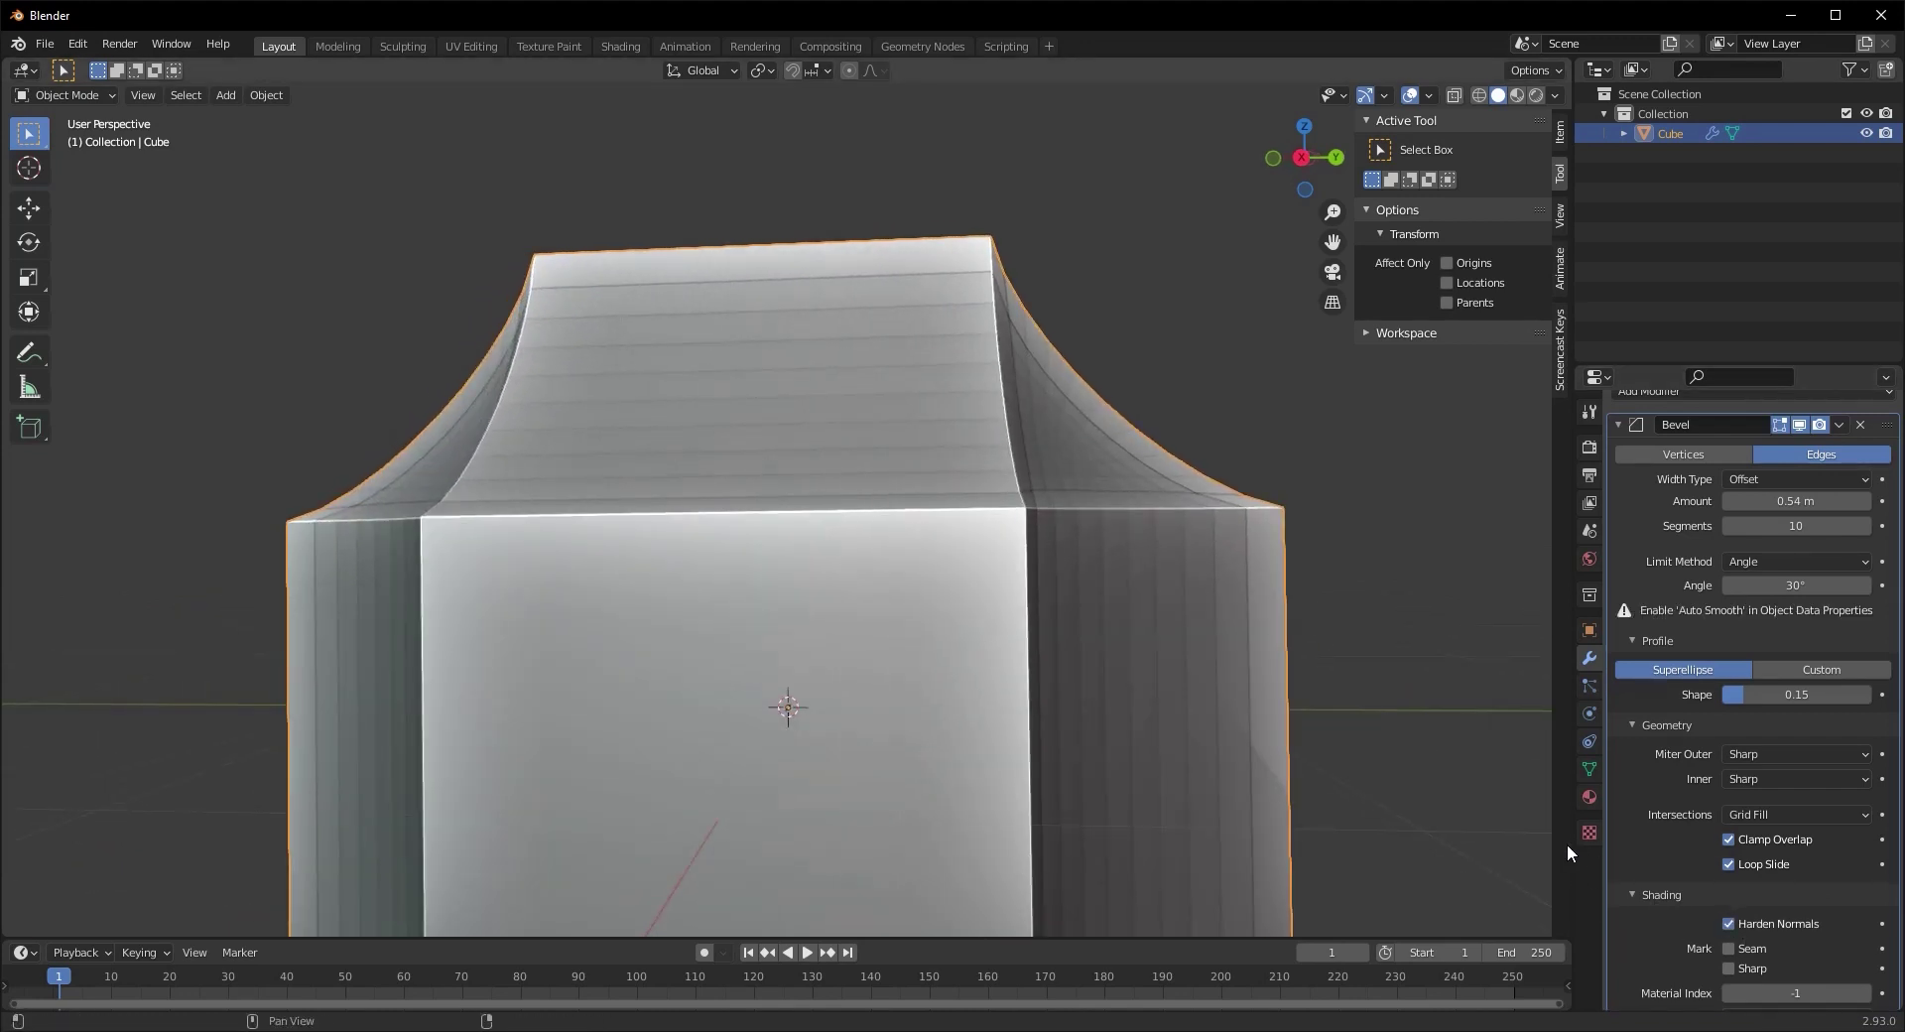
Enable Auto Smooth in the cube's mesh normals and inspect the hardened bevel shading from several angles
click(1588, 768)
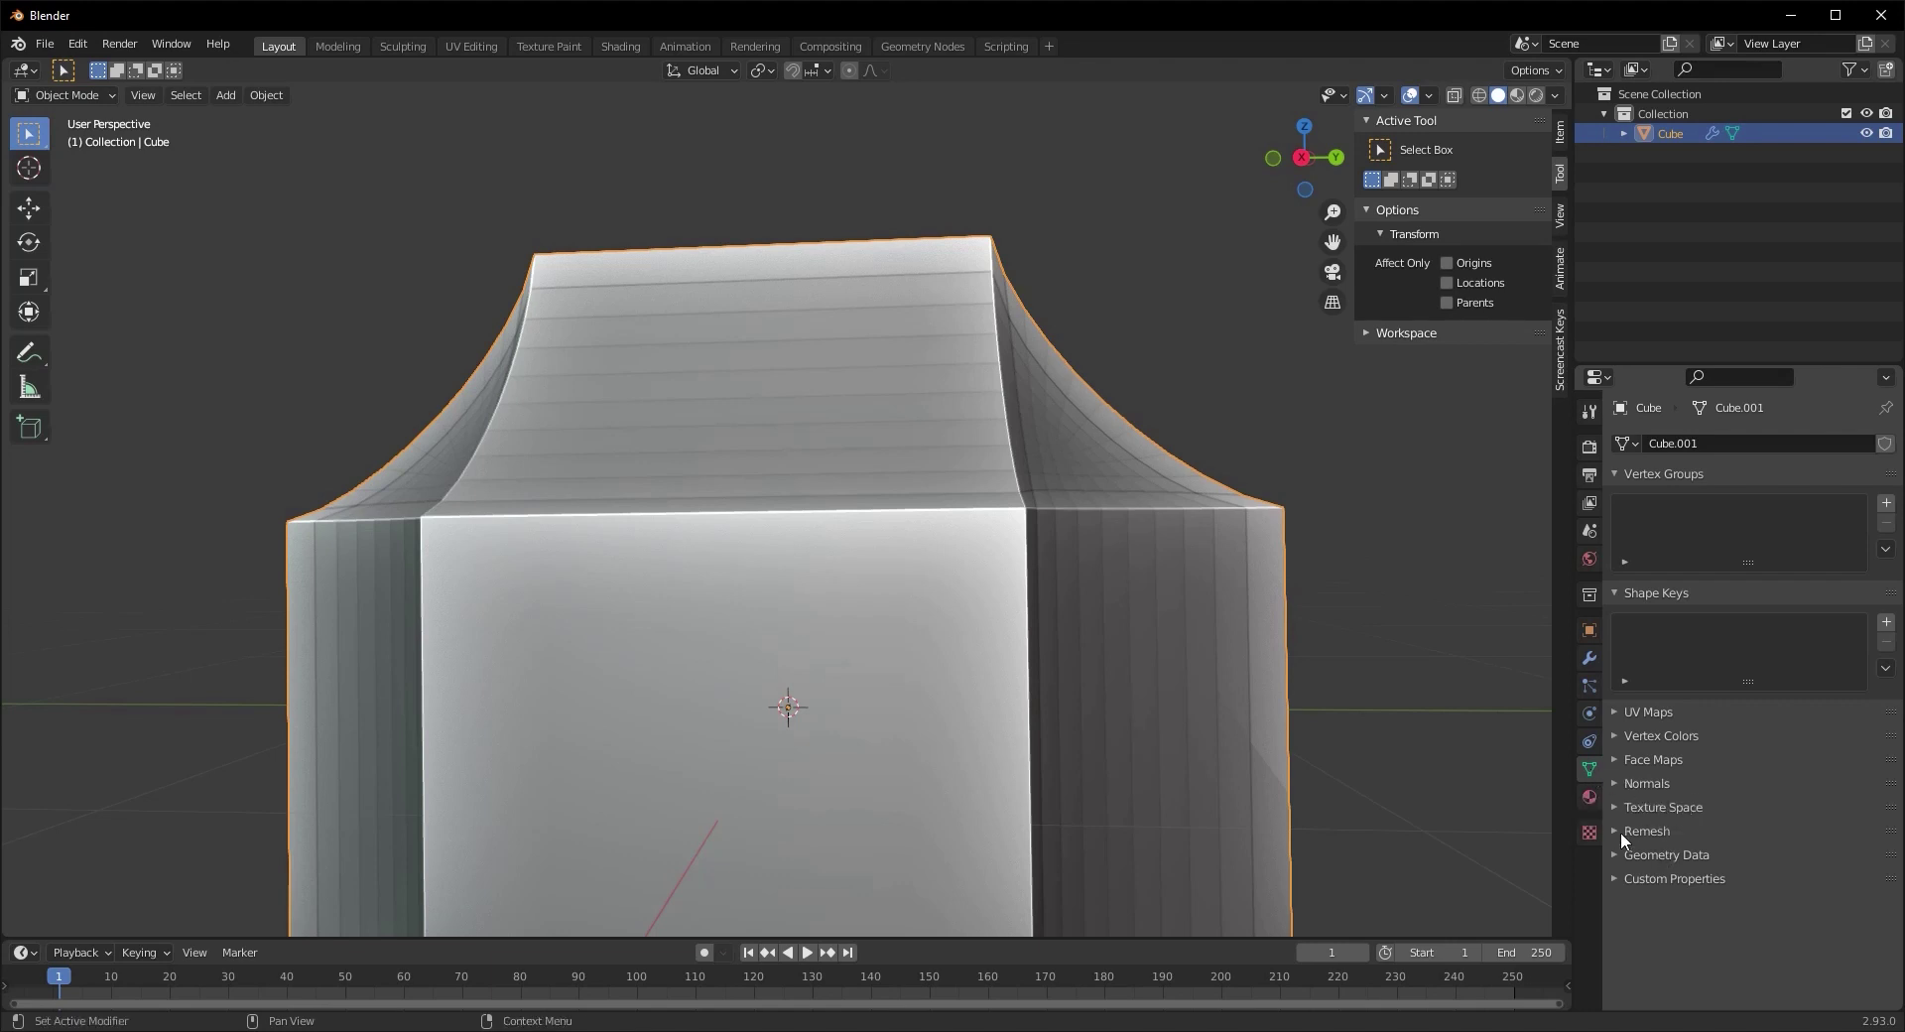
click(1624, 784)
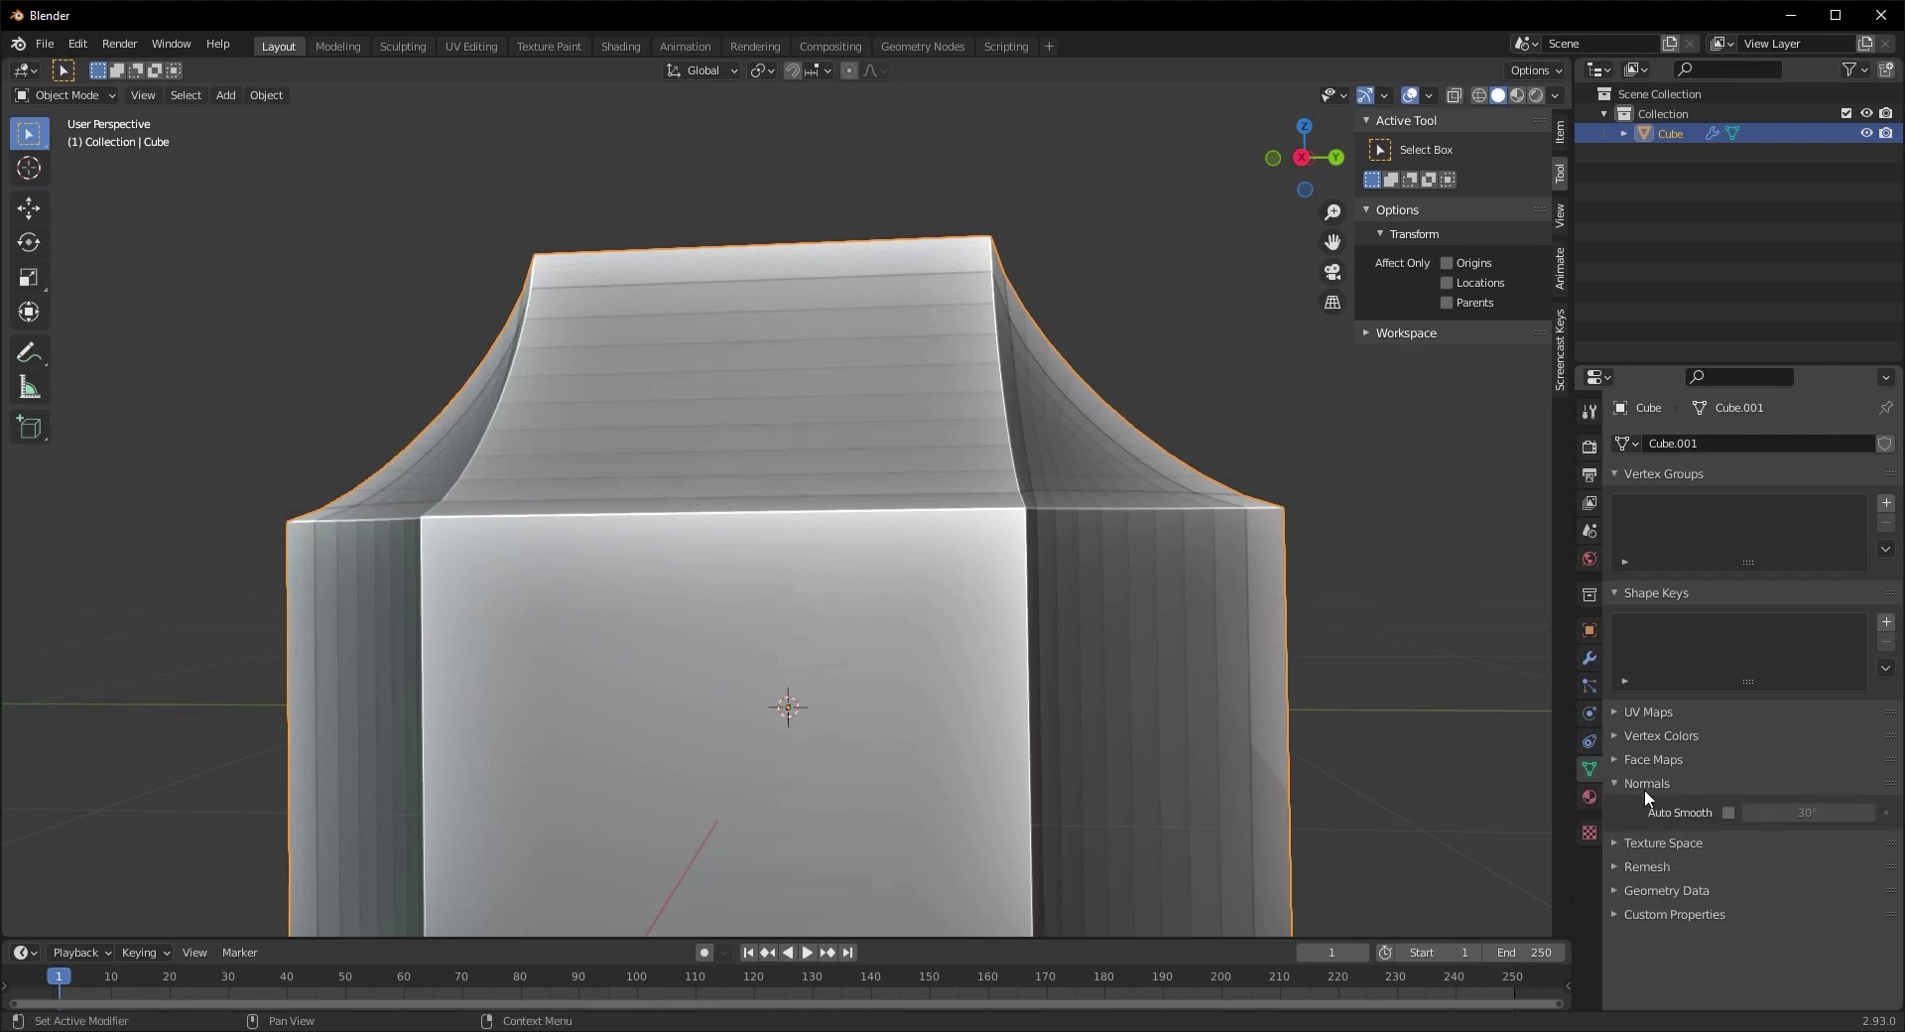
click(1728, 812)
middle_drag(1240, 695, 748, 636)
middle_drag(429, 657, 680, 494)
middle_drag(552, 655, 784, 595)
scroll(723, 556, down, 5)
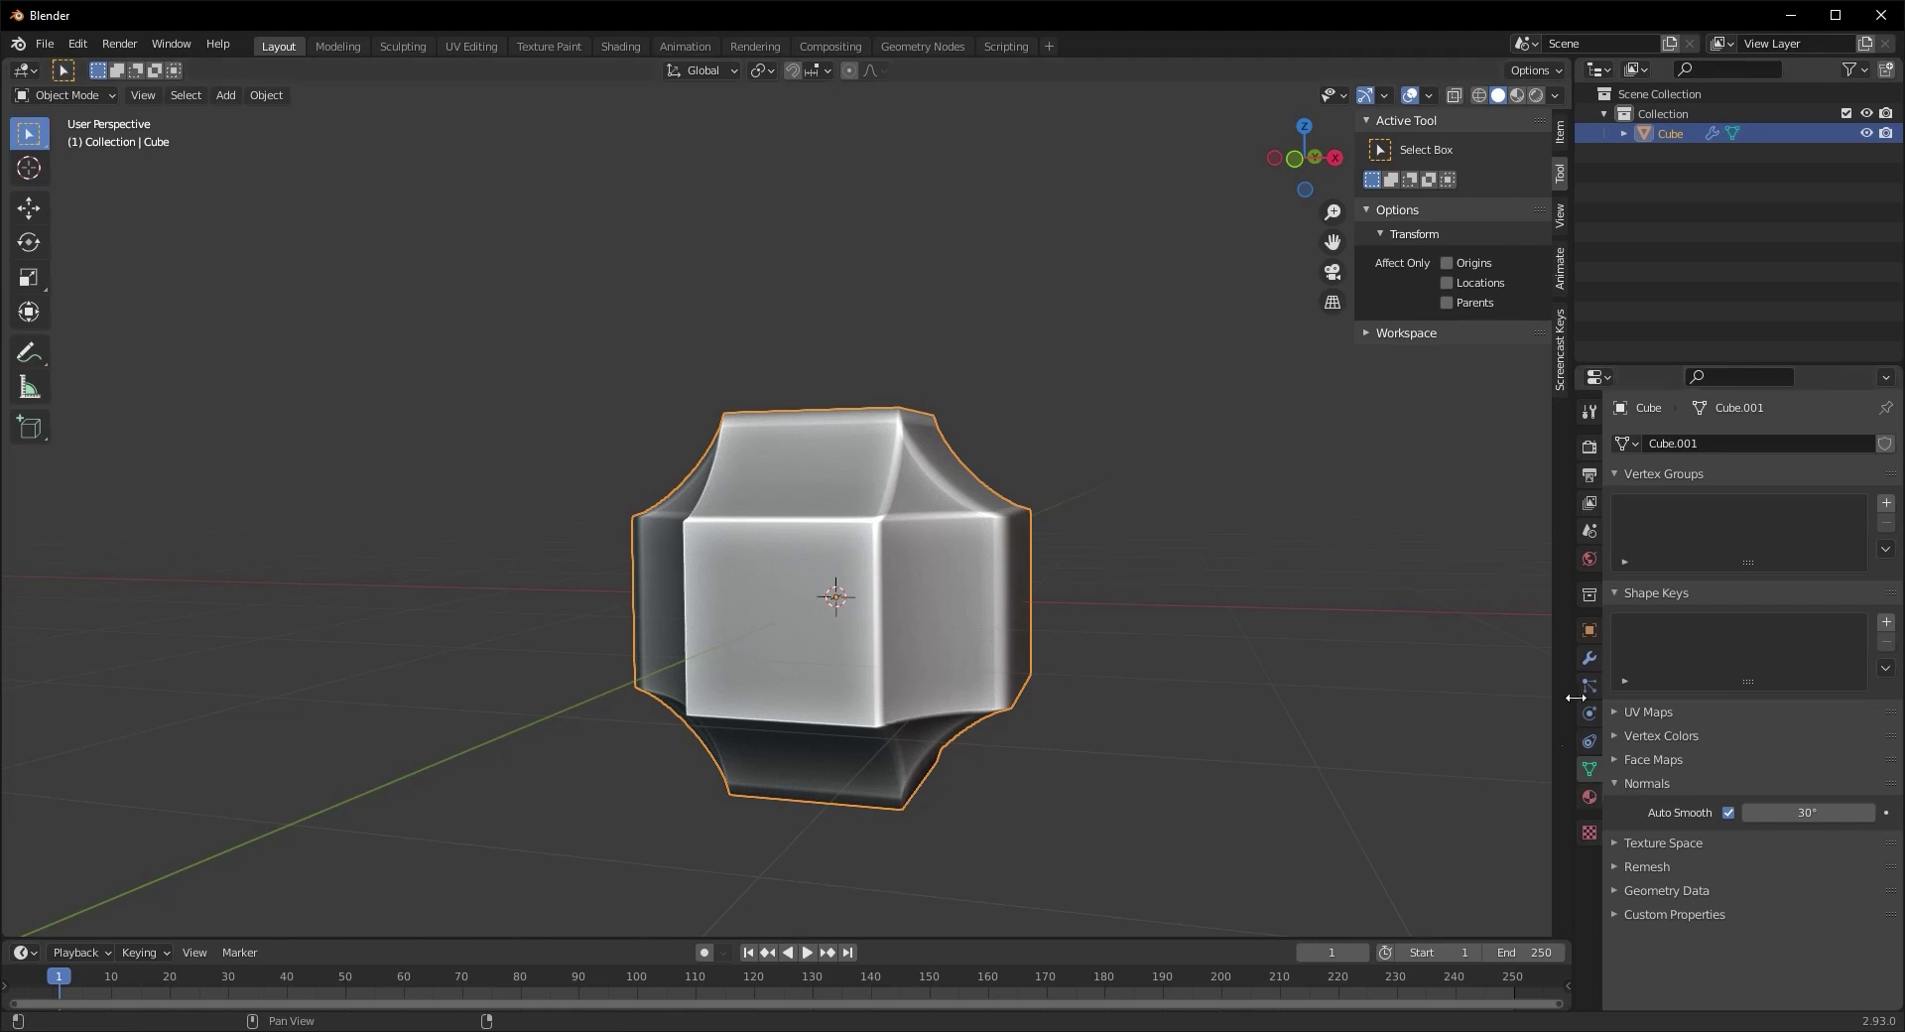
Return to the Bevel modifier settings, switch Harden Normals off and on, and inspect the shading up close
click(1589, 658)
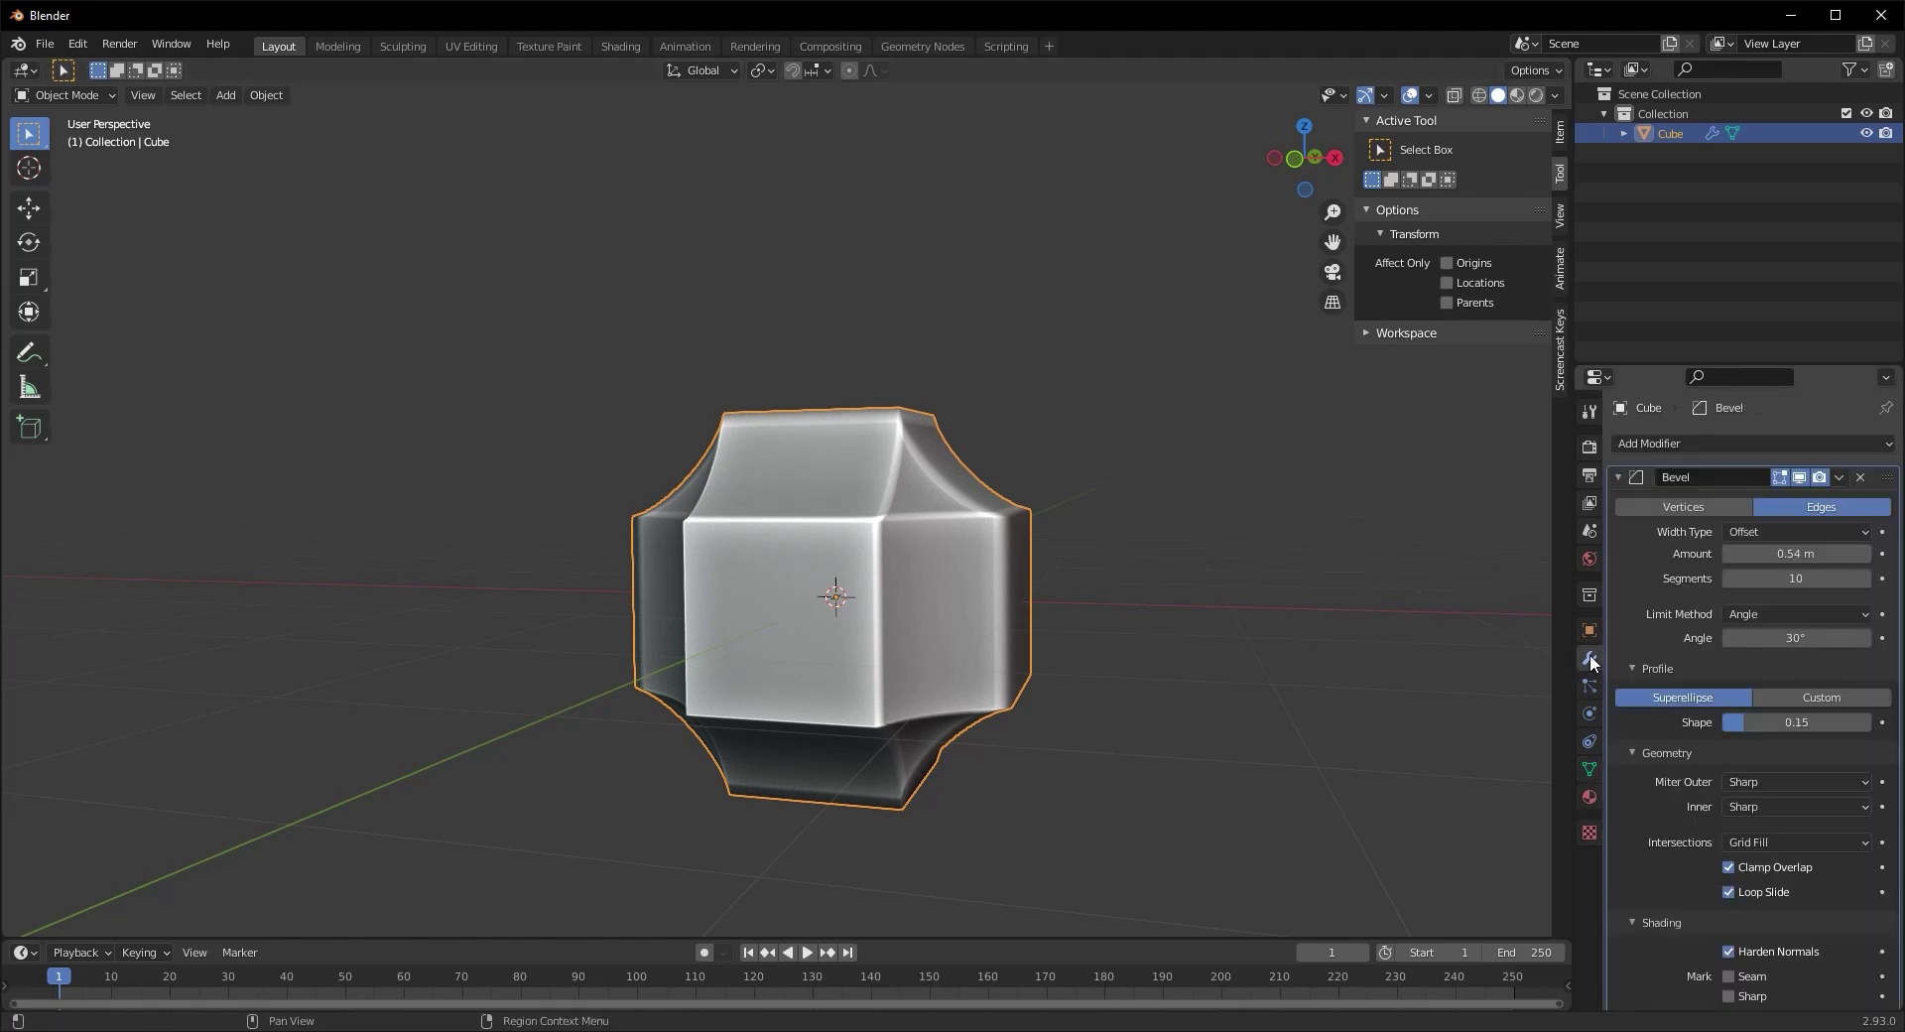
click(1728, 954)
click(1728, 951)
scroll(1101, 868, up, 4)
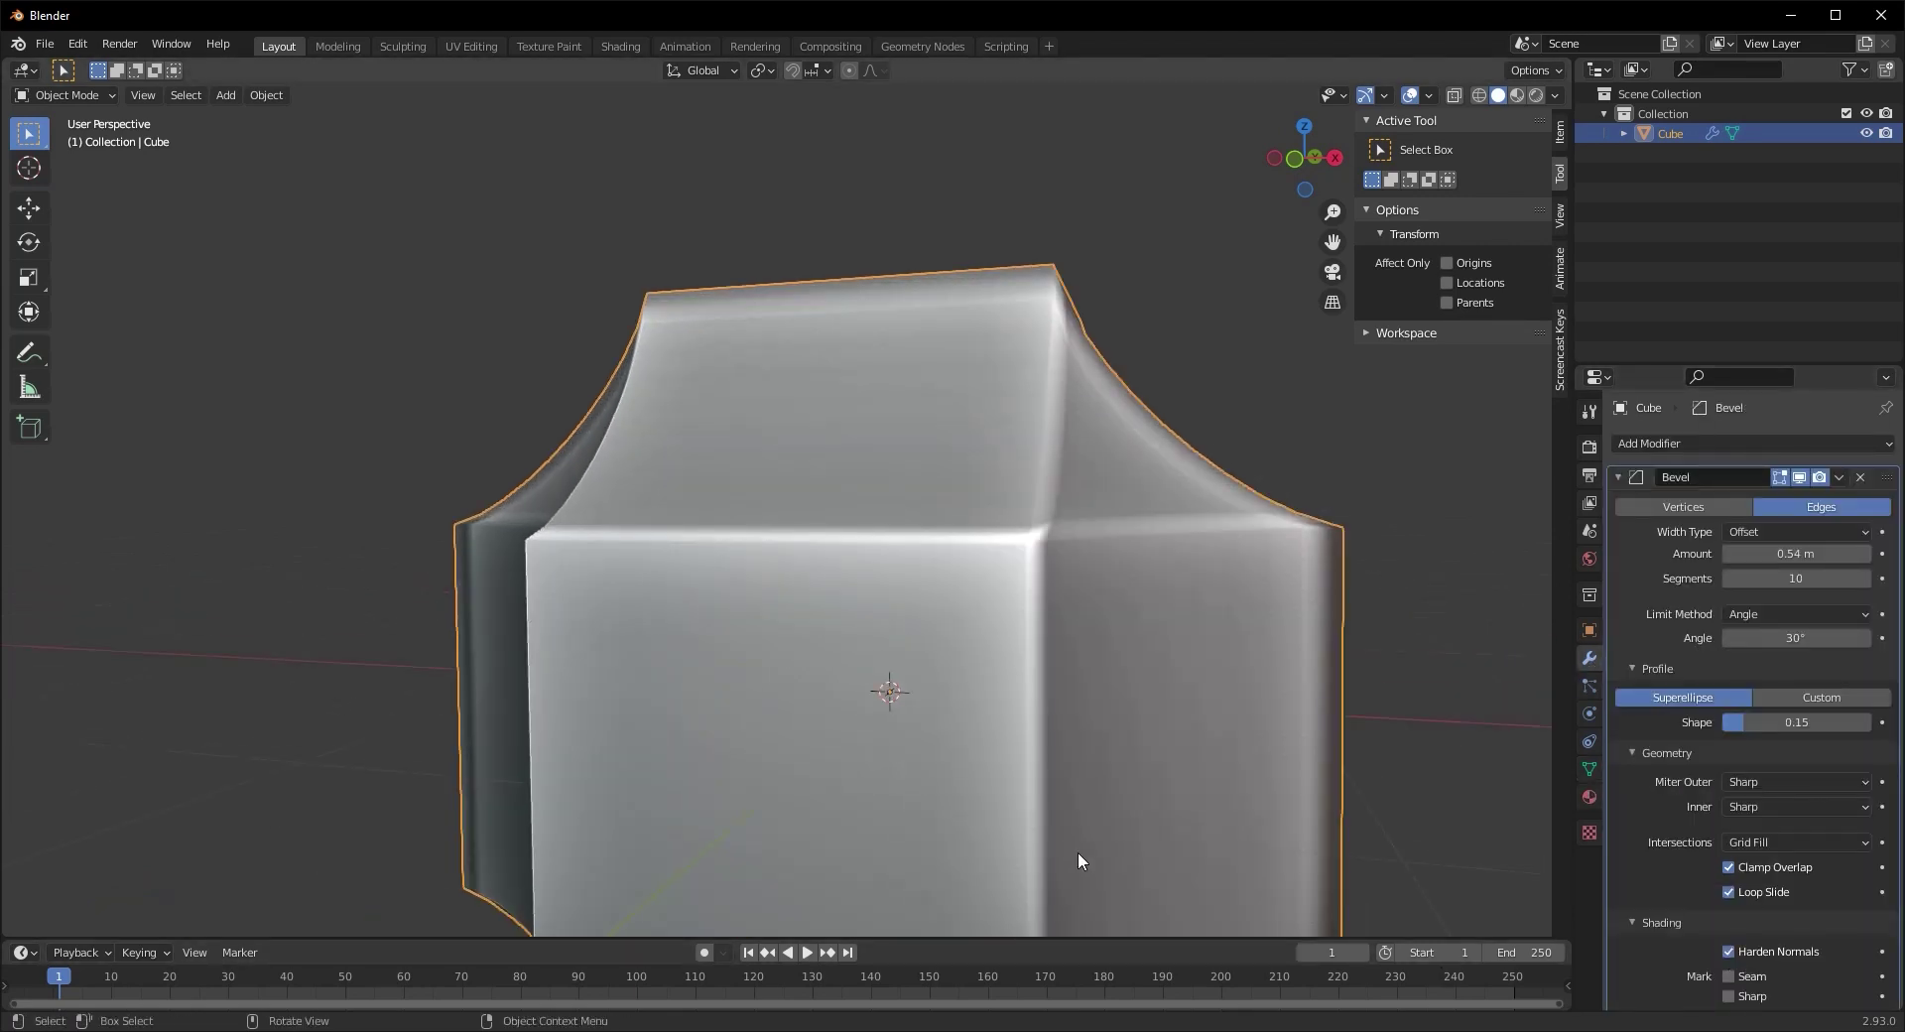
middle_drag(1077, 851, 992, 824)
scroll(992, 784, down, 5)
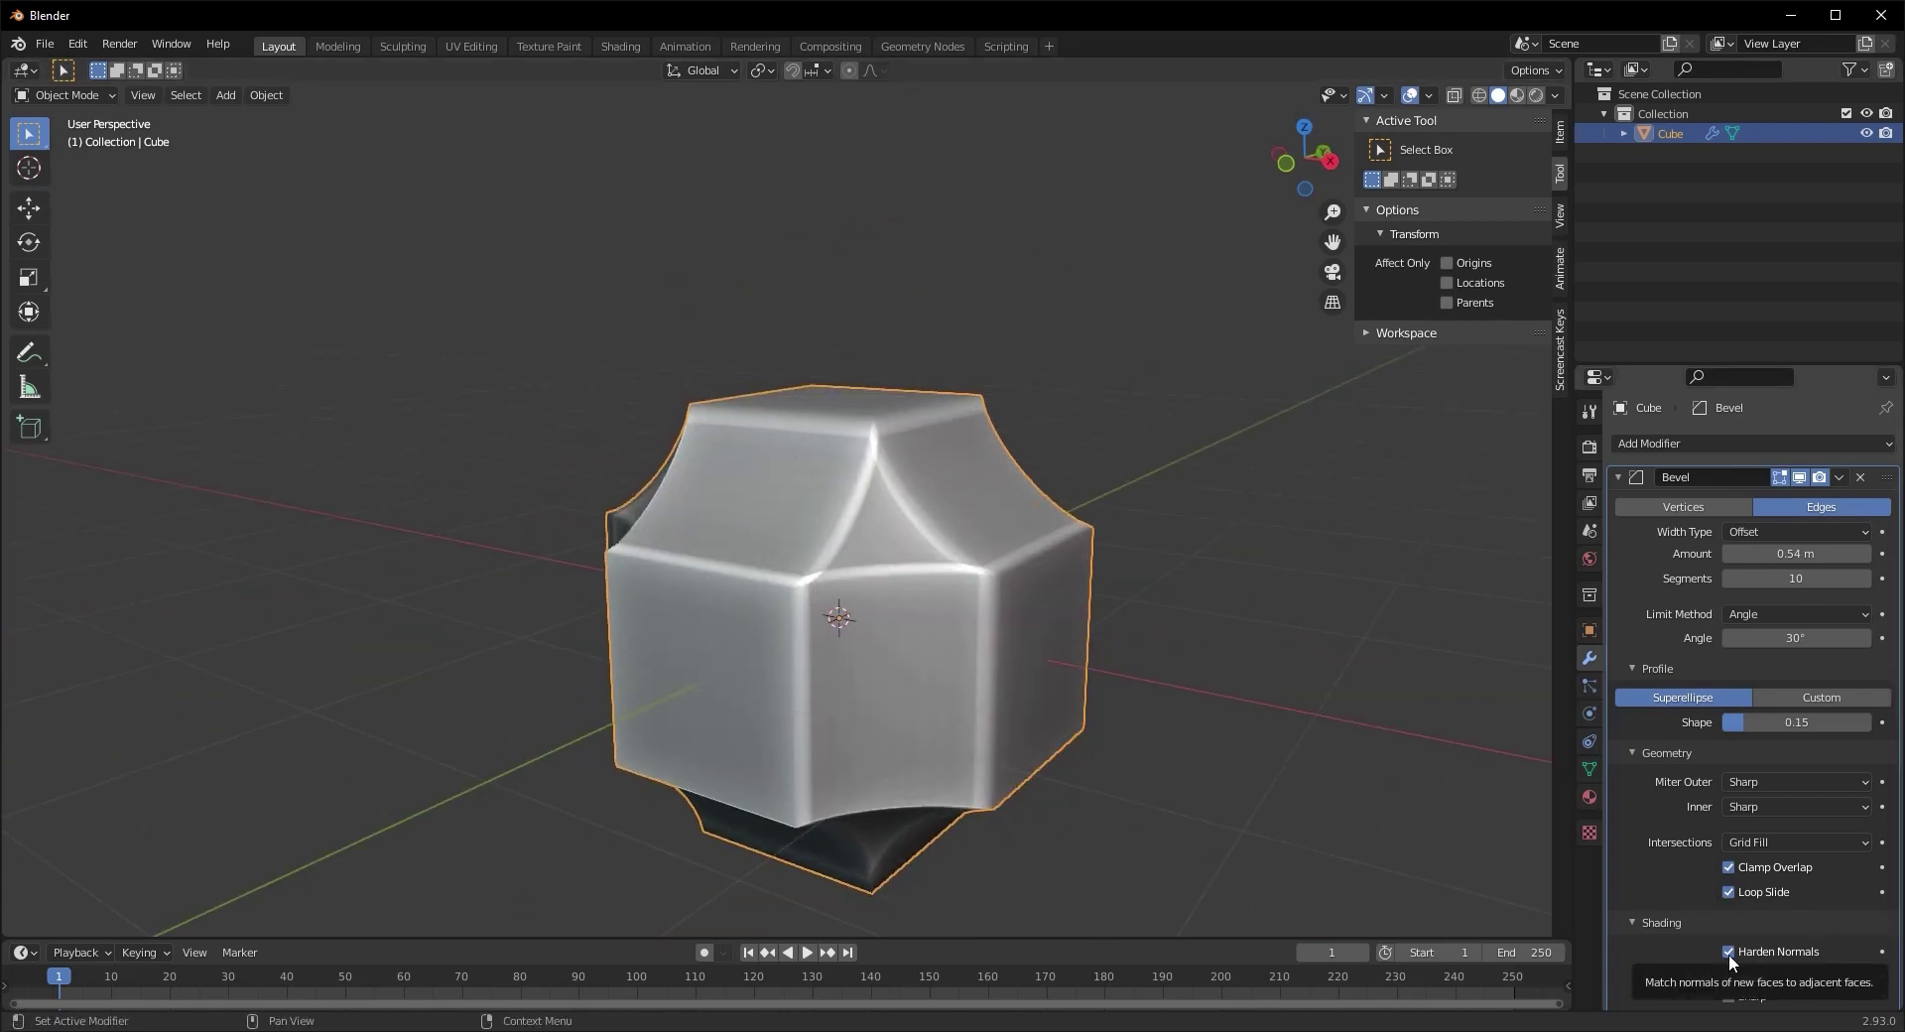
Switch Harden Normals off and on several more times, comparing the shading along the cube's beveled edges
click(1728, 952)
click(1730, 951)
scroll(705, 818, up, 2)
scroll(705, 818, down, 2)
click(1730, 951)
click(1735, 950)
click(1734, 953)
click(1734, 952)
scroll(1051, 823, up, 3)
scroll(1050, 824, down, 3)
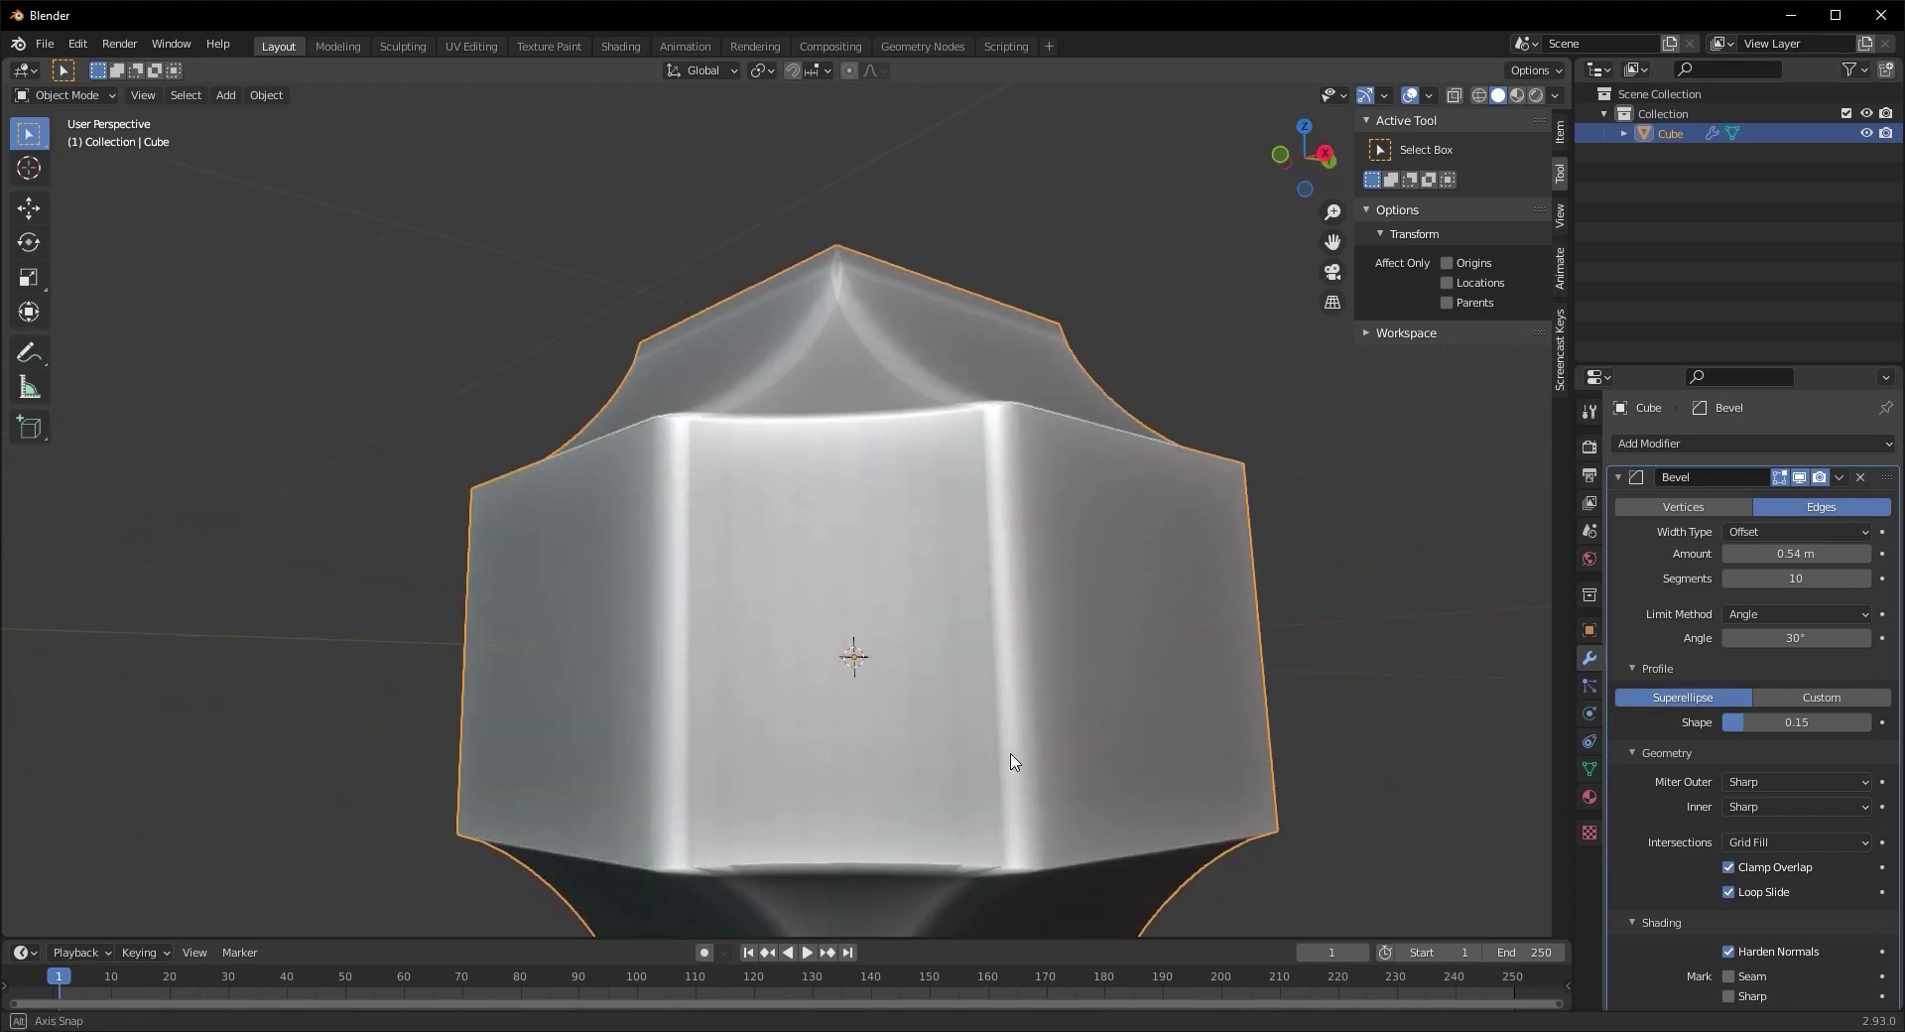
scroll(595, 603, up, 3)
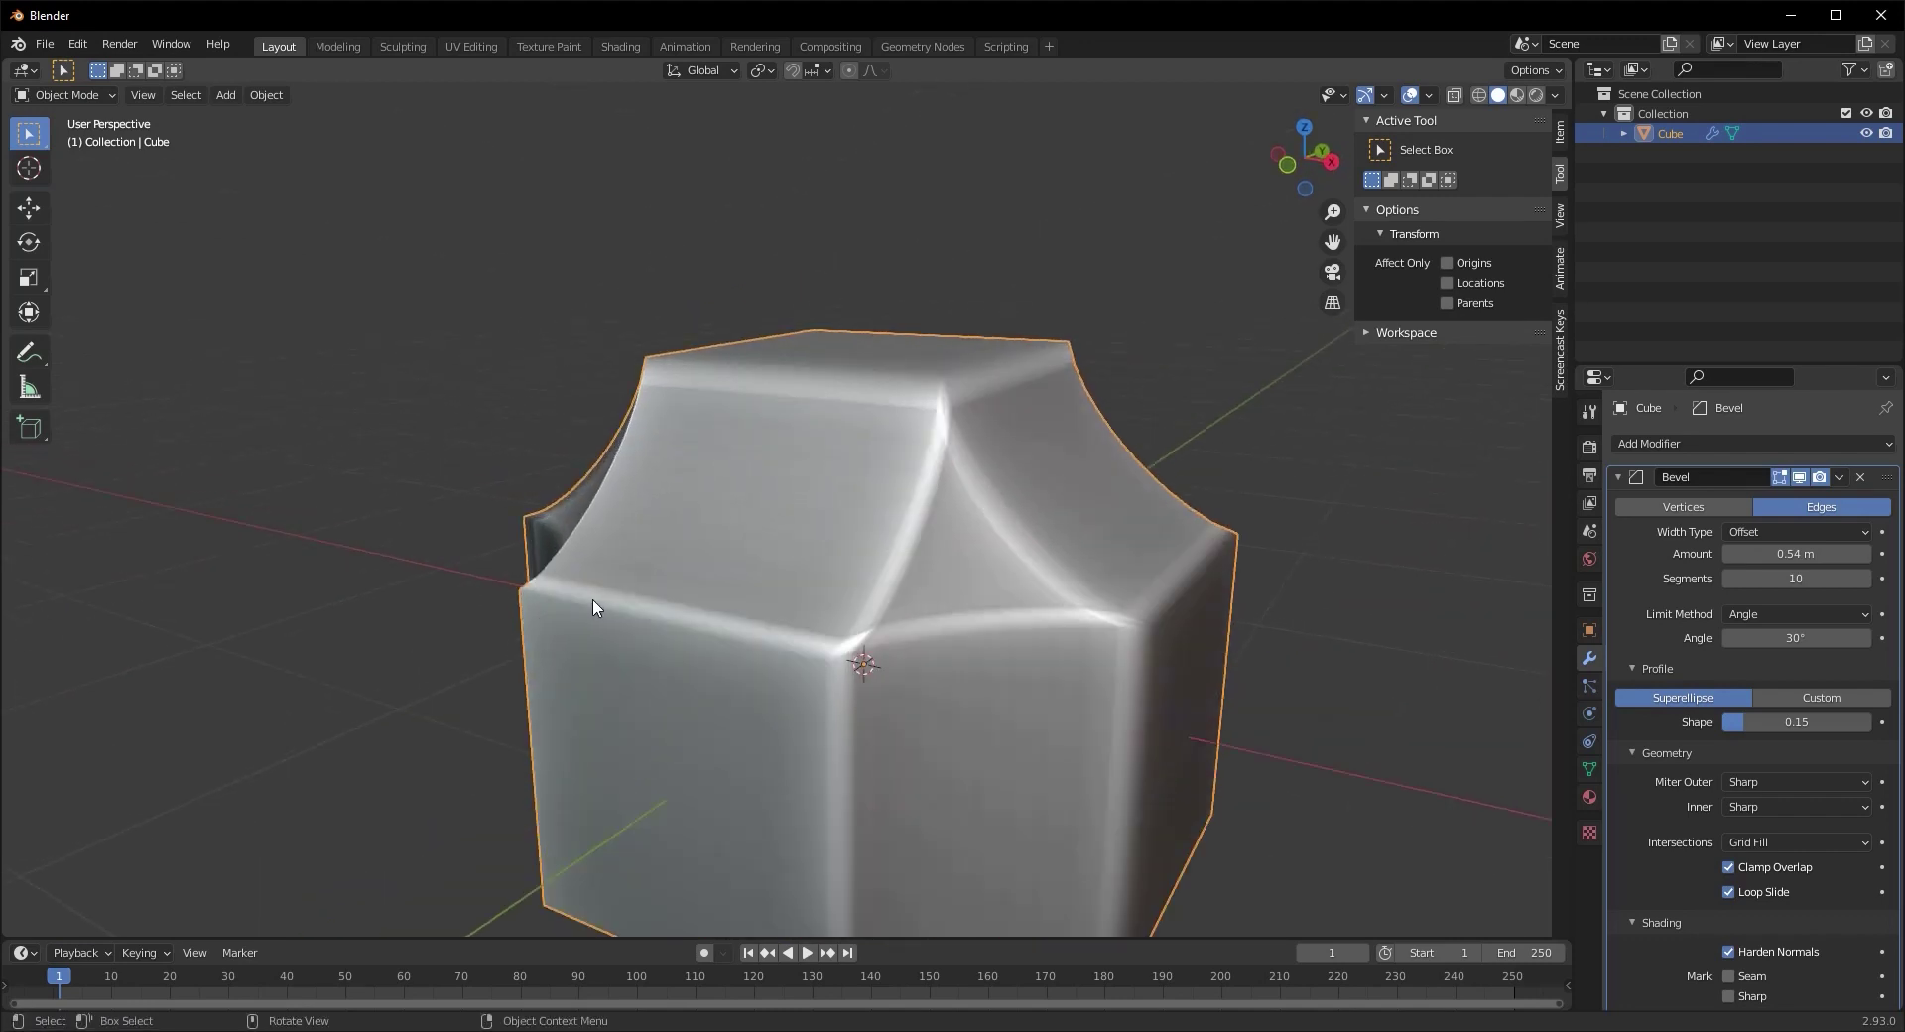
Turn off Harden Normals and mark the beveled edges as Seam and Sharp
click(1729, 952)
scroll(1153, 762, up, 2)
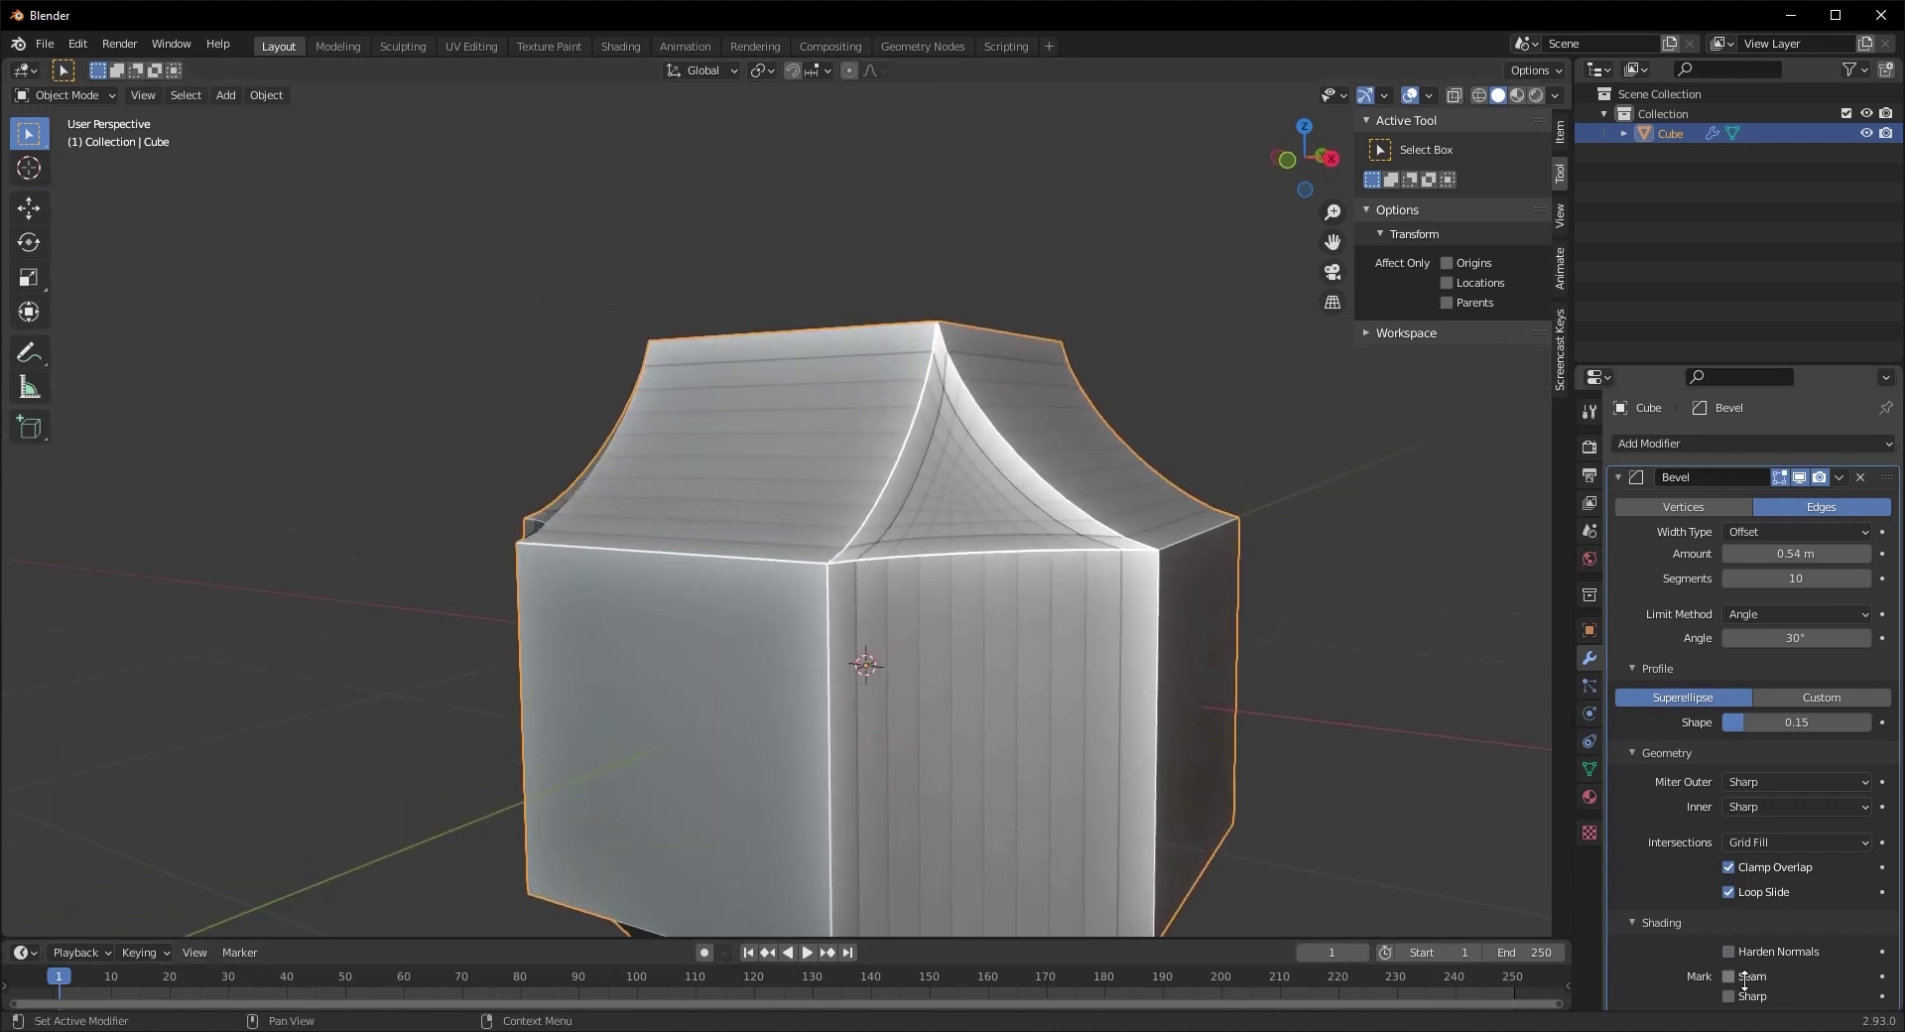
scroll(1028, 850, down, 3)
middle_drag(949, 768, 1004, 770)
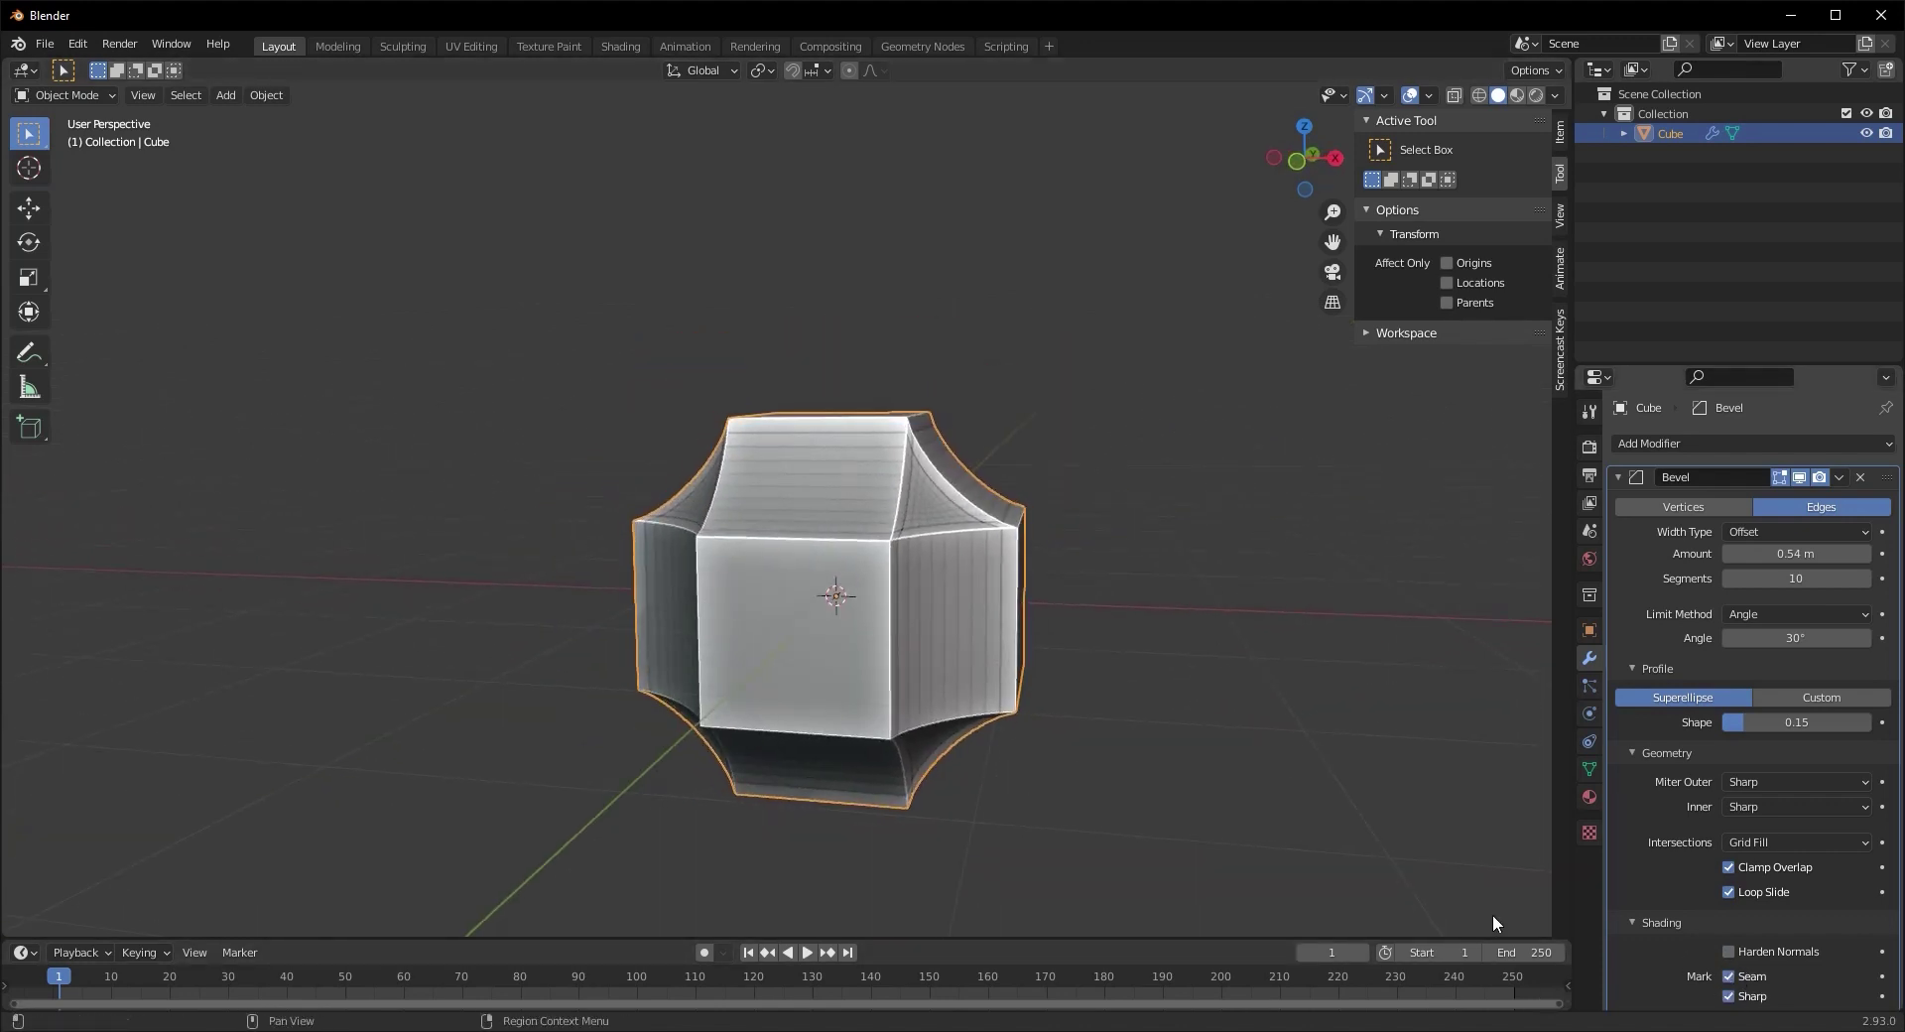
Turn off the Seam and Sharp marks of the bevel and view the cube from another angle
click(1729, 996)
scroll(919, 791, up, 3)
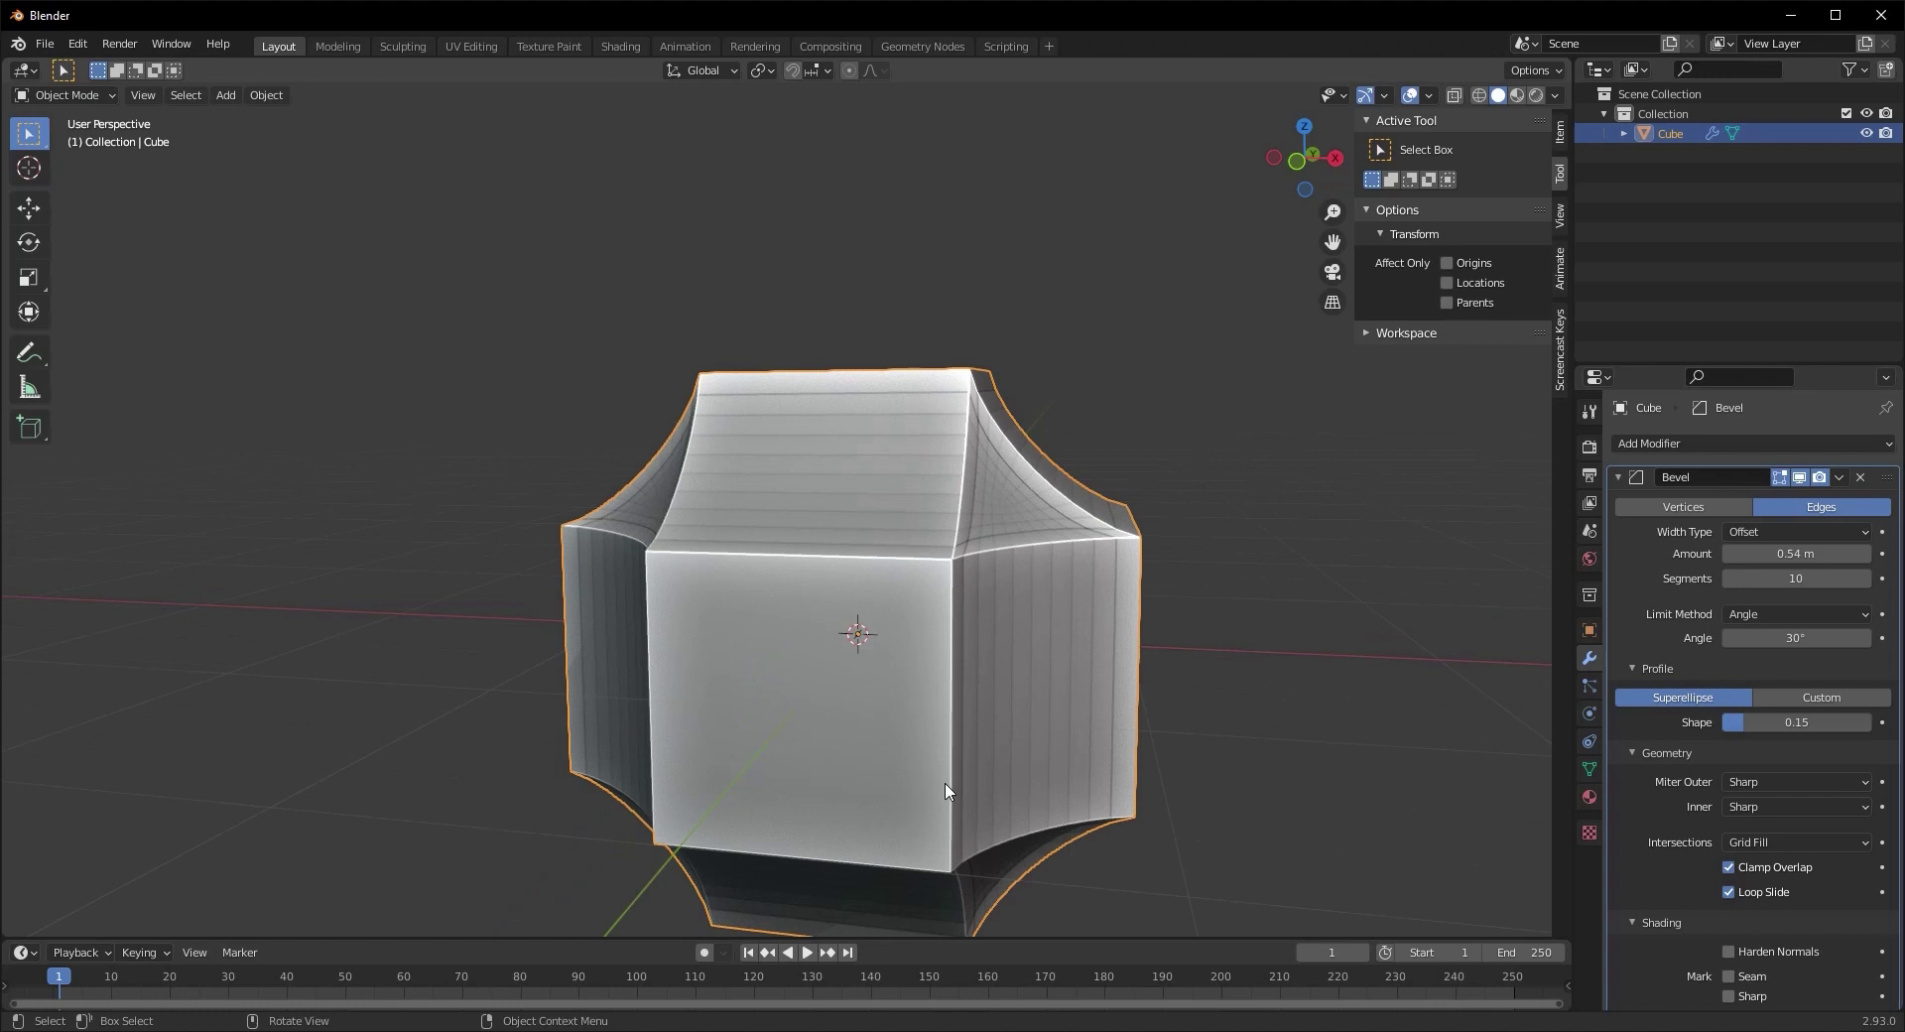
middle_drag(918, 790, 919, 774)
scroll(715, 652, down, 3)
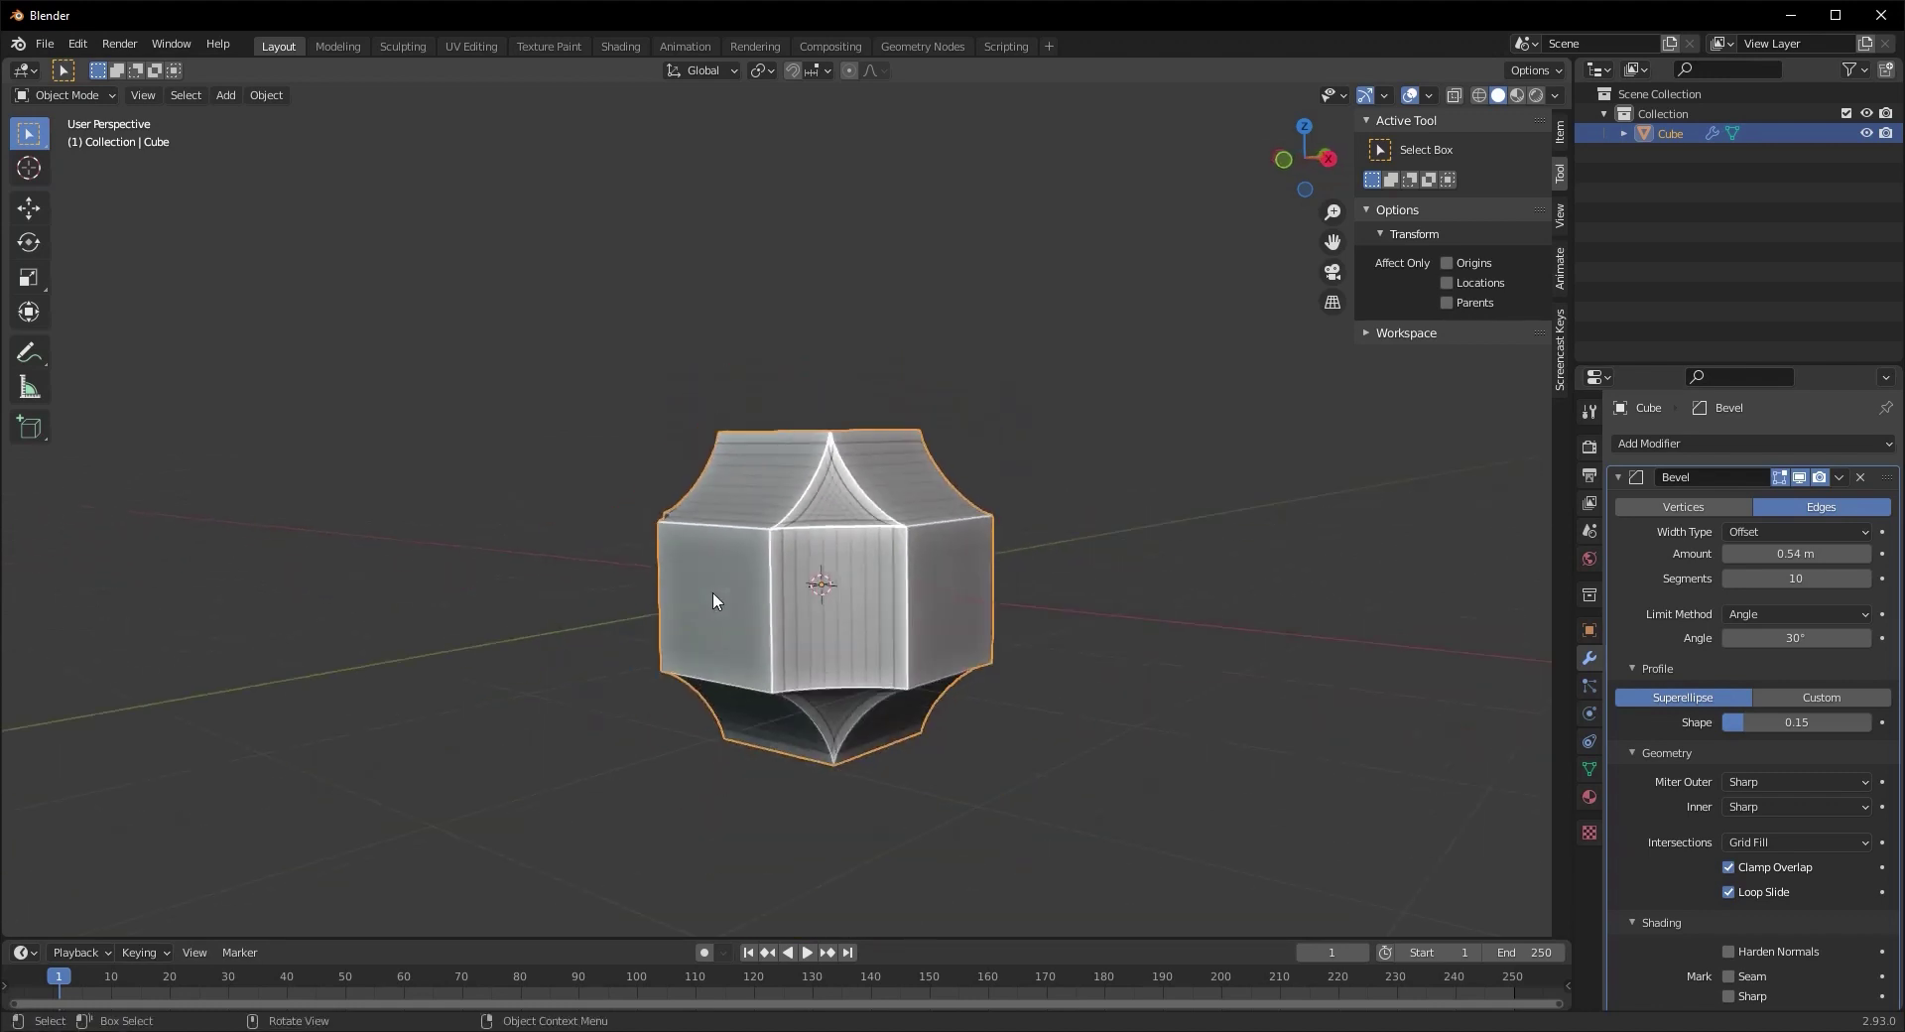
Show the UV Editing workspace where seams are used, return to Layout, and view the beveled cube
click(488, 44)
drag(205, 326, 663, 962)
scroll(294, 478, up, 2)
click(287, 43)
middle_drag(968, 661, 911, 714)
scroll(896, 663, up, 2)
scroll(1686, 933, down, 2)
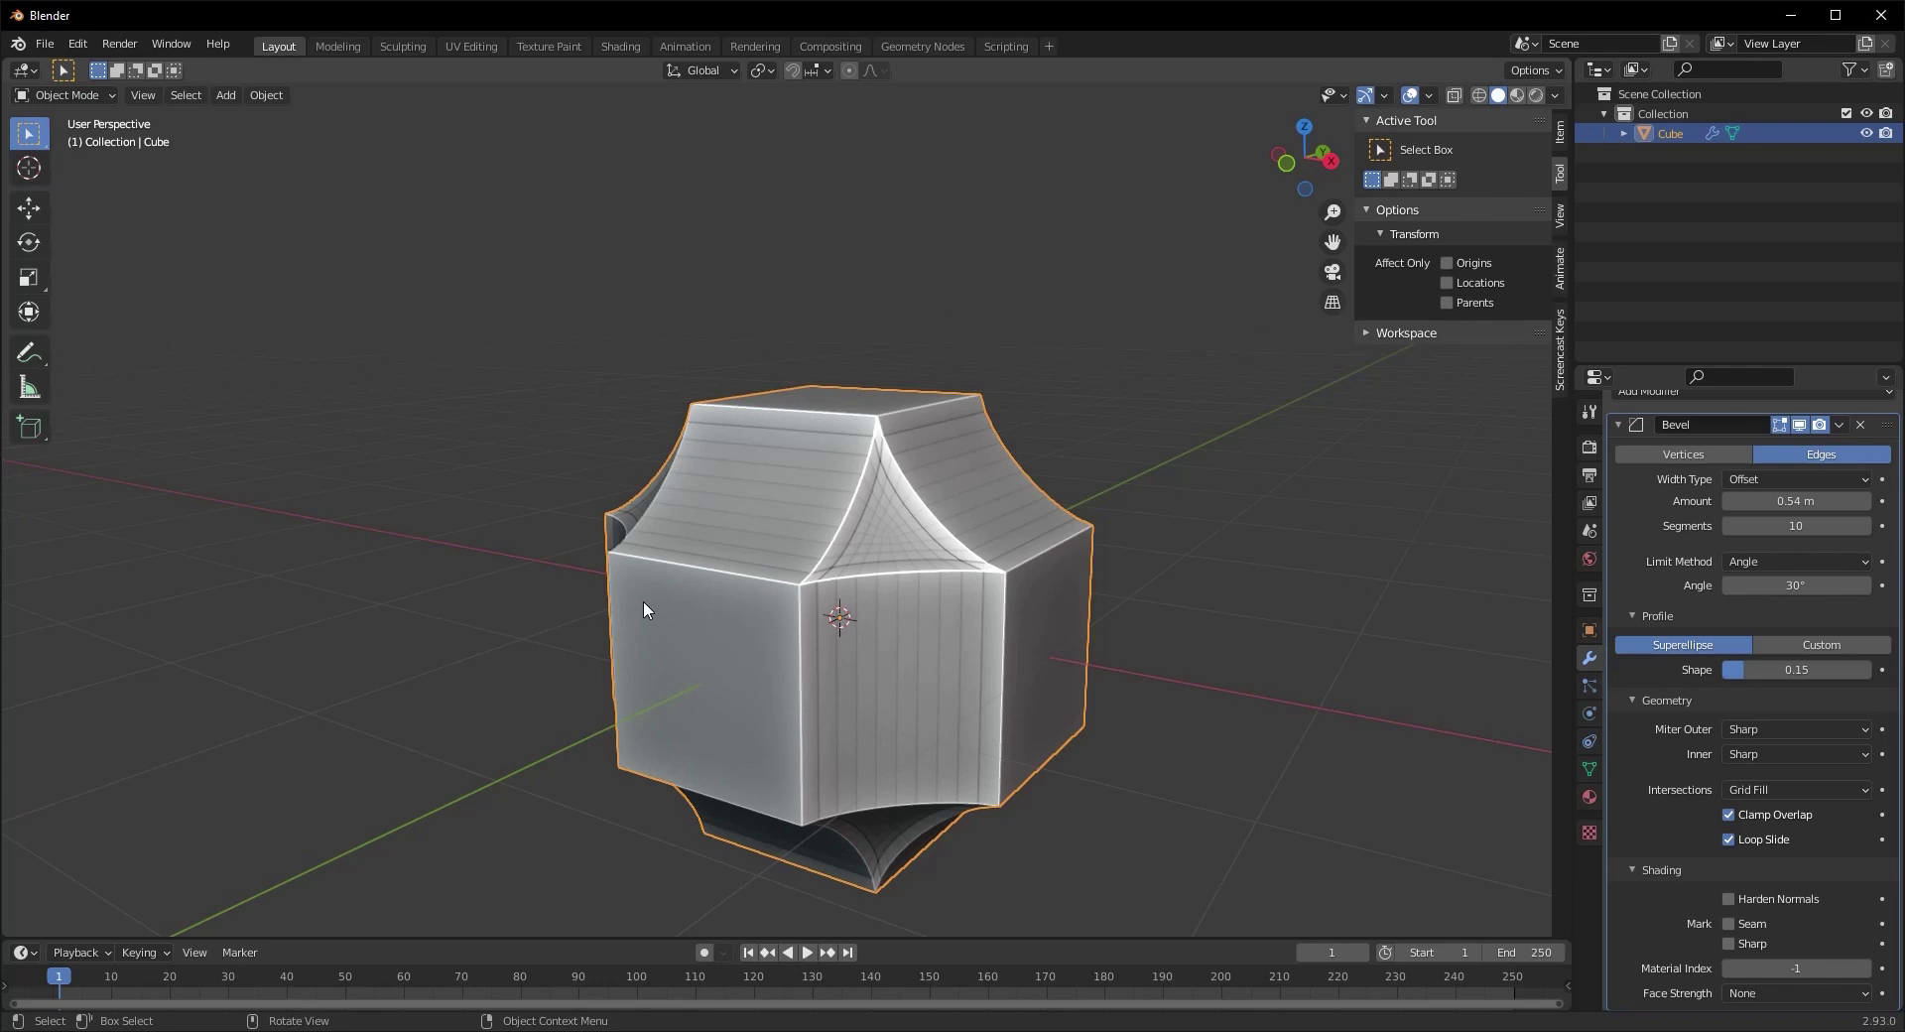
middle_drag(645, 602, 1458, 846)
scroll(835, 620, up, 3)
Try the bevel's Seam mark option and undo it, leaving both Seam and Sharp off
click(1728, 924)
click(1730, 942)
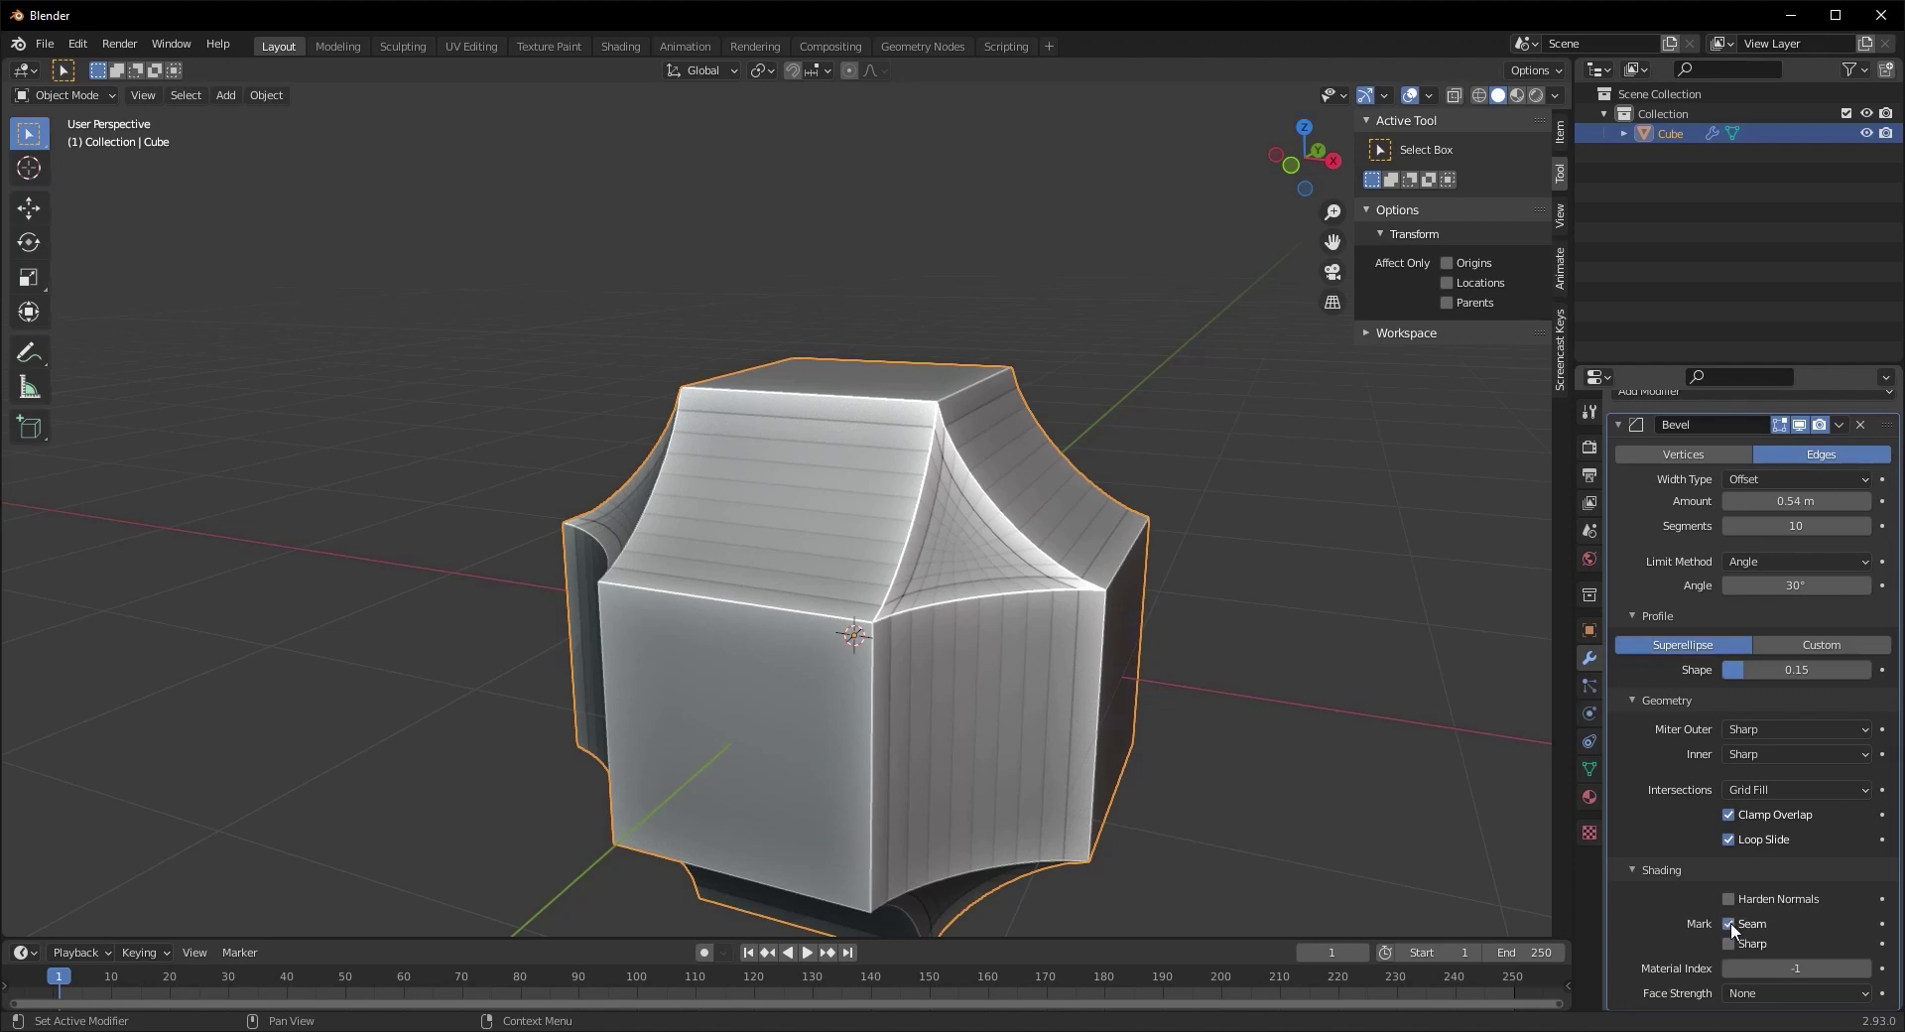
key(ctrl+z)
scroll(884, 867, down, 1)
middle_drag(884, 867, 807, 848)
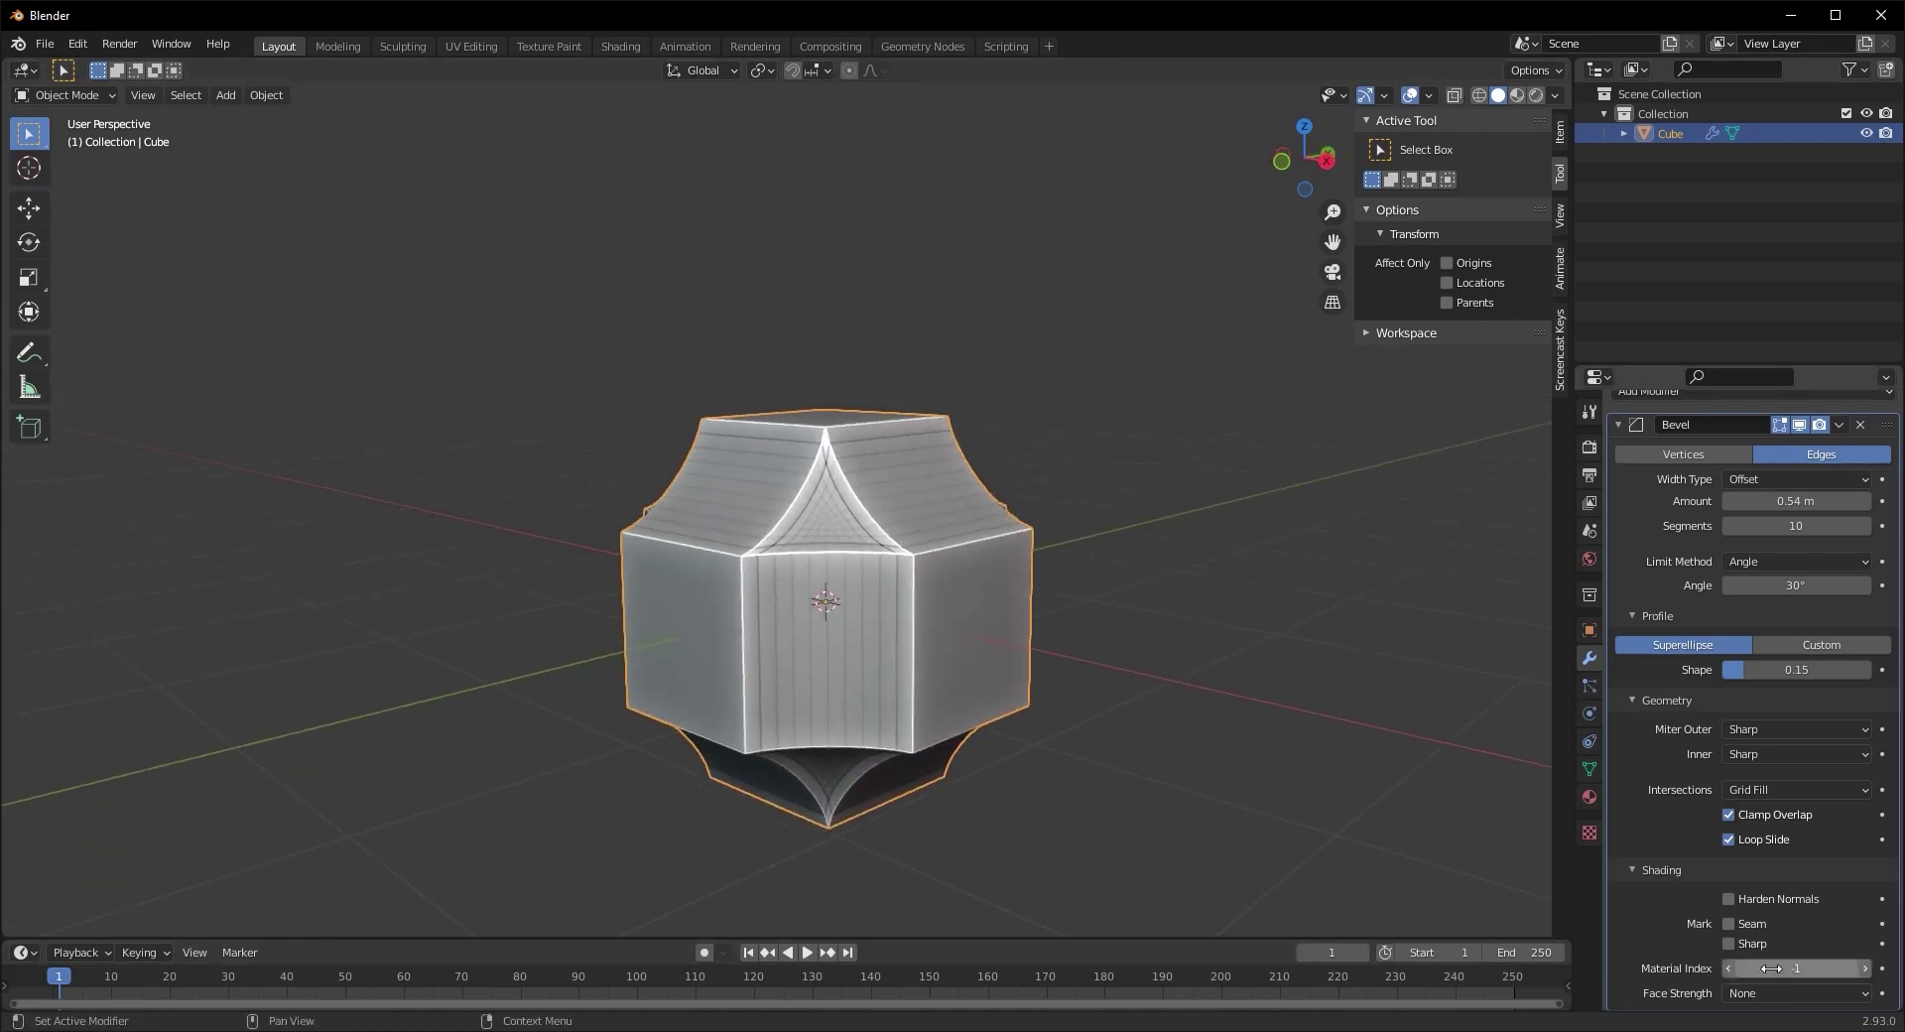
Open the cube's material settings and switch the viewport to Material Preview, viewing the cube up close
click(1590, 795)
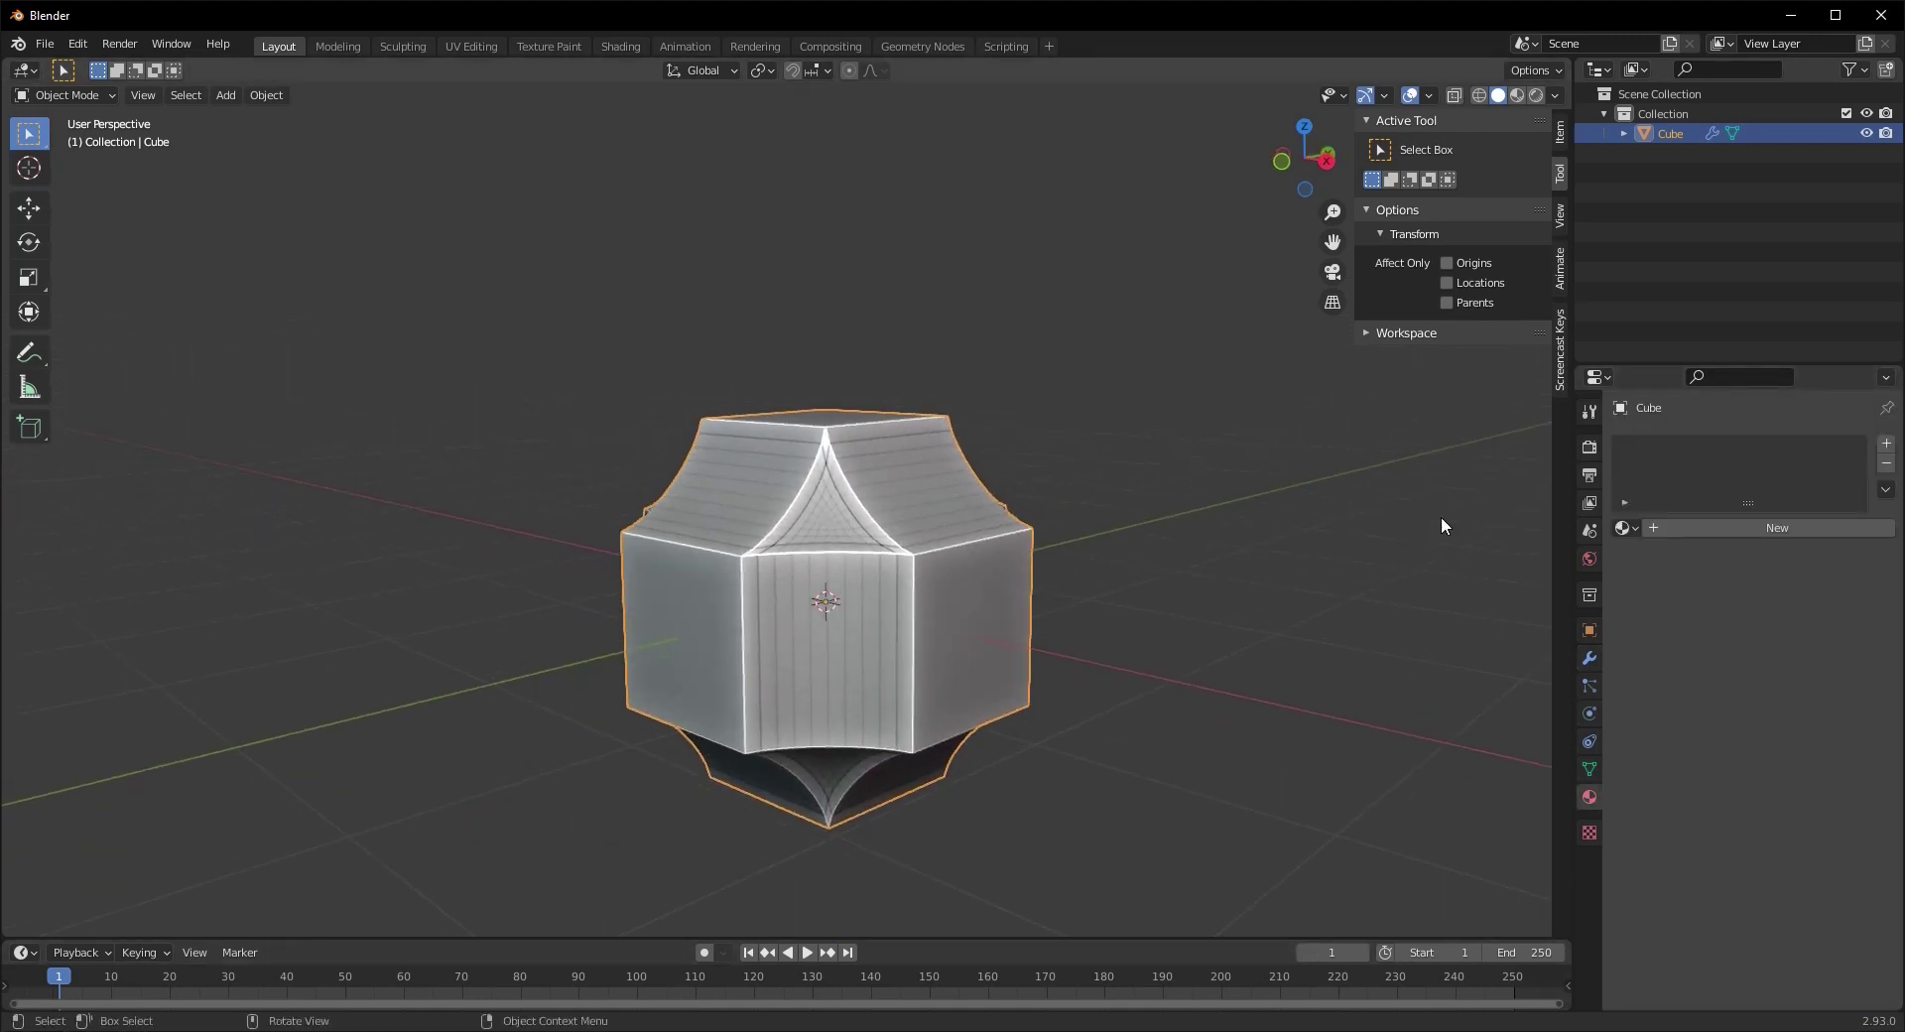
click(1517, 95)
mouse_move(734, 596)
middle_down()
mouse_move(765, 612)
mouse_move(602, 614)
mouse_move(895, 618)
middle_up()
scroll(794, 616, up, 3)
middle_drag(716, 614, 905, 618)
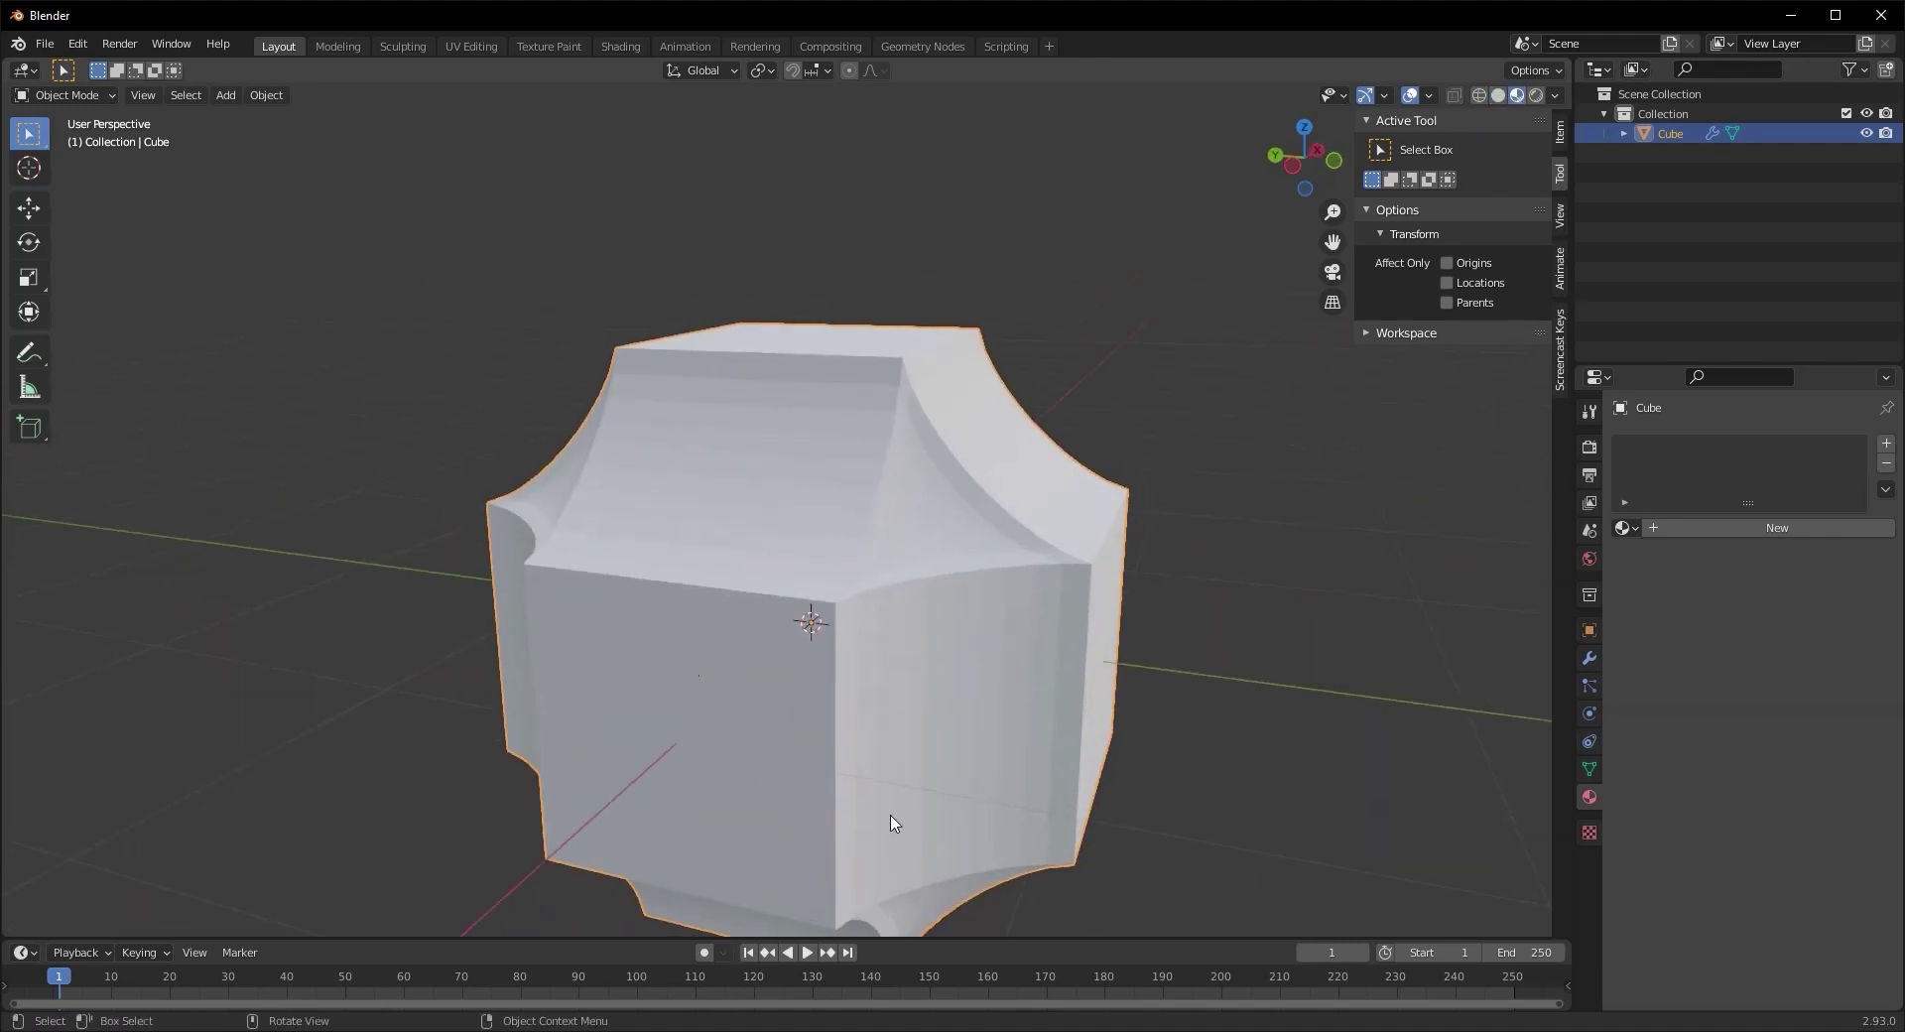
Give the cube a default material and a second one with a black base color and Metallic 1.000
click(1710, 528)
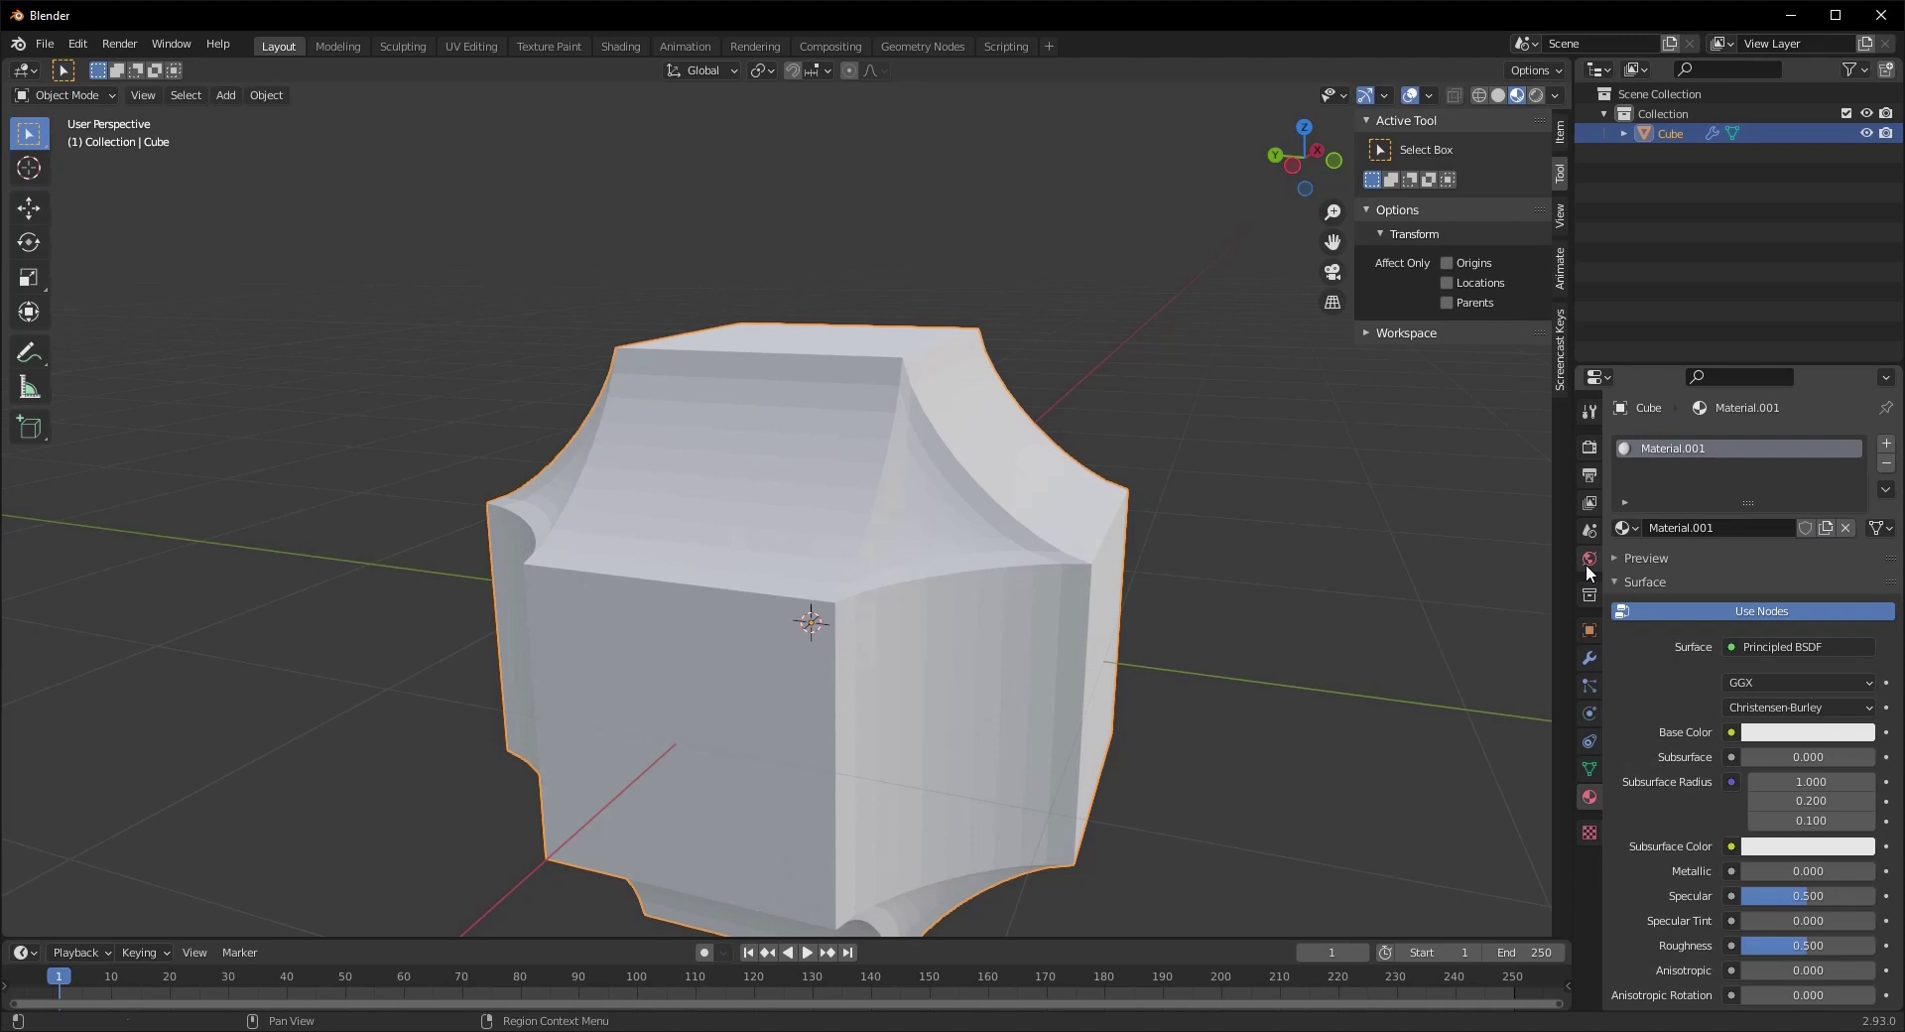
click(1887, 445)
click(1682, 561)
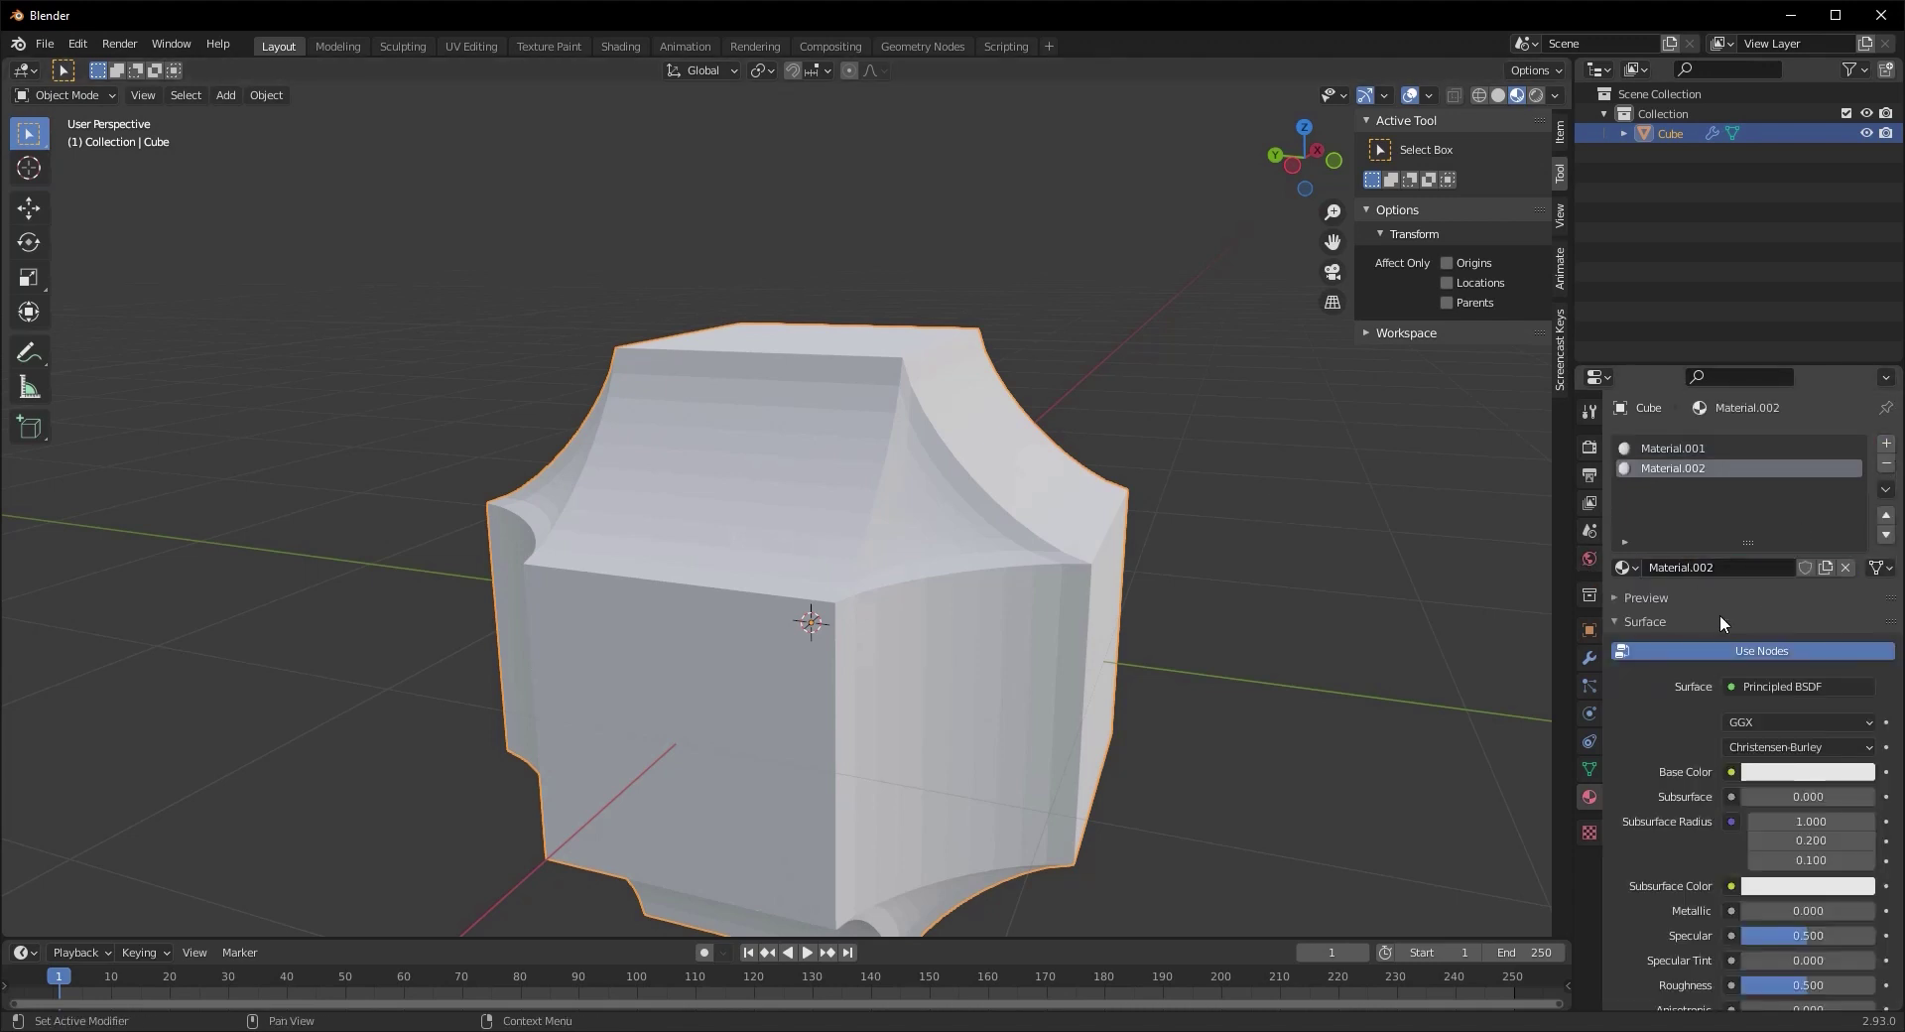
click(1779, 769)
drag(1861, 553, 1862, 635)
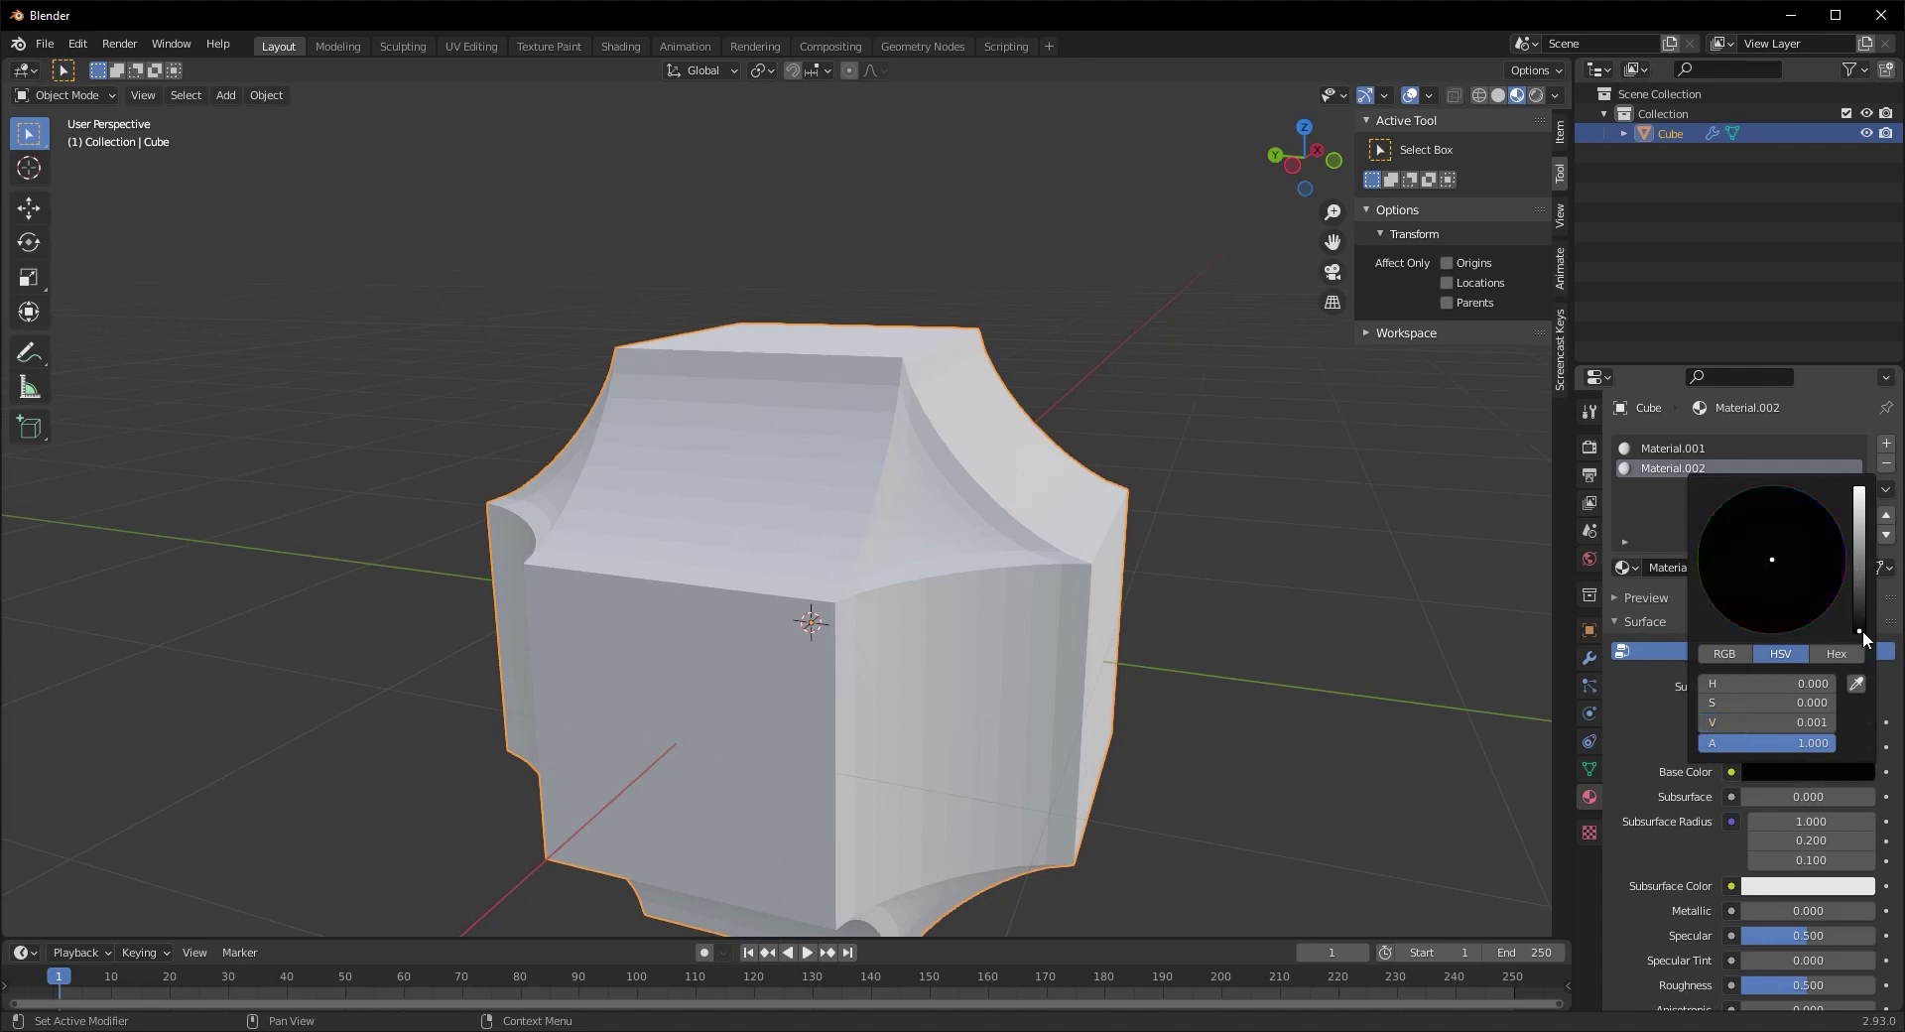
drag(1760, 913, 29, 925)
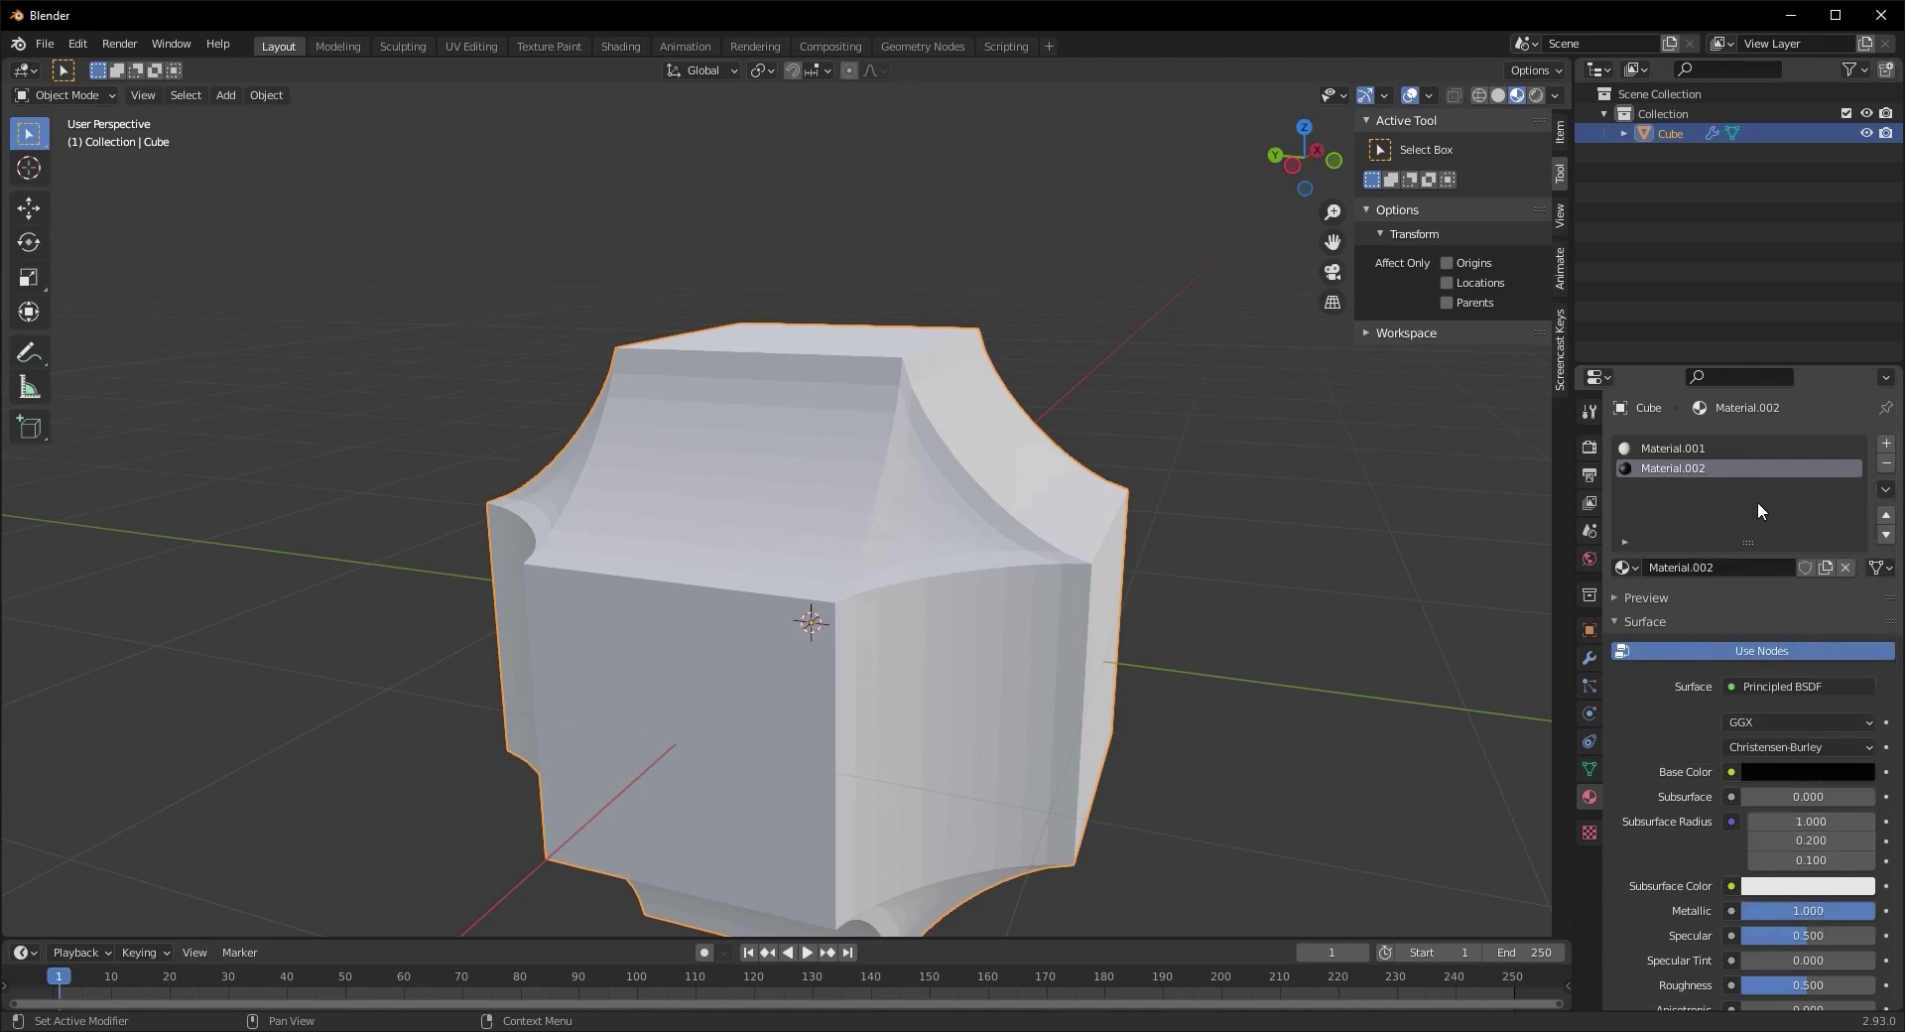
Add a third material to the cube using an Emission surface with strength 3
click(1886, 444)
click(1707, 568)
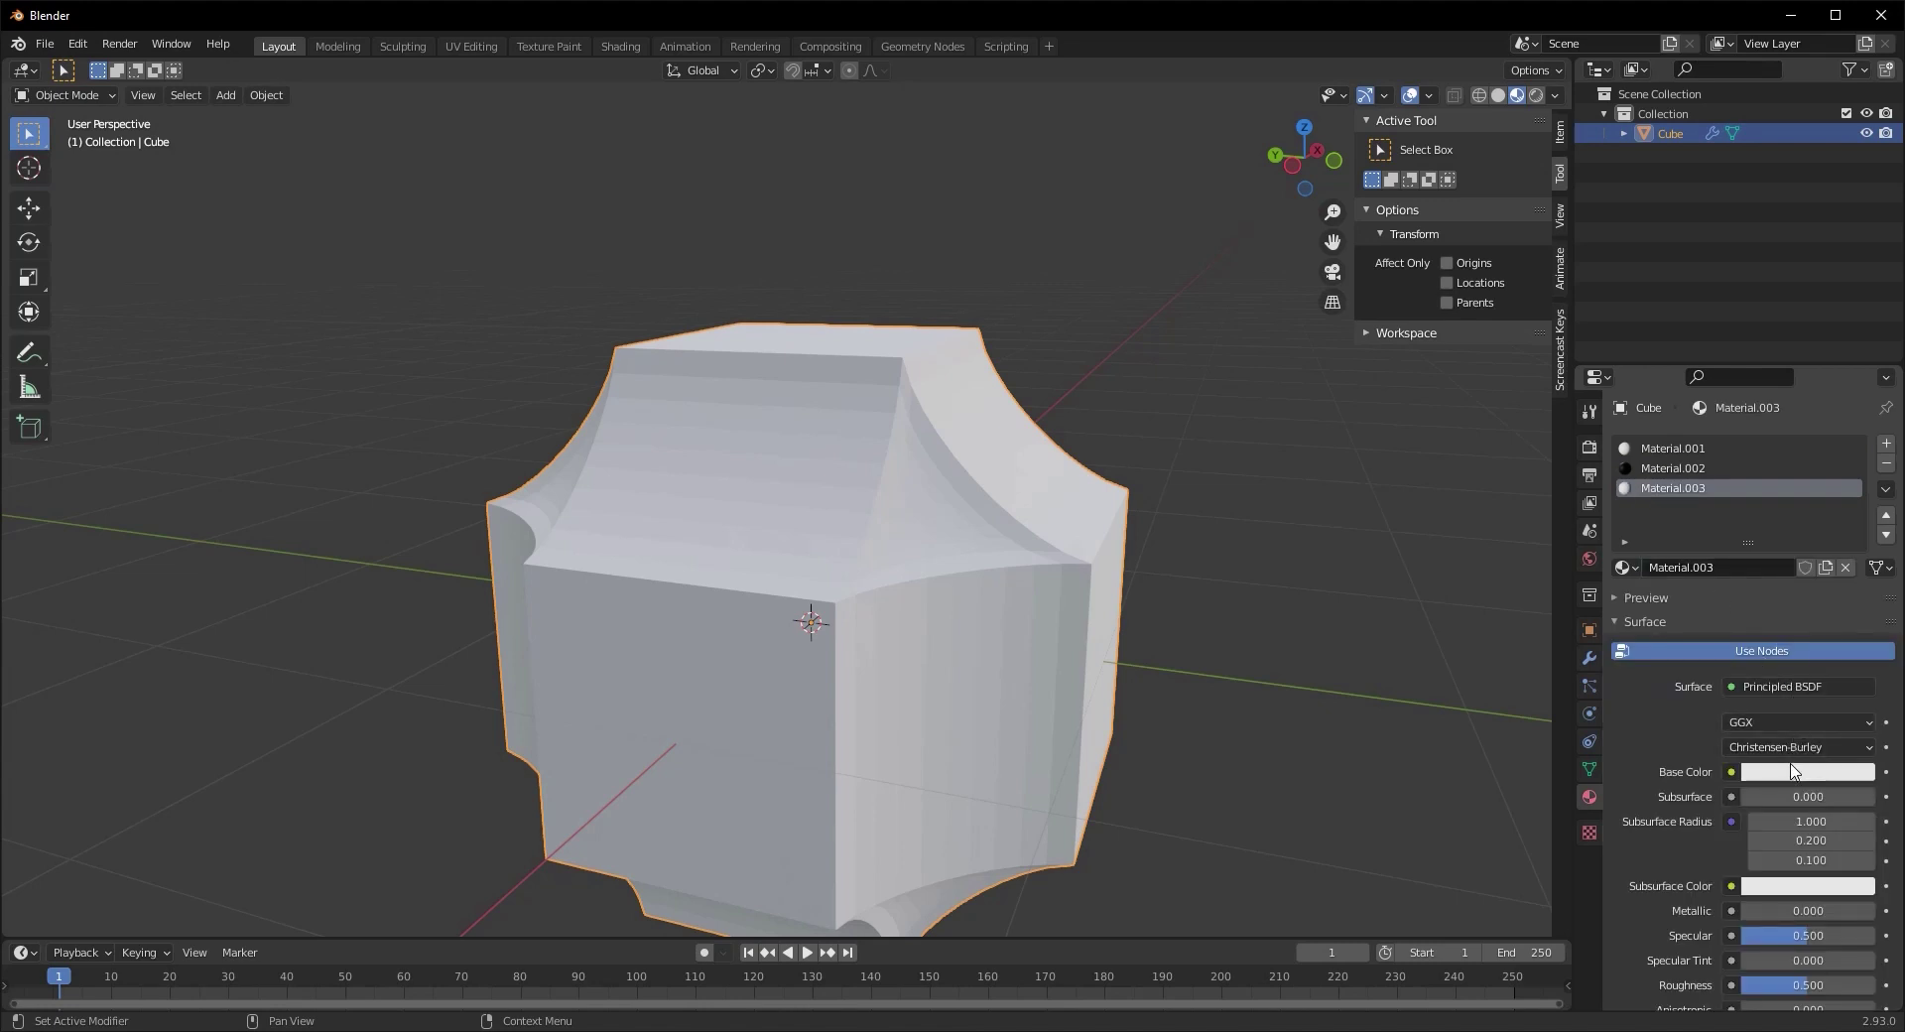
click(1781, 686)
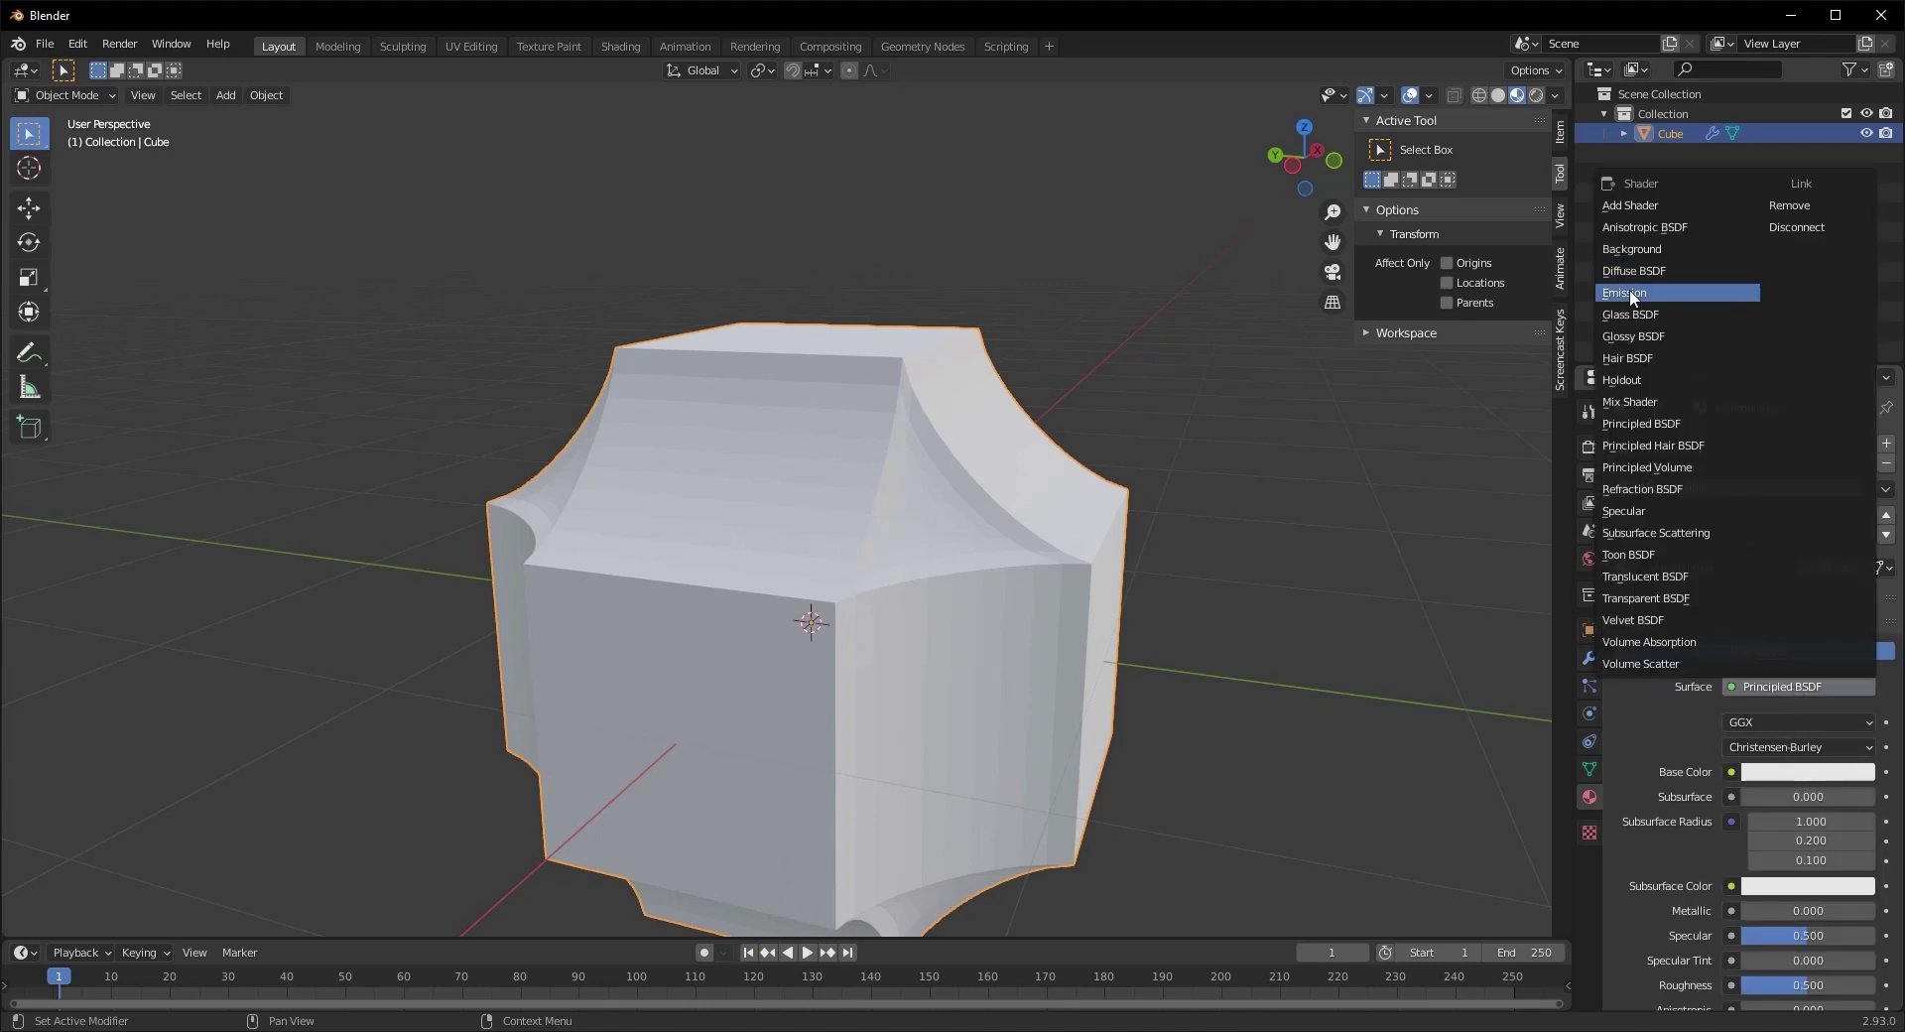
click(1726, 293)
click(1771, 747)
text(3)
key(Return)
middle_drag(1052, 635, 876, 659)
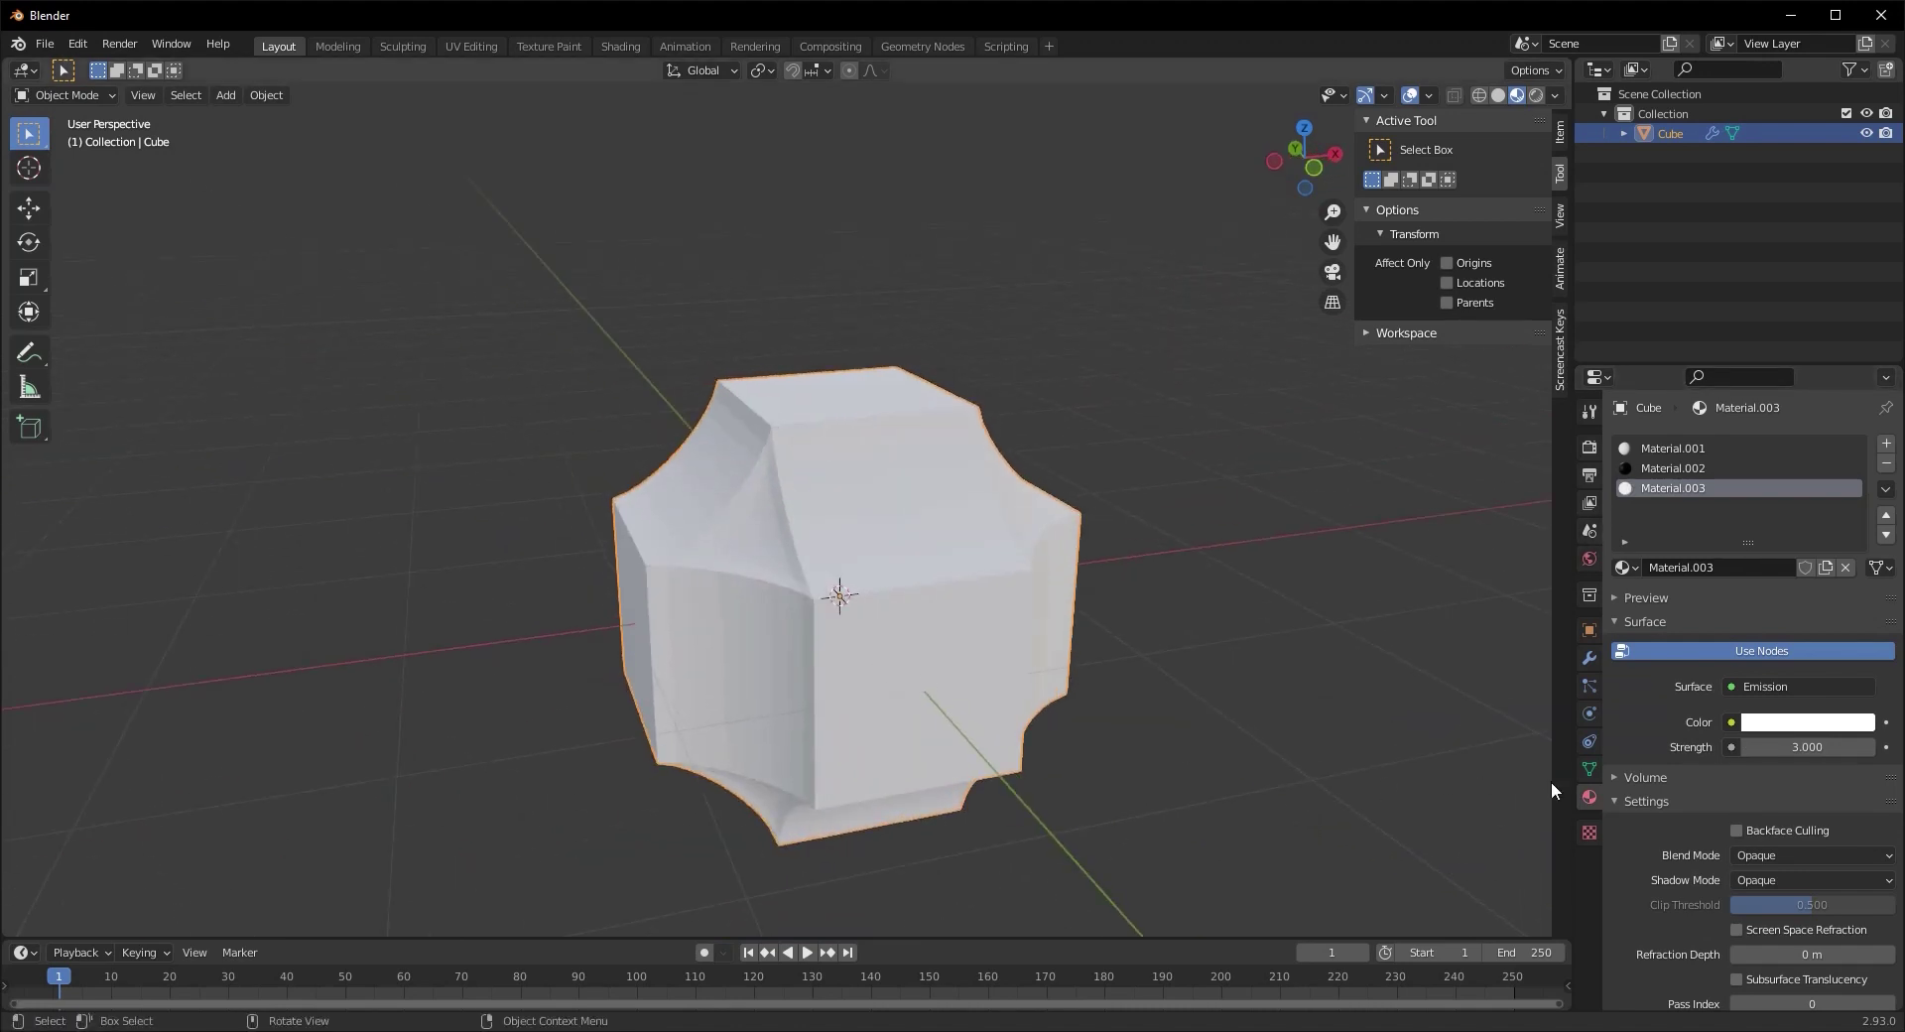
Set the bevel's Material Index to 0 and view the cube from several angles
click(1588, 660)
scroll(1722, 977, down, 2)
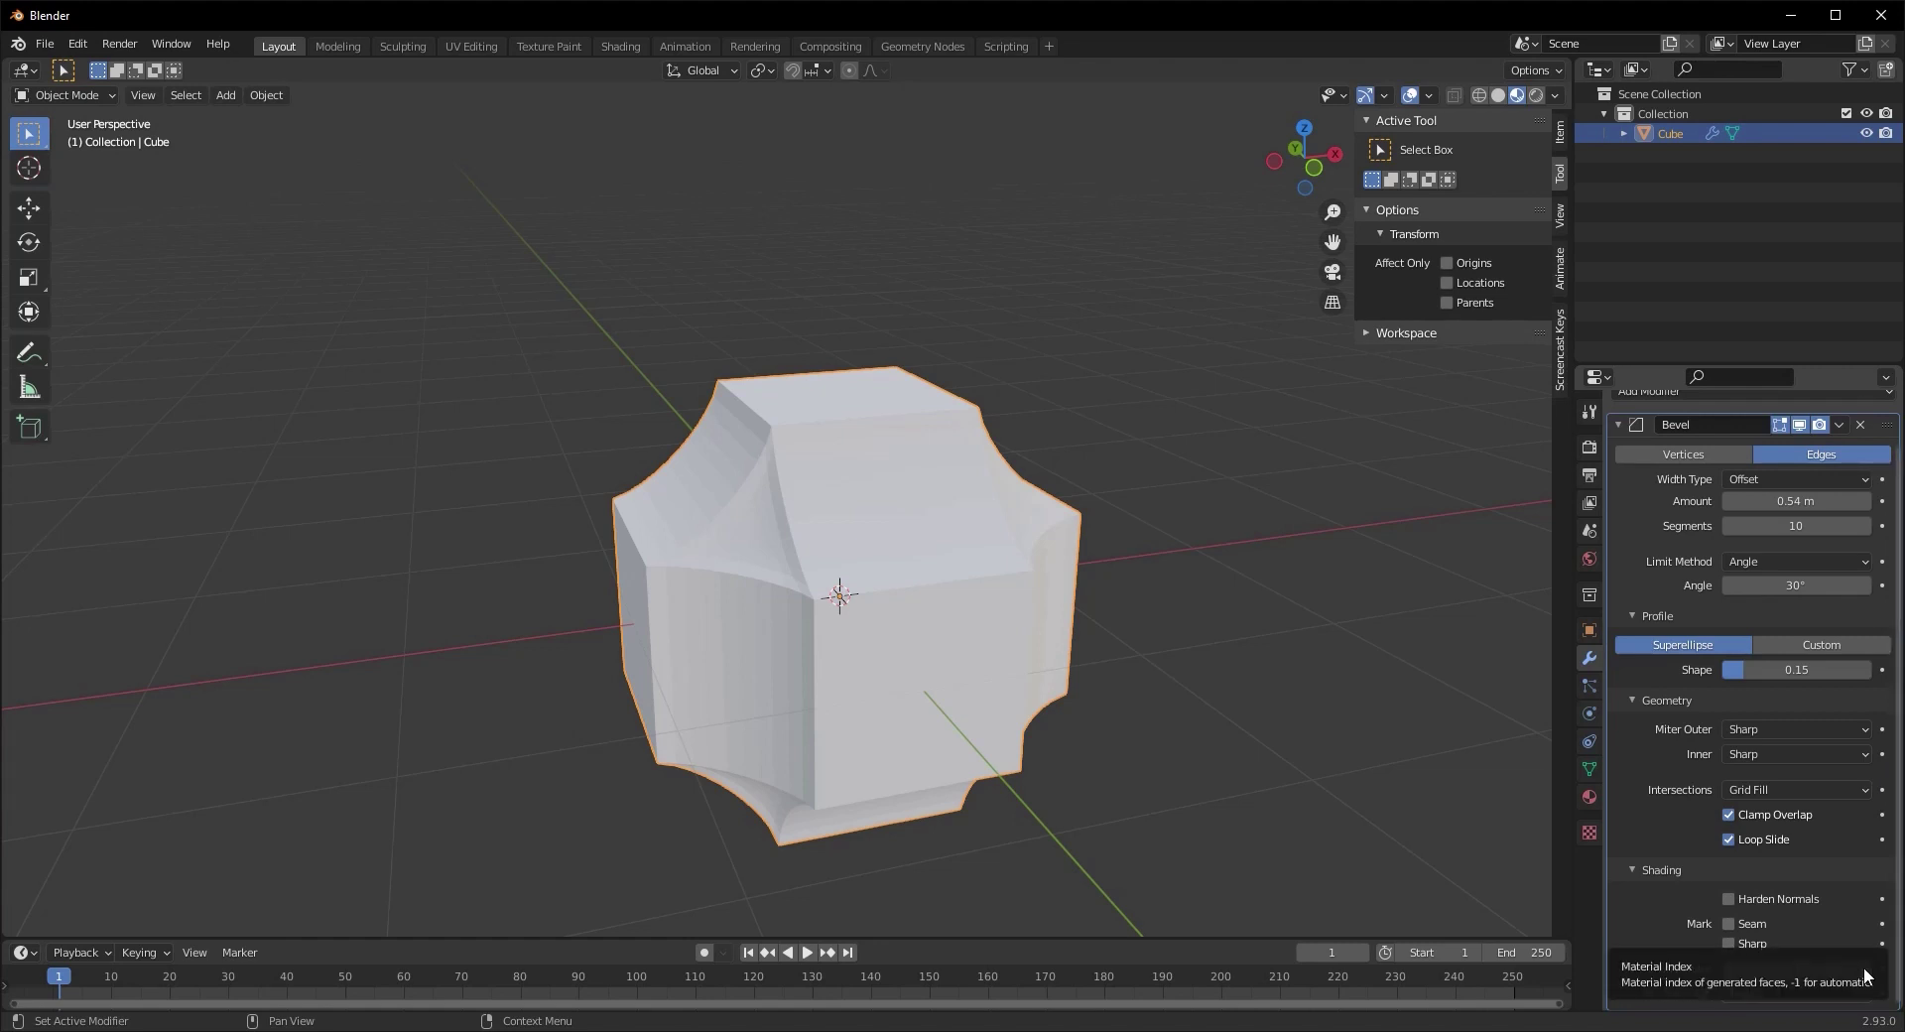
scroll(872, 658, up, 3)
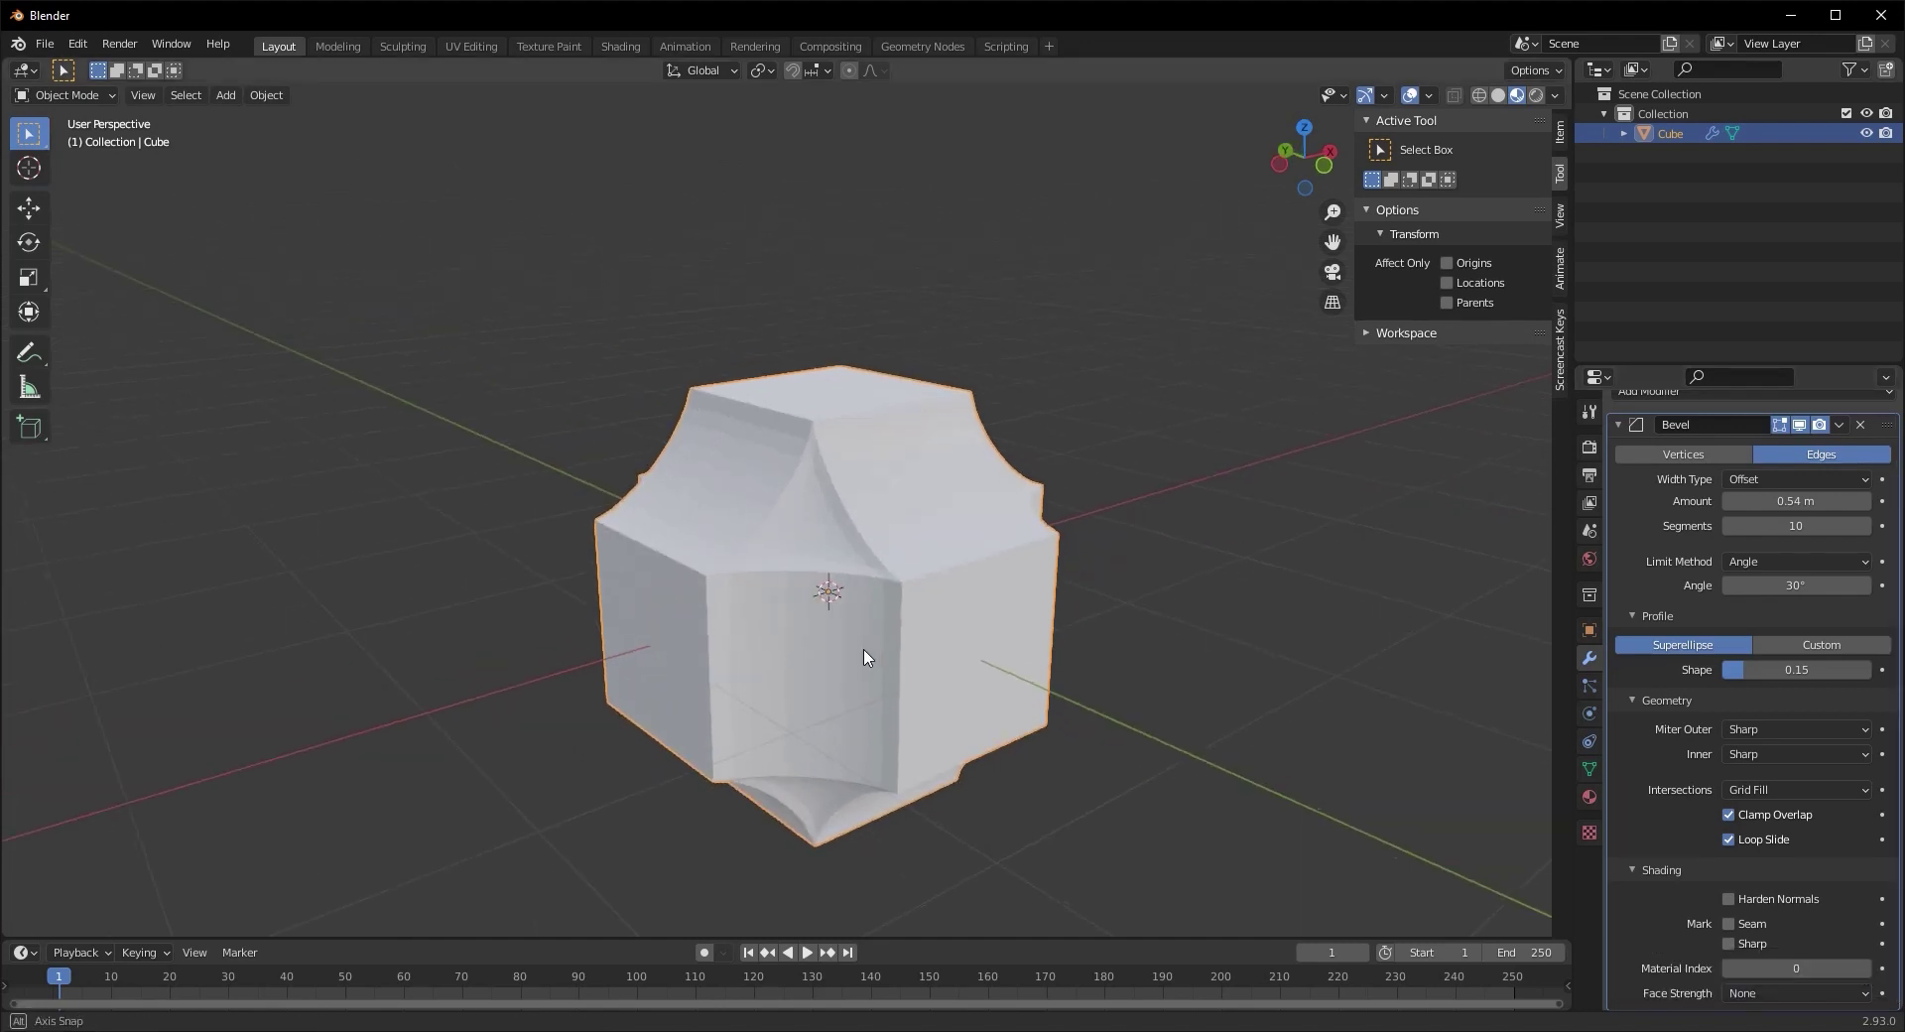
scroll(827, 645, down, 5)
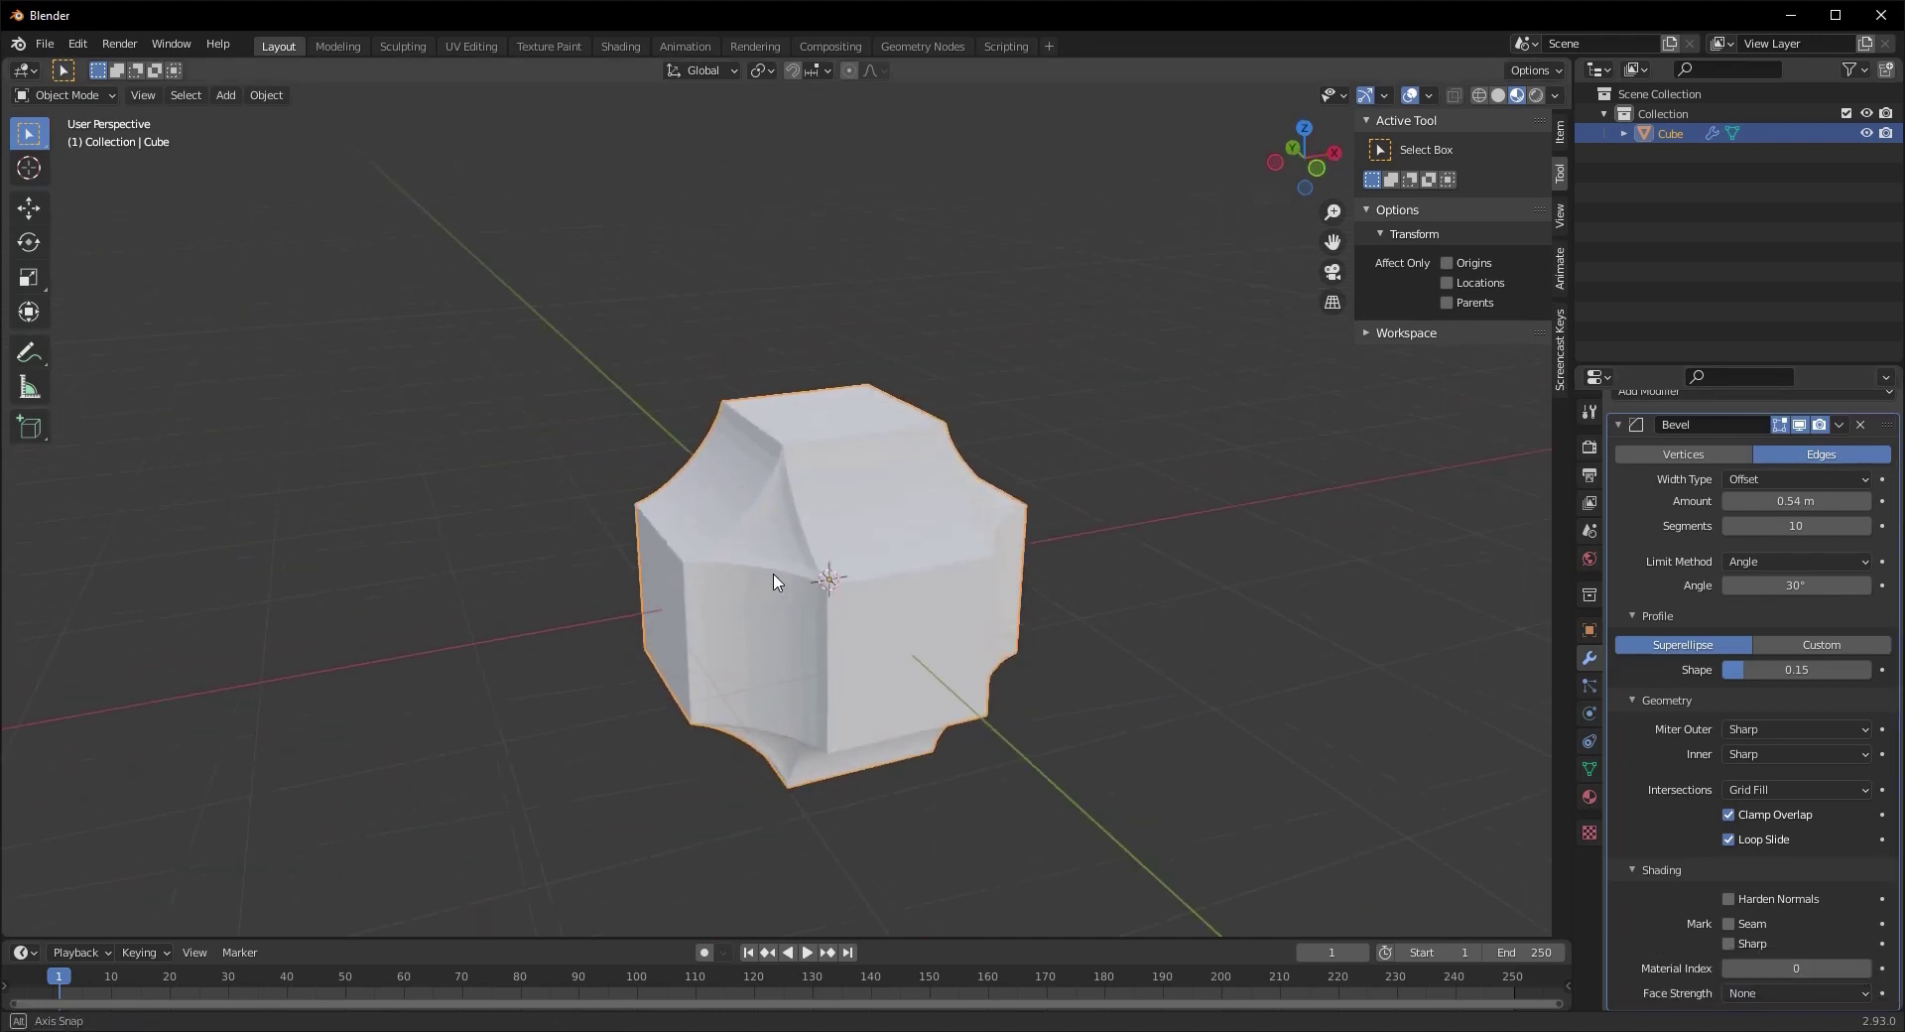
Set Metallic to 1.000 for the cube's first material, Material.001, and inspect the surface
click(1588, 796)
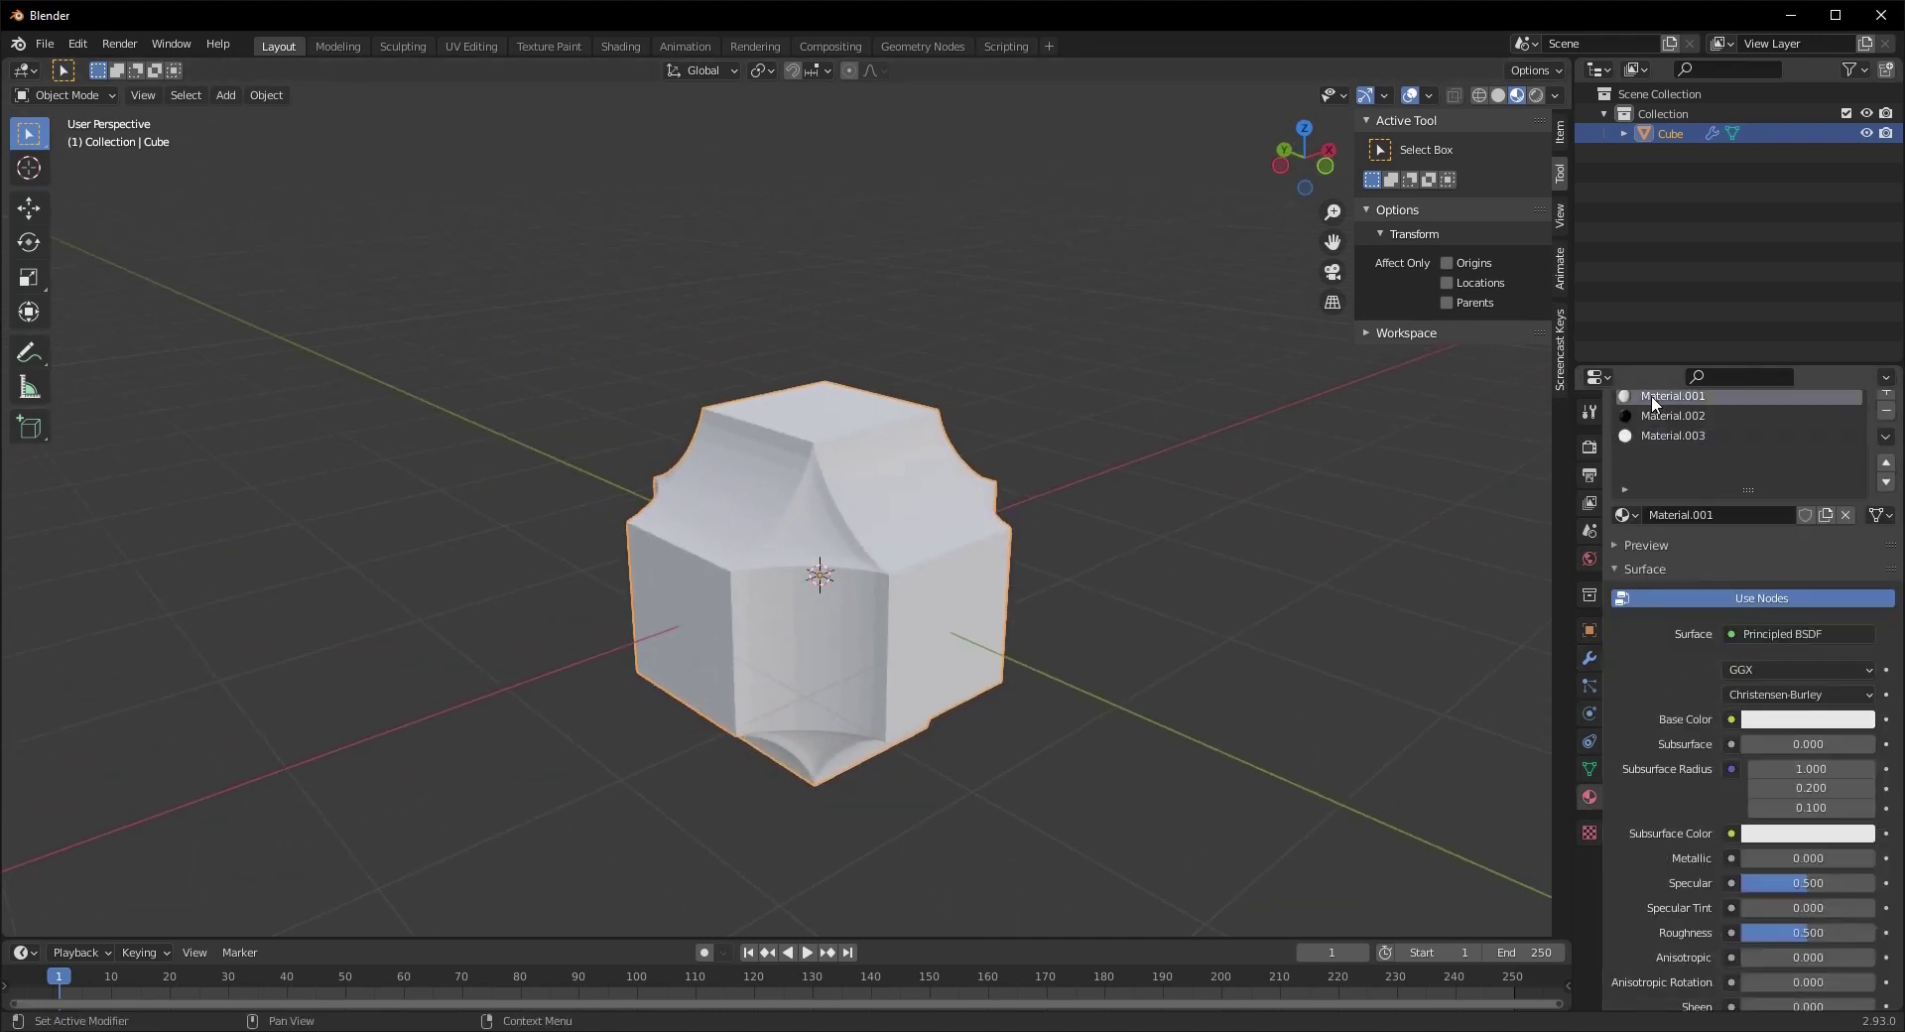
scroll(1746, 712, up, 2)
drag(1776, 910, 18, 933)
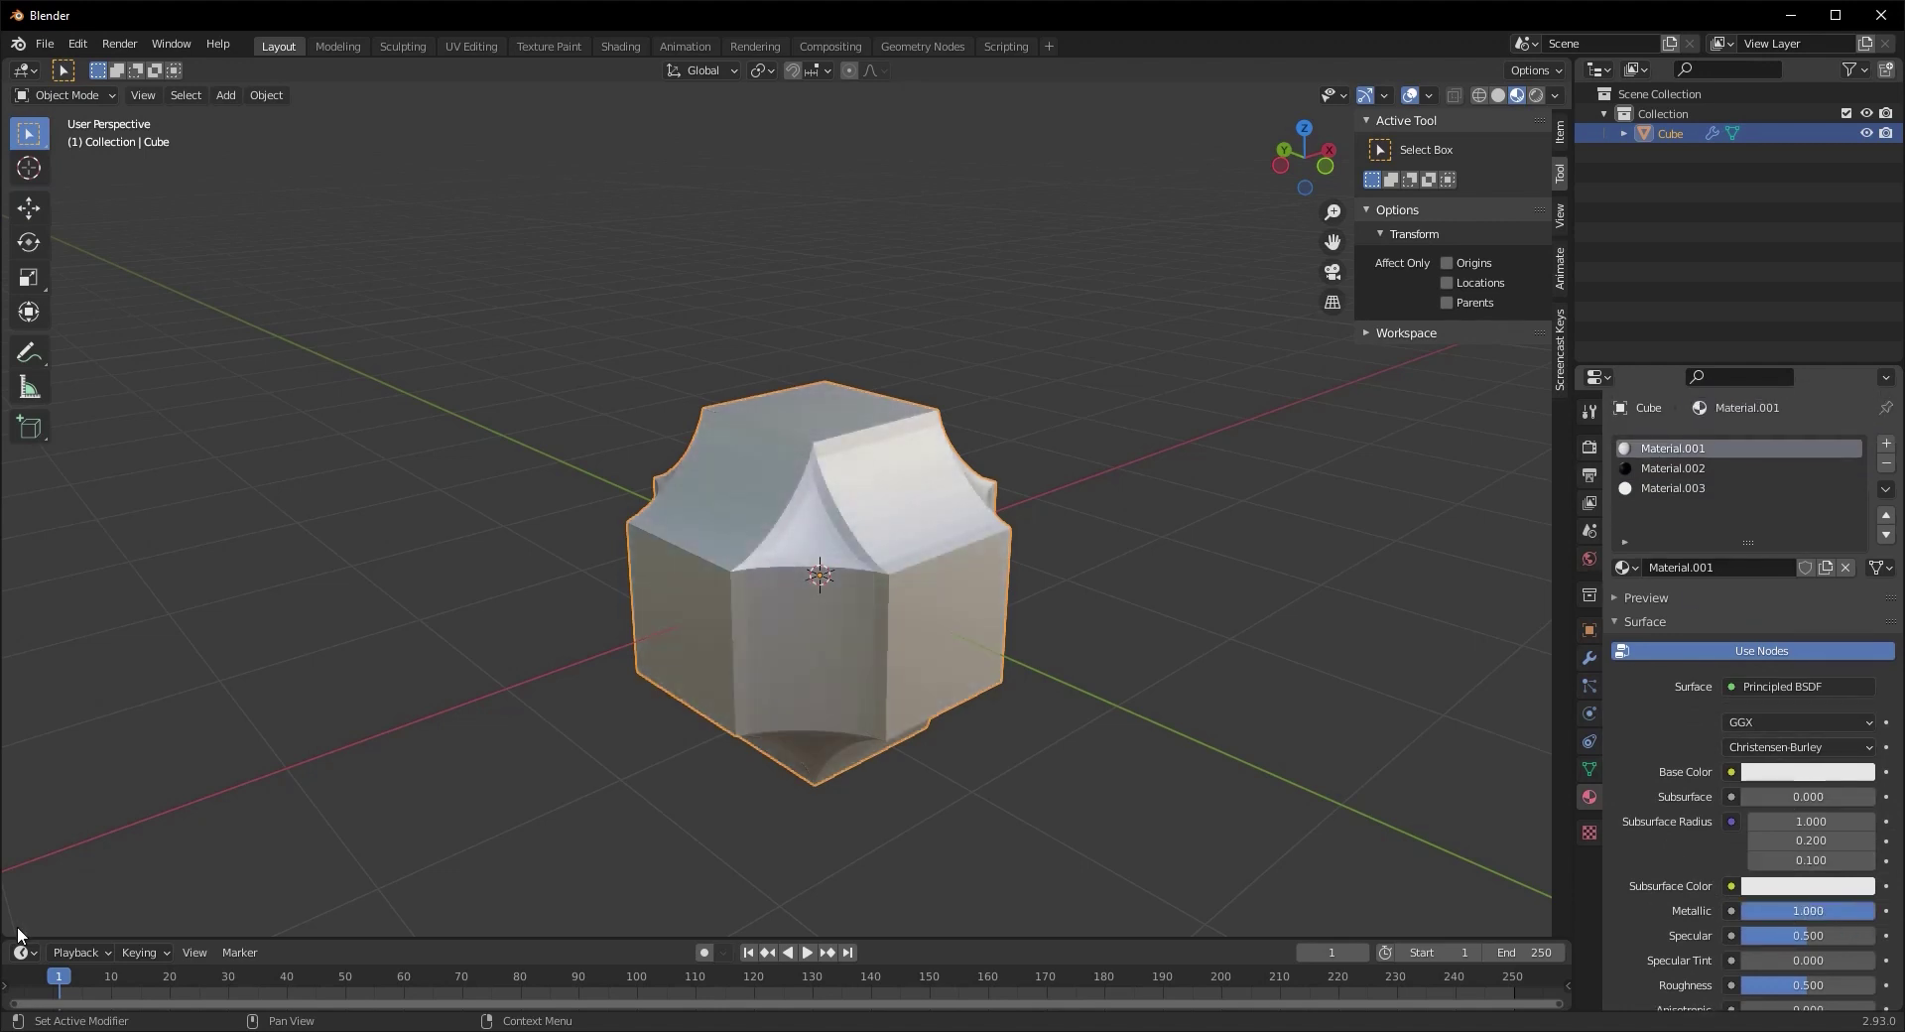
scroll(903, 590, up, 5)
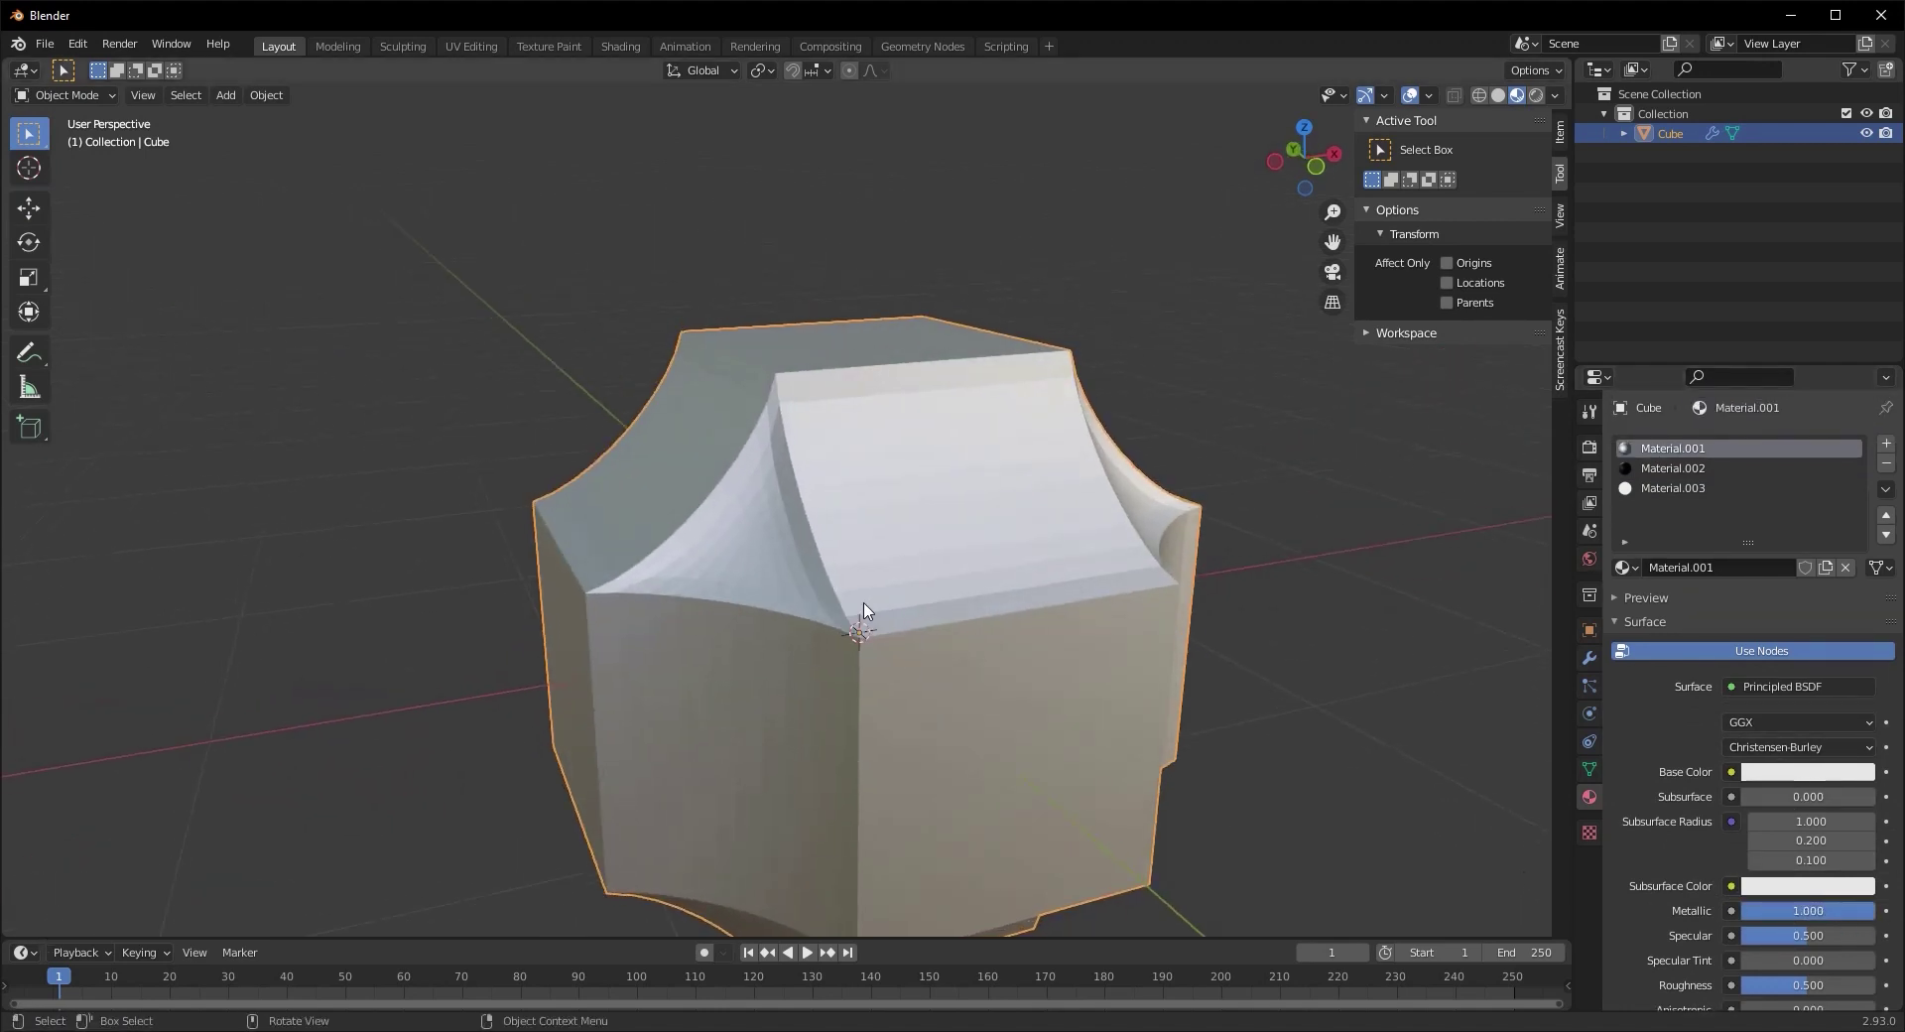
Set the bevel's Material Index to 1 and compare the beveled faces with Material.002 in the material slots
click(1588, 658)
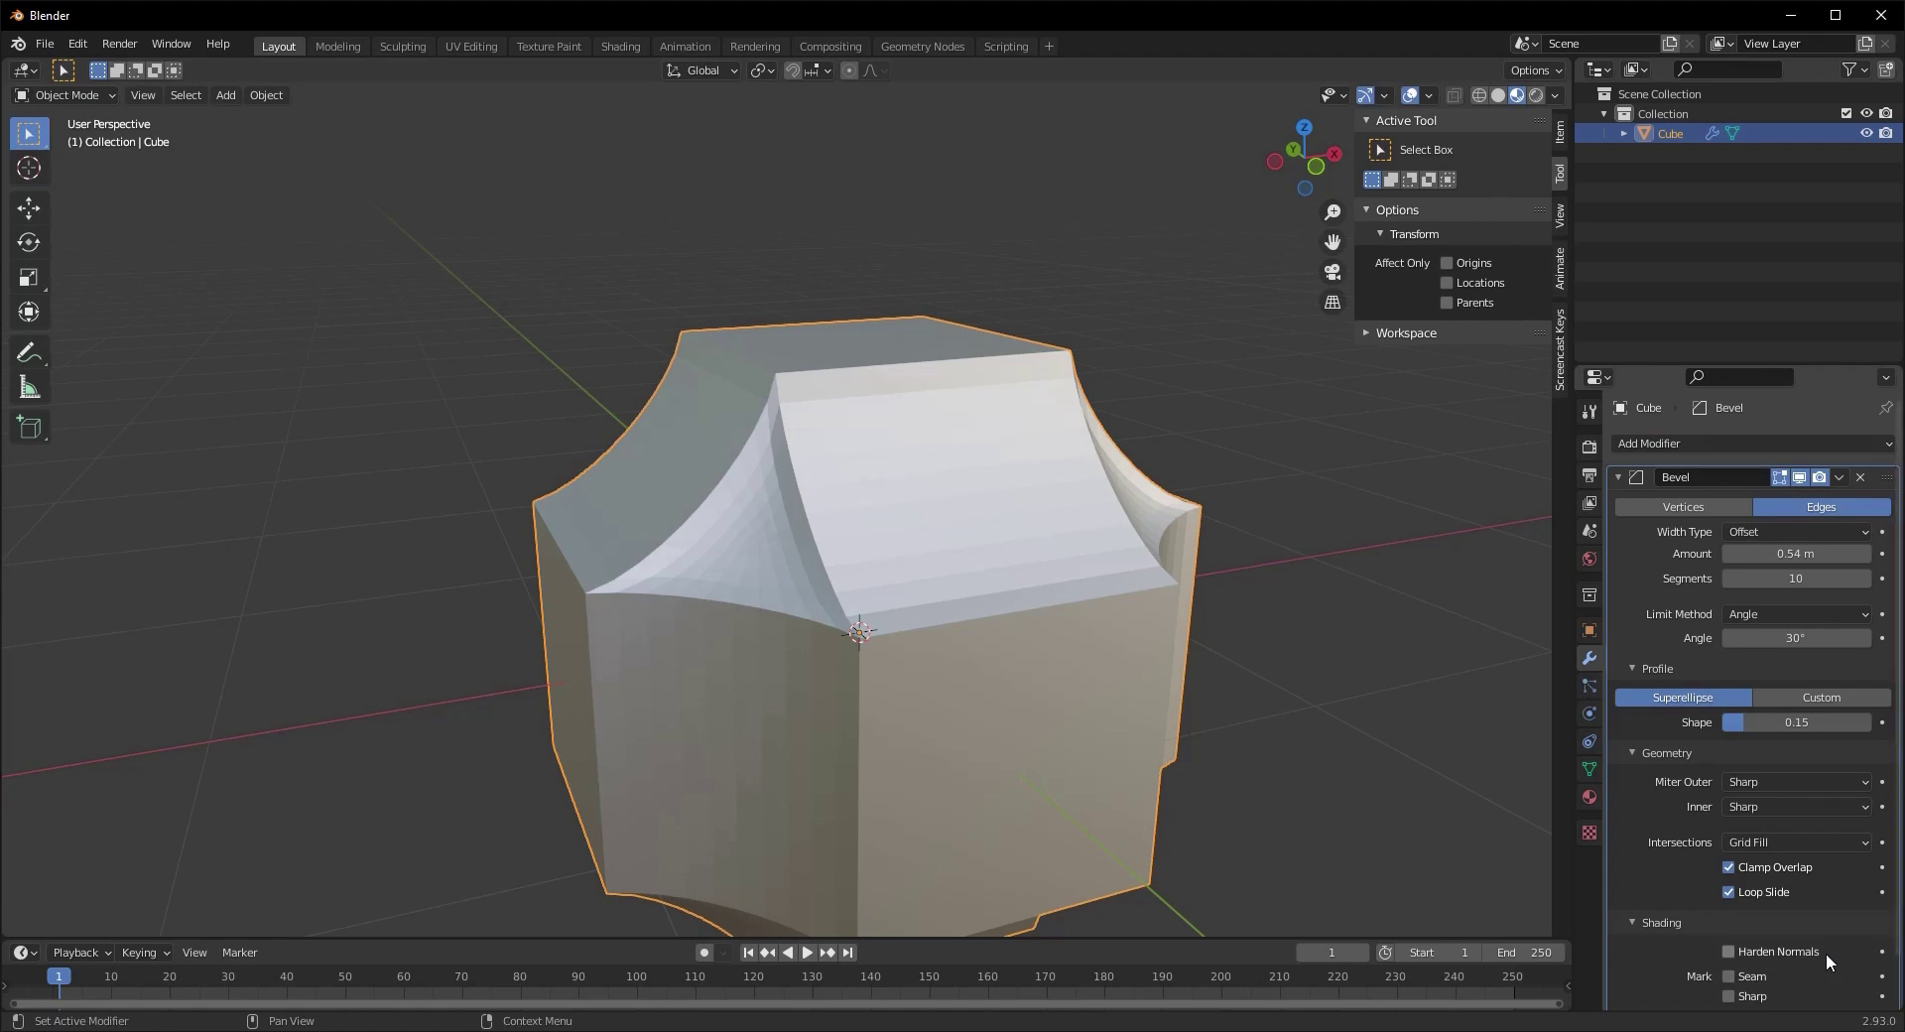
scroll(1826, 954, down, 1)
click(1867, 970)
middle_drag(1098, 768, 1272, 716)
click(1588, 796)
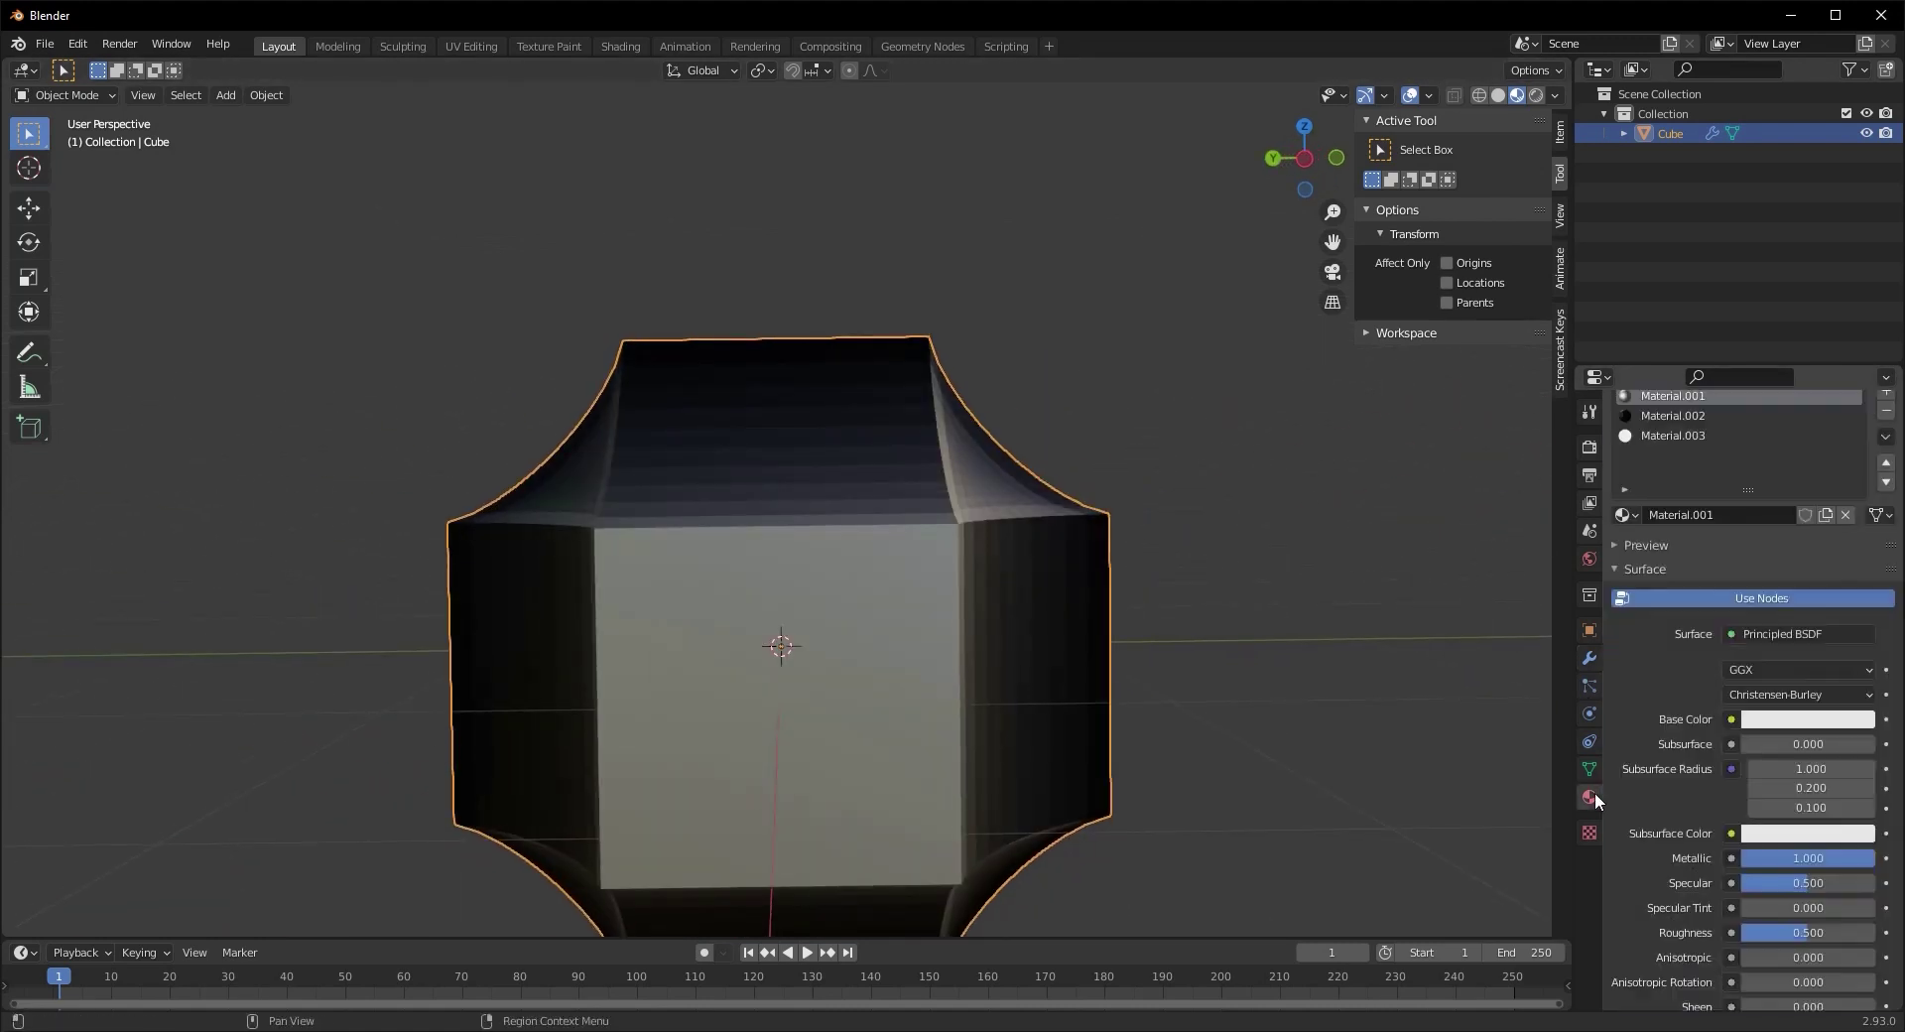
click(1681, 415)
scroll(1680, 413, up, 1)
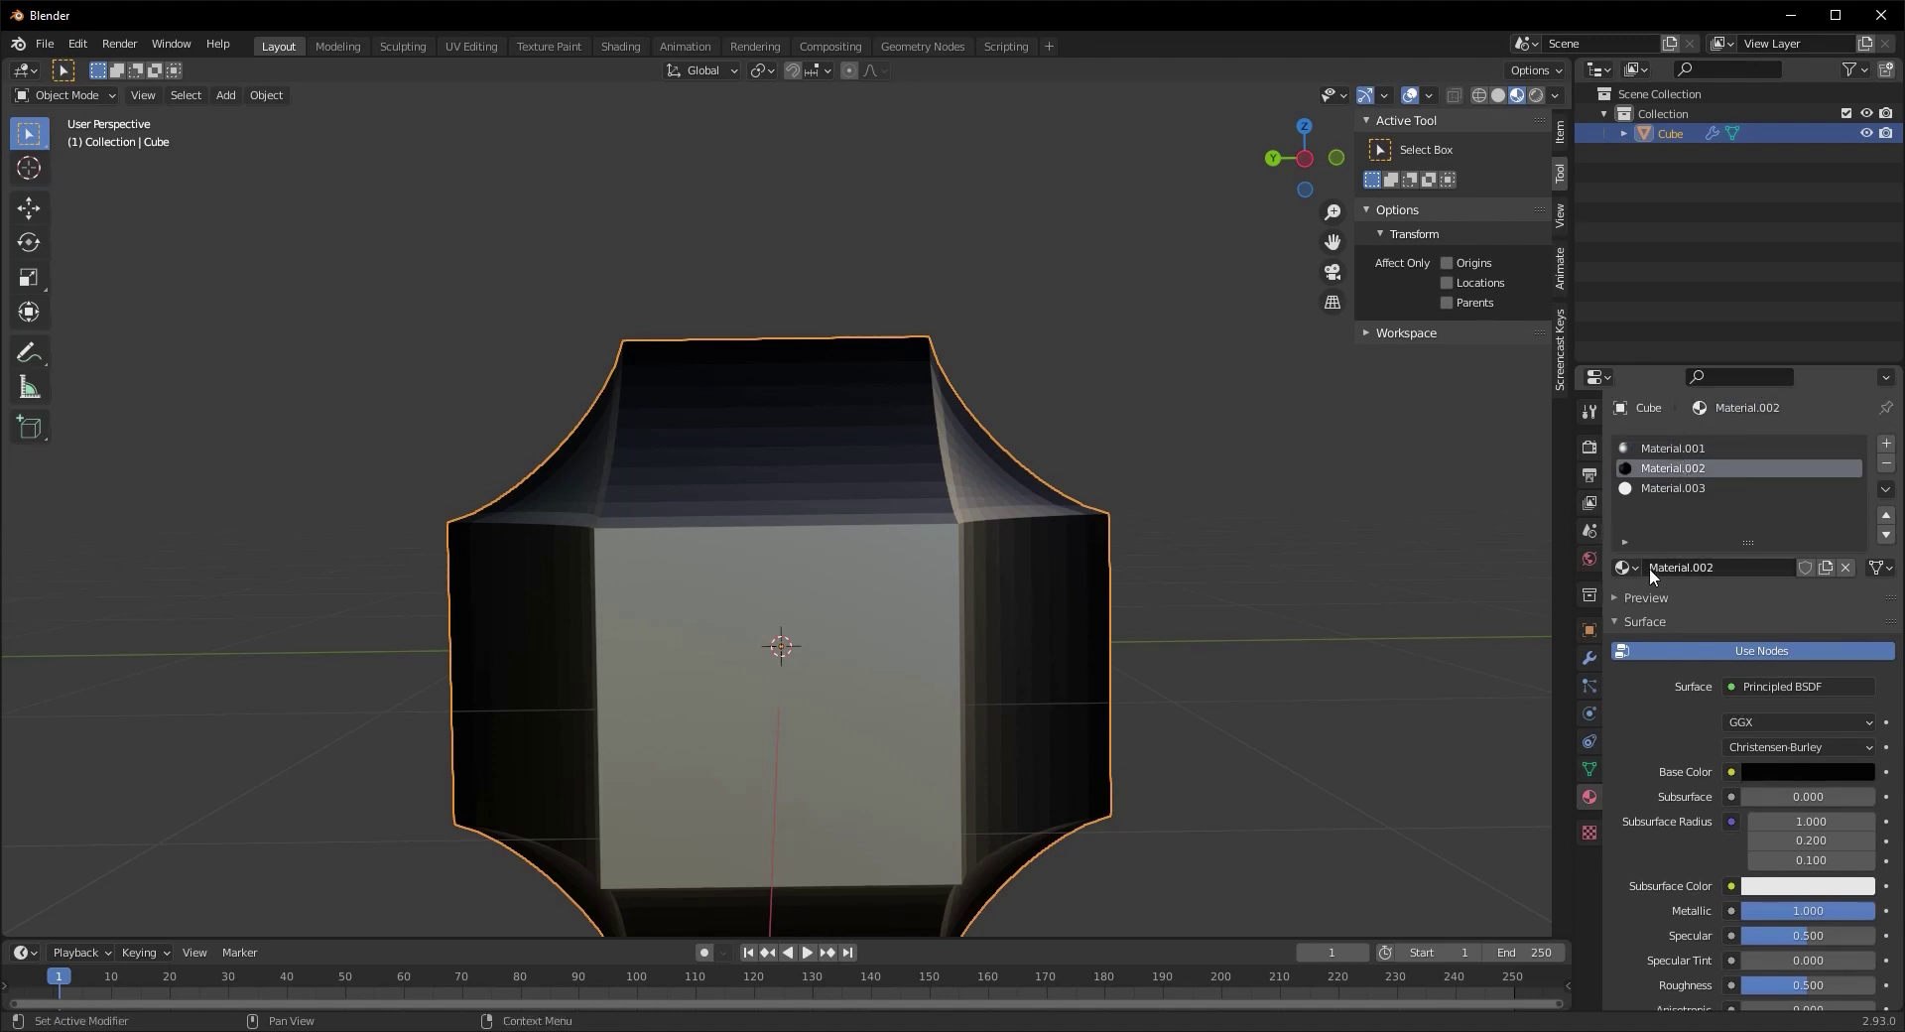
Set the bevel's Material Index to 2 so the beveled faces use the emission material, and view them
click(1588, 658)
scroll(1796, 945, down, 1)
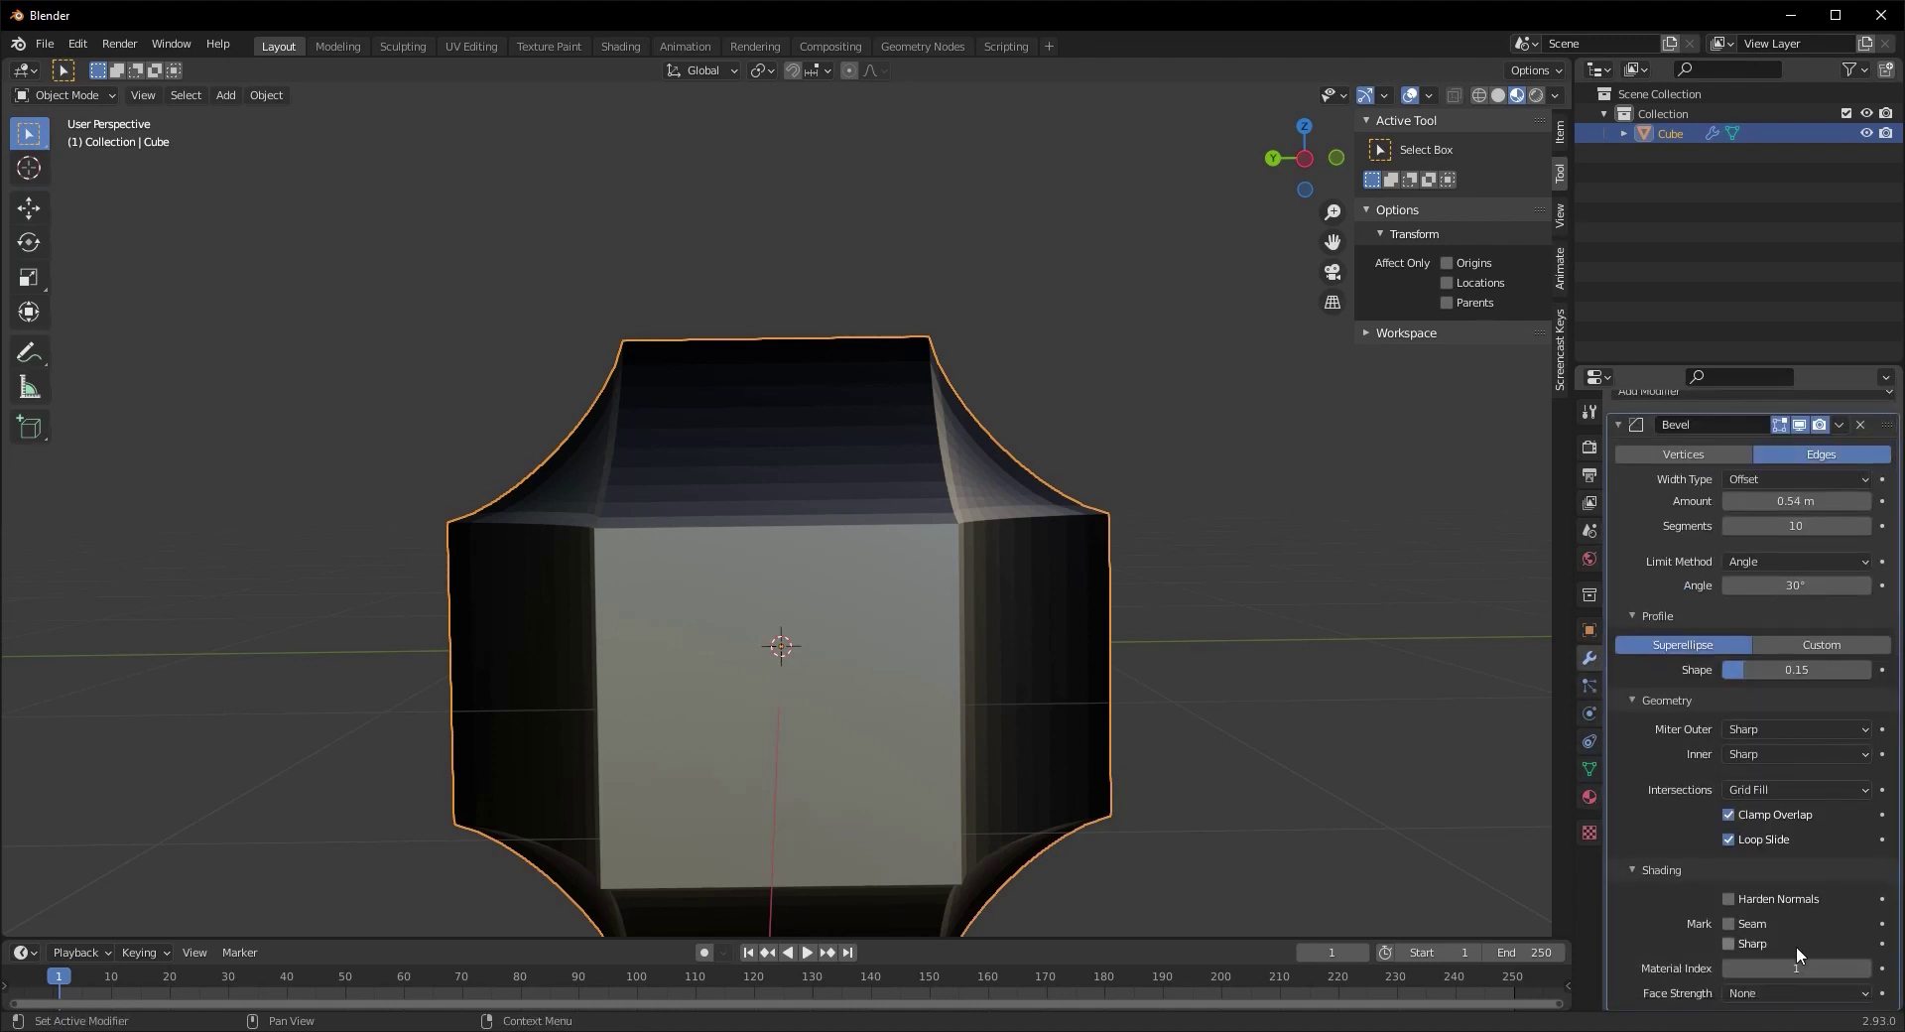
drag(1842, 967, 1860, 967)
middle_drag(1220, 744, 1108, 793)
Check the cube's material slots against the bevel's Material Index and inspect the beveled faces from several angles
click(1588, 797)
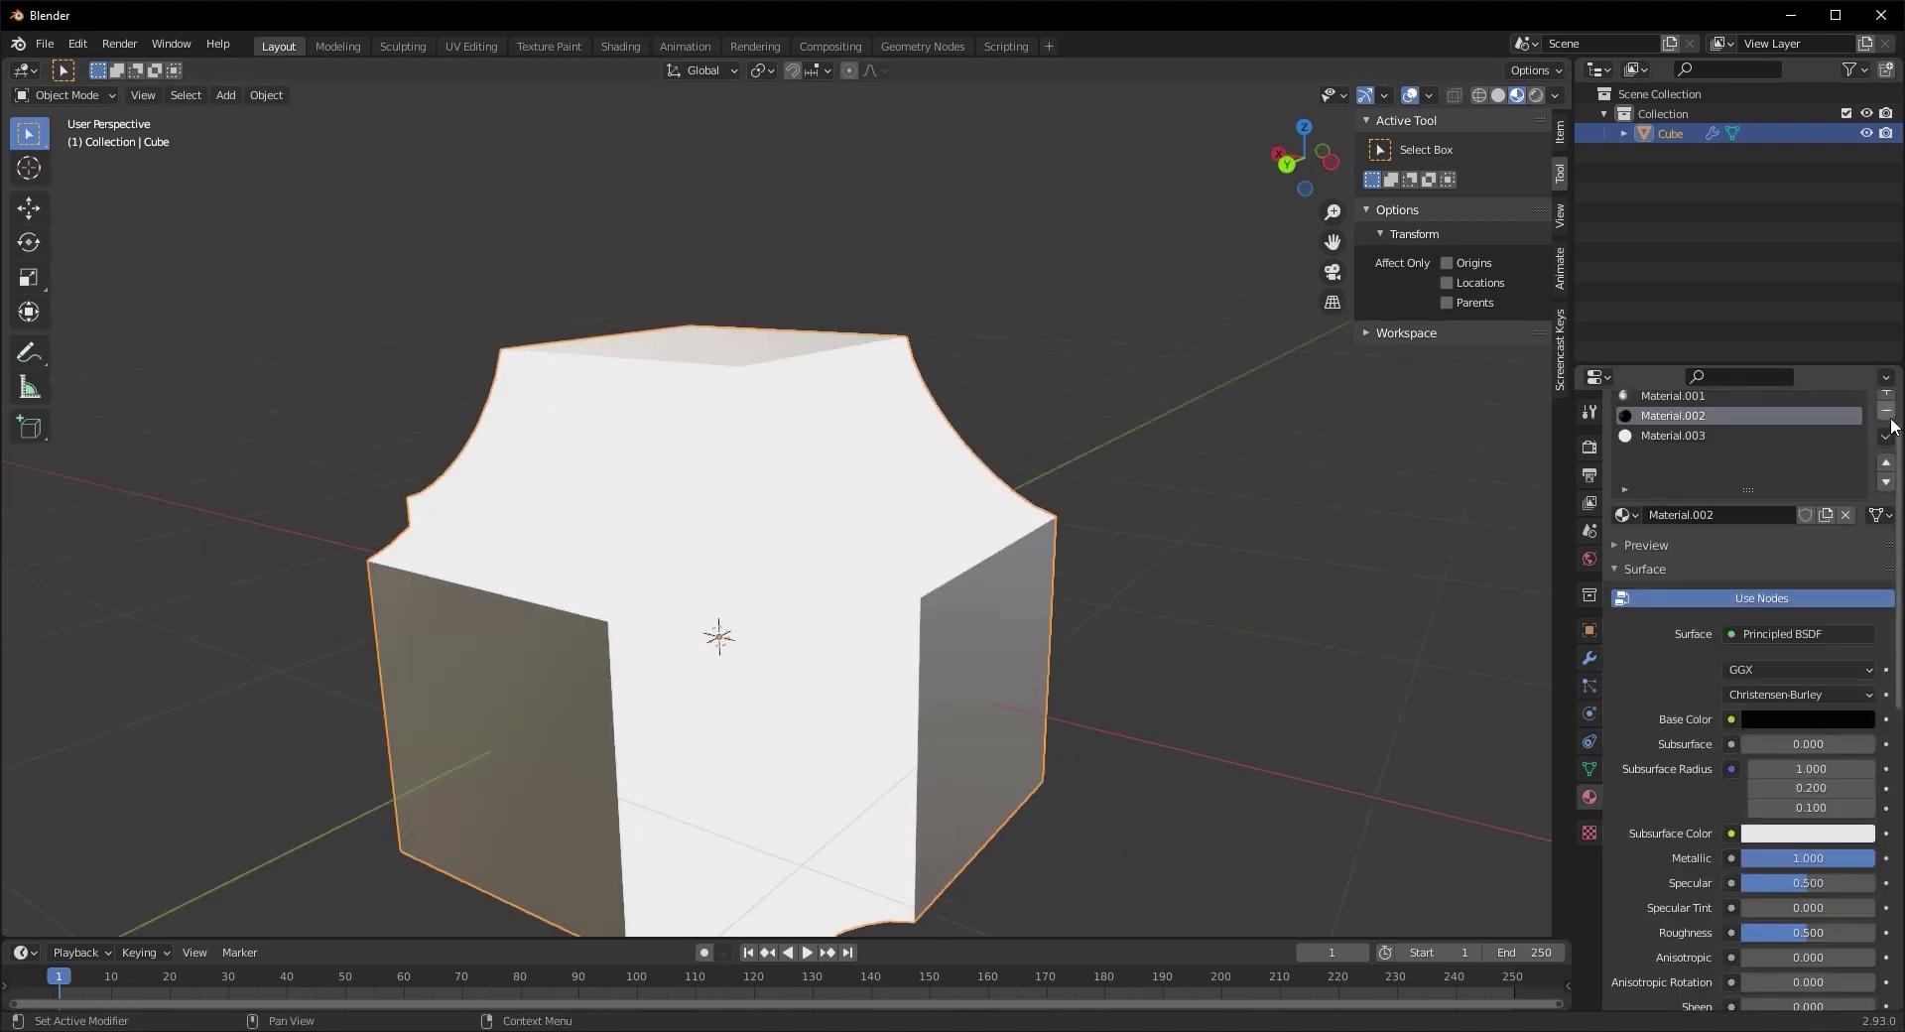
click(1885, 378)
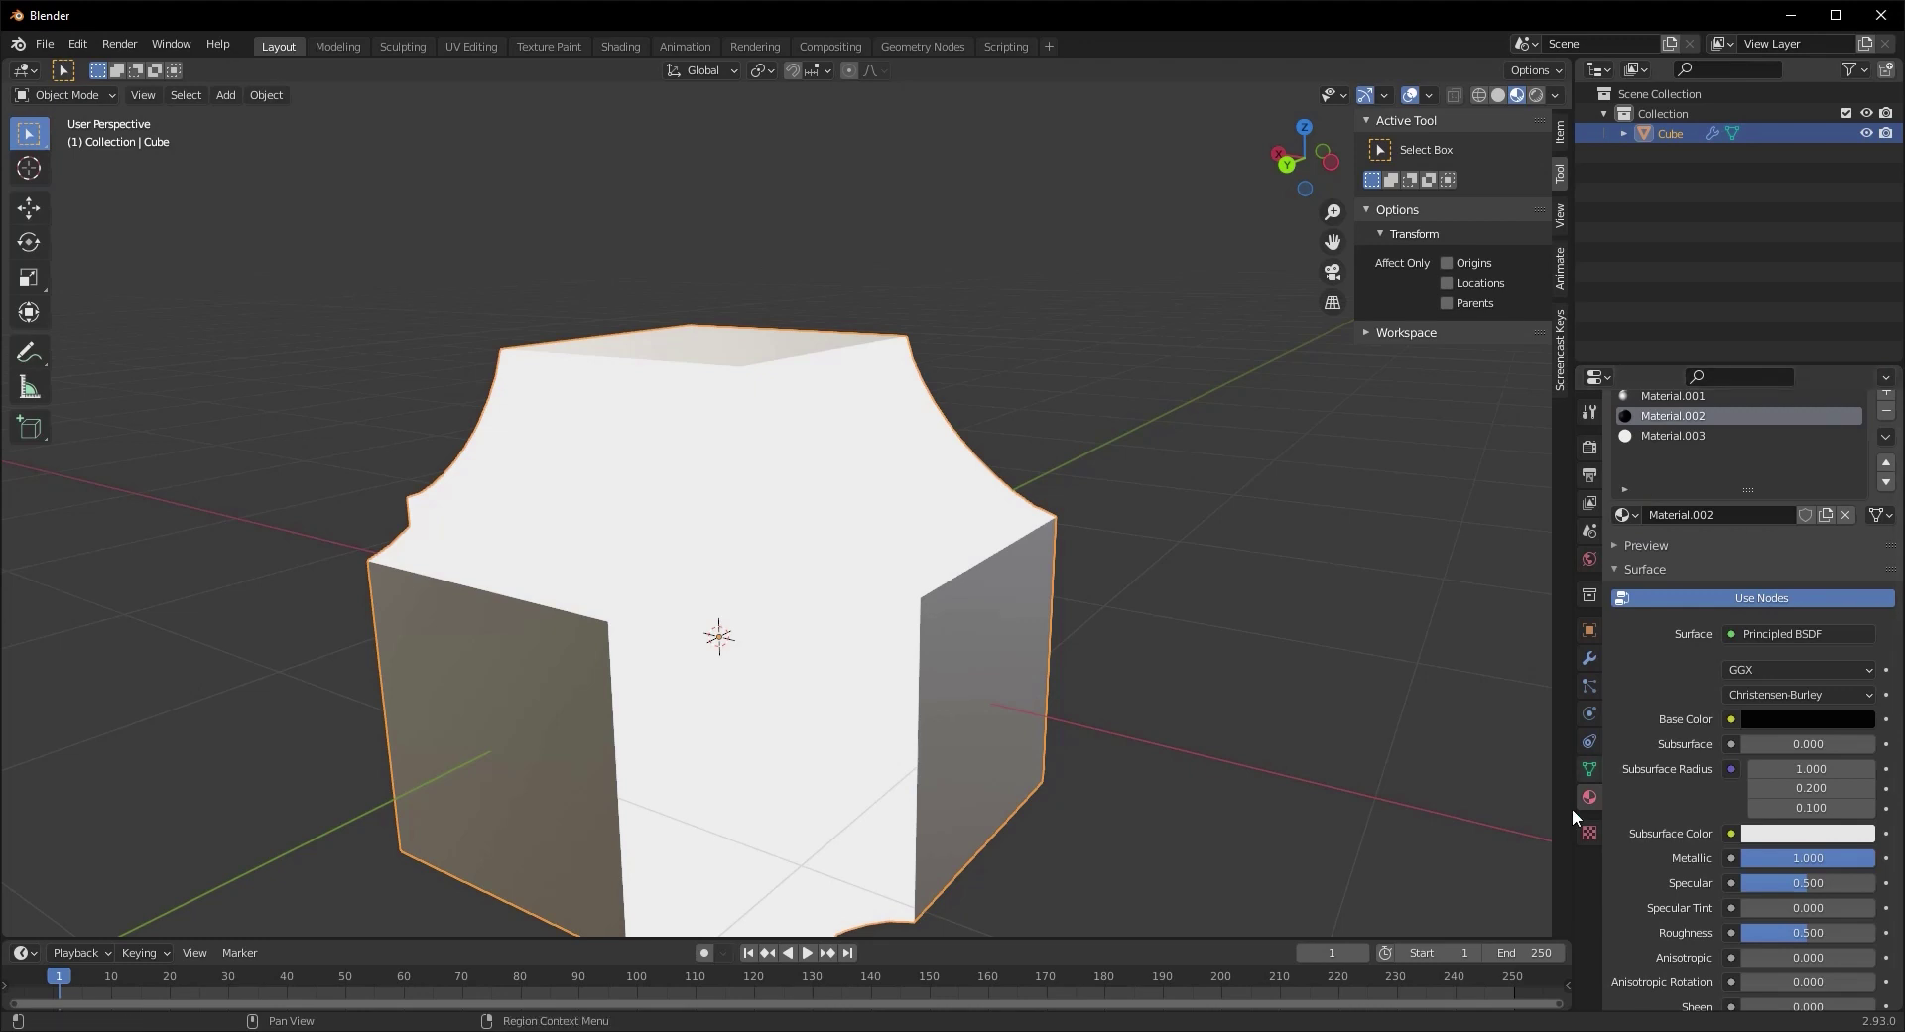
click(1588, 658)
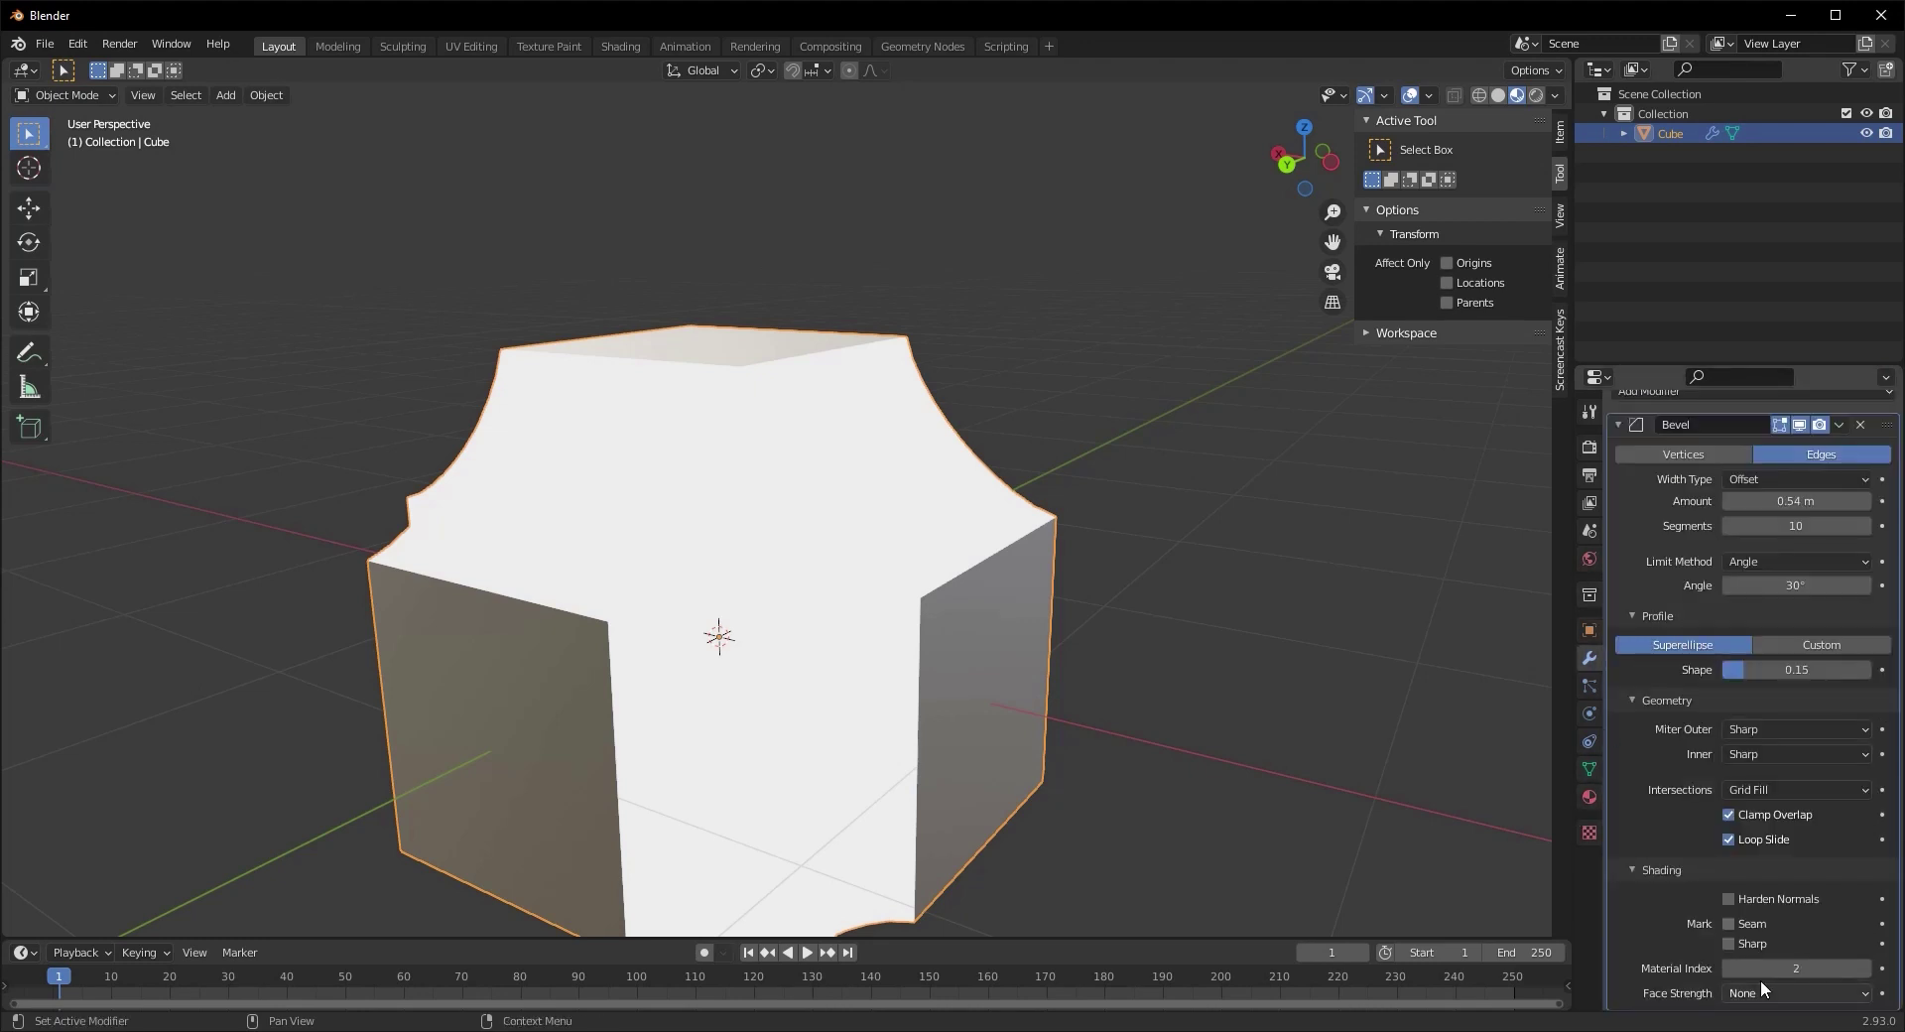
middle_drag(693, 757, 958, 580)
scroll(735, 616, up, 5)
scroll(958, 580, down, 4)
middle_drag(1012, 646, 893, 625)
Set the bevel's Material Index to 1 and view the cube from different sides
click(1726, 968)
click(1726, 967)
mouse_move(923, 824)
middle_down()
mouse_move(817, 837)
mouse_move(1141, 903)
middle_up()
click(1866, 968)
middle_drag(1000, 815, 795, 796)
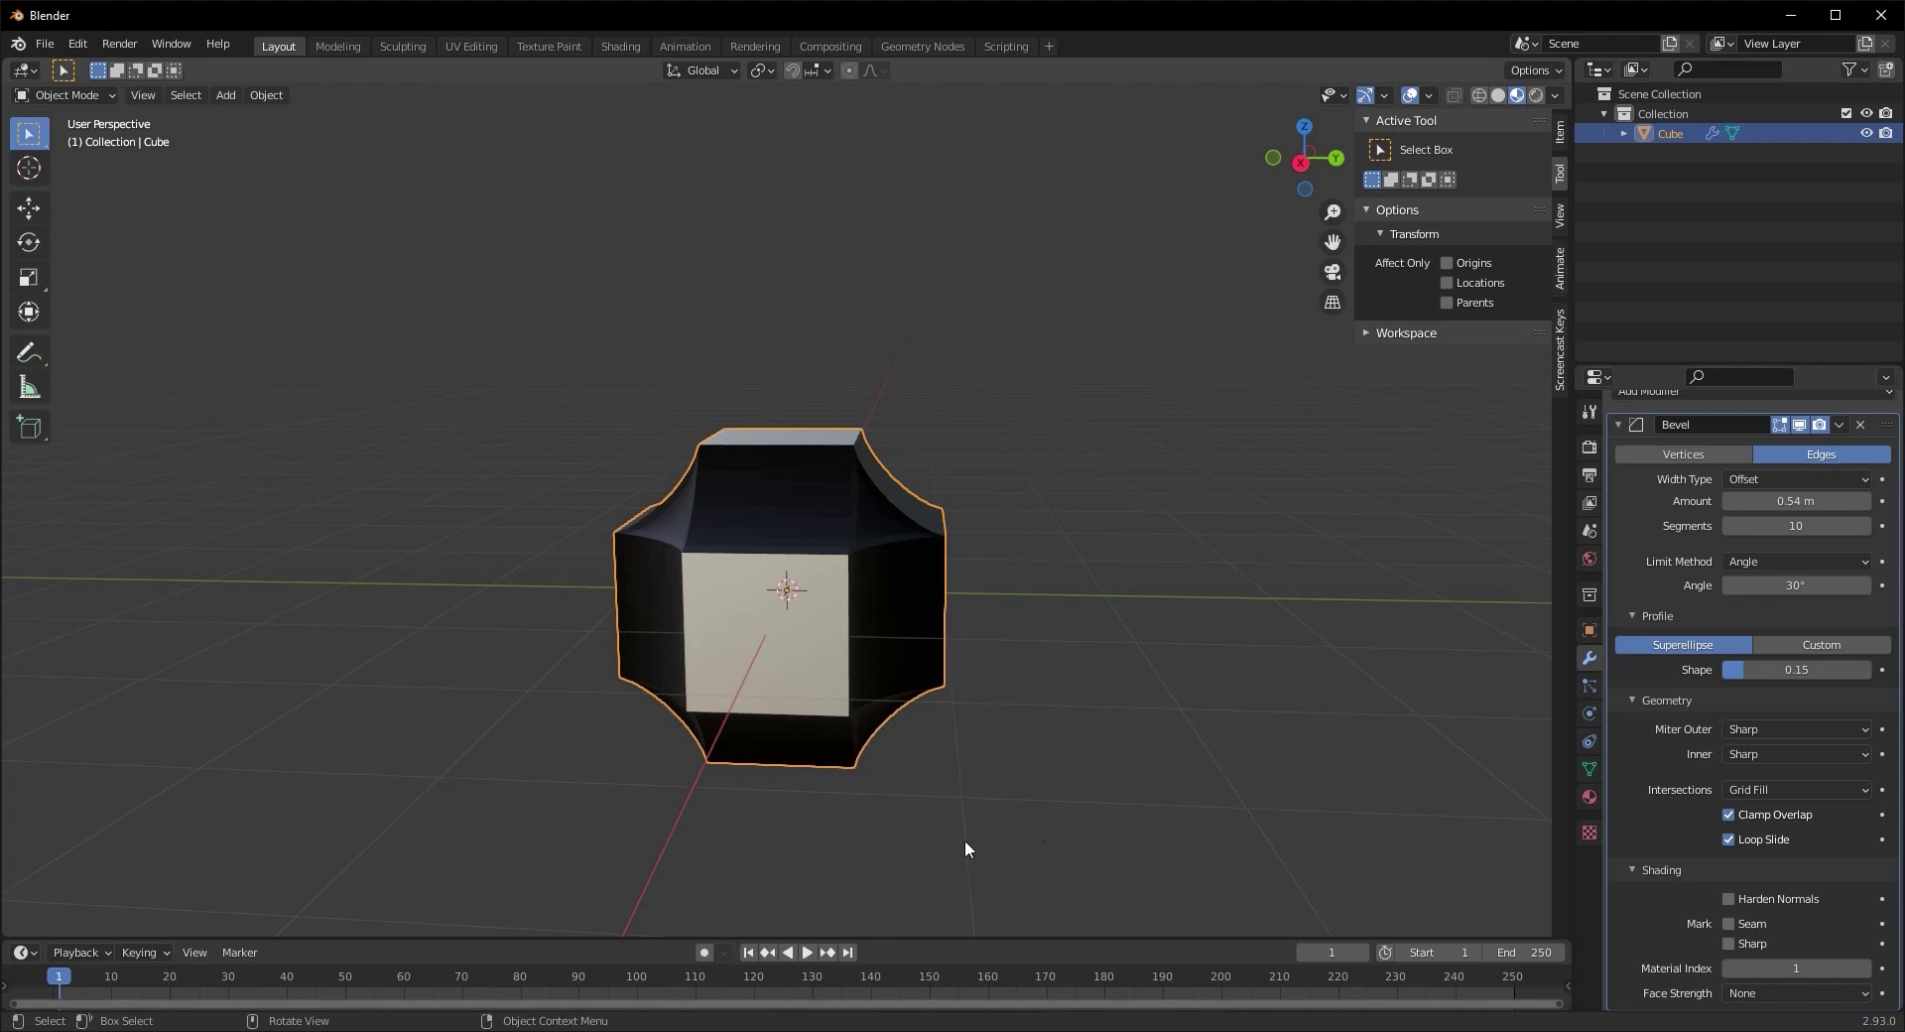
Set the bevel's Face Strength to Affected and examine the shading on the beveled cube
click(1776, 993)
click(1776, 994)
scroll(495, 709, up, 4)
middle_drag(497, 688, 786, 672)
scroll(764, 635, down, 3)
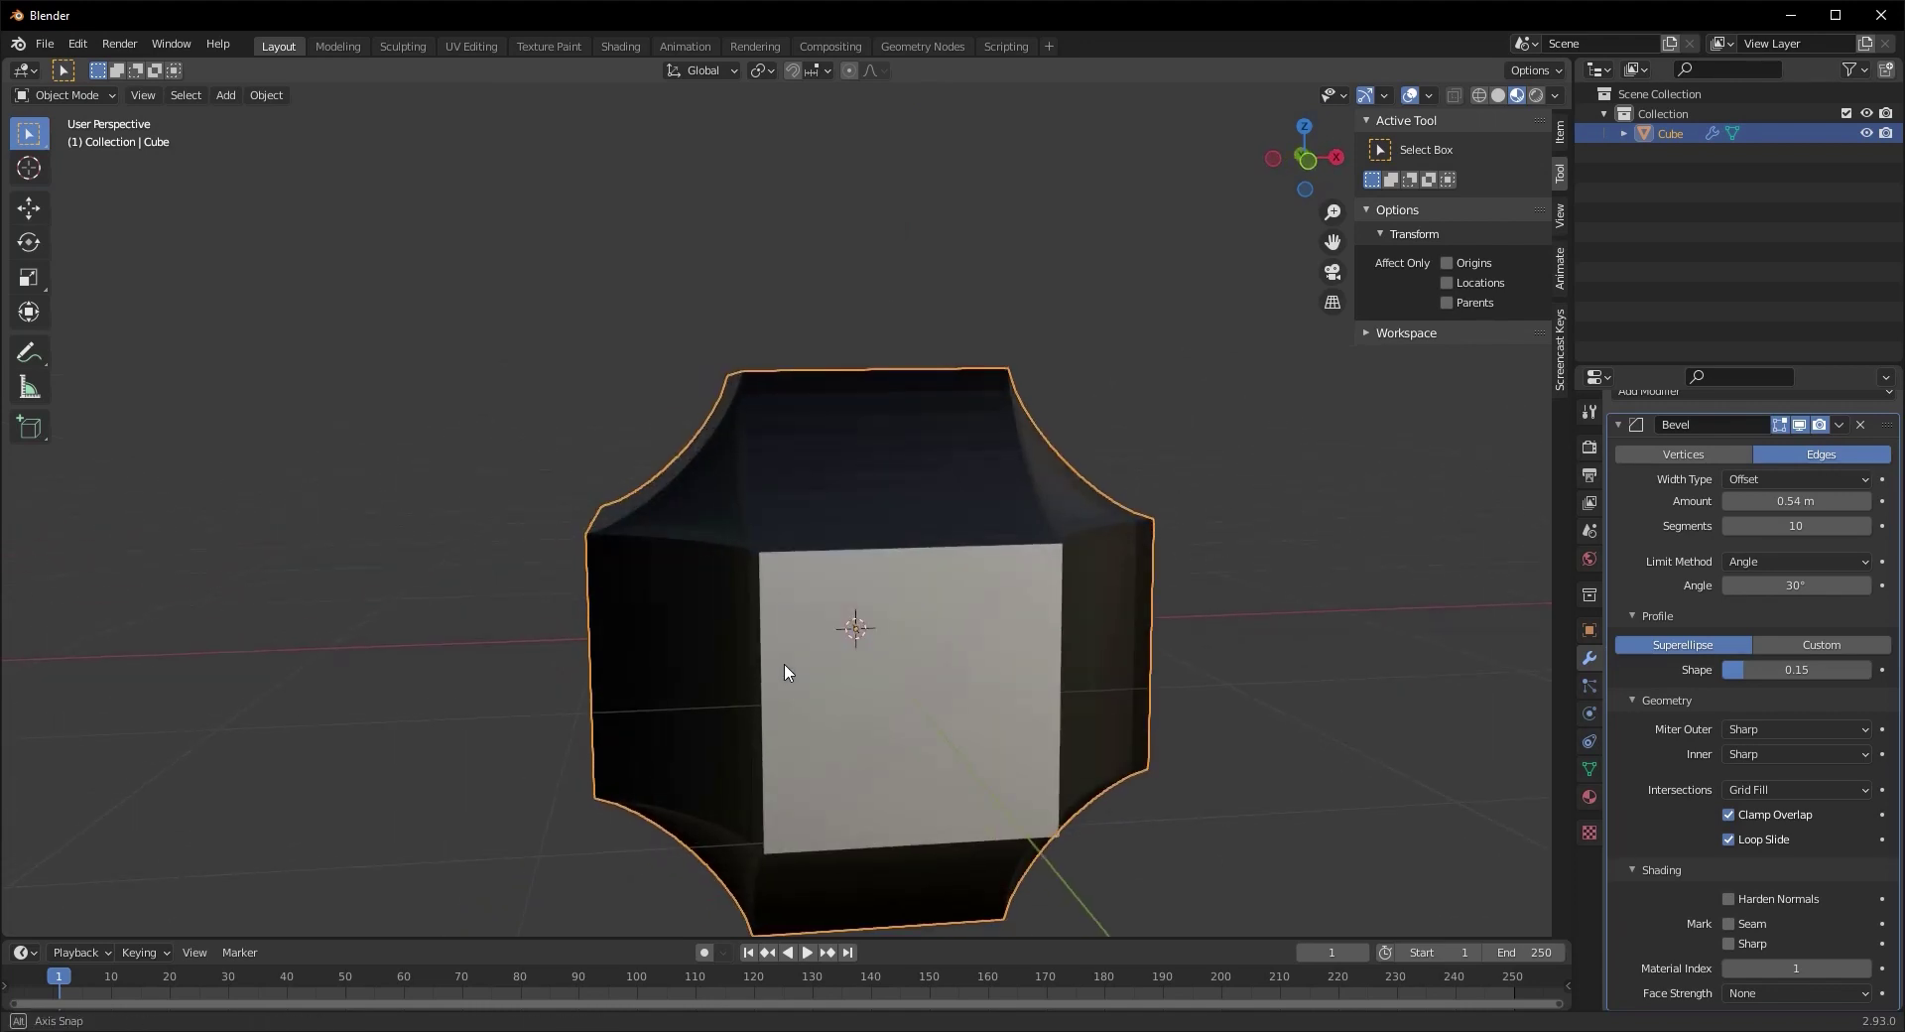
click(1770, 994)
click(1758, 949)
click(1765, 995)
click(1758, 925)
middle_drag(972, 809, 917, 837)
scroll(913, 786, down, 2)
scroll(917, 836, up, 3)
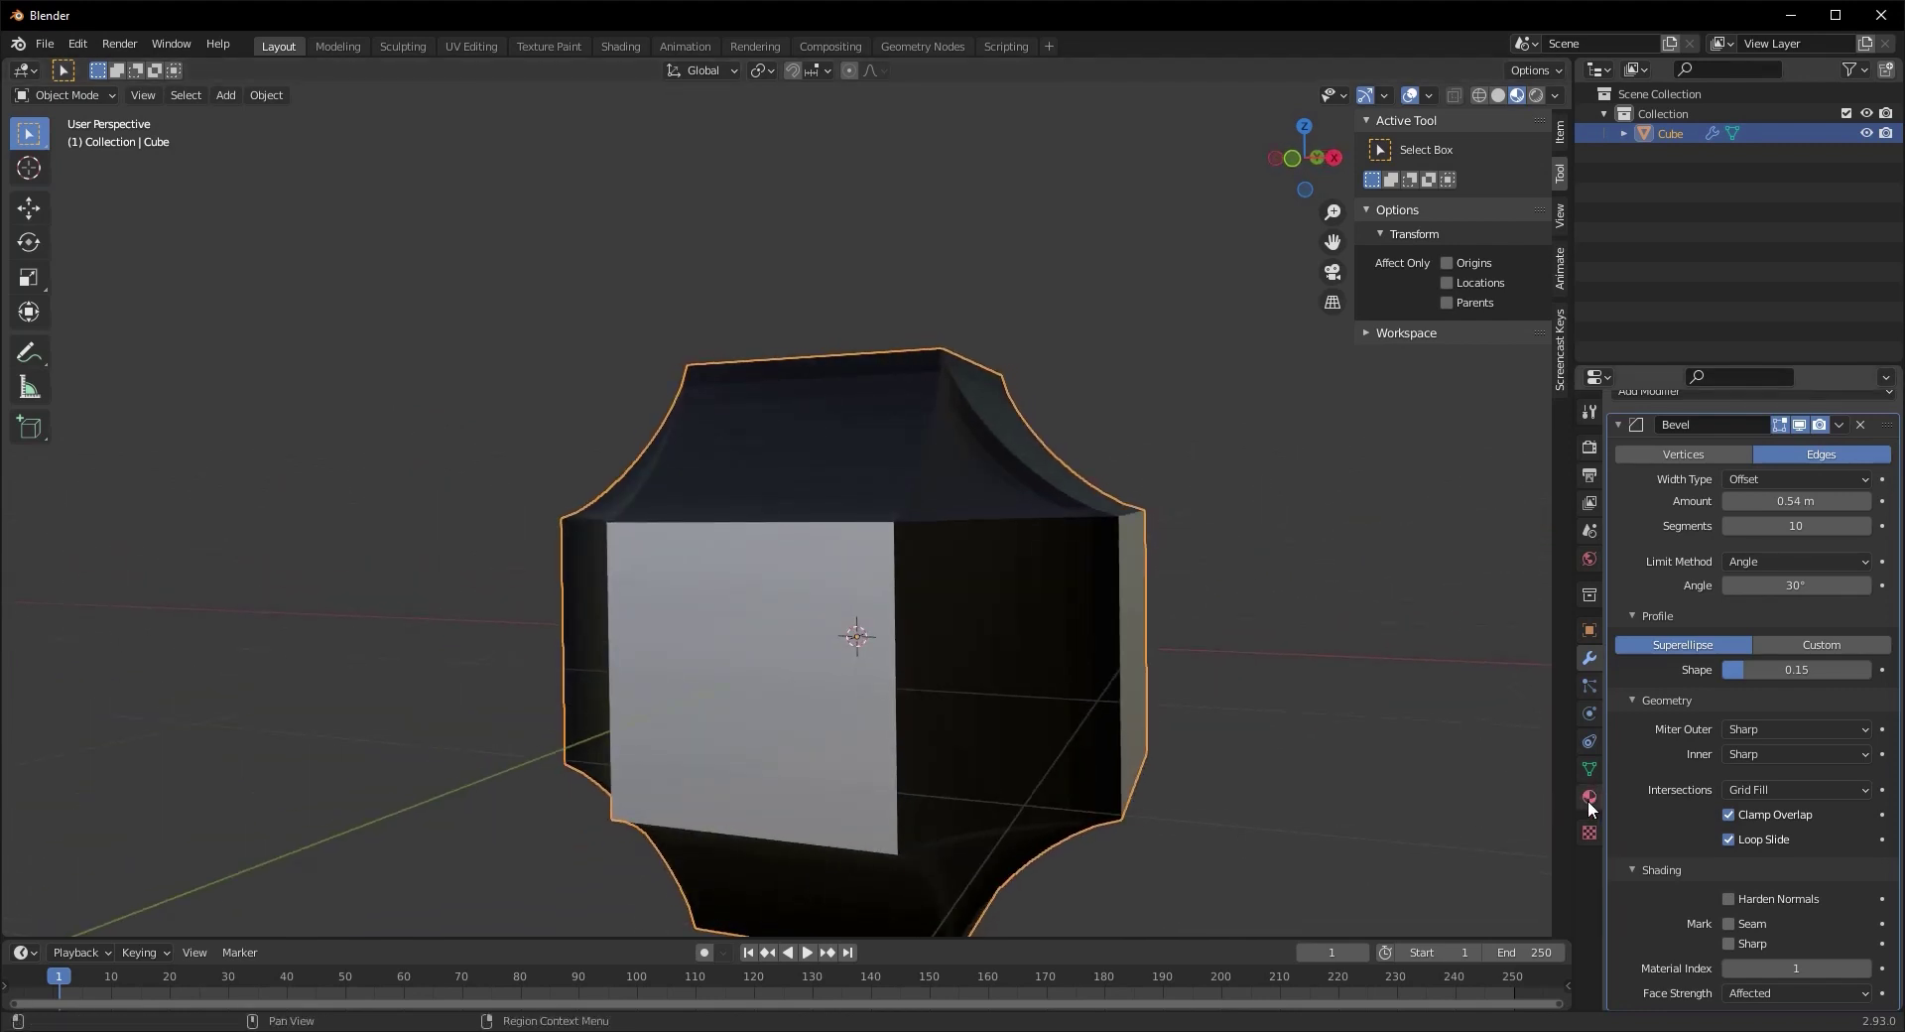
Set the bevel profile's Shape to 0.09 and the number of Segments to 12
drag(1749, 668, 1736, 664)
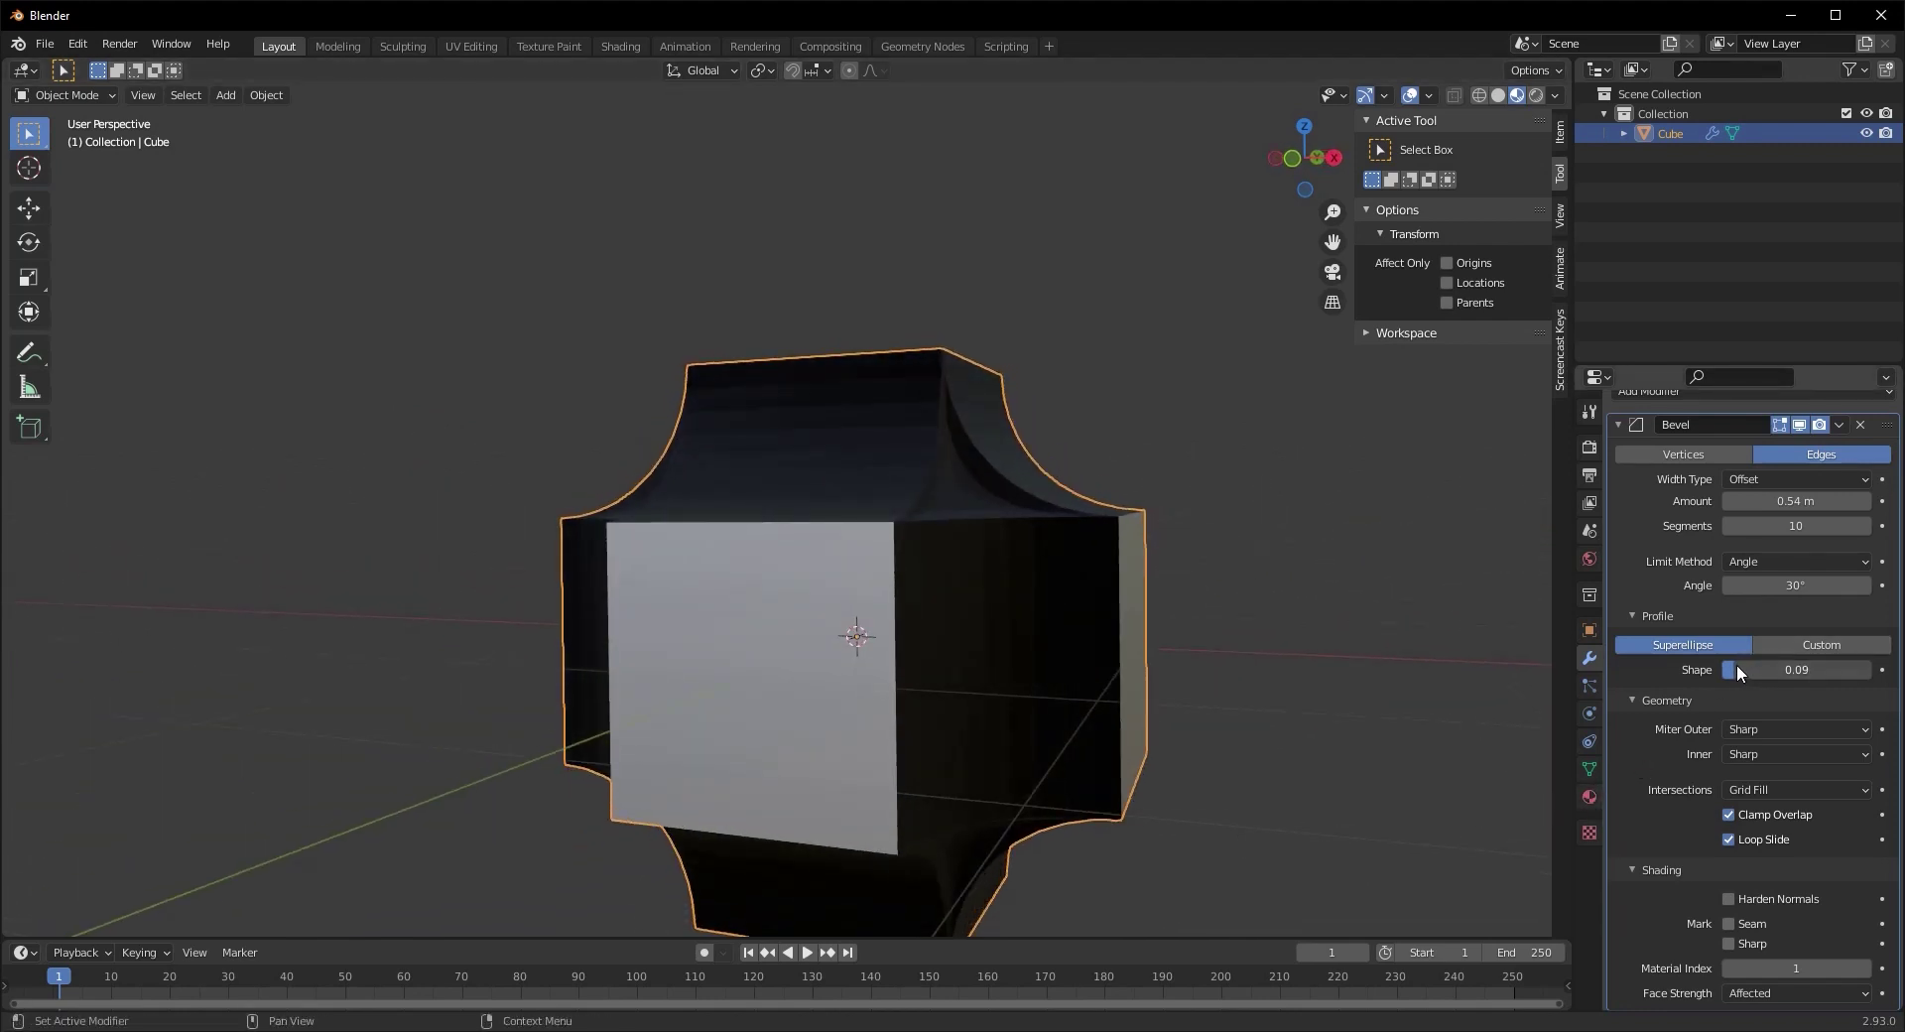
click(1865, 526)
click(1866, 526)
click(1866, 526)
click(1865, 526)
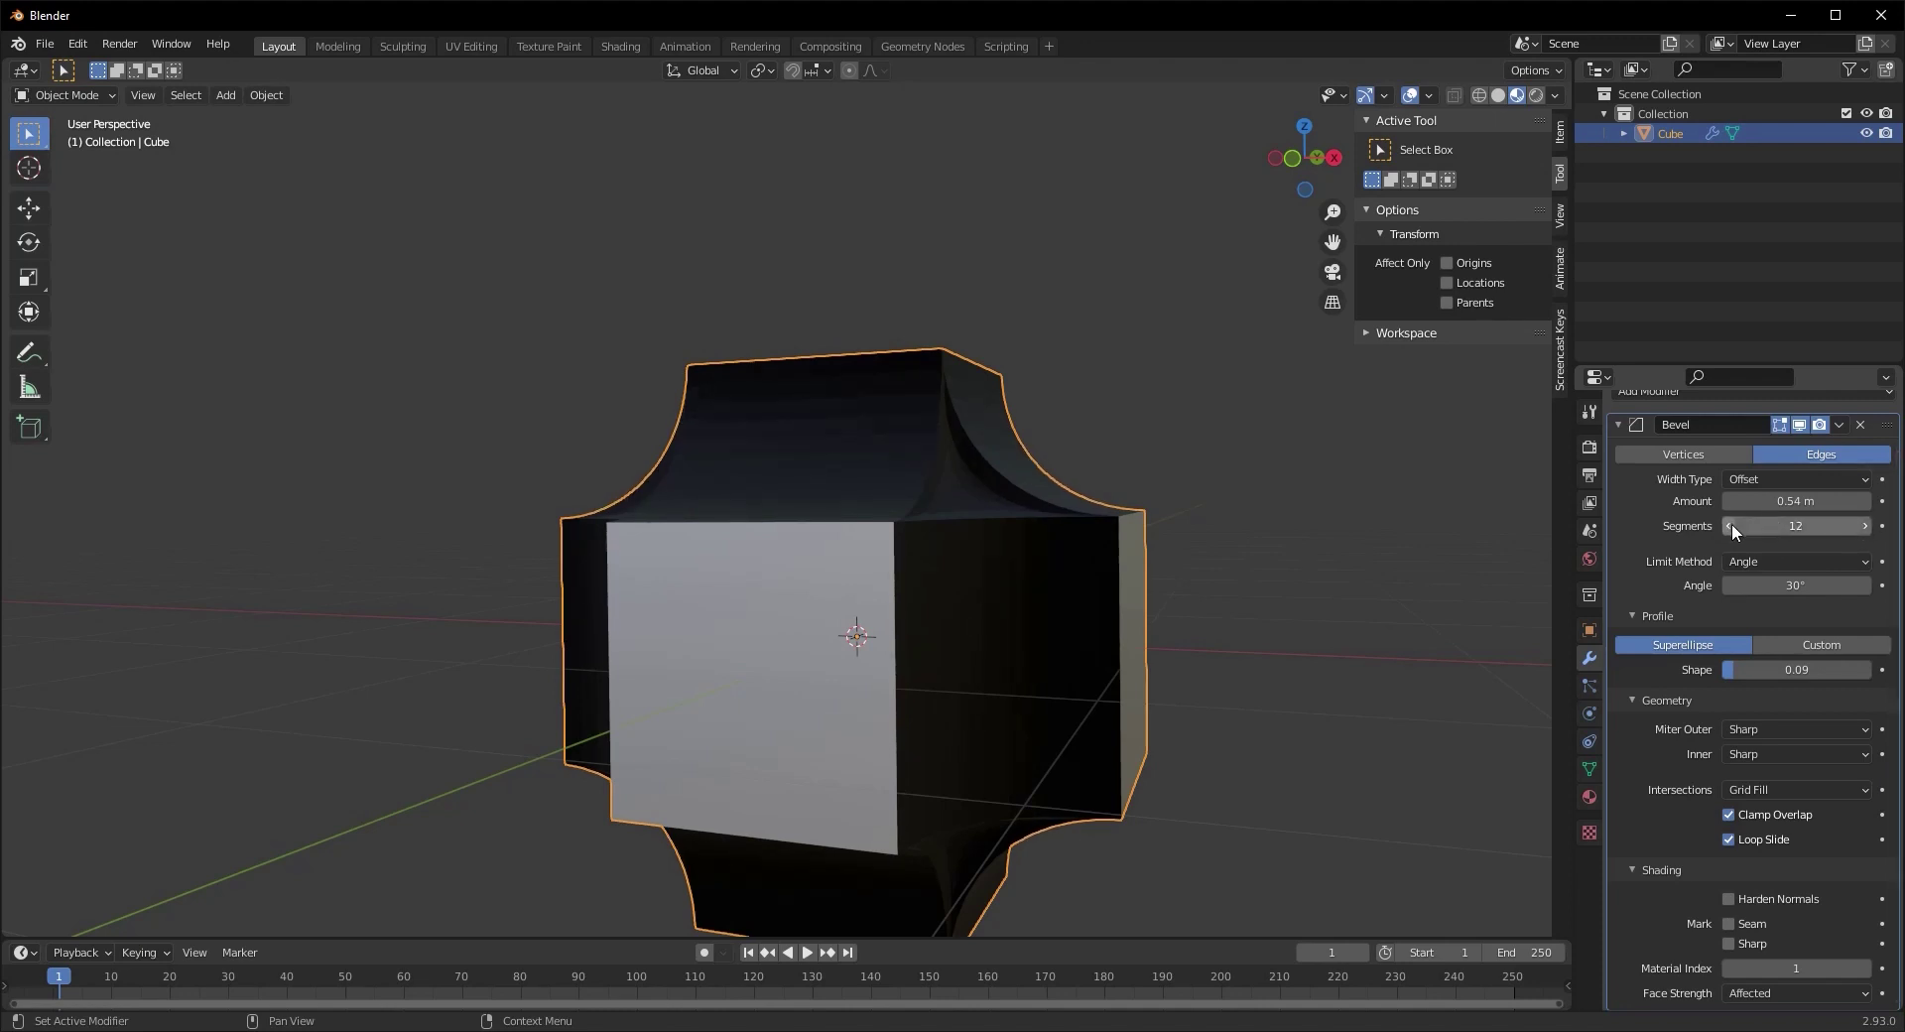
Inspect the inward-curved beveled edges of the cube up close and from a distance
middle_drag(853, 756, 921, 727)
scroll(817, 744, down, 4)
scroll(777, 760, up, 4)
middle_drag(718, 764, 744, 734)
scroll(777, 760, up, 3)
scroll(818, 757, down, 4)
scroll(700, 748, down, 3)
scroll(700, 758, up, 3)
scroll(744, 736, down, 3)
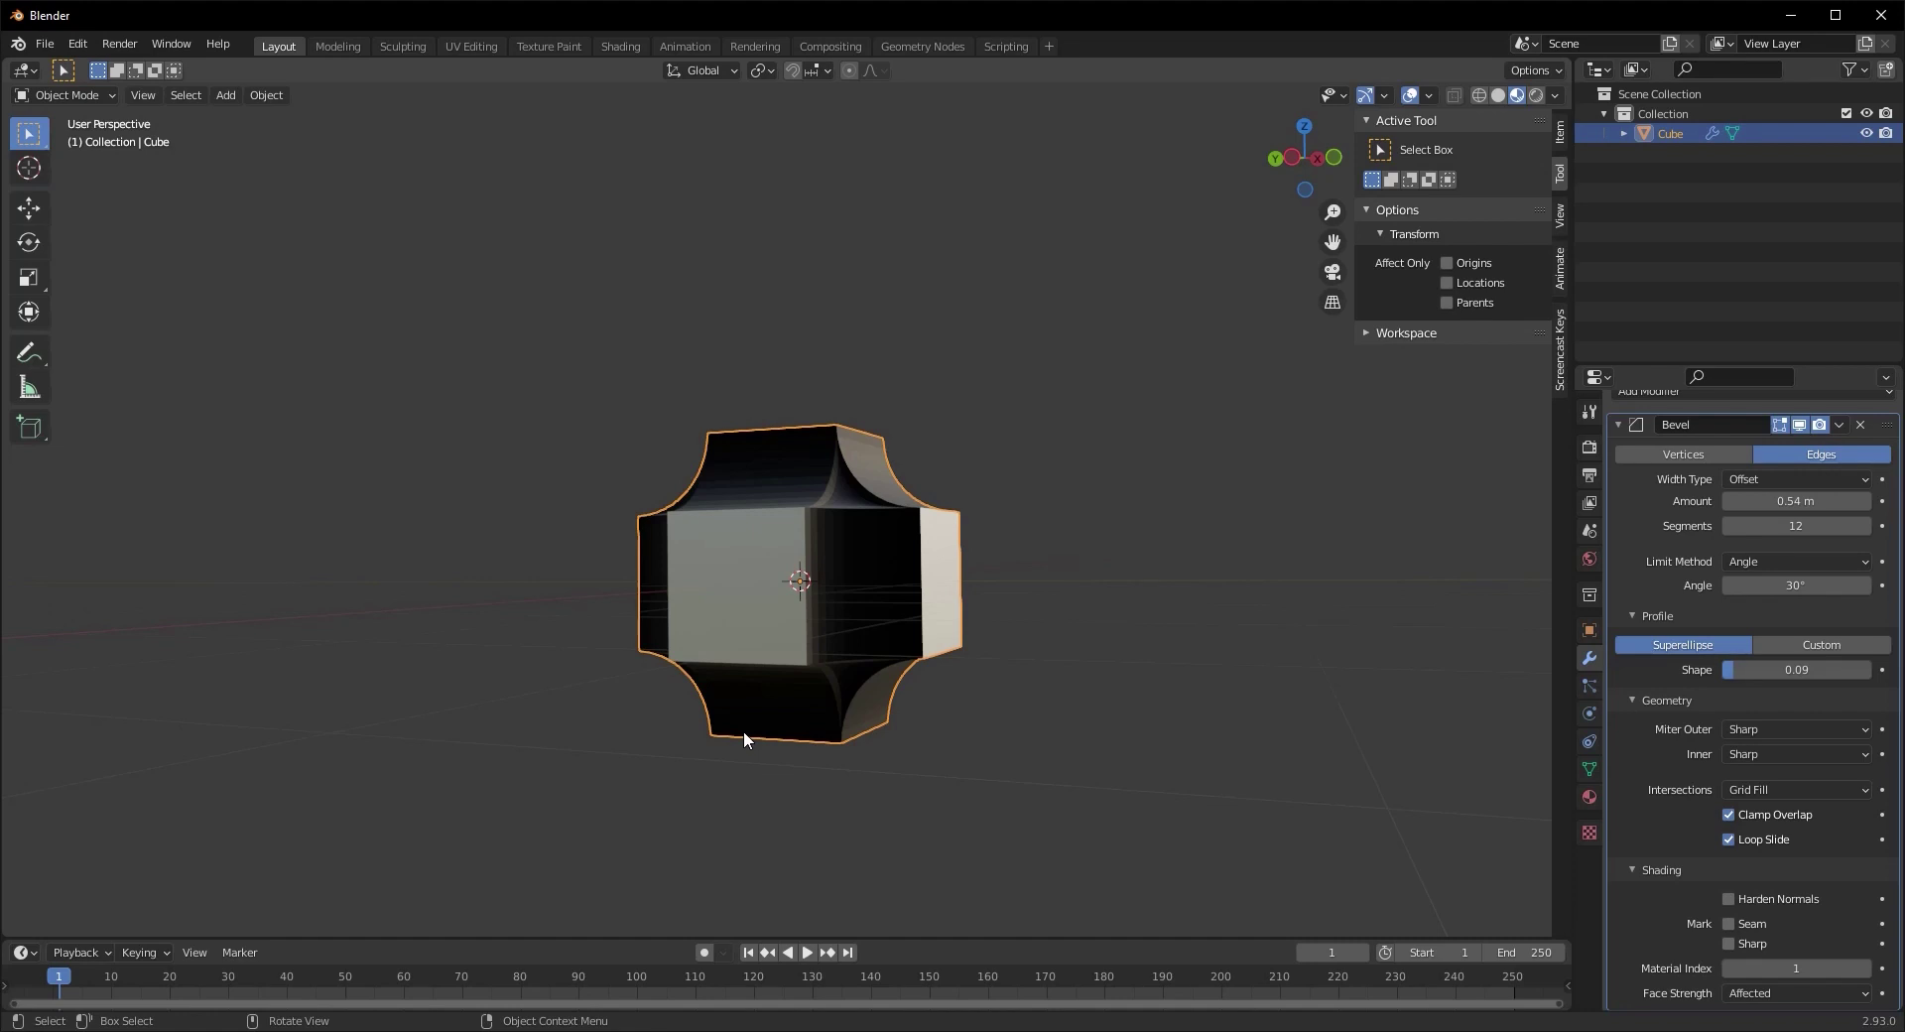
Browse the modifiers that can be added to the cube and examine its beveled corner from another angle
click(1724, 396)
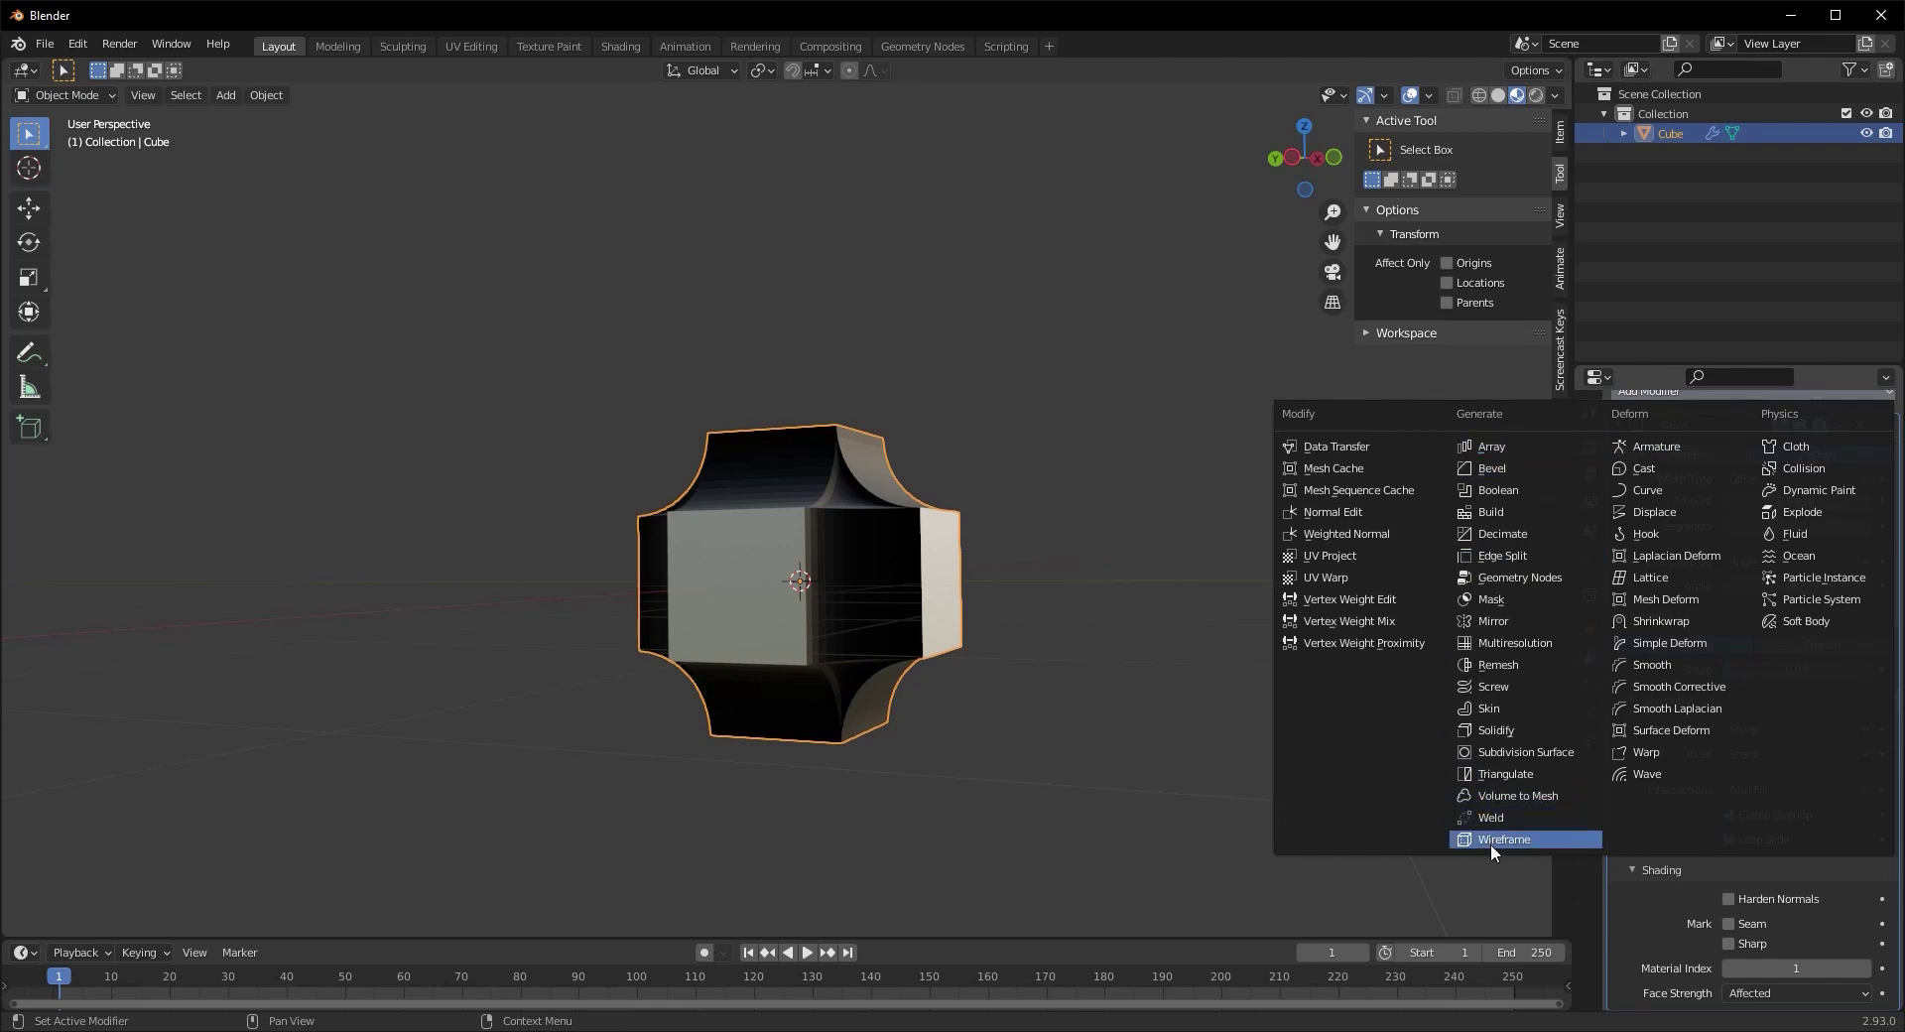
scroll(994, 696, up, 3)
scroll(996, 696, down, 2)
middle_drag(980, 706, 931, 693)
scroll(998, 732, up, 3)
scroll(809, 730, down, 3)
scroll(932, 690, down, 1)
scroll(935, 690, up, 2)
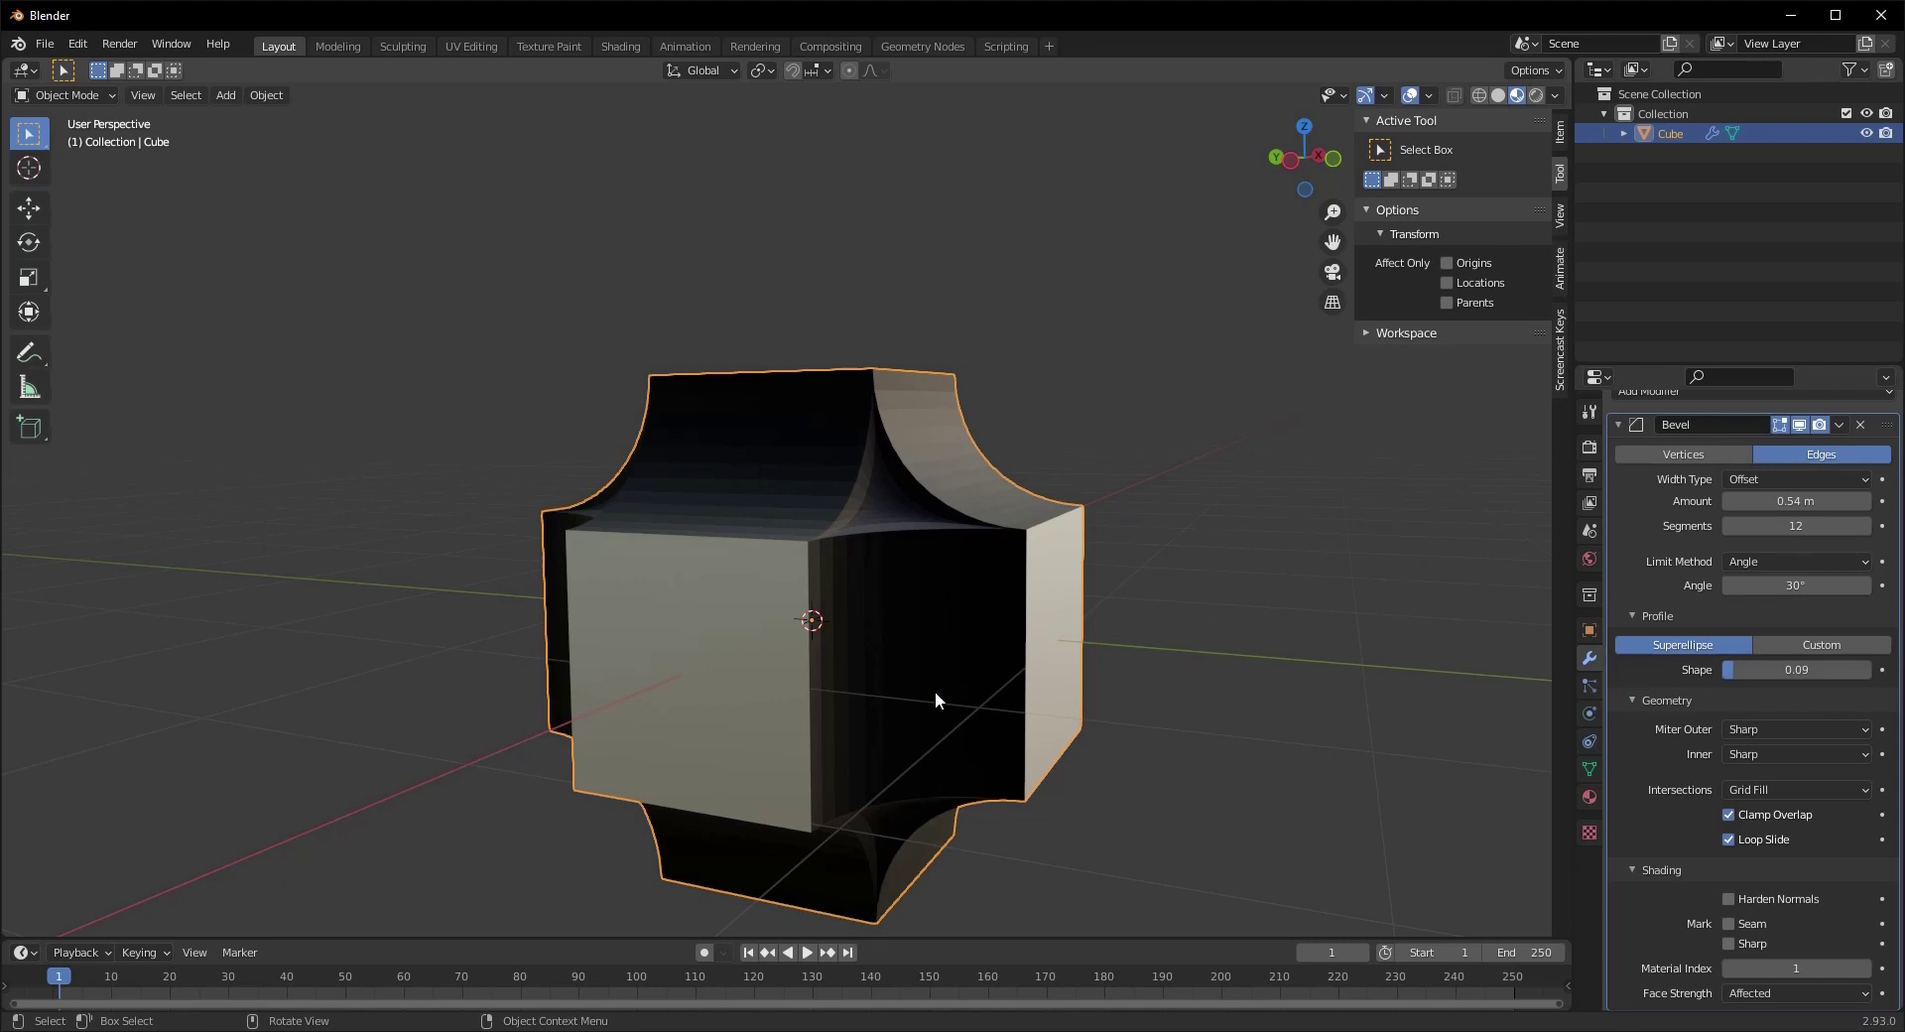
click(1617, 1031)
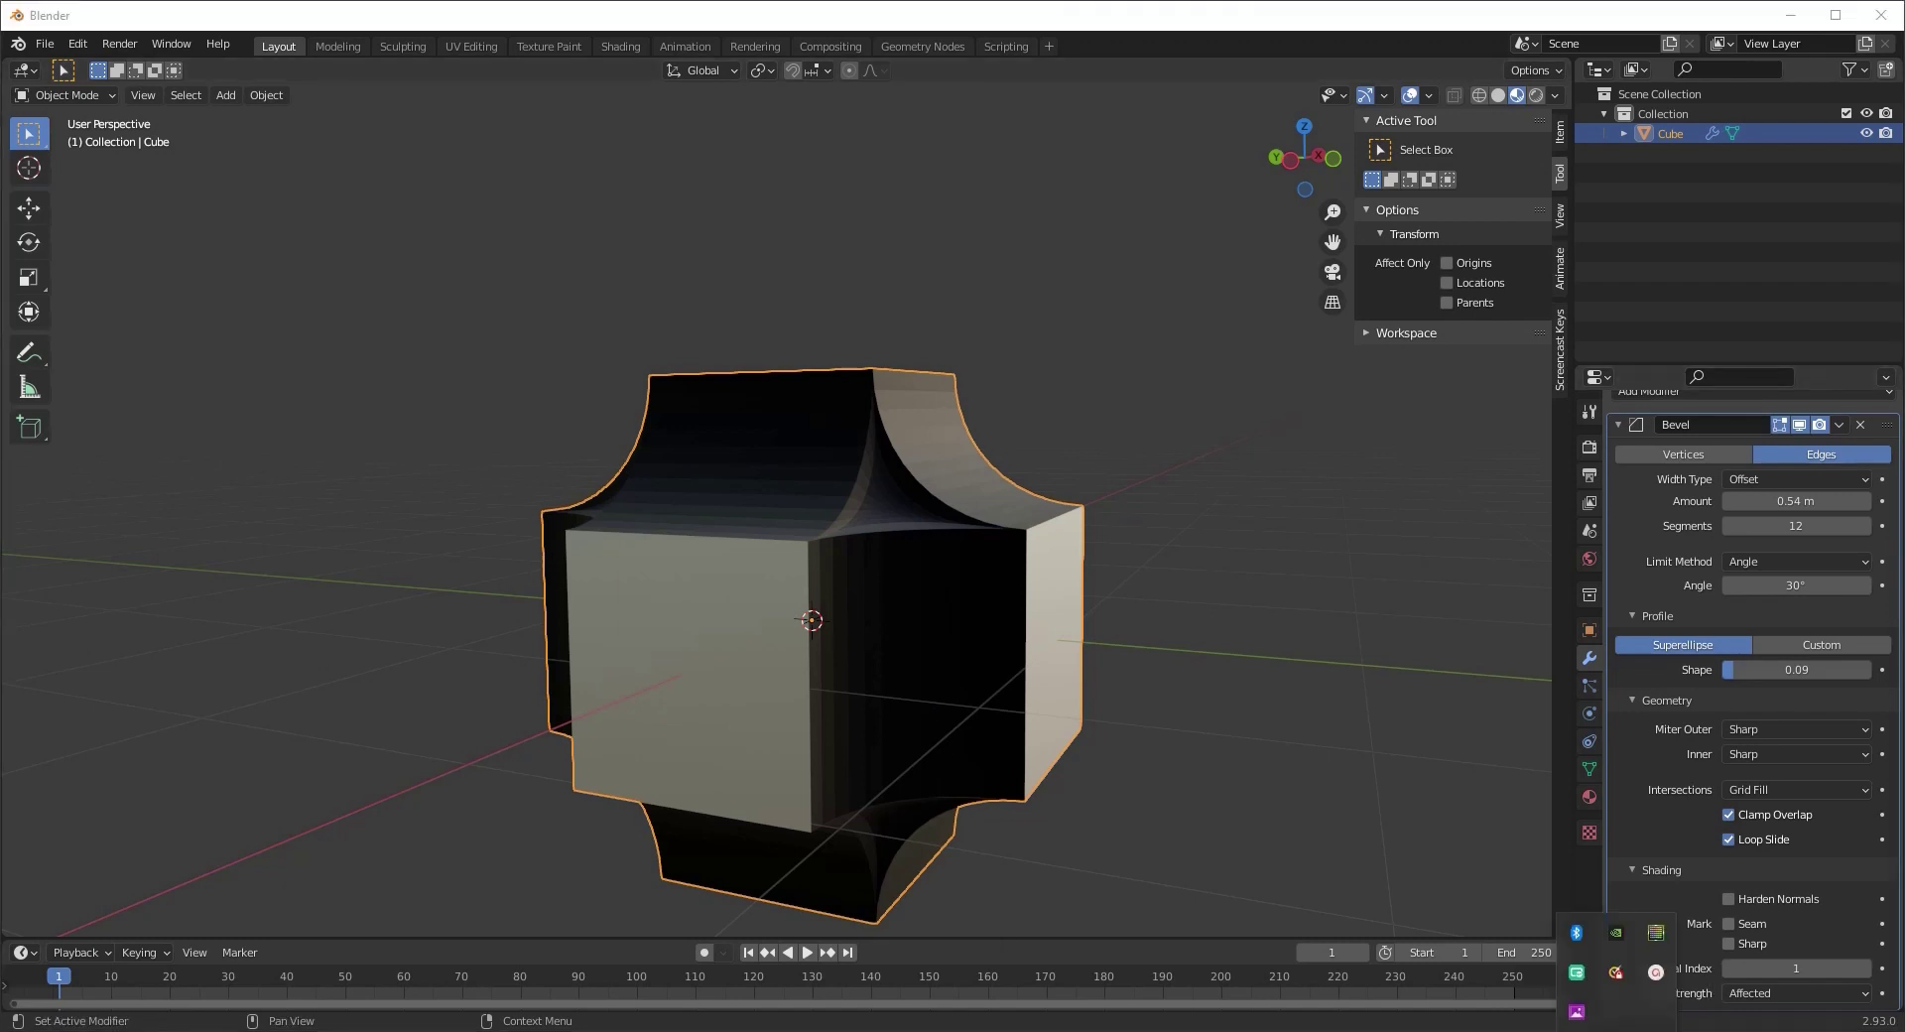
click(1656, 975)
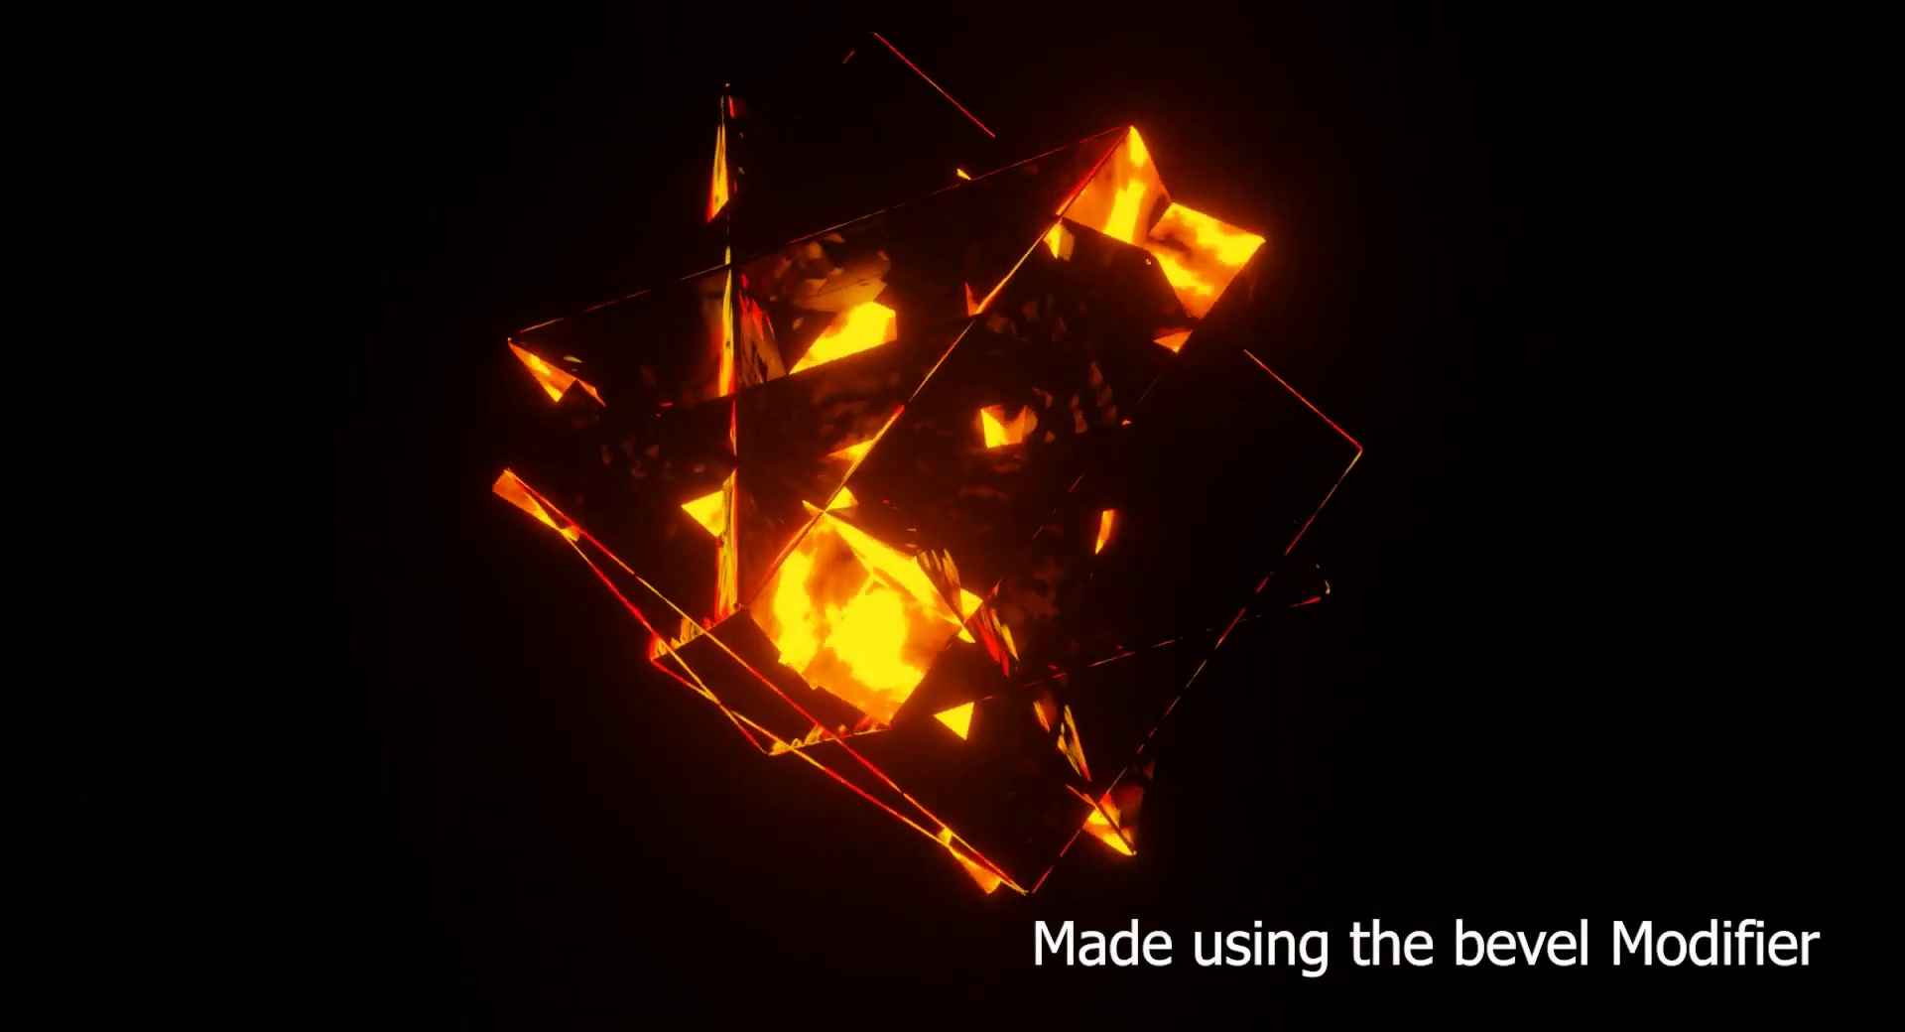